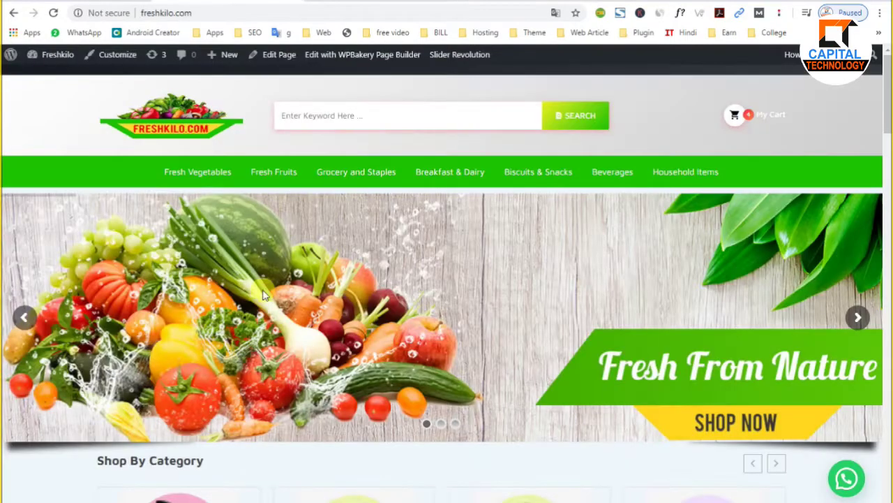
# Step: Scroll down and back up through the freshkilo homepage's category and product sections
pyautogui.scroll(-2, 344, 356)
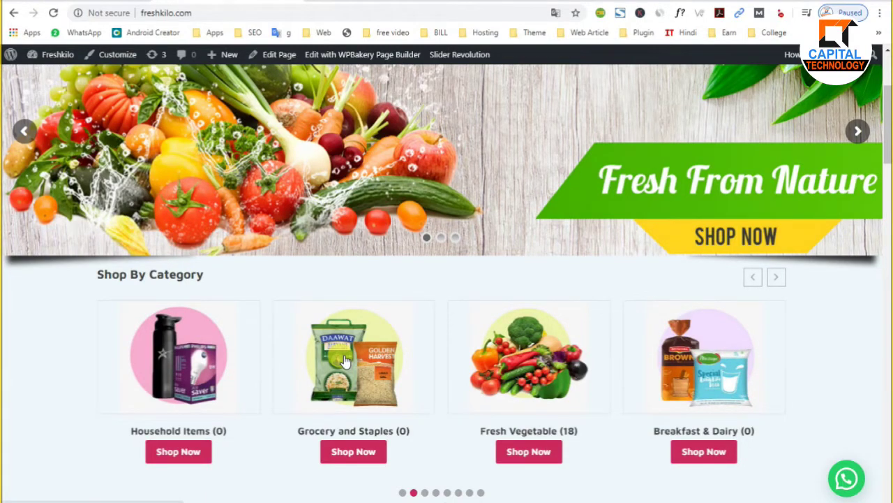
pyautogui.scroll(-20, 345, 360)
pyautogui.scroll(-12, 354, 365)
pyautogui.scroll(13, 354, 364)
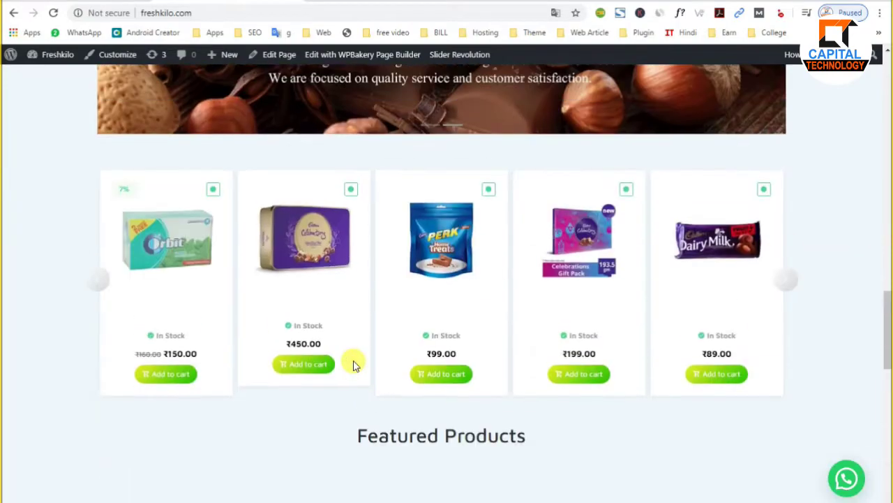
pyautogui.scroll(20, 353, 364)
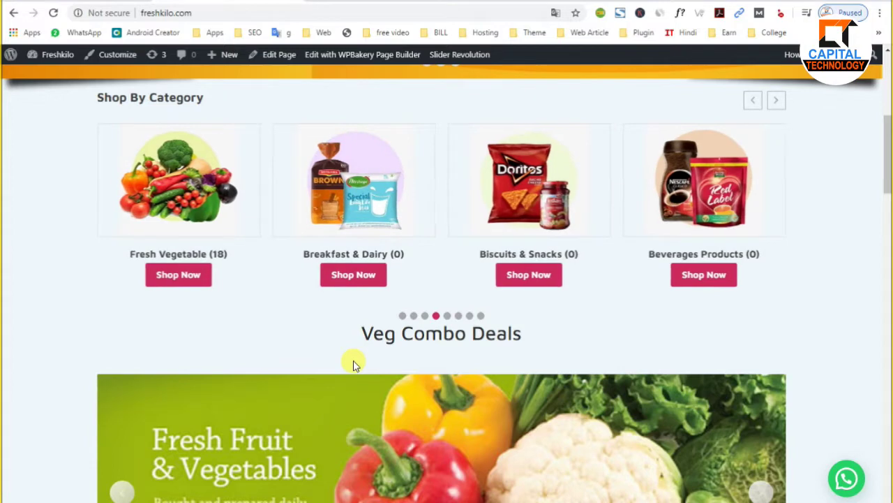
pyautogui.scroll(5, 353, 363)
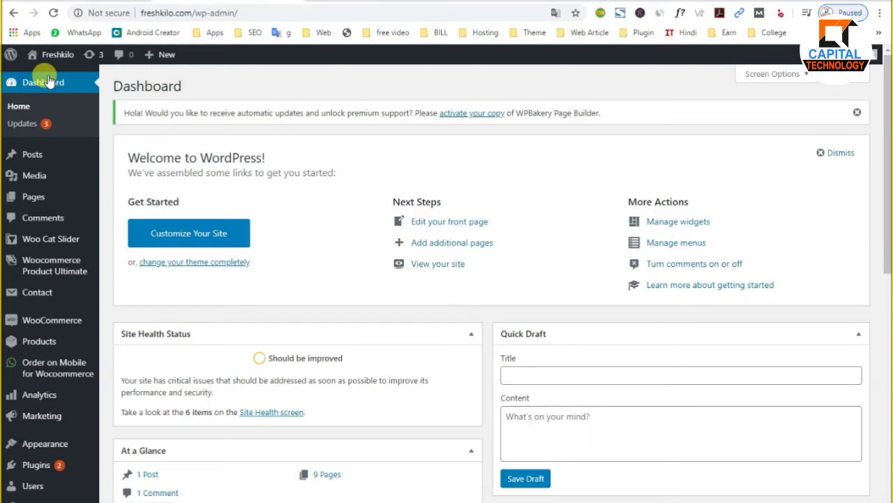
# Step: Open the live freshkilo site in a new tab, then return to the admin Dashboard
pyautogui.moveTo(56, 55)
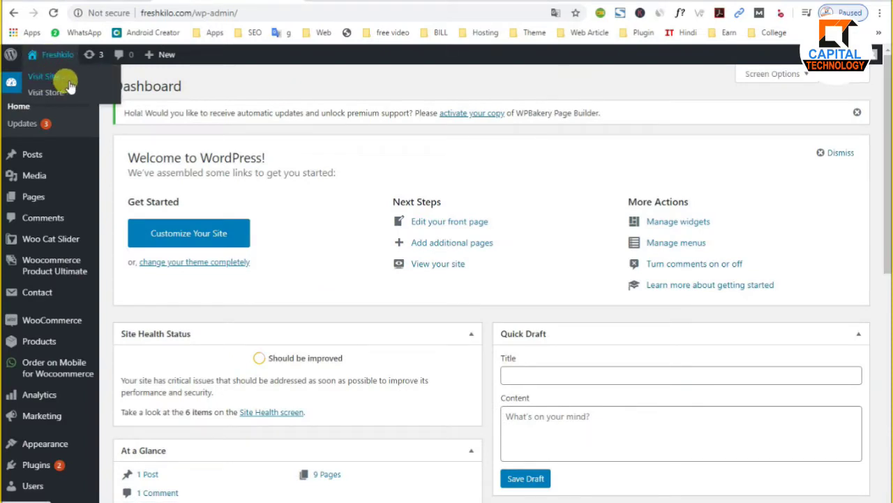
pyautogui.rightClick(60, 84)
pyautogui.click(73, 88)
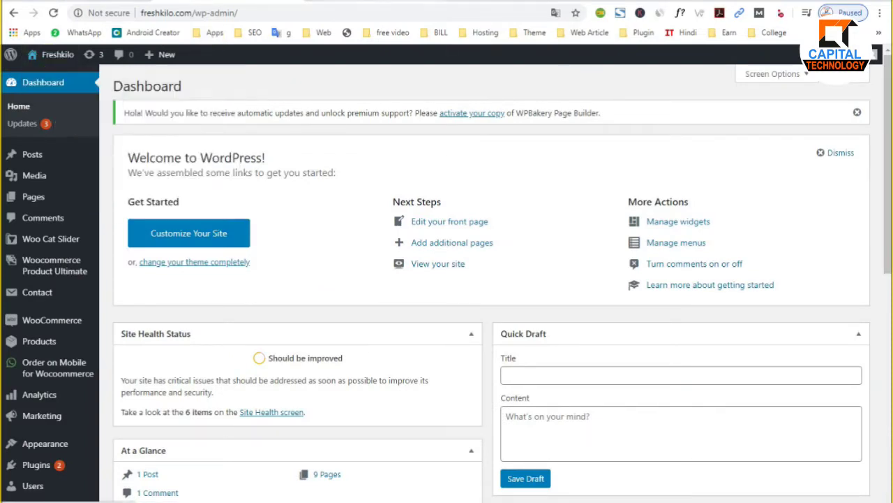
pyautogui.hotkey('ctrl', 'Tab')
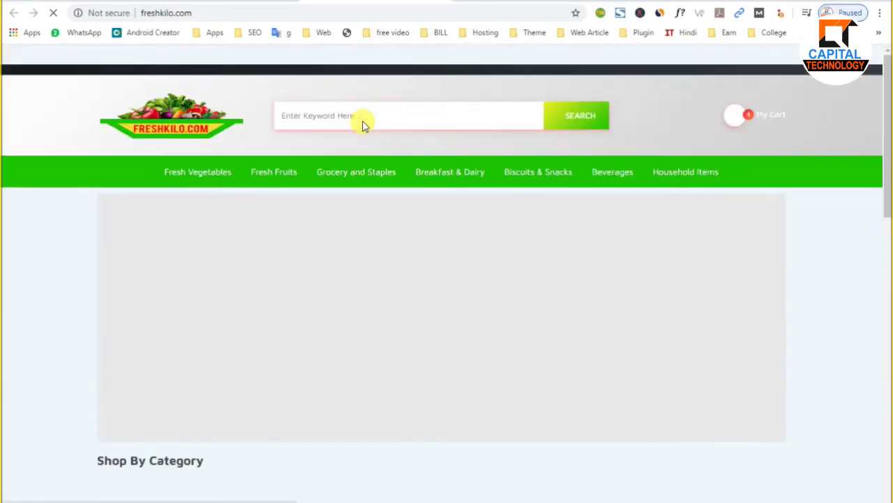
pyautogui.hotkey('ctrl', 'shift', 'Tab')
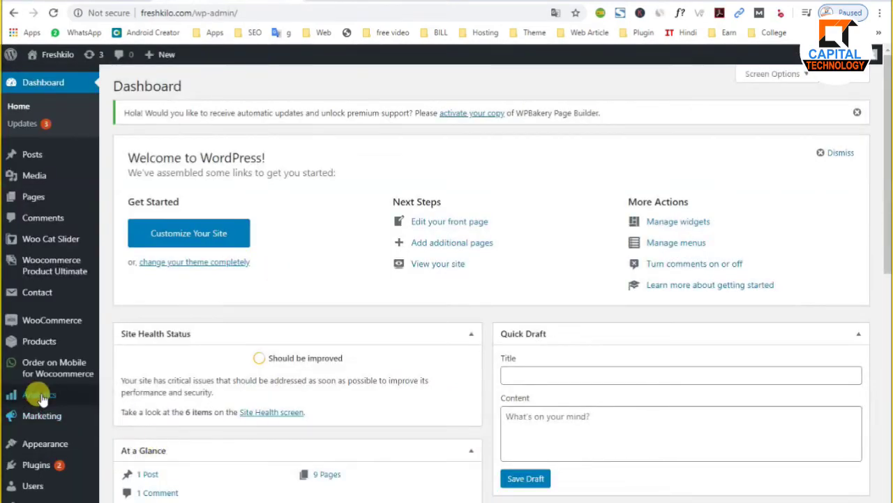
# Step: Visit Products and the WooCommerce dashboard, then go to Appearance > Themes
pyautogui.click(41, 342)
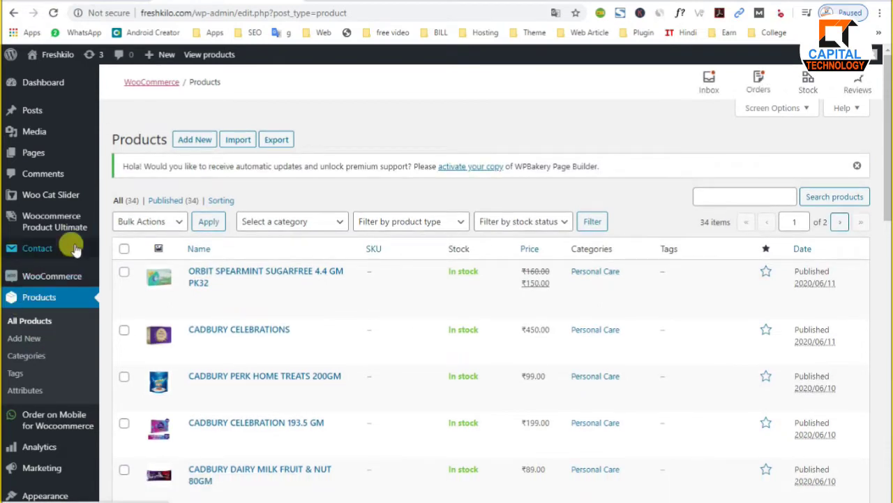
pyautogui.moveTo(56, 283)
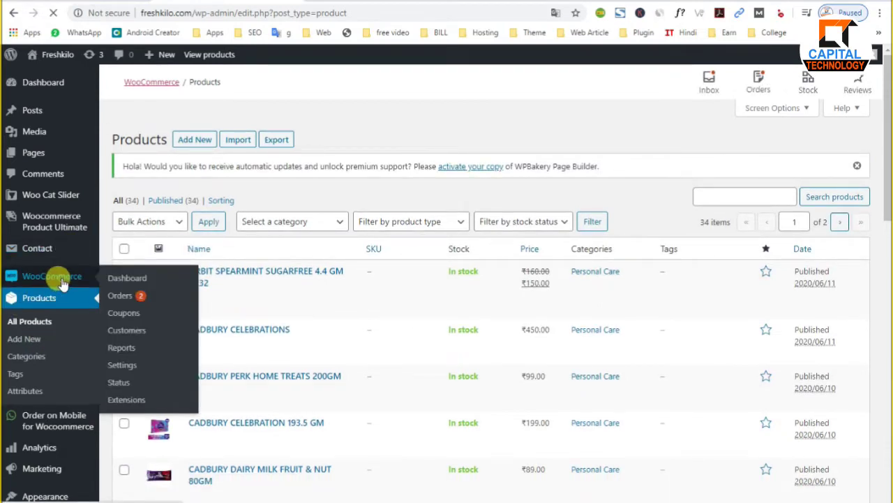
pyautogui.click(62, 282)
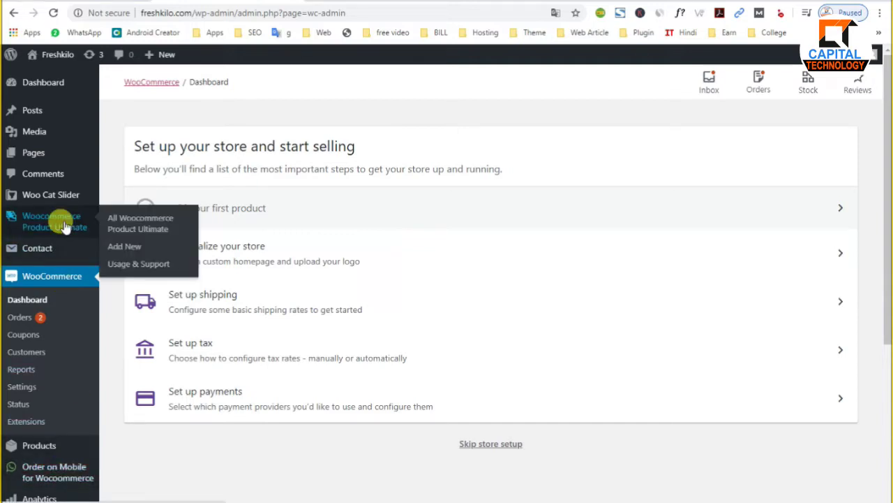
pyautogui.scroll(-1, 81, 389)
pyautogui.scroll(-2, 82, 388)
pyautogui.moveTo(80, 423)
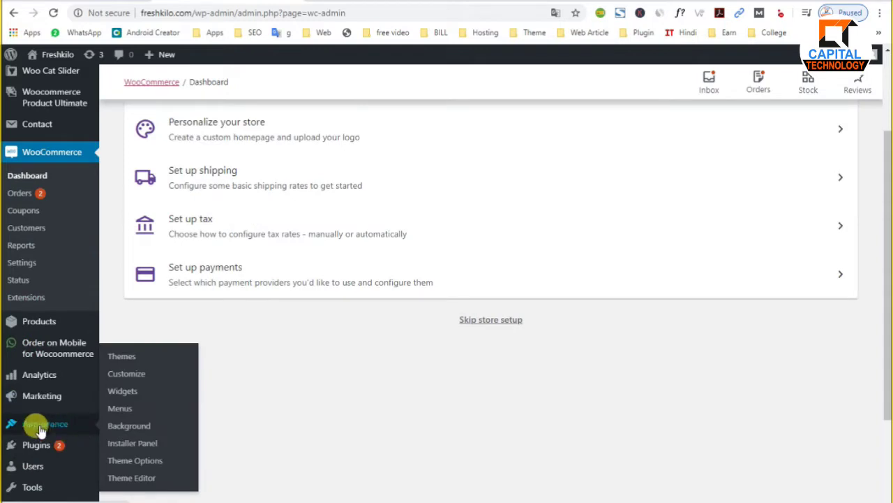
pyautogui.click(120, 357)
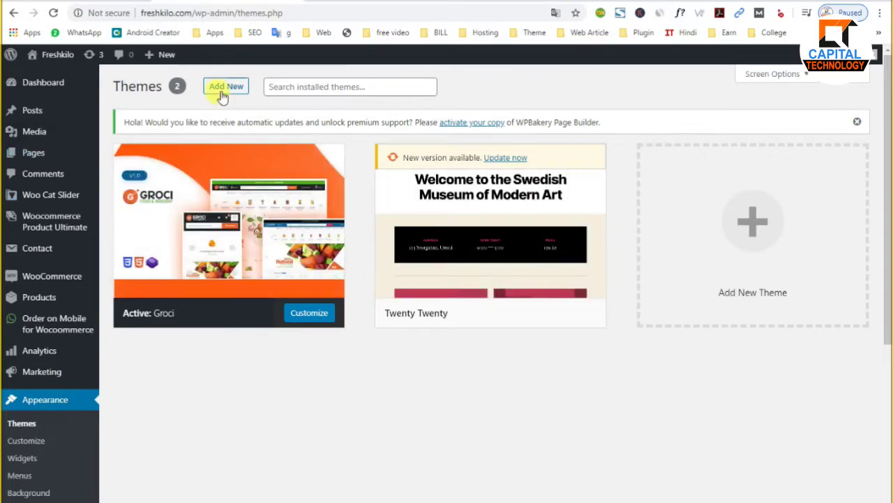
# Step: Delete the Twenty Twenty theme from its details window and confirm the deletion
pyautogui.click(498, 236)
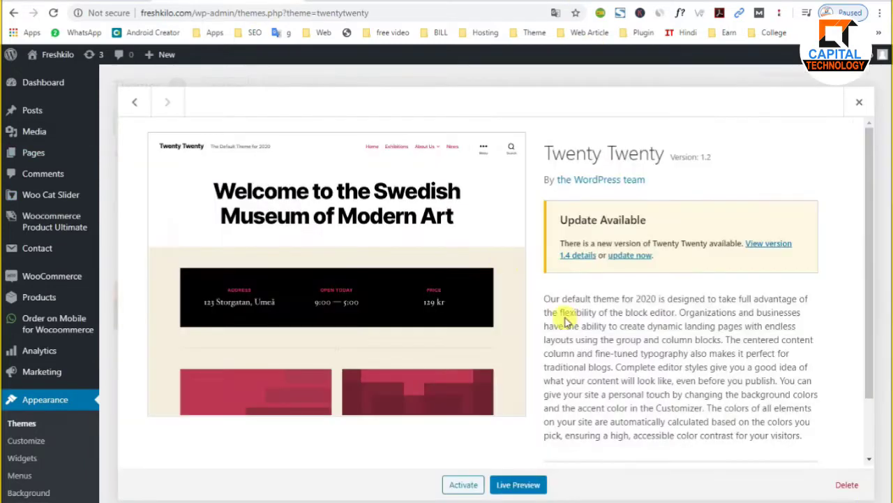
pyautogui.click(848, 489)
pyautogui.click(508, 107)
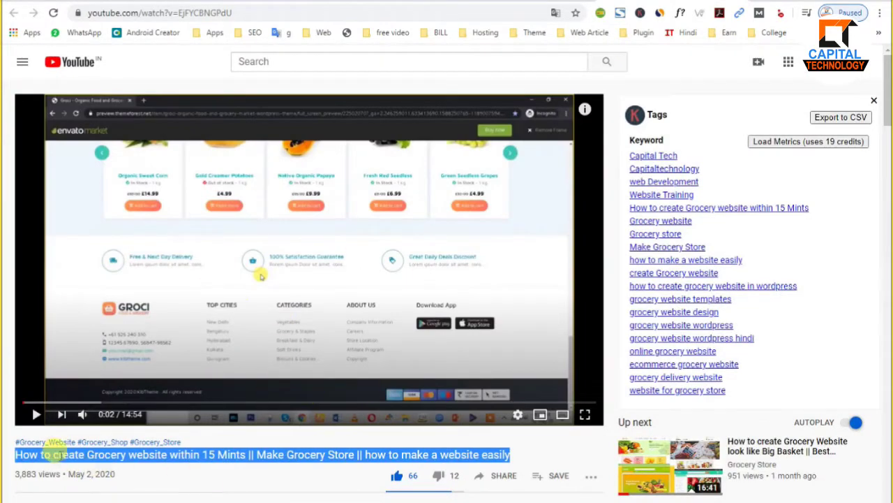
# Step: Highlight the opening words of the YouTube video title, then return to the WordPress Themes tab
pyautogui.doubleClick(63, 454)
pyautogui.moveTo(23, 454); pyautogui.dragTo(211, 453)
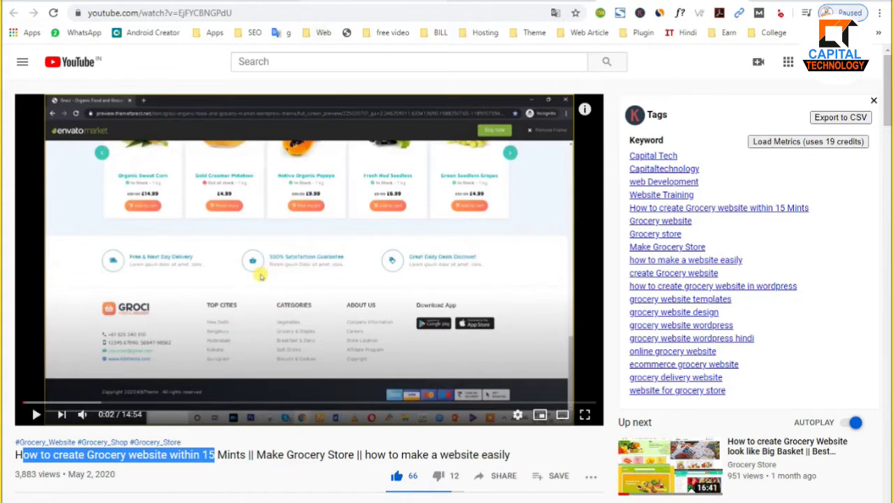
pyautogui.click(300, 1)
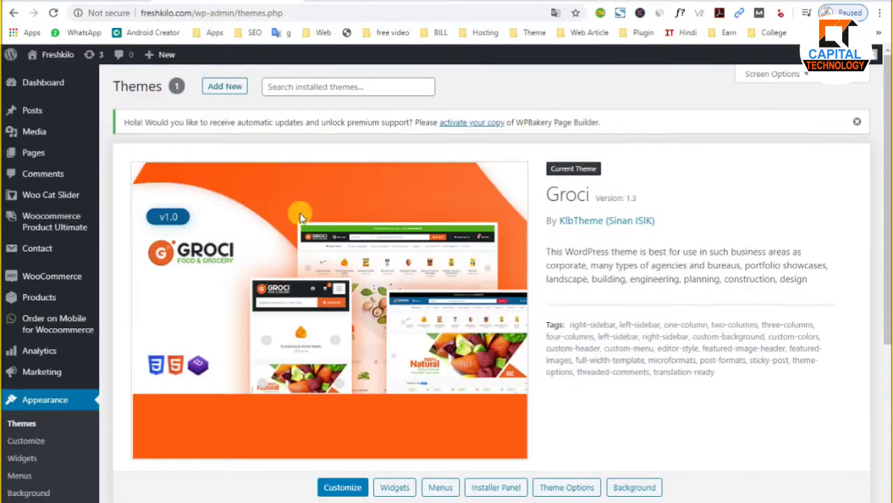
# Step: Open the Products list, select all 34 products, then start a new product
pyautogui.scroll(-2, 308, 240)
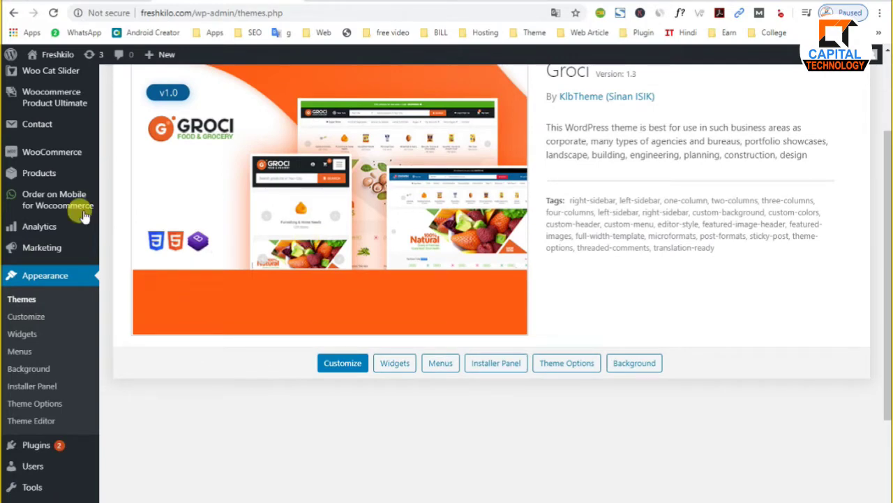
pyautogui.moveTo(19, 174)
pyautogui.click(19, 174)
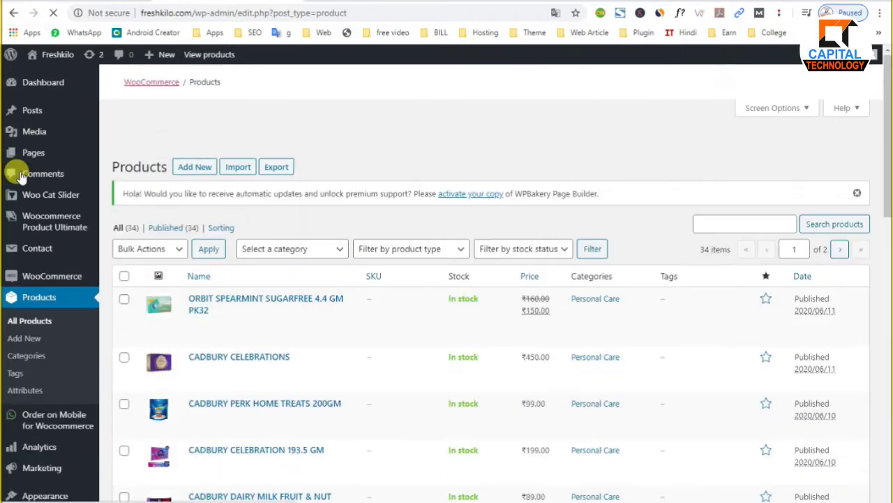
pyautogui.click(125, 248)
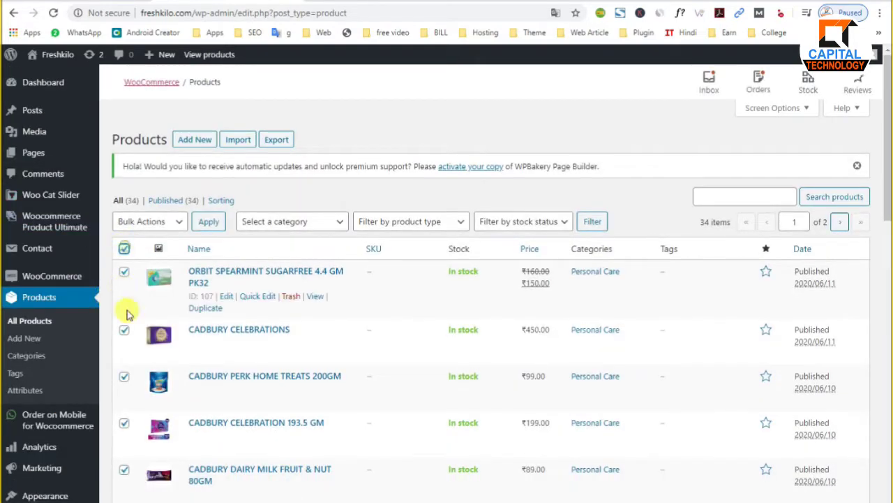
pyautogui.scroll(-6, 118, 335)
pyautogui.scroll(4, 116, 389)
pyautogui.scroll(1, 239, 365)
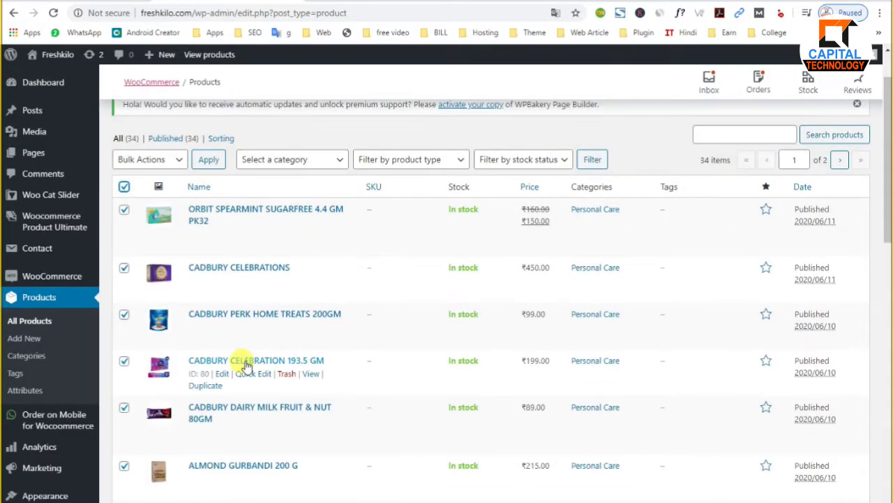
pyautogui.scroll(-9, 229, 370)
pyautogui.scroll(5, 205, 342)
pyautogui.scroll(5, 205, 342)
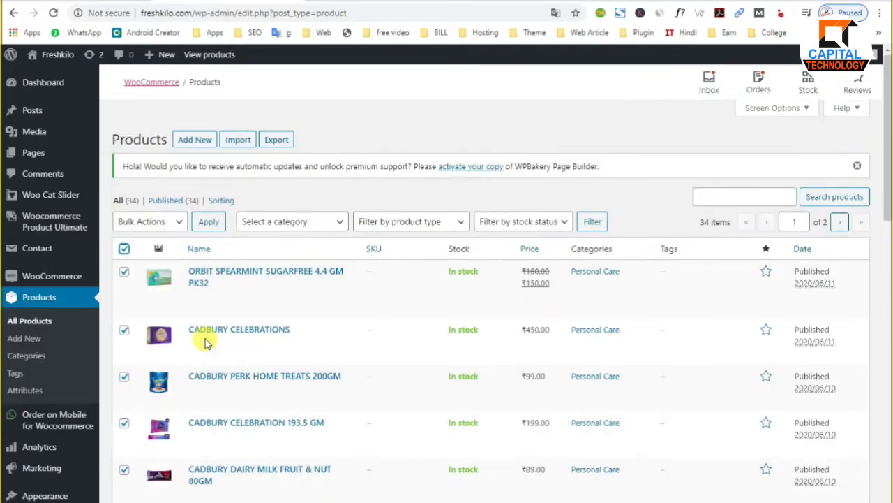
pyautogui.click(192, 143)
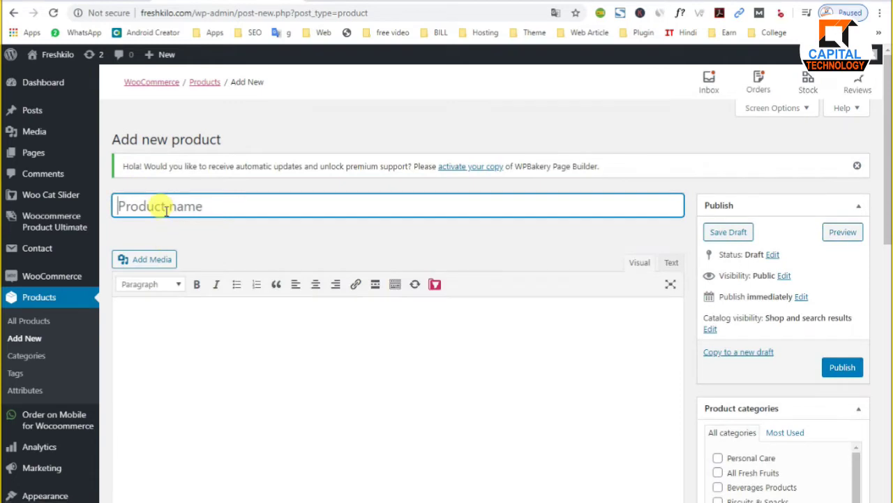
# Step: Name the product 'test' and give it the description 'test'
pyautogui.write('test')
pyautogui.scroll(-1, 166, 213)
pyautogui.click(161, 279)
pyautogui.write('tes')
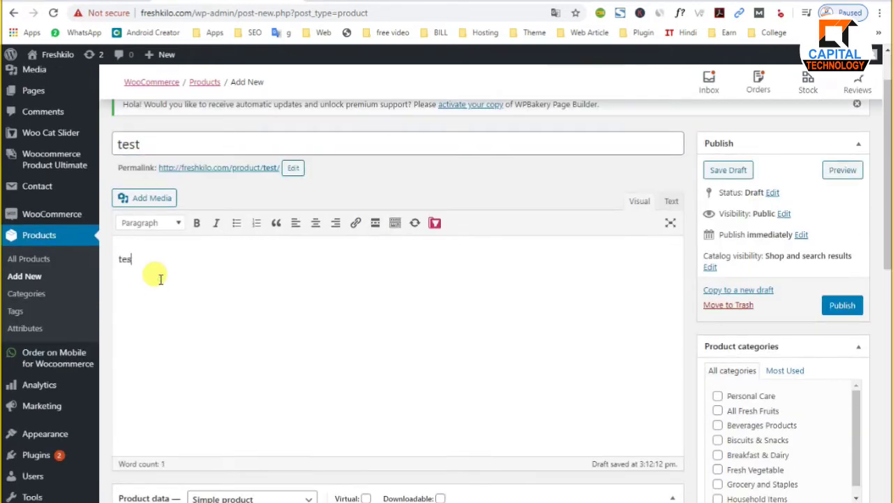
pyautogui.write('t')
# Step: Open the product type list, then switch over to the freshkilo storefront tab
pyautogui.scroll(-4, 157, 276)
pyautogui.click(231, 252)
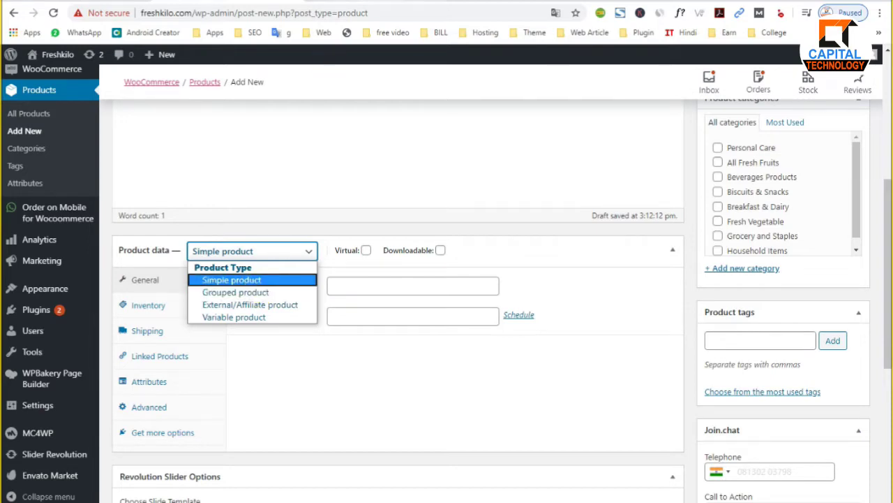
pyautogui.click(354, 3)
pyautogui.scroll(-4, 551, 395)
# Step: Open the GREEN CHILLI-100 G page and highlight its title, In Stock line and ₹6.00 price
pyautogui.scroll(-5, 530, 399)
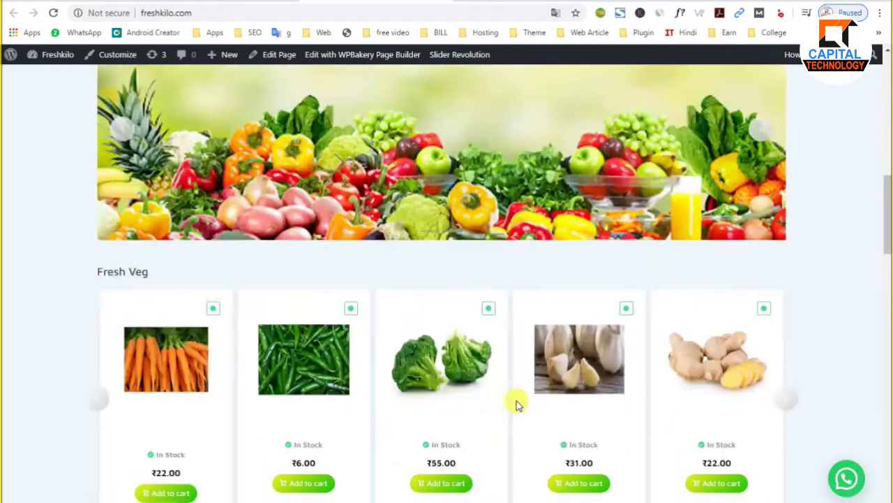
pyautogui.click(294, 237)
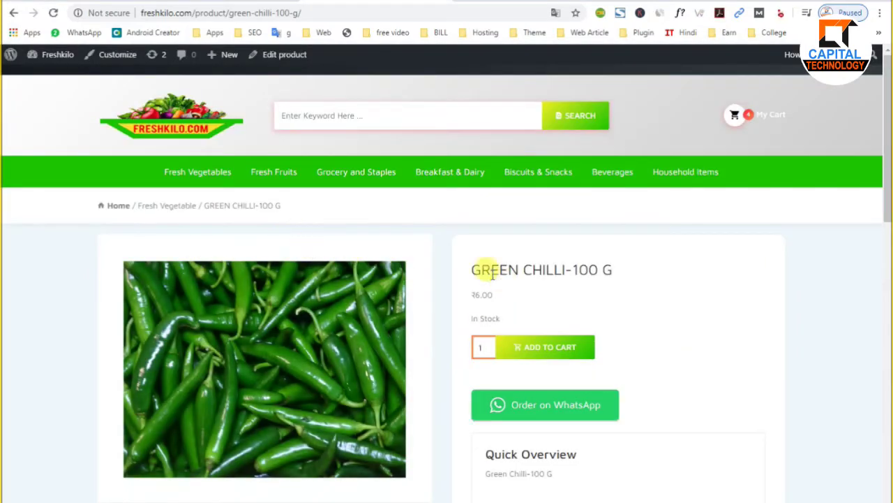
pyautogui.moveTo(471, 269); pyautogui.dragTo(624, 271)
pyautogui.scroll(-2, 624, 271)
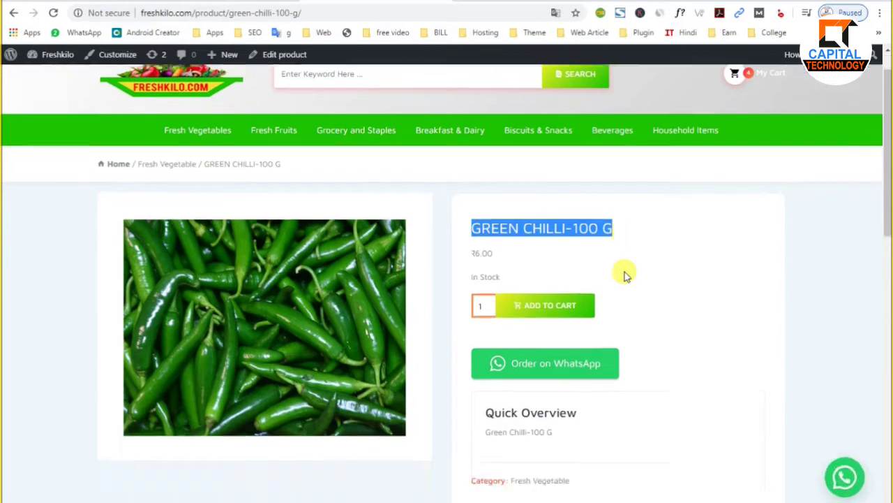
pyautogui.tripleClick(482, 193)
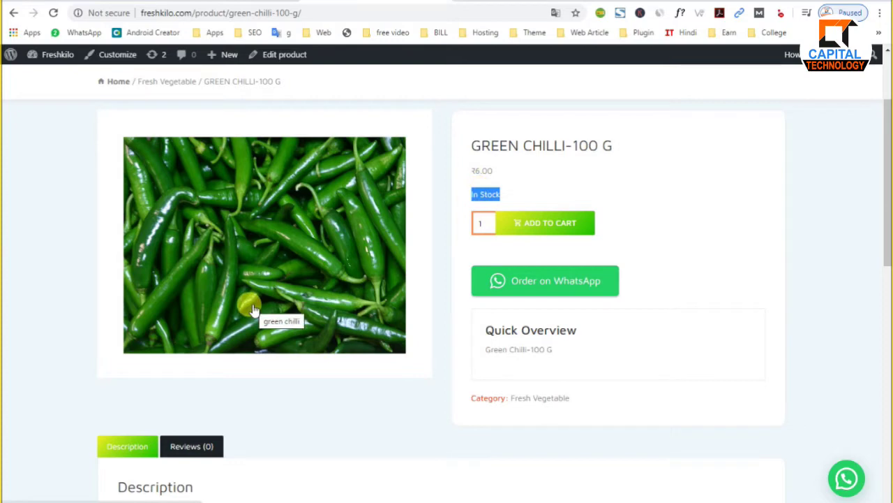
pyautogui.moveTo(574, 146)
pyautogui.mouseDown()
pyautogui.moveTo(623, 148)
pyautogui.moveTo(577, 146)
pyautogui.mouseUp()
pyautogui.click(623, 148)
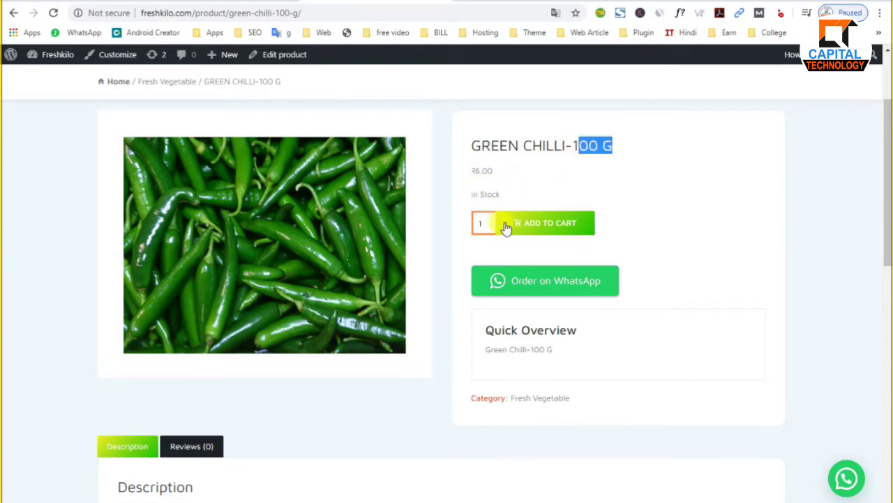
pyautogui.doubleClick(480, 172)
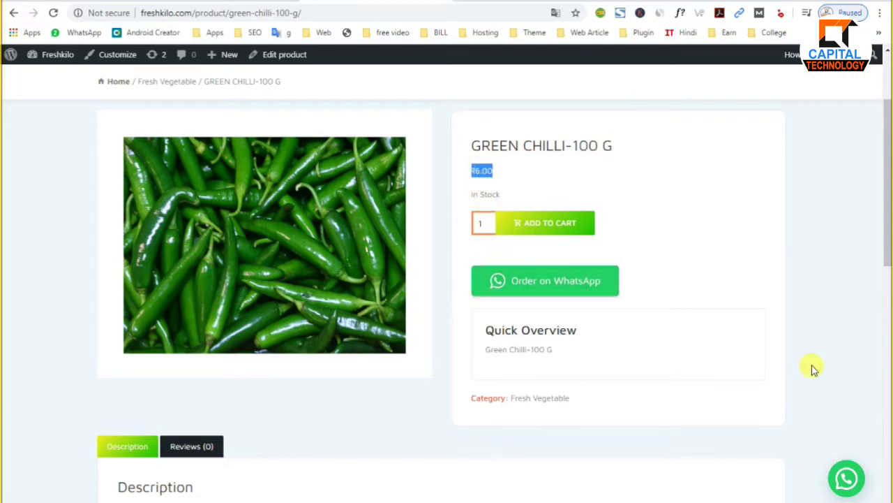
pyautogui.moveTo(573, 145); pyautogui.dragTo(621, 150)
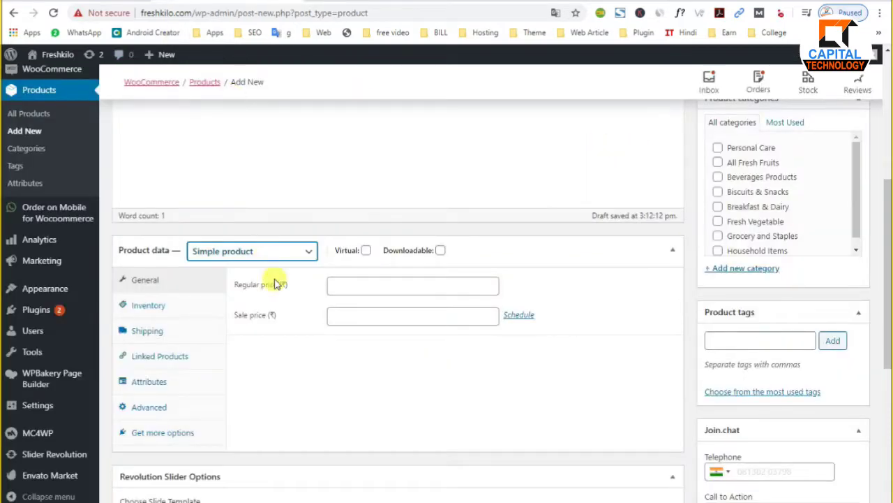
# Step: Make it a Simple product with regular price 1999 and sale price 900
pyautogui.click(266, 257)
pyautogui.click(260, 315)
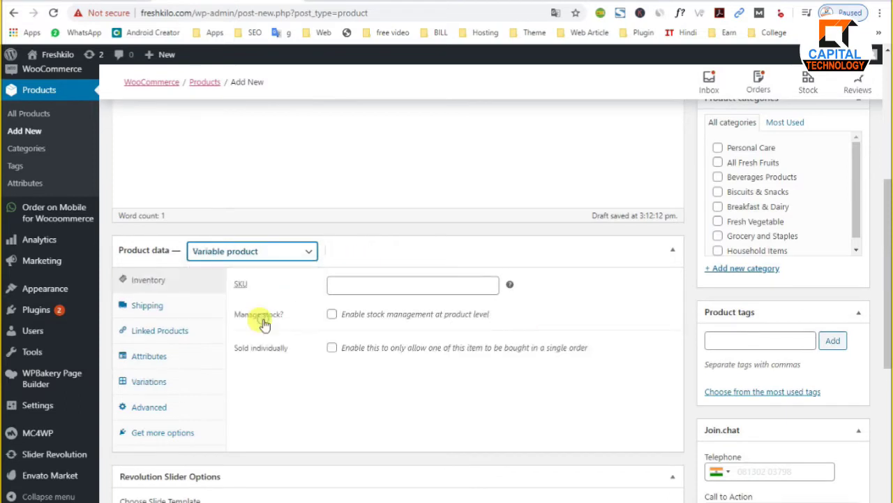
pyautogui.click(245, 280)
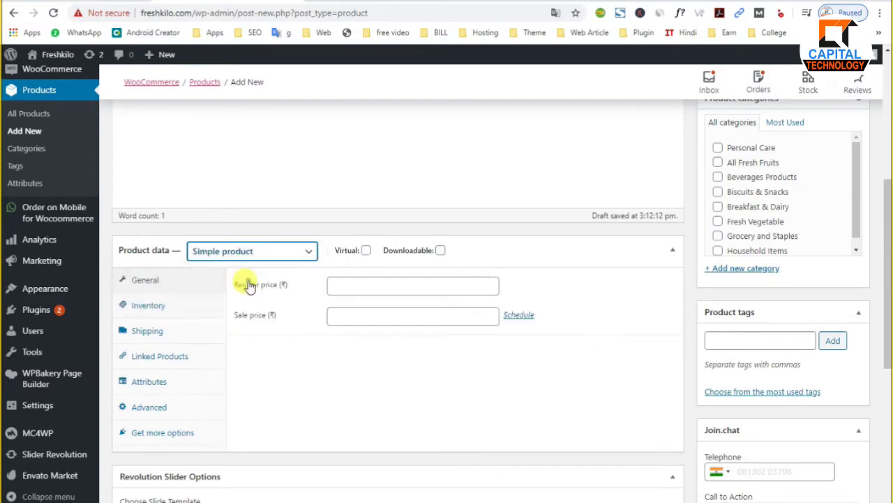
pyautogui.click(365, 285)
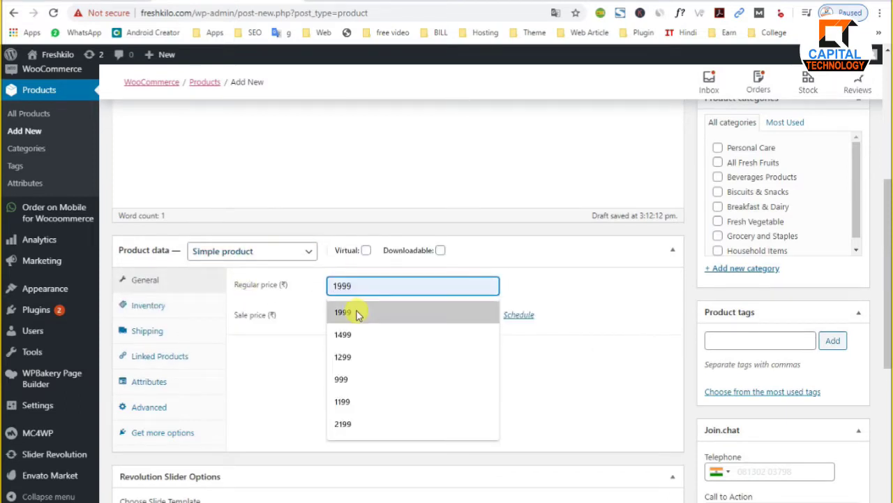
pyautogui.click(356, 313)
pyautogui.click(353, 315)
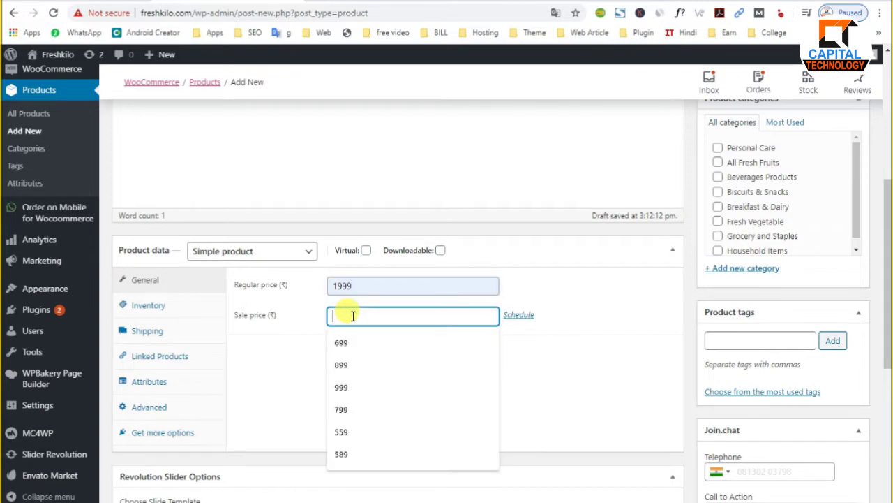
pyautogui.write('199')
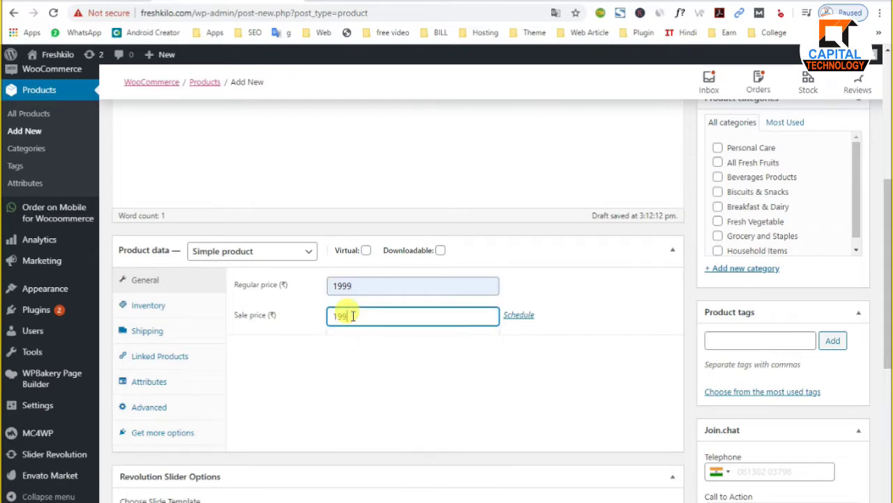
pyautogui.write('00')
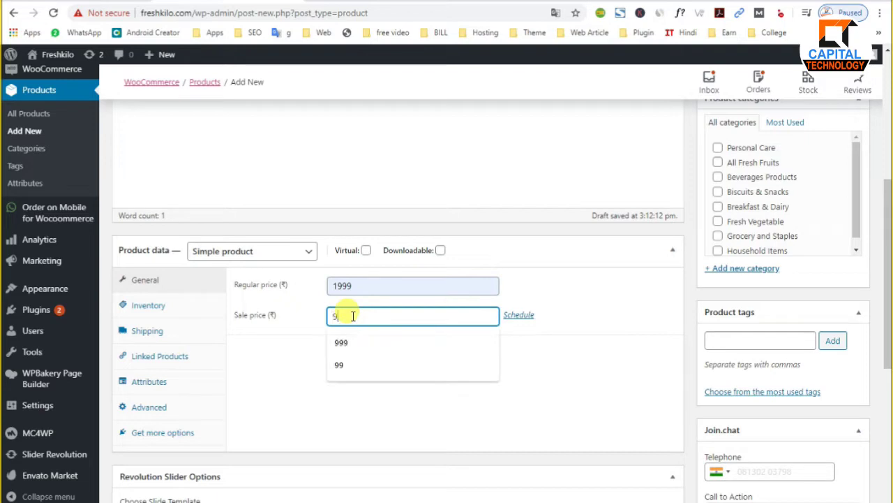
pyautogui.click(363, 360)
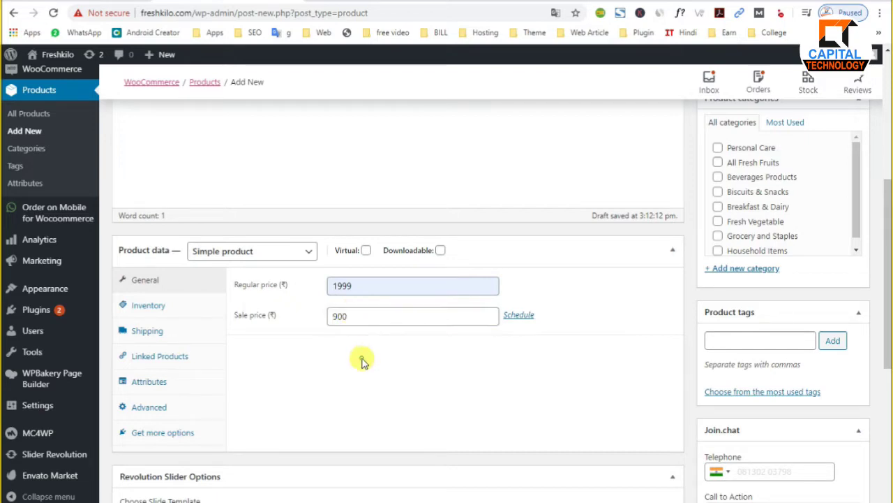
# Step: In Inventory, set SKU veh-001, enable stock management with quantity 10 and low stock threshold 2
pyautogui.click(170, 312)
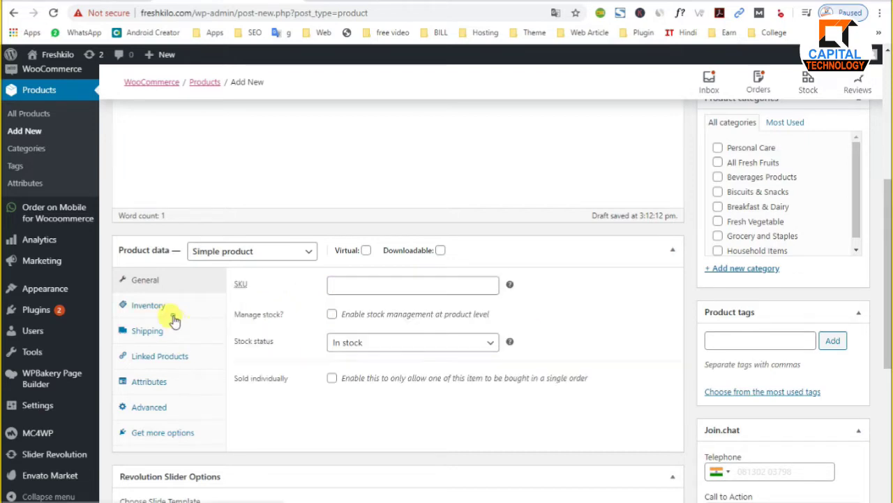
pyautogui.click(353, 282)
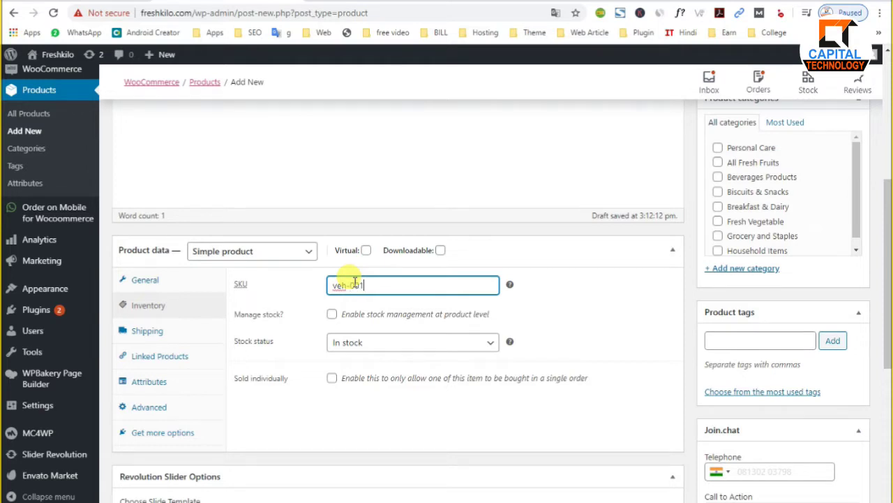
pyautogui.click(603, 319)
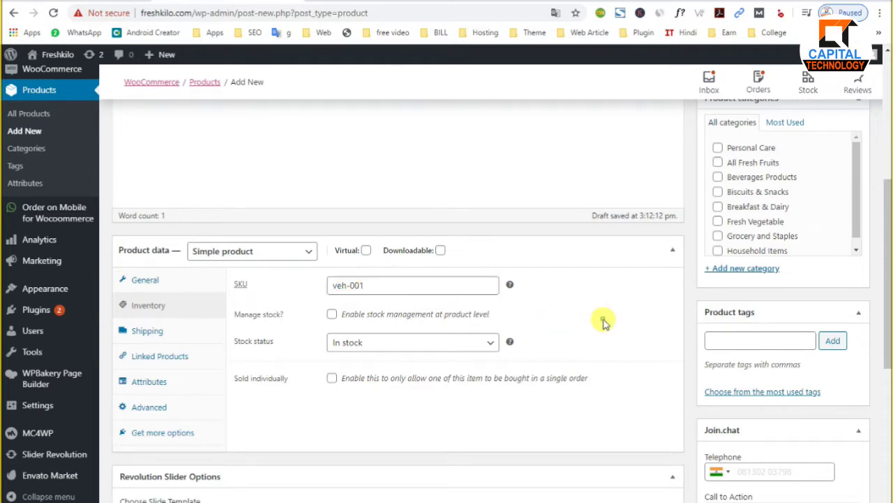
pyautogui.click(332, 314)
pyautogui.doubleClick(342, 342)
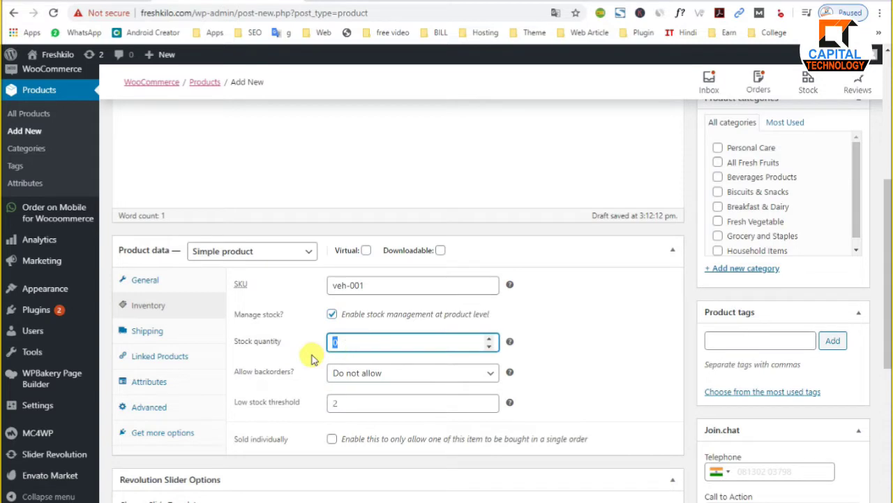
pyautogui.write('10')
pyautogui.click(345, 403)
pyautogui.doubleClick(358, 339)
pyautogui.click(335, 402)
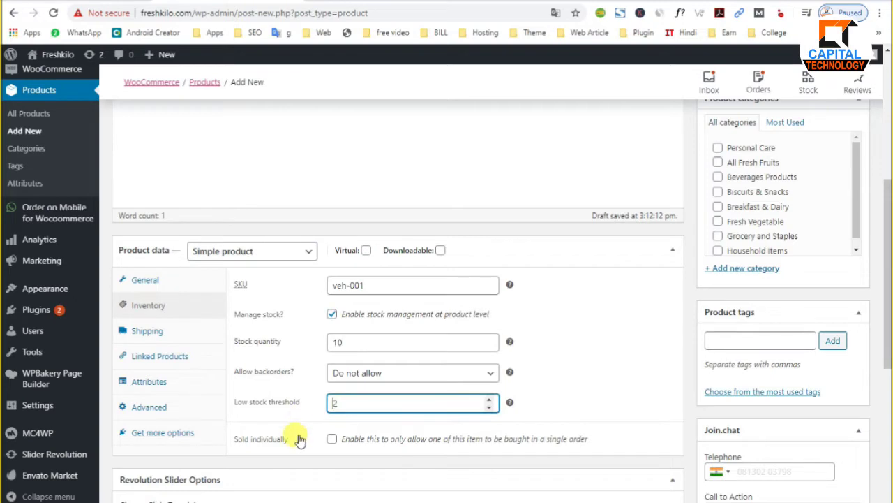
pyautogui.write('2')
pyautogui.click(147, 330)
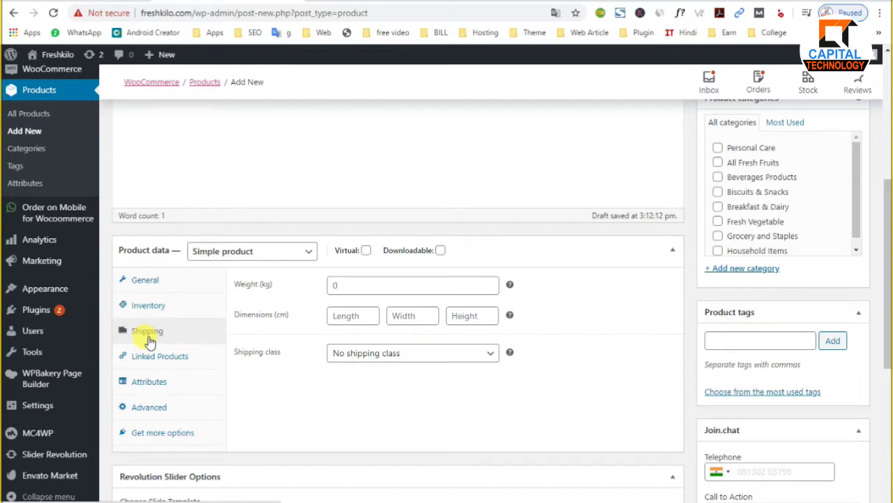
# Step: Enter shipping weight 500 and dimensions 10 × 12 × 15 cm
pyautogui.click(327, 283)
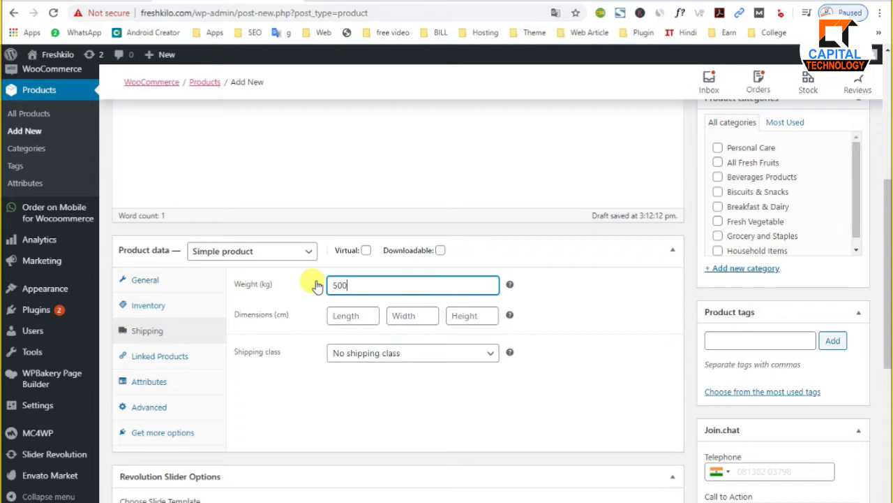
pyautogui.click(367, 318)
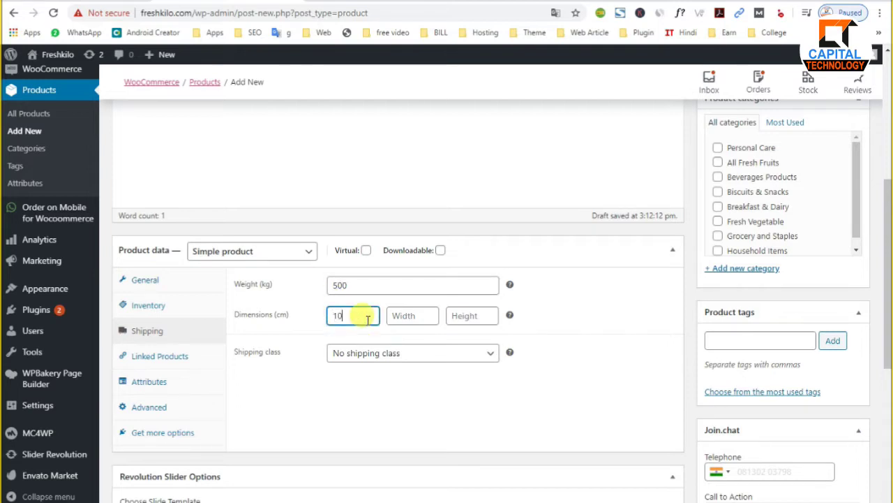
pyautogui.press('Tab')
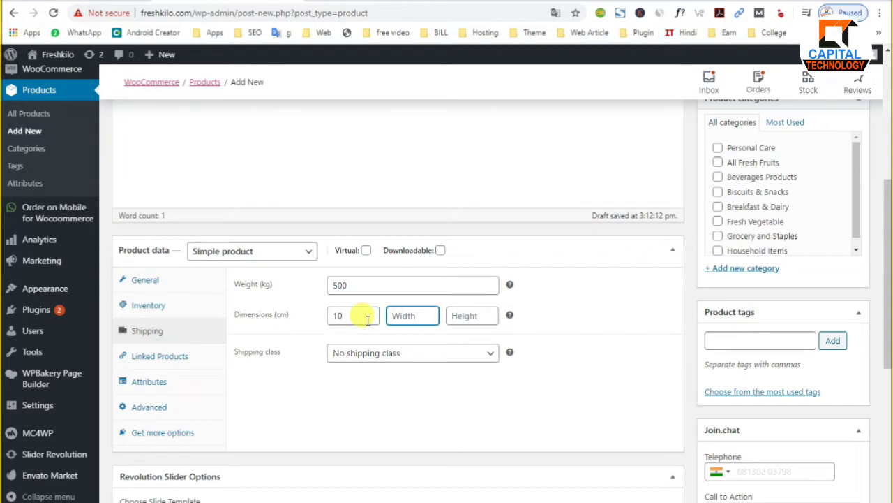
pyautogui.press('Tab')
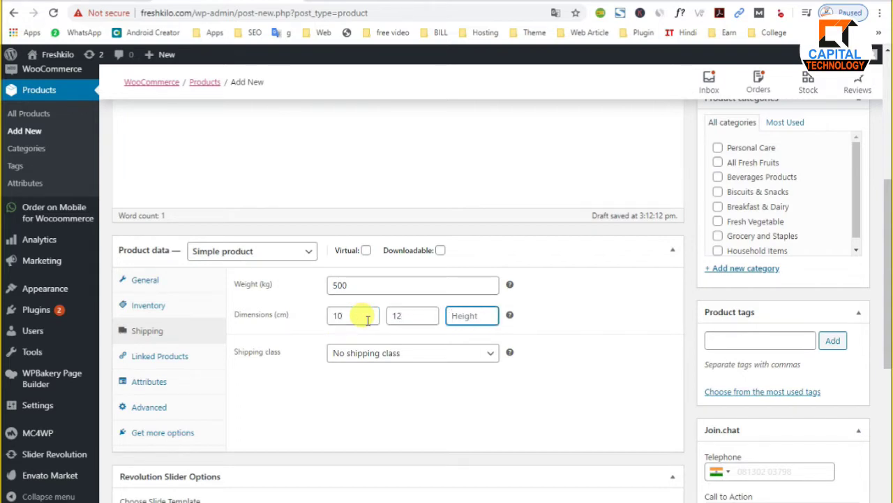
pyautogui.click(141, 359)
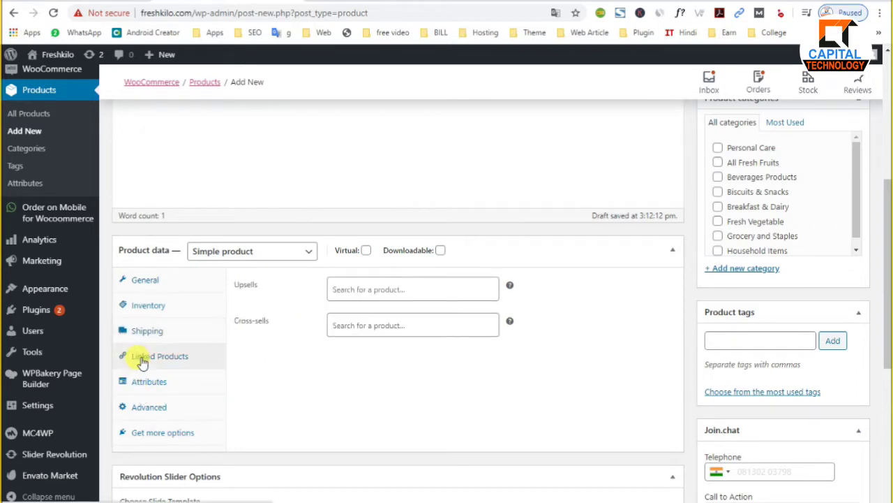
# Step: Add CUT MUSHROOM - 200GMS as the only upsell, removing the extra MIX SALAD 150 G
pyautogui.click(358, 328)
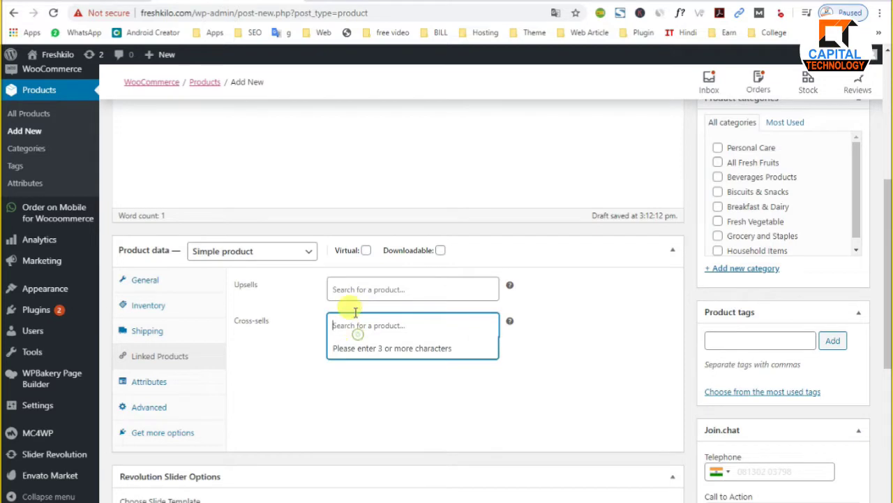
pyautogui.click(352, 279)
pyautogui.write('a')
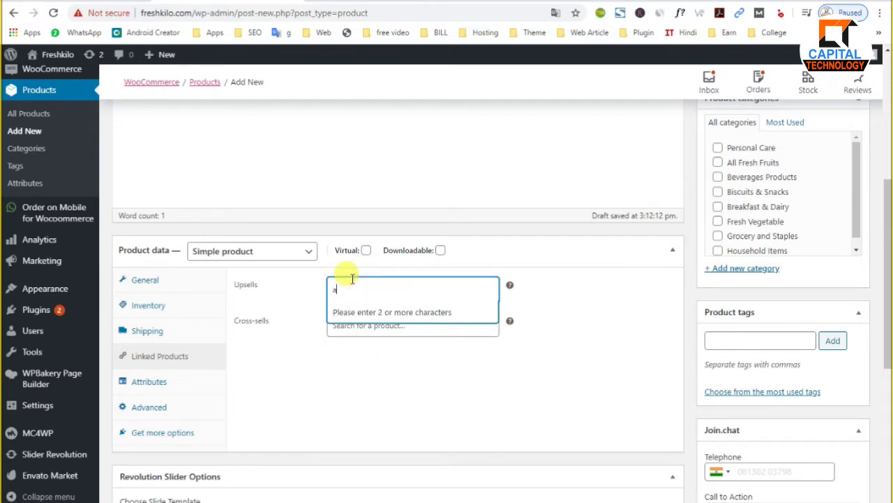
pyautogui.write('pp')
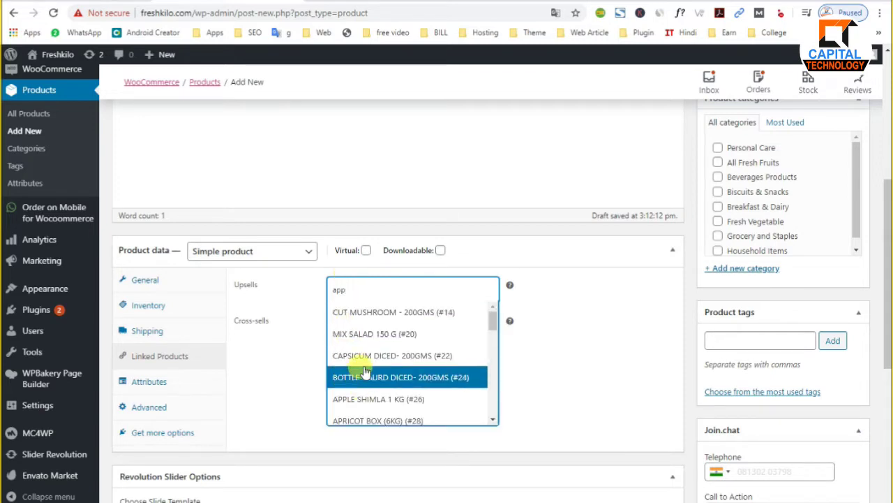
pyautogui.click(364, 312)
pyautogui.write('a')
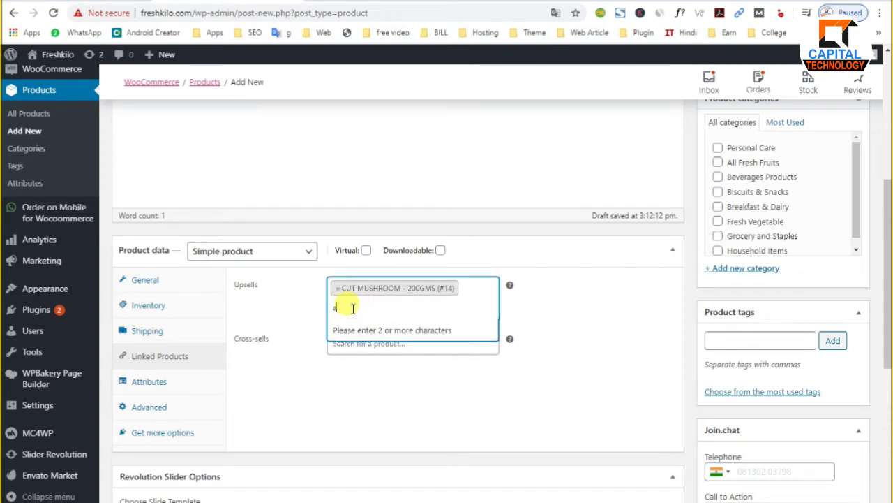
pyautogui.write('pp')
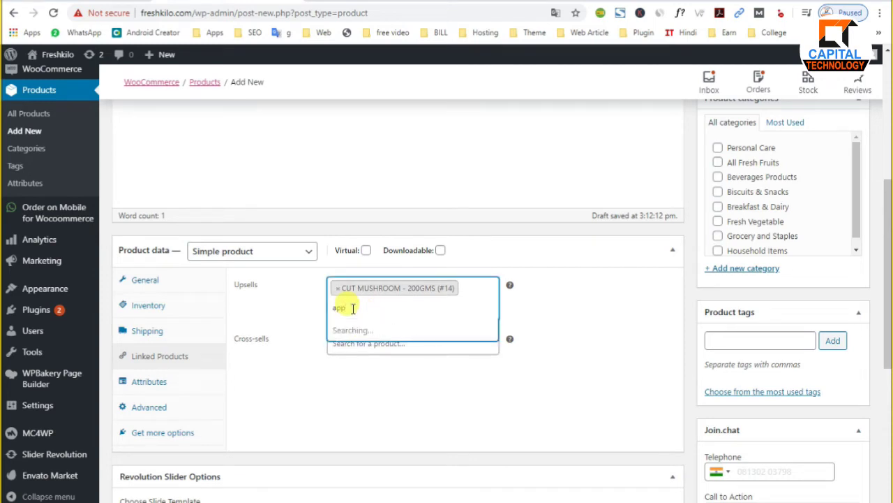
pyautogui.click(389, 349)
pyautogui.write('a')
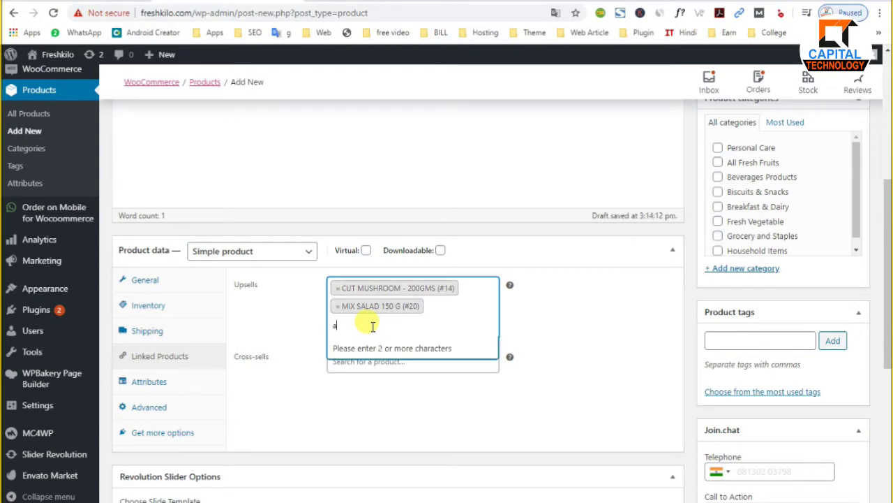
pyautogui.write('app')
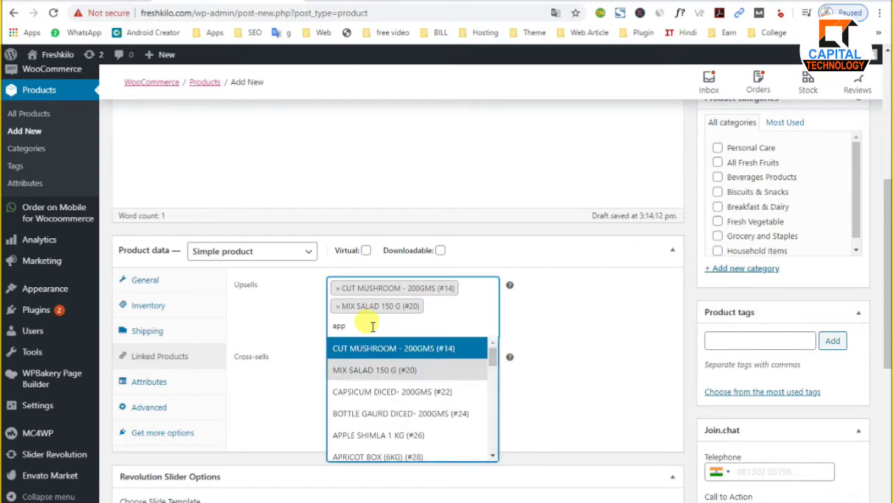
pyautogui.click(374, 369)
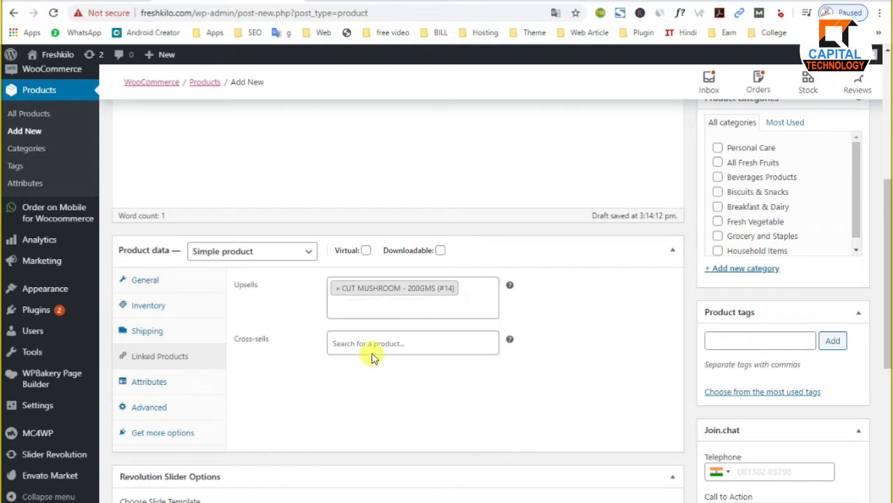
pyautogui.click(338, 307)
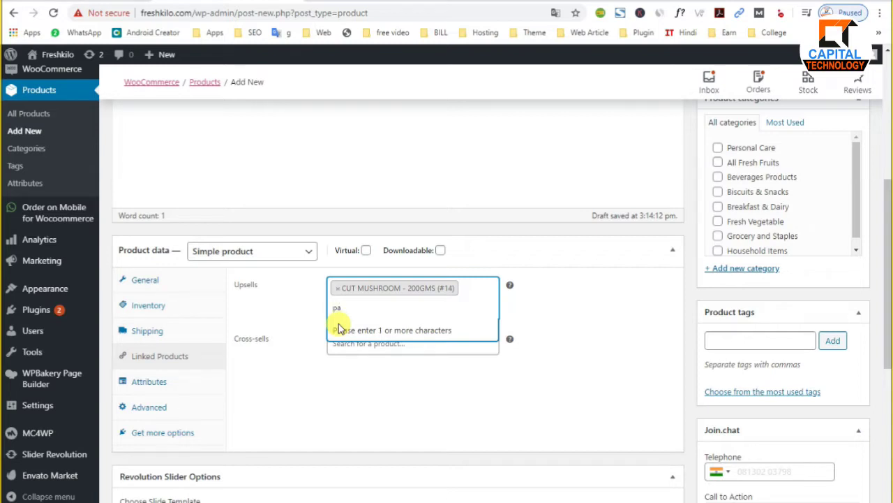
pyautogui.click(264, 389)
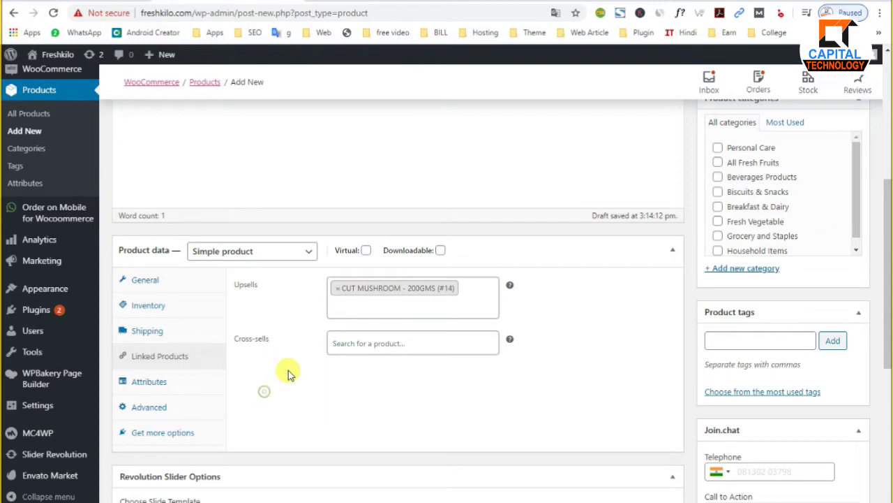
# Step: Search 'app' and add CAPSICUM DICED- 200GMS as a cross-sell
pyautogui.click(351, 347)
pyautogui.write('a')
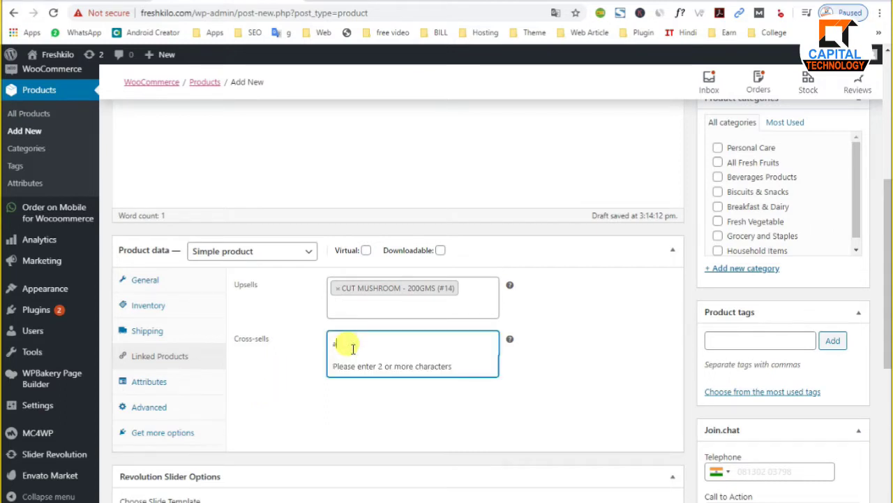
pyautogui.write('pp')
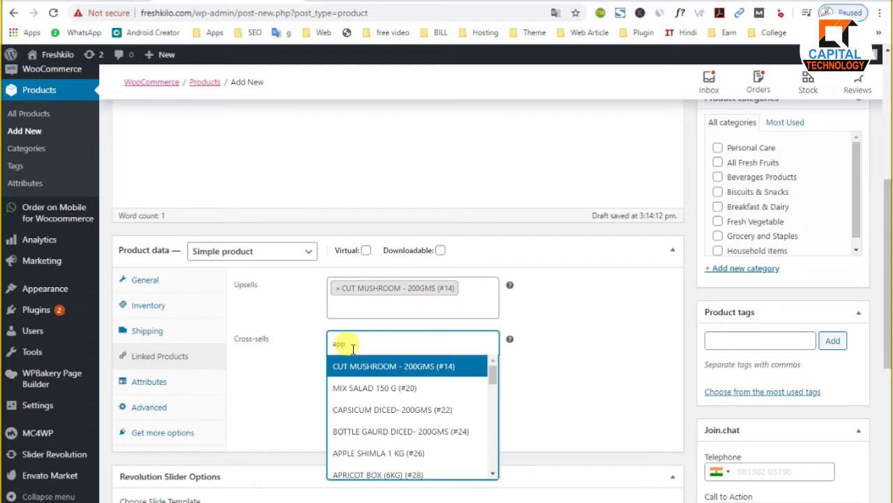
pyautogui.click(362, 414)
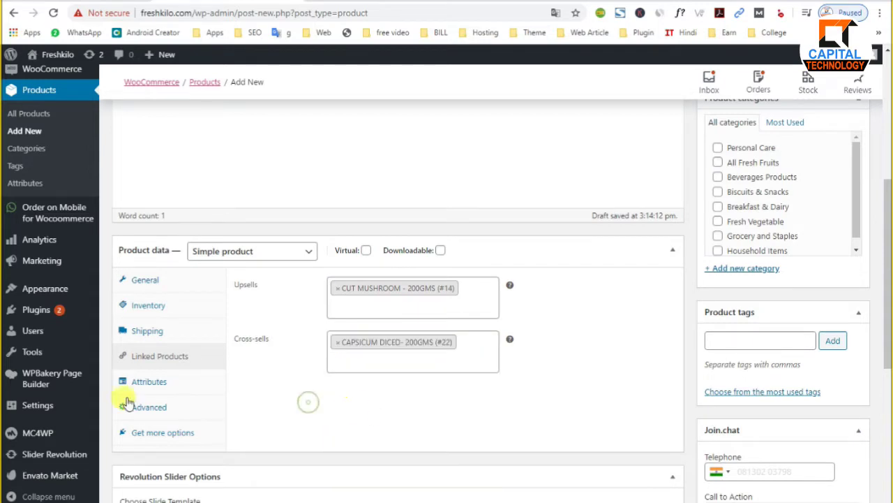
pyautogui.click(164, 389)
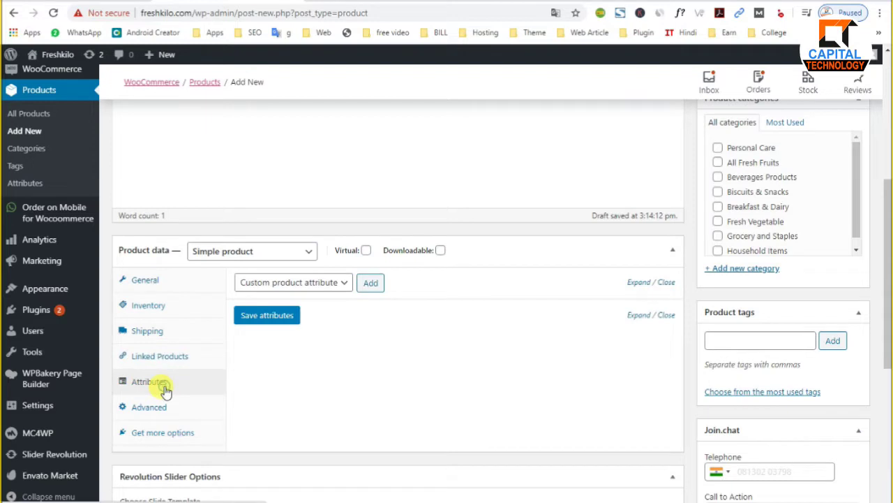
# Step: Browse the attribute type list, then view the purchase note and menu order in Advanced
pyautogui.click(345, 283)
pyautogui.click(389, 338)
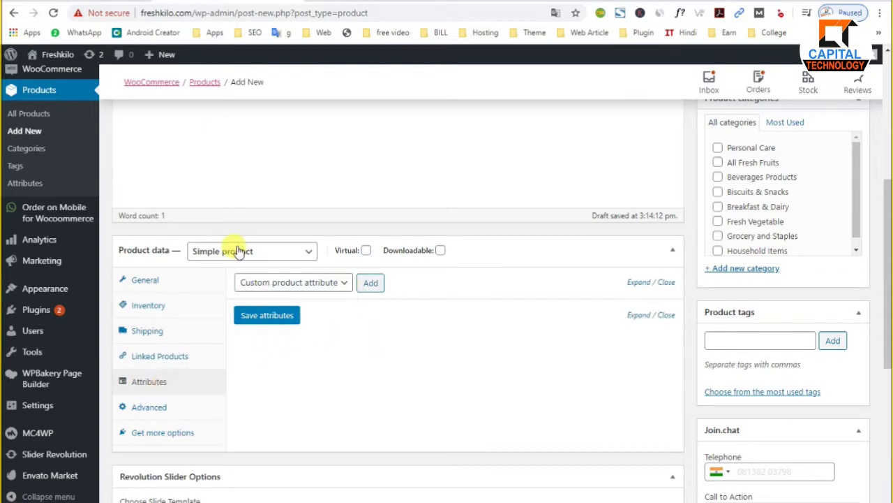
pyautogui.click(165, 410)
pyautogui.click(342, 286)
pyautogui.click(341, 337)
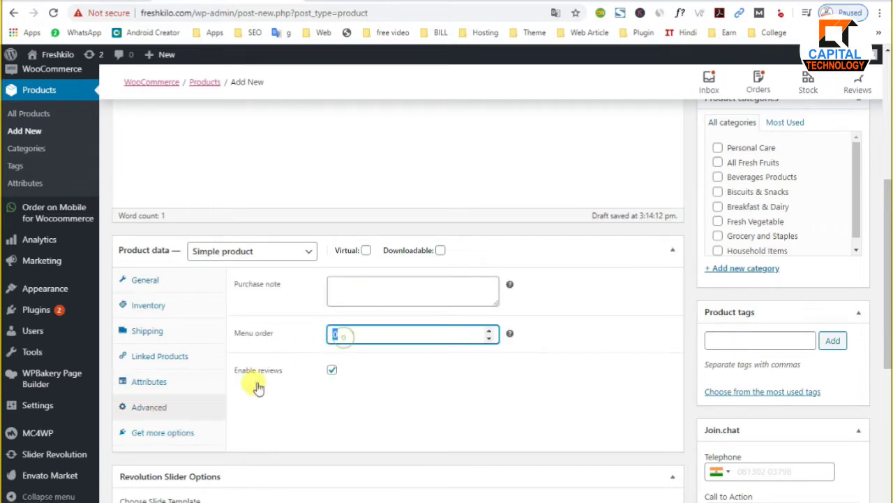
# Step: Check Get more options, then return to the Advanced panel with reviews enabled
pyautogui.click(167, 434)
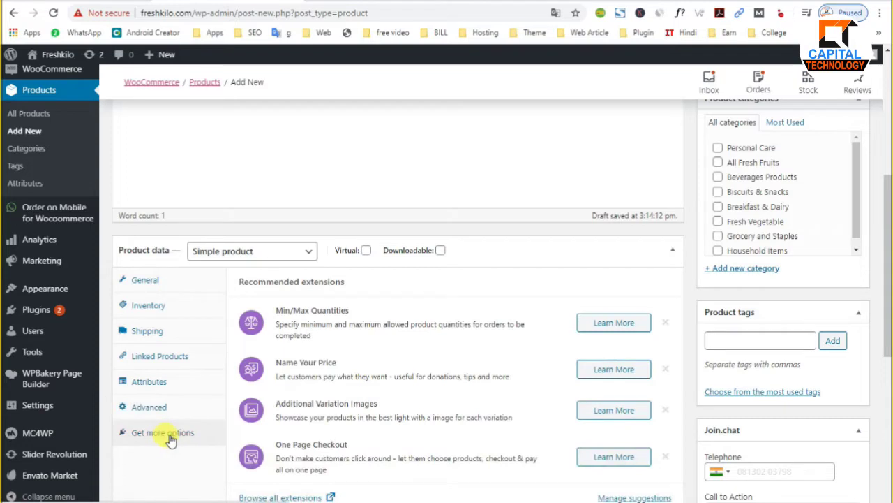
pyautogui.scroll(-2, 340, 334)
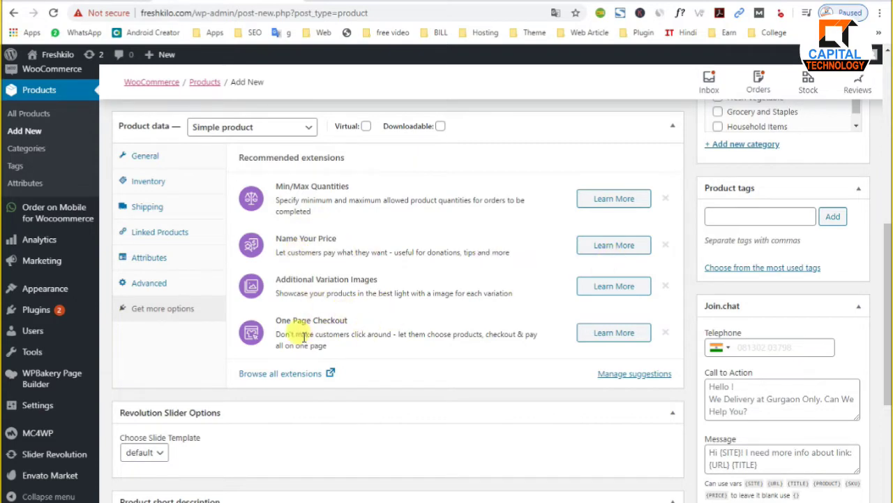
pyautogui.scroll(1, 143, 346)
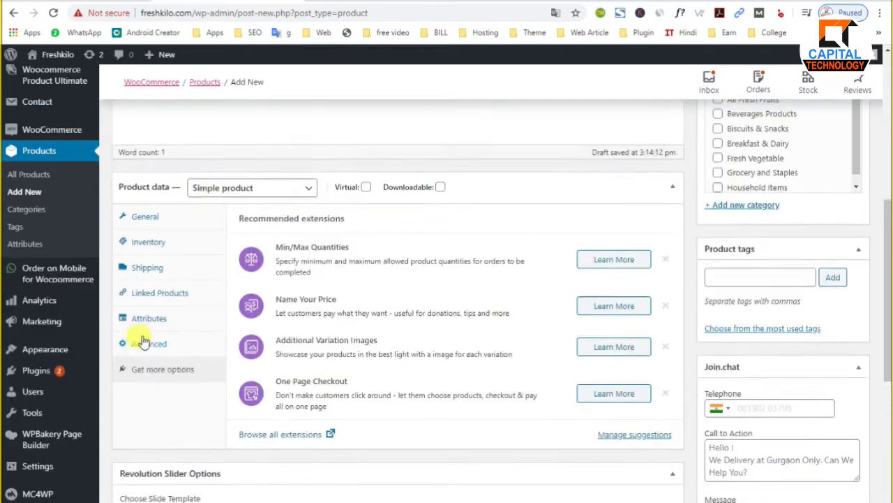
pyautogui.click(143, 342)
pyautogui.scroll(2, 803, 353)
pyautogui.click(726, 399)
pyautogui.scroll(-3, 722, 394)
pyautogui.scroll(3, 733, 349)
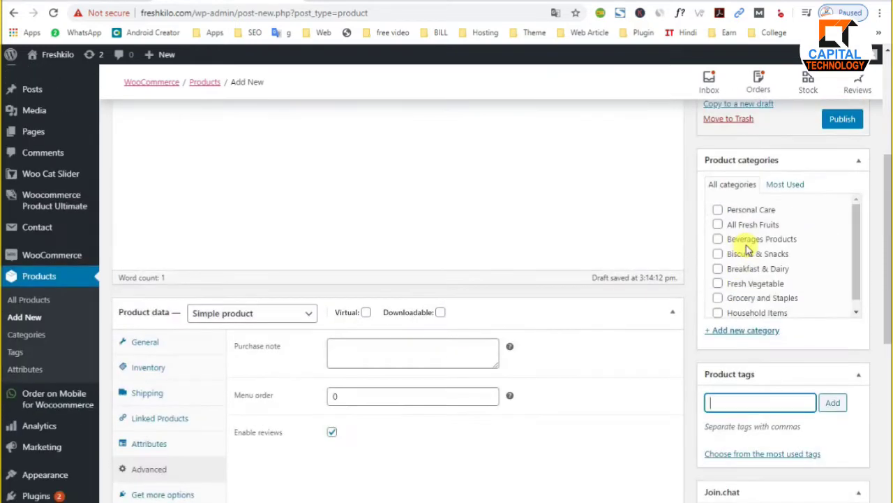
pyautogui.scroll(-5, 705, 365)
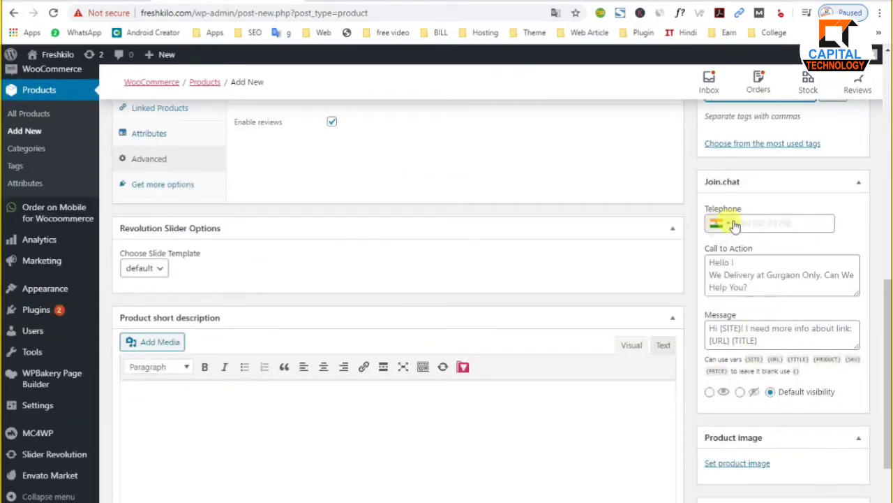
pyautogui.scroll(-2, 768, 335)
# Step: Set Fresh-Fruits.jpg, the banana-and-apple picture, as the product image
pyautogui.click(742, 375)
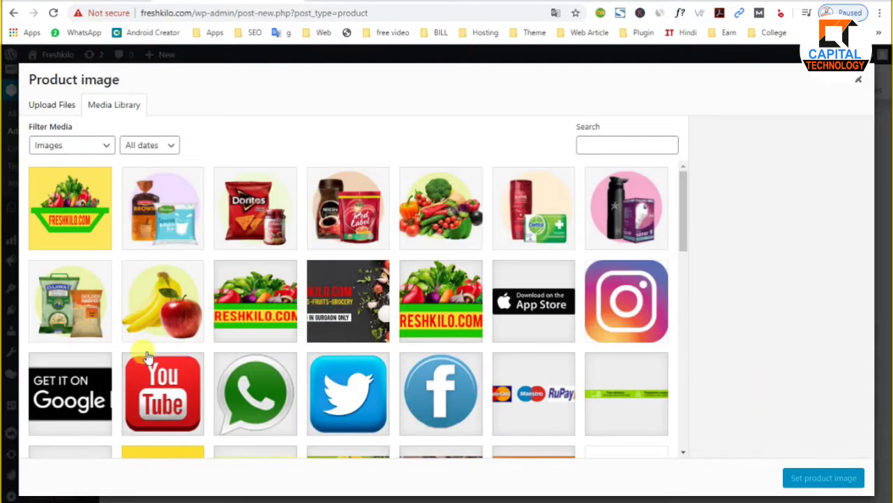
pyautogui.click(155, 317)
pyautogui.click(812, 484)
pyautogui.scroll(3, 349, 363)
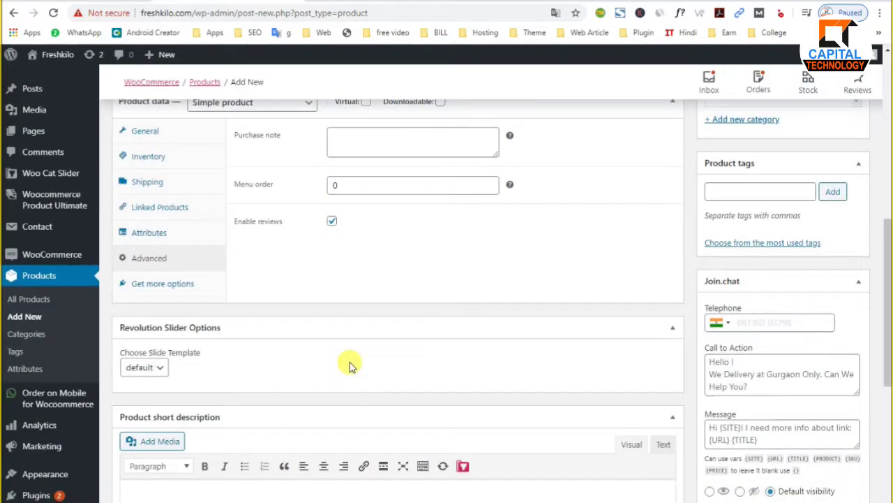
pyautogui.scroll(-3, 350, 366)
# Step: Format the short description as a bulleted list of four 'test demo' lines
pyautogui.click(173, 344)
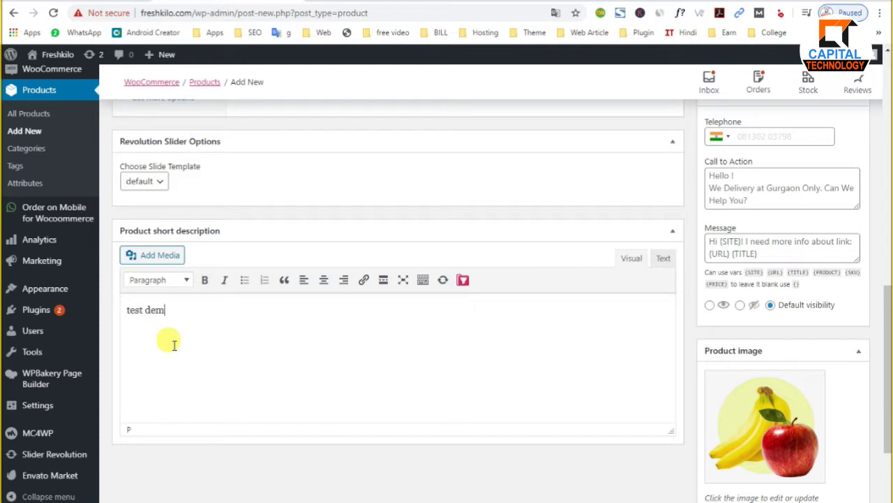
pyautogui.click(244, 280)
pyautogui.moveTo(196, 310); pyautogui.dragTo(148, 301)
pyautogui.hotkey('ctrl', 'c')
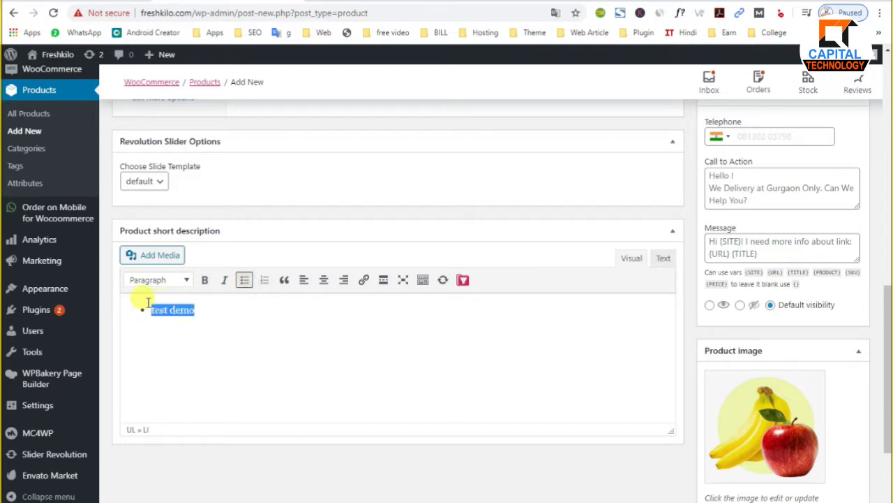
pyautogui.click(225, 320)
pyautogui.press('Return')
pyautogui.press('Return')
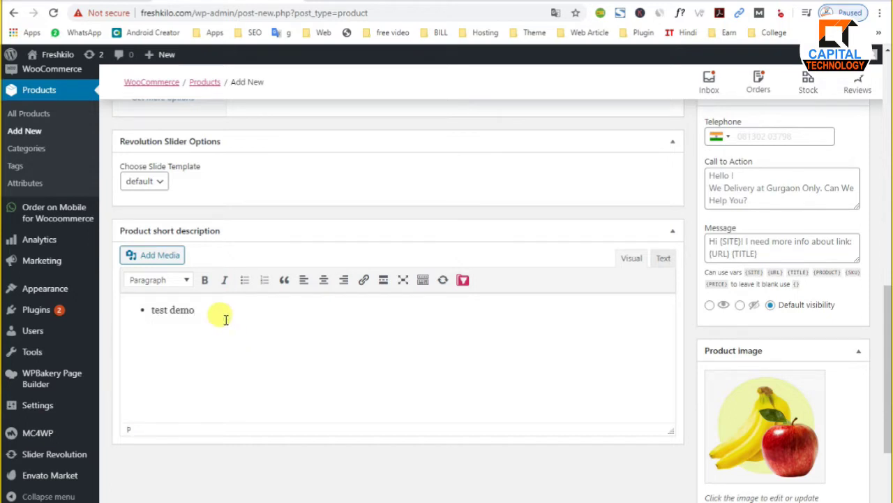
pyautogui.hotkey('ctrl', 'z')
pyautogui.hotkey('ctrl', 'v')
pyautogui.hotkey('ctrl', 'v')
pyautogui.hotkey('ctrl', 'v')
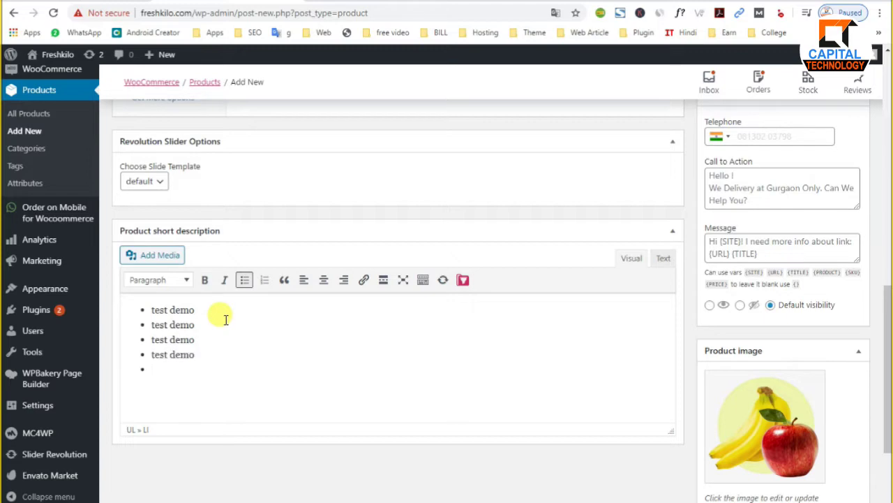
pyautogui.scroll(10, 738, 295)
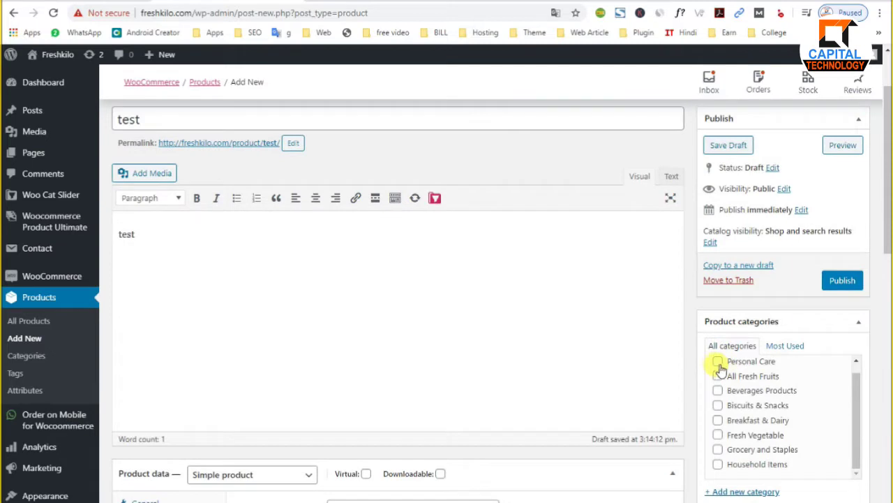
# Step: File 'test' under Personal Care, publish it, and open its permalink on the live site
pyautogui.click(718, 361)
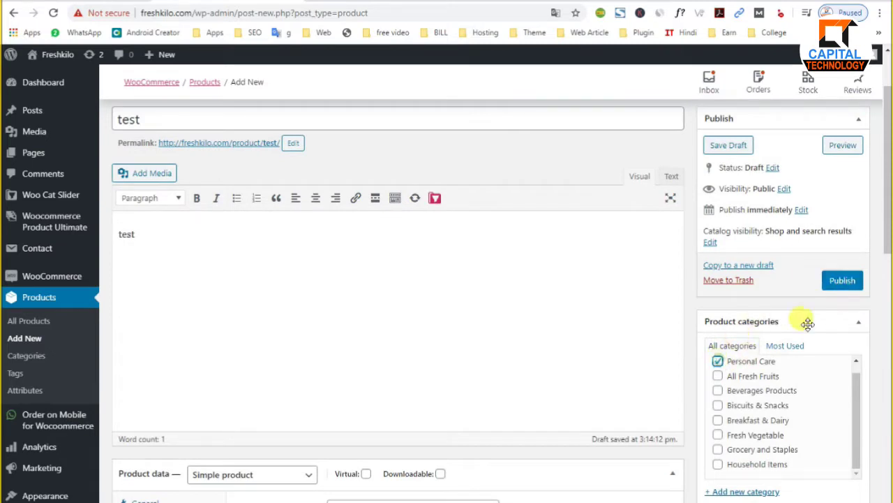
pyautogui.click(842, 281)
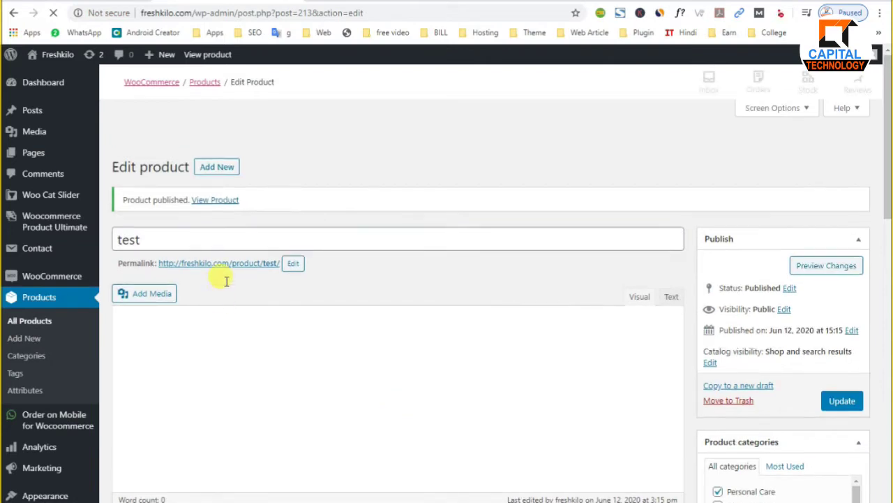
pyautogui.rightClick(244, 268)
pyautogui.click(258, 276)
pyautogui.click(257, 267)
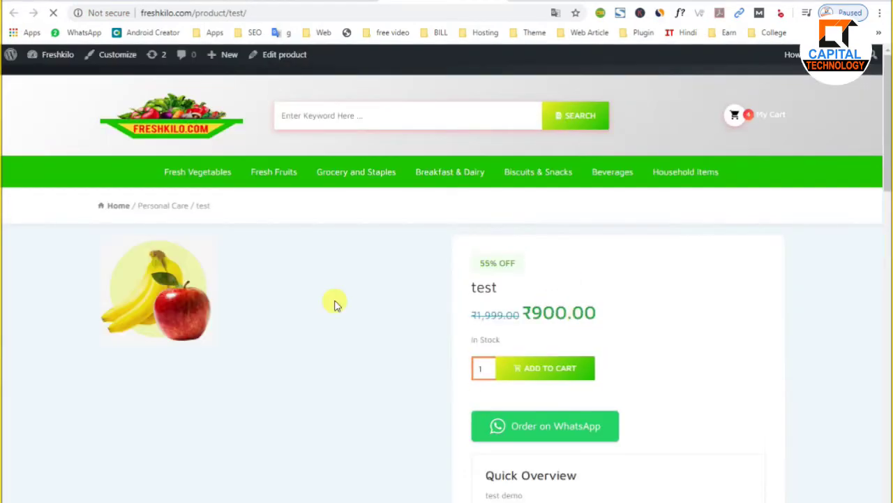
# Step: Scroll the live product page, enter 1000x800 in the address bar, and highlight Quick Overview
pyautogui.scroll(-2, 333, 304)
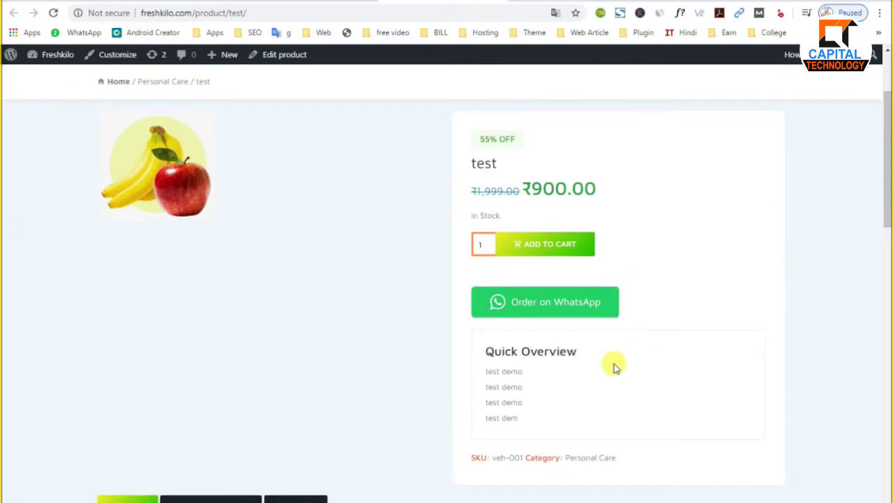
pyautogui.scroll(-1, 614, 370)
pyautogui.scroll(2, 461, 342)
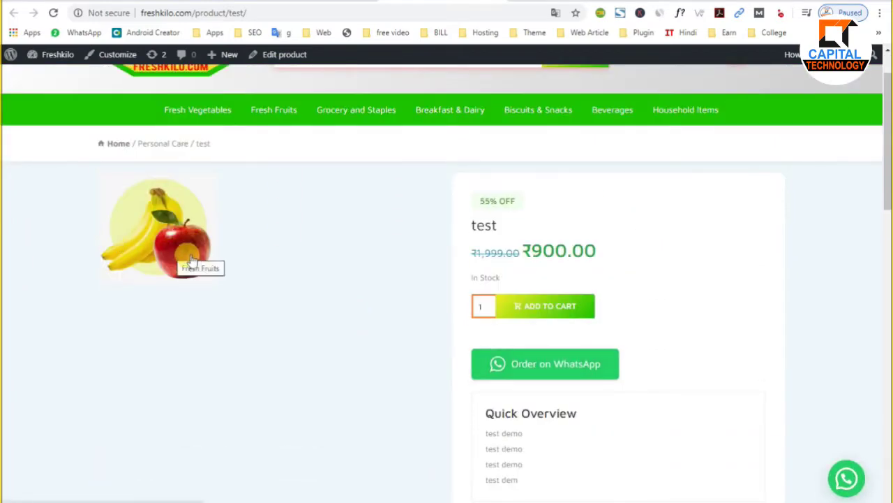
pyautogui.click(210, 14)
pyautogui.write('100')
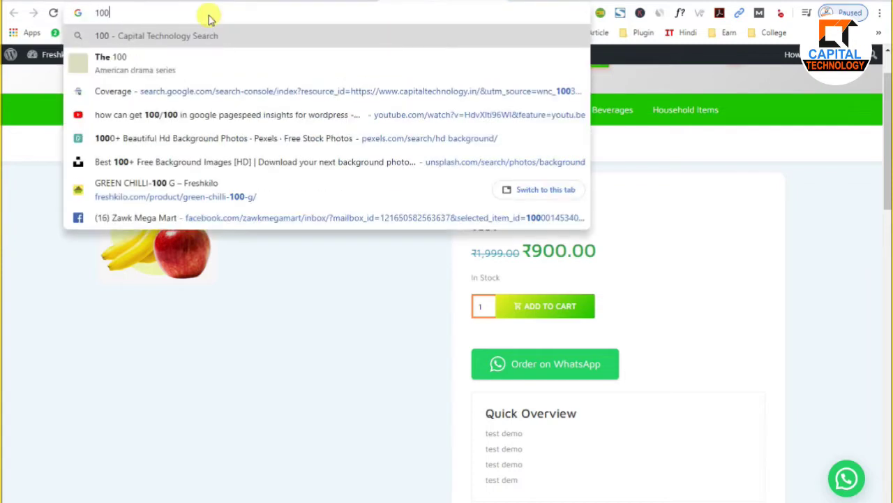
pyautogui.write('0x800')
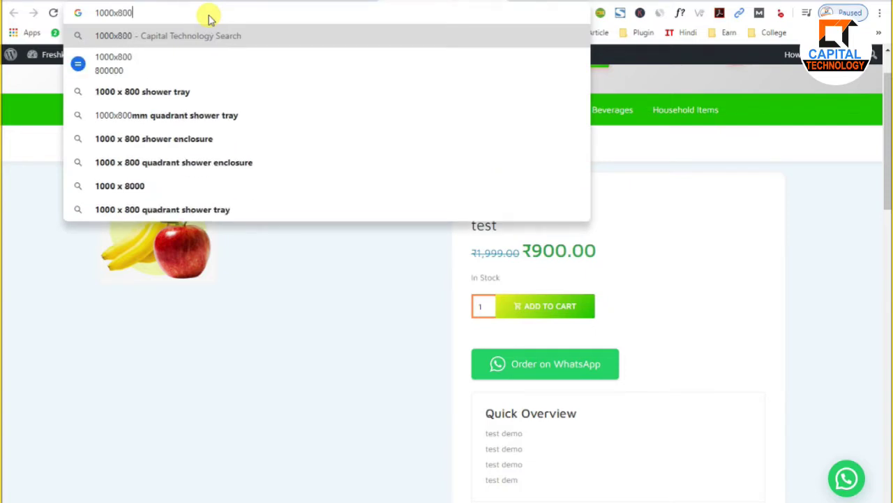
pyautogui.click(642, 203)
pyautogui.scroll(-1, 538, 381)
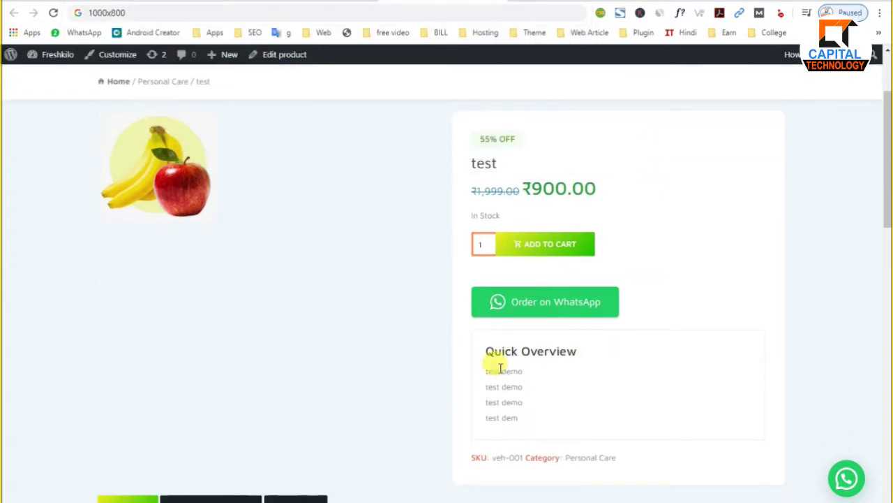
pyautogui.moveTo(481, 353); pyautogui.dragTo(566, 348)
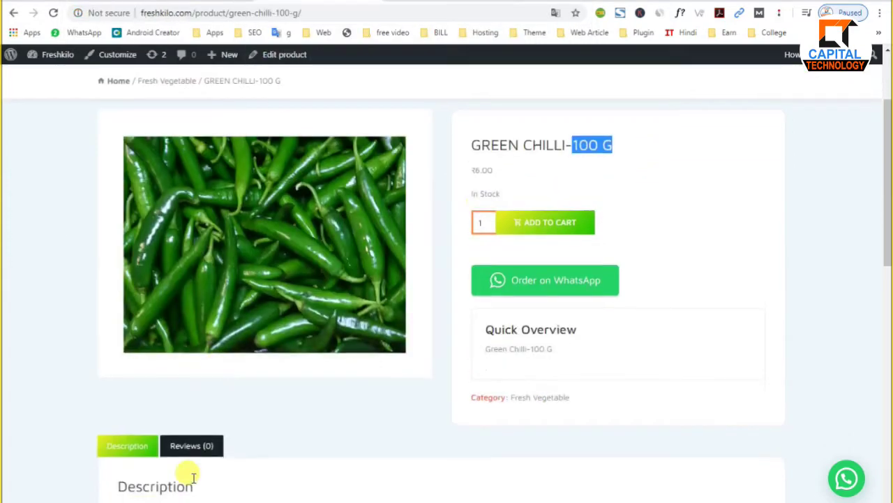
pyautogui.scroll(-5, 209, 279)
pyautogui.scroll(4, 233, 146)
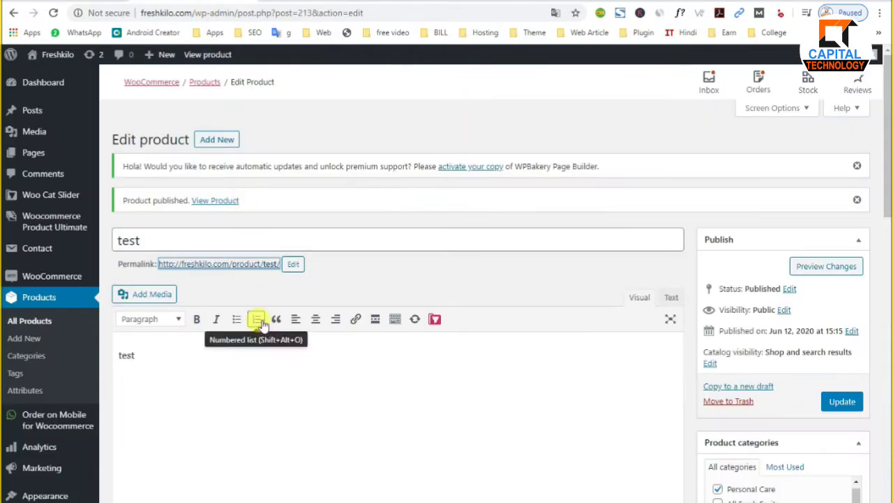
pyautogui.scroll(-15, 255, 323)
# Step: Highlight the product's SKU, category, price line and 55% OFF badge
pyautogui.click(216, 193)
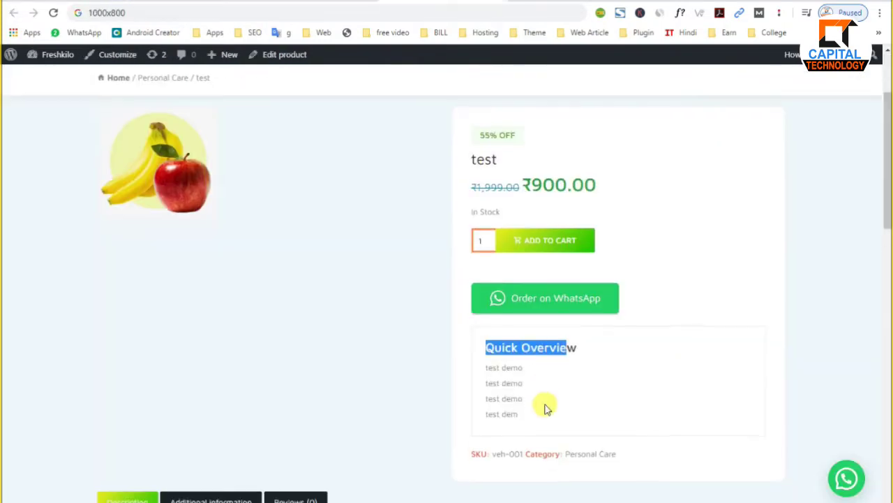
pyautogui.scroll(-2, 545, 406)
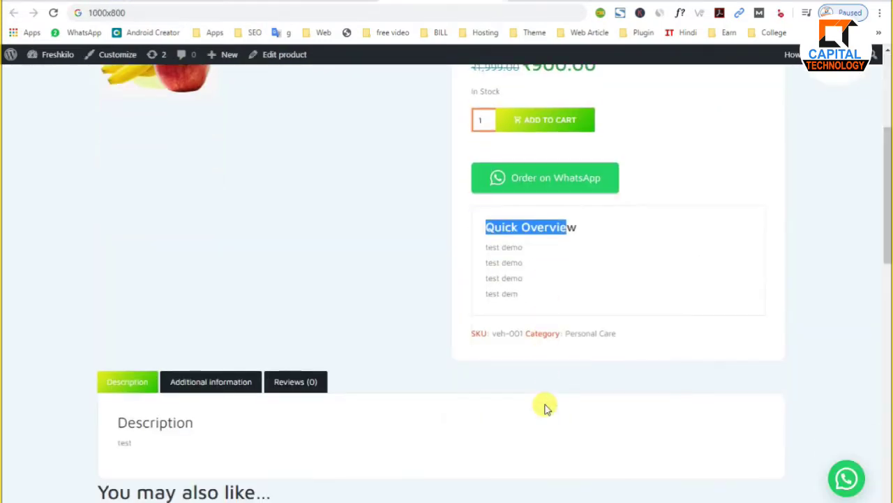
pyautogui.scroll(2, 546, 408)
pyautogui.click(474, 458)
pyautogui.moveTo(475, 458); pyautogui.dragTo(619, 462)
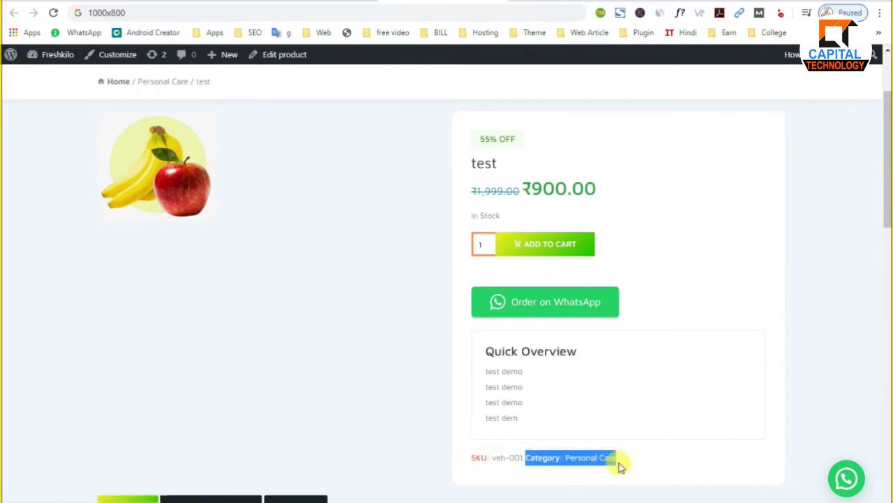
pyautogui.moveTo(614, 190); pyautogui.dragTo(470, 190)
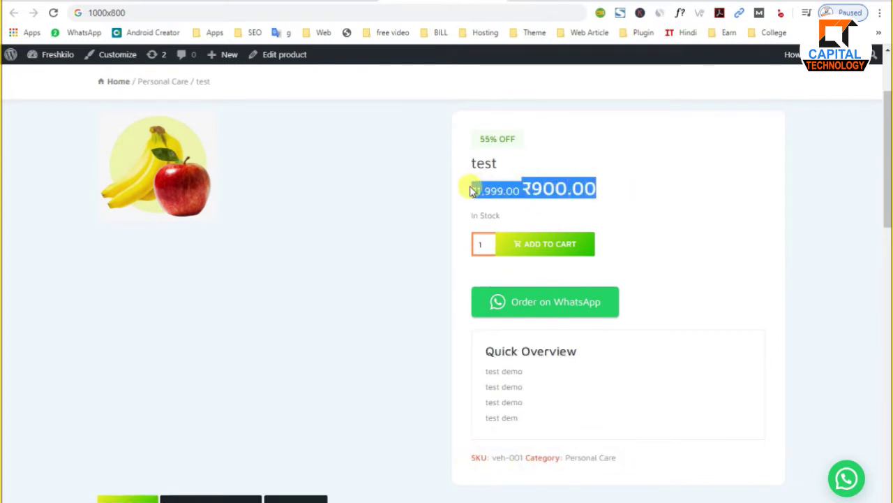
pyautogui.moveTo(521, 145); pyautogui.dragTo(462, 143)
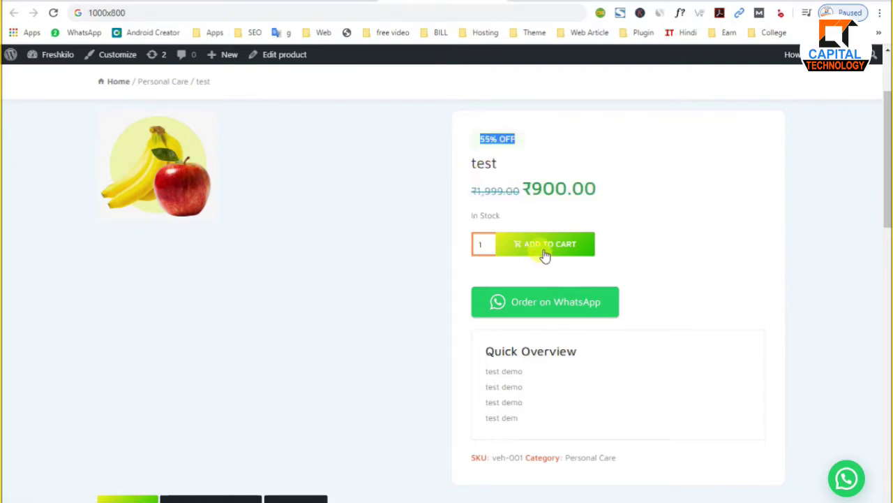
# Step: Review the Additional information weight and dimensions table, then return to Edit Product
pyautogui.scroll(-2, 565, 377)
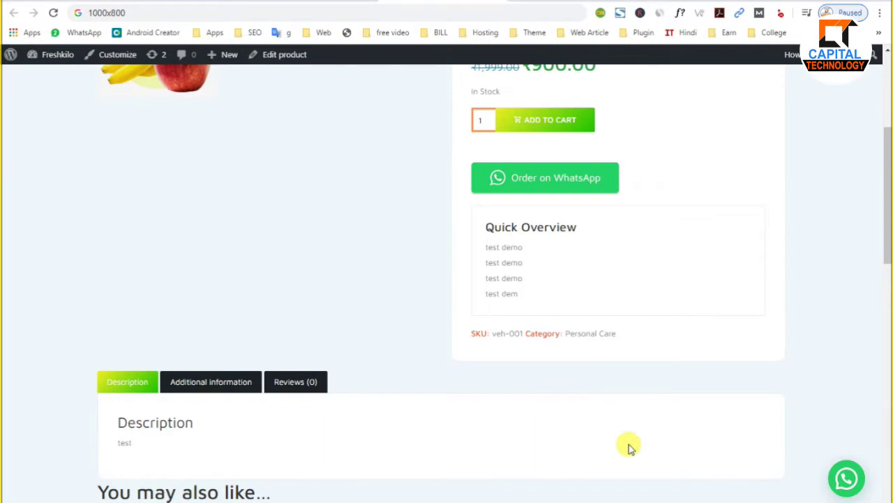
pyautogui.click(193, 393)
pyautogui.click(139, 385)
pyautogui.click(226, 389)
pyautogui.scroll(-2, 235, 398)
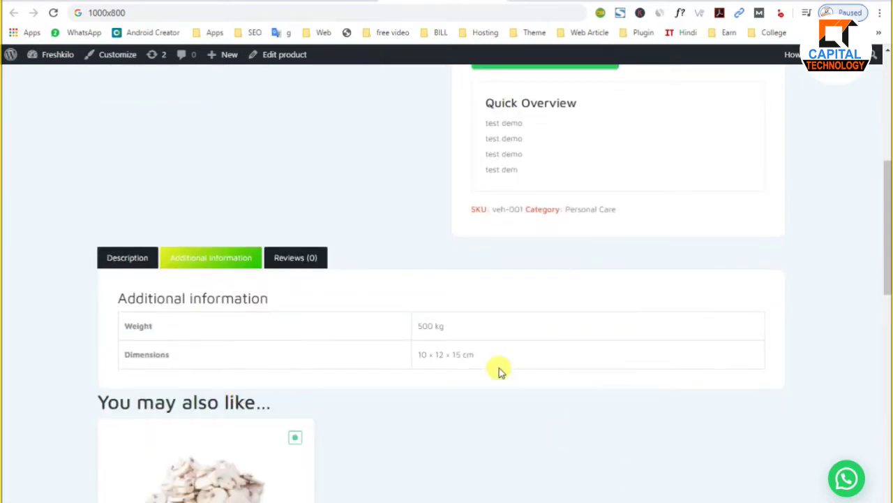
pyautogui.moveTo(486, 353); pyautogui.dragTo(118, 323)
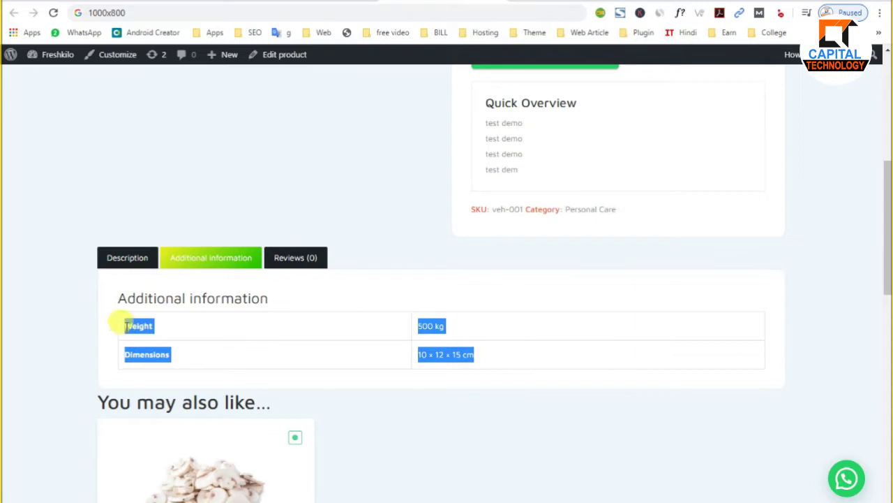
pyautogui.scroll(4, 463, 295)
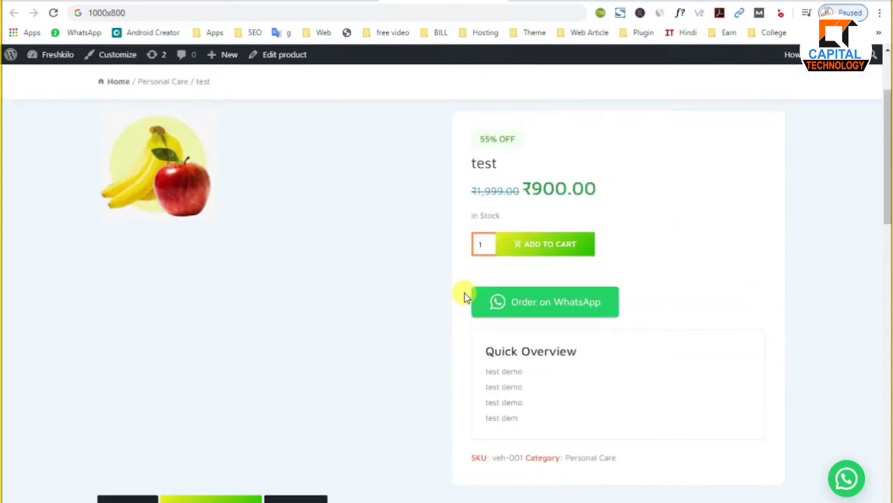
pyautogui.tripleClick(567, 187)
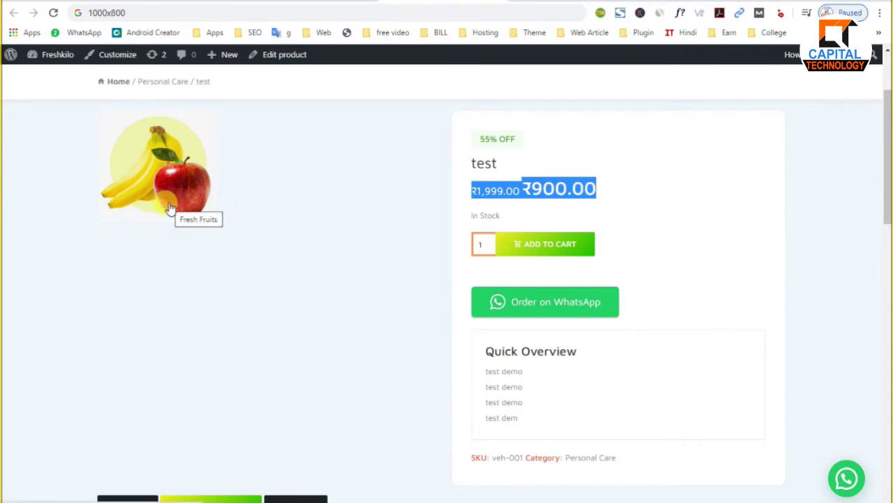
pyautogui.click(266, 4)
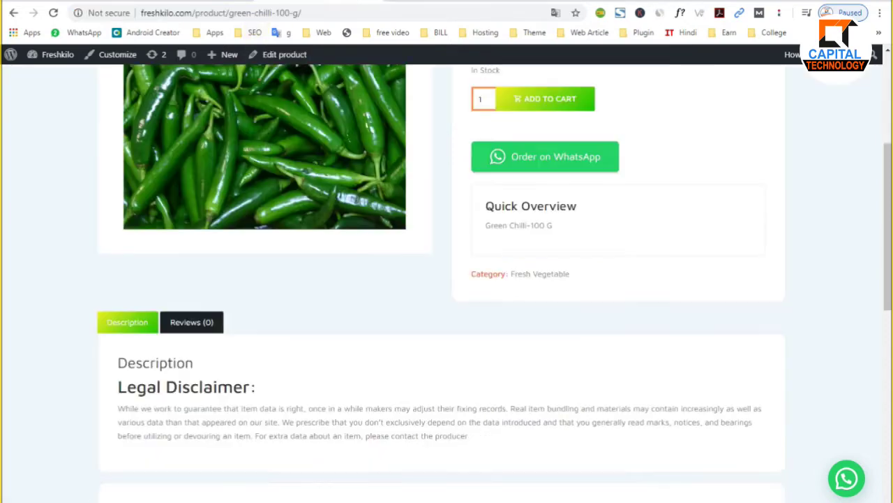
pyautogui.click(177, 3)
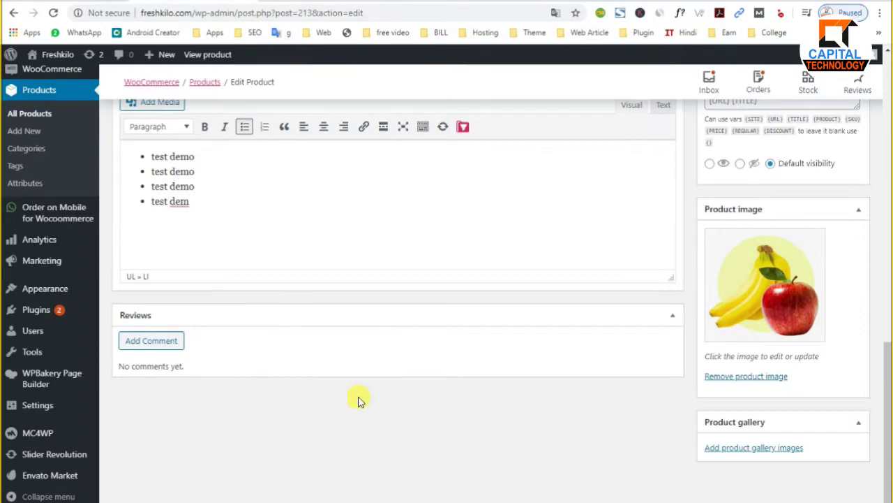
# Step: Change the product type to Variable product and go to the Attributes panel
pyautogui.scroll(8, 356, 399)
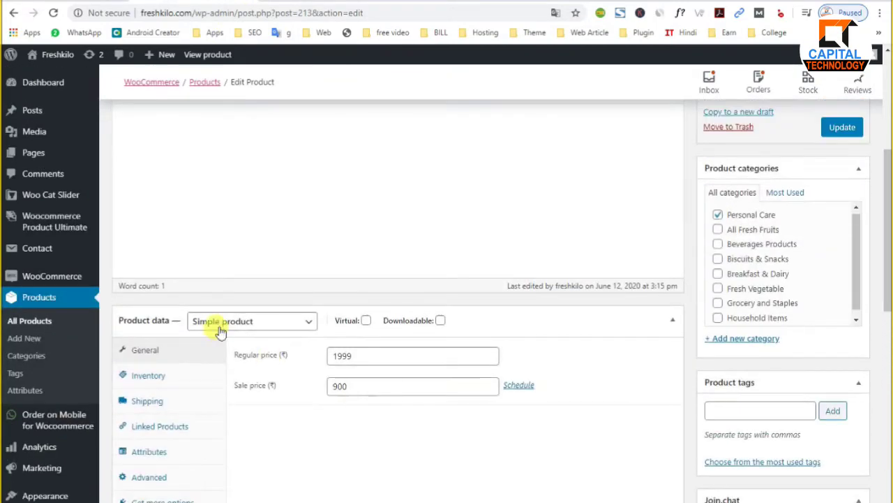
pyautogui.click(222, 322)
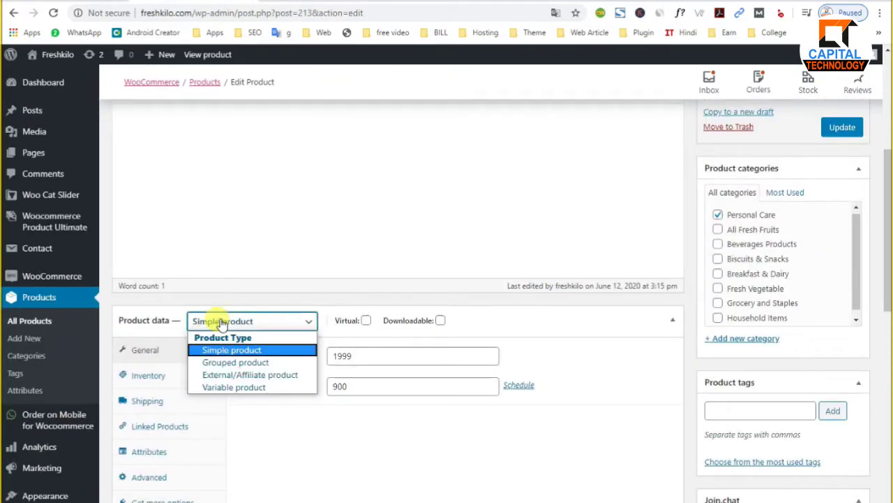
pyautogui.click(243, 388)
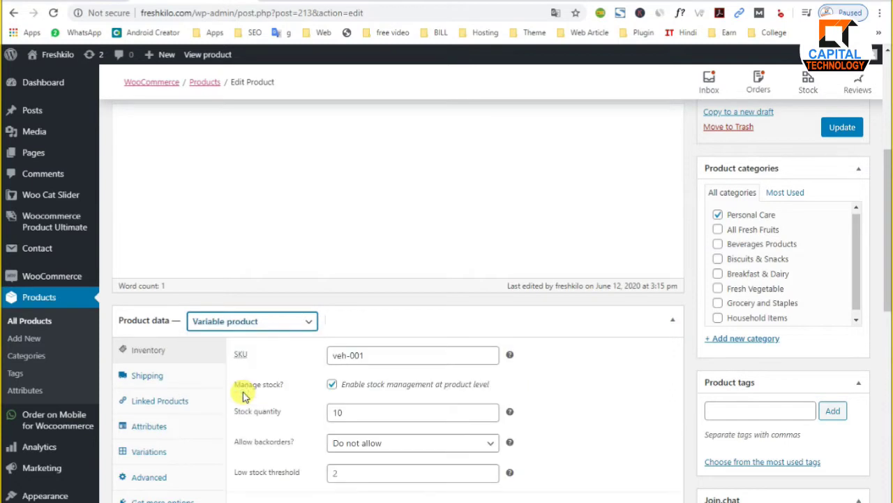
pyautogui.scroll(-2, 244, 396)
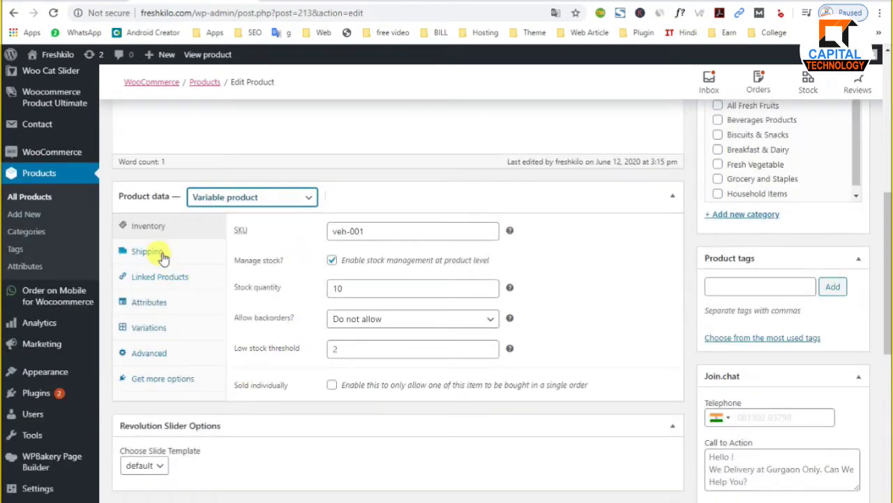
pyautogui.click(146, 252)
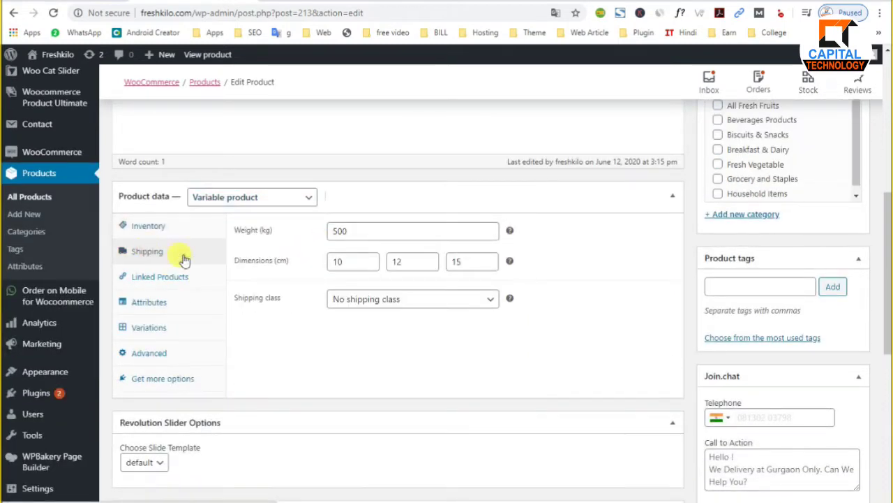
pyautogui.click(143, 278)
pyautogui.click(154, 314)
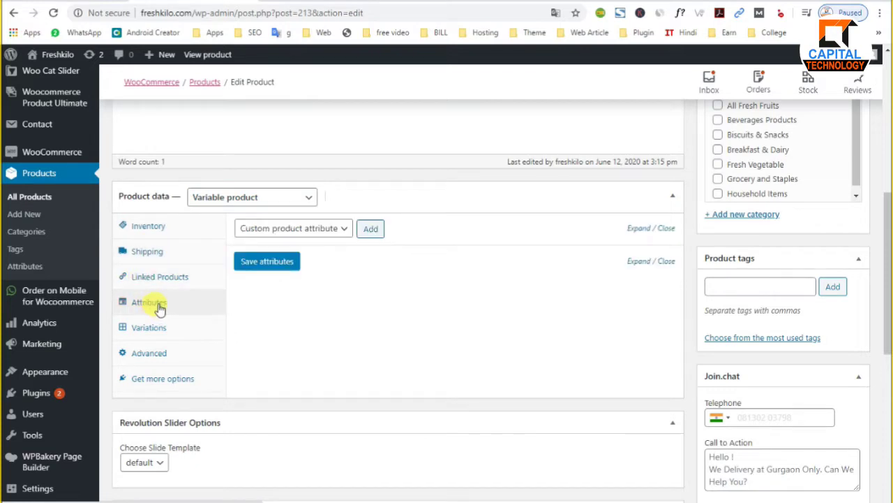
# Step: Add a custom 'weight' attribute with values 500gm | 1kg, used for variations, and save it
pyautogui.click(337, 228)
pyautogui.click(368, 229)
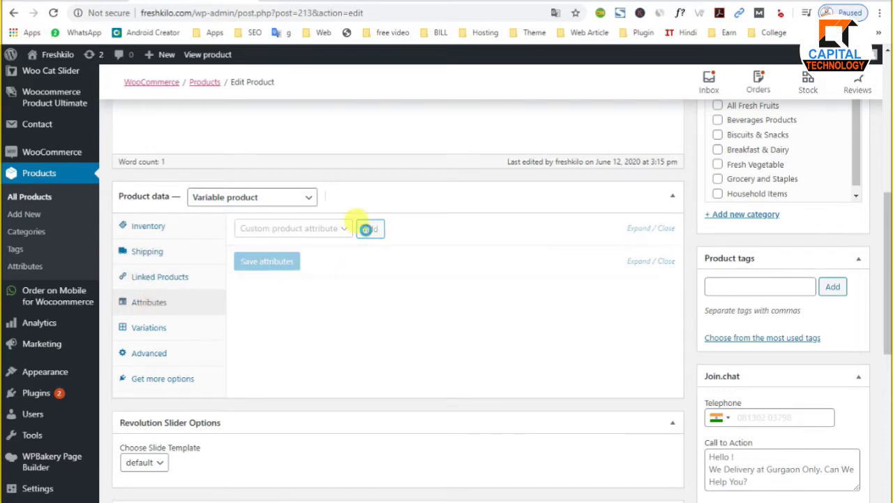
pyautogui.click(272, 300)
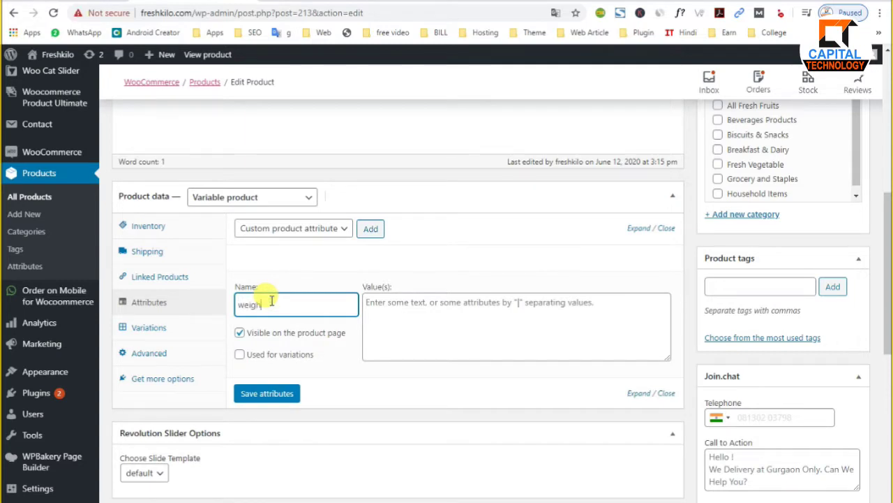
pyautogui.click(239, 354)
pyautogui.click(268, 298)
pyautogui.click(382, 310)
pyautogui.write('5')
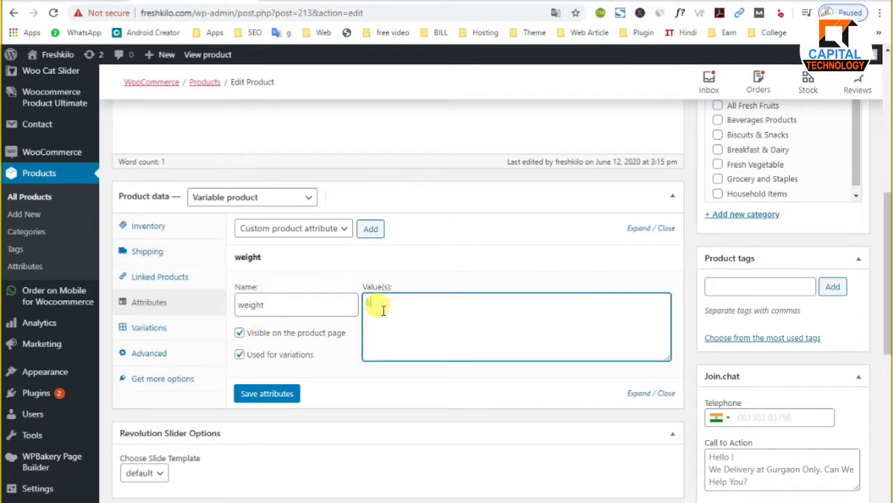
pyautogui.write('00gm')
pyautogui.moveTo(397, 298); pyautogui.dragTo(393, 302)
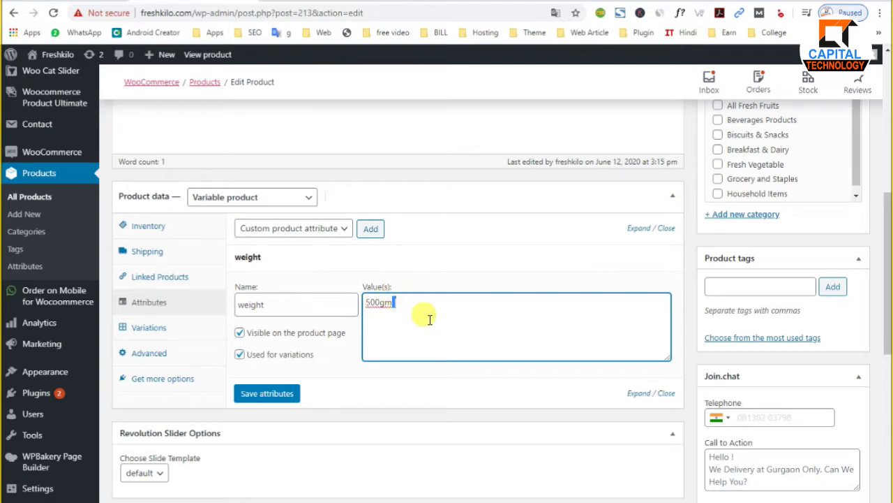
pyautogui.click(423, 308)
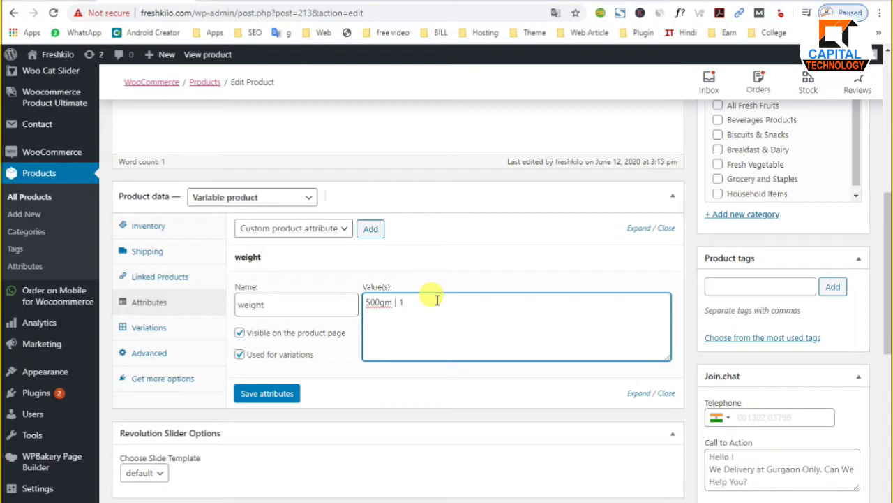
pyautogui.click(258, 395)
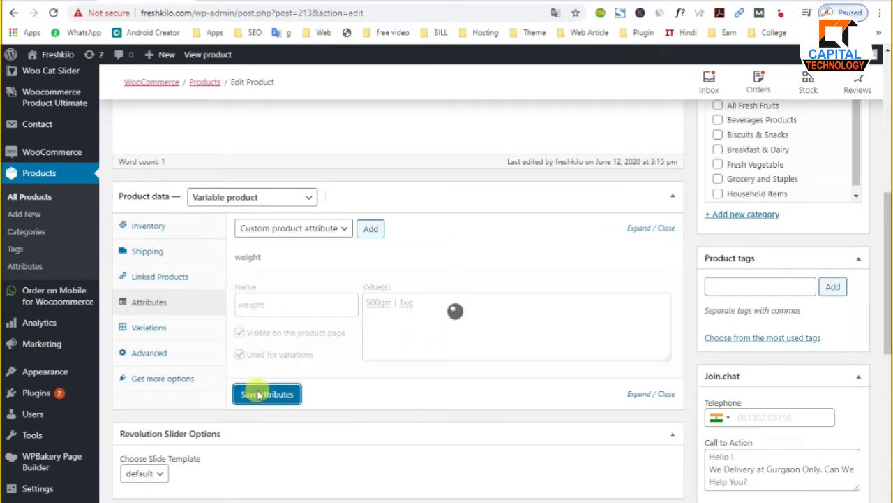
# Step: Create variations from all attributes, generating #214 500gm and #215 1kg
pyautogui.click(168, 327)
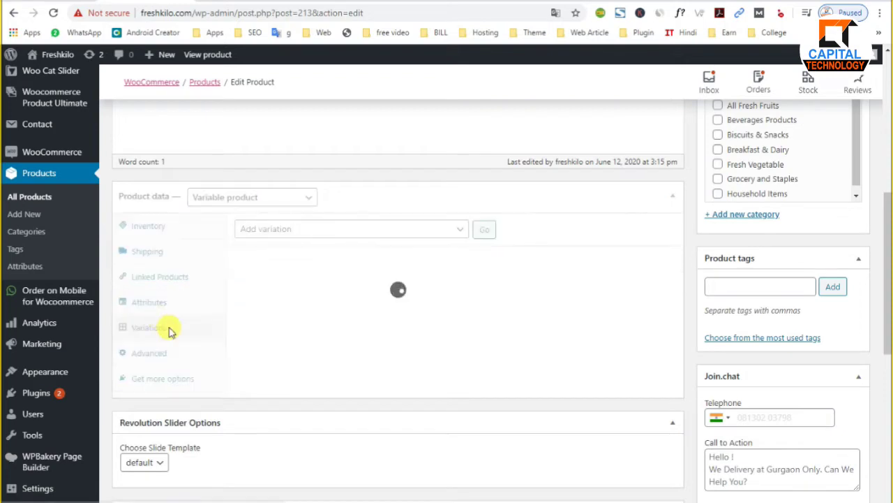
pyautogui.click(463, 229)
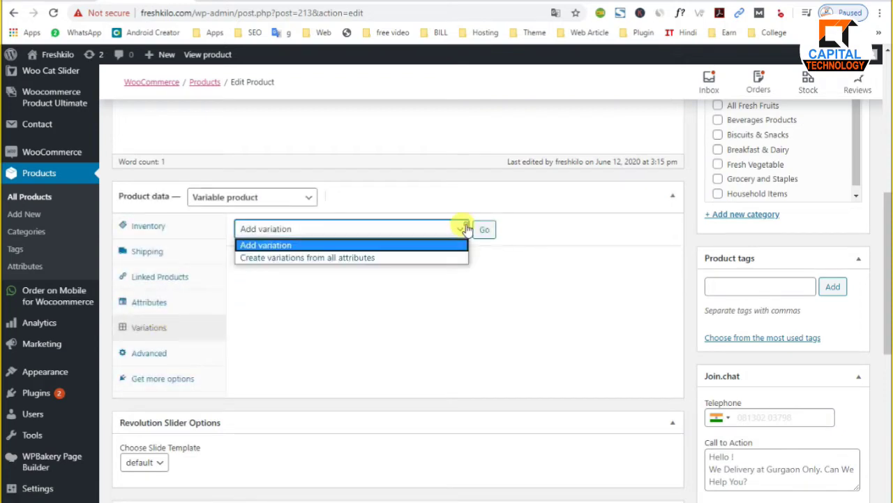
pyautogui.click(401, 256)
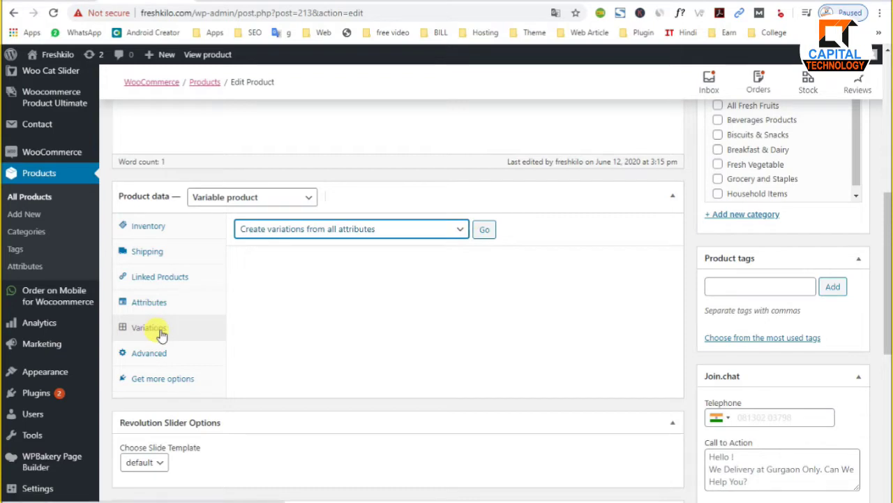
pyautogui.click(164, 304)
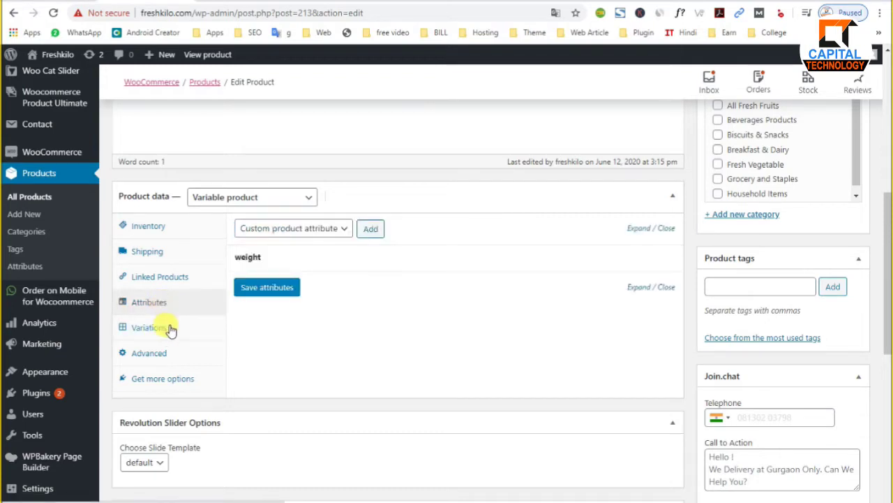
pyautogui.click(168, 325)
pyautogui.click(453, 231)
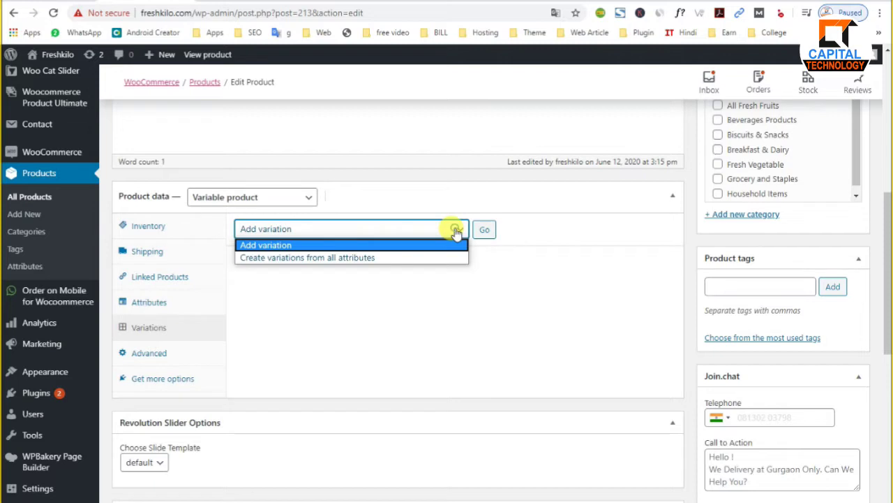
pyautogui.click(420, 258)
pyautogui.click(484, 230)
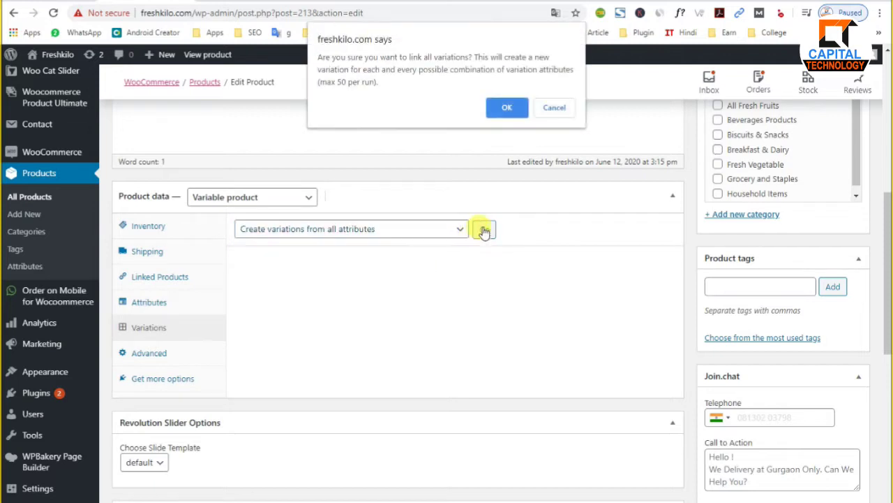
pyautogui.click(506, 108)
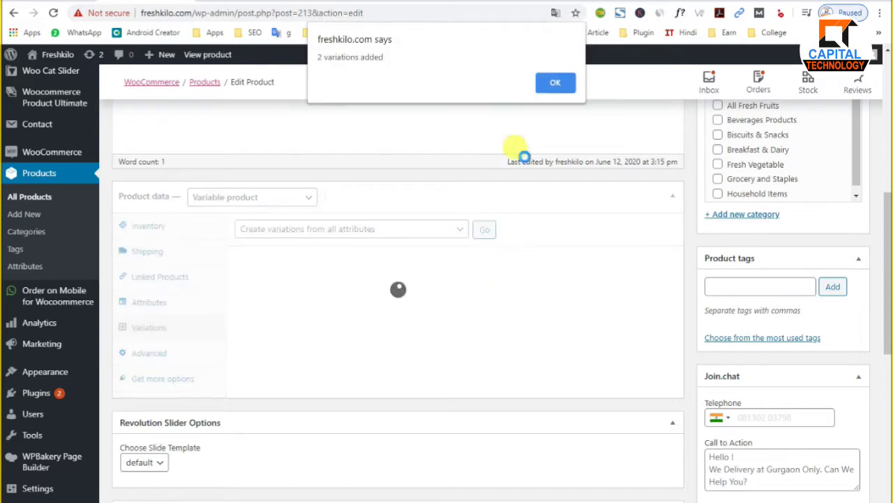
pyautogui.click(557, 89)
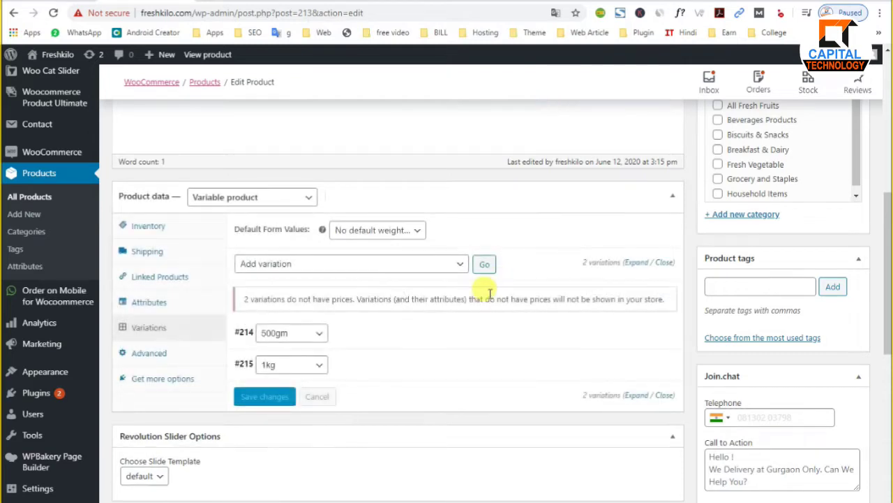
# Step: Give the 500gm variation a regular price of 1999 and sale price of 999
pyautogui.click(468, 340)
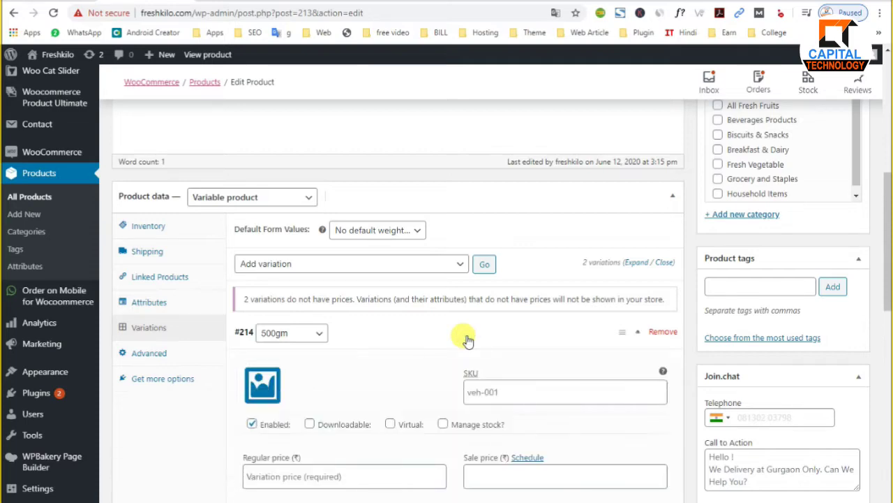
pyautogui.scroll(-2, 457, 337)
pyautogui.click(264, 348)
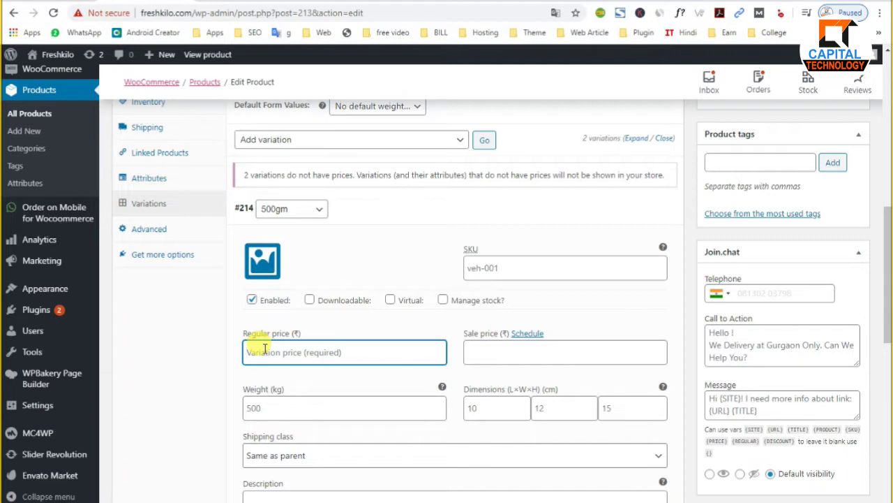
pyautogui.write('1999')
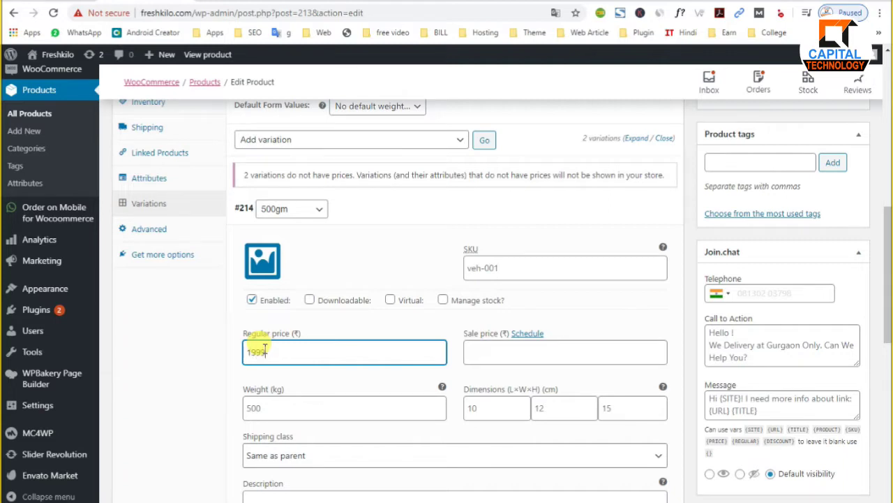
pyautogui.click(482, 356)
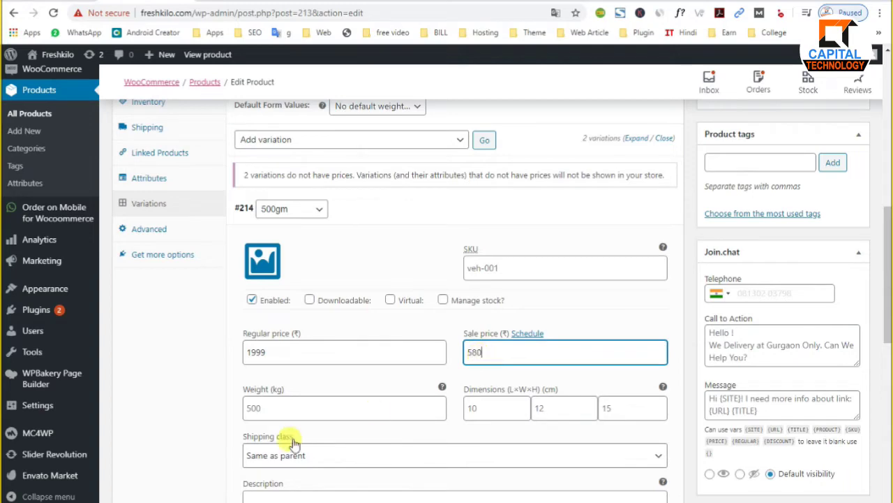
pyautogui.scroll(-3, 288, 458)
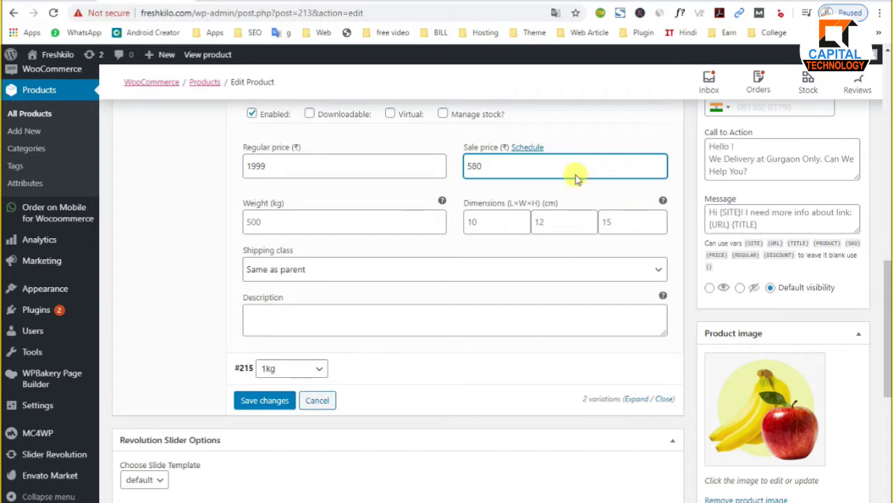
pyautogui.moveTo(515, 168); pyautogui.dragTo(461, 176)
pyautogui.write('999')
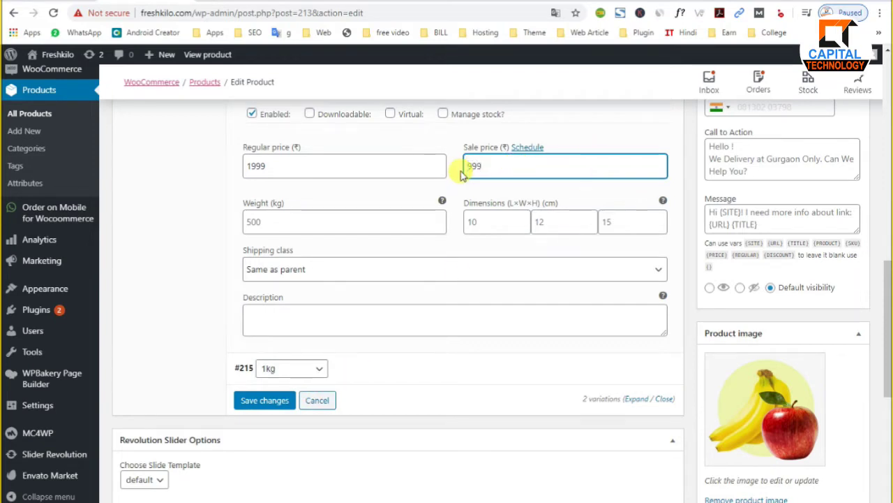
# Step: Price the 1kg variation at 2999 regular, 1999 sale, and save the variations
pyautogui.click(390, 385)
pyautogui.scroll(-2, 392, 382)
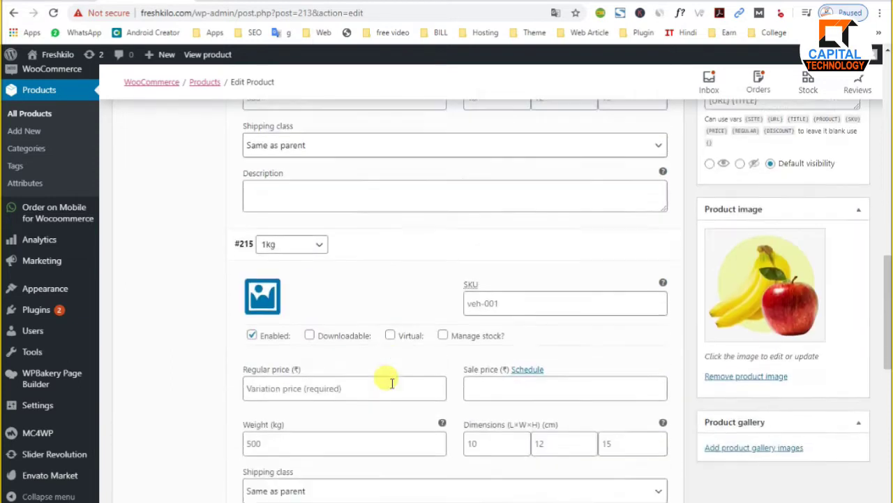
pyautogui.click(262, 392)
pyautogui.write('2999')
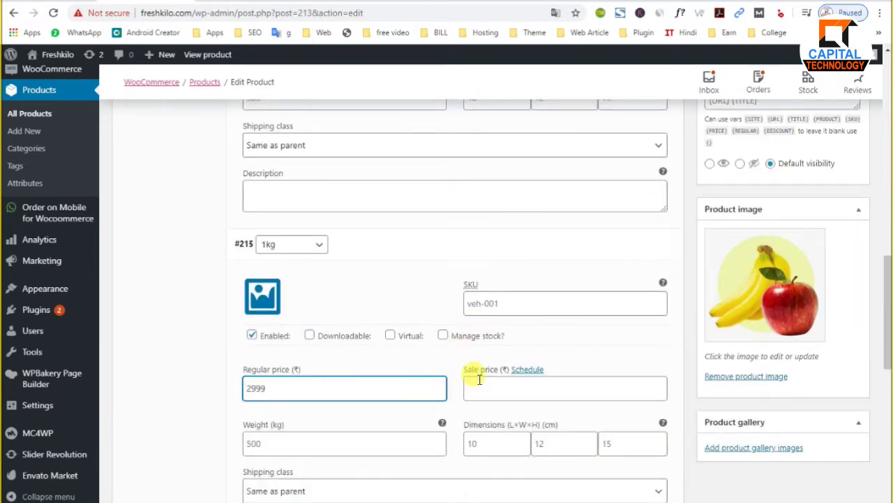
pyautogui.click(480, 380)
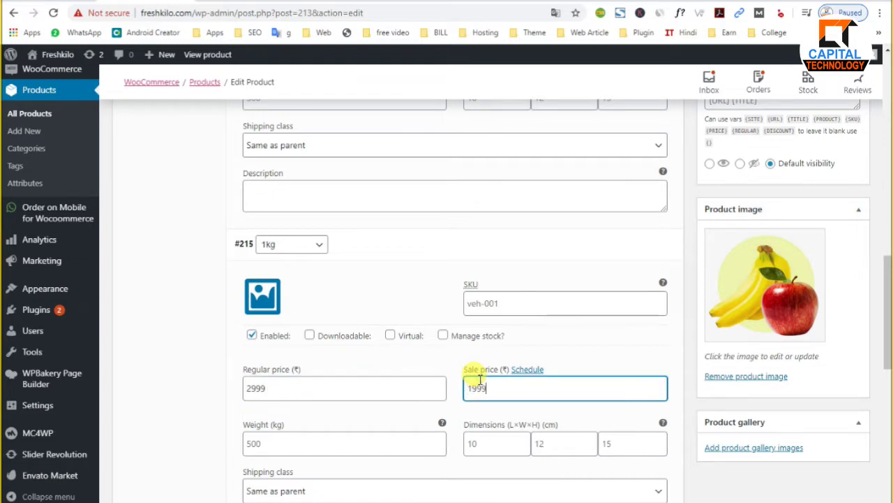
pyautogui.scroll(-3, 480, 380)
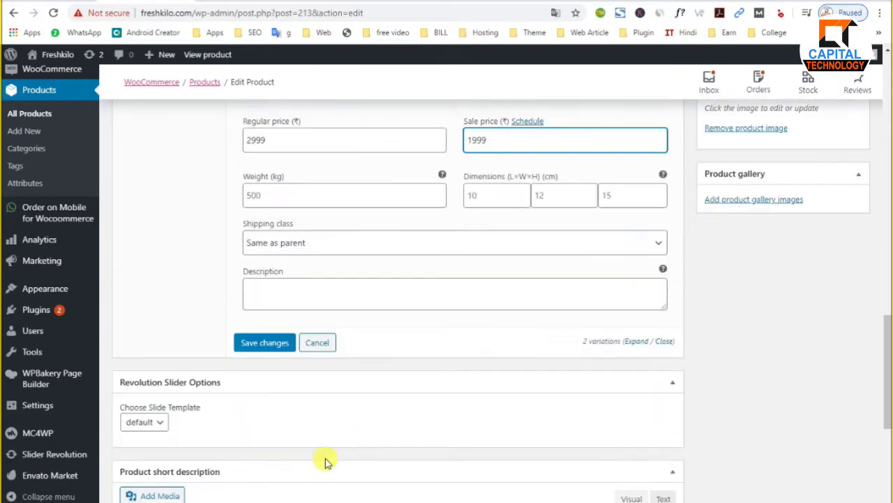
pyautogui.click(263, 343)
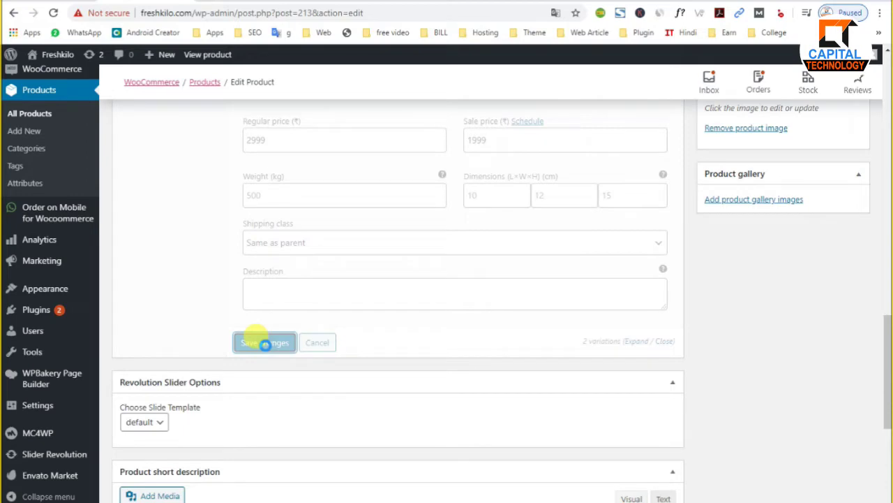
pyautogui.scroll(2, 153, 268)
# Step: Update the product and reload its live page to see the new prices
pyautogui.scroll(4, 832, 227)
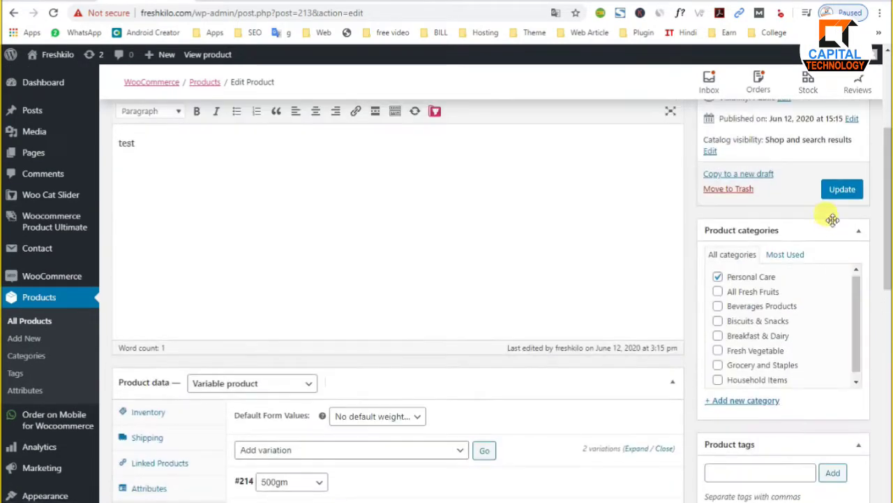
pyautogui.click(841, 189)
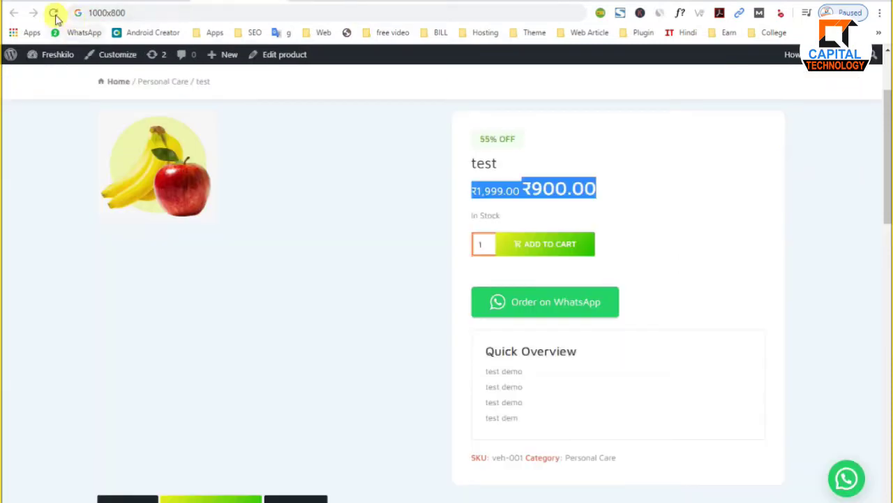
pyautogui.click(53, 13)
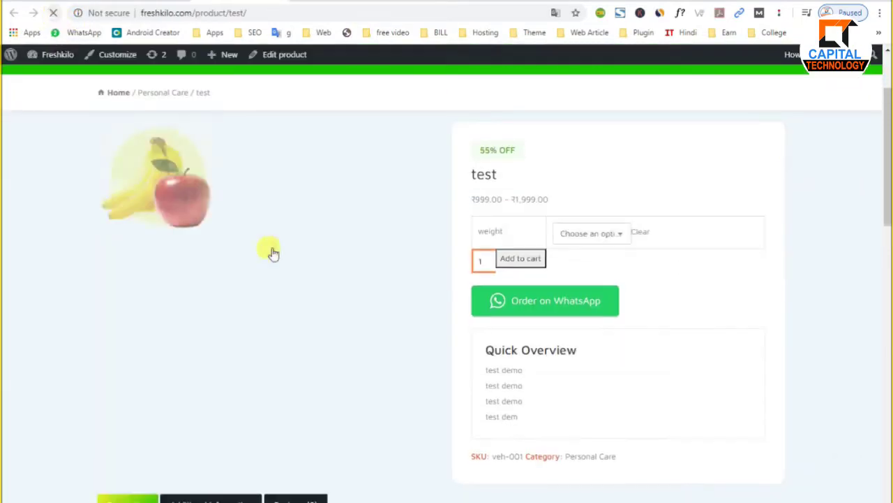
pyautogui.click(605, 236)
pyautogui.click(593, 301)
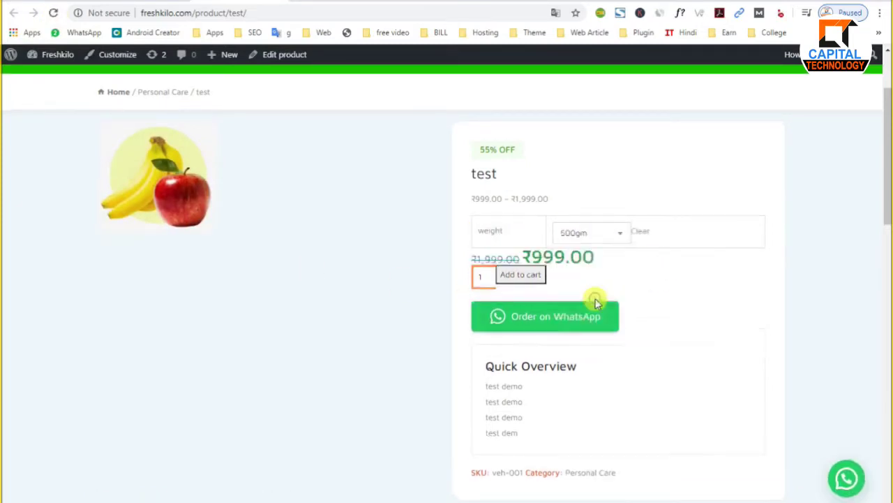
pyautogui.click(574, 233)
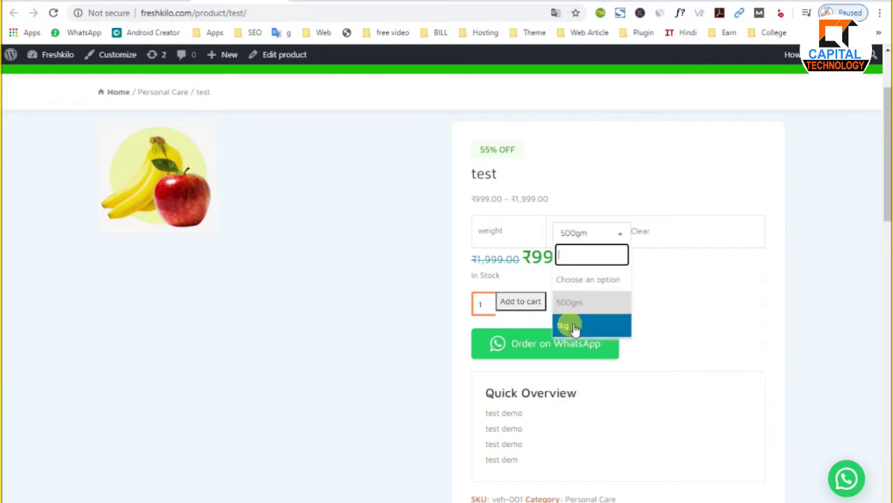
pyautogui.click(703, 273)
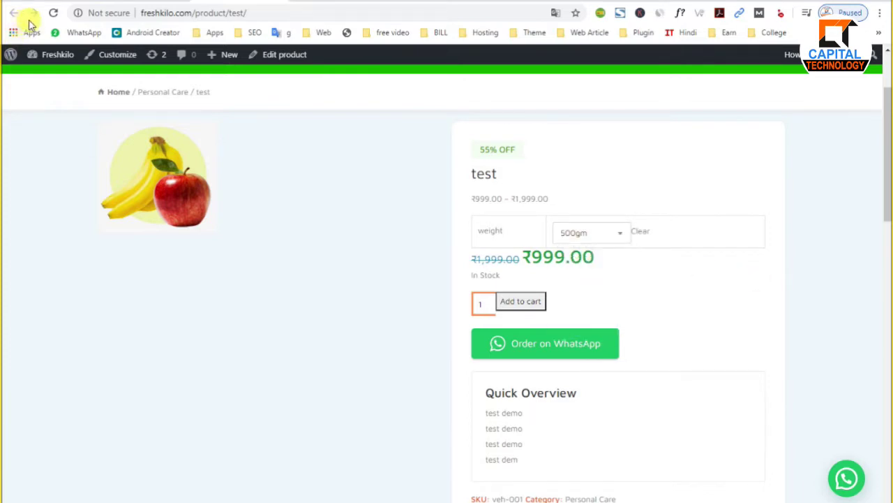
pyautogui.click(53, 15)
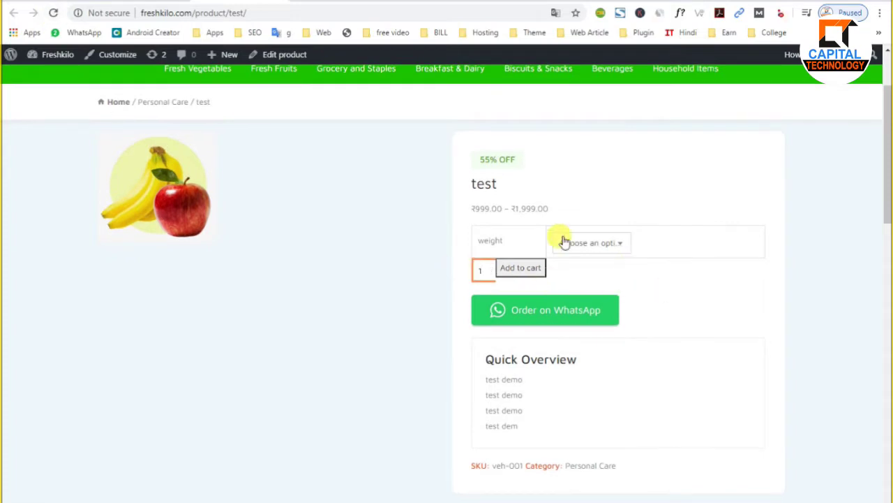
# Step: Highlight the ₹999–₹1,999 price range on the live product page
pyautogui.moveTo(470, 208); pyautogui.dragTo(552, 207)
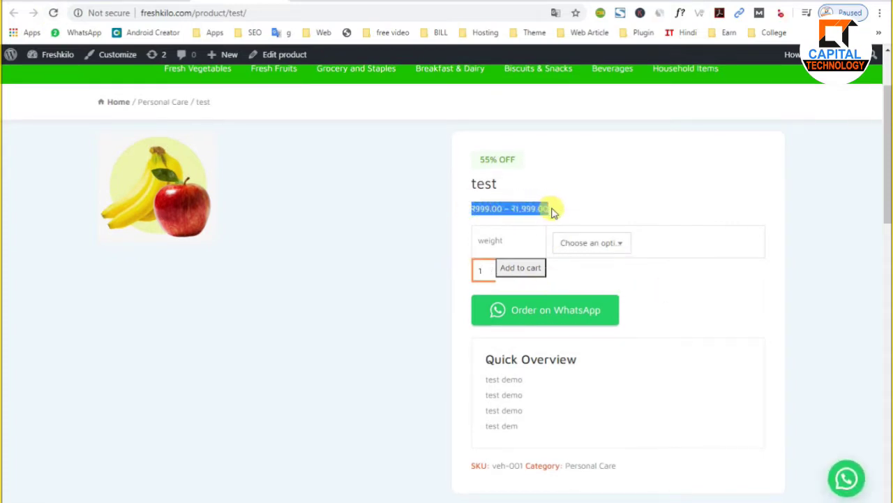
pyautogui.tripleClick(514, 202)
pyautogui.click(515, 200)
pyautogui.doubleClick(515, 205)
pyautogui.tripleClick(469, 204)
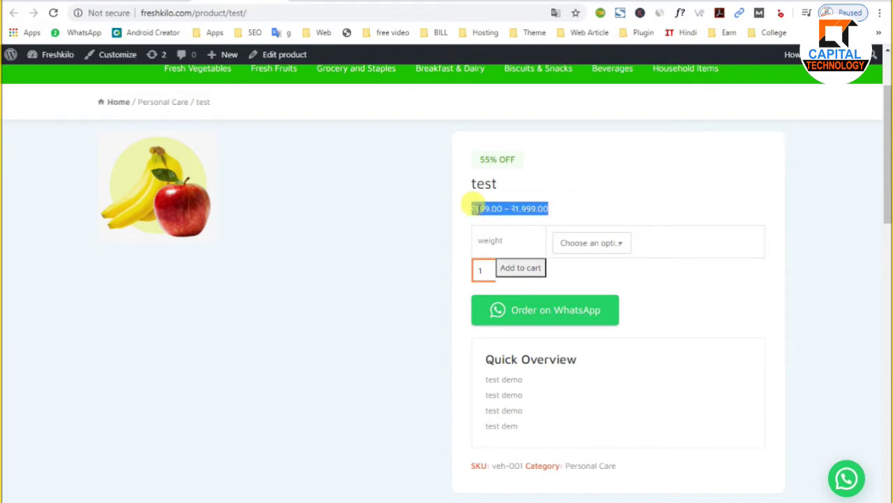
# Step: Select 500gm and then 1kg in the weight dropdown to check their prices and discount
pyautogui.click(595, 244)
pyautogui.click(604, 321)
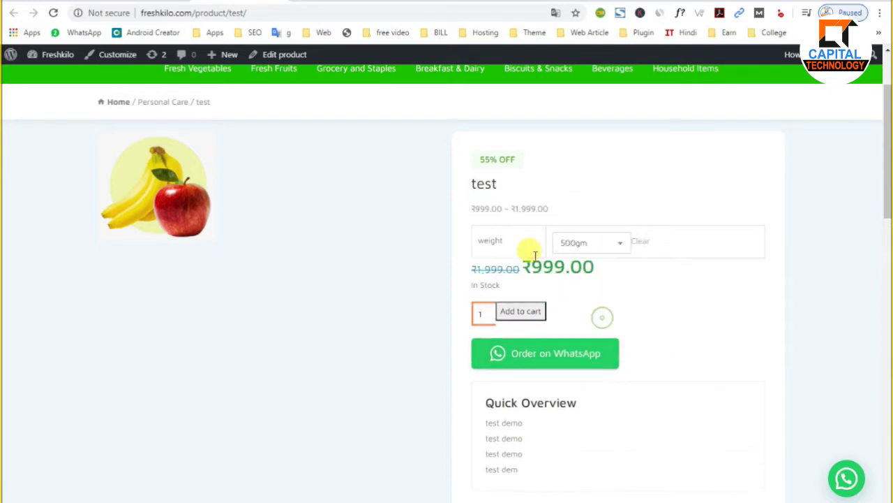
pyautogui.tripleClick(572, 266)
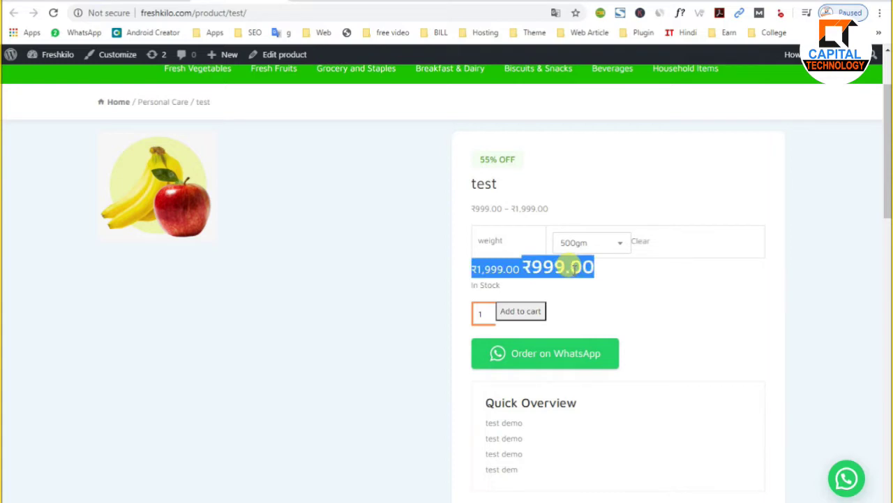
pyautogui.tripleClick(494, 159)
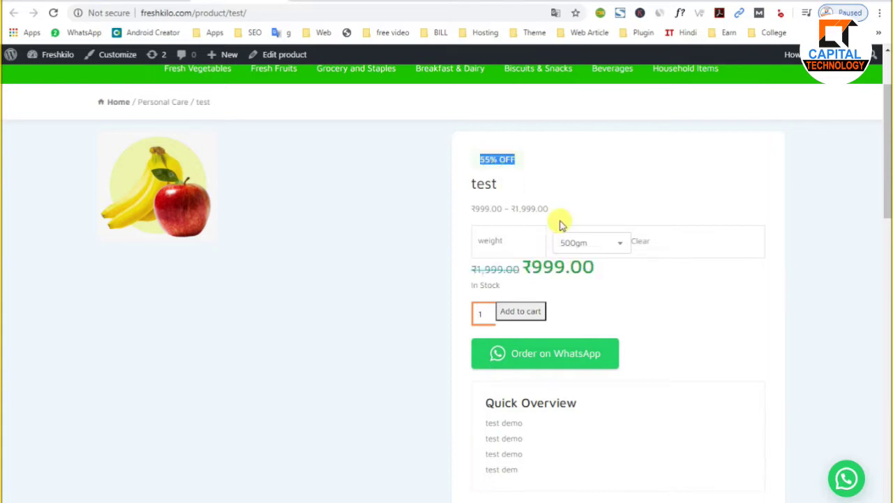
pyautogui.click(590, 242)
pyautogui.click(594, 336)
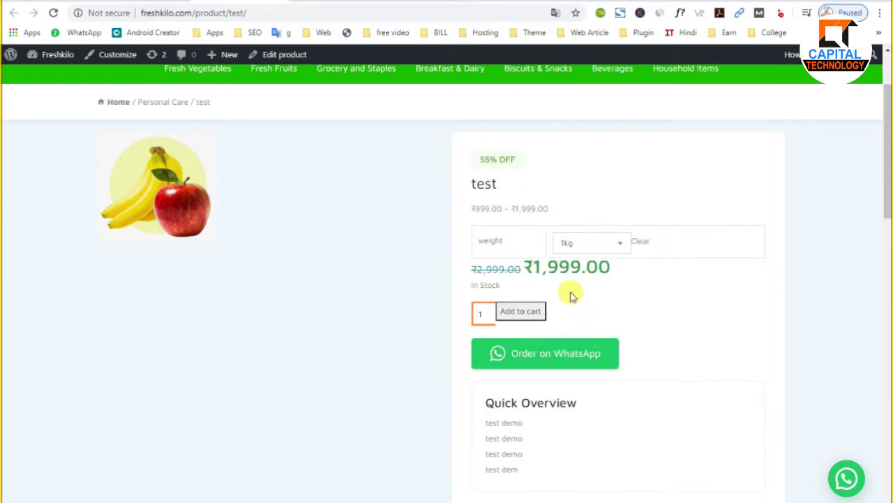
pyautogui.tripleClick(564, 266)
pyautogui.doubleClick(487, 158)
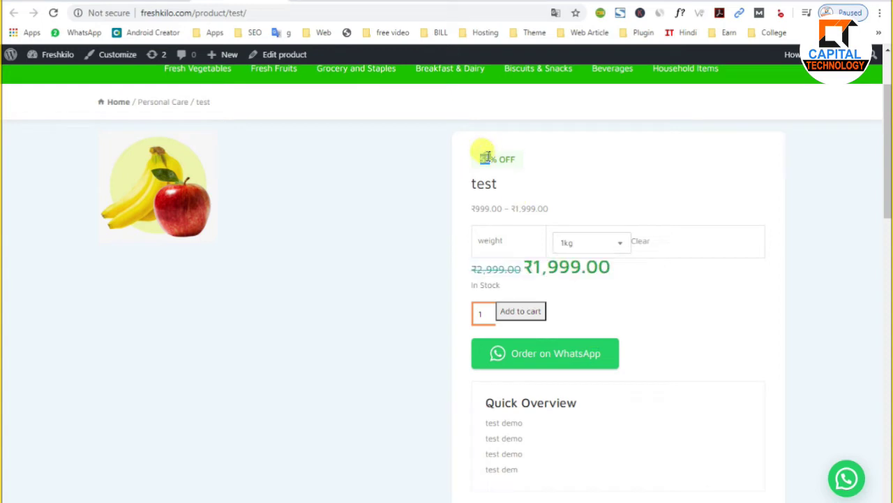
pyautogui.doubleClick(582, 264)
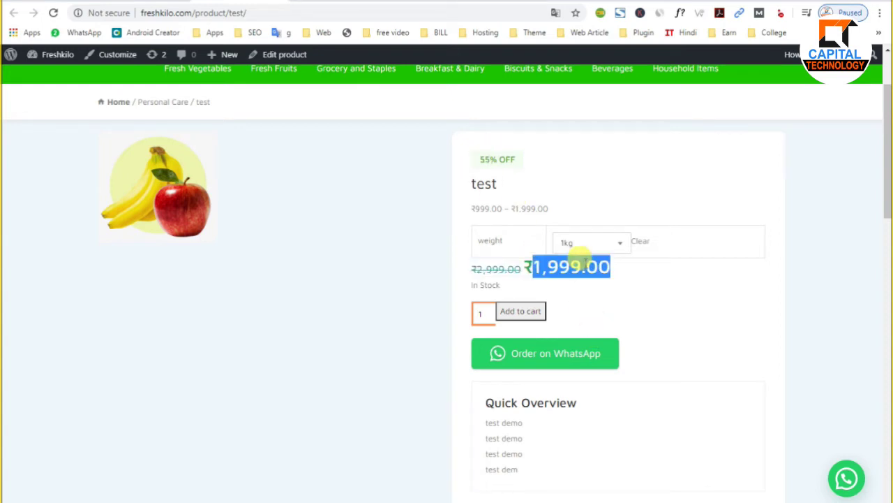
# Step: Reset the weight choice and return to the Edit Product page
pyautogui.click(639, 242)
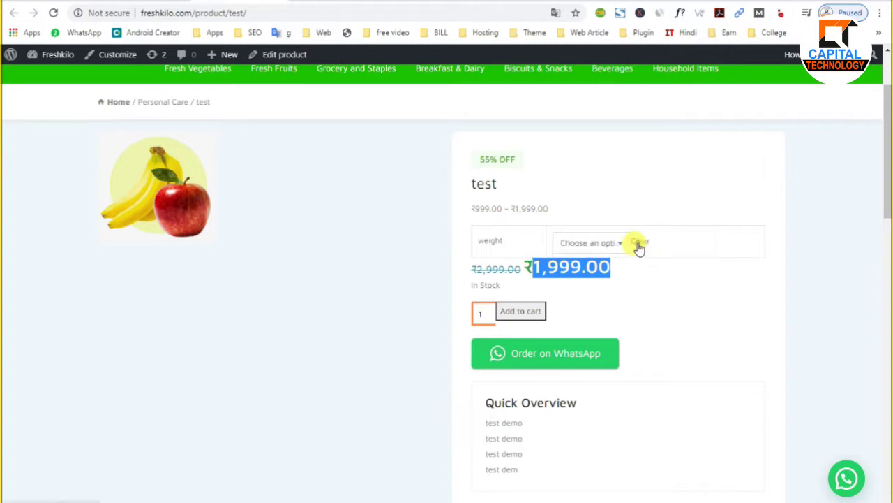
pyautogui.doubleClick(497, 245)
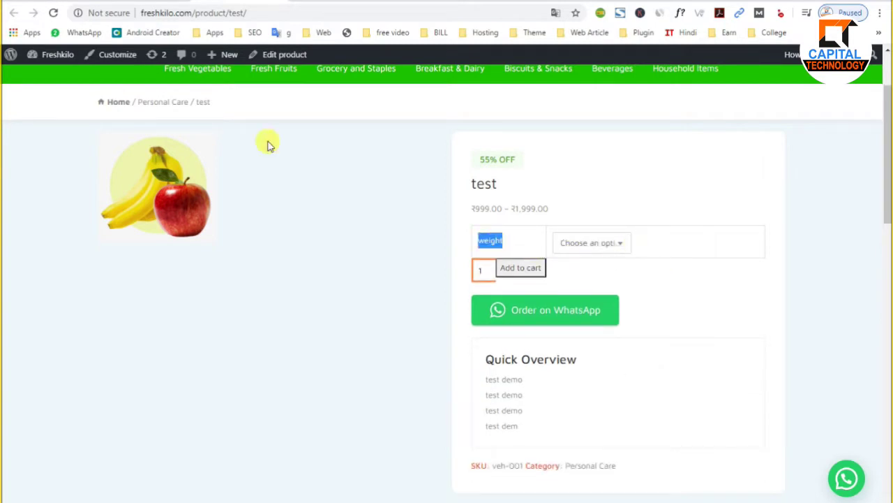
pyautogui.hotkey('ctrl', 'Tab')
pyautogui.press('Home')
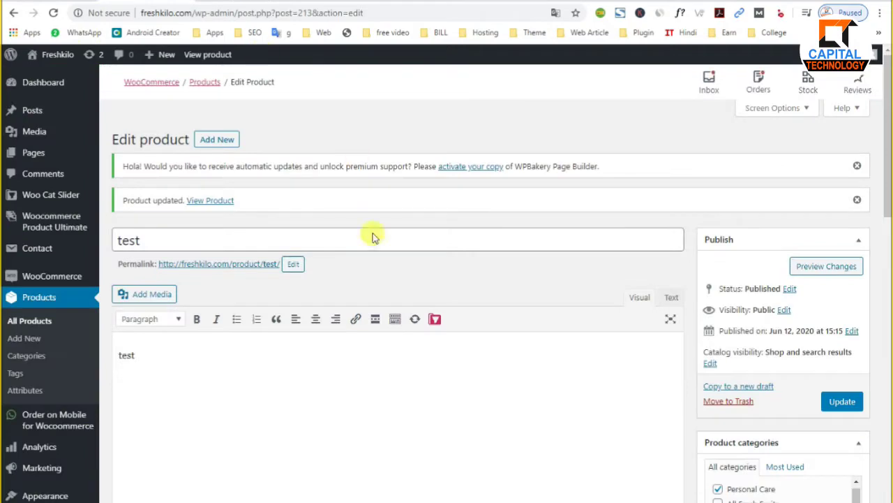
pyautogui.scroll(-3, 265, 387)
# Step: Add a new custom product attribute named Aria
pyautogui.scroll(-4, 265, 387)
pyautogui.scroll(2, 263, 384)
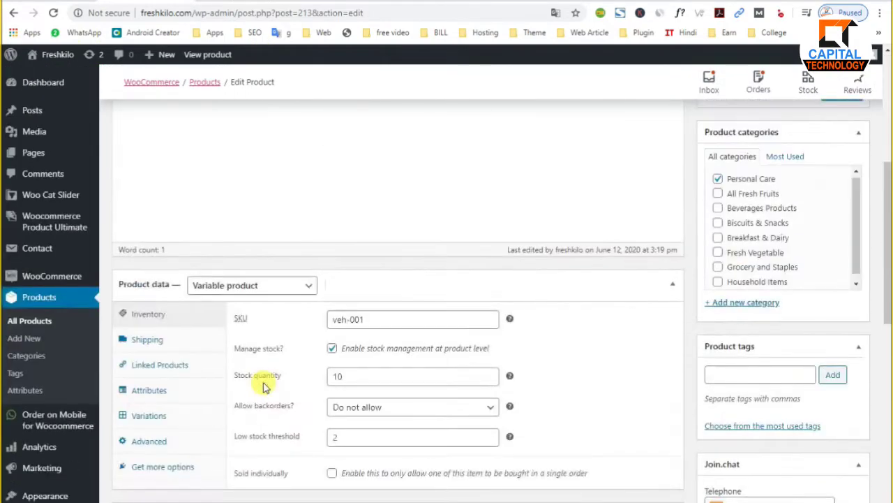
pyautogui.scroll(-1, 260, 375)
pyautogui.scroll(-1, 260, 375)
pyautogui.click(148, 273)
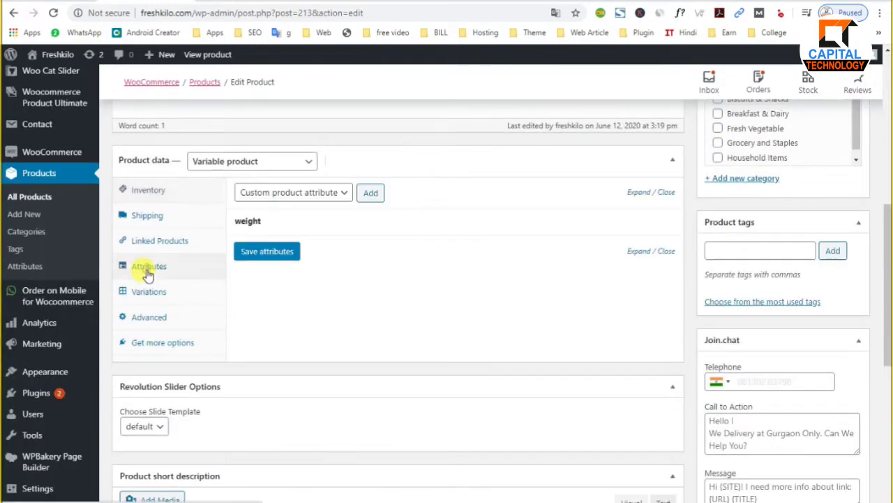
pyautogui.click(369, 194)
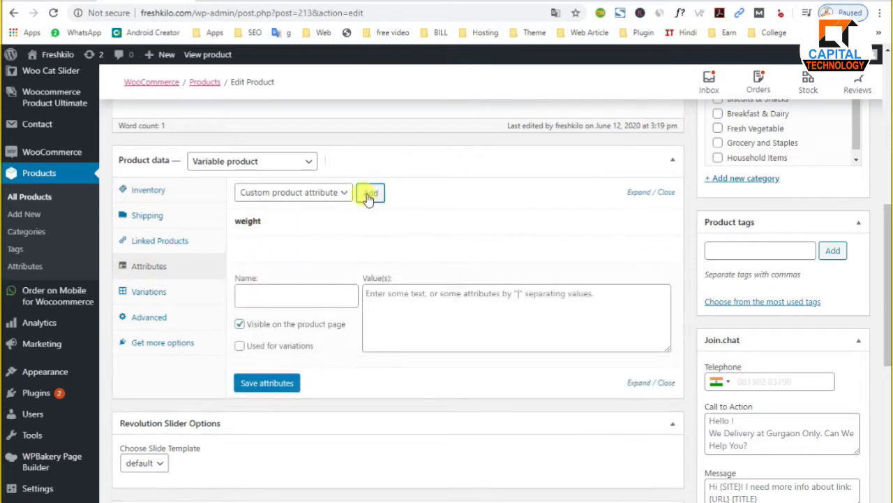
pyautogui.click(264, 301)
pyautogui.write('A')
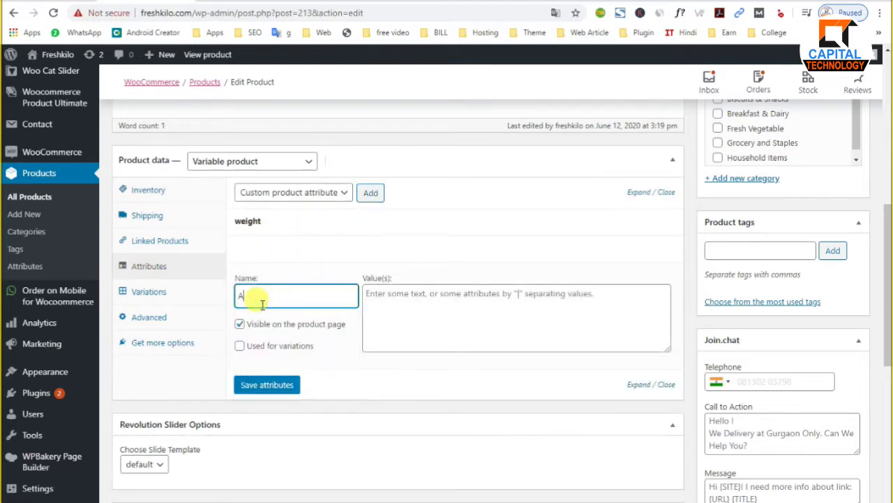
pyautogui.write('ria')
# Step: Give Aria the values Delhi | Mumbai | Noida and save the attributes
pyautogui.click(409, 306)
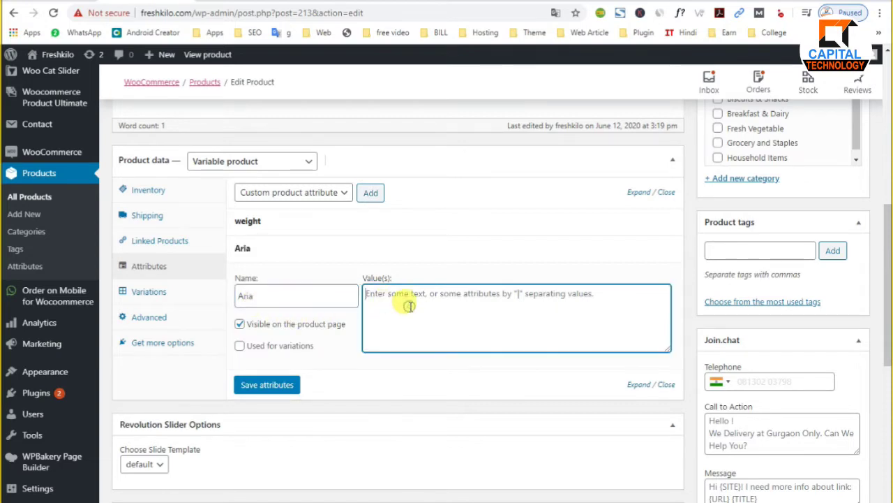
pyautogui.write('Delhi | M')
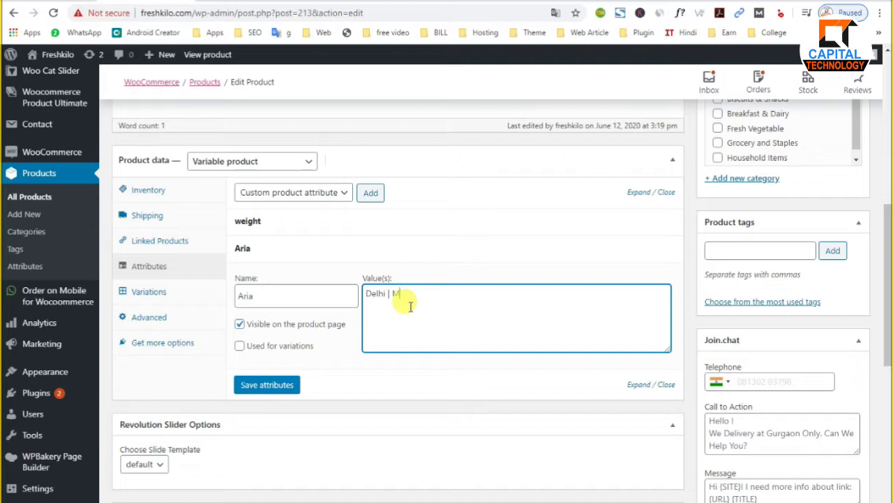
pyautogui.write('| Noida')
pyautogui.click(272, 384)
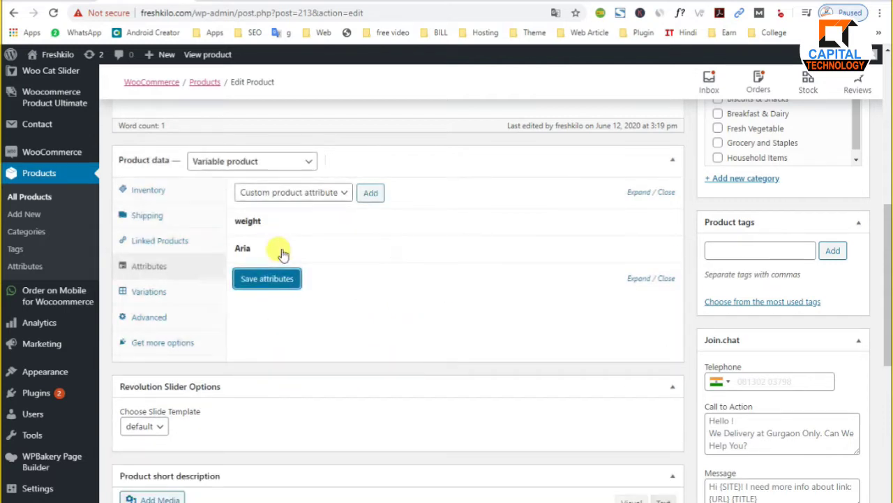
pyautogui.click(152, 296)
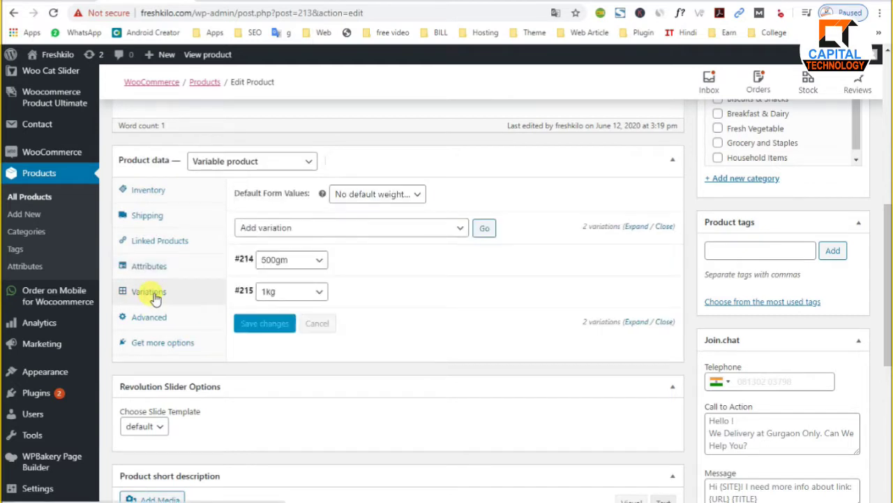
# Step: Generate all six weight-and-Aria variations (#216–#221) using 'Create variations from all attributes'
pyautogui.click(453, 228)
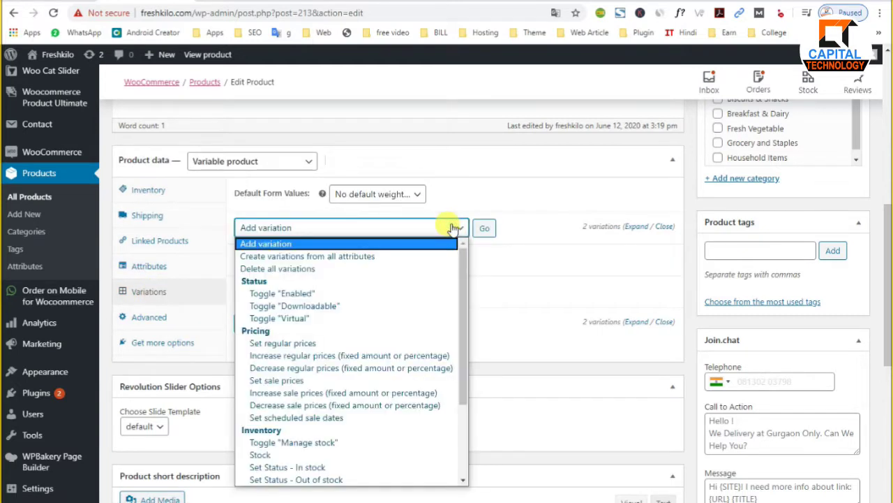
pyautogui.click(307, 256)
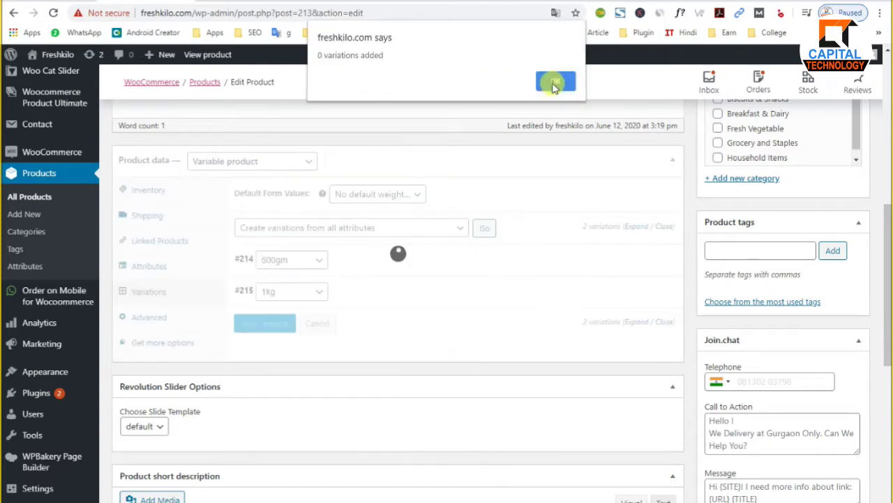
pyautogui.click(555, 83)
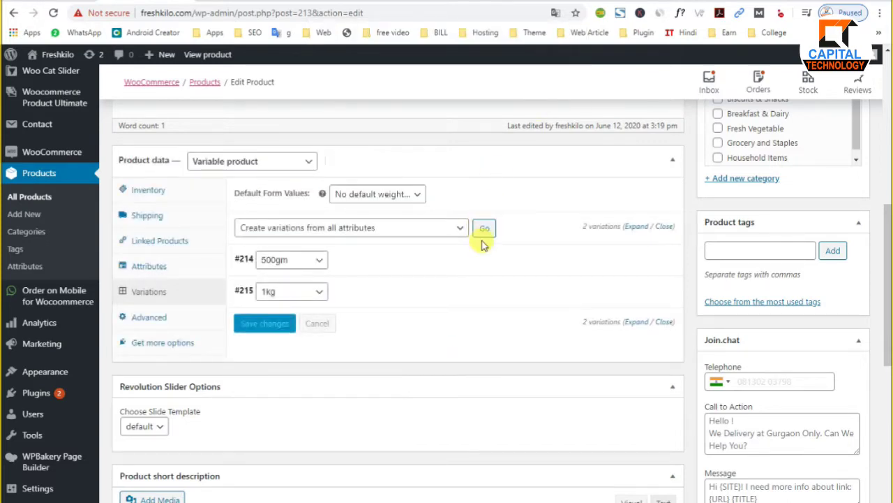
pyautogui.click(452, 229)
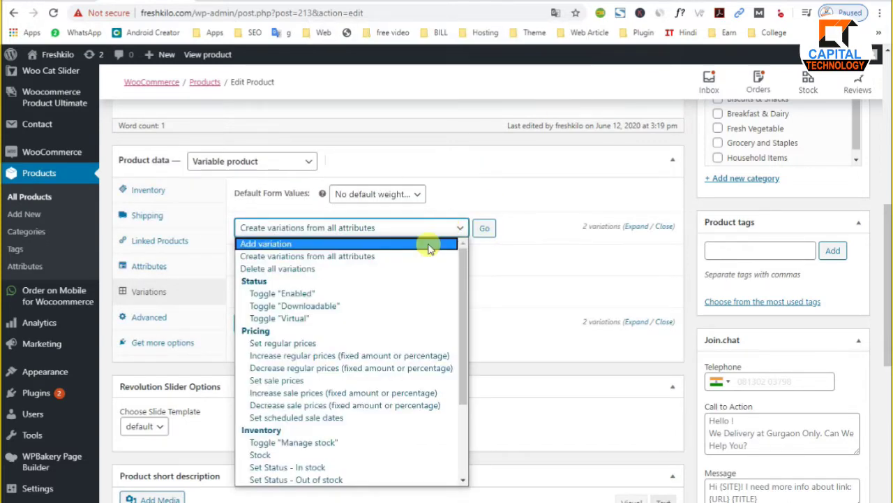
pyautogui.click(428, 243)
pyautogui.scroll(-1, 164, 233)
pyautogui.click(459, 134)
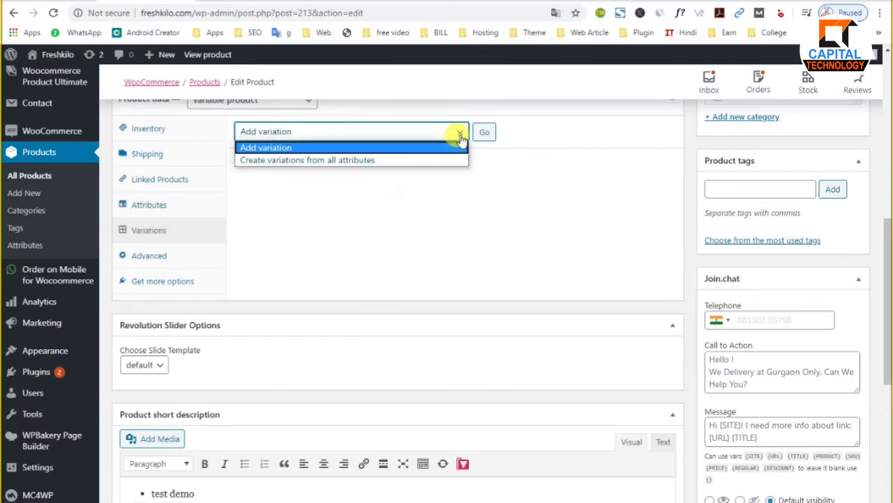
pyautogui.click(375, 162)
pyautogui.click(483, 134)
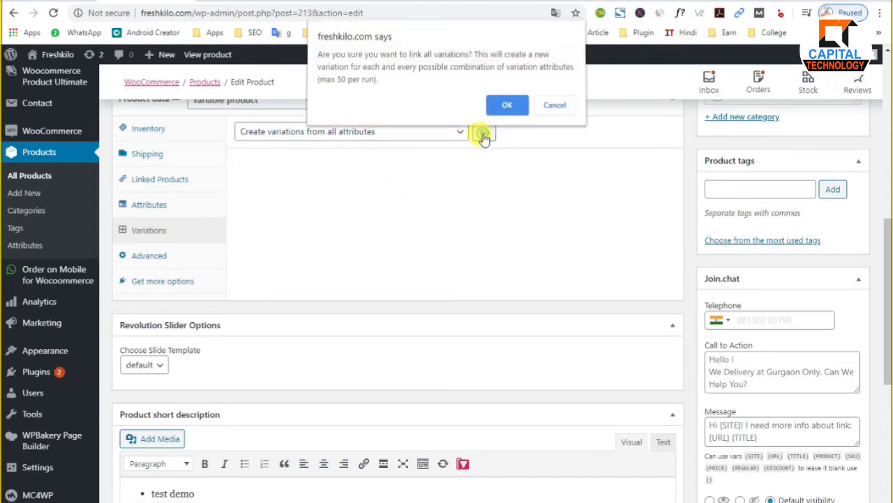
pyautogui.click(507, 105)
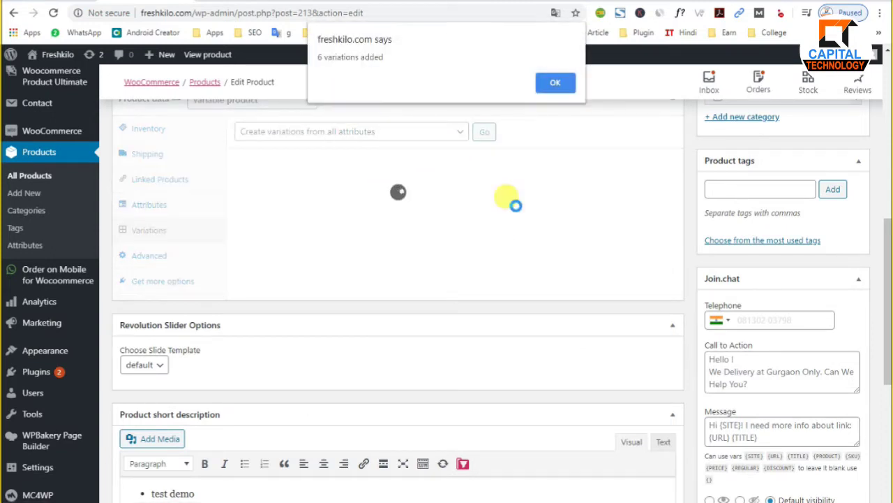
pyautogui.click(554, 83)
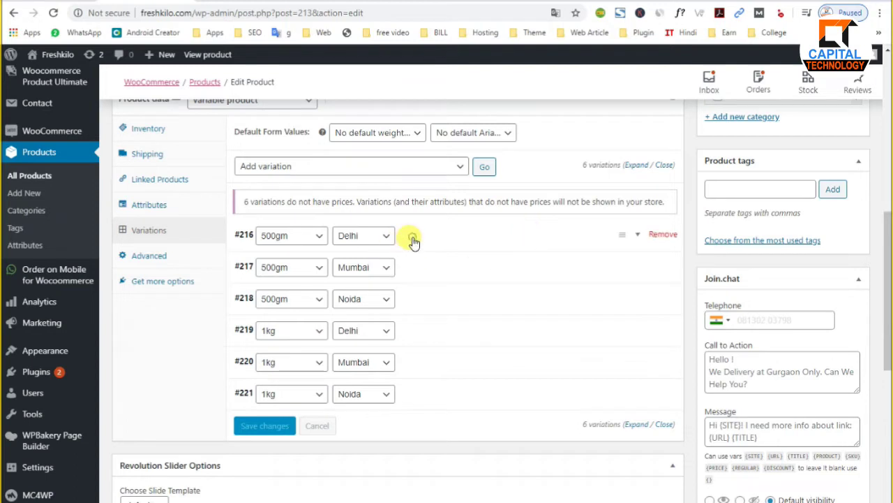
pyautogui.click(411, 237)
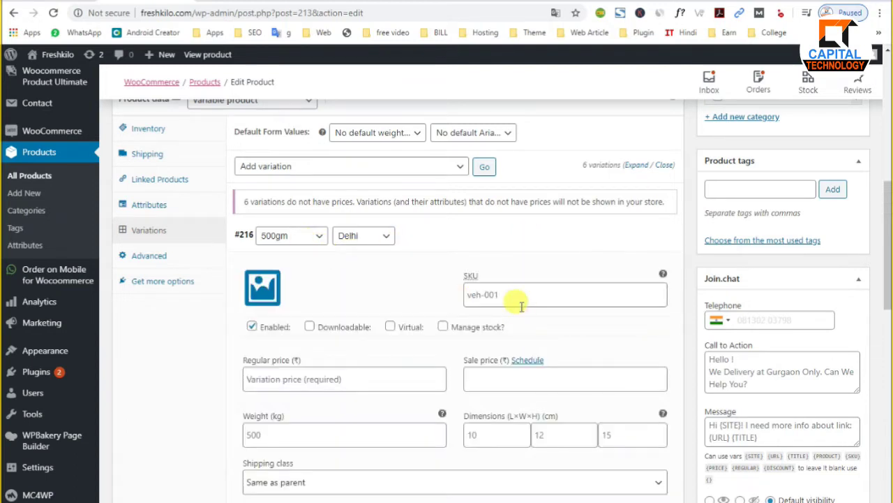
# Step: Enter prices for variation #216, with a 999 sale price
pyautogui.click(554, 246)
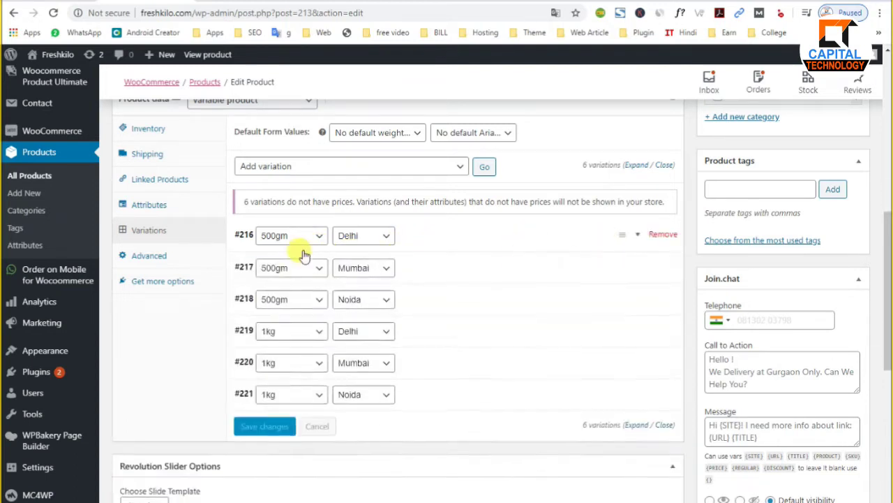
pyautogui.click(434, 237)
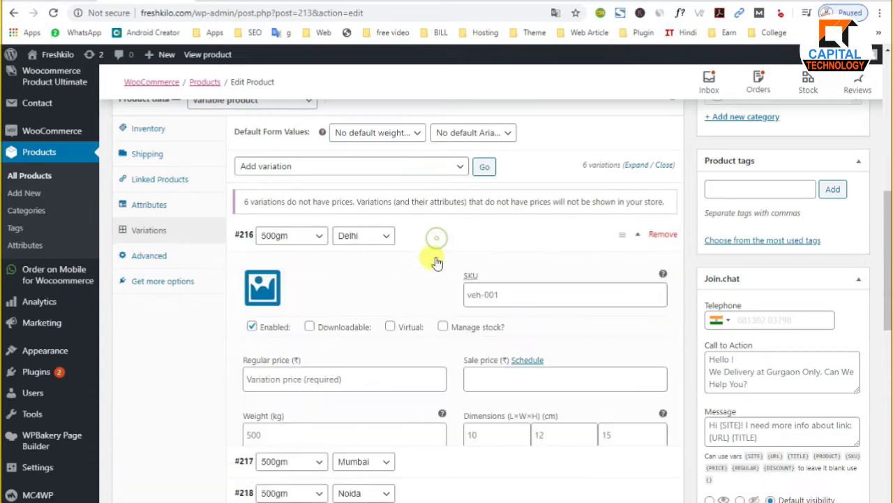
pyautogui.scroll(-3, 337, 292)
pyautogui.click(293, 254)
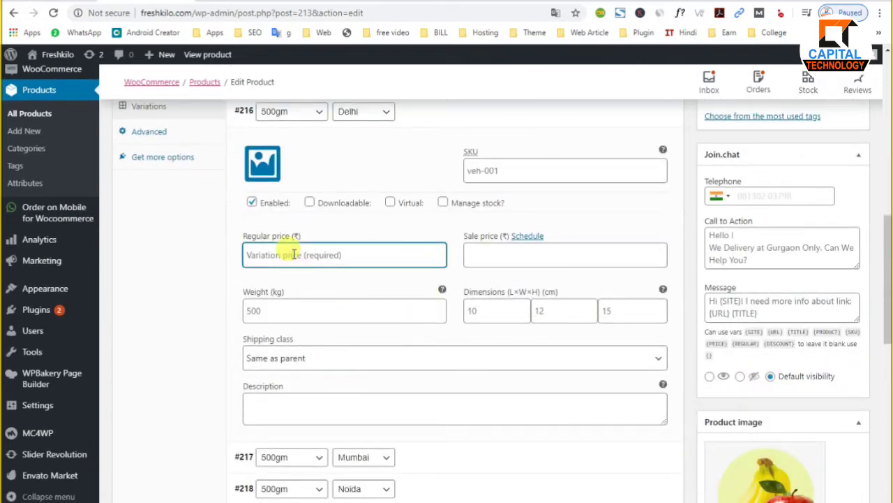
pyautogui.write('1999')
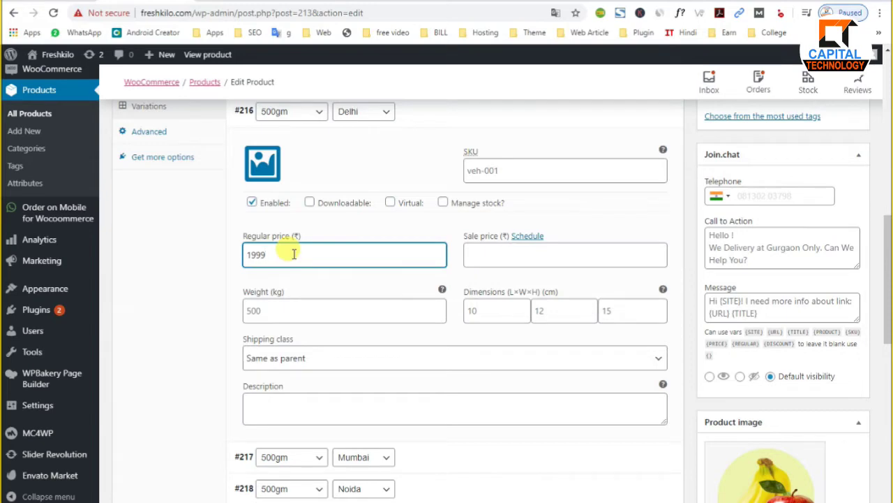
pyautogui.click(478, 258)
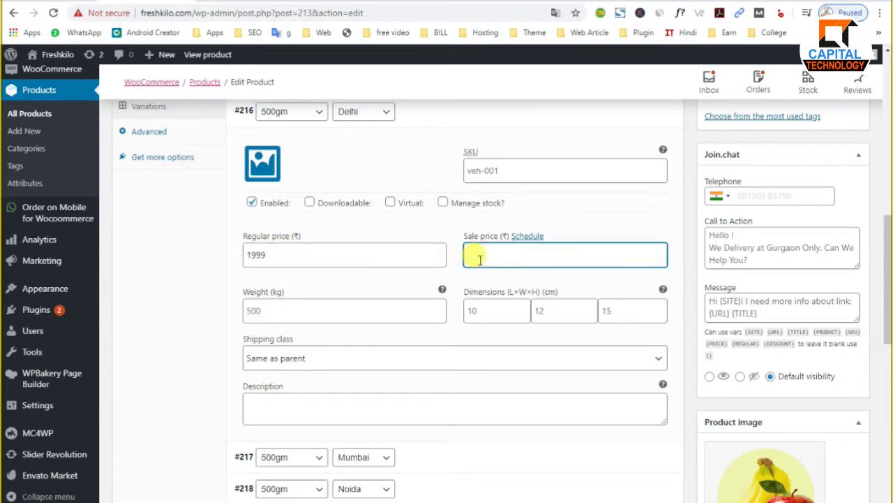
pyautogui.write('999')
pyautogui.scroll(-3, 472, 313)
# Step: Enter regular prices for variations #217 and #218, including 1999 for #217
pyautogui.click(513, 342)
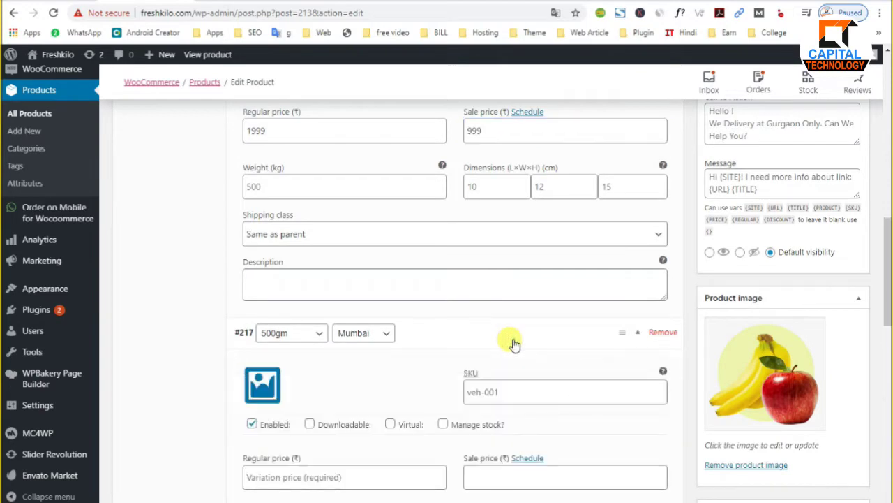
pyautogui.scroll(-3, 510, 342)
pyautogui.click(264, 349)
pyautogui.write('1')
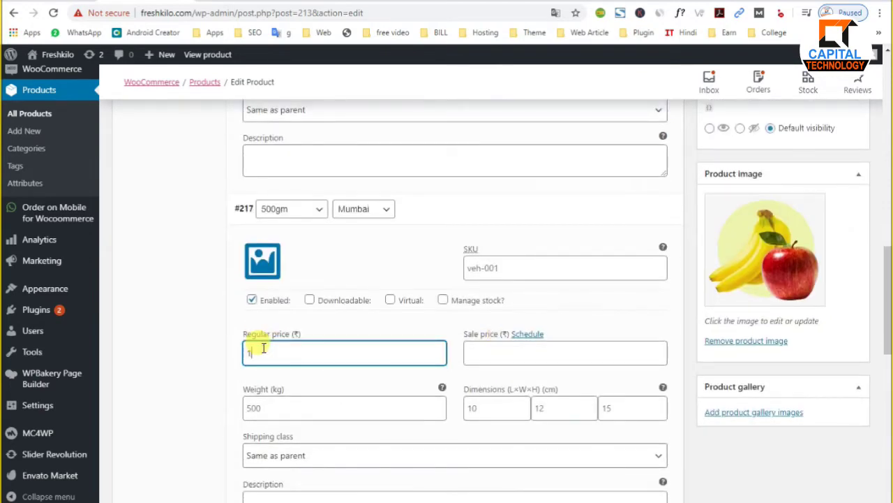
pyautogui.write('999')
pyautogui.click(500, 353)
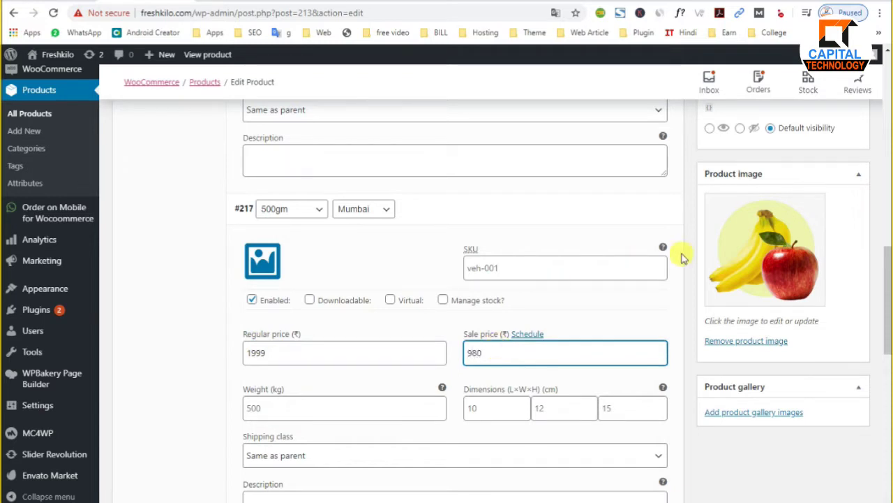
pyautogui.scroll(-6, 566, 355)
pyautogui.click(554, 313)
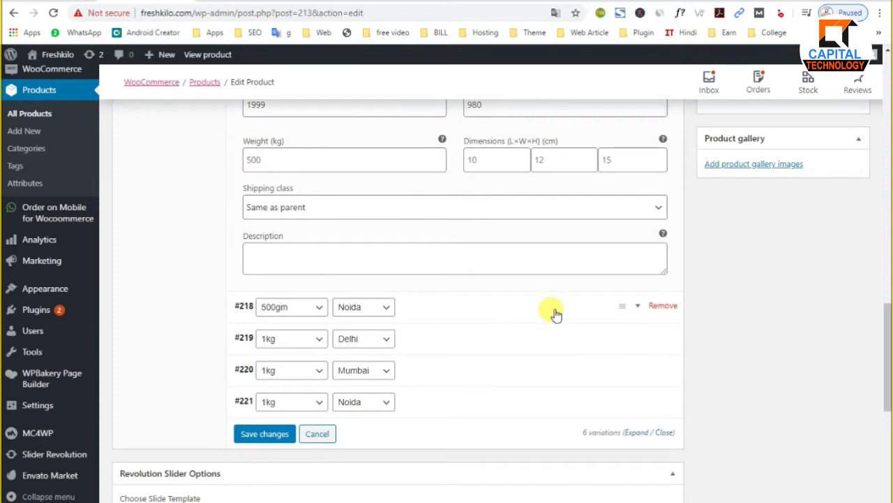
pyautogui.scroll(-3, 554, 313)
pyautogui.click(283, 332)
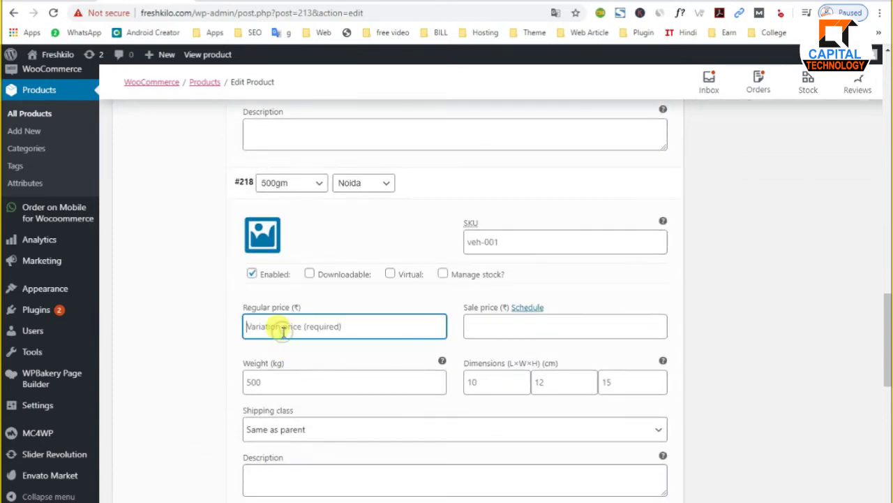
pyautogui.write('1999')
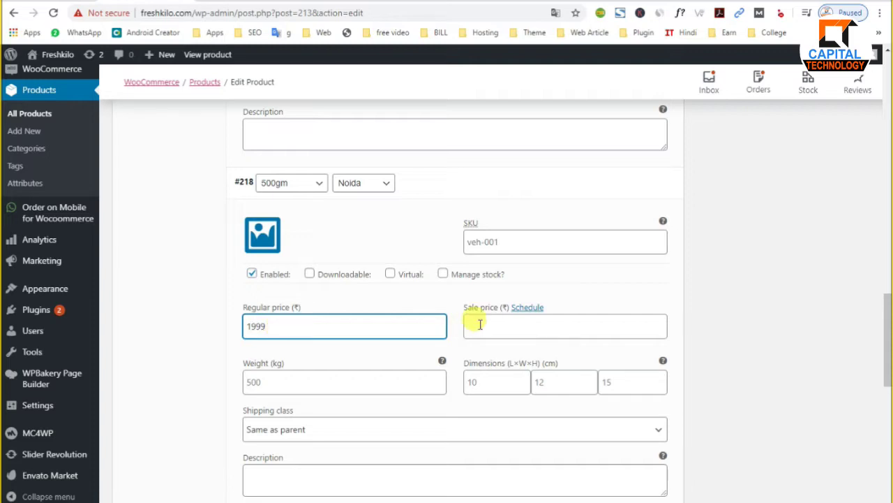
pyautogui.click(481, 322)
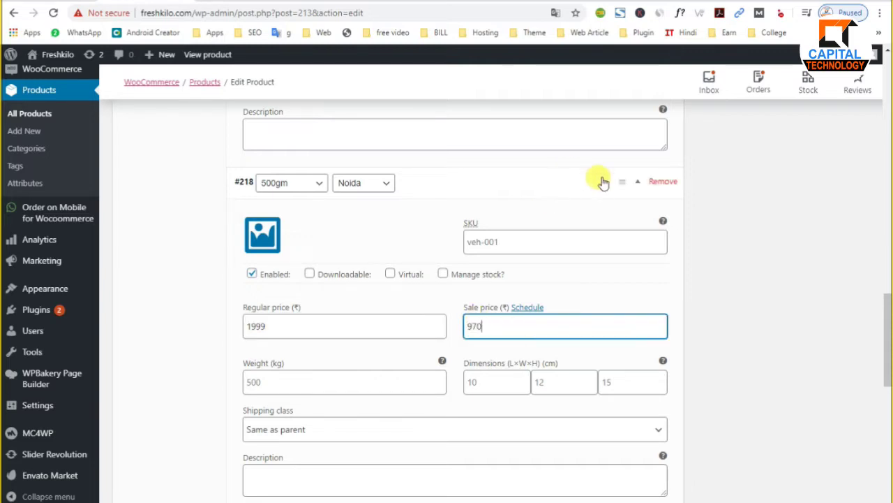
pyautogui.click(637, 186)
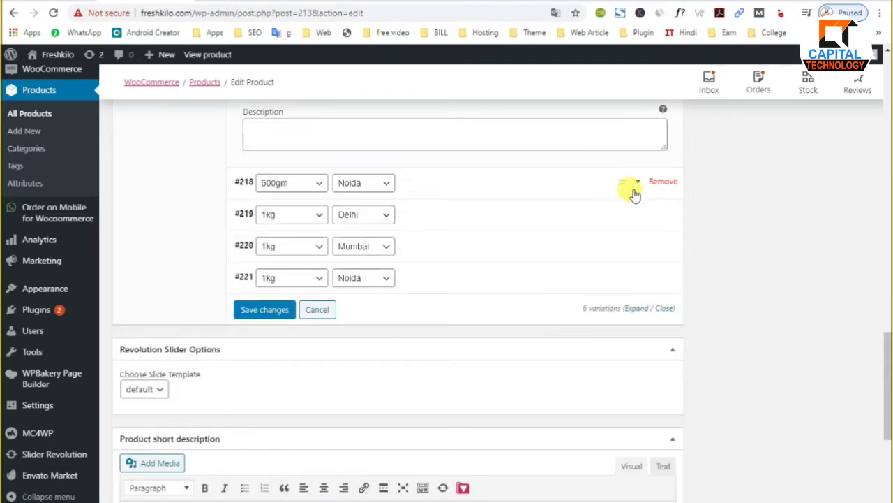
# Step: Price the 1kg Delhi and Mumbai variations at 2999 regular, Delhi with a 1999 sale price
pyautogui.click(630, 217)
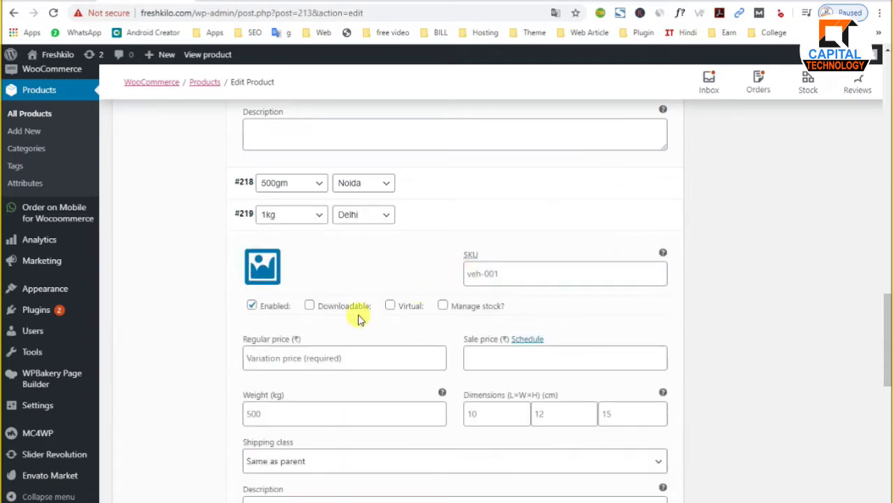
pyautogui.click(264, 356)
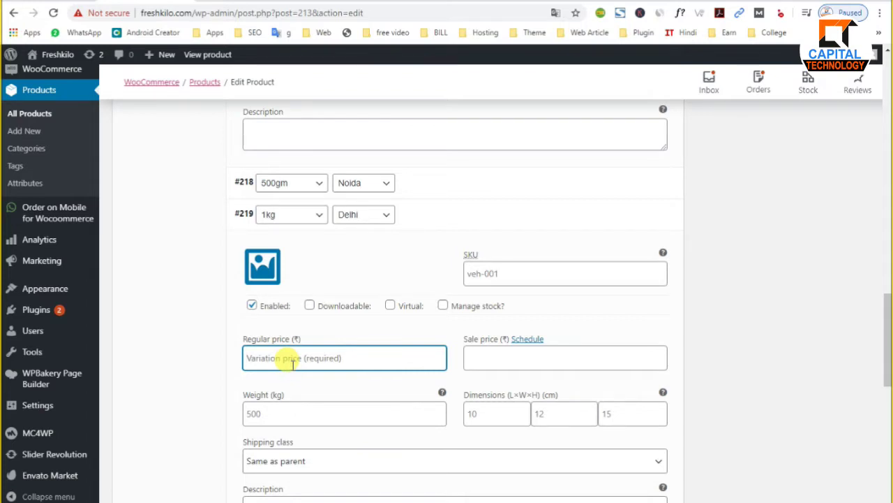
pyautogui.write('2999')
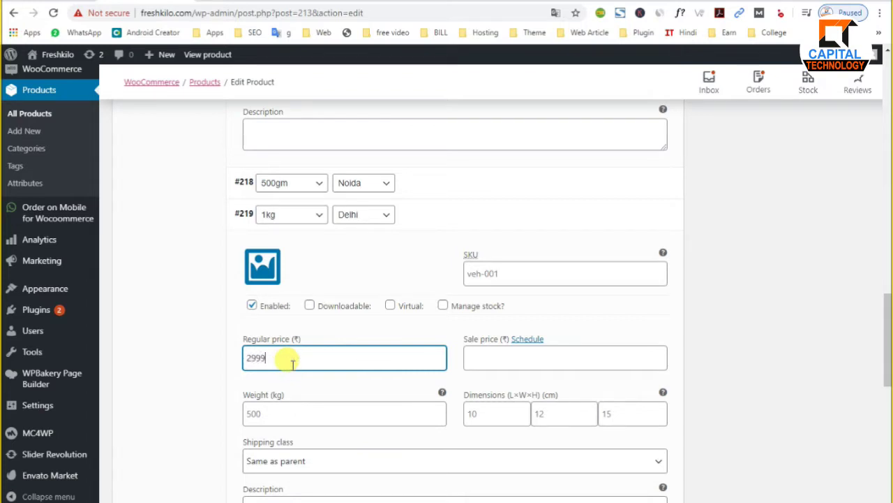
pyautogui.click(469, 360)
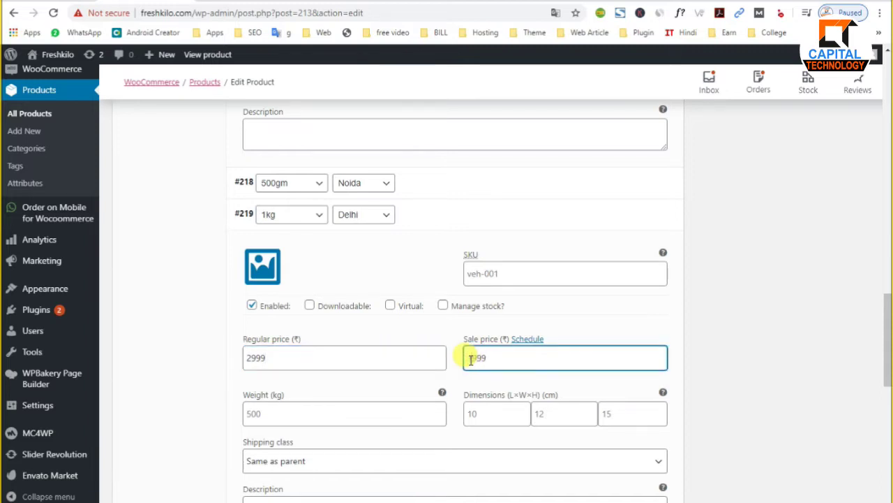
pyautogui.write('1999')
pyautogui.click(637, 220)
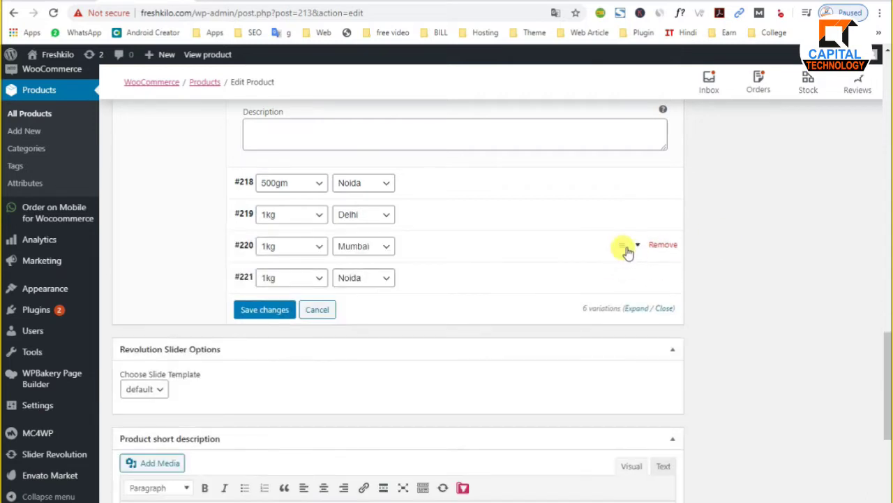
pyautogui.click(627, 248)
pyautogui.click(294, 392)
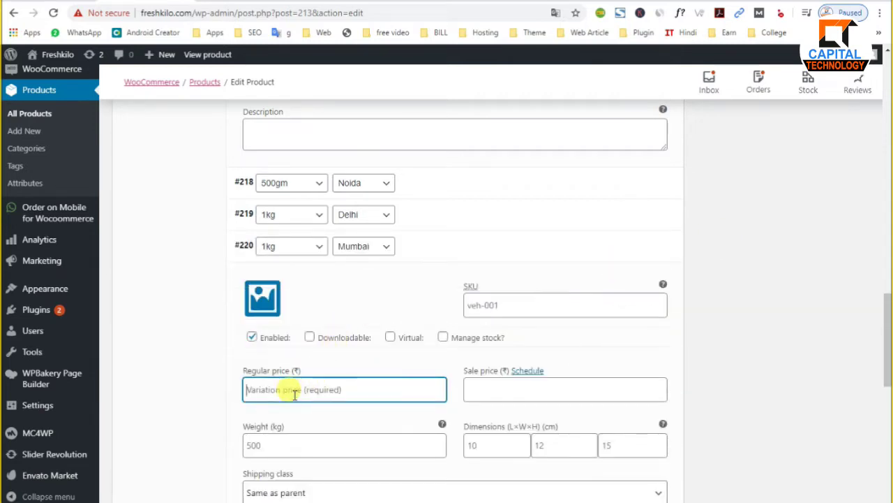
pyautogui.write('2999')
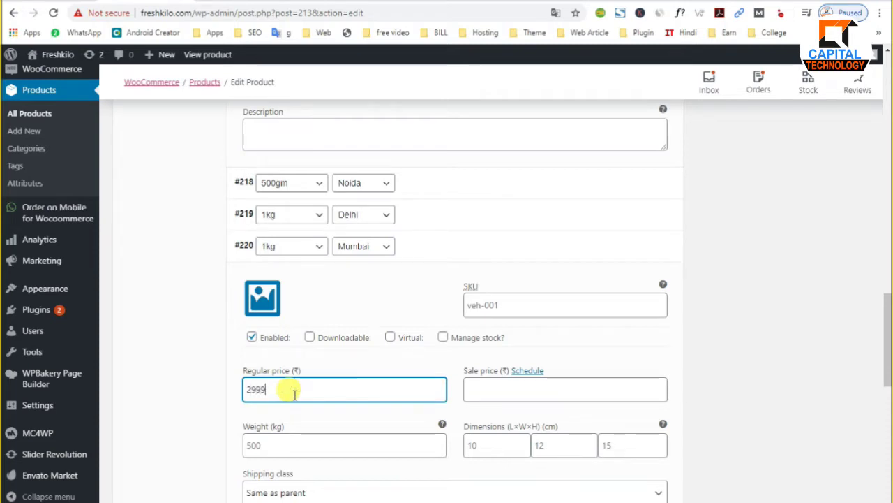
pyautogui.click(538, 385)
pyautogui.write('1')
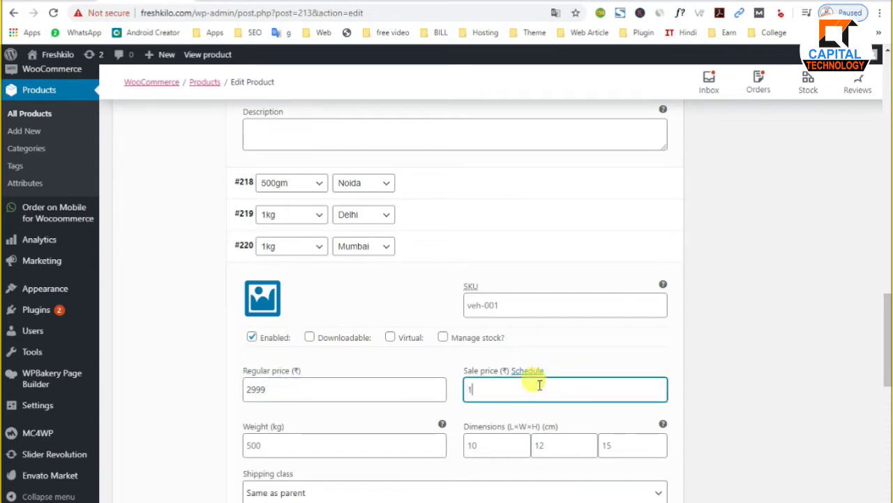
pyautogui.write('800')
# Step: Price the 1kg Noida variation at 2999 regular and 1970 sale, then save the variations
pyautogui.scroll(-6, 608, 354)
pyautogui.click(256, 301)
pyautogui.write('2999')
pyautogui.click(472, 301)
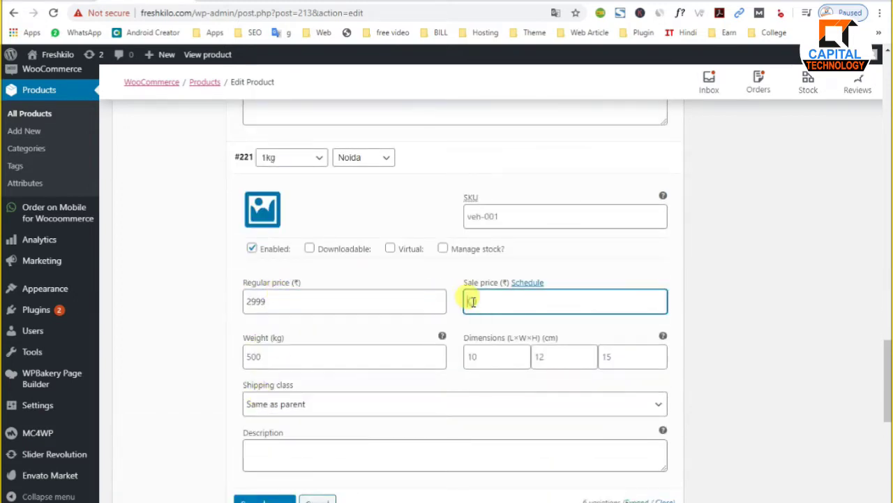
pyautogui.write('1970')
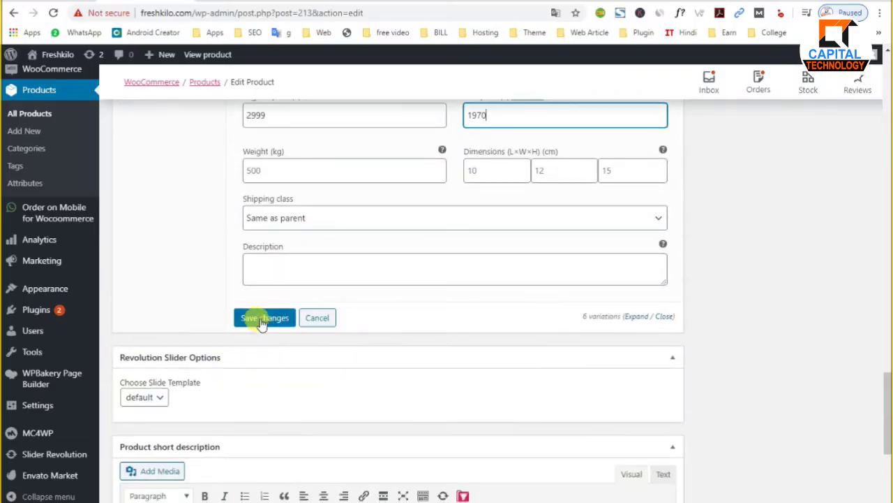
pyautogui.click(262, 321)
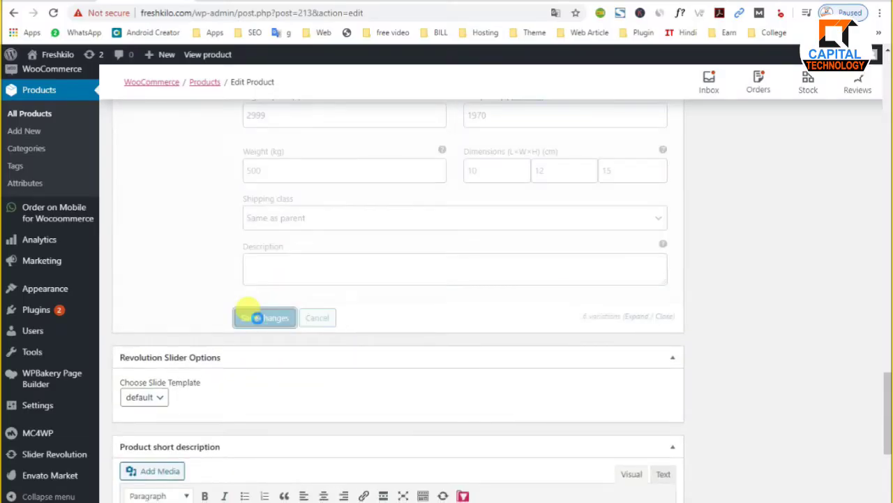
# Step: Update the test product so the new variation prices are saved
pyautogui.scroll(3, 546, 317)
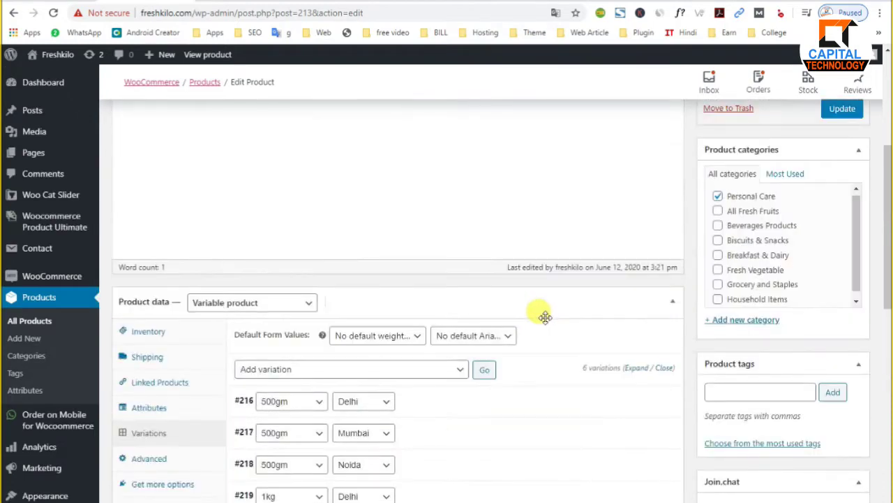
pyautogui.scroll(2, 545, 317)
pyautogui.click(842, 236)
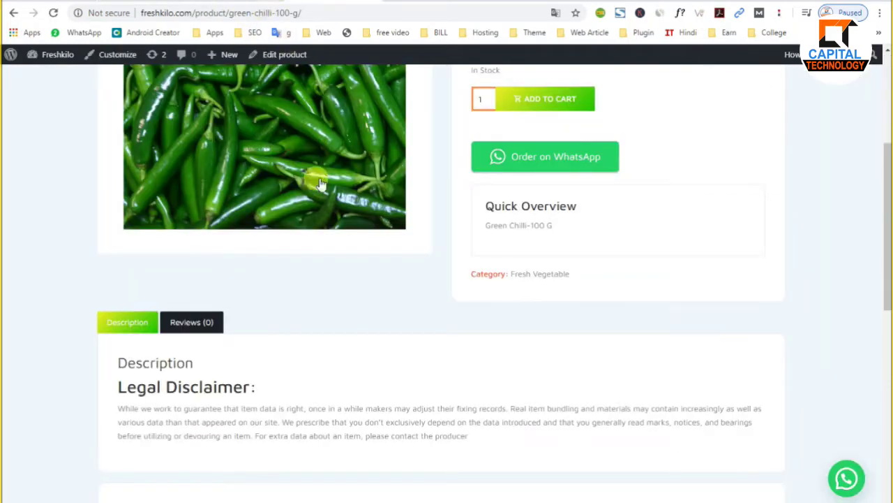
pyautogui.scroll(4, 317, 210)
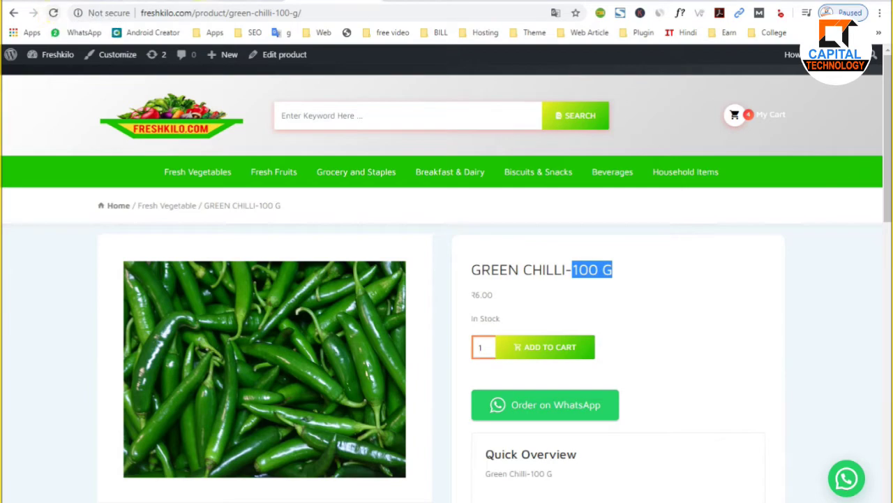
# Step: Reload the storefront test page and check 500gm prices for Delhi, Mumbai and Noida
pyautogui.click(198, 1)
pyautogui.click(53, 14)
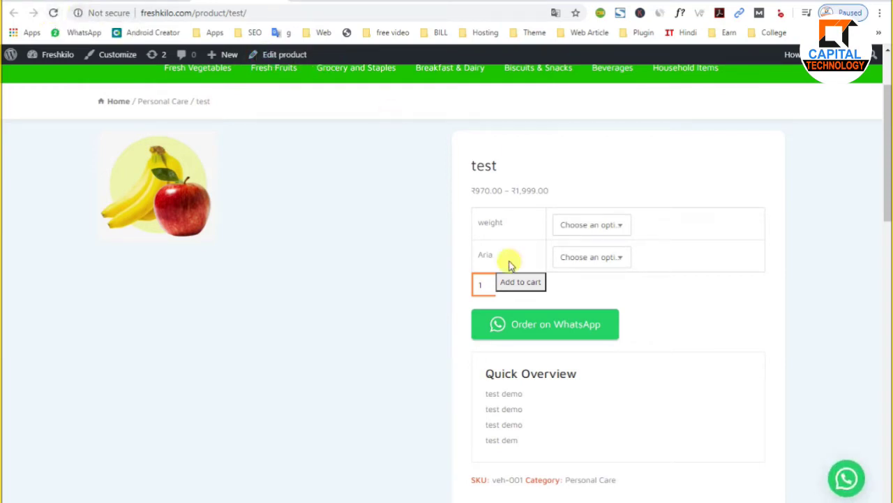
pyautogui.doubleClick(490, 222)
pyautogui.doubleClick(486, 256)
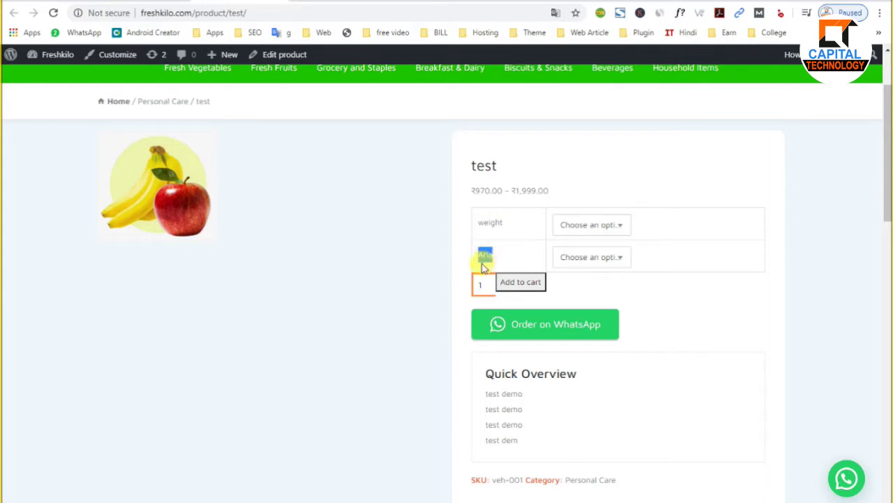
pyautogui.click(588, 225)
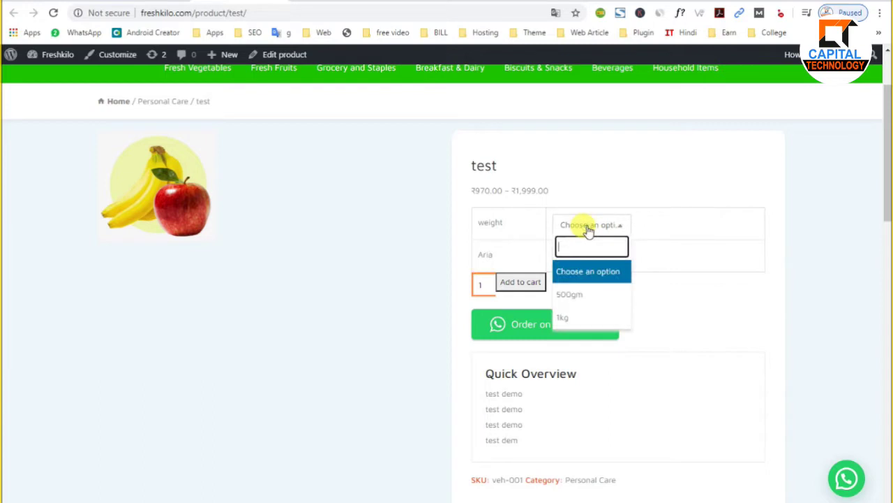
pyautogui.click(585, 296)
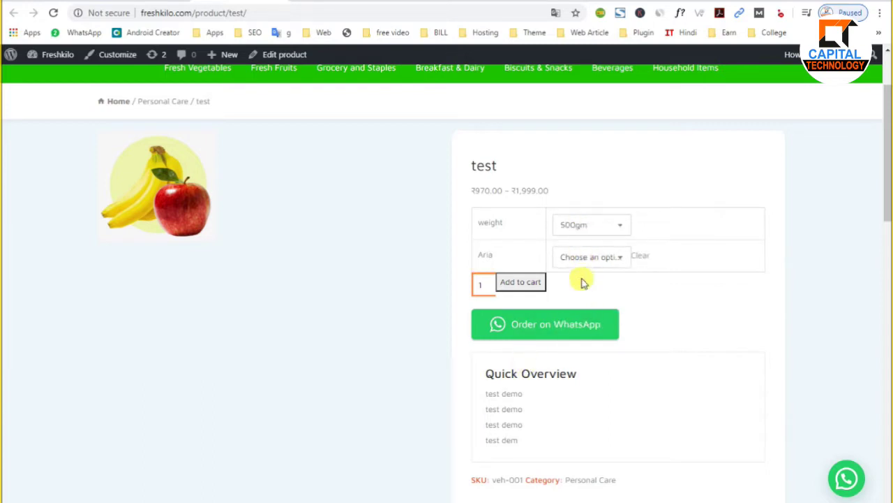
pyautogui.click(588, 257)
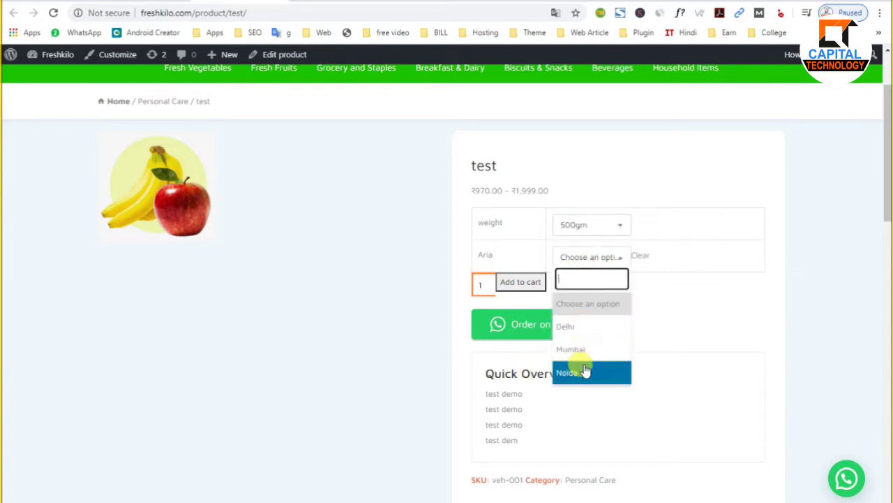
pyautogui.click(575, 331)
pyautogui.tripleClick(603, 289)
pyautogui.click(603, 289)
pyautogui.doubleClick(558, 281)
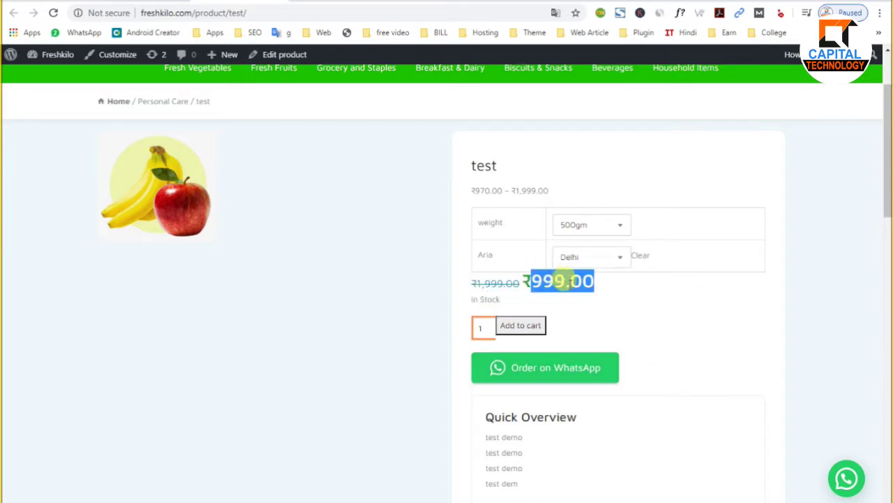
pyautogui.tripleClick(566, 286)
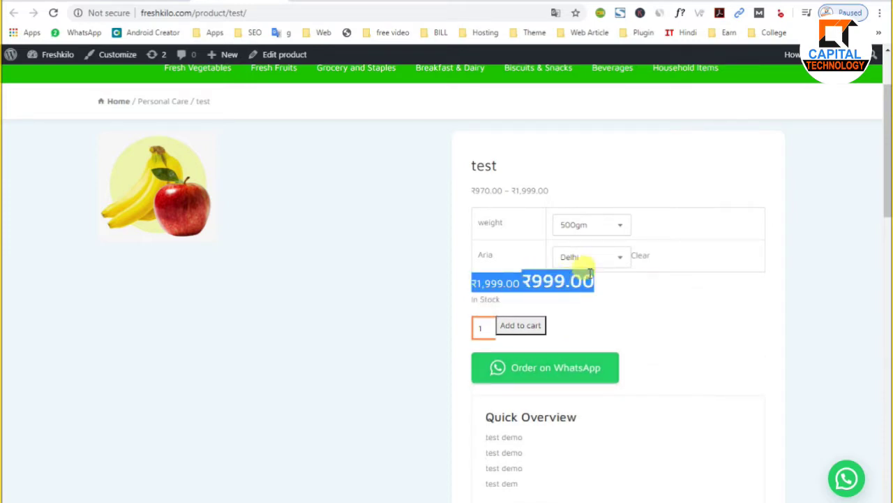
pyautogui.click(592, 256)
pyautogui.click(582, 349)
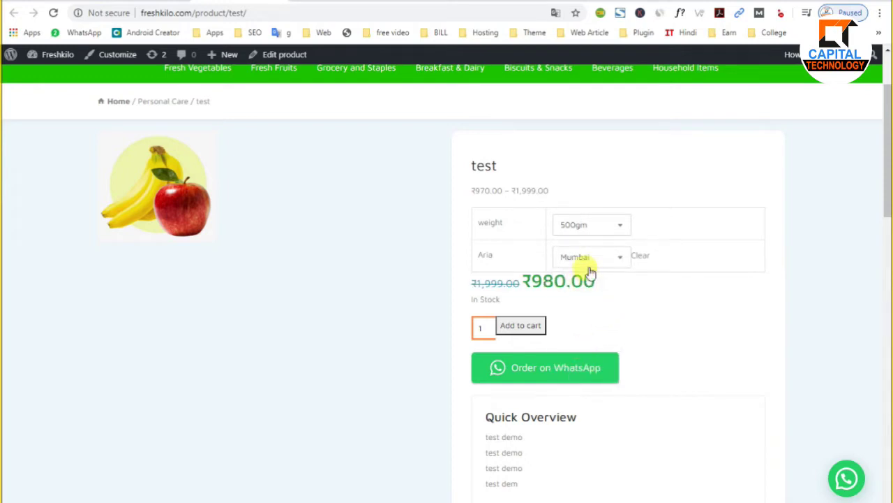
pyautogui.click(590, 264)
pyautogui.click(582, 370)
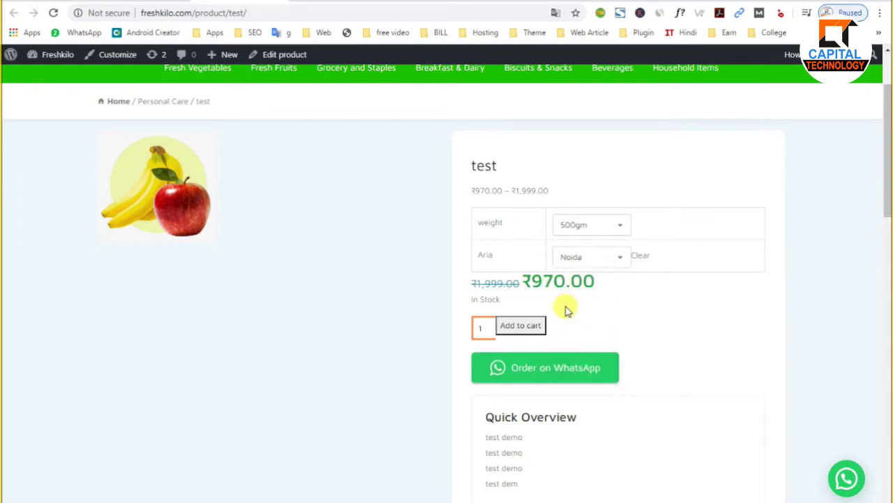
# Step: Switch to 1kg and check Delhi, Mumbai and Noida prices, ending on Noida at ₹1,970.00
pyautogui.click(565, 224)
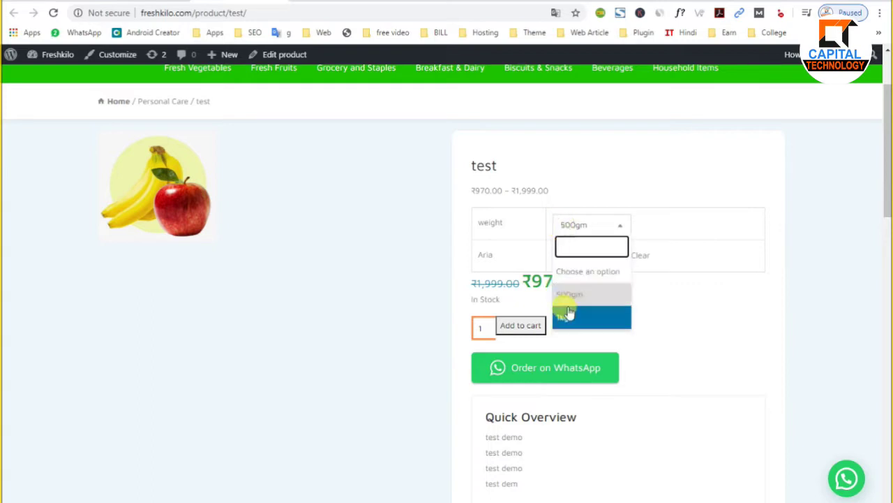
pyautogui.click(569, 317)
pyautogui.click(590, 256)
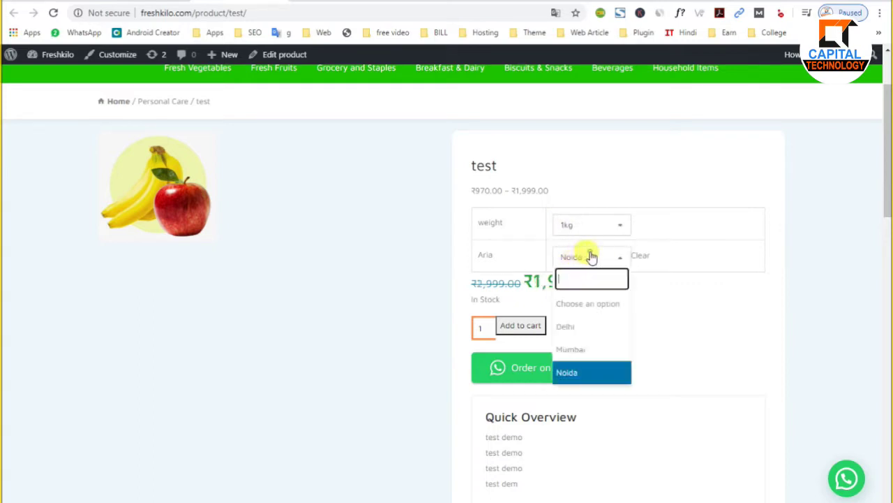
pyautogui.click(581, 327)
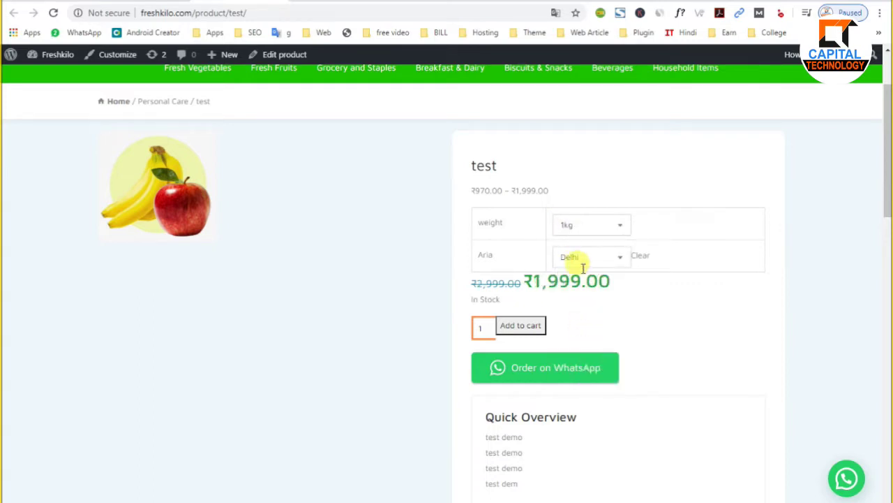
pyautogui.click(584, 258)
pyautogui.click(584, 349)
pyautogui.click(585, 258)
pyautogui.click(597, 371)
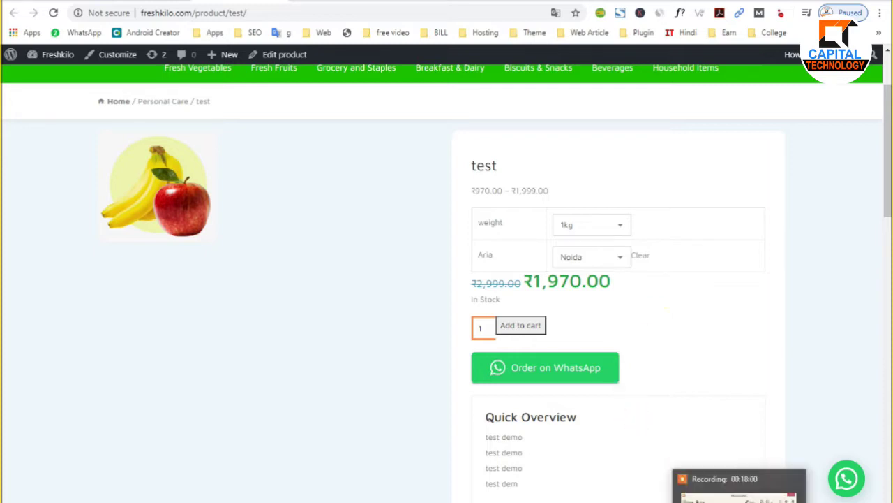
pyautogui.scroll(2, 612, 451)
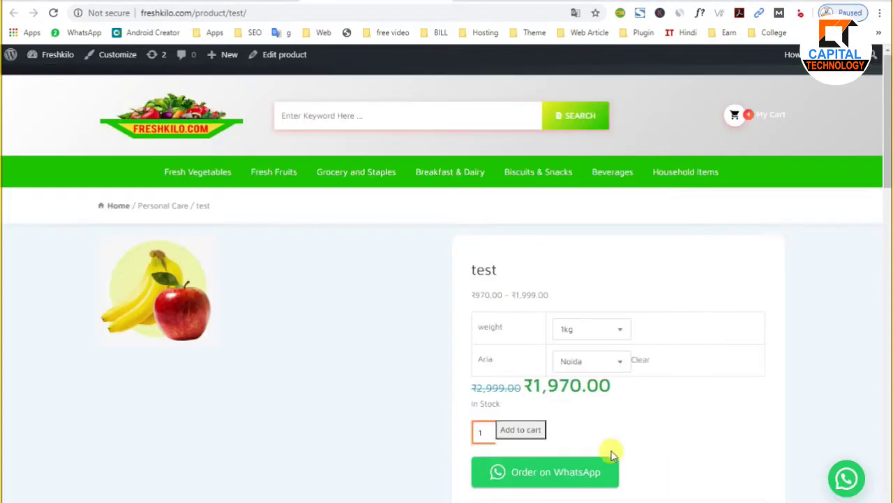
# Step: Cycle the Aria choices through Delhi, Mumbai and Noida, ending on Delhi at ₹1,999.00
pyautogui.click(573, 361)
pyautogui.click(566, 411)
pyautogui.click(577, 368)
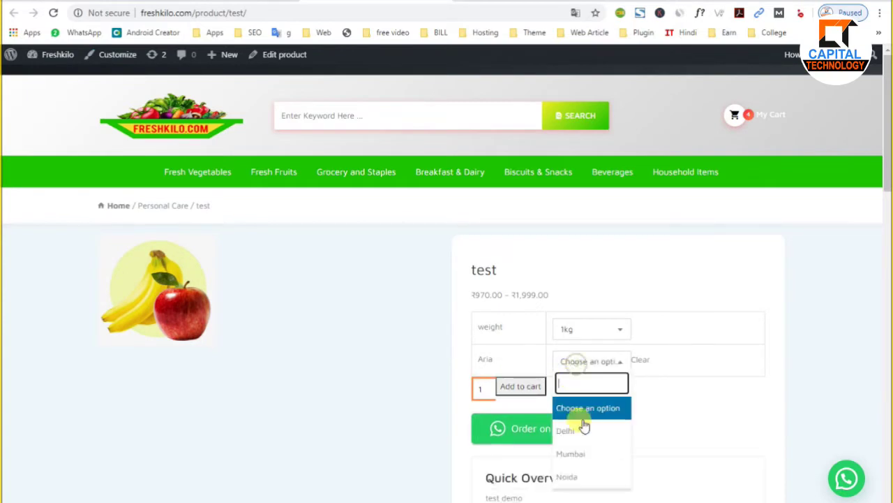
pyautogui.click(574, 433)
pyautogui.scroll(-2, 584, 367)
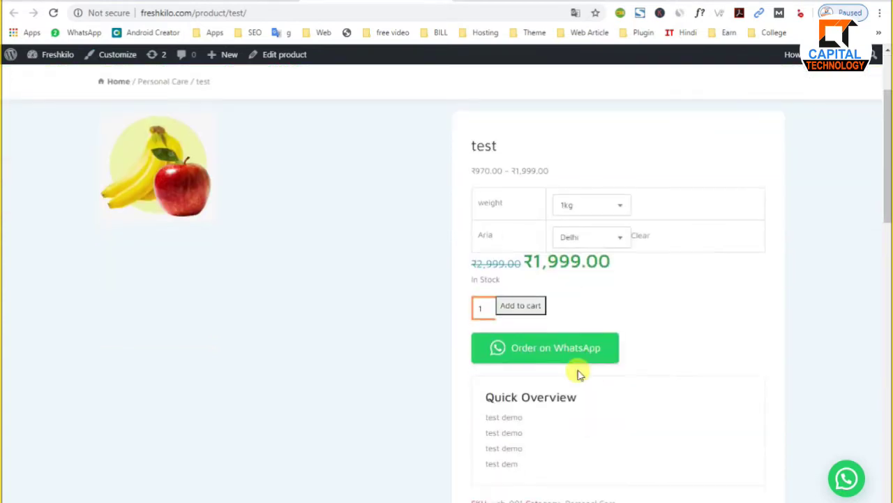
pyautogui.click(576, 238)
pyautogui.click(580, 331)
pyautogui.click(574, 237)
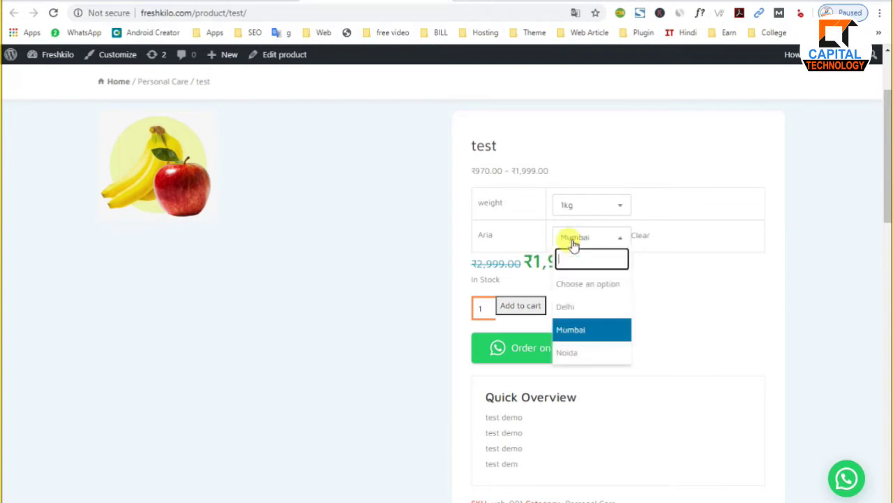
pyautogui.click(573, 352)
pyautogui.click(582, 240)
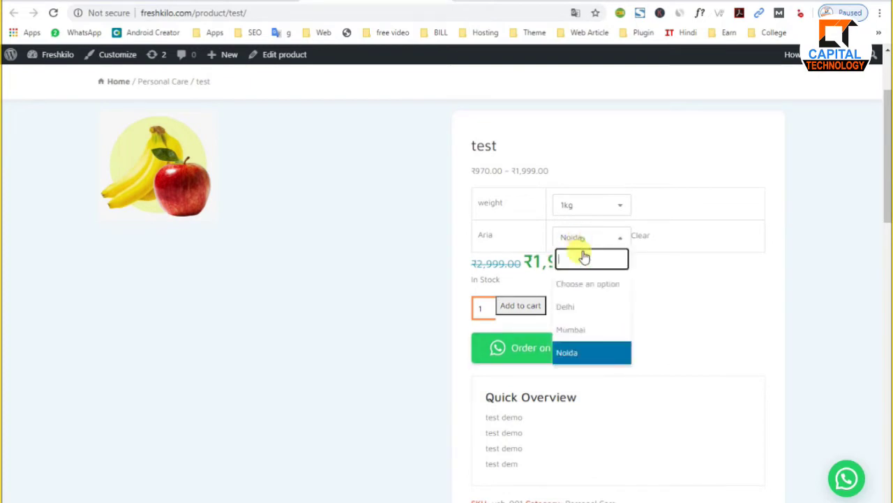
pyautogui.click(582, 305)
pyautogui.scroll(2, 603, 302)
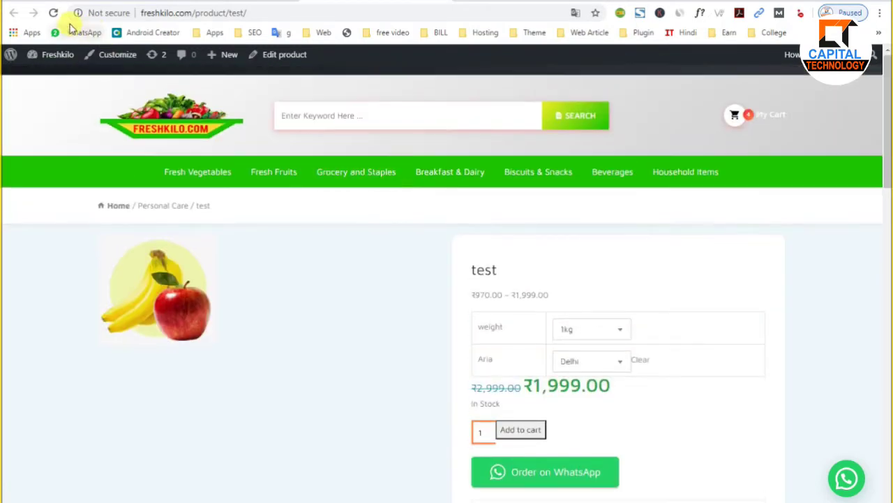
# Step: Reload the page, select the title and freshkilo.com/product/test/ address, then return to the Freshkilo home page
pyautogui.click(54, 21)
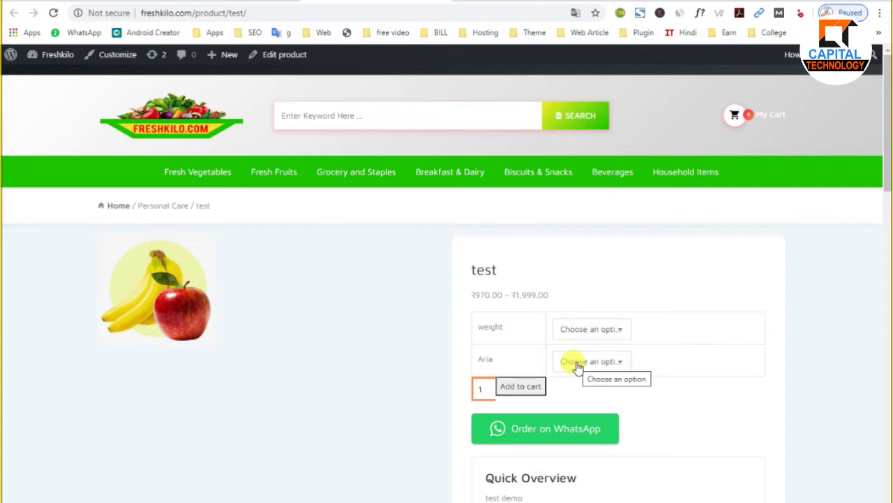
pyautogui.doubleClick(478, 264)
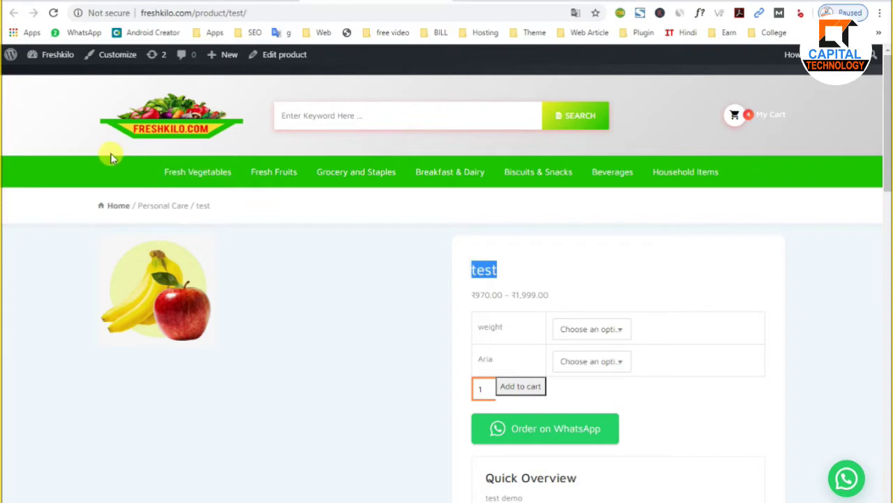
pyautogui.click(269, 12)
pyautogui.click(273, 11)
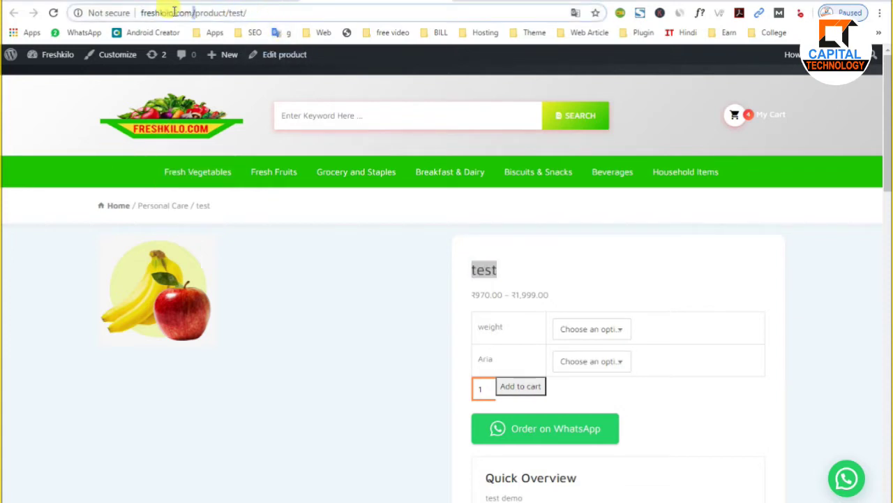
pyautogui.click(147, 11)
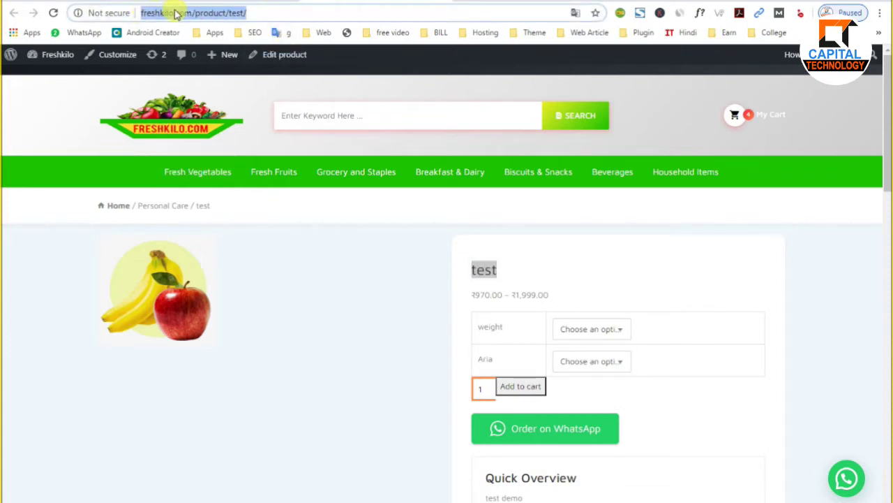
pyautogui.click(176, 12)
pyautogui.moveTo(253, 12); pyautogui.dragTo(131, 13)
pyautogui.scroll(-5, 190, 253)
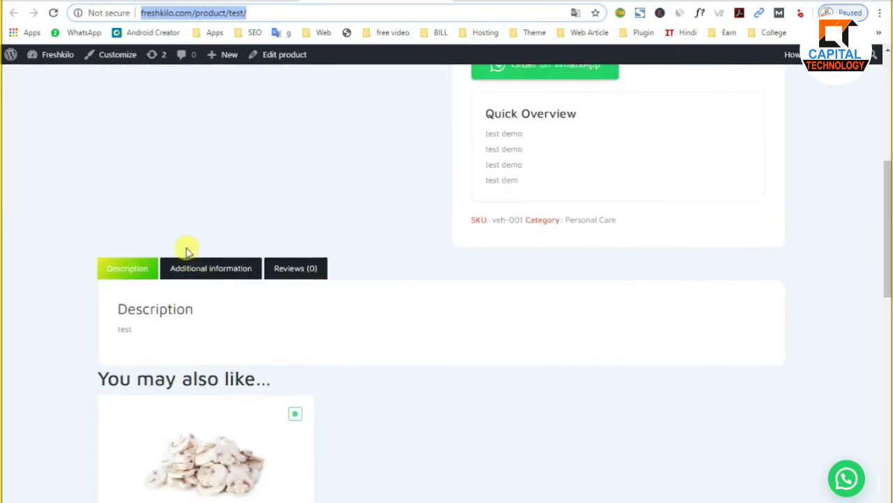
pyautogui.scroll(5, 185, 251)
pyautogui.click(152, 127)
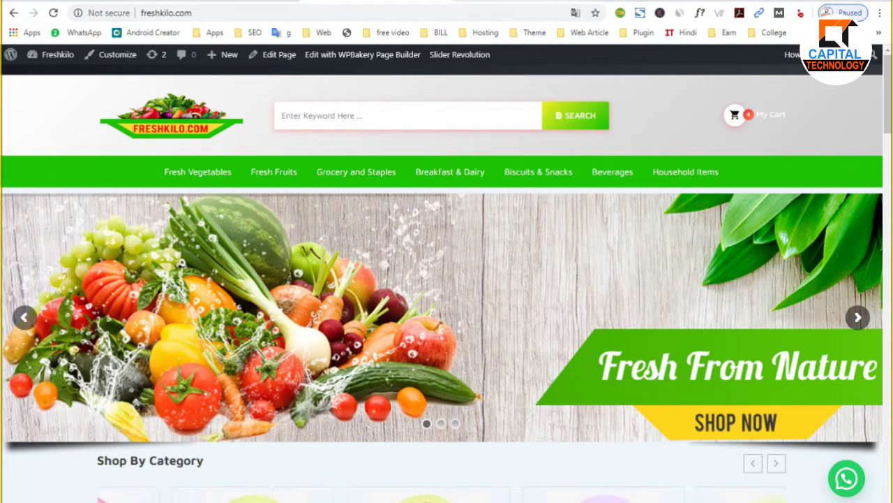
# Step: Open the Zappfresh website in a new tab by searching 'zapp'
pyautogui.hotkey('ctrl', 't')
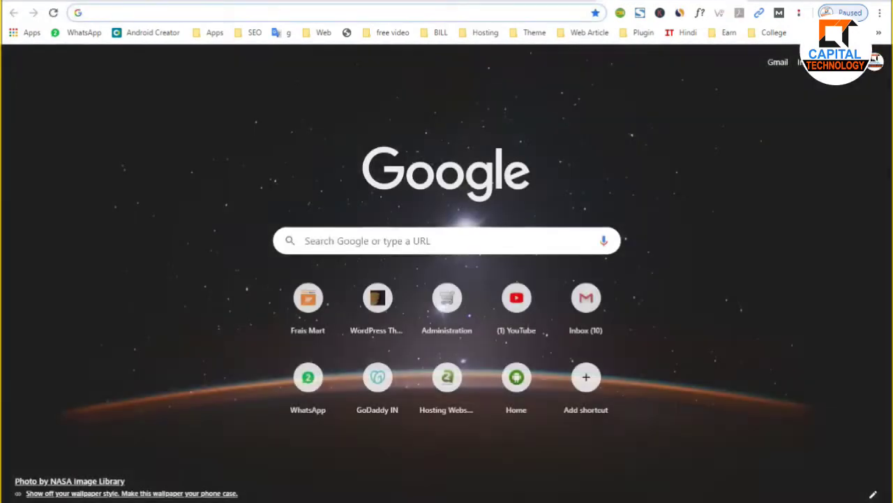
pyautogui.write('zapp')
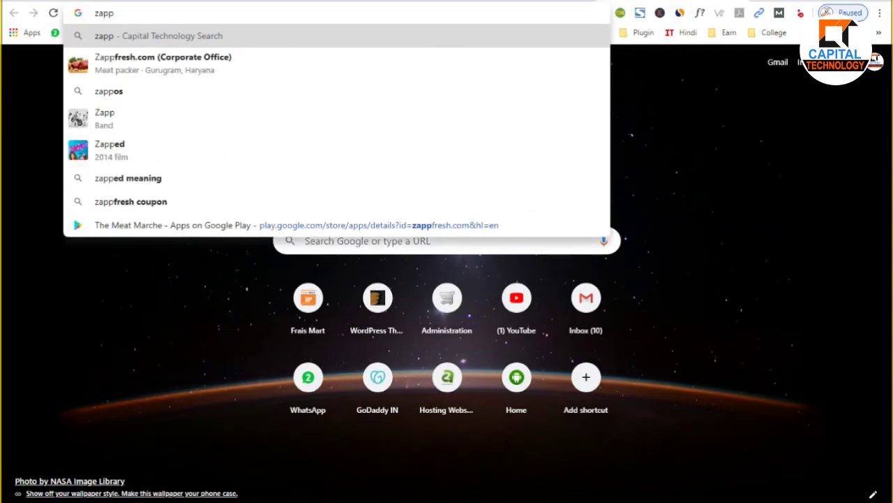
pyautogui.click(211, 63)
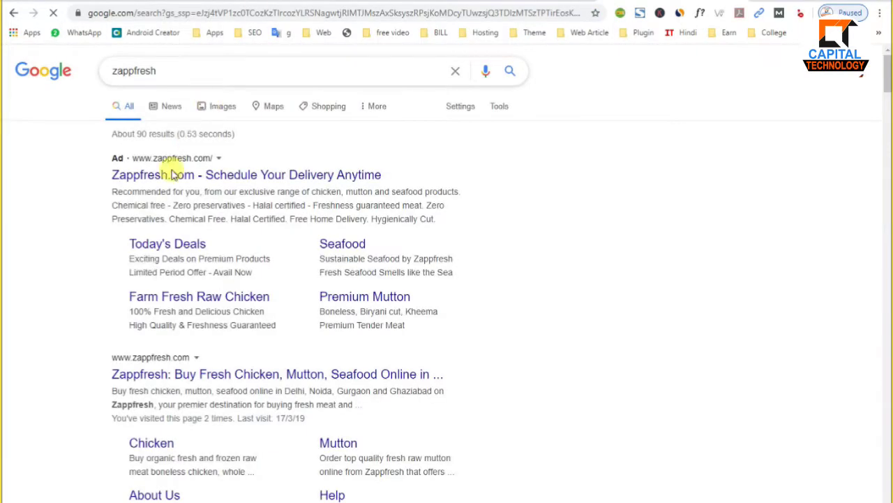
pyautogui.click(143, 374)
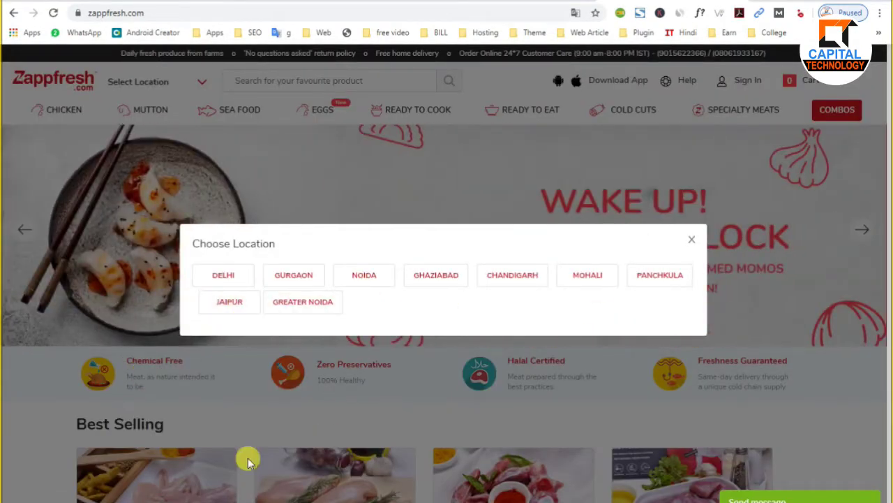
# Step: Set the Zappfresh delivery location to Delhi, Abul Fazal Enclave1, and browse the store
pyautogui.scroll(-3, 97, 442)
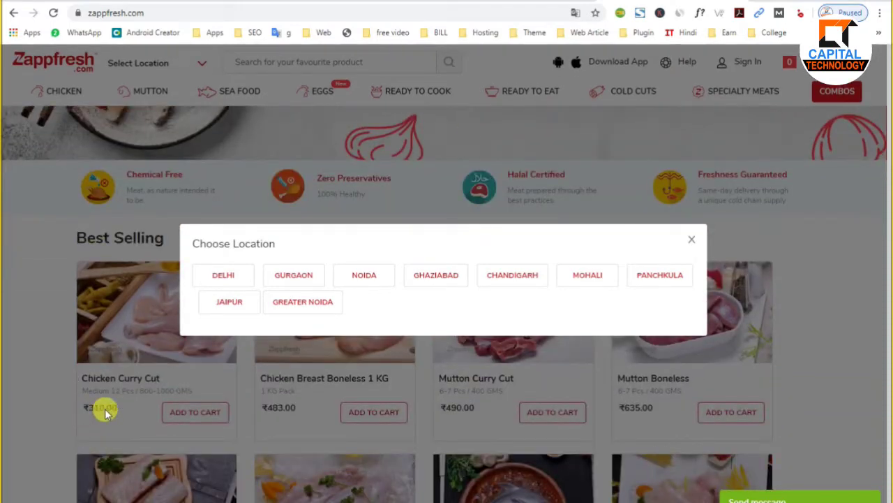
pyautogui.click(224, 275)
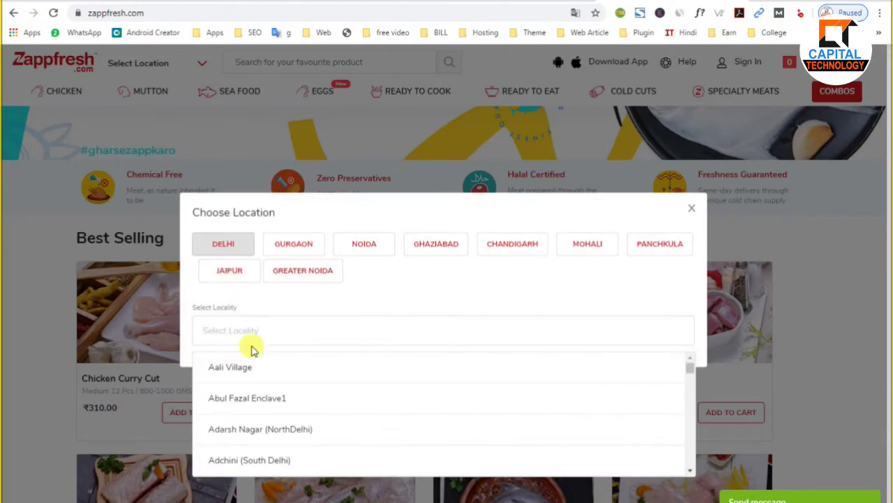
pyautogui.click(265, 395)
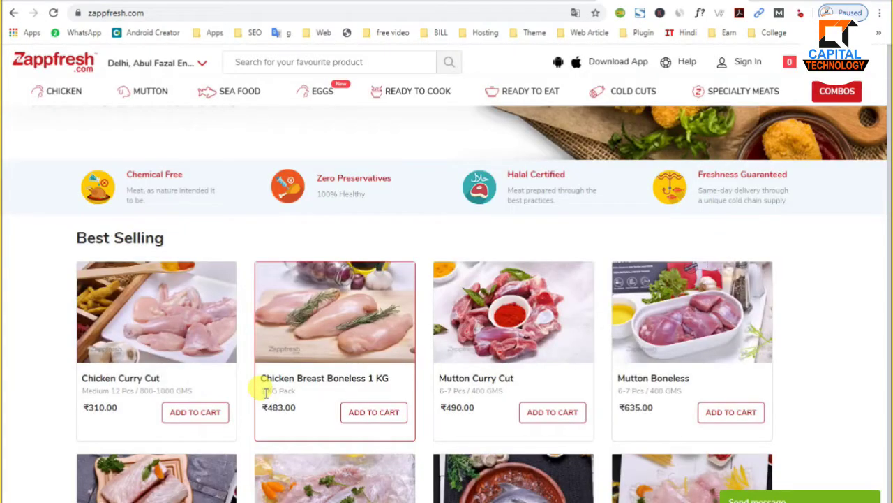
pyautogui.scroll(-4, 265, 393)
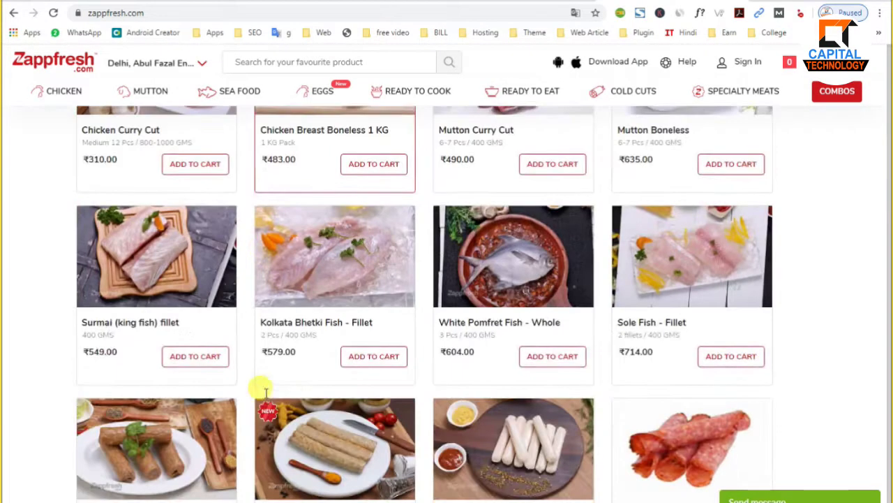
pyautogui.scroll(6, 259, 391)
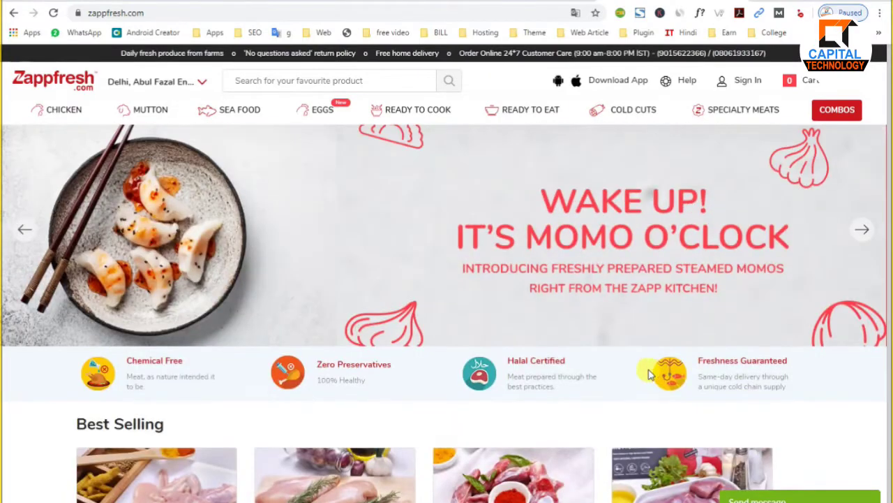
pyautogui.scroll(-4, 649, 369)
pyautogui.scroll(2, 210, 91)
pyautogui.click(202, 84)
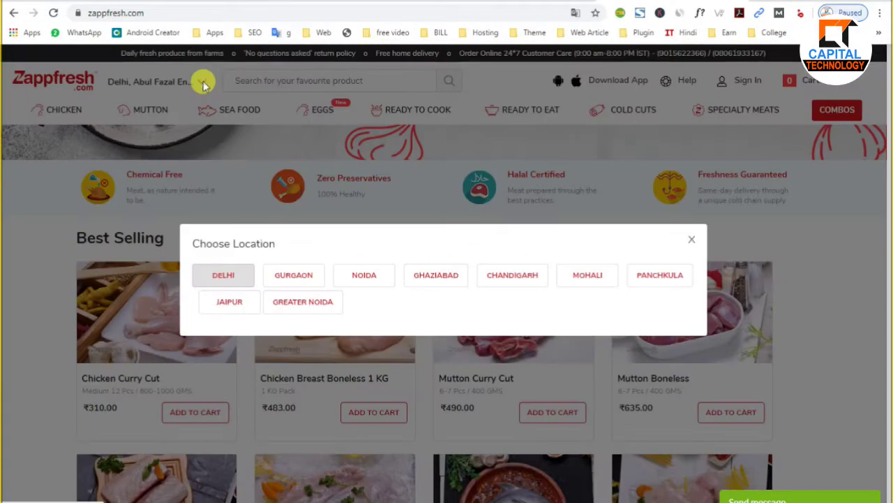
pyautogui.click(695, 242)
pyautogui.scroll(3, 582, 302)
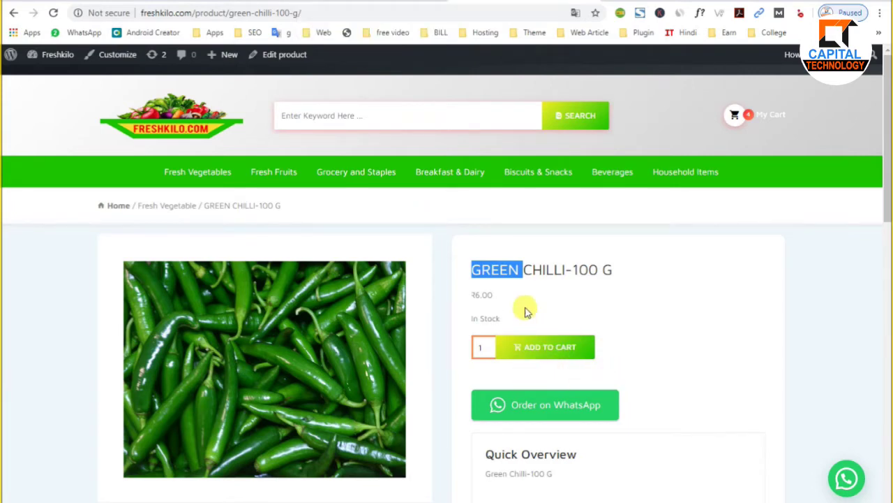
# Step: Select the GREEN CHILLI-100 G title on Freshkilo, then load maha-mart.in in another tab
pyautogui.tripleClick(524, 270)
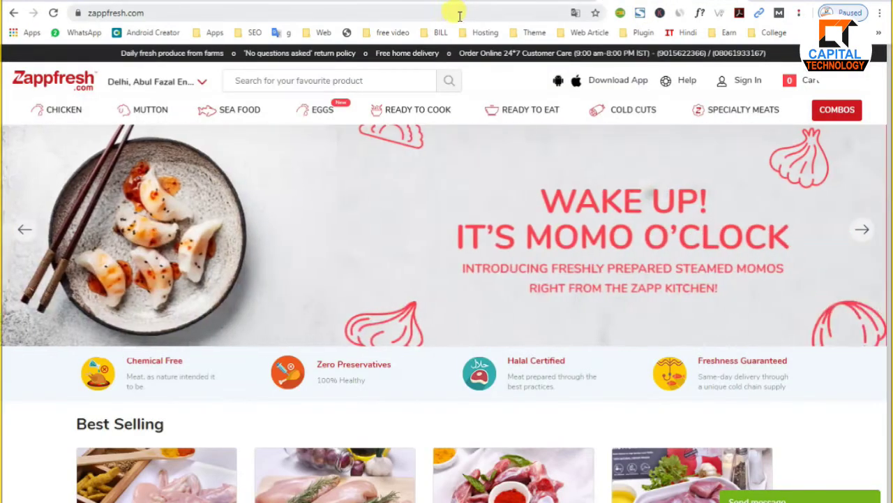
pyautogui.click(458, 15)
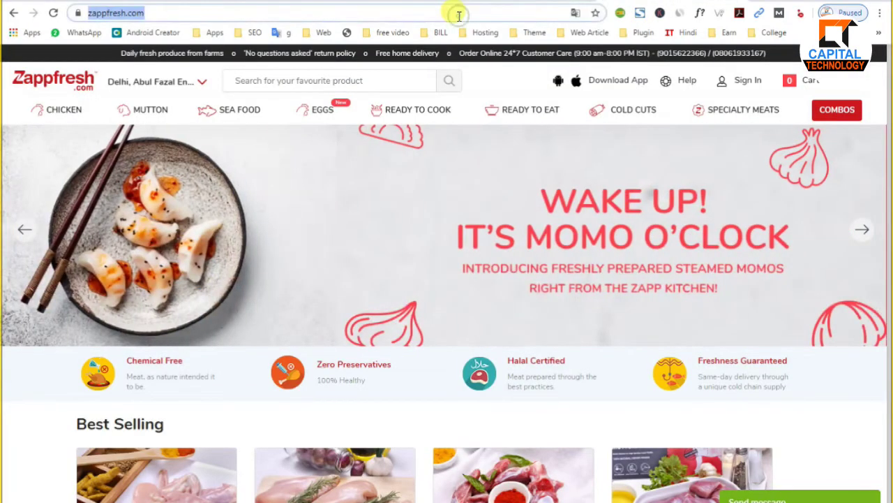
pyautogui.write('ma')
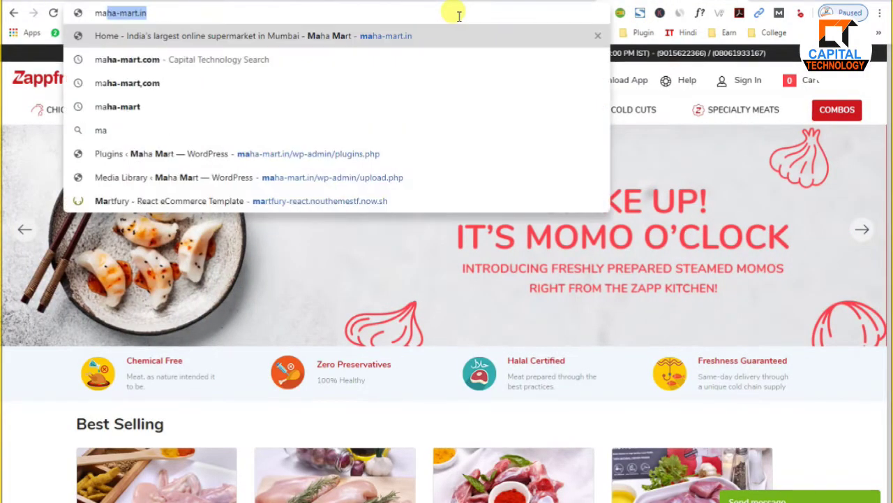
pyautogui.press('Return')
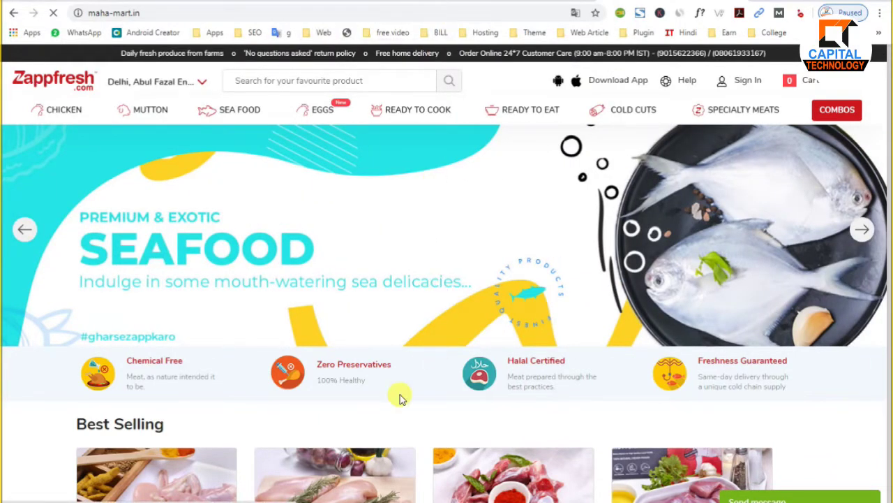
pyautogui.click(491, 2)
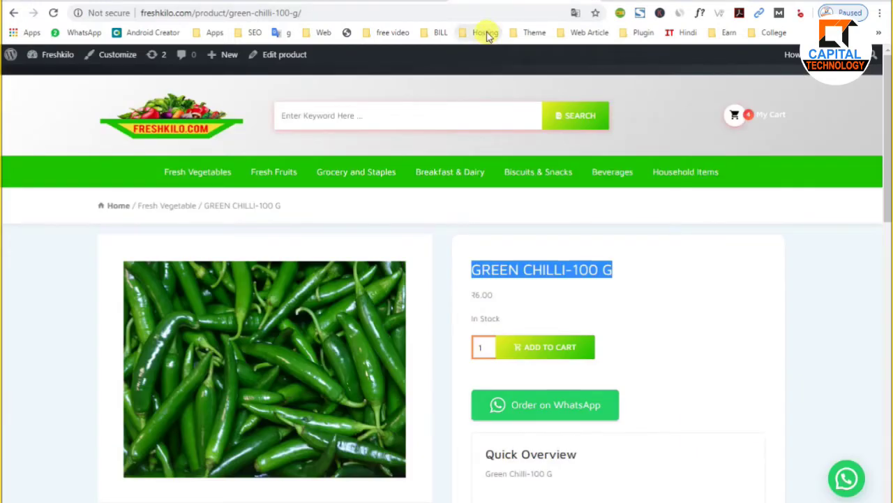
pyautogui.hotkey('ctrl', 'Tab')
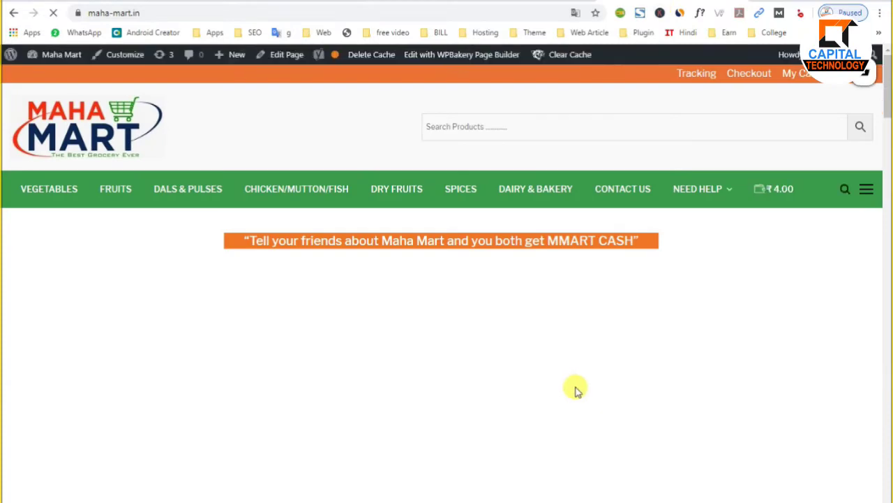
# Step: Check delivery for the current pincode on Maha Mart's capsicum page and select the Delivered By text
pyautogui.scroll(-5, 576, 390)
pyautogui.scroll(-5, 175, 363)
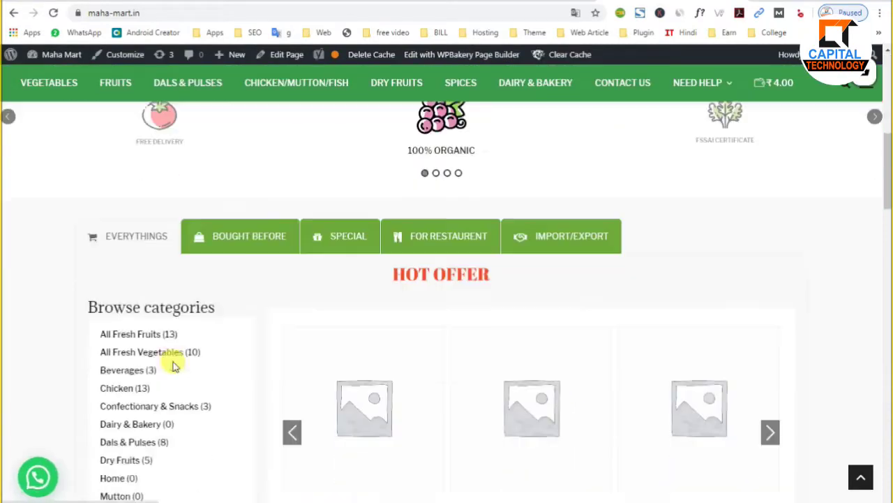
pyautogui.scroll(-4, 234, 436)
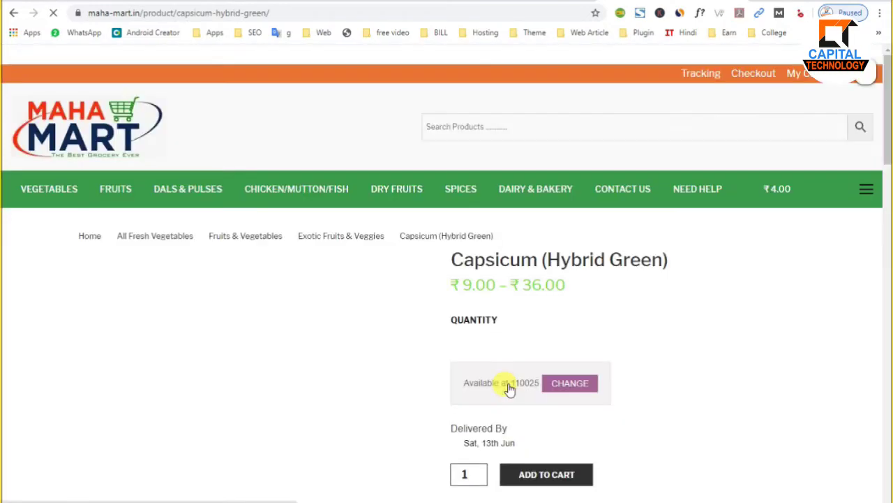
pyautogui.scroll(-3, 558, 405)
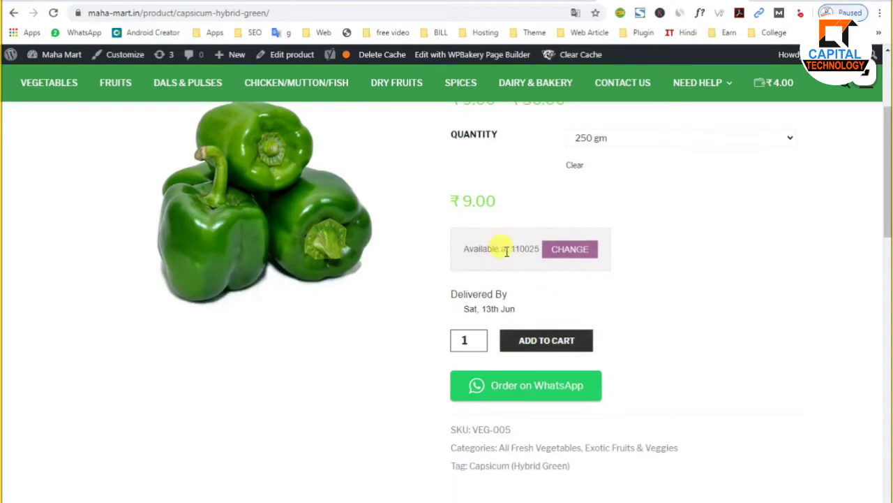
pyautogui.click(573, 255)
pyautogui.doubleClick(603, 250)
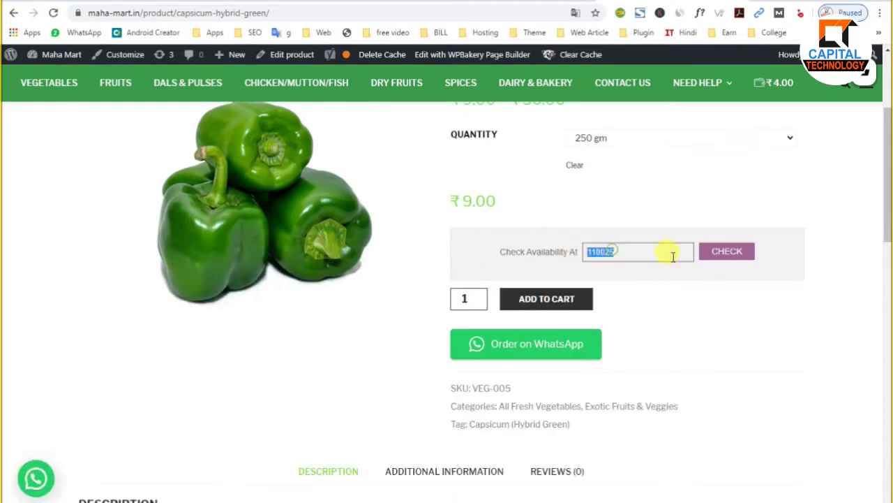
pyautogui.click(726, 253)
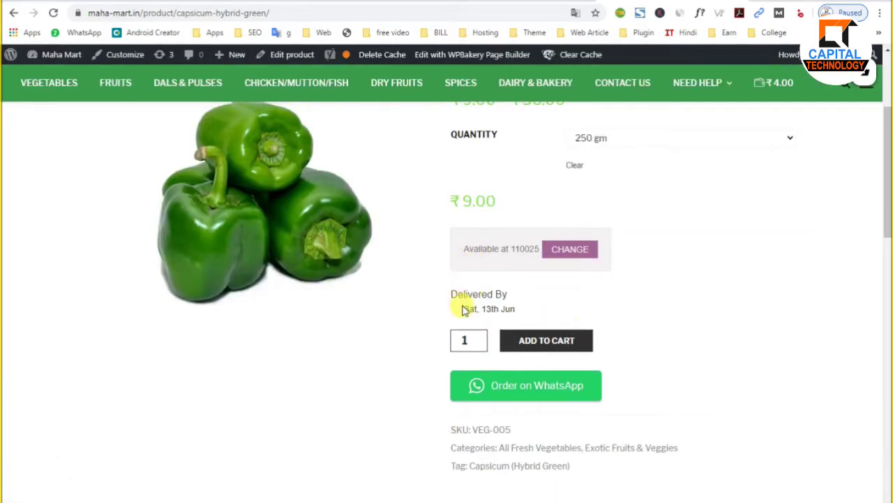
pyautogui.moveTo(449, 293); pyautogui.dragTo(487, 306)
# Step: Check another pincode and select the 'Oops! We are not currently servicing your area.' message
pyautogui.click(571, 252)
pyautogui.click(636, 253)
pyautogui.write('110026')
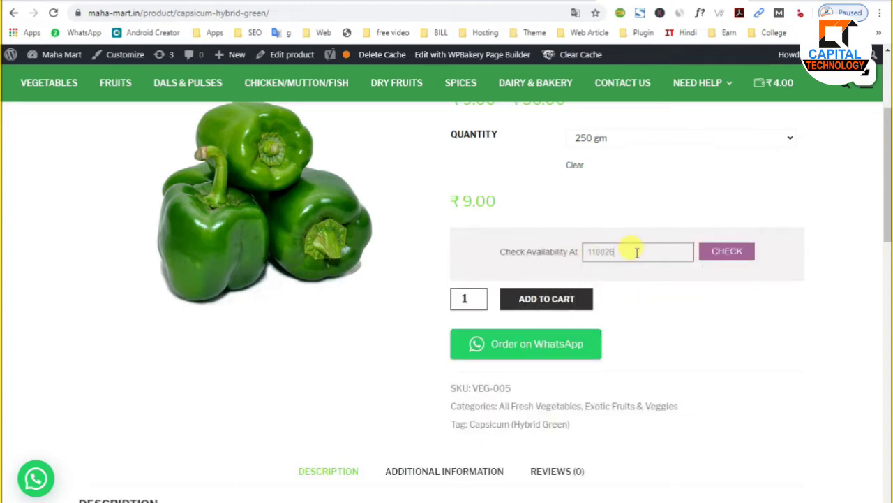
pyautogui.click(715, 253)
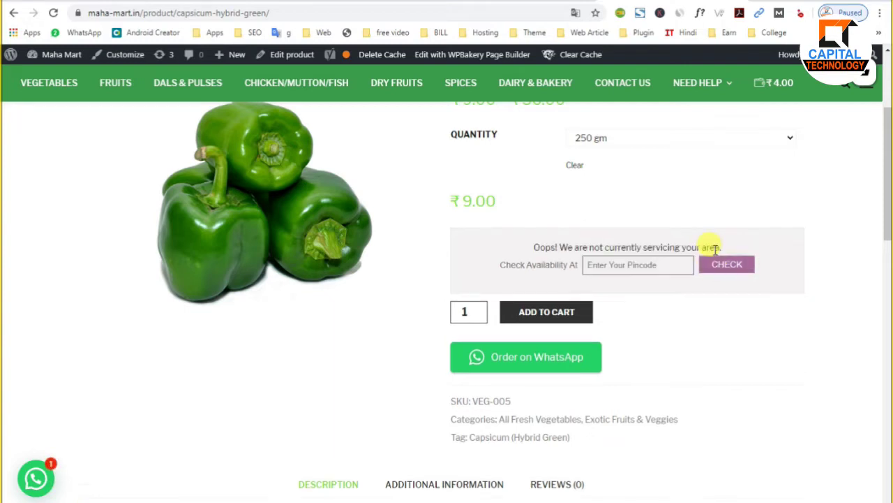
pyautogui.moveTo(592, 243); pyautogui.dragTo(708, 239)
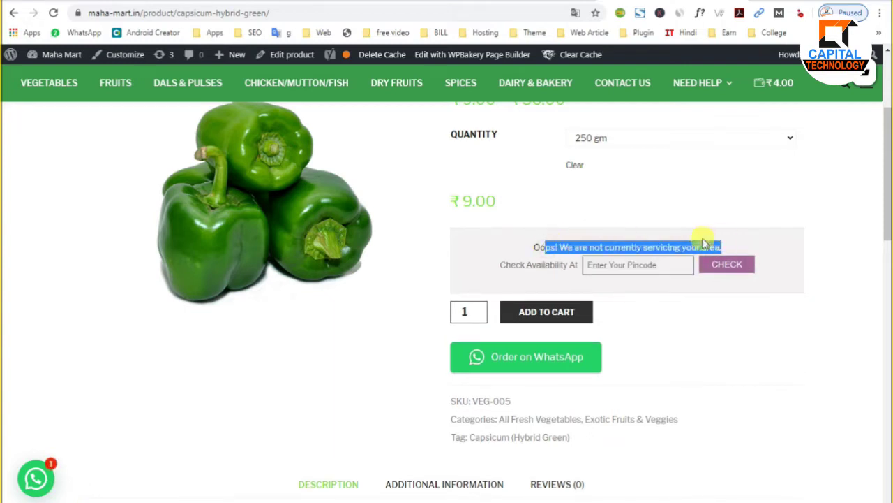
pyautogui.tripleClick(592, 240)
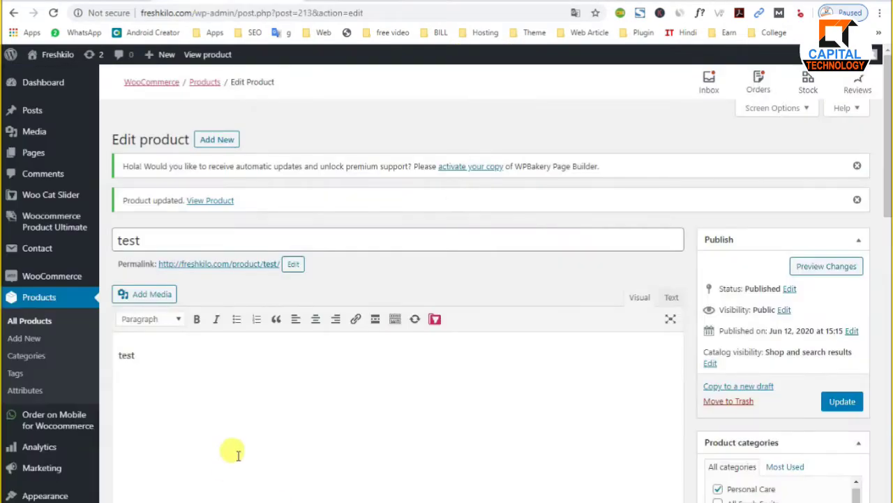
# Step: Expand the test product's Aria attribute in the Attributes panel to review its values
pyautogui.scroll(-10, 200, 412)
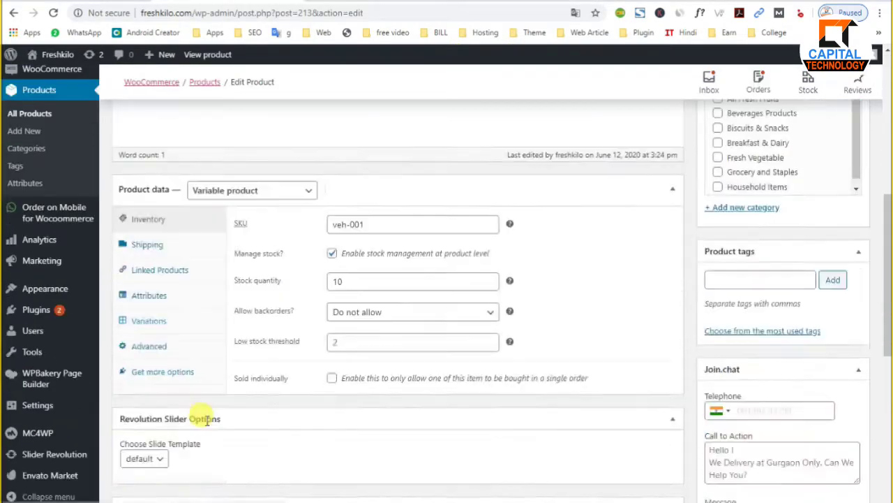
pyautogui.scroll(1, 205, 423)
pyautogui.scroll(1, 206, 419)
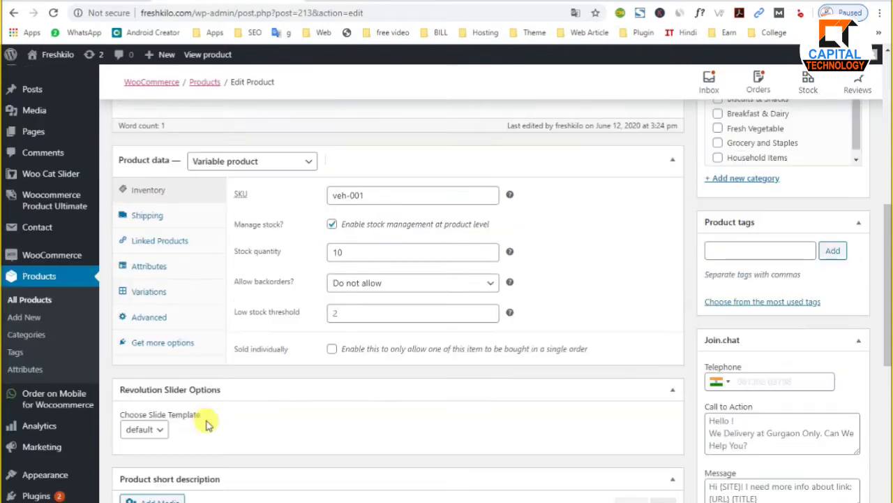
pyautogui.click(158, 266)
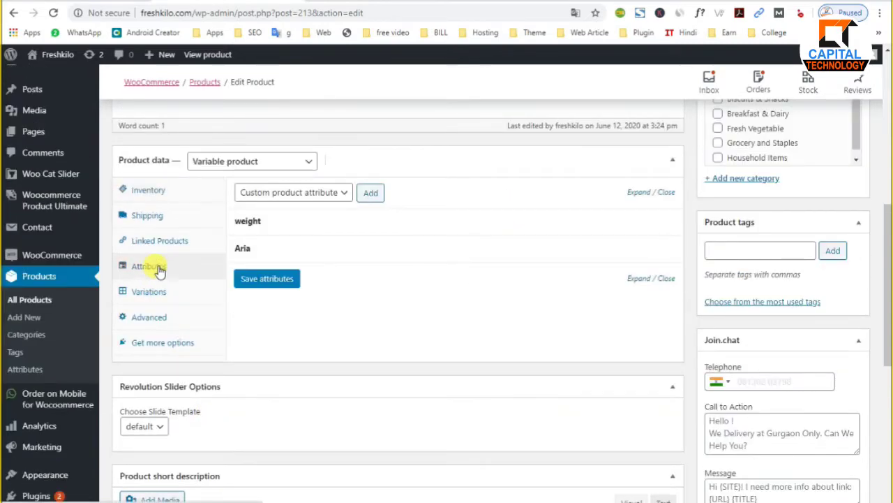
pyautogui.click(580, 248)
# Step: Update the test product, then move it to the Trash, leaving 34 products
pyautogui.press('Return')
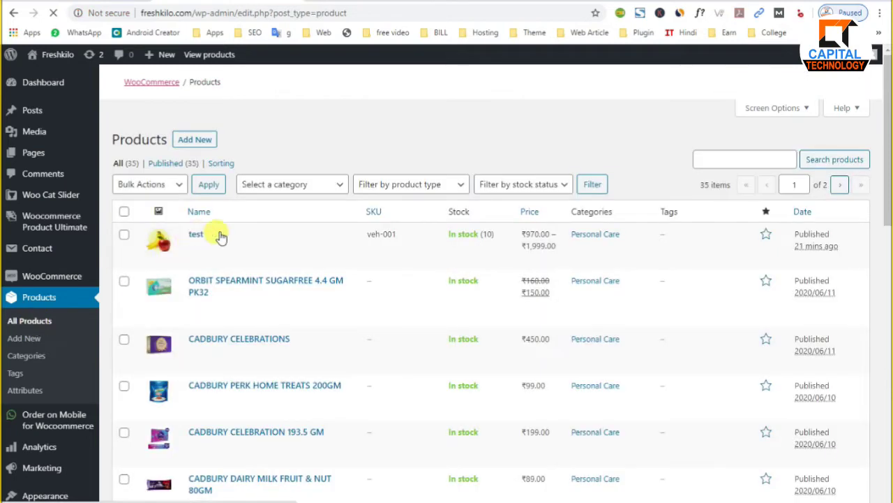
pyautogui.moveTo(234, 287)
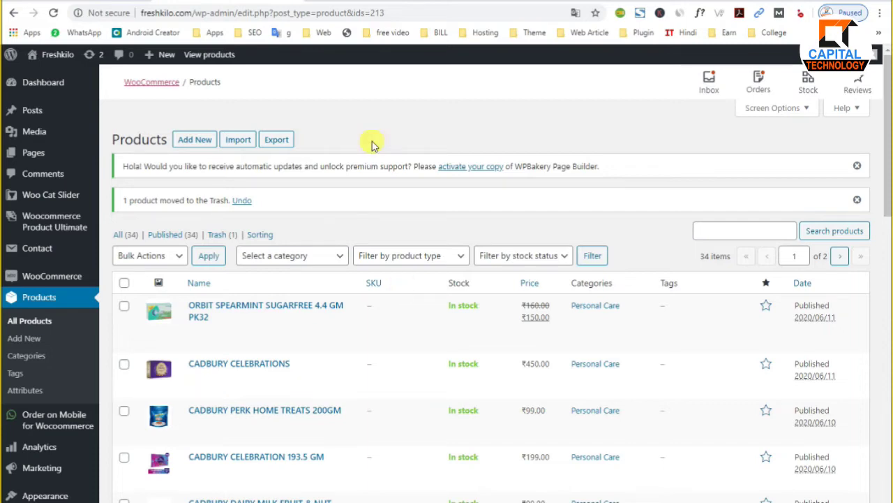
pyautogui.click(335, 3)
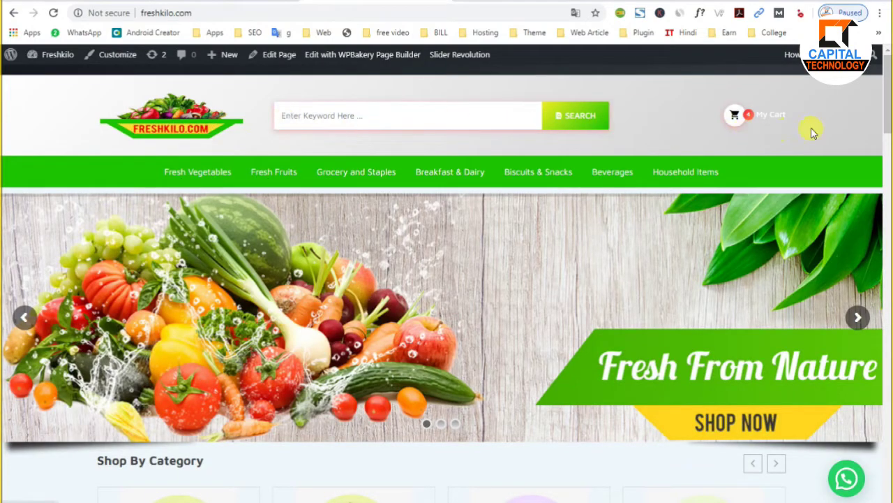
# Step: Search the web for the 'groci theme'
pyautogui.scroll(-5, 475, 223)
pyautogui.scroll(5, 435, 427)
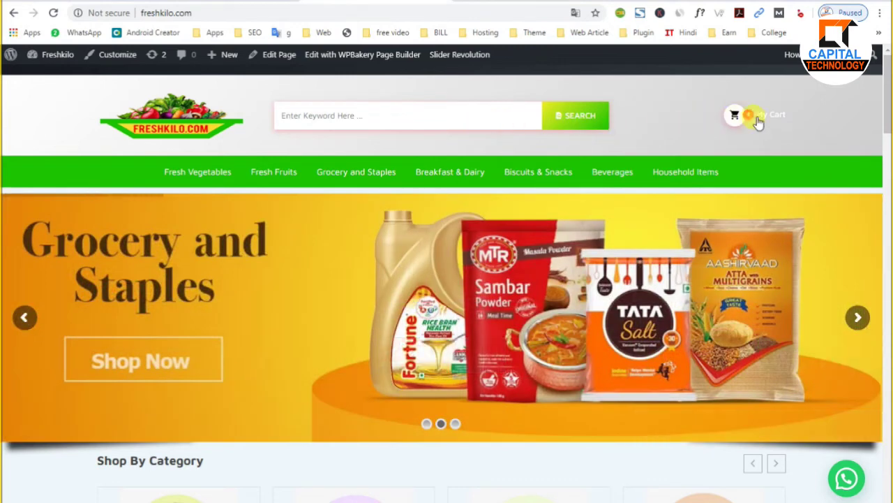
pyautogui.click(347, 118)
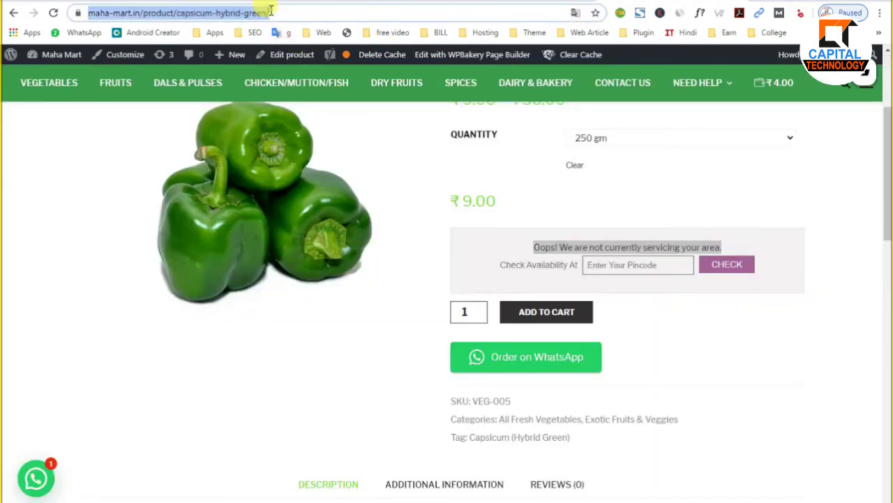
pyautogui.write('gro')
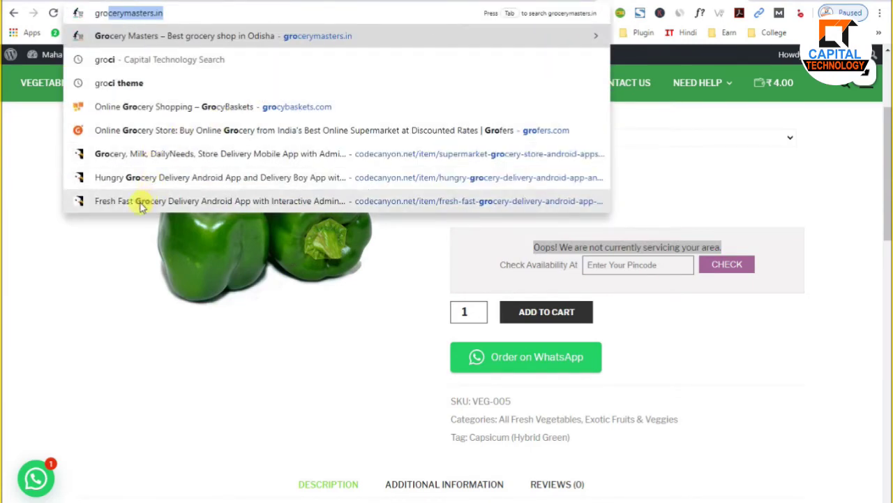
pyautogui.click(134, 82)
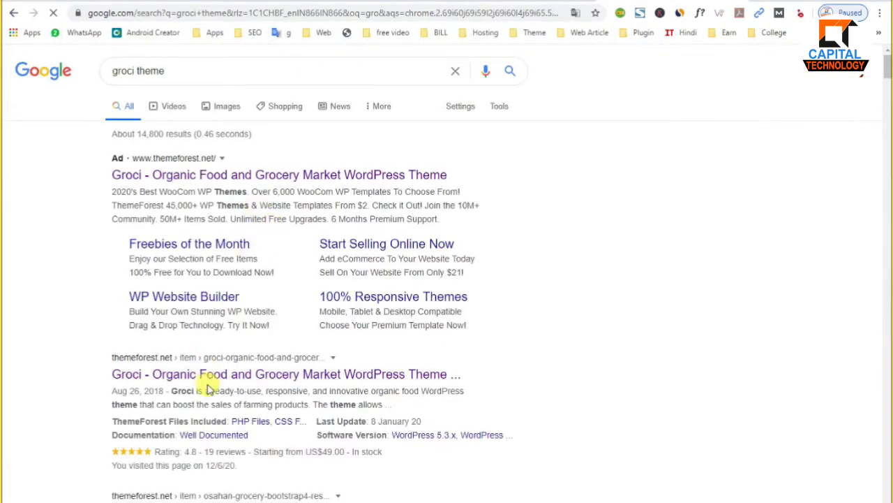
# Step: Open the Groci theme on ThemeForest and launch its Live Preview demo
pyautogui.click(213, 377)
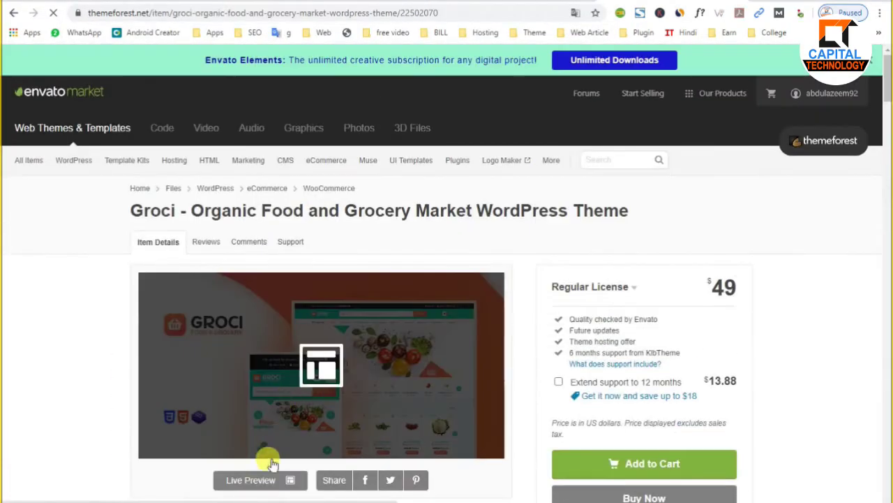
pyautogui.click(259, 479)
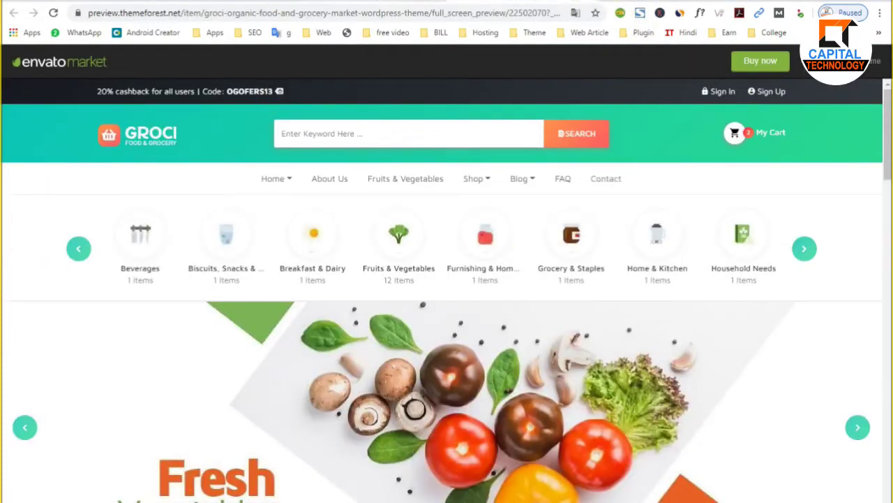
pyautogui.moveTo(89, 140); pyautogui.dragTo(184, 139)
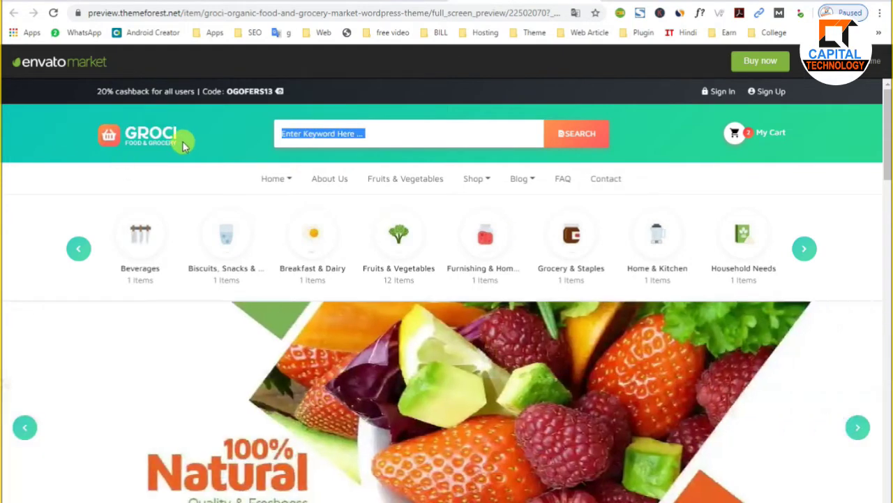
pyautogui.click(358, 120)
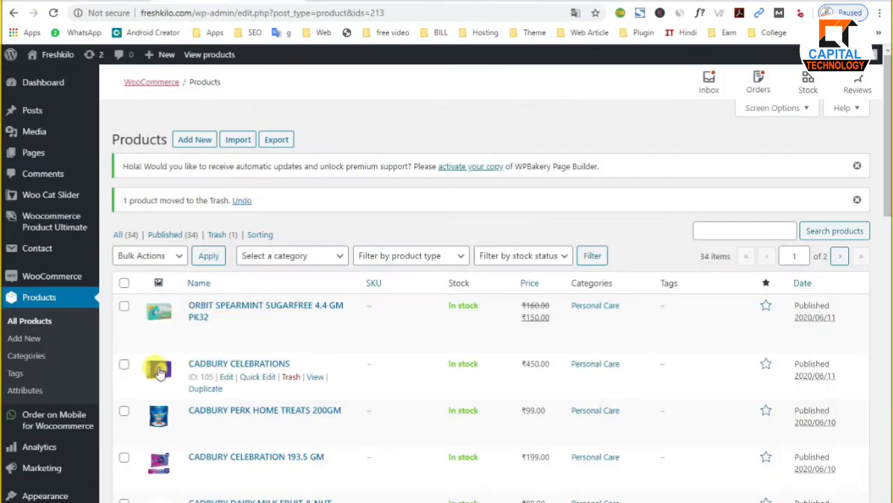
# Step: In Groci Theme Options, show Header Settings' Middle Header tab with search form and cart toggles
pyautogui.scroll(-1, 94, 356)
pyautogui.moveTo(61, 375)
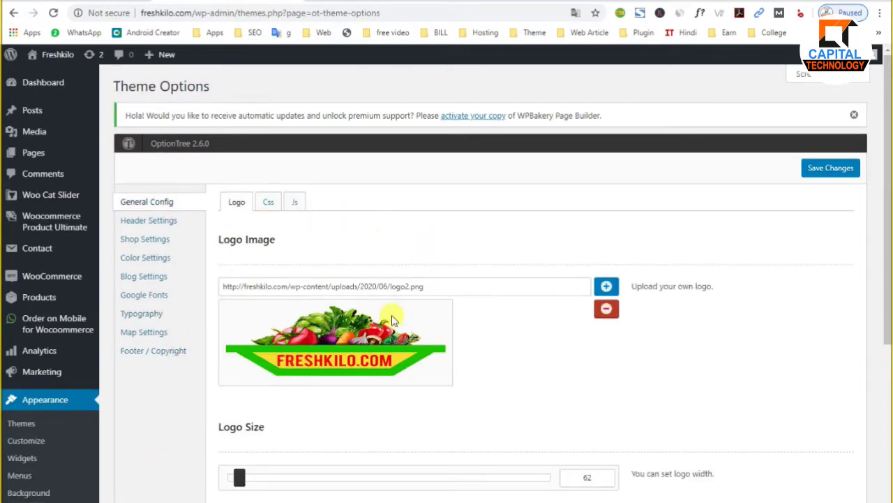
pyautogui.click(349, 286)
pyautogui.scroll(-3, 451, 328)
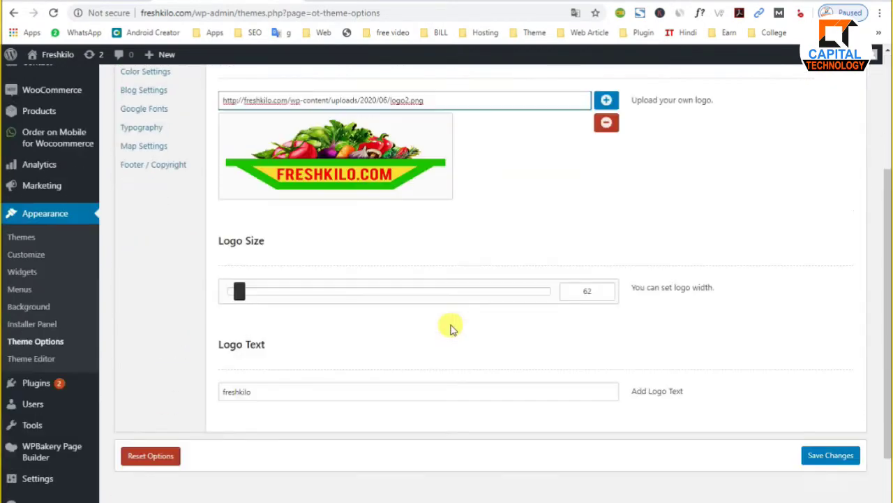
pyautogui.scroll(2, 450, 328)
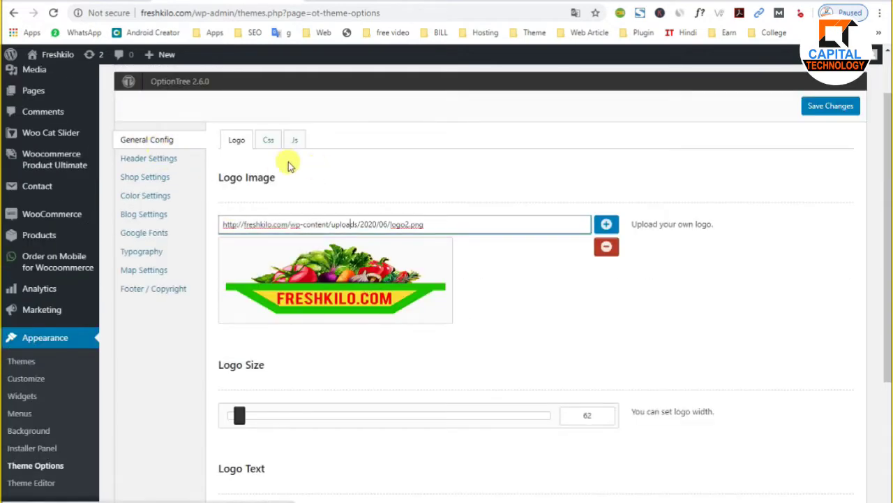
pyautogui.click(164, 161)
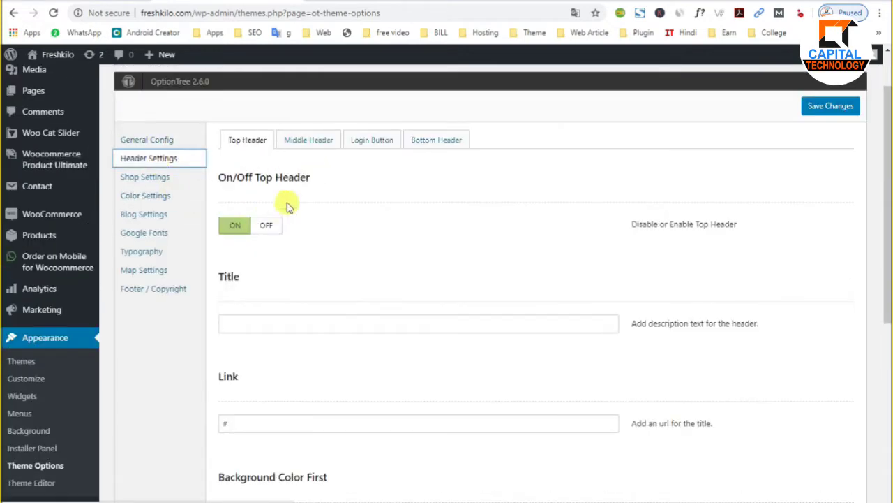
pyautogui.doubleClick(286, 180)
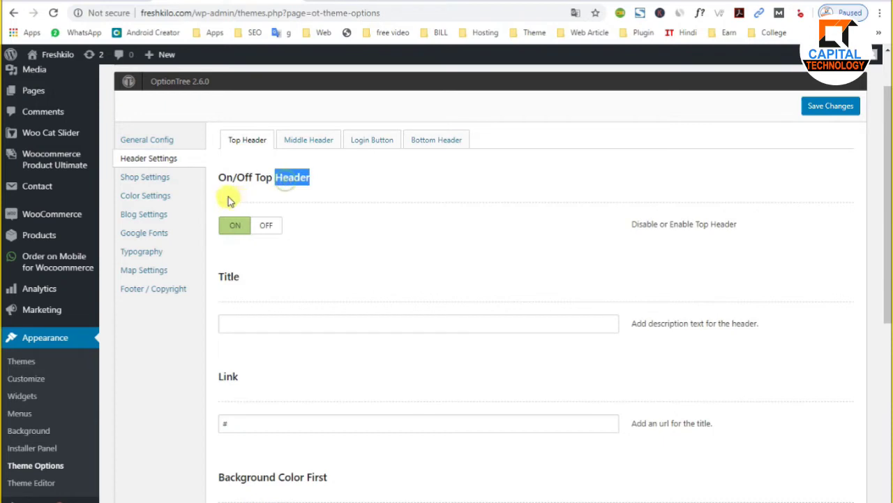
pyautogui.click(311, 143)
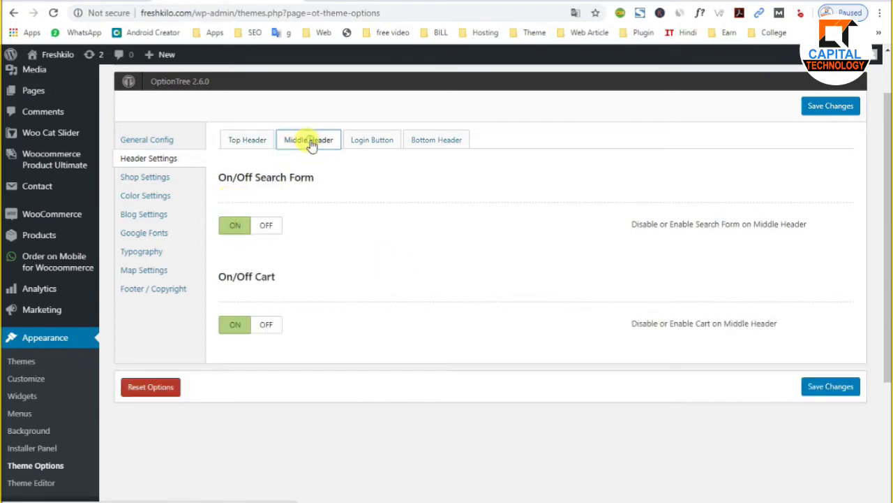
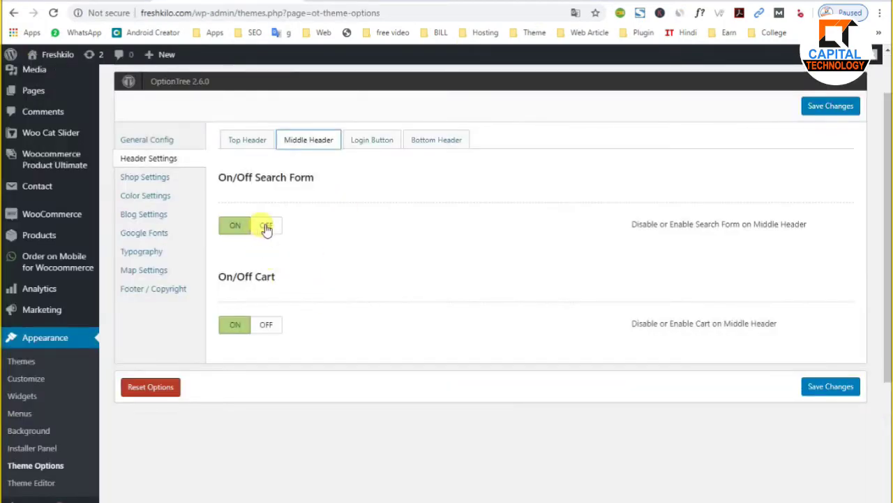
# Step: Switch off the Middle Header search form, then the cart, reloading the storefront after each
pyautogui.click(266, 226)
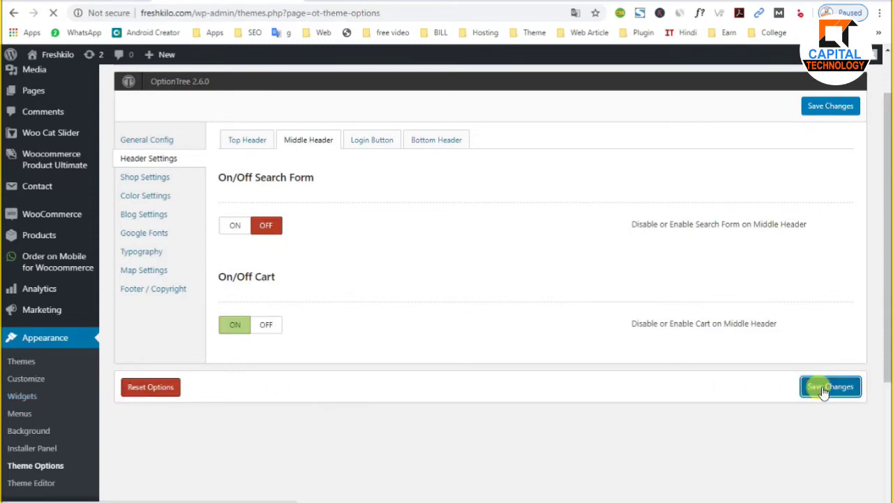
pyautogui.scroll(-3, 352, 349)
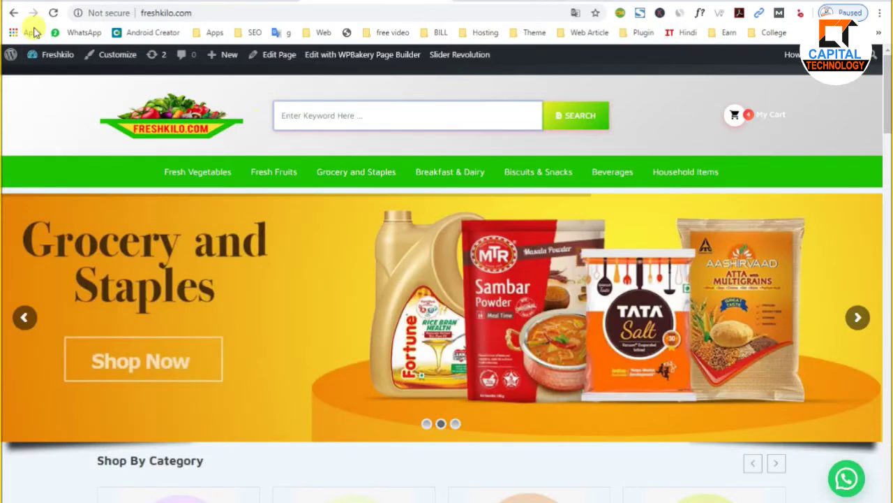
pyautogui.click(51, 14)
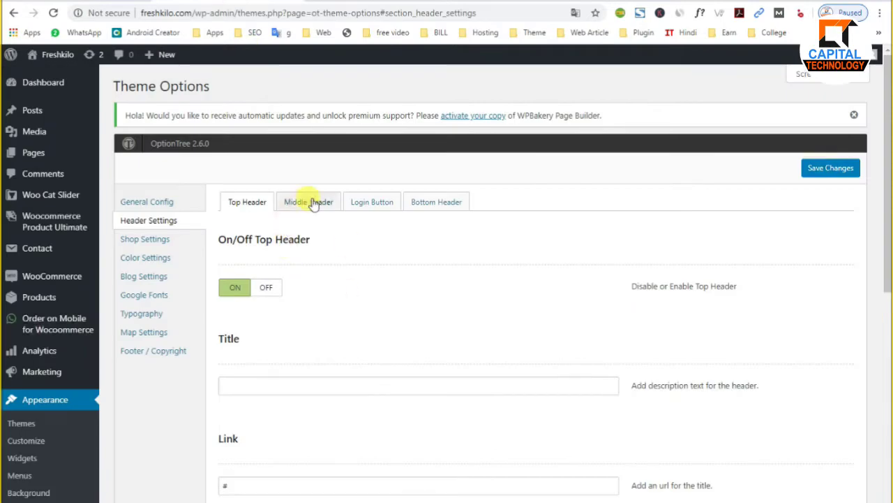
pyautogui.click(366, 202)
pyautogui.click(314, 202)
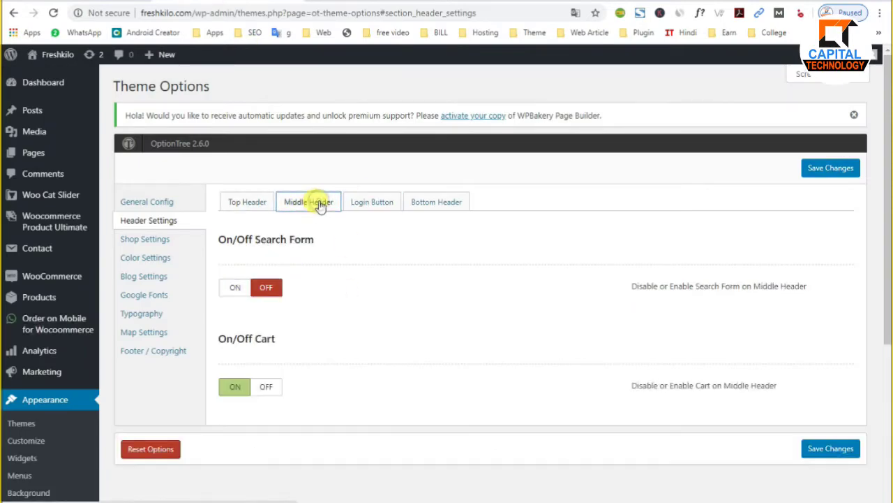
pyautogui.click(266, 388)
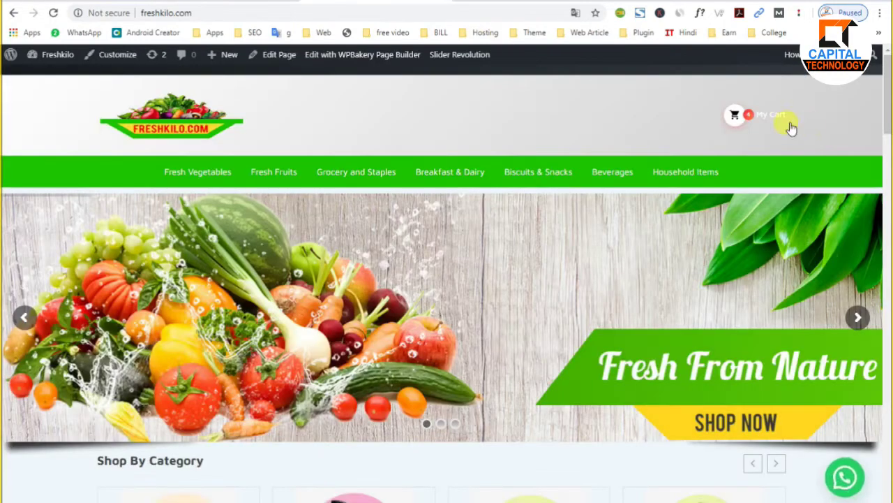
pyautogui.click(53, 13)
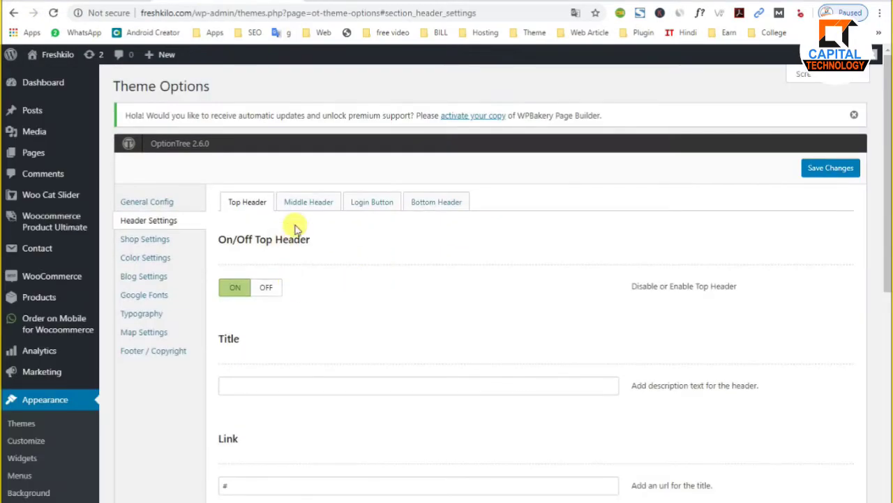
# Step: Turn the Middle Header search form and cart back on and save the theme options
pyautogui.click(301, 203)
pyautogui.click(235, 287)
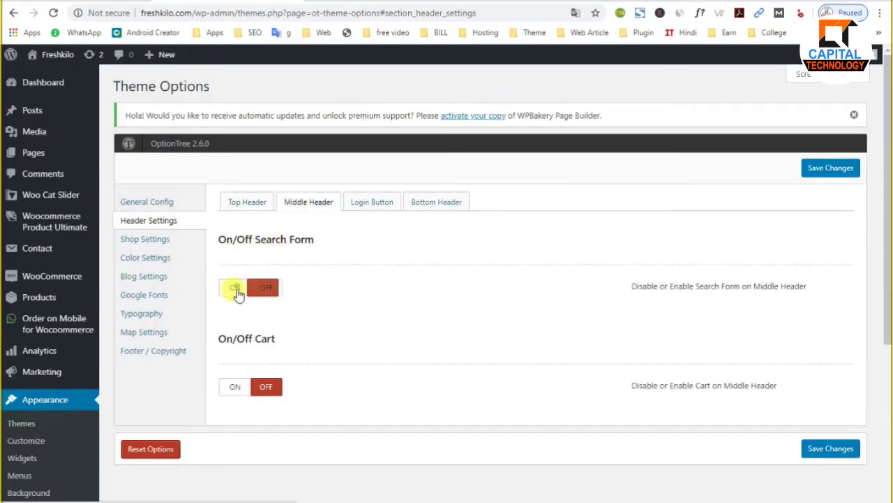
pyautogui.click(237, 388)
pyautogui.click(830, 450)
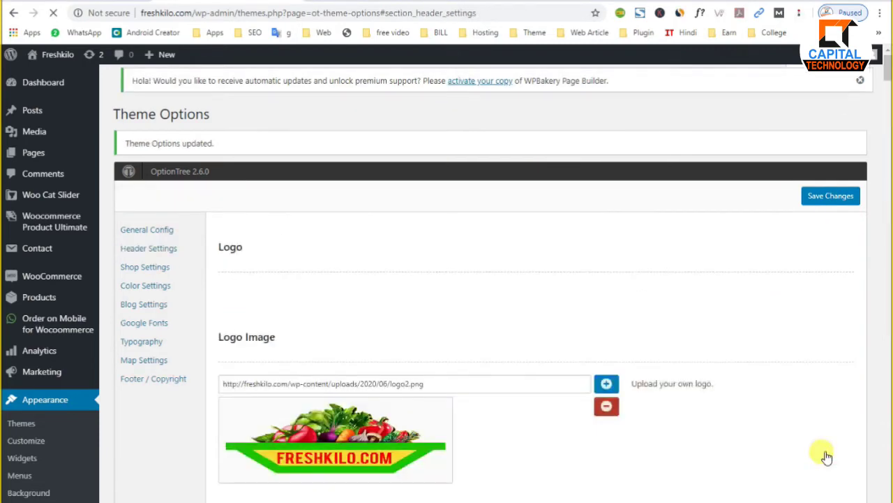
# Step: View the Bottom Header colour options, then go to the theme's Shop Settings
pyautogui.click(424, 239)
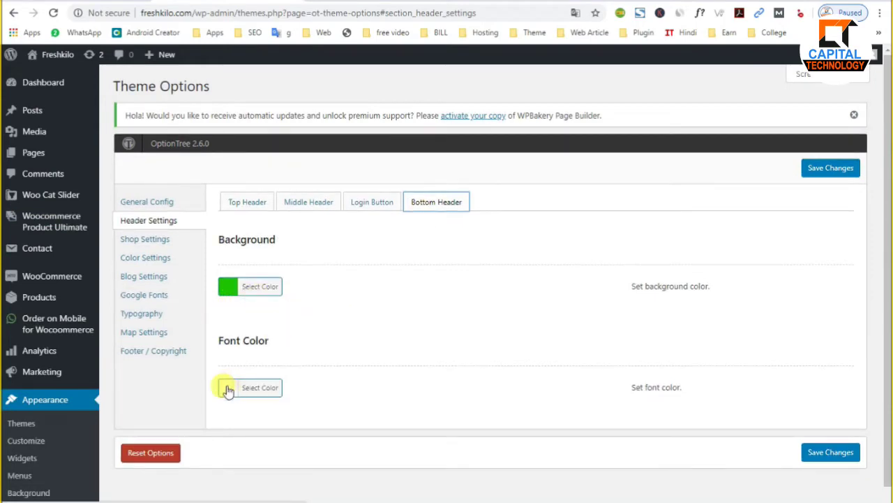
pyautogui.click(145, 241)
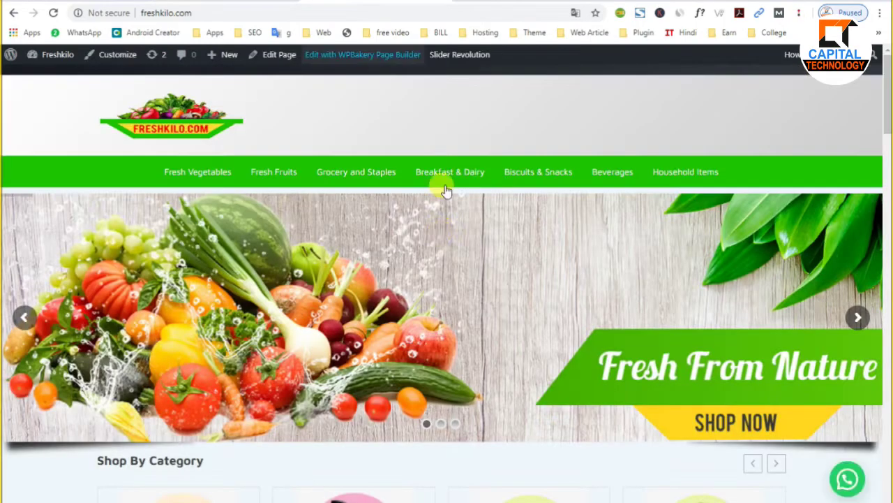
pyautogui.scroll(-5, 439, 233)
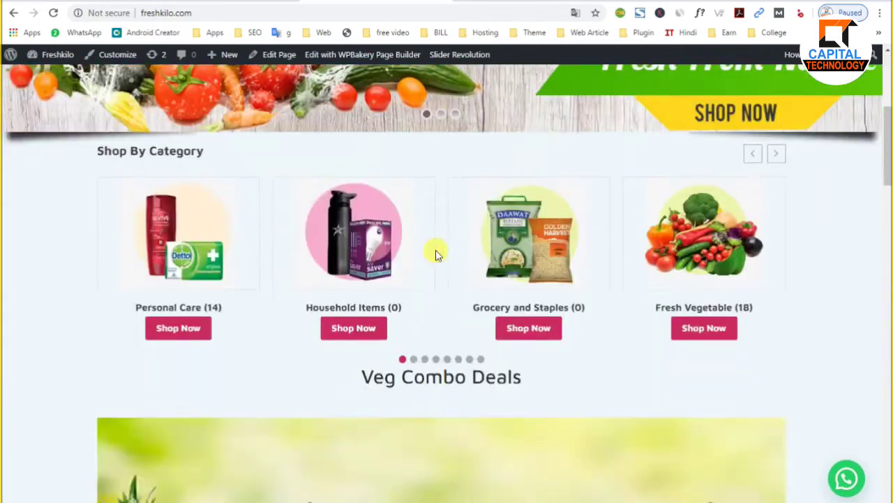
pyautogui.scroll(5, 437, 253)
# Step: Browse the Fresh Fruits category page, then return to the Shop Settings tab
pyautogui.rightClick(272, 175)
pyautogui.click(274, 173)
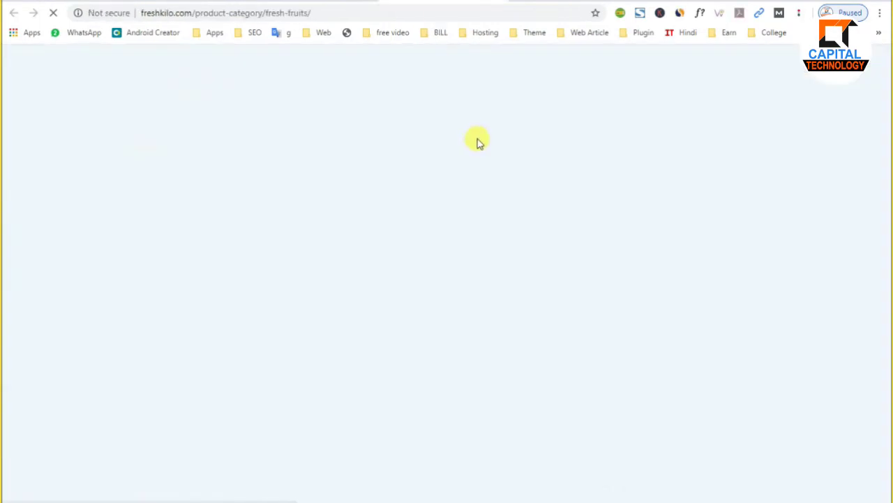
pyautogui.scroll(-3, 443, 289)
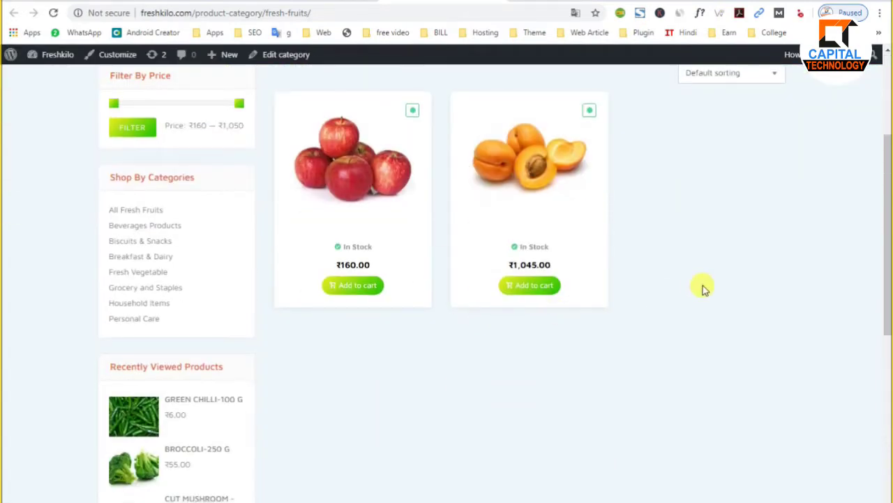
pyautogui.scroll(1, 285, 243)
pyautogui.scroll(2, 285, 244)
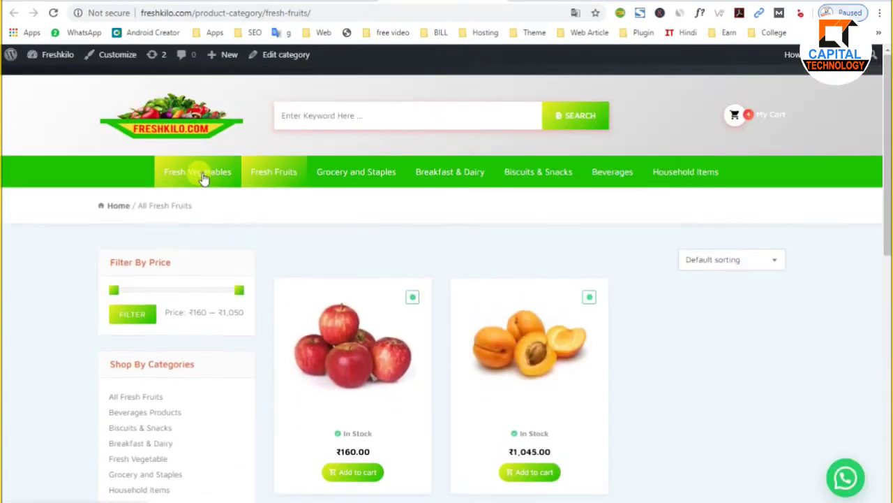
pyautogui.scroll(-2, 132, 249)
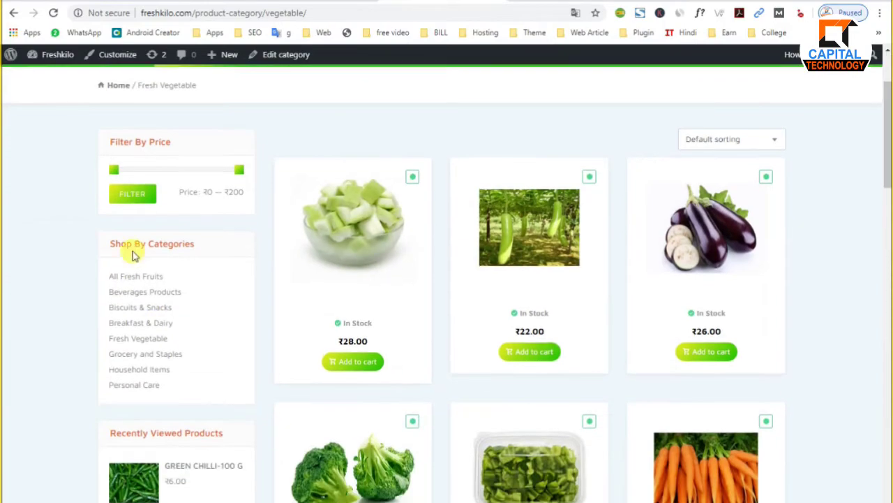
pyautogui.scroll(-4, 160, 289)
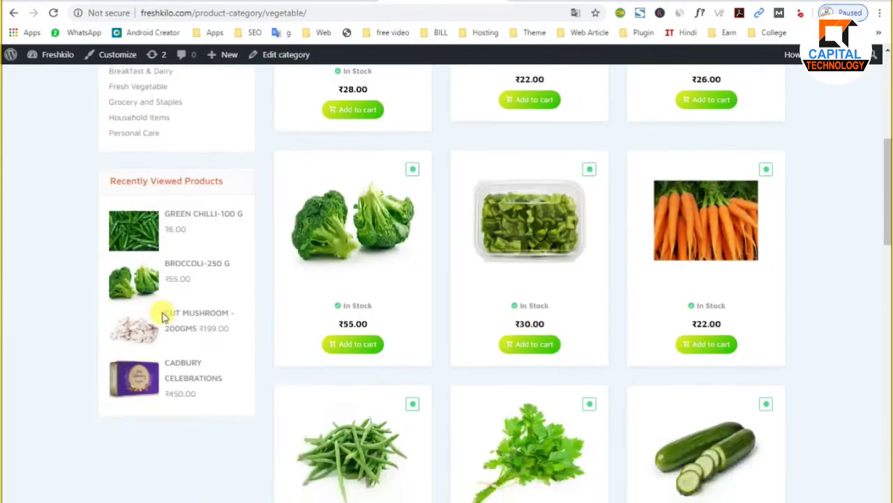
pyautogui.scroll(3, 164, 314)
pyautogui.click(292, 2)
pyautogui.click(257, 2)
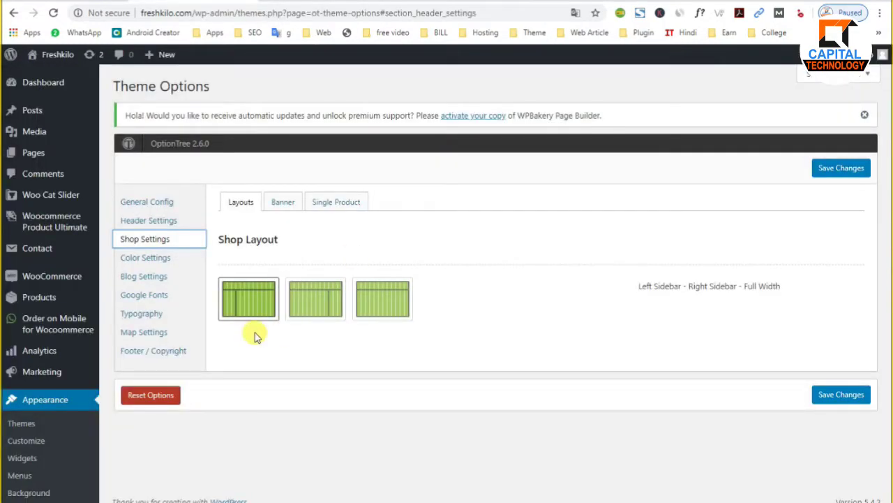
# Step: Save the Full Width shop layout and preview it on the storefront
pyautogui.click(392, 310)
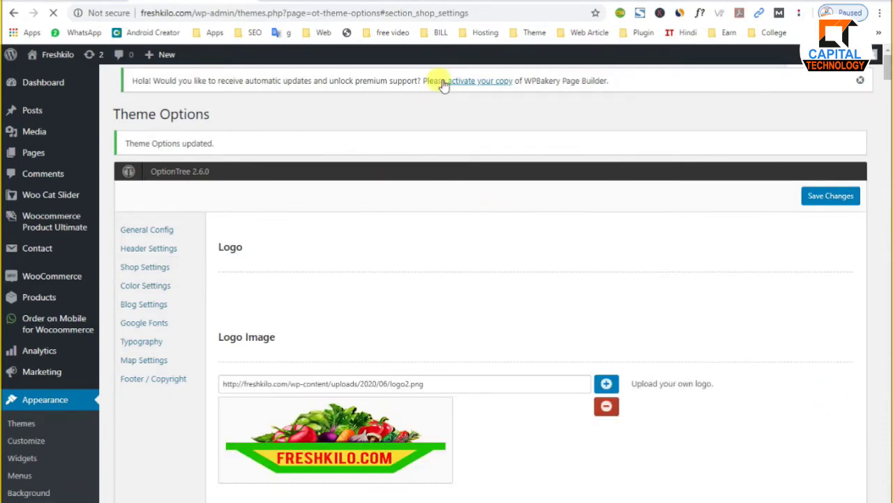
pyautogui.click(70, 3)
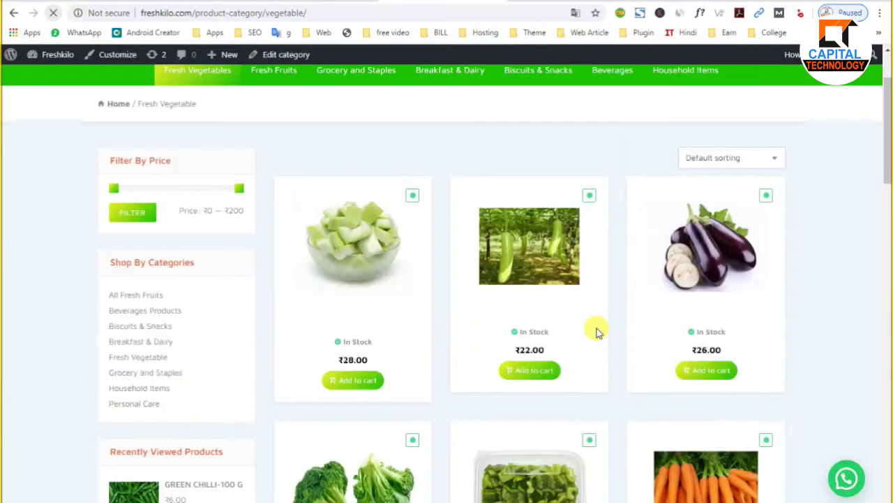
pyautogui.scroll(-1, 762, 366)
pyautogui.scroll(-4, 761, 368)
pyautogui.scroll(6, 759, 368)
pyautogui.hotkey('ctrl', 'Tab')
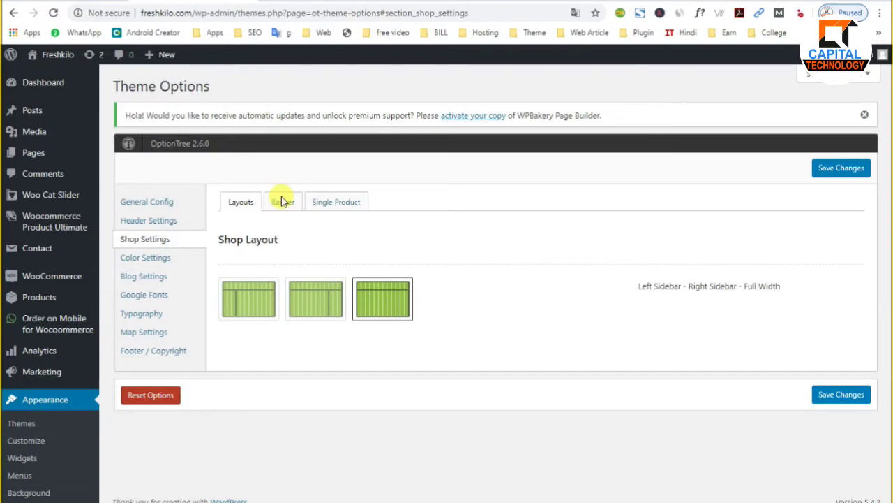
# Step: Preview a saved Right Sidebar layout on Fresh Vegetables, then save Left Sidebar instead
pyautogui.click(311, 307)
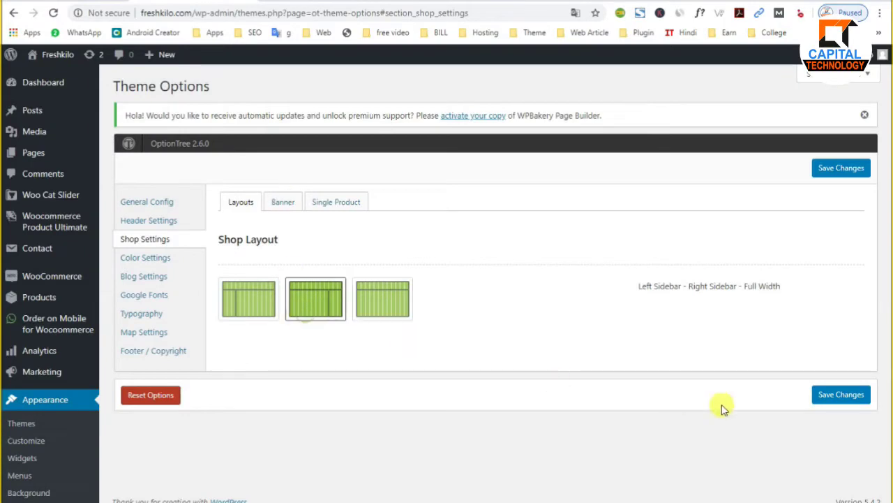
pyautogui.click(836, 395)
pyautogui.hotkey('ctrl', 'Tab')
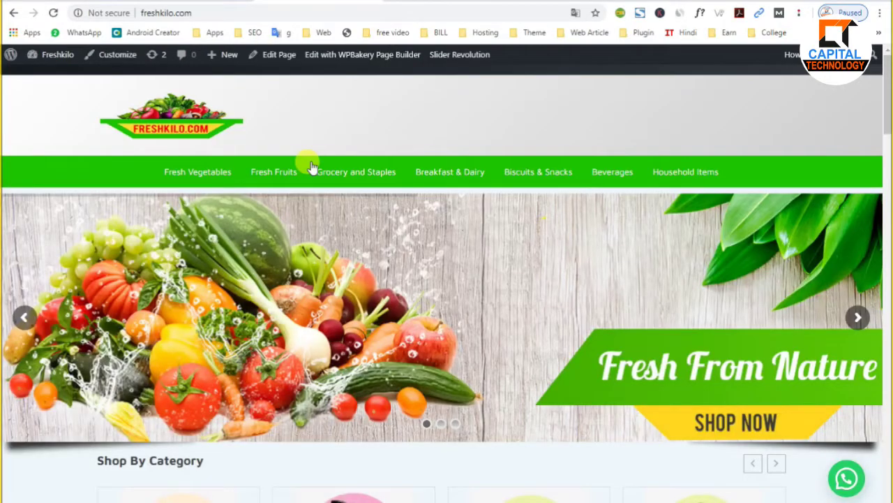
pyautogui.click(53, 12)
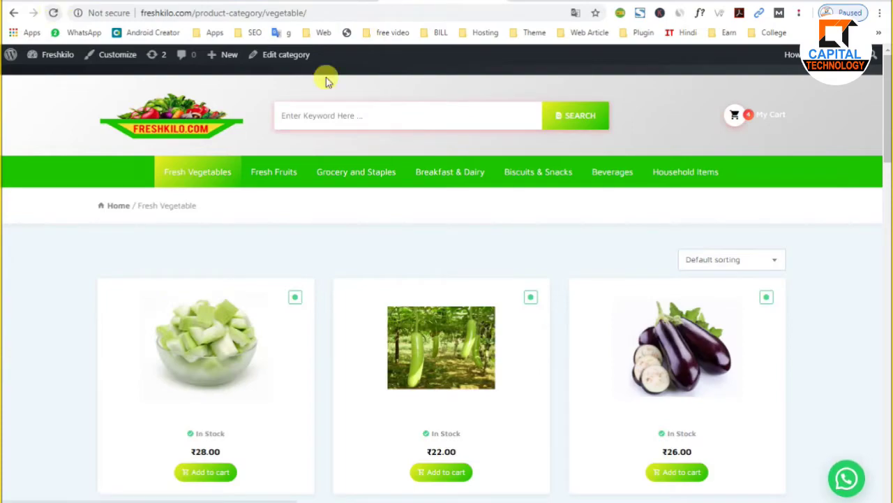
pyautogui.scroll(-6, 671, 383)
pyautogui.scroll(-2, 671, 383)
pyautogui.scroll(7, 670, 385)
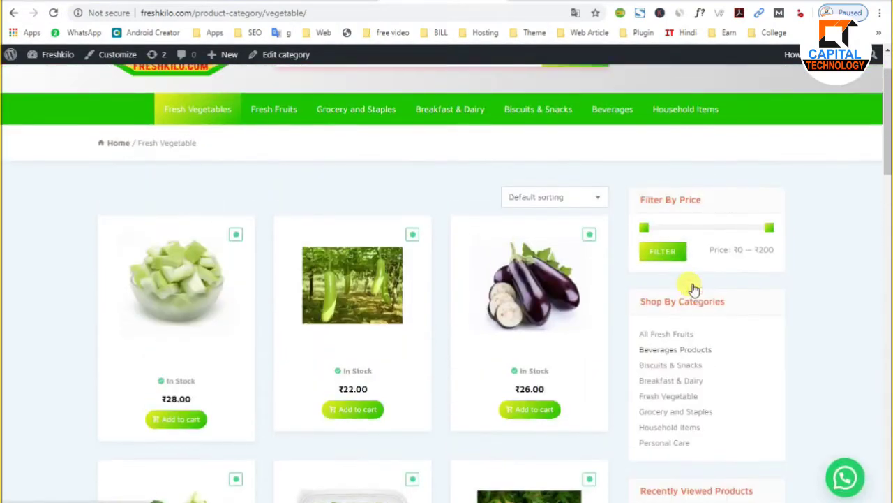
pyautogui.scroll(-3, 695, 289)
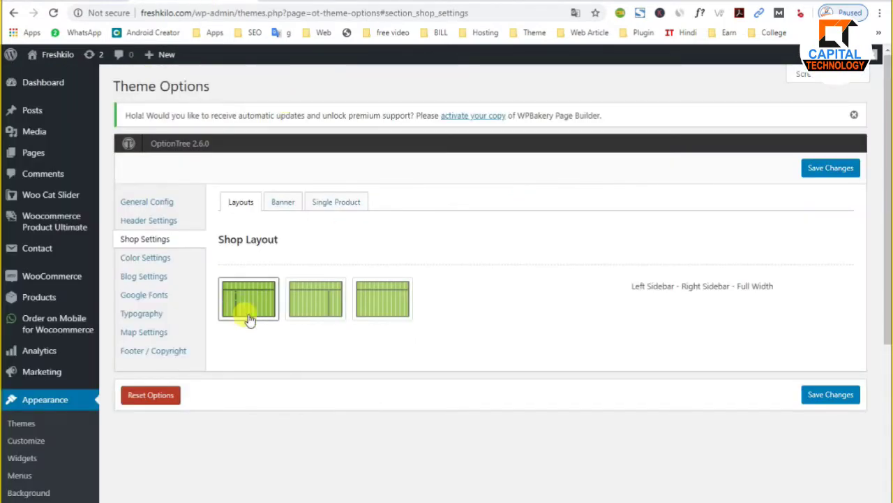
pyautogui.click(817, 395)
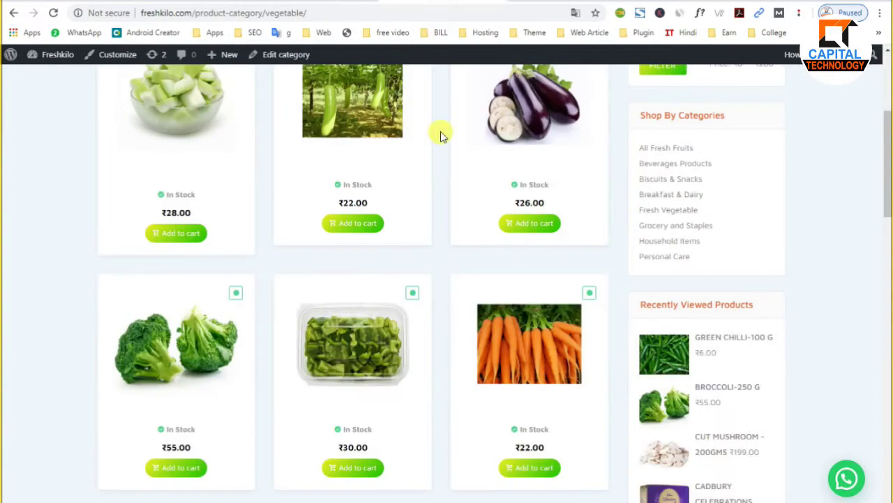
pyautogui.scroll(4, 462, 289)
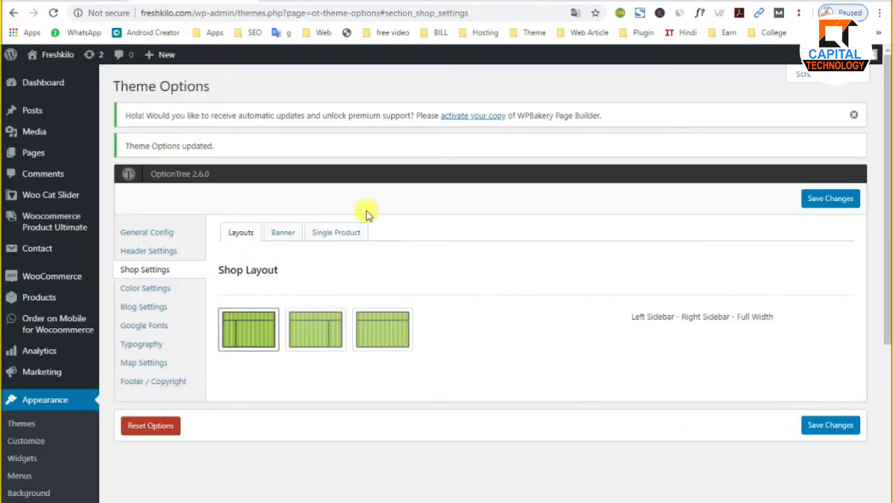
# Step: On the Banner tab, insert banner.png from the Media Library as the Ads Image and save
pyautogui.click(282, 231)
pyautogui.scroll(-1, 602, 333)
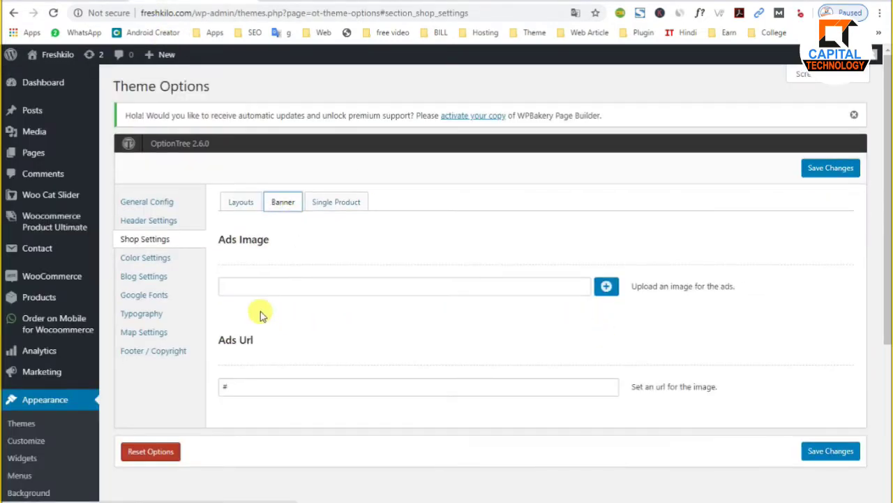
pyautogui.click(606, 286)
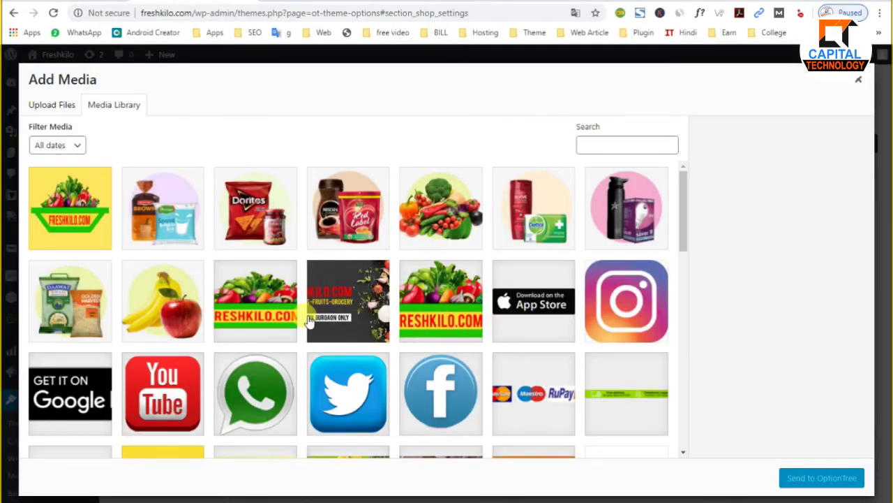
pyautogui.click(46, 106)
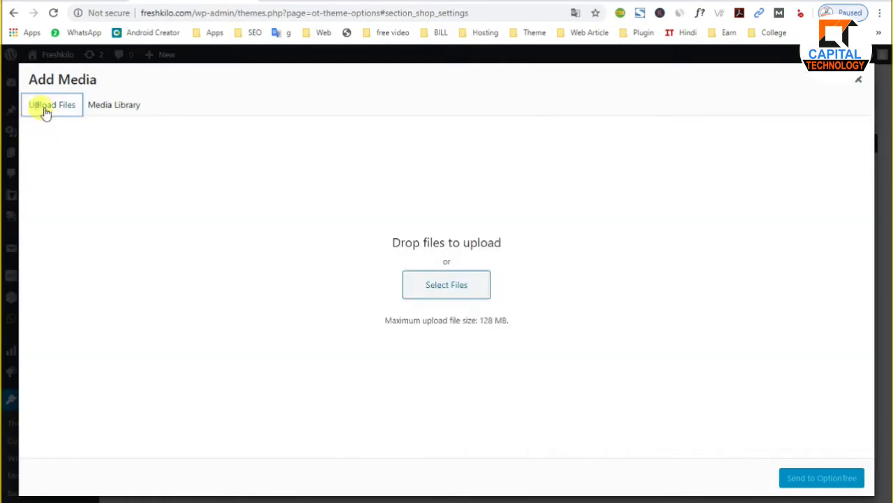
pyautogui.click(447, 286)
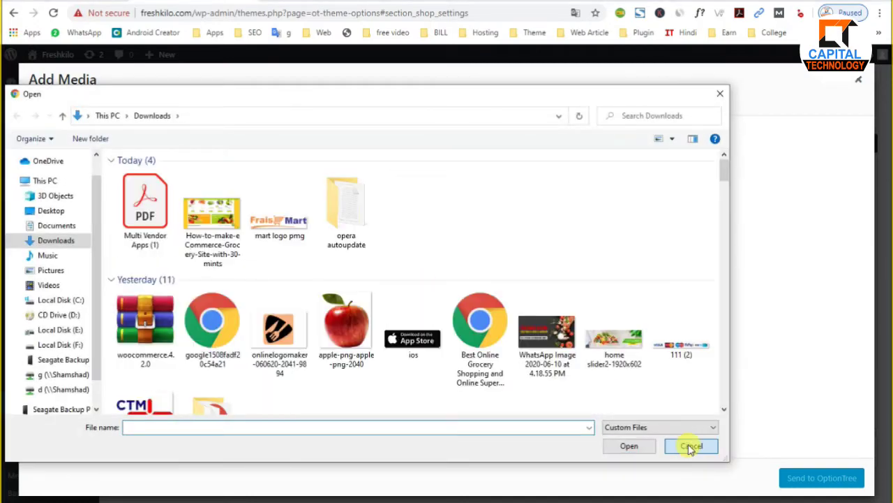
pyautogui.click(681, 440)
pyautogui.click(115, 108)
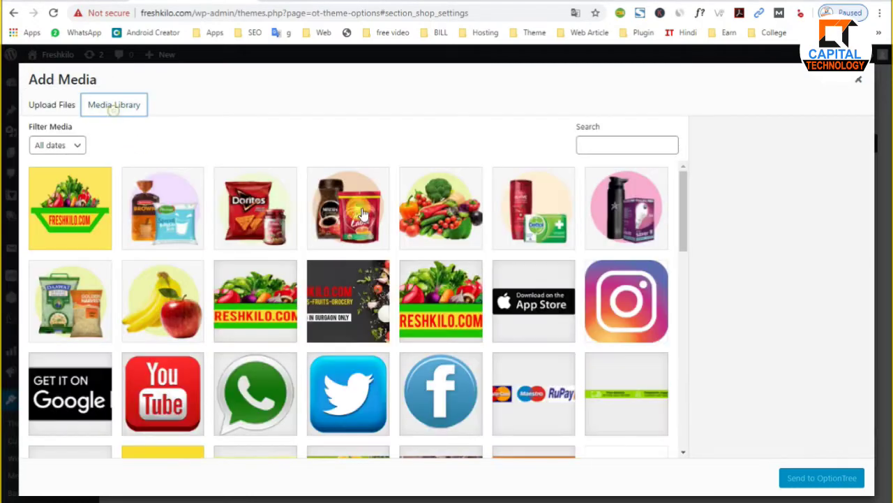
pyautogui.click(524, 315)
pyautogui.click(609, 397)
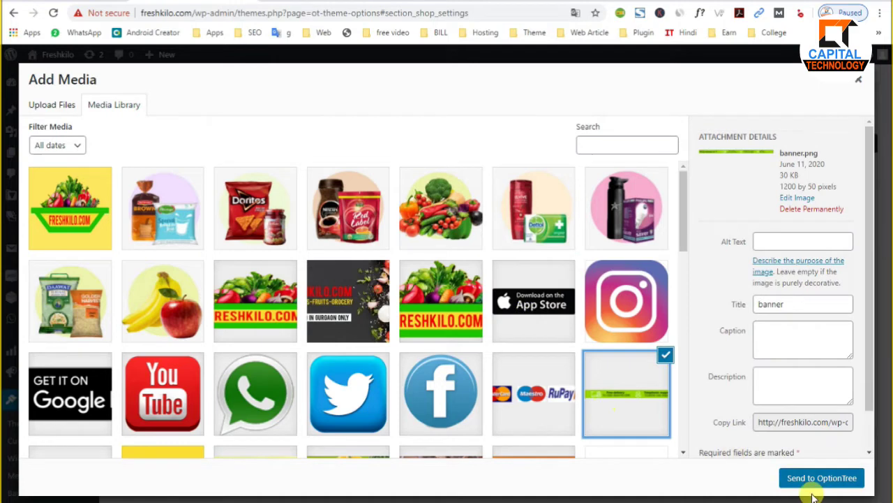
pyautogui.click(794, 479)
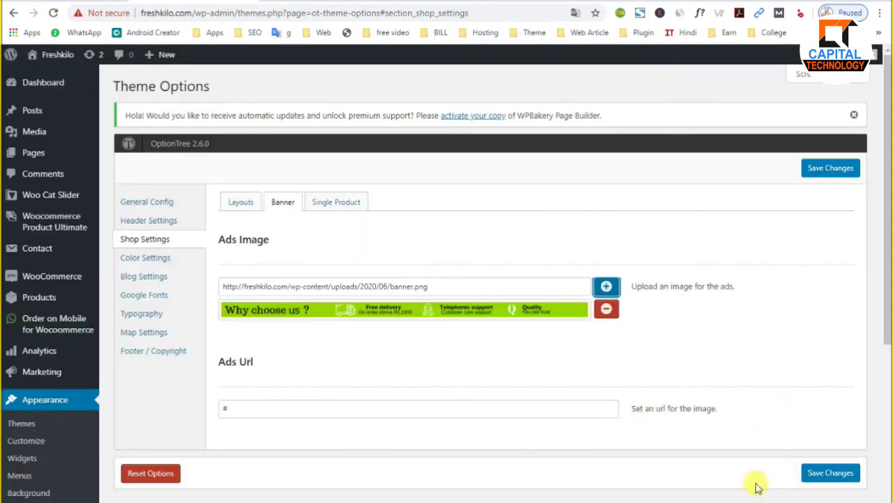
pyautogui.click(820, 479)
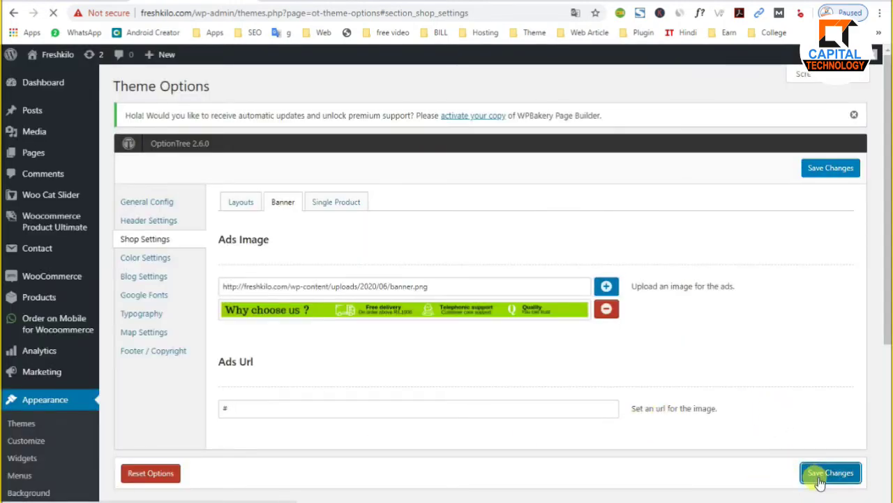
pyautogui.scroll(-3, 580, 379)
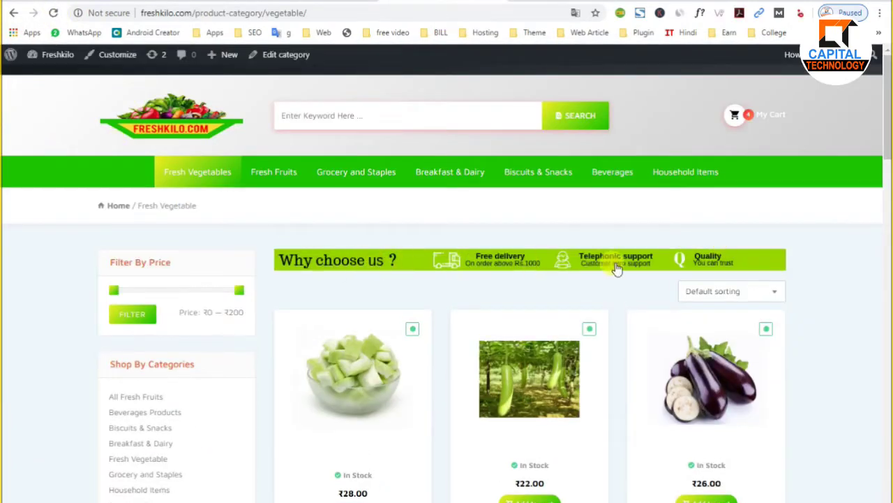
pyautogui.scroll(-2, 498, 294)
pyautogui.scroll(1, 482, 265)
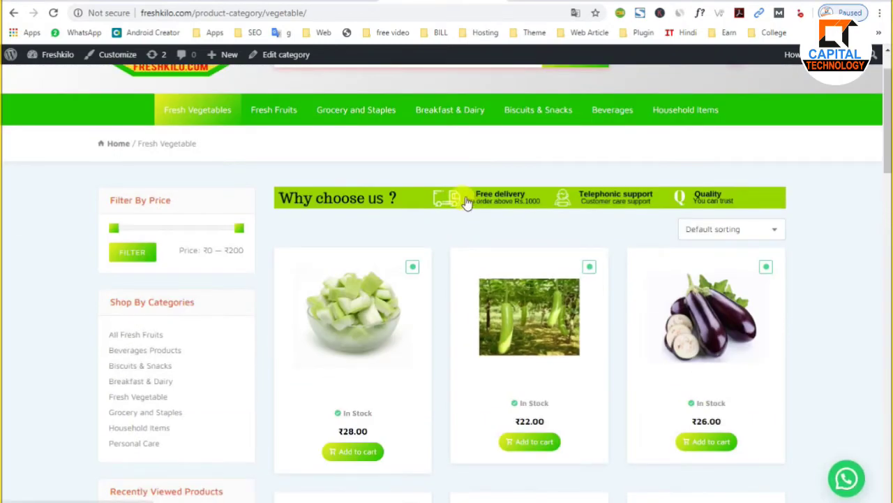
pyautogui.click(400, 202)
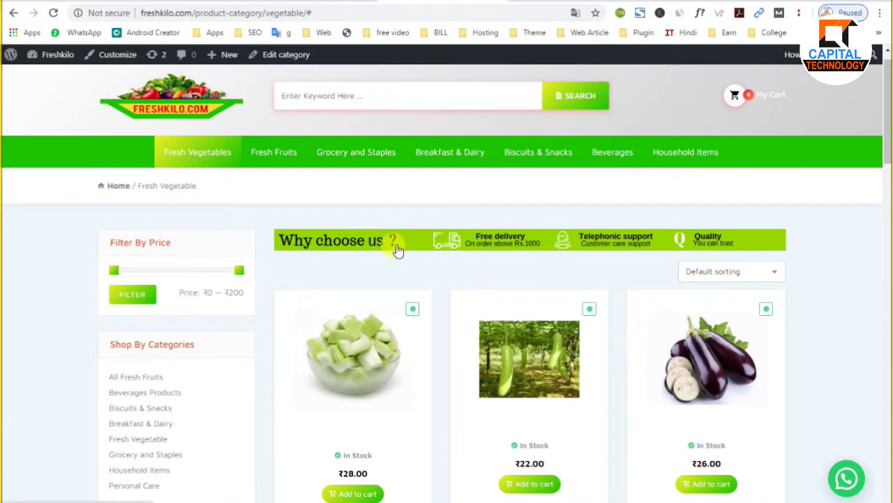
pyautogui.scroll(-1, 425, 325)
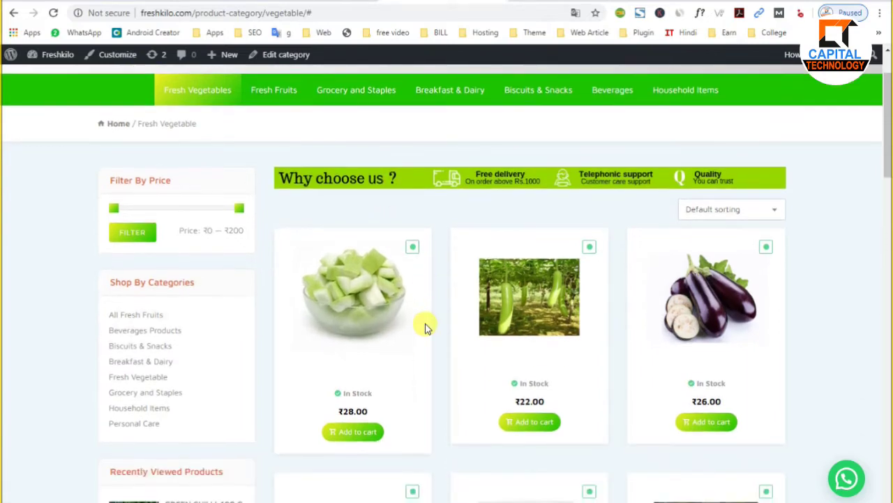
pyautogui.scroll(1, 336, 275)
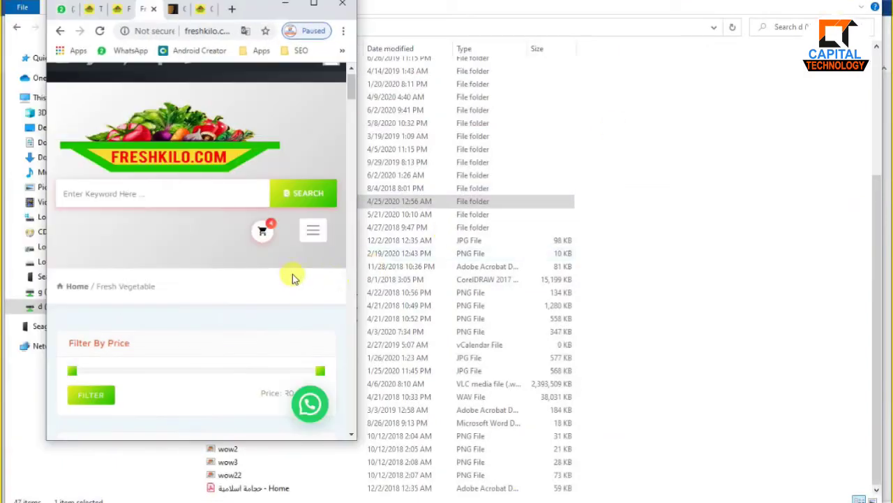
pyautogui.scroll(-12, 200, 263)
pyautogui.scroll(-15, 198, 266)
pyautogui.scroll(-15, 199, 265)
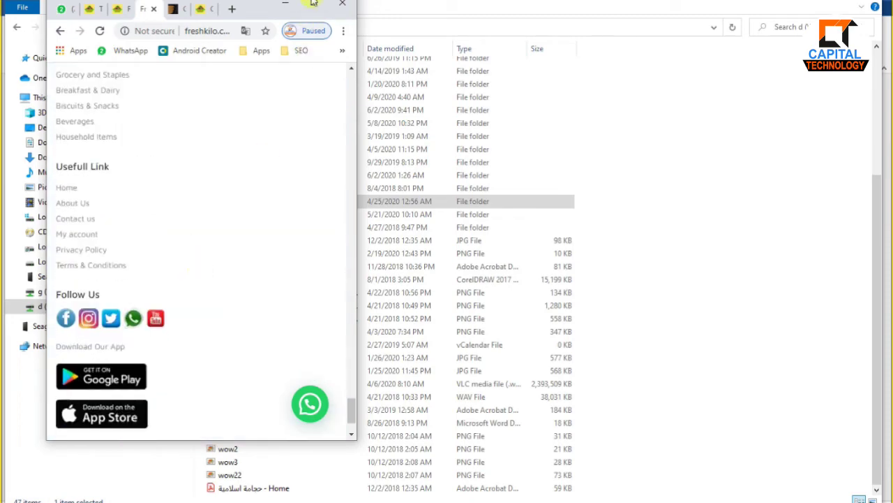
pyautogui.click(314, 4)
pyautogui.scroll(10, 462, 235)
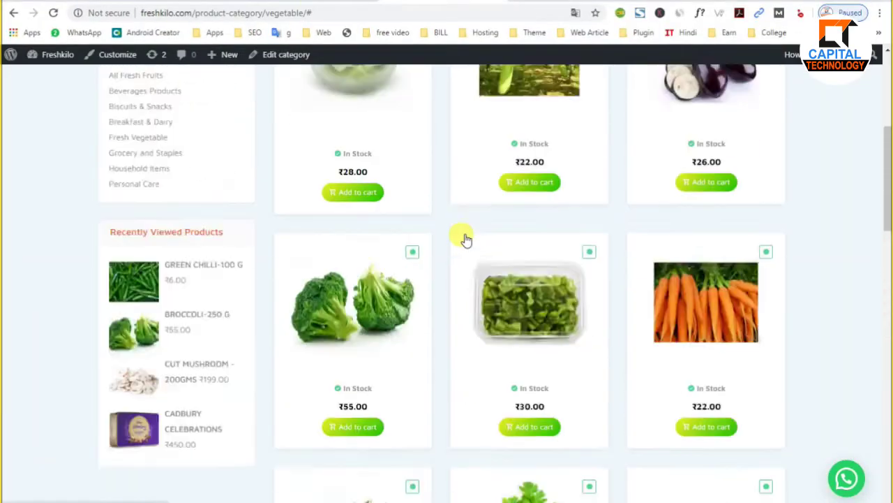
pyautogui.scroll(6, 466, 239)
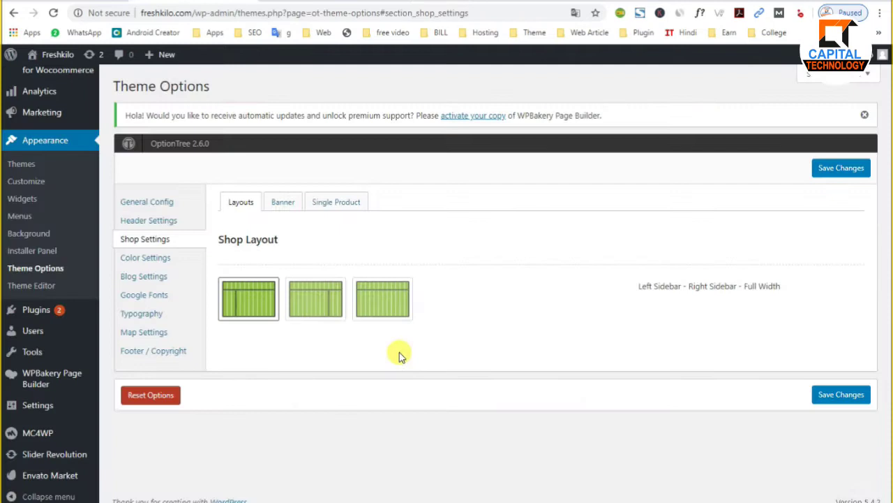
# Step: Remove the Ads Image banner on the Banner tab and confirm the removal
pyautogui.click(287, 206)
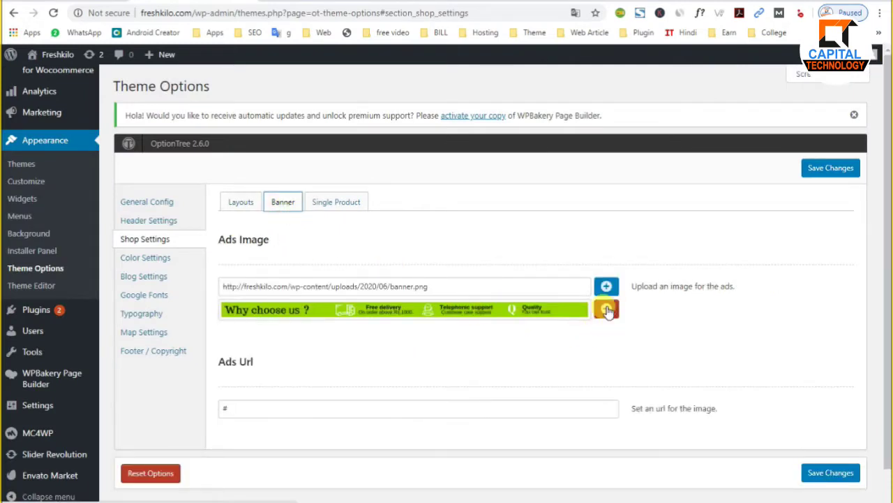
pyautogui.click(604, 309)
pyautogui.click(507, 84)
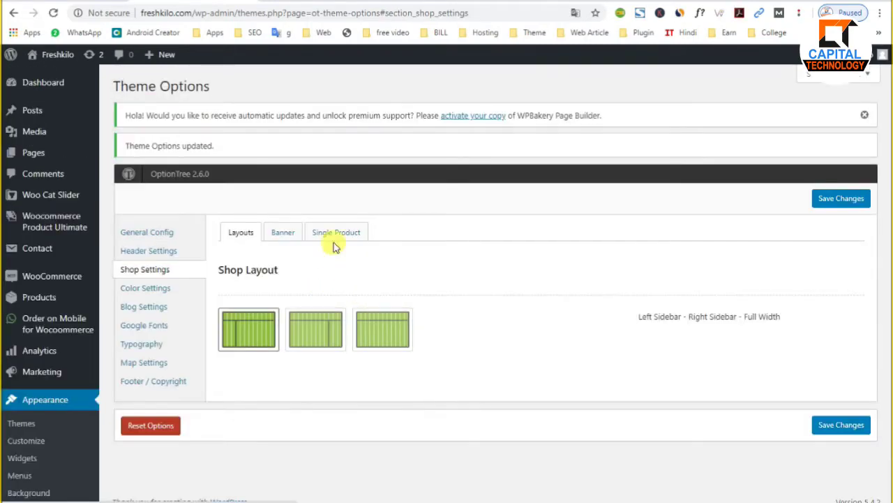
# Step: In Single Product settings, review the featured box title and add a new blank featured box
pyautogui.click(333, 232)
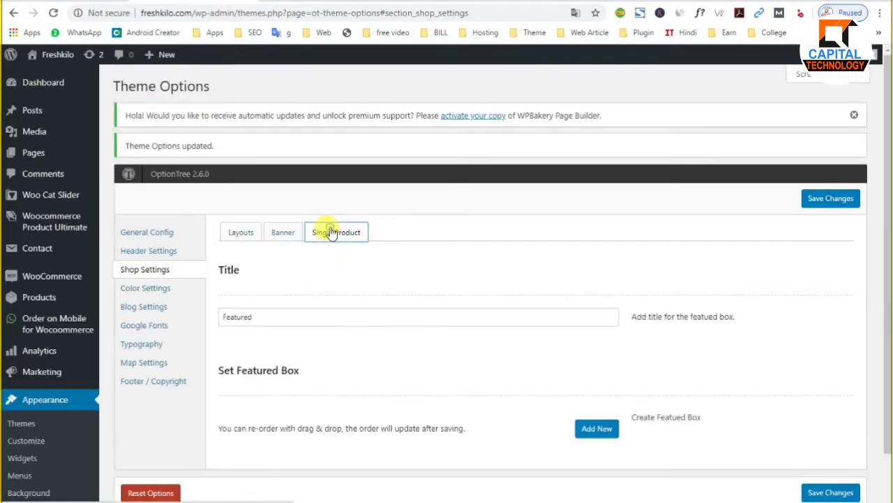
pyautogui.click(285, 317)
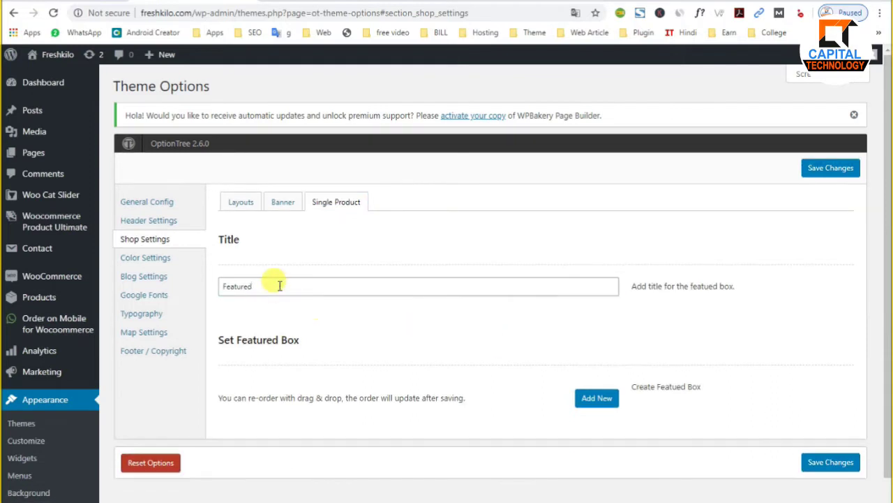
pyautogui.moveTo(289, 286); pyautogui.dragTo(193, 281)
pyautogui.click(313, 299)
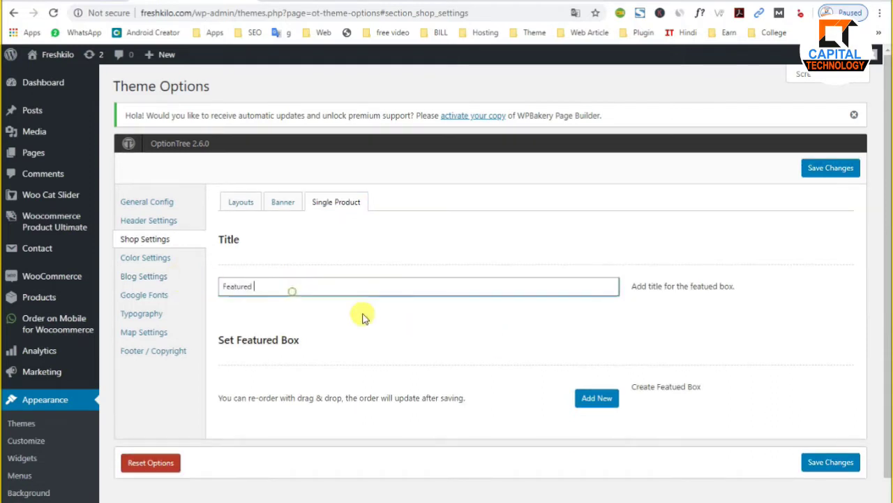
pyautogui.scroll(-1, 374, 321)
pyautogui.click(593, 377)
pyautogui.scroll(-4, 591, 377)
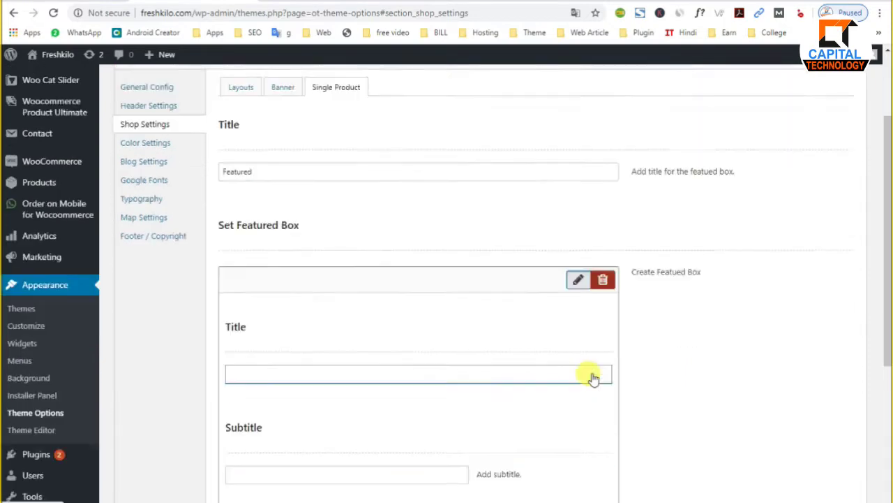
pyautogui.scroll(-1, 635, 376)
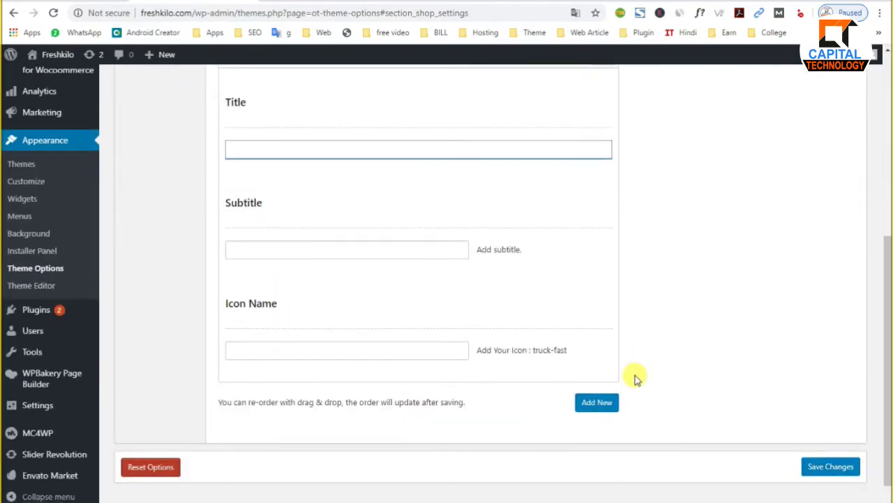
pyautogui.scroll(3, 634, 375)
pyautogui.scroll(4, 728, 277)
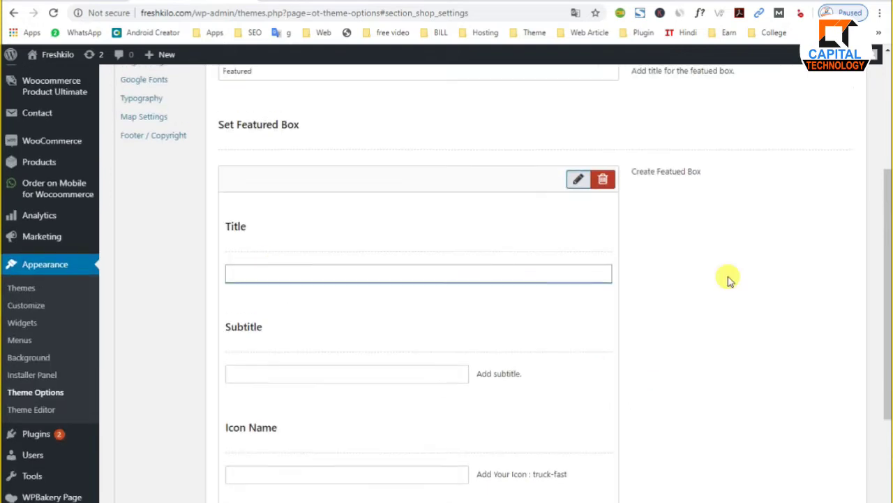
pyautogui.click(154, 171)
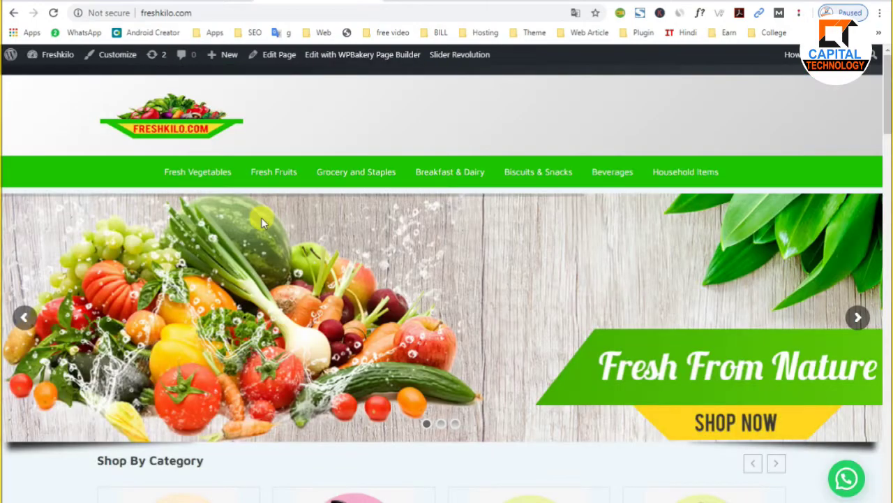
# Step: Show the Second Color gradient settings, check the Fresh Vegetables storefront tab, and return
pyautogui.scroll(-12, 74, 275)
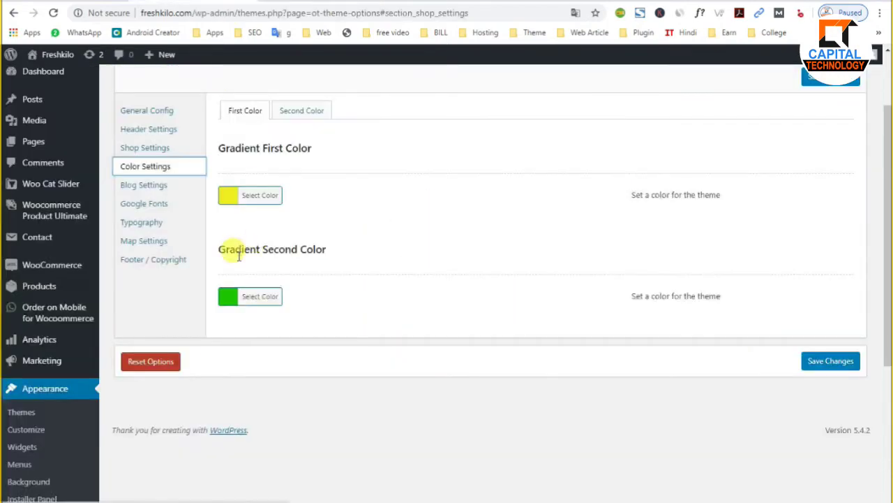
pyautogui.click(296, 111)
pyautogui.click(459, 4)
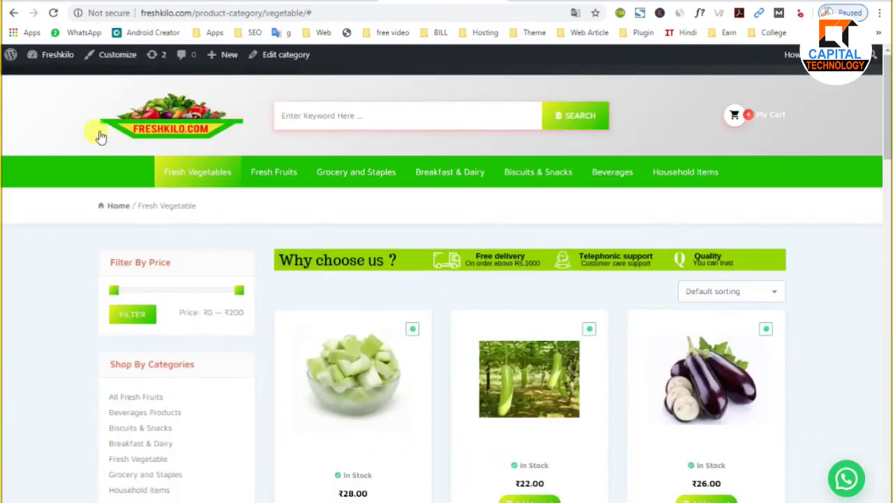
pyautogui.scroll(-3, 884, 379)
pyautogui.scroll(3, 758, 356)
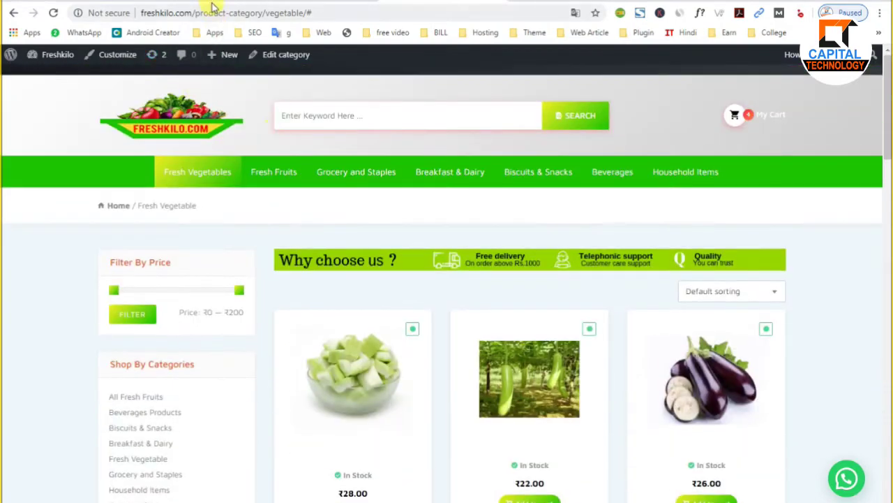
pyautogui.click(213, 3)
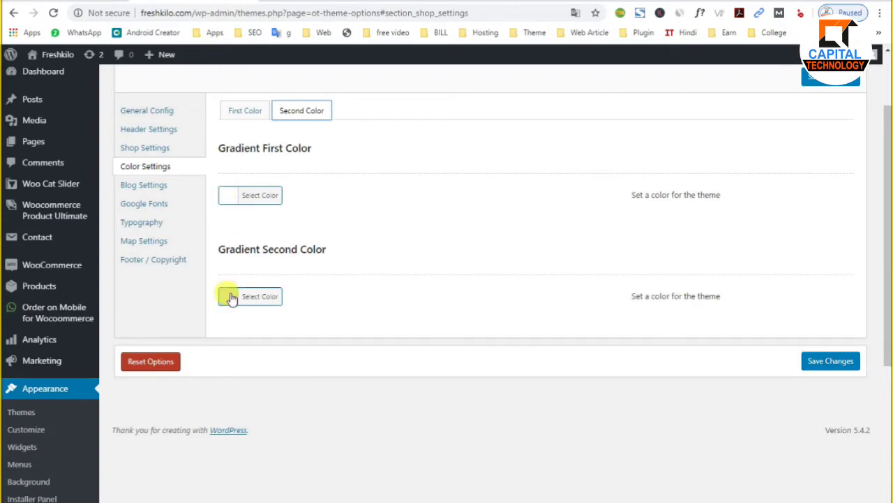
# Step: Open and close both gradient colour pickers, then view the blog layout settings
pyautogui.click(229, 196)
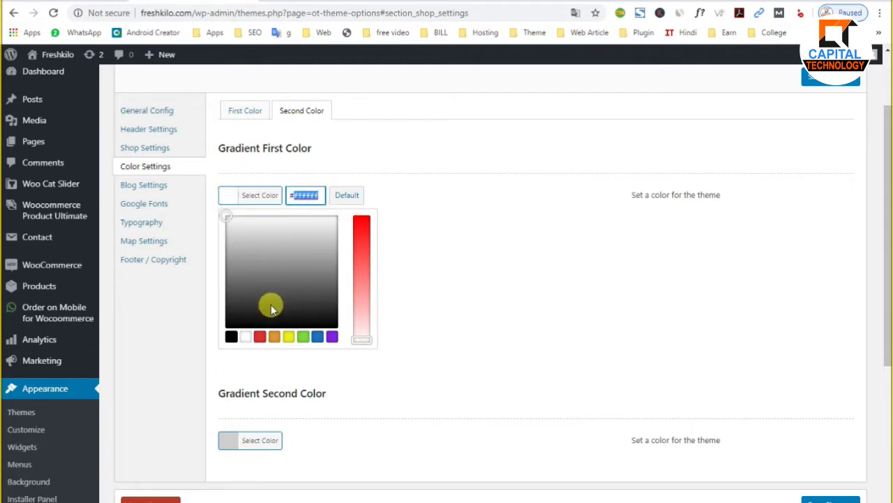
pyautogui.click(513, 323)
pyautogui.click(228, 297)
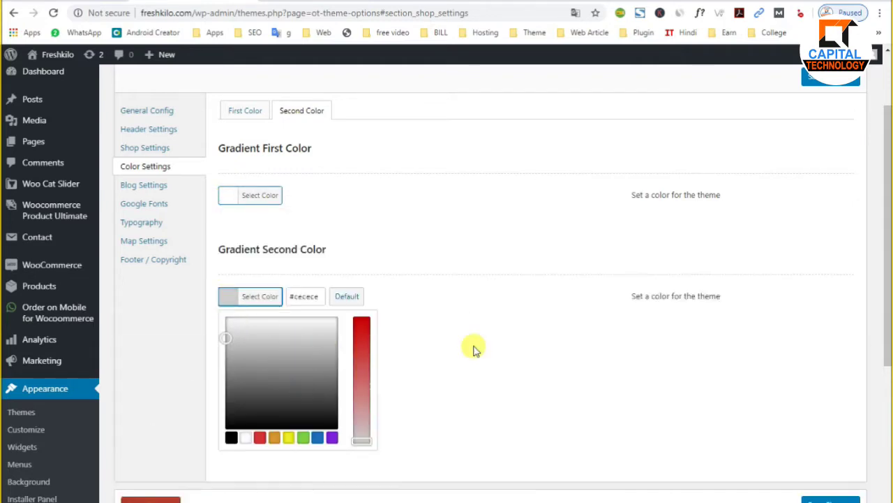
pyautogui.click(501, 335)
pyautogui.click(145, 184)
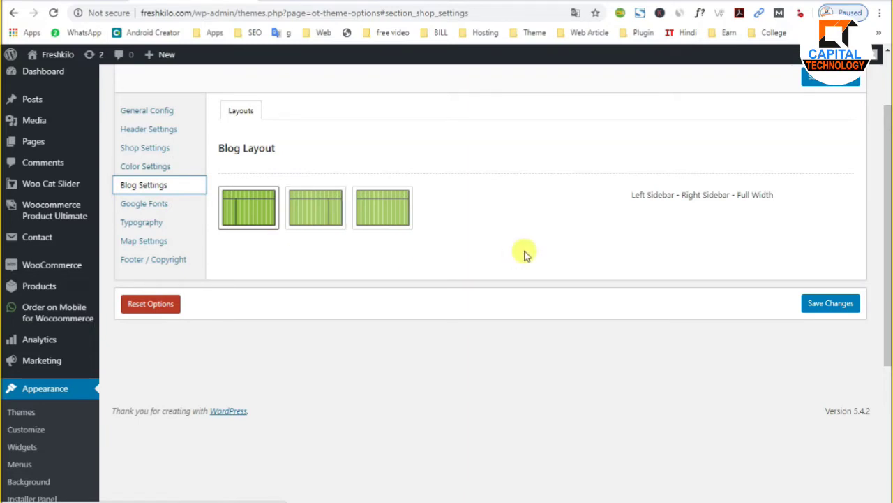
# Step: Look over the Google Fonts and Typography settings pages
pyautogui.click(159, 208)
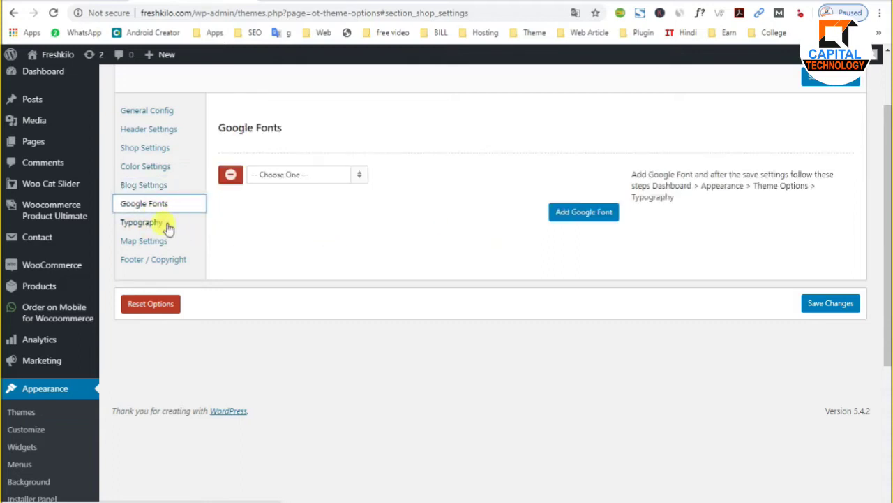
pyautogui.click(166, 223)
pyautogui.click(141, 205)
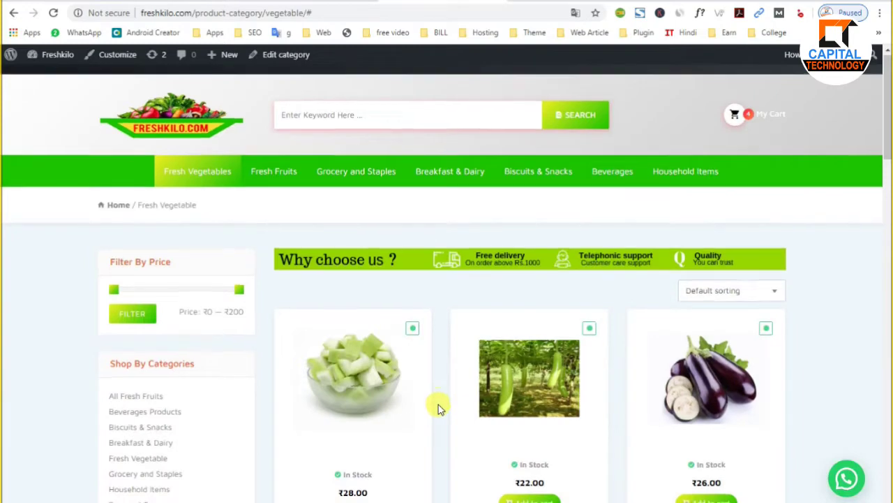
pyautogui.scroll(-3, 438, 405)
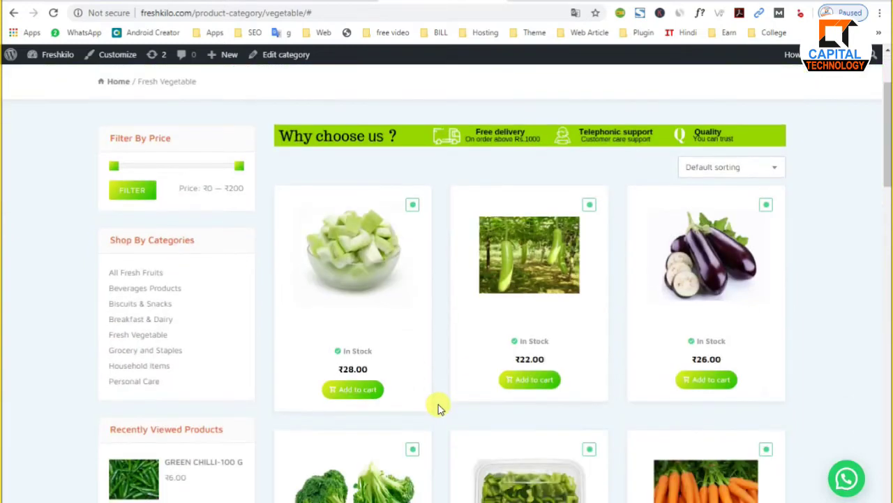
pyautogui.hotkey('alt', 'Left')
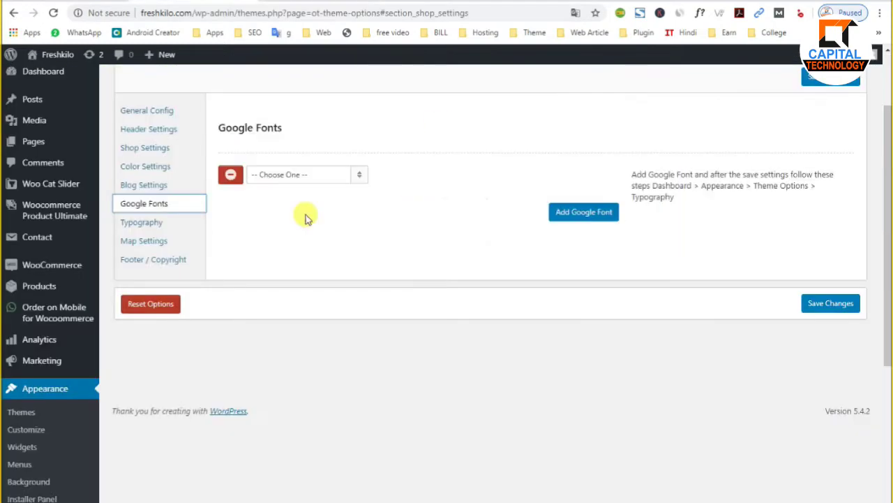
# Step: Step through the H1, H2, H4, H5 and paragraph typography tabs, then the Map API key setting
pyautogui.click(143, 224)
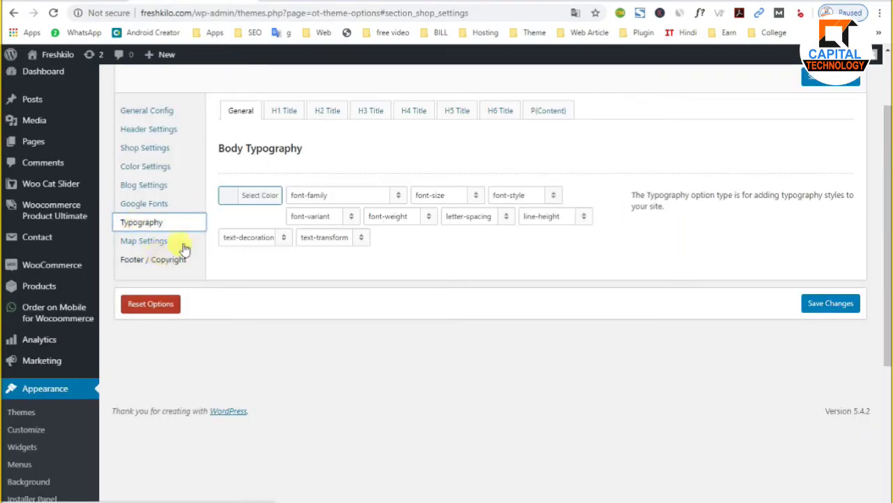
pyautogui.click(284, 112)
pyautogui.click(327, 111)
pyautogui.click(414, 111)
pyautogui.click(457, 112)
pyautogui.click(555, 111)
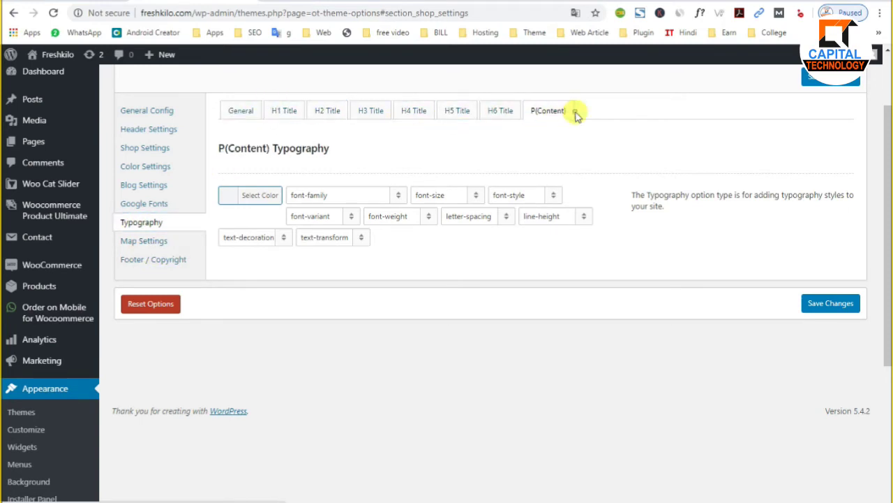
pyautogui.click(148, 242)
pyautogui.click(256, 175)
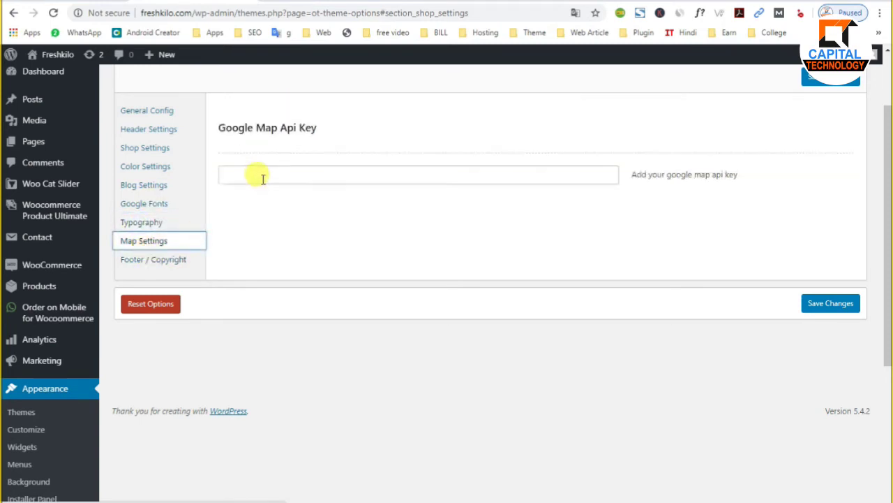
# Step: Review the Footer / Copyright text and Payment Image settings, then view the homepage
pyautogui.click(164, 264)
pyautogui.doubleClick(426, 194)
pyautogui.click(296, 111)
pyautogui.click(254, 113)
pyautogui.click(309, 116)
pyautogui.click(310, 4)
pyautogui.moveTo(888, 238); pyautogui.dragTo(886, 462)
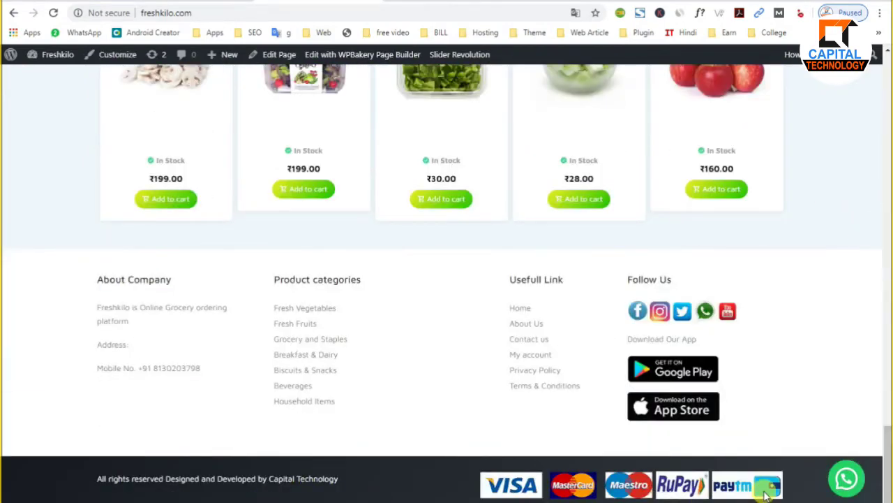
# Step: Scroll the homepage up to the header, reload it, and inspect the Grocery through Beverages category links
pyautogui.scroll(15, 379, 381)
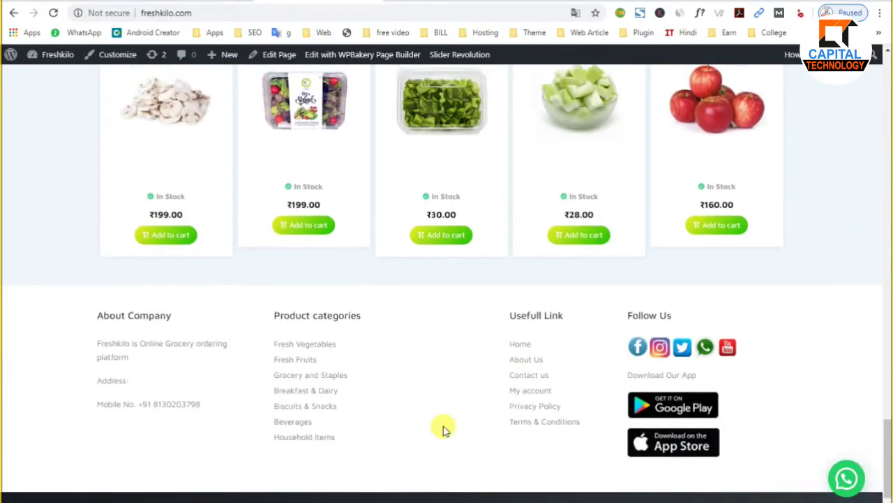
pyautogui.scroll(10, 379, 377)
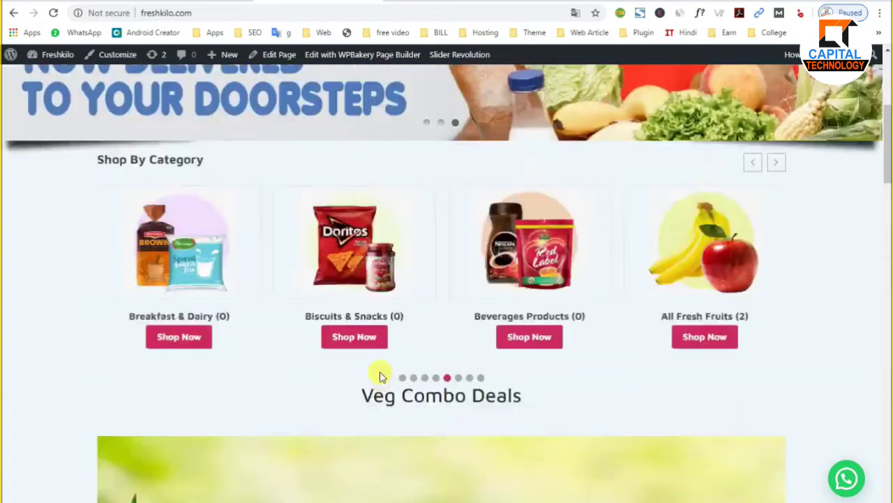
pyautogui.moveTo(138, 161); pyautogui.dragTo(259, 171)
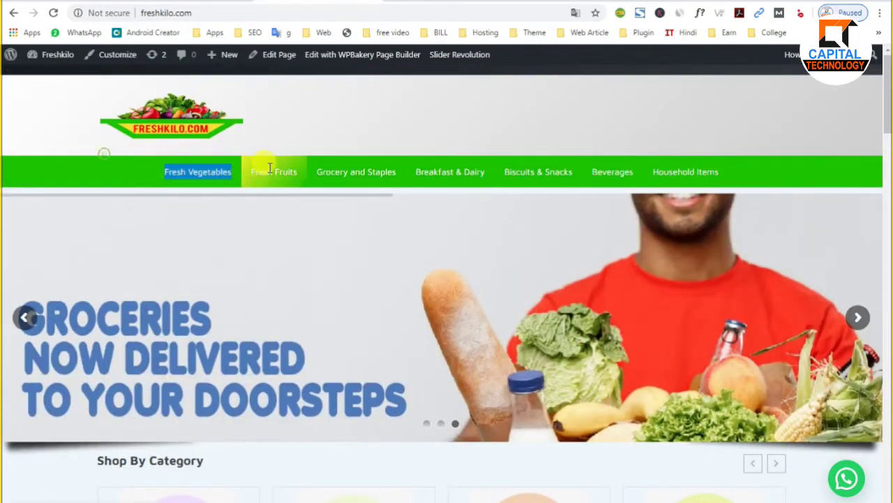
pyautogui.moveTo(76, 99); pyautogui.dragTo(279, 128)
pyautogui.click(54, 12)
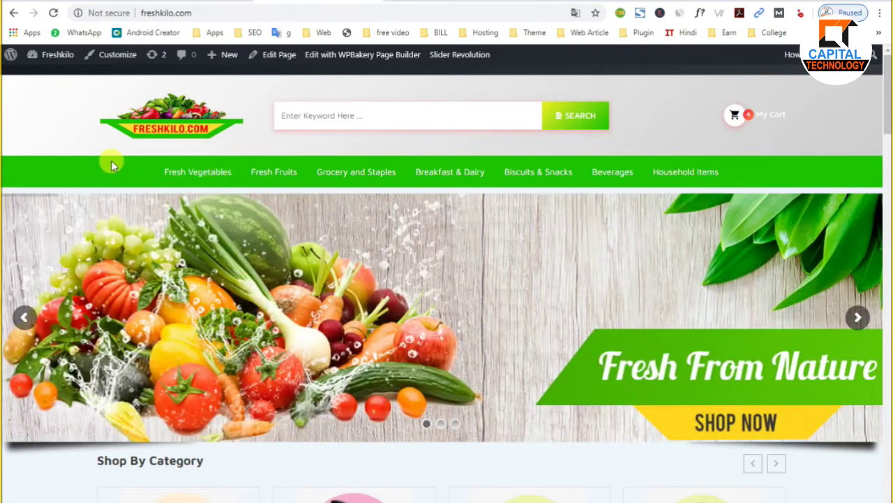
pyautogui.moveTo(247, 165); pyautogui.dragTo(650, 171)
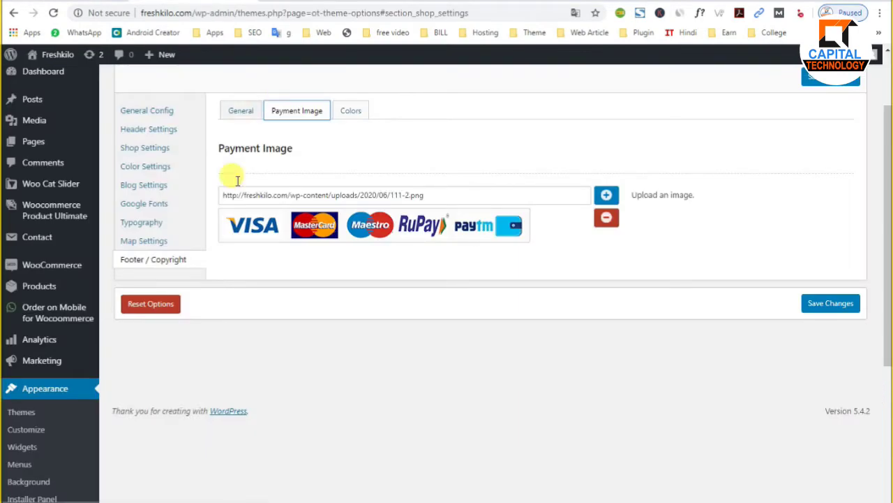
pyautogui.scroll(3, 65, 313)
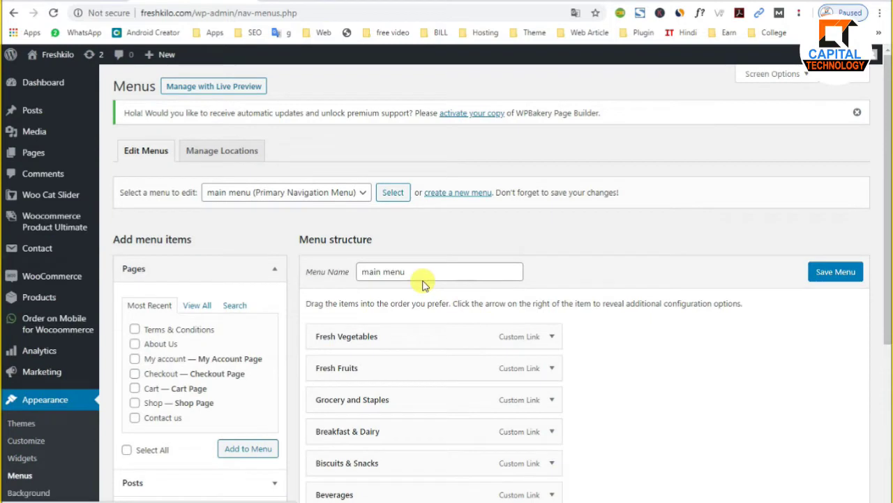
# Step: In Appearance > Menus, click into the main menu's name field and dismiss the suggestions
pyautogui.click(414, 269)
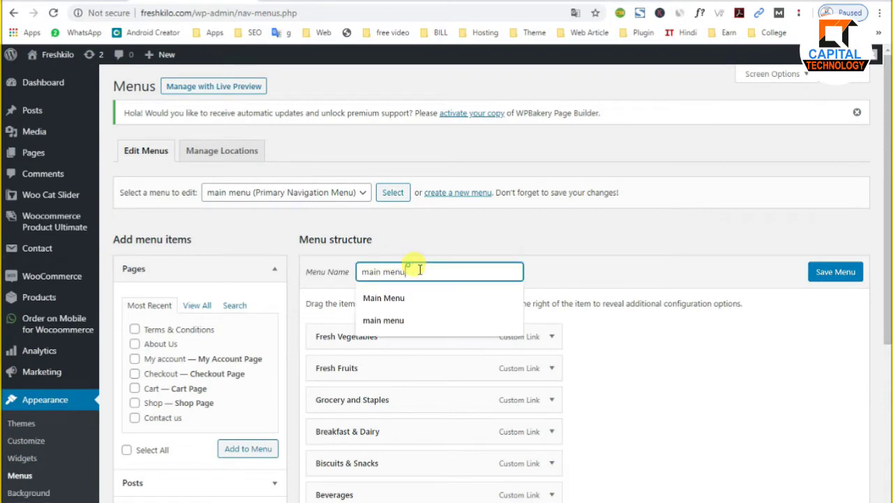
pyautogui.click(674, 244)
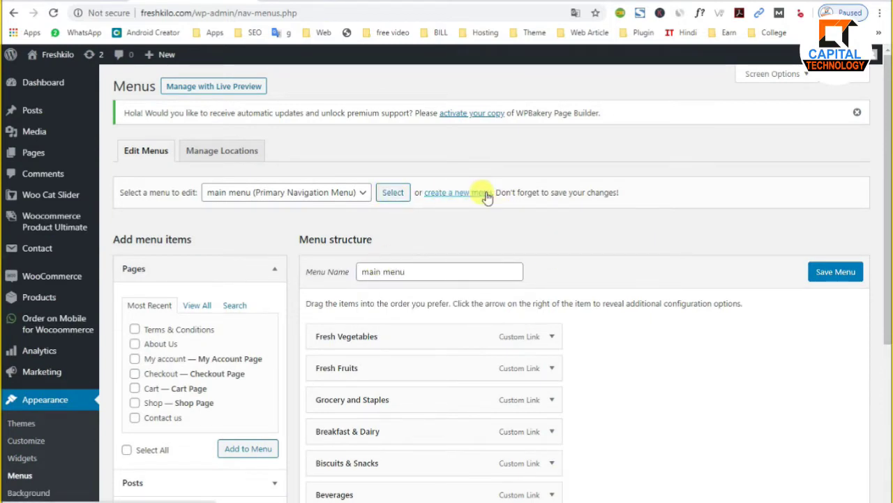
pyautogui.click(410, 271)
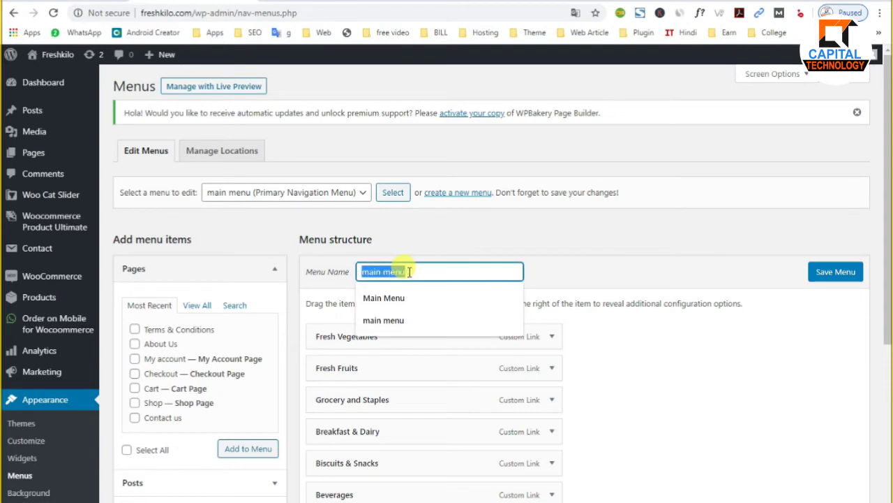
pyautogui.click(691, 269)
pyautogui.scroll(-3, 694, 278)
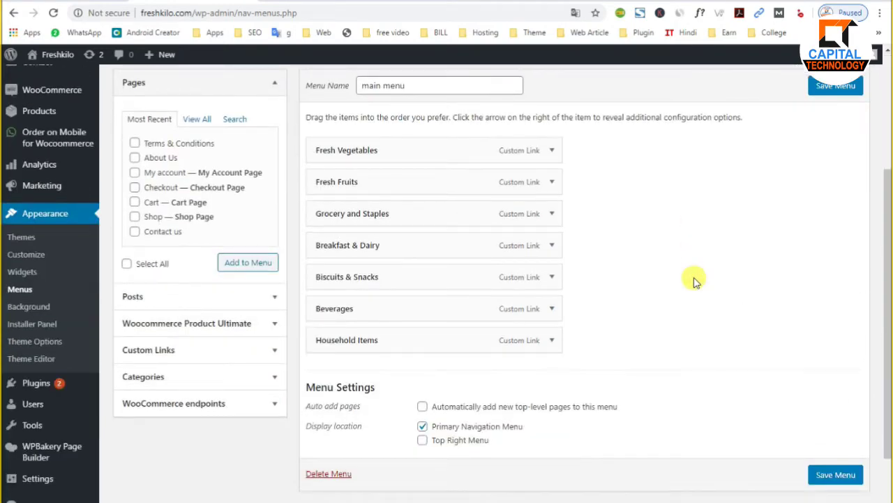
pyautogui.scroll(4, 691, 279)
pyautogui.scroll(-4, 691, 279)
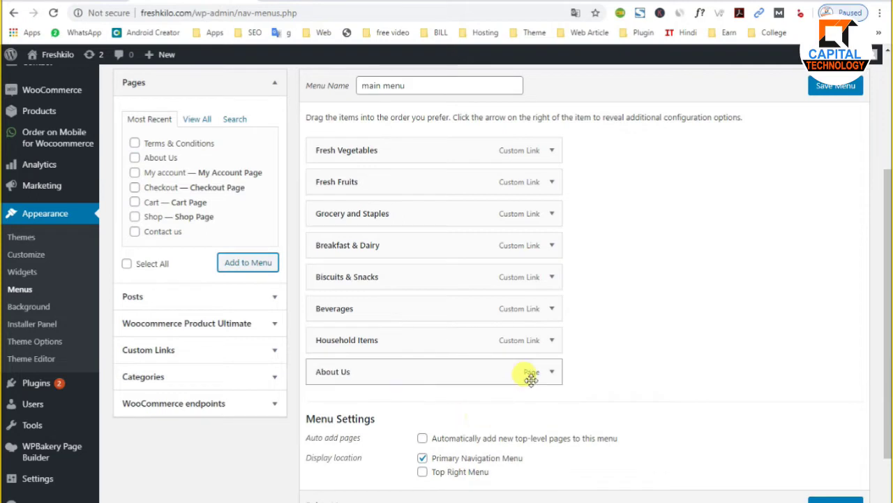
# Step: Expand and collapse the Beverages item, then enter 'test' as a new custom link's text
pyautogui.click(553, 309)
pyautogui.click(552, 309)
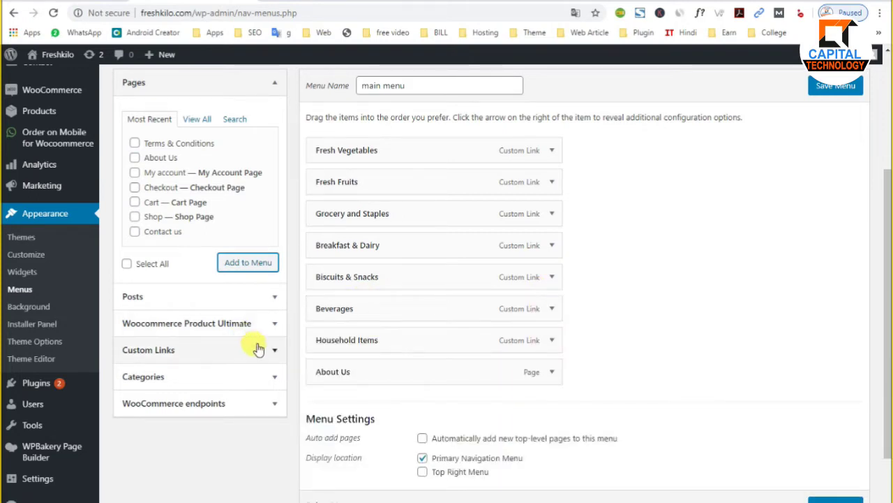
pyautogui.click(256, 347)
pyautogui.click(187, 231)
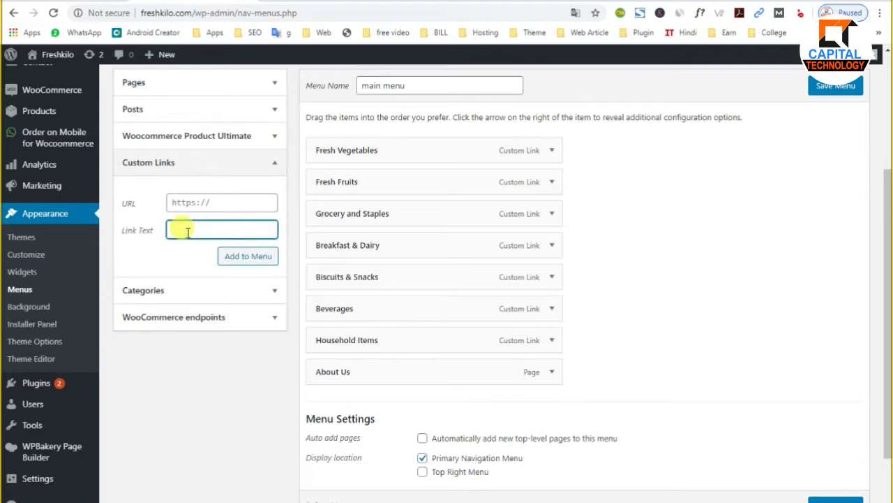
pyautogui.click(224, 202)
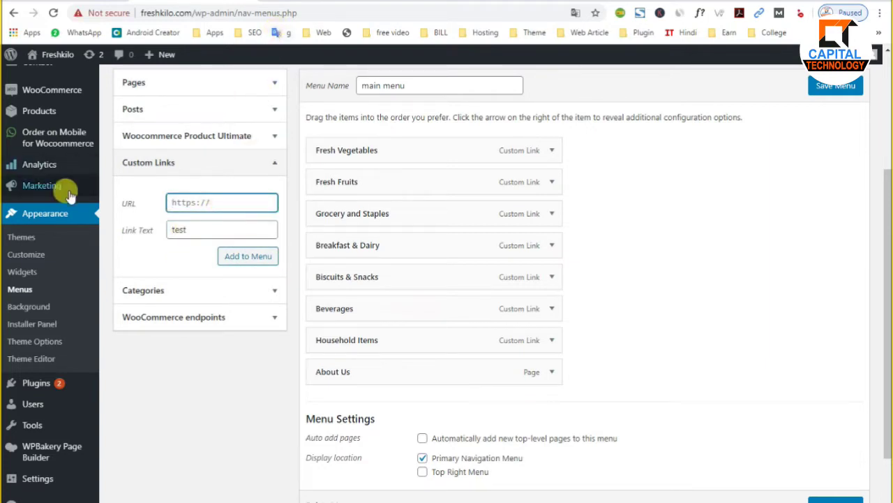
pyautogui.scroll(2, 62, 289)
pyautogui.moveTo(31, 235)
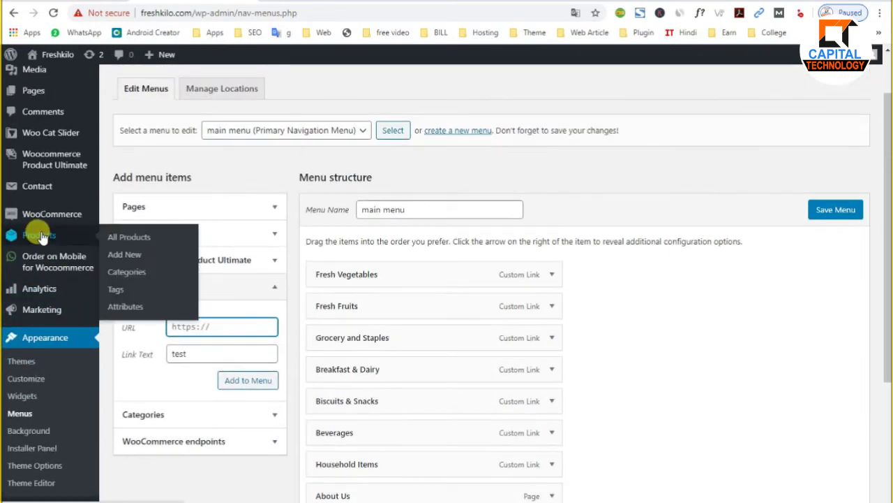
pyautogui.rightClick(139, 275)
pyautogui.click(143, 273)
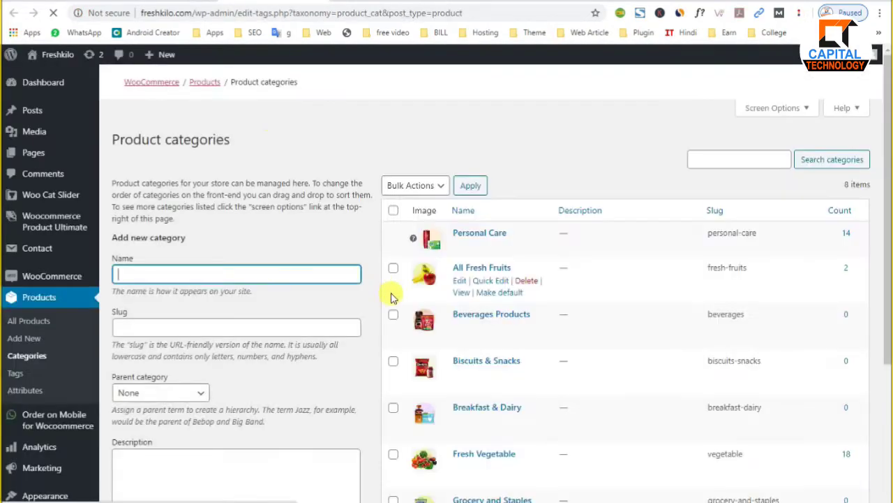
pyautogui.scroll(-2, 559, 372)
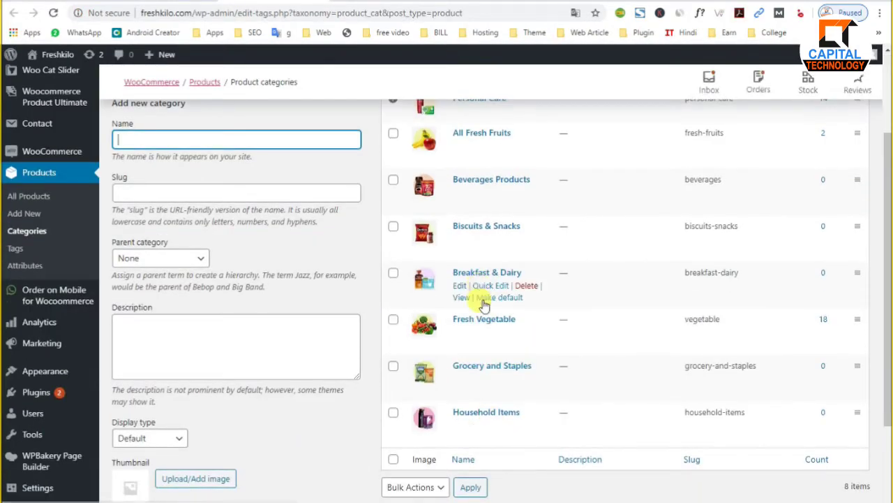
pyautogui.rightClick(462, 299)
pyautogui.click(462, 298)
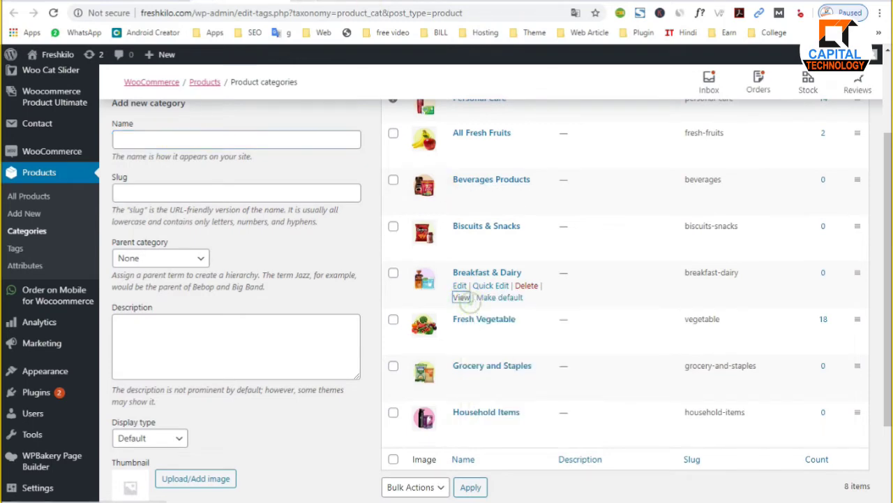
pyautogui.click(291, 13)
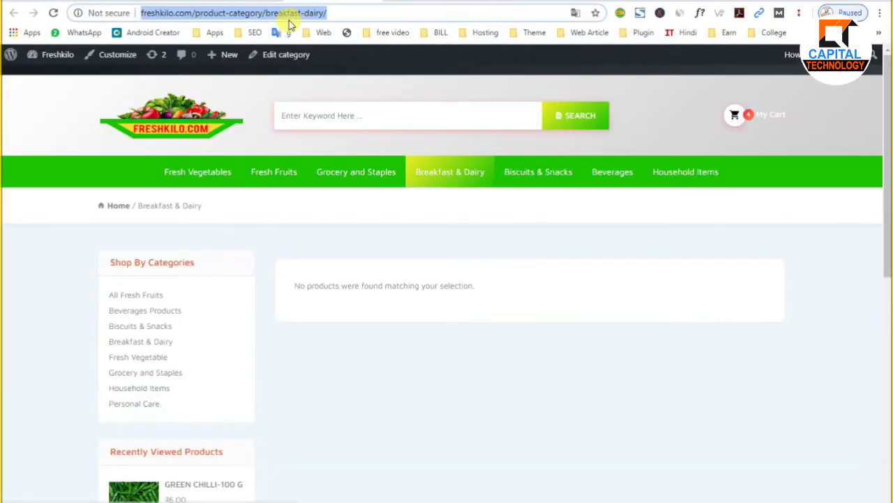
pyautogui.hotkey('alt', 'Left')
pyautogui.hotkey('alt', 'Left')
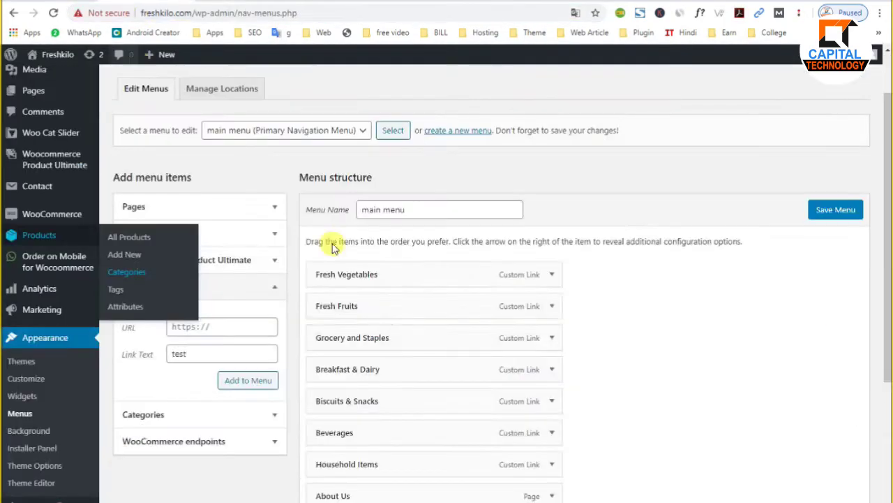
# Step: Add the 'test' custom link to the main menu, untick primary navigation, and save
pyautogui.scroll(-2, 199, 287)
pyautogui.click(192, 201)
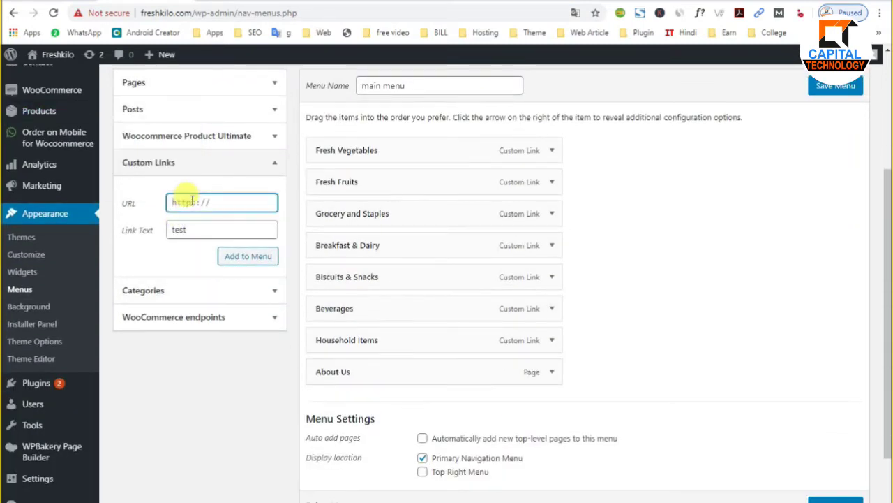
pyautogui.click(249, 257)
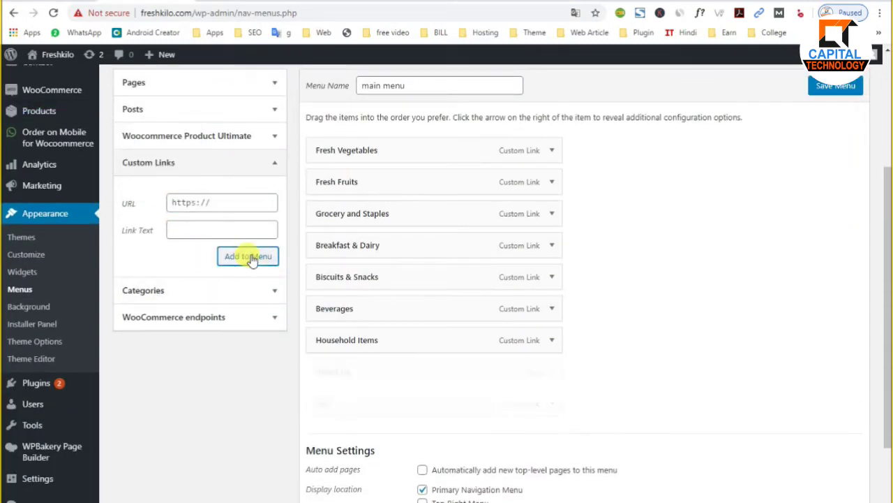
pyautogui.scroll(-2, 587, 447)
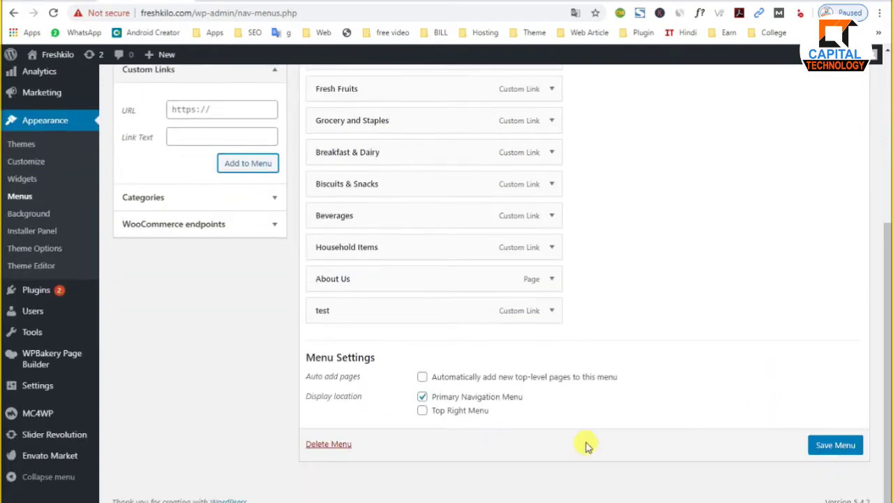
pyautogui.click(423, 398)
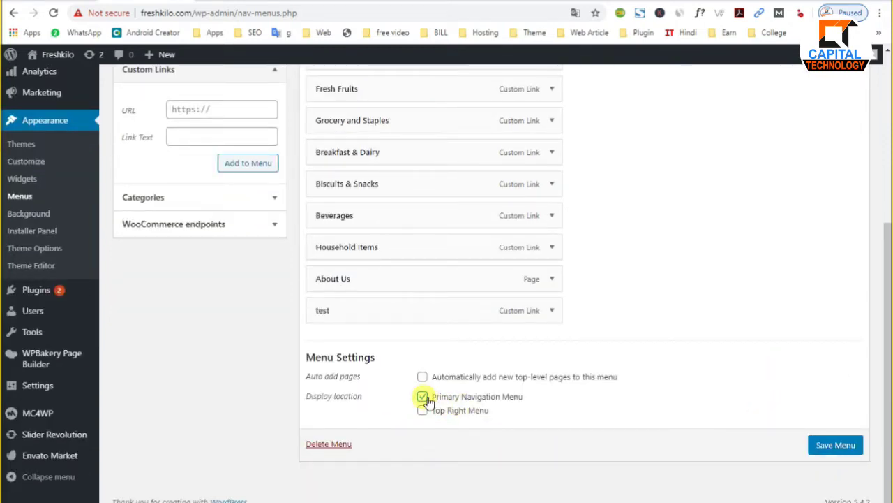
pyautogui.click(812, 455)
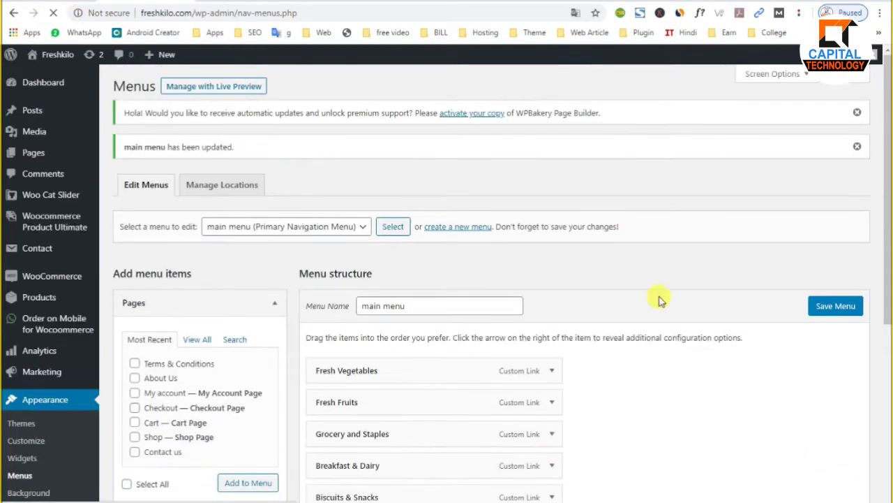
# Step: Load the FreshKilo homepage and reload it to see the updated menu
pyautogui.hotkey('ctrl', 'Tab')
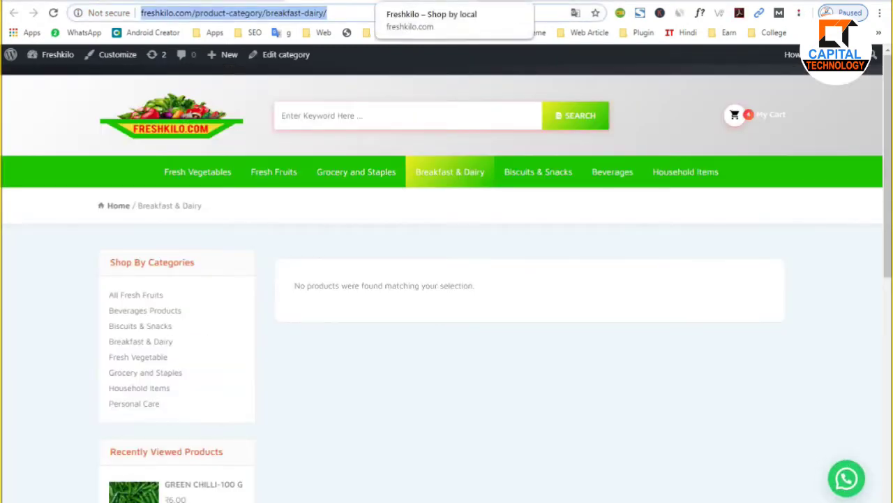
pyautogui.press('Return')
pyautogui.click(59, 14)
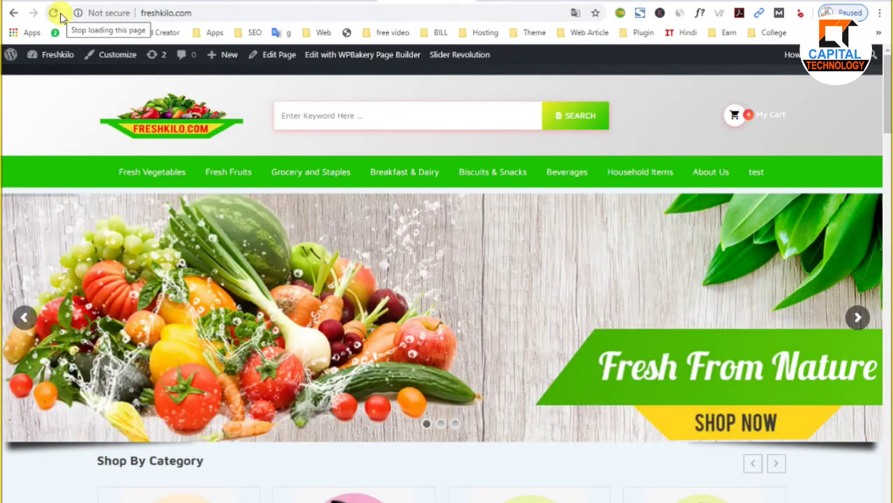
# Step: Check the storefront menu and point out the unwanted About Us and test entries
pyautogui.scroll(-3, 321, 73)
pyautogui.scroll(3, 429, 370)
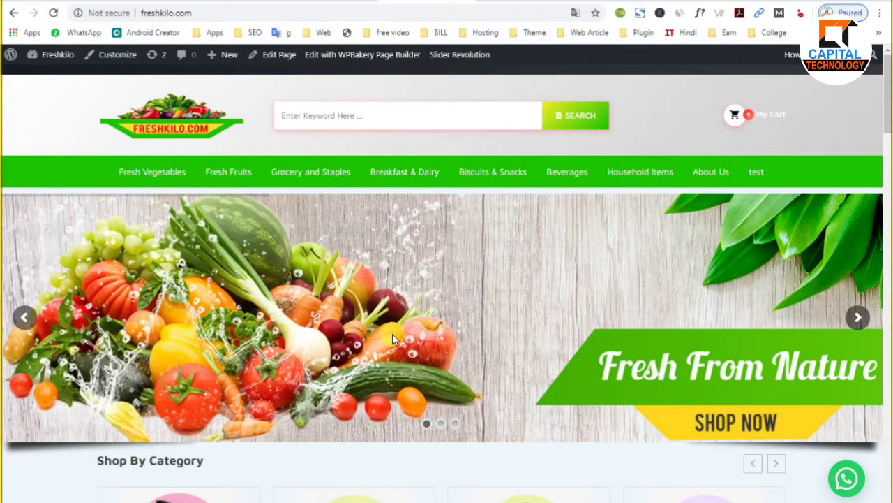
pyautogui.scroll(-2, 392, 334)
pyautogui.scroll(2, 393, 334)
pyautogui.moveTo(789, 175); pyautogui.dragTo(693, 176)
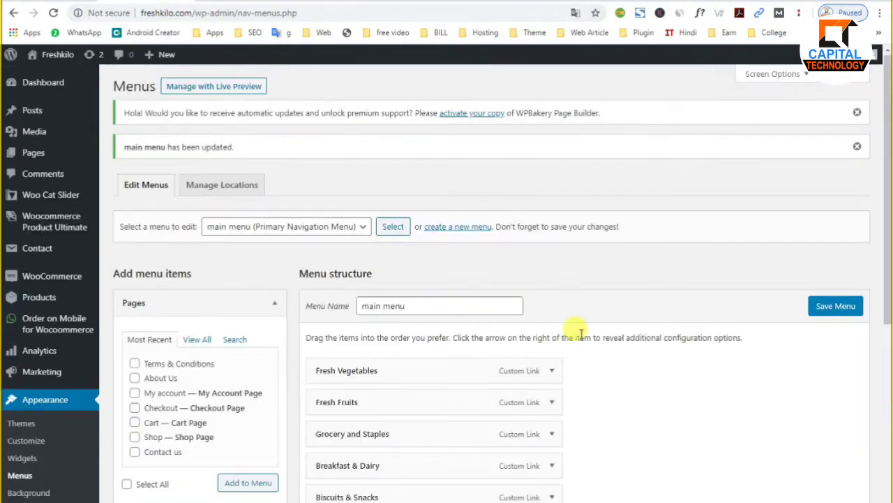
pyautogui.scroll(-4, 579, 331)
# Step: Remove the test and About Us items, leaving seven category links in the main menu
pyautogui.click(559, 314)
pyautogui.click(320, 432)
pyautogui.click(323, 388)
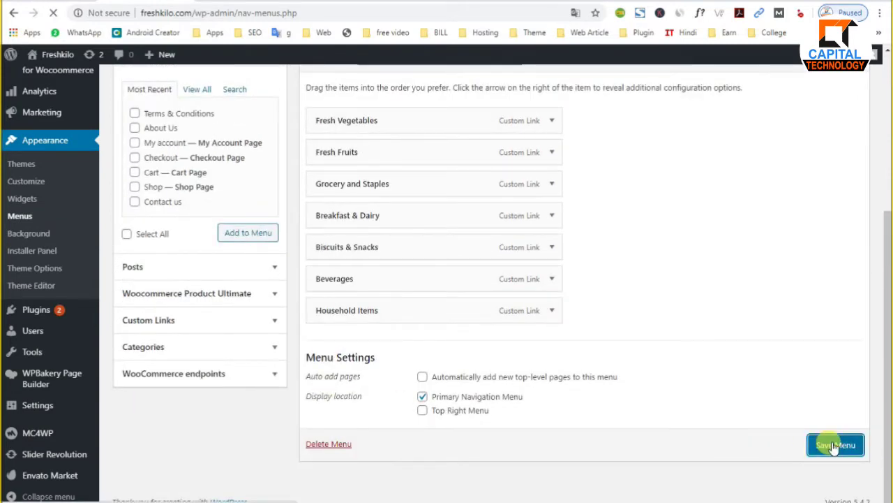
pyautogui.scroll(-5, 184, 398)
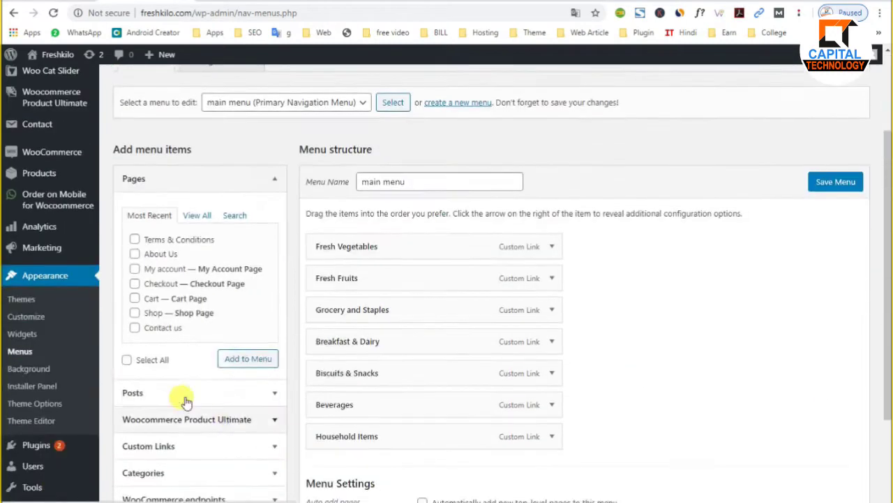
pyautogui.click(205, 380)
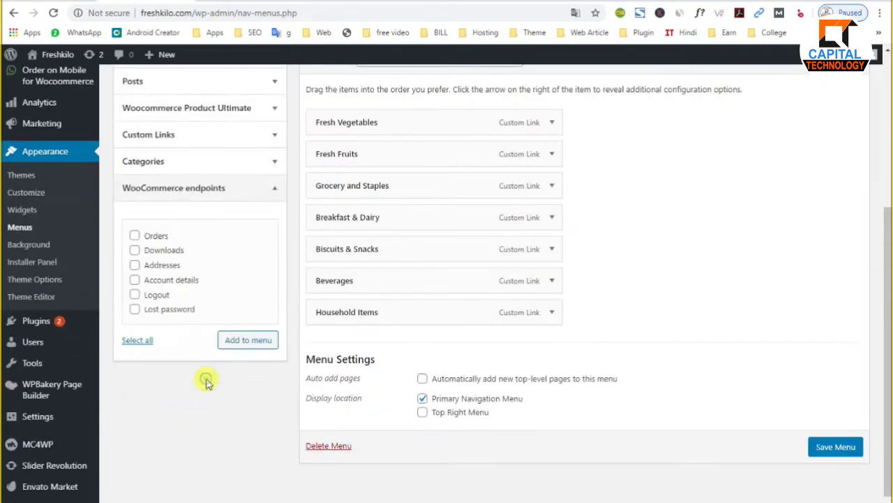
pyautogui.click(273, 187)
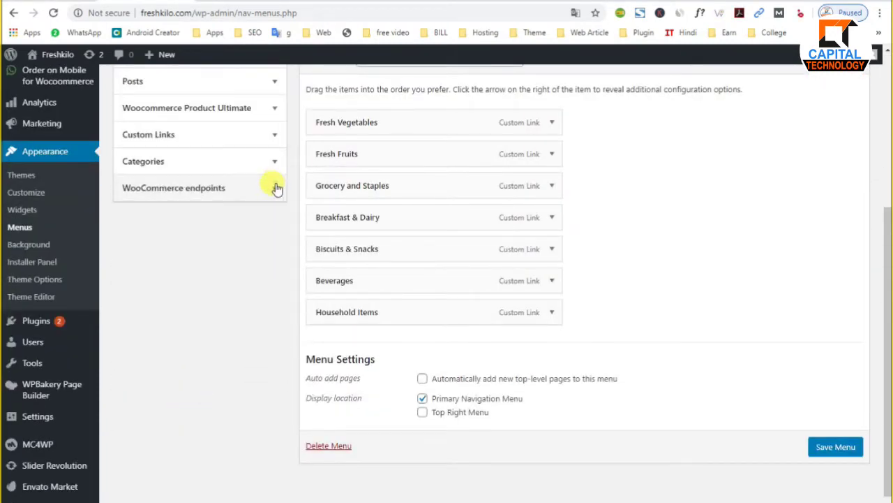
# Step: Go to the Plugins page to add a new plugin
pyautogui.moveTo(38, 332)
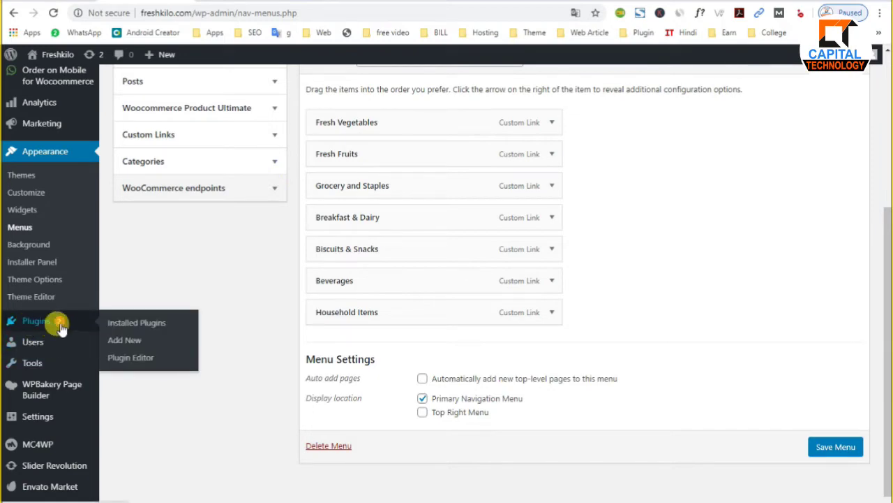
pyautogui.rightClick(52, 325)
pyautogui.click(199, 140)
pyautogui.click(136, 323)
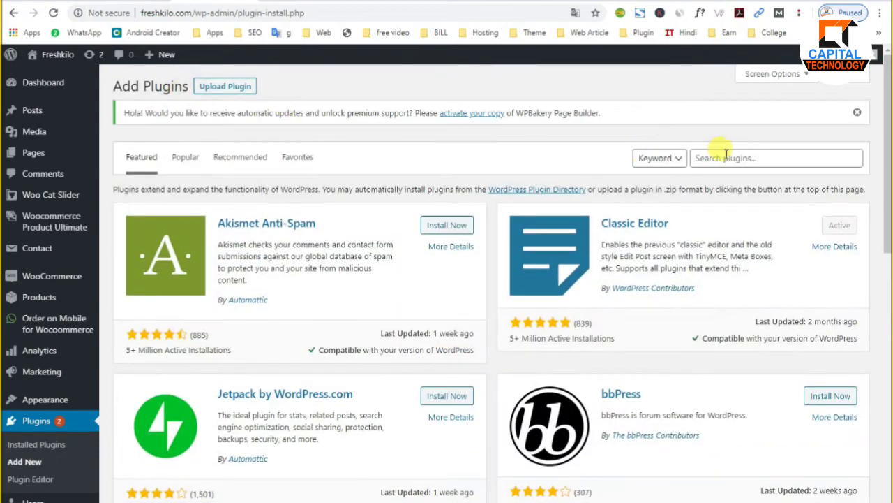
# Step: Search the plugin directory and install the Login/Signup Popup plugin
pyautogui.click(725, 155)
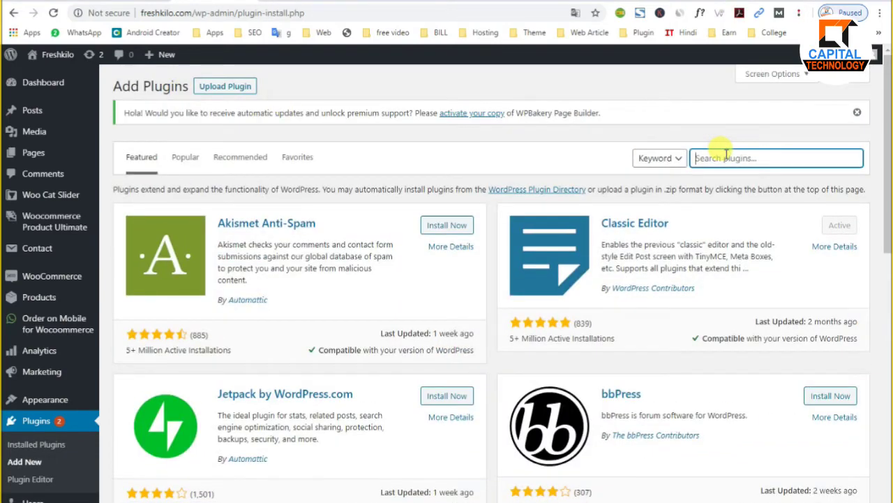
pyautogui.write('sin')
pyautogui.write('g')
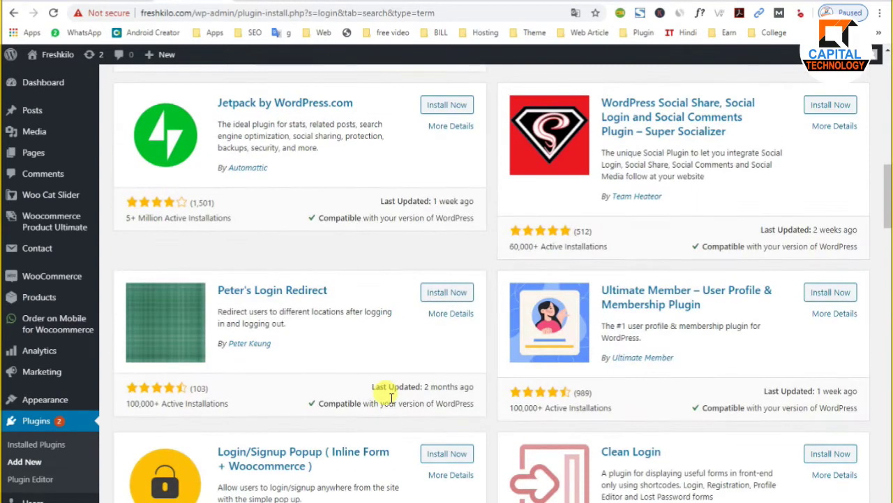
pyautogui.scroll(-3, 389, 393)
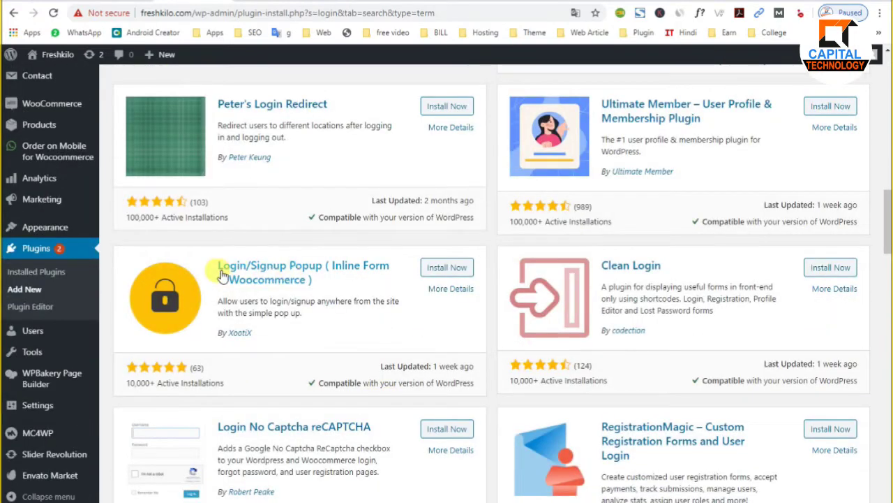
pyautogui.click(442, 272)
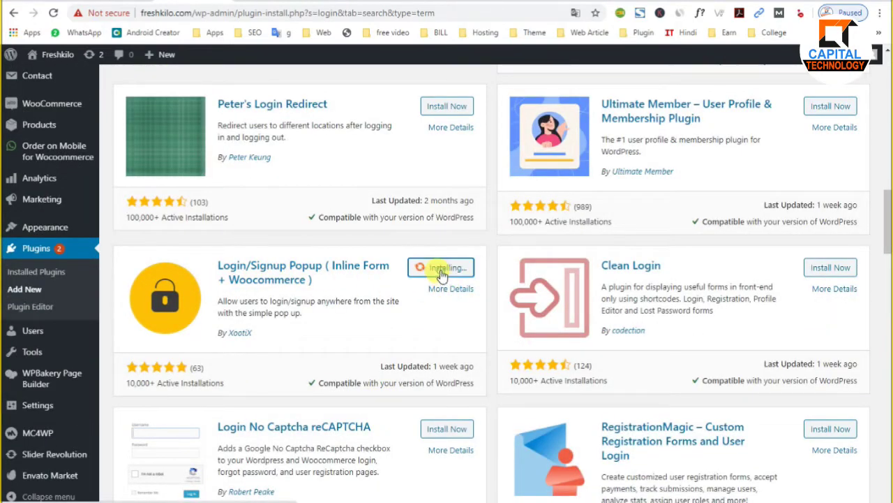
# Step: Compare the details and screenshots of the Login/Signup Popup and LoginPress plugins
pyautogui.rightClick(451, 288)
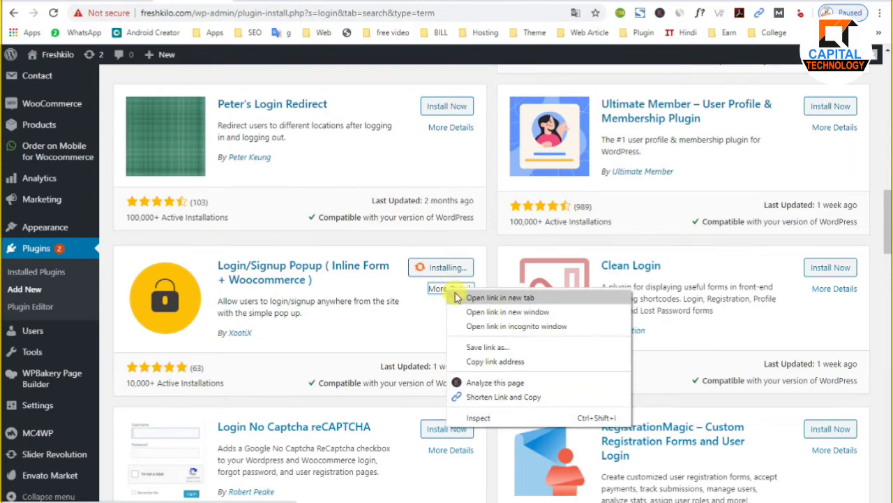
pyautogui.click(474, 294)
pyautogui.scroll(3, 292, 286)
pyautogui.scroll(9, 292, 286)
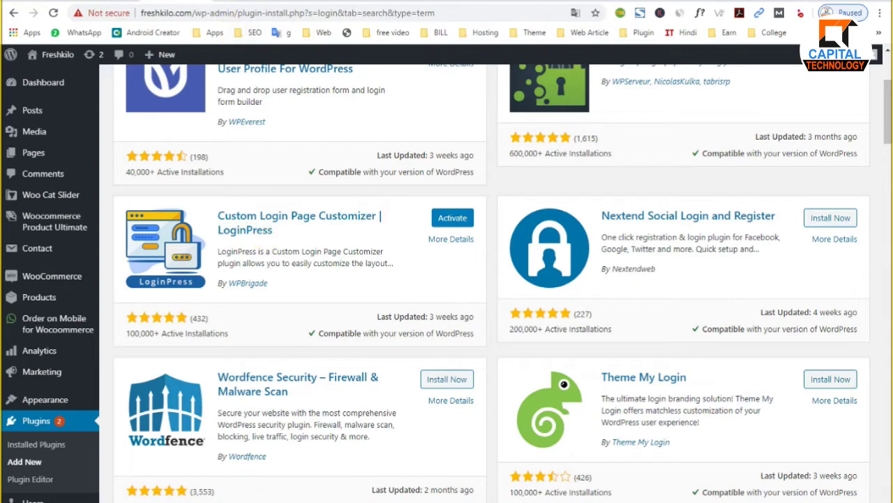
pyautogui.click(266, 235)
pyautogui.hotkey('alt', 'Left')
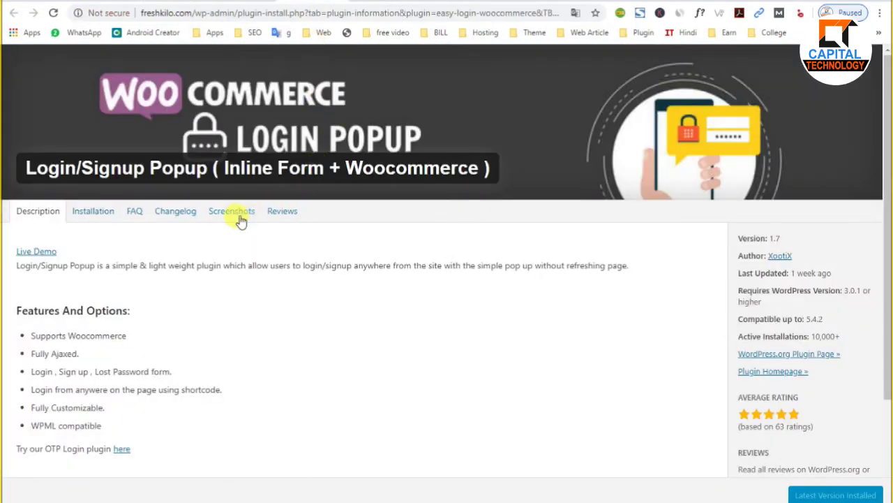
pyautogui.click(240, 221)
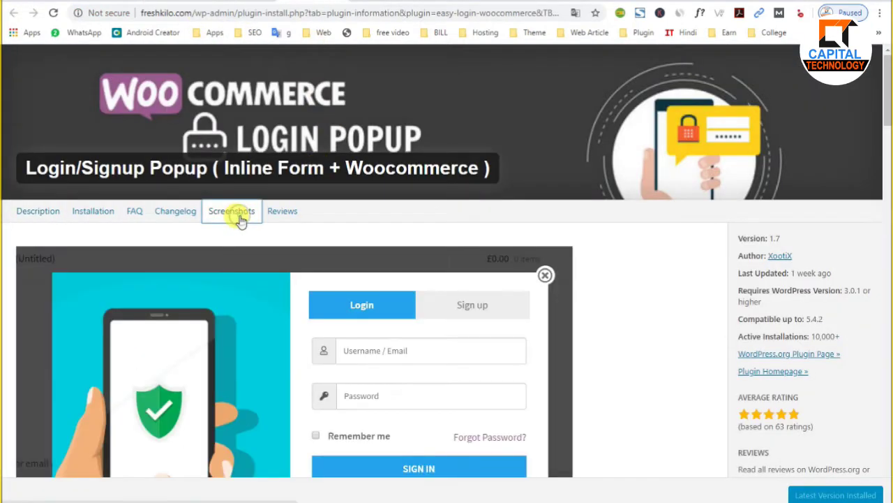
pyautogui.scroll(-1, 245, 237)
pyautogui.scroll(-6, 433, 373)
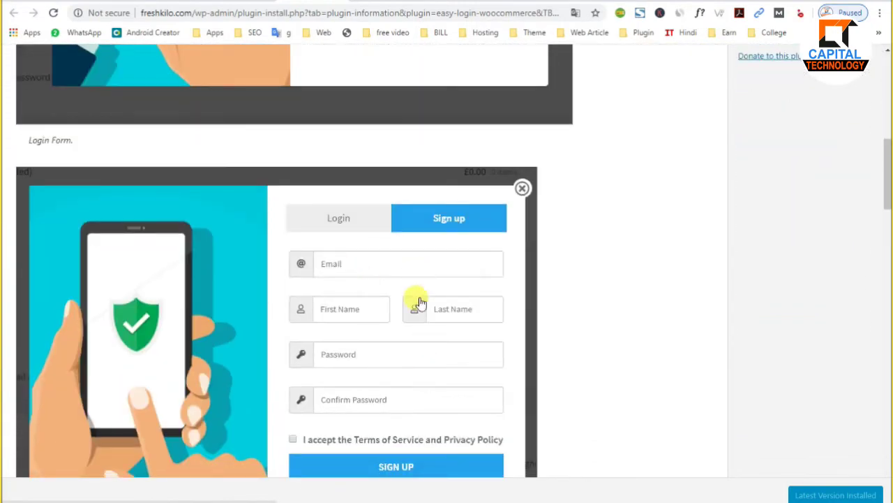
pyautogui.scroll(-8, 423, 277)
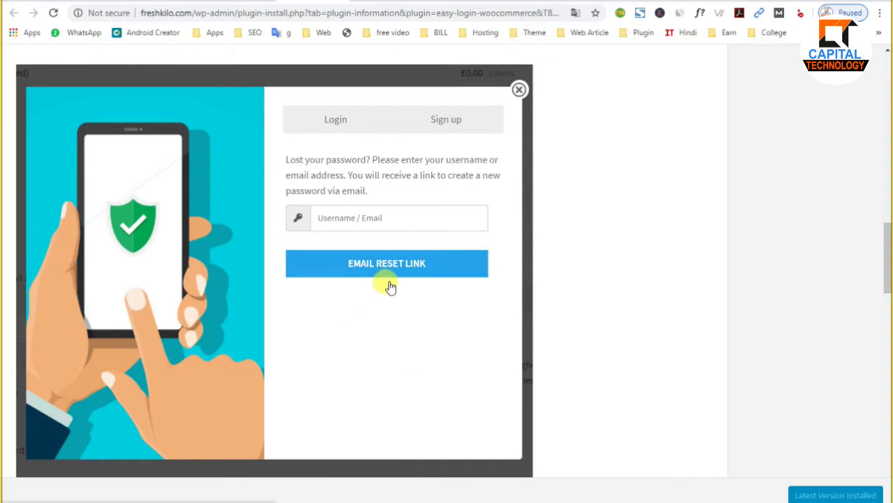
pyautogui.scroll(-4, 389, 285)
pyautogui.scroll(-4, 389, 285)
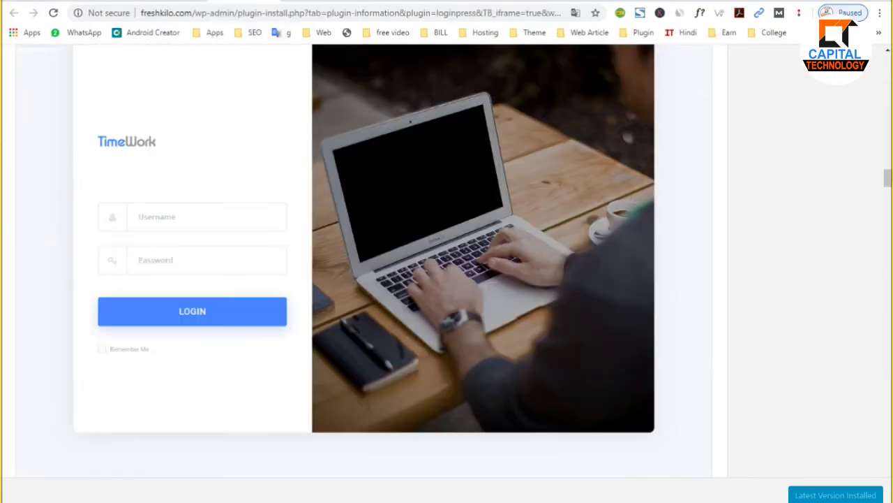
# Step: Activate the installed Login/Signup Popup plugin
pyautogui.click(216, 2)
pyautogui.scroll(-9, 441, 347)
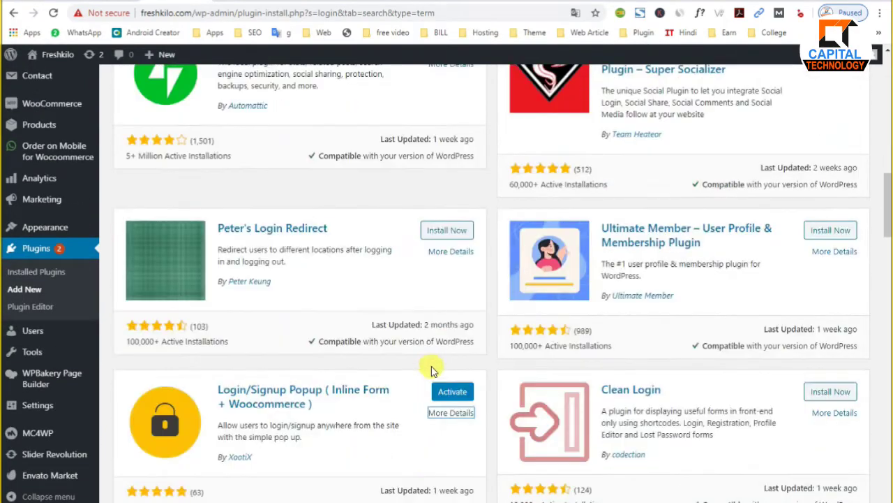
pyautogui.click(446, 394)
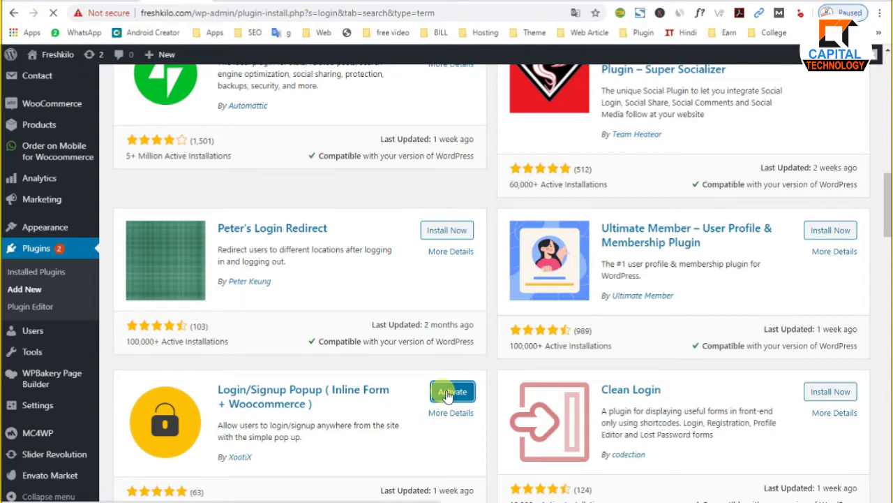
pyautogui.scroll(-3, 443, 393)
# Step: Review the popup's General tab options, including the empty Login Redirect field
pyautogui.scroll(-3, 126, 427)
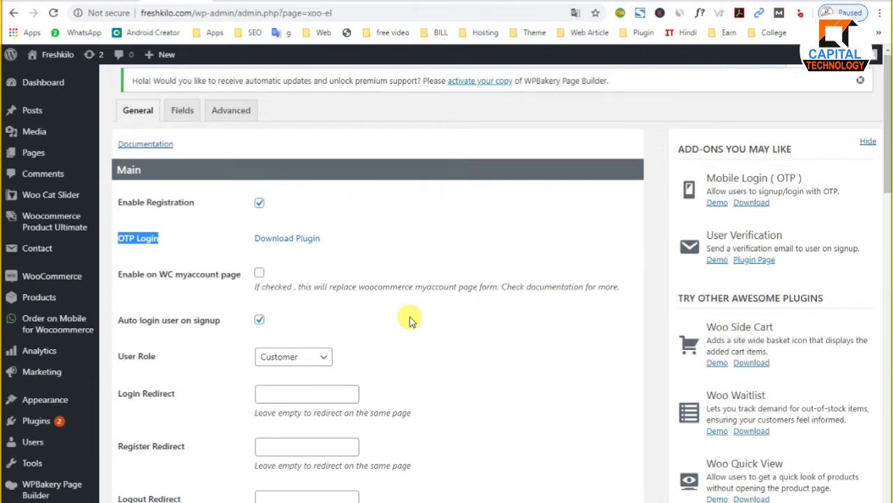
pyautogui.scroll(-1, 419, 311)
pyautogui.press('Tab')
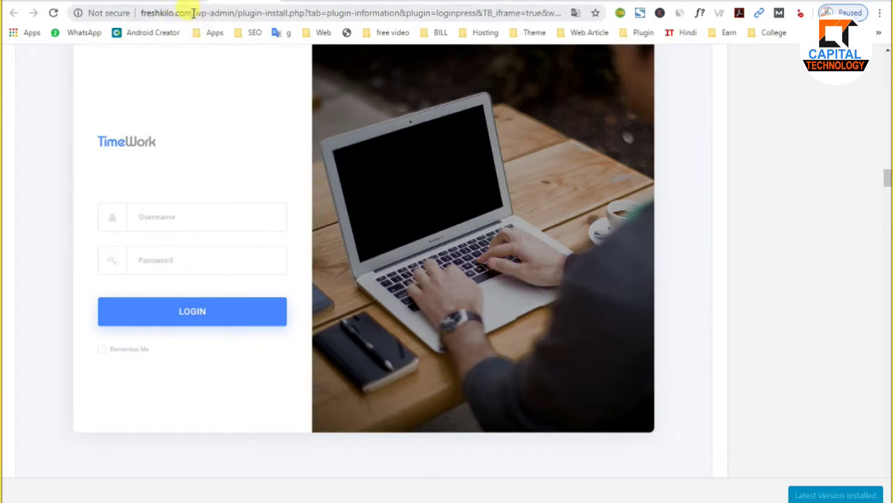
pyautogui.moveTo(192, 12); pyautogui.dragTo(119, 12)
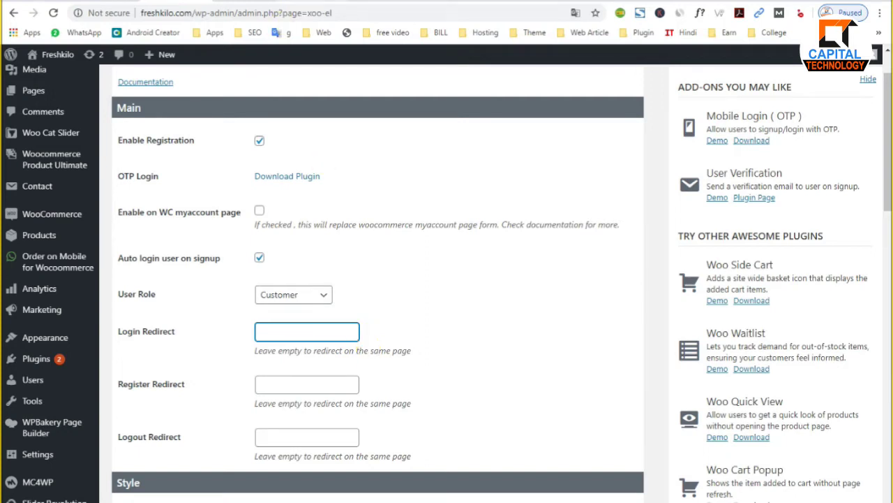
pyautogui.scroll(2, 49, 171)
# Step: Open the Pages list in a new tab and view the My account page on the storefront
pyautogui.moveTo(34, 154)
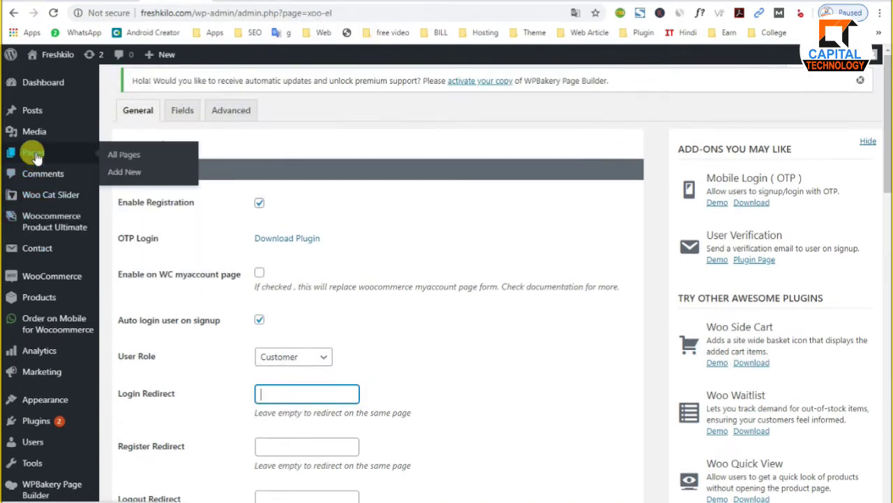
pyautogui.rightClick(55, 159)
pyautogui.click(63, 168)
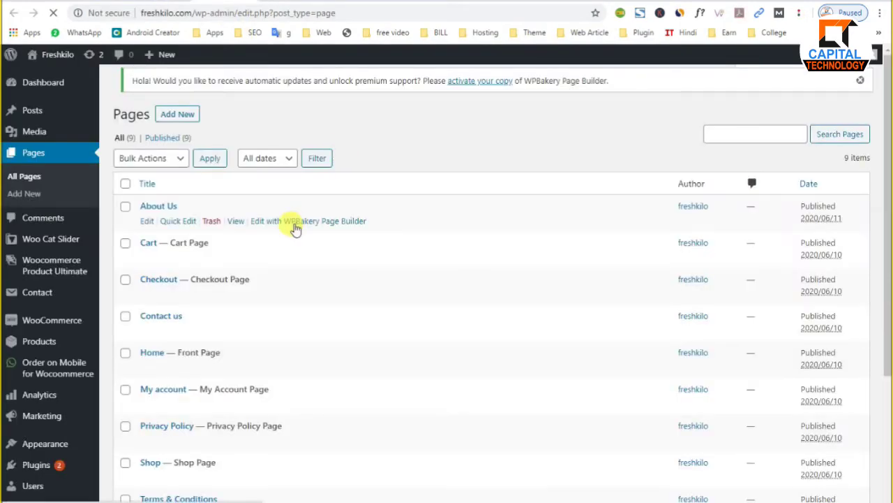
pyautogui.scroll(-1, 279, 258)
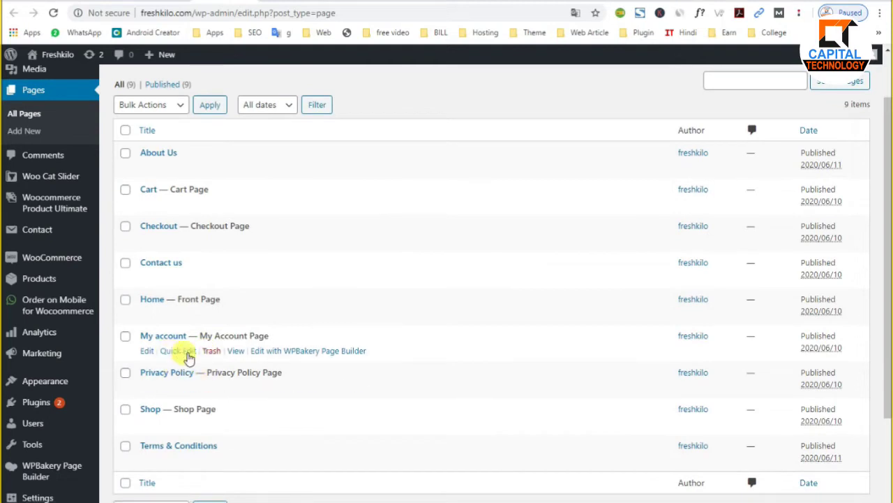
pyautogui.rightClick(235, 350)
pyautogui.click(245, 361)
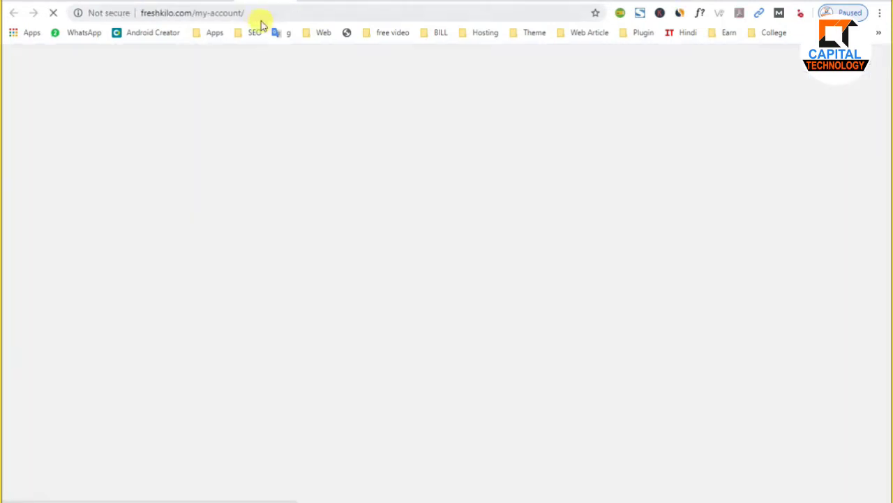
pyautogui.click(257, 13)
pyautogui.hotkey('ctrl', 'c')
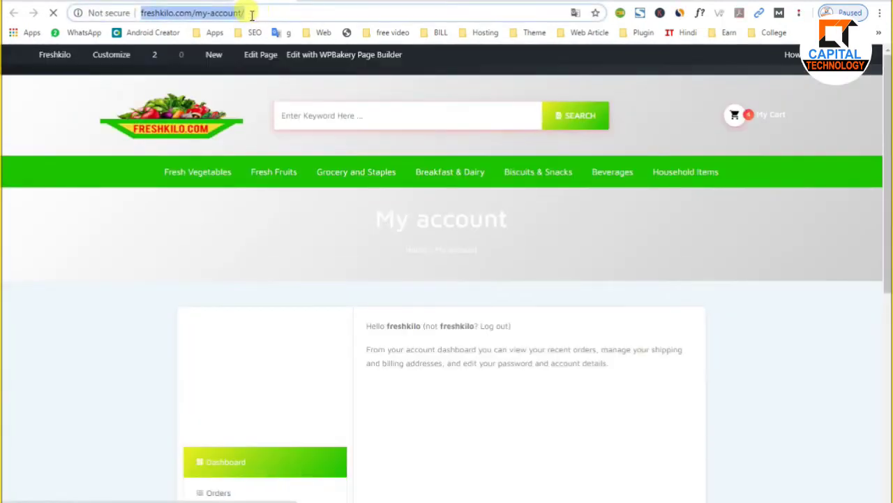
pyautogui.scroll(-1, 370, 270)
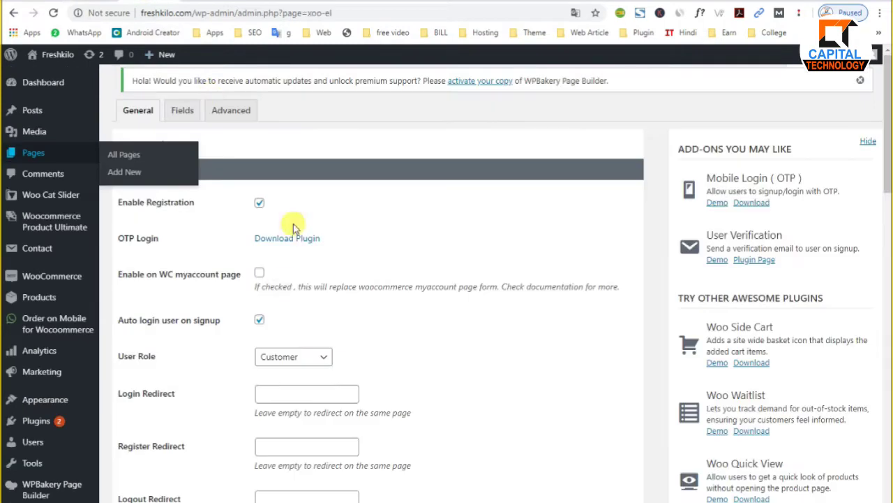
pyautogui.click(293, 394)
pyautogui.hotkey('ctrl', 'v')
pyautogui.click(467, 383)
pyautogui.click(295, 447)
pyautogui.scroll(-2, 393, 454)
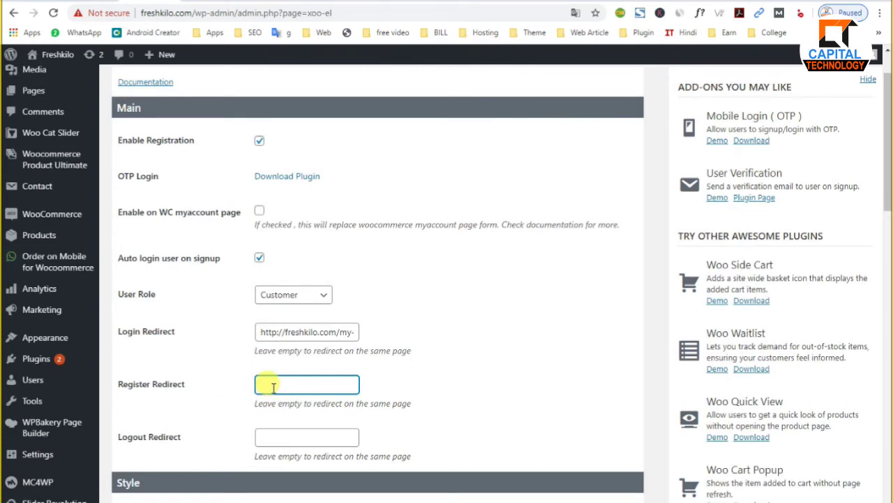
pyautogui.hotkey('ctrl', 'v')
pyautogui.press('BackSpace')
pyautogui.press('BackSpace')
pyautogui.press('BackSpace')
pyautogui.press('BackSpace')
pyautogui.press('BackSpace')
pyautogui.press('BackSpace')
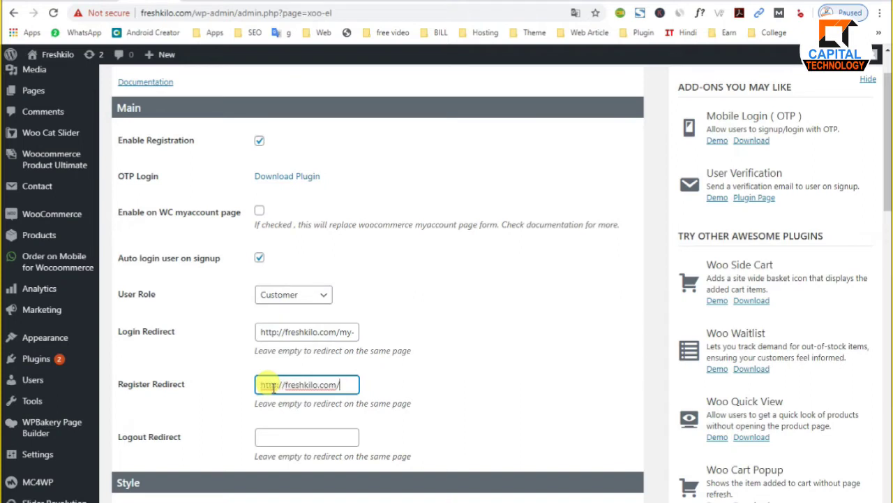
pyautogui.press('BackSpace')
pyautogui.click(486, 377)
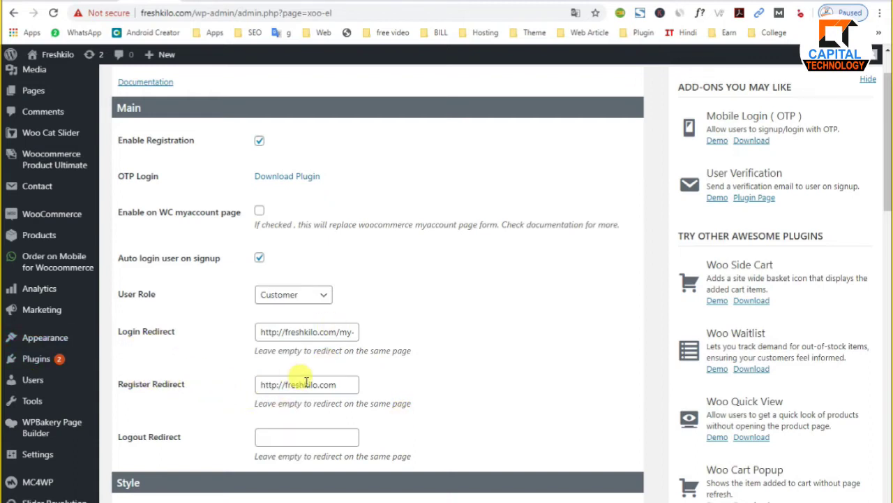
pyautogui.click(337, 384)
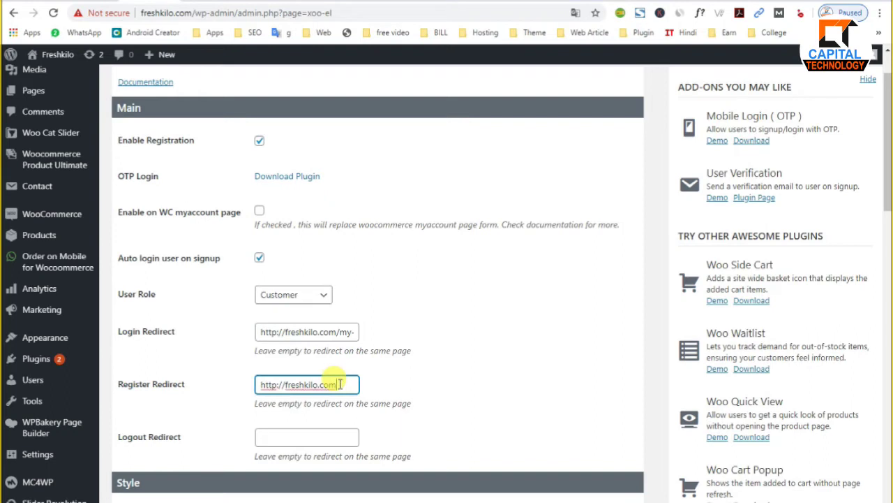
pyautogui.click(271, 438)
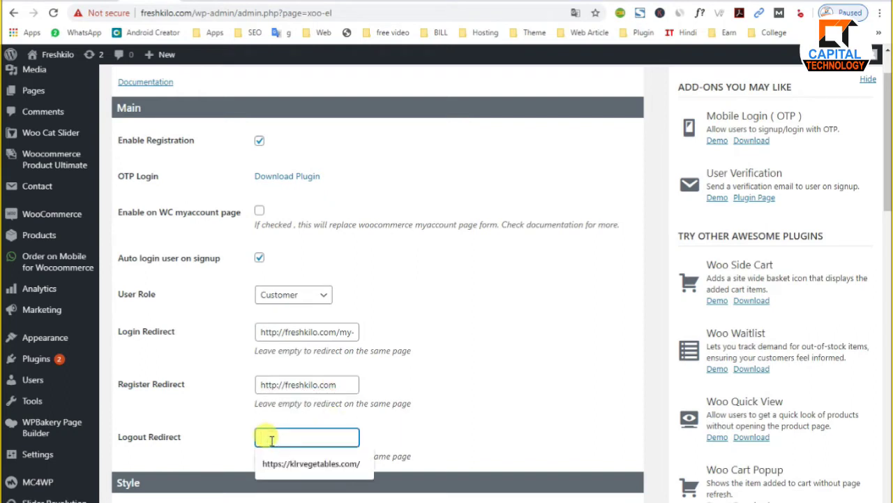
pyautogui.tripleClick(338, 385)
pyautogui.hotkey('ctrl', 'c')
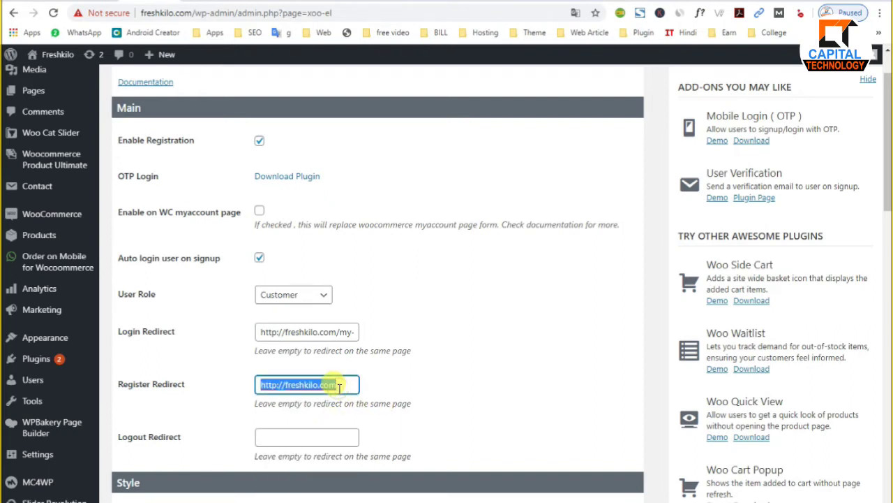
pyautogui.click(274, 437)
pyautogui.hotkey('ctrl', 'v')
pyautogui.click(472, 413)
pyautogui.tripleClick(335, 386)
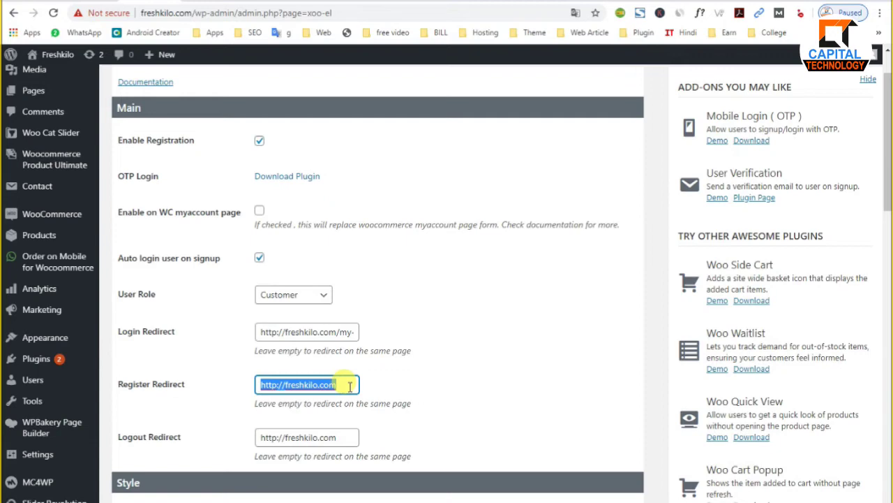
pyautogui.scroll(-4, 280, 442)
pyautogui.scroll(2, 226, 393)
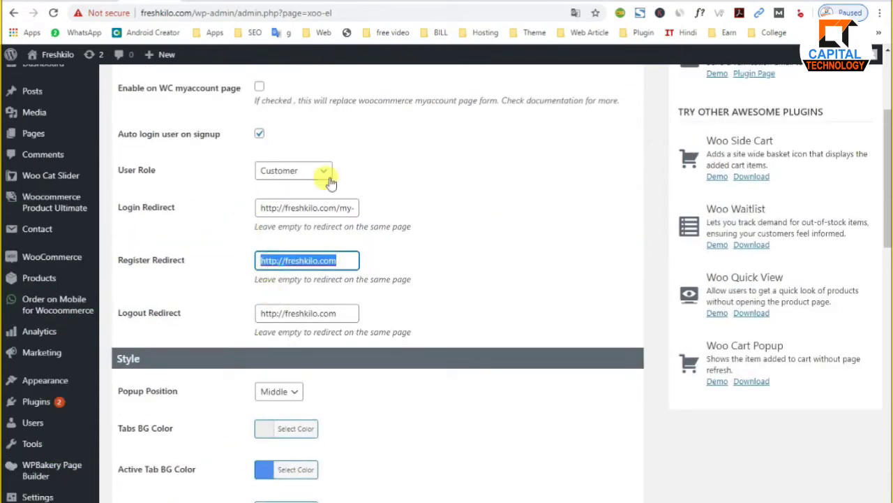
pyautogui.scroll(-8, 439, 423)
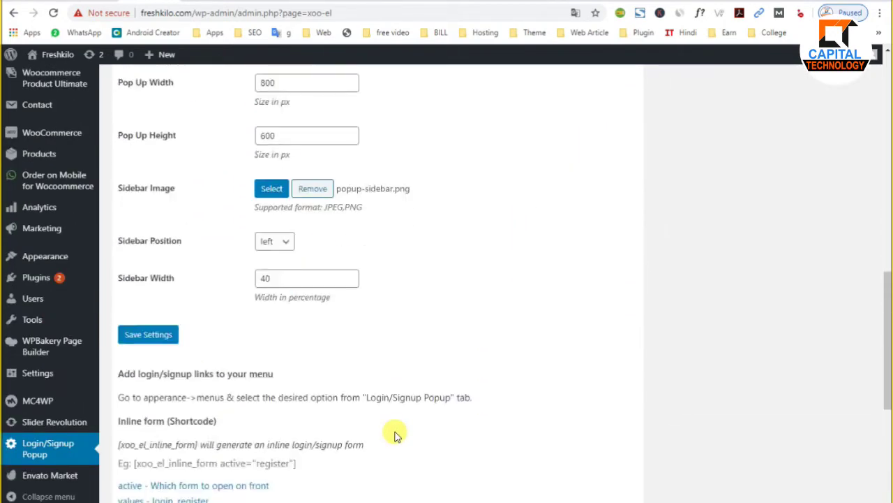
pyautogui.click(148, 335)
pyautogui.scroll(-3, 237, 349)
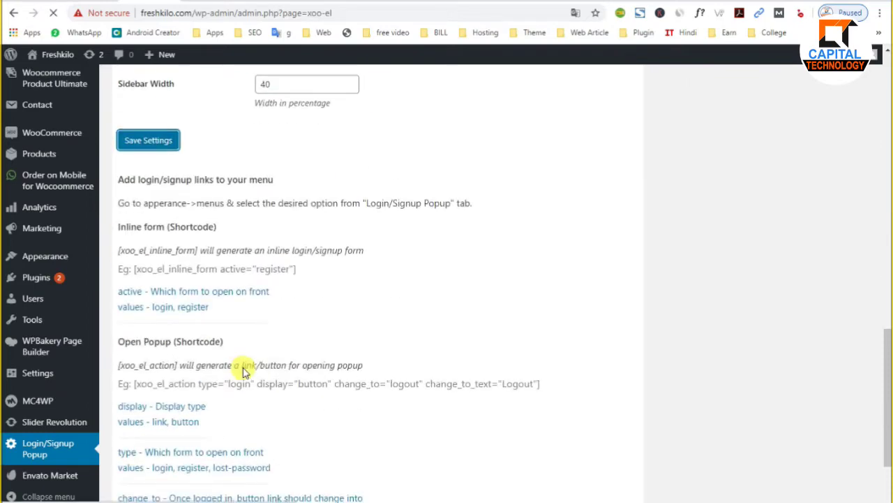
pyautogui.scroll(2, 244, 370)
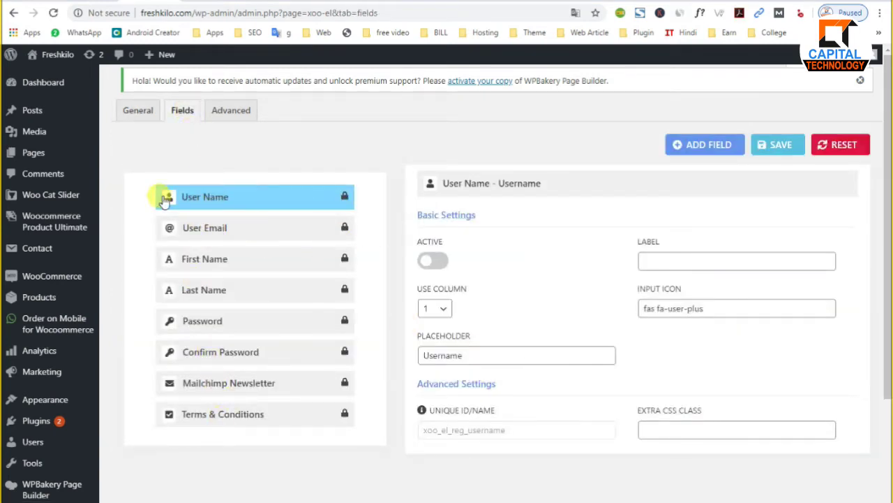
# Step: Look over the popup's Advanced and Fields tabs, then head to Appearance > Menus
pyautogui.click(217, 116)
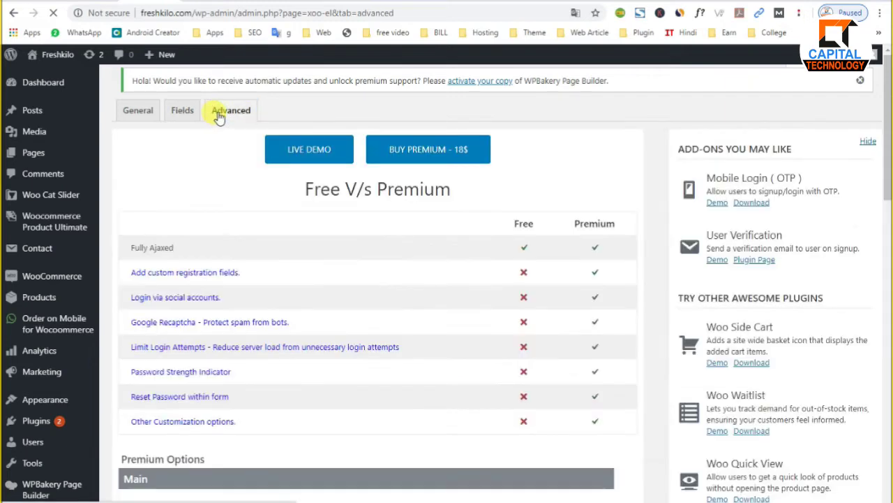
pyautogui.click(180, 111)
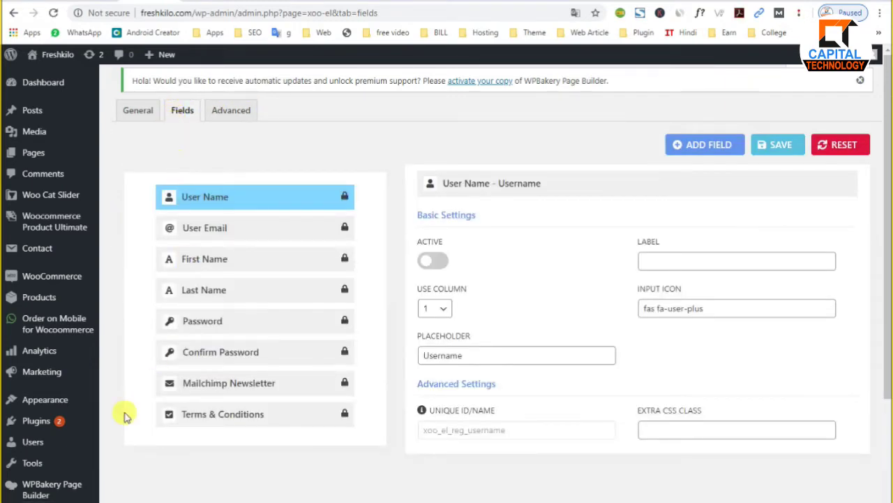
pyautogui.moveTo(76, 434)
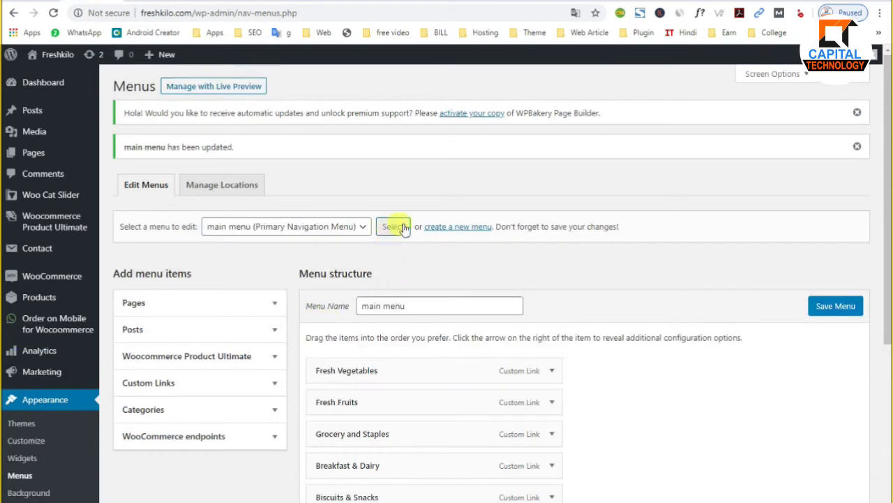
# Step: Enter 'Top Bar' as the new menu's name and create it
pyautogui.click(471, 229)
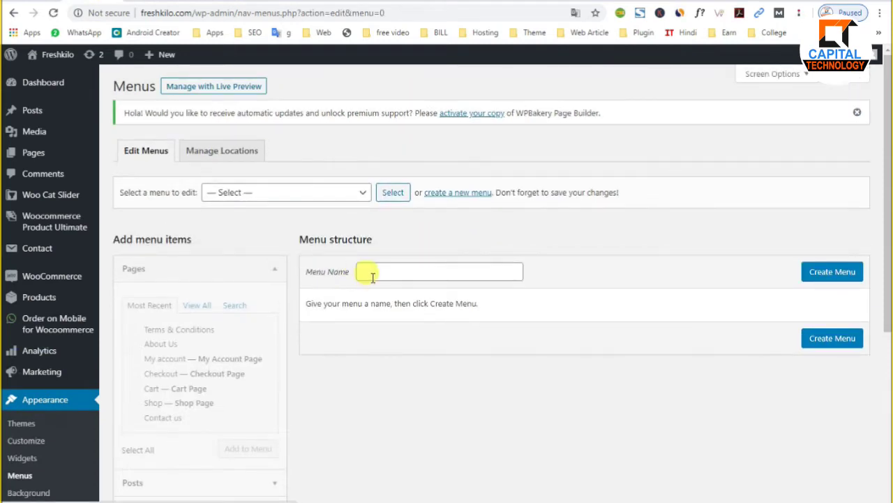
pyautogui.click(372, 277)
pyautogui.write('Top Bar')
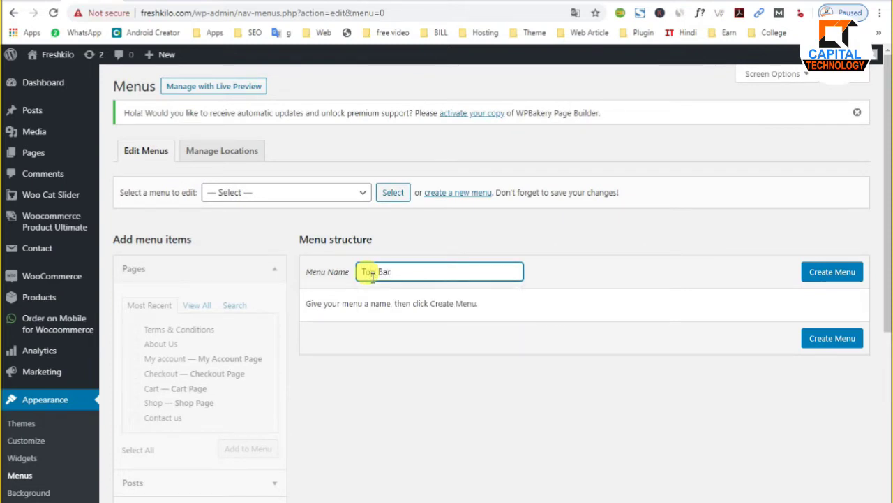
pyautogui.click(815, 271)
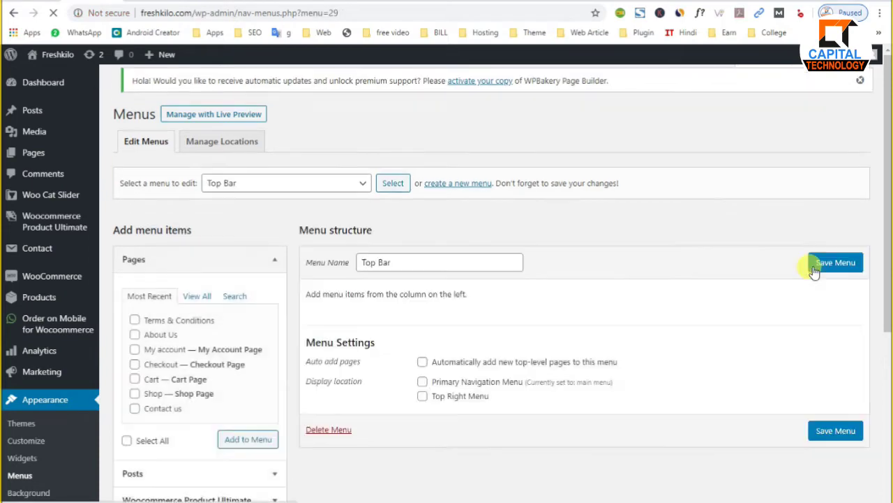
# Step: Add the Login and Register popup items to the Top Bar menu
pyautogui.scroll(-3, 189, 380)
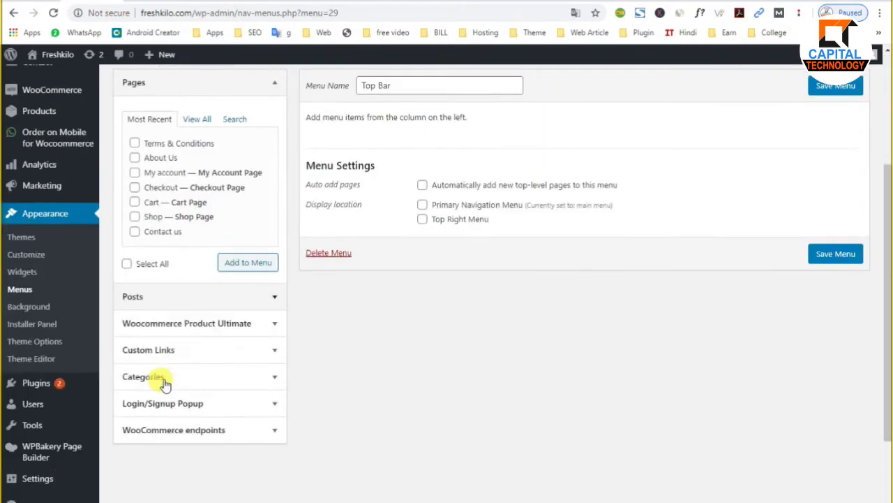
pyautogui.scroll(-1, 192, 422)
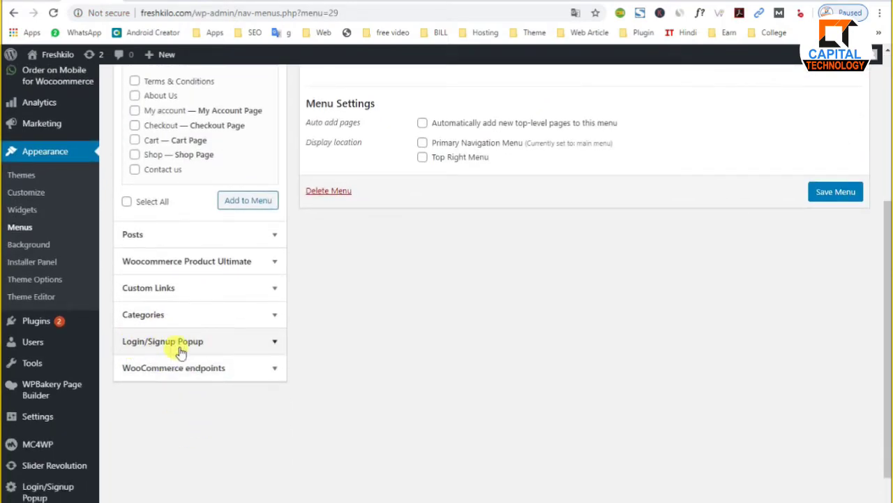
pyautogui.click(223, 343)
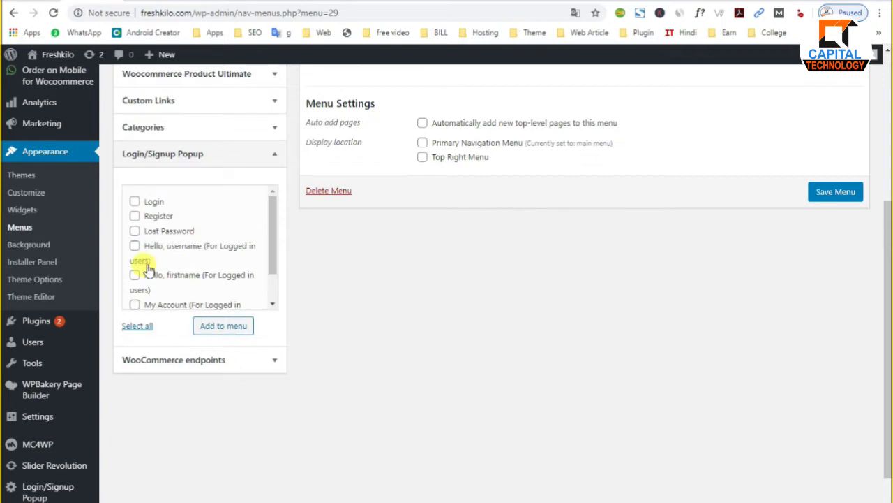
pyautogui.click(135, 201)
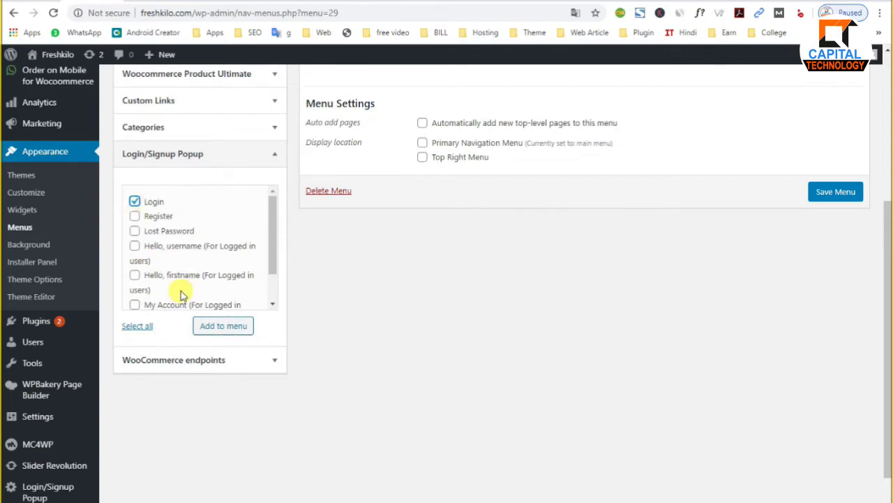
pyautogui.click(135, 215)
pyautogui.click(211, 325)
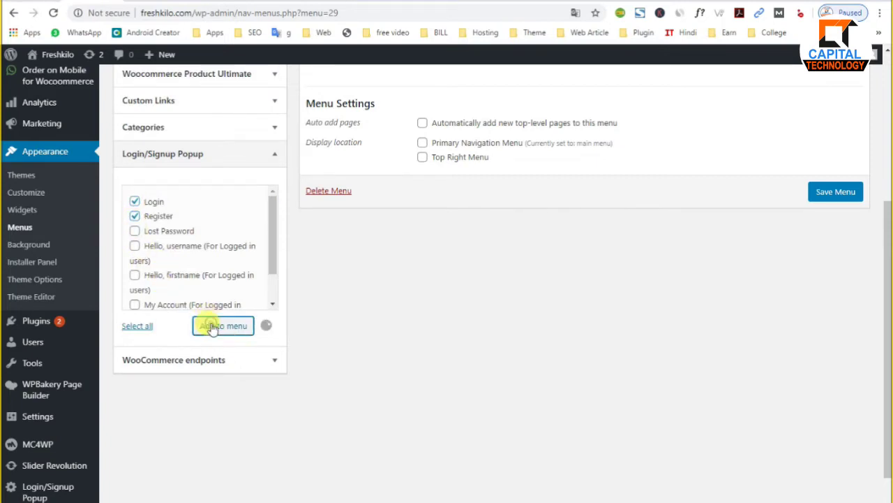
# Step: Relabel the Login item's navigation label as 'Login/Signup'
pyautogui.scroll(3, 579, 294)
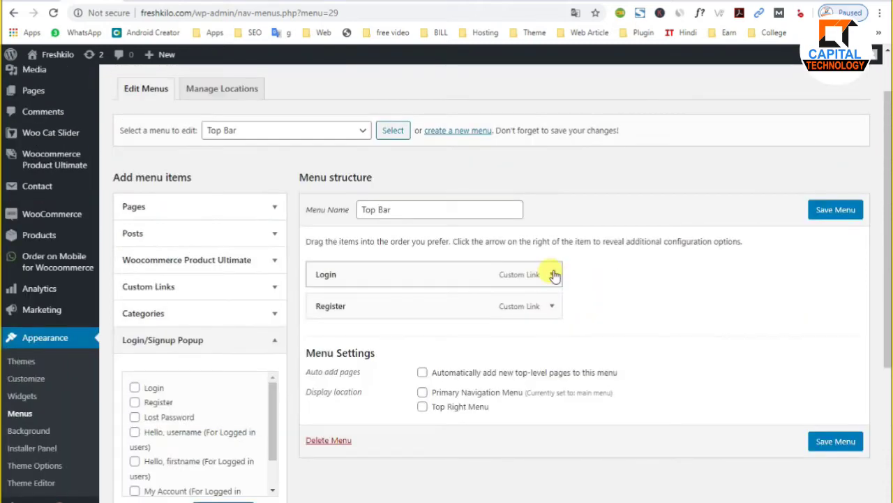
pyautogui.click(551, 272)
pyautogui.click(342, 317)
pyautogui.click(365, 353)
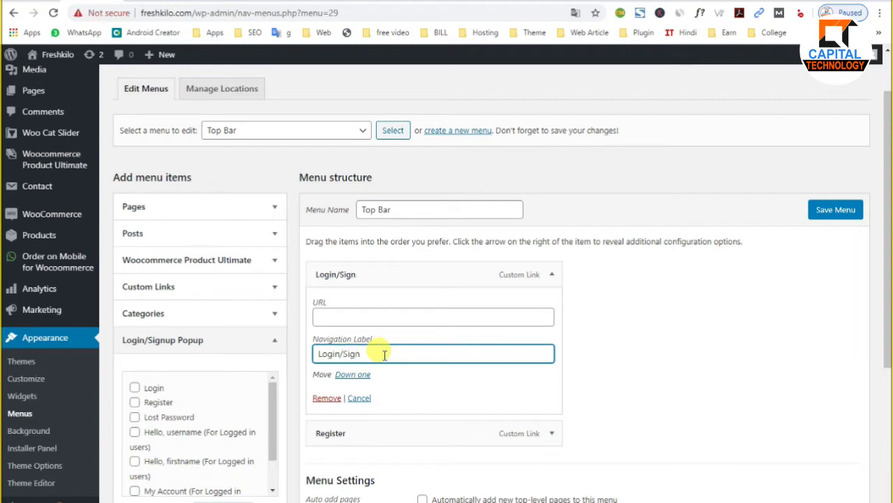
pyautogui.click(354, 315)
pyautogui.click(556, 276)
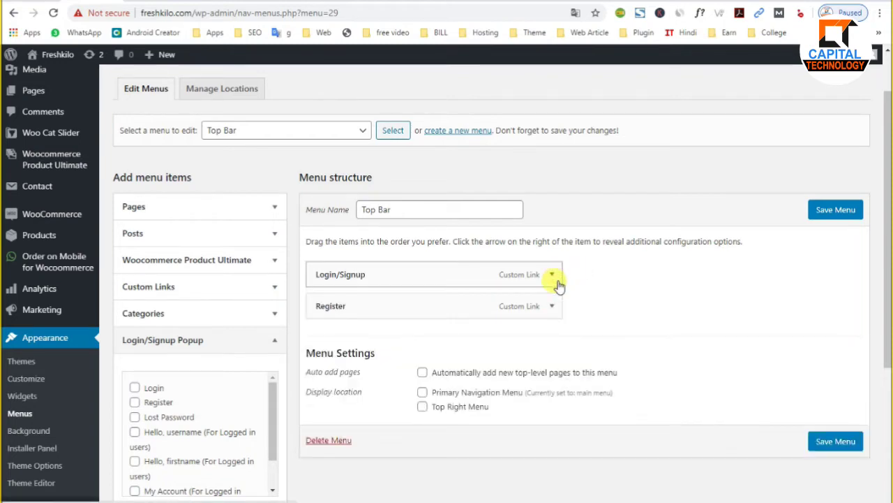
# Step: Remove the Register item and assign Top Bar to the Top Right Menu location
pyautogui.click(553, 305)
pyautogui.scroll(-1, 317, 363)
pyautogui.click(320, 366)
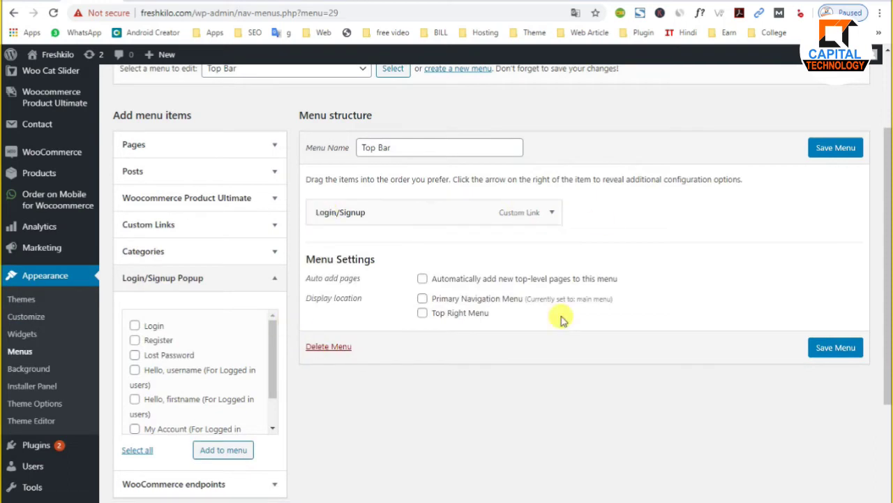
pyautogui.click(422, 312)
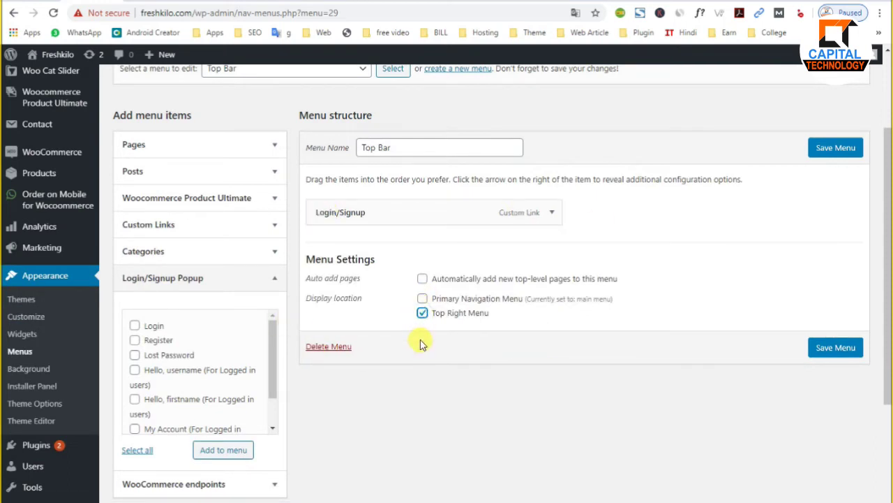
pyautogui.scroll(1, 187, 248)
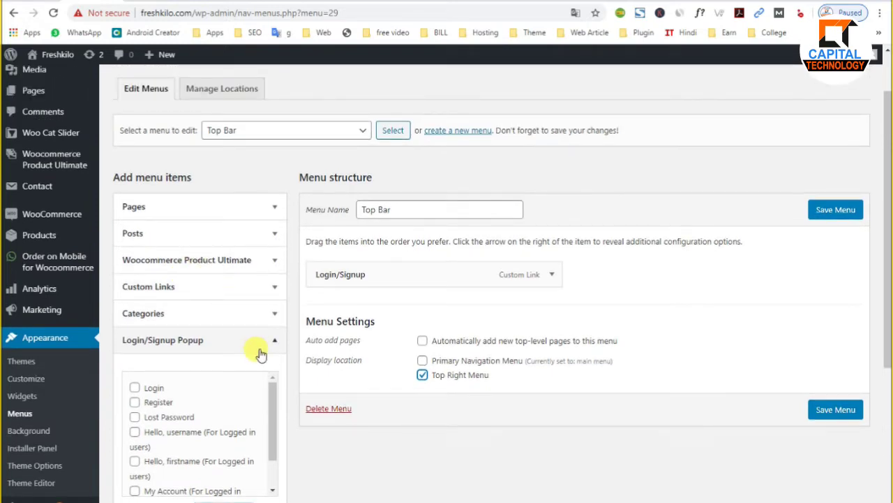
pyautogui.click(203, 210)
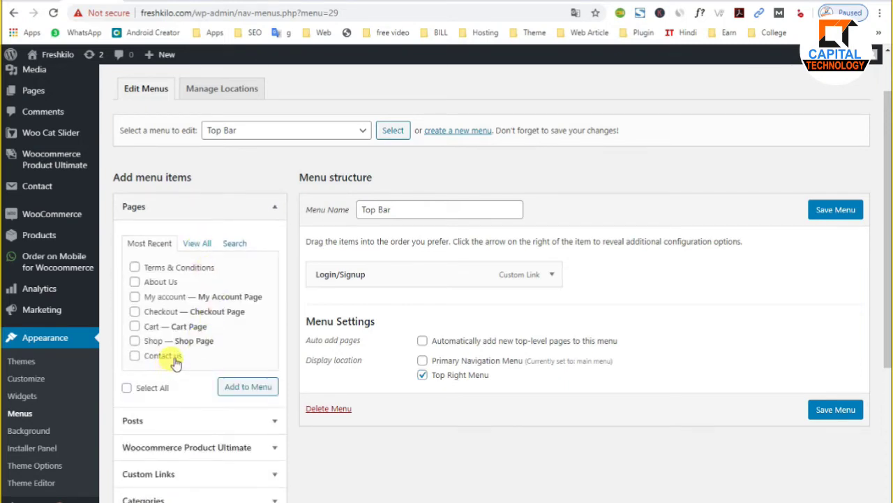
# Step: Add the Checkout page below Login/Signup in the Top Bar menu
pyautogui.scroll(-1, 167, 282)
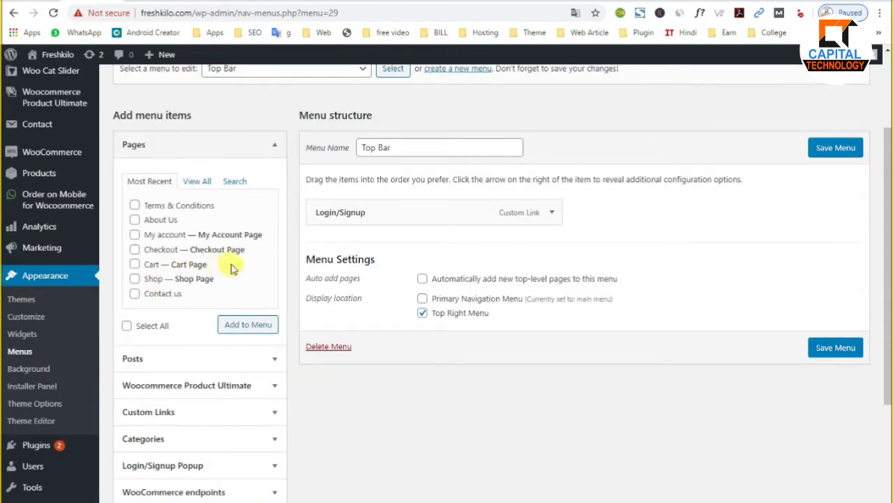
pyautogui.click(135, 250)
pyautogui.click(246, 326)
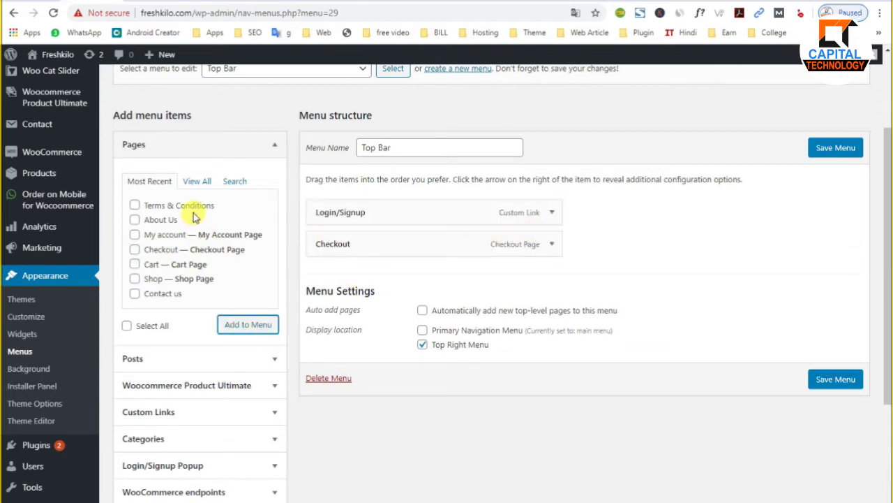
pyautogui.scroll(-2, 188, 224)
pyautogui.scroll(2, 185, 229)
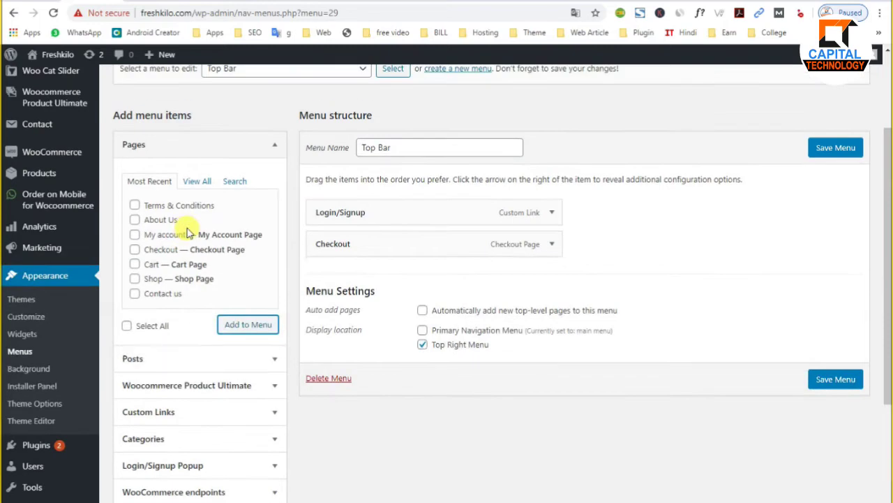
pyautogui.scroll(2, 187, 232)
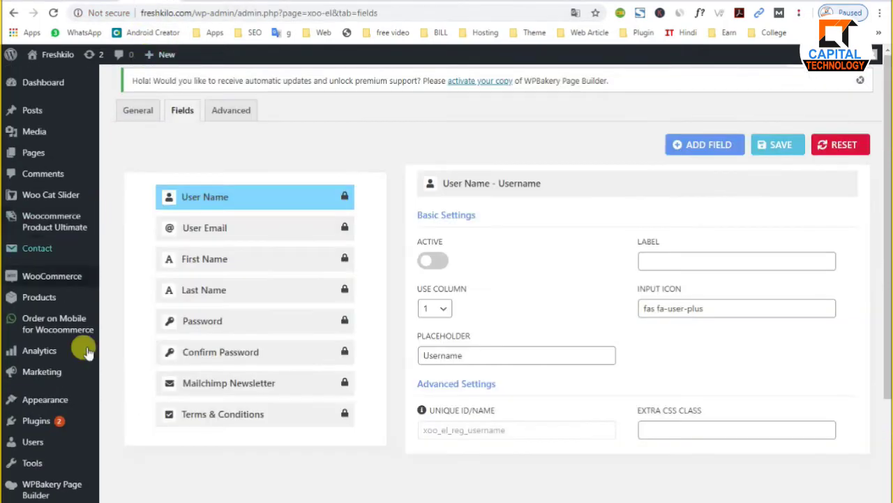
# Step: Search the plugin directory for 'trac', then install and activate Status and Order Tracking
pyautogui.rightClick(45, 421)
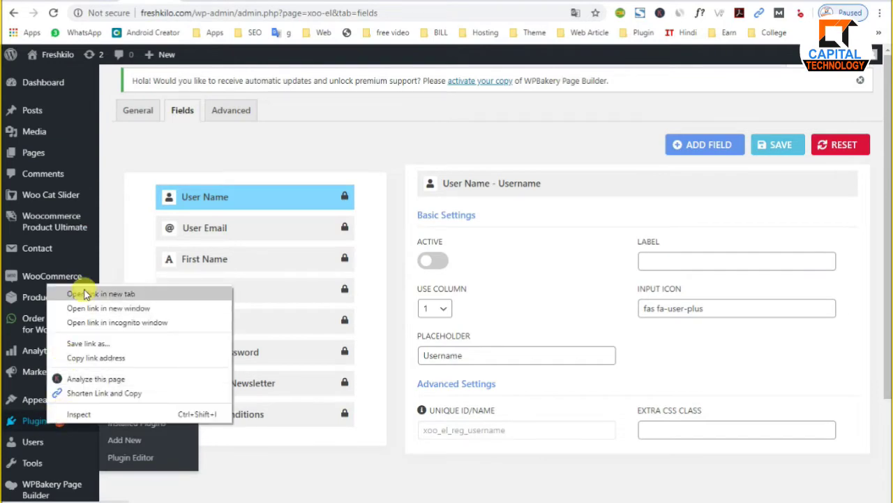
pyautogui.press('Escape')
pyautogui.click(45, 420)
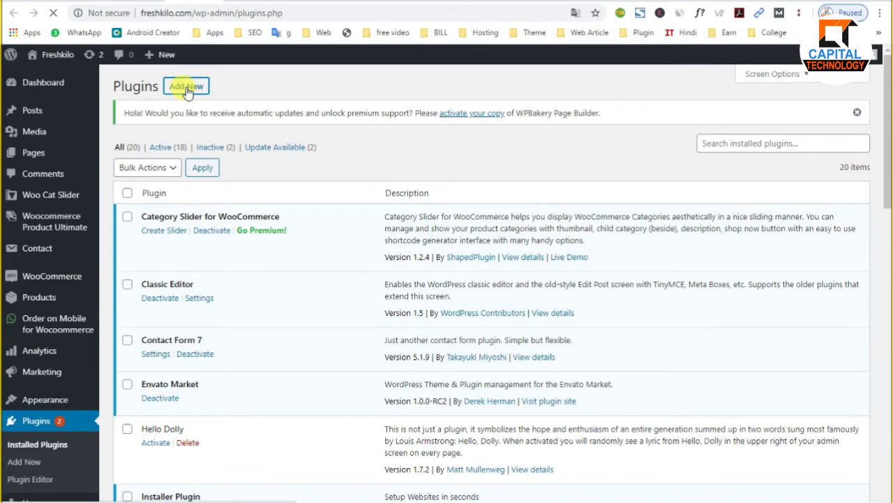
pyautogui.click(186, 88)
pyautogui.click(712, 158)
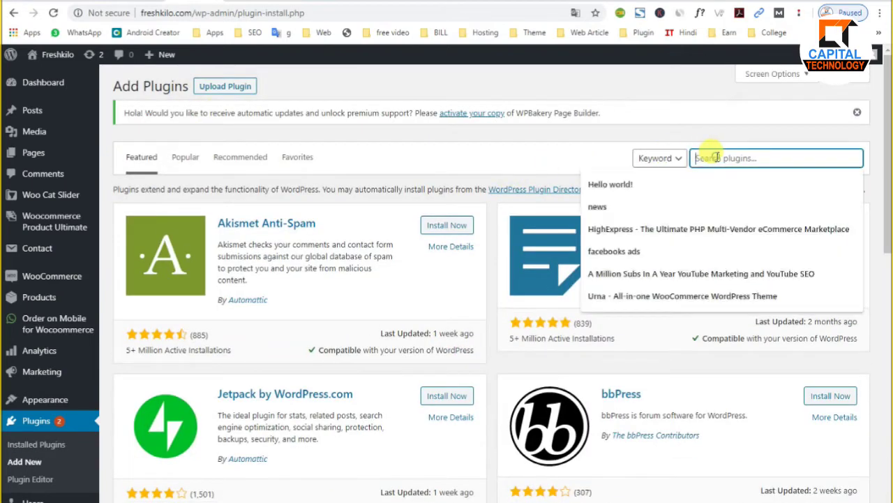
pyautogui.write('tracking')
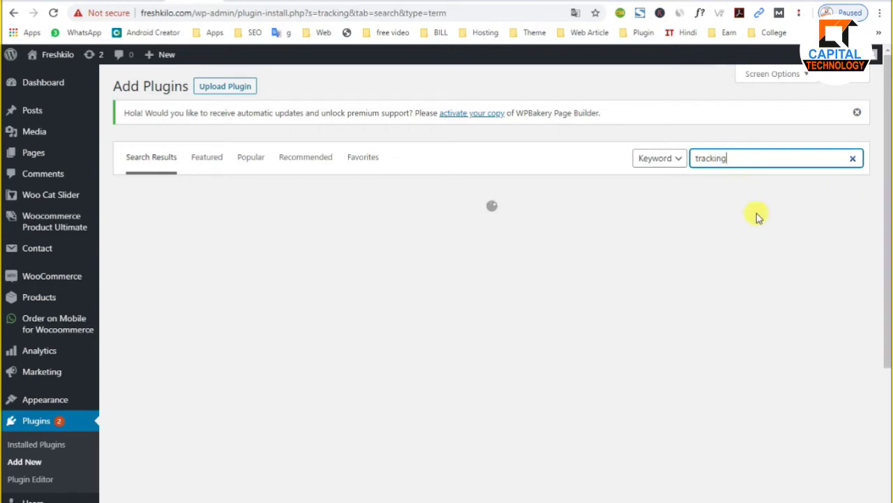
pyautogui.scroll(-5, 757, 213)
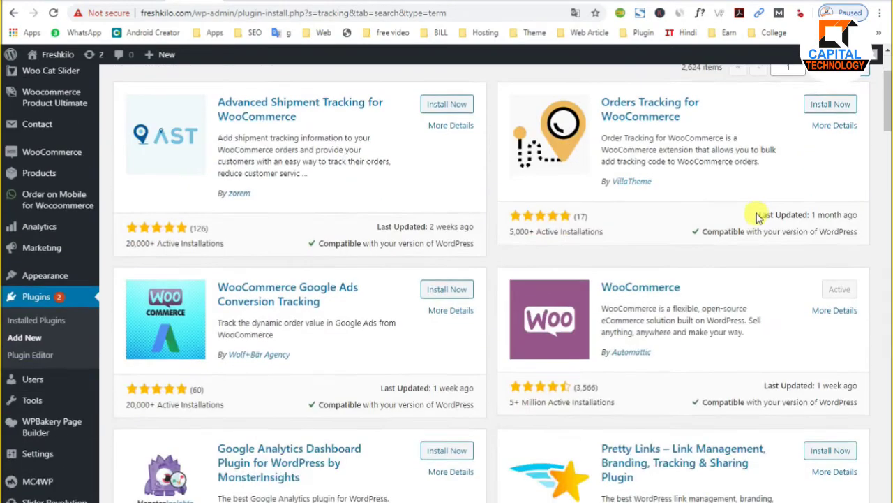
pyautogui.scroll(-9, 758, 216)
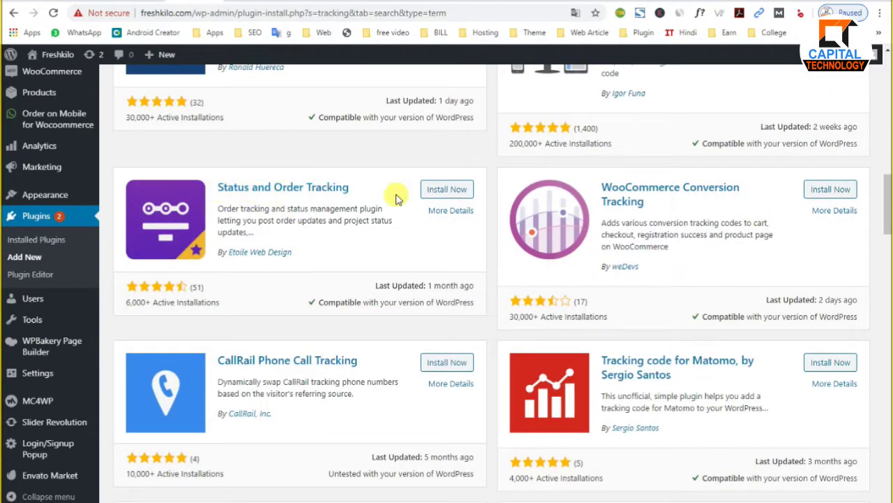
pyautogui.click(447, 189)
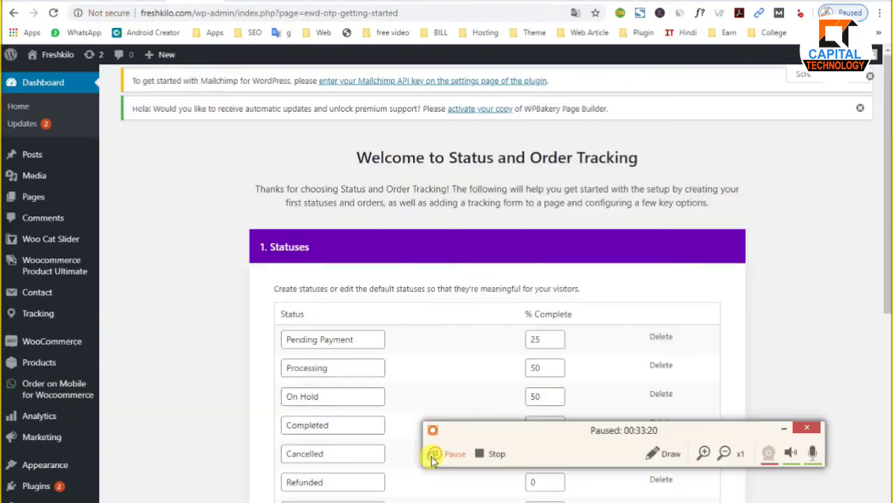
pyautogui.click(433, 454)
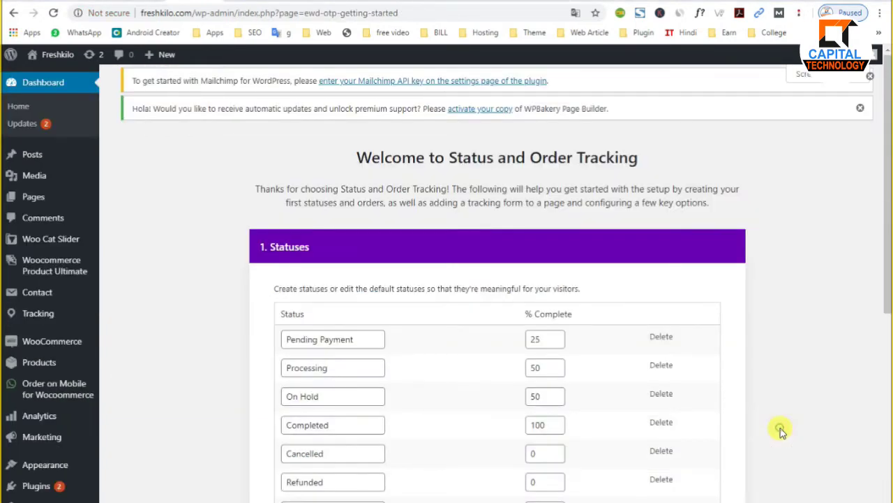
# Step: Review the seven default order statuses, from Pending Payment through Failed, in the setup wizard
pyautogui.scroll(-2, 176, 371)
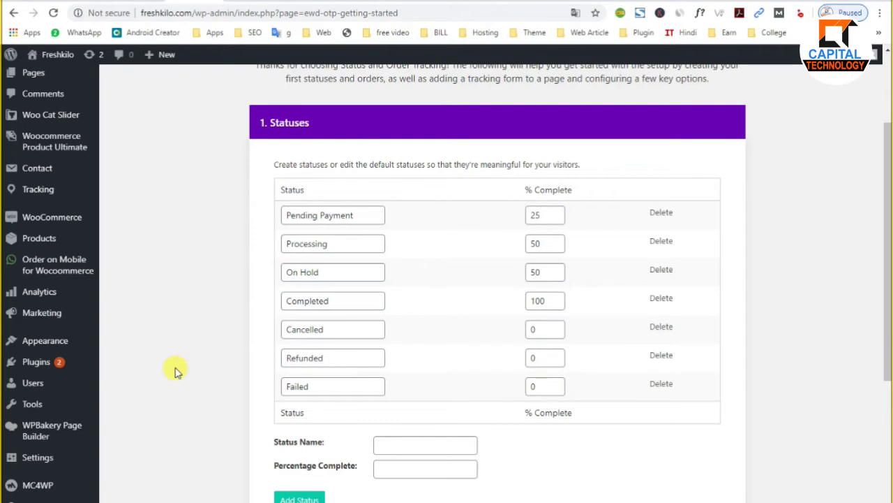
pyautogui.scroll(2, 220, 293)
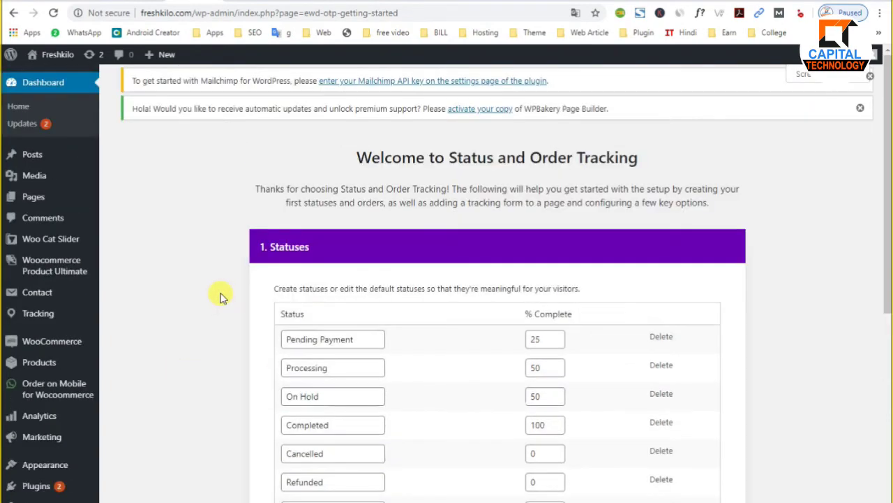
pyautogui.moveTo(48, 314)
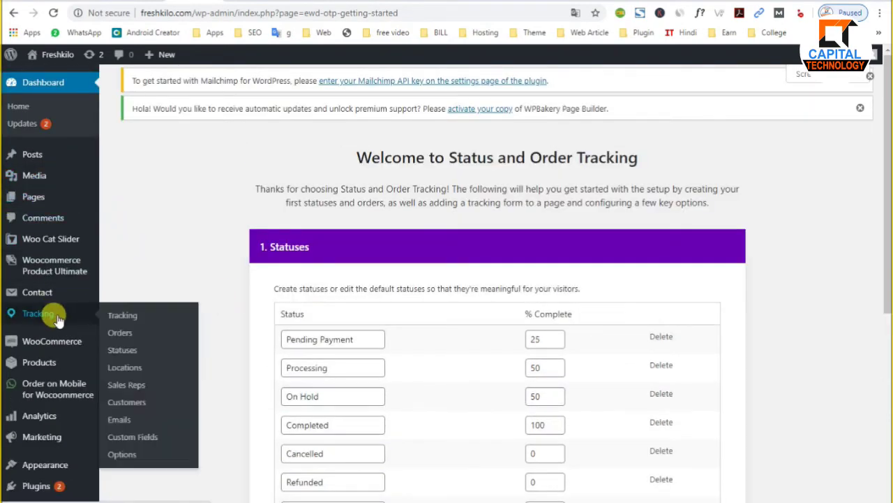
pyautogui.scroll(-3, 209, 340)
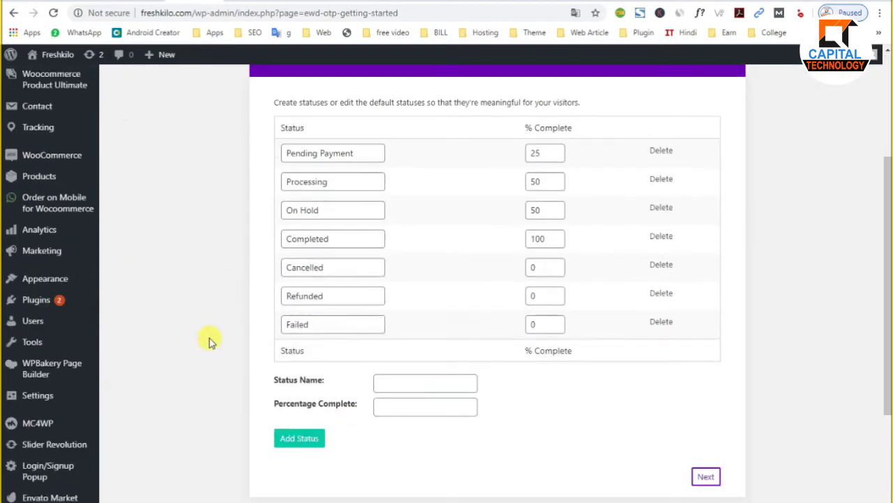
pyautogui.scroll(1, 318, 229)
pyautogui.click(297, 215)
pyautogui.click(307, 244)
pyautogui.click(310, 271)
pyautogui.click(307, 300)
pyautogui.click(303, 328)
pyautogui.click(304, 357)
pyautogui.click(309, 387)
# Step: Pass the Statuses and Tracking Page steps, keeping the Order Tracking page title
pyautogui.scroll(-3, 314, 401)
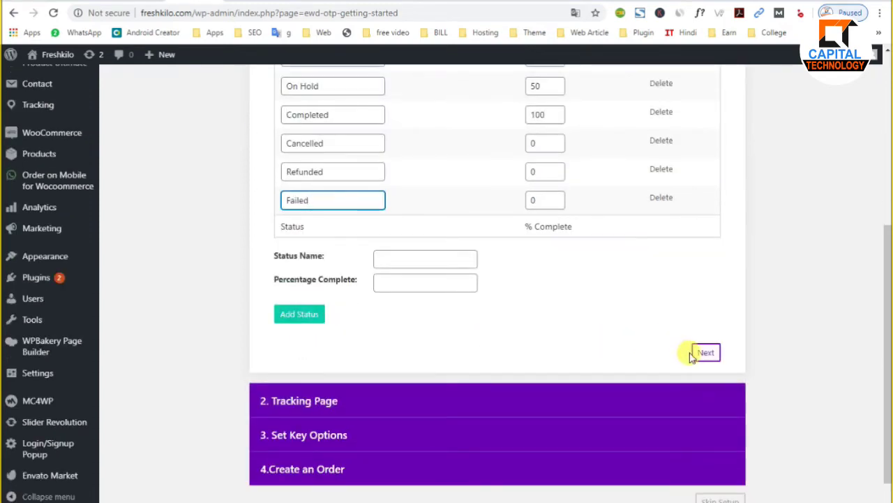
pyautogui.click(397, 259)
pyautogui.click(412, 281)
pyautogui.click(706, 352)
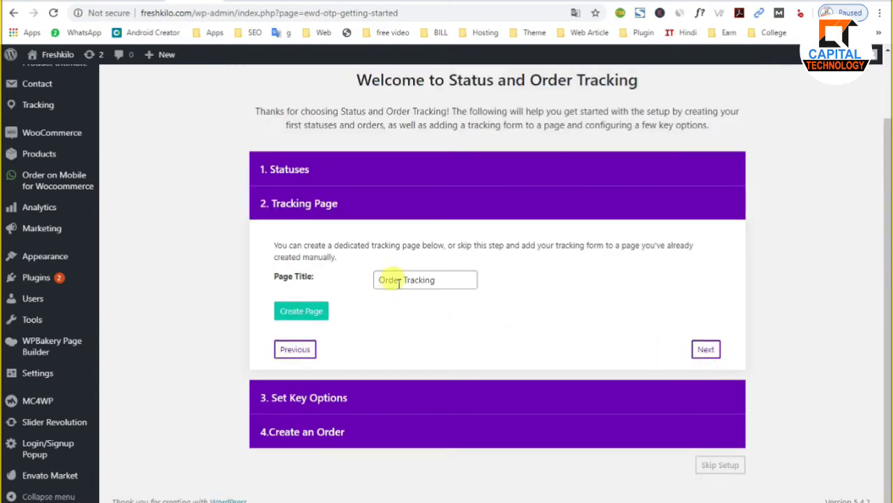
pyautogui.click(435, 280)
pyautogui.hotkey('ctrl', 'a')
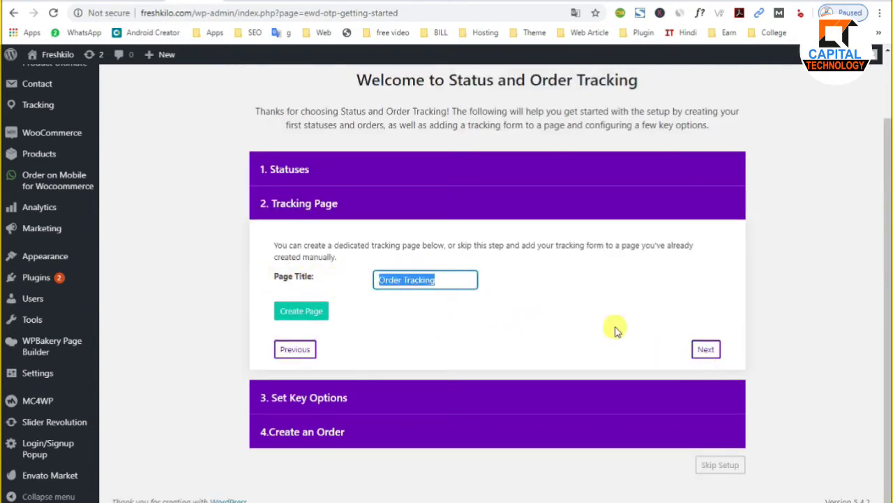
pyautogui.click(709, 349)
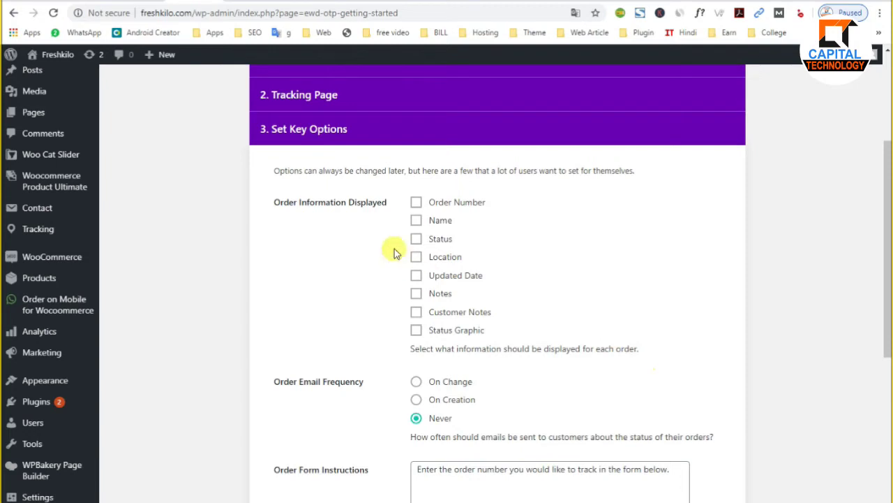
# Step: Display Order Number, Location, Updated Date, Notes, Customer Notes and Status Graphic, then finish the wizard
pyautogui.click(416, 203)
pyautogui.click(416, 256)
pyautogui.click(416, 275)
pyautogui.click(415, 294)
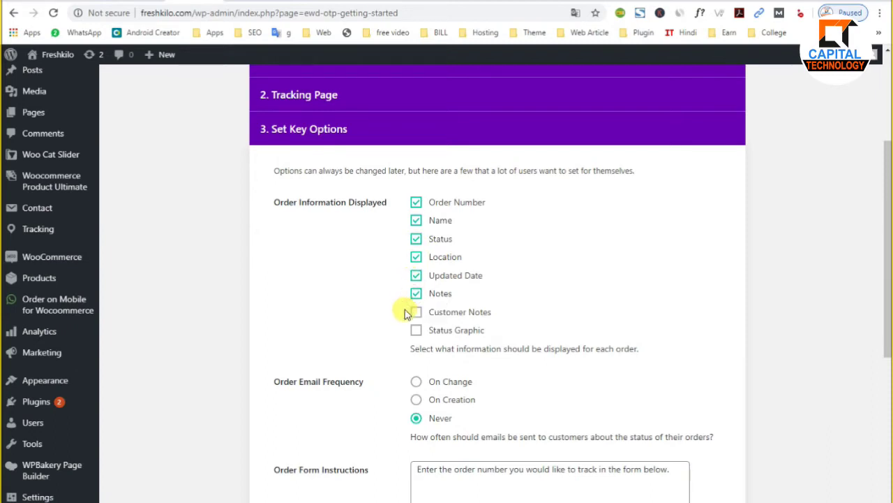
pyautogui.click(415, 312)
pyautogui.click(416, 331)
pyautogui.scroll(-1, 585, 385)
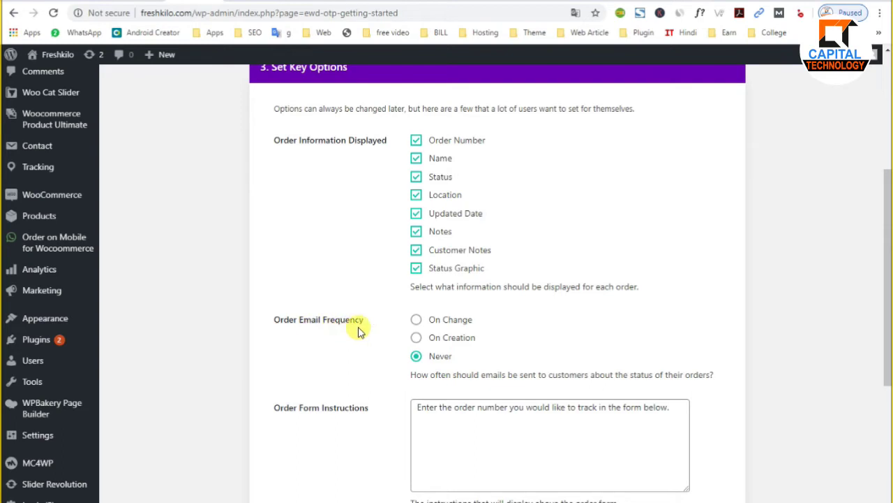
pyautogui.scroll(-3, 602, 340)
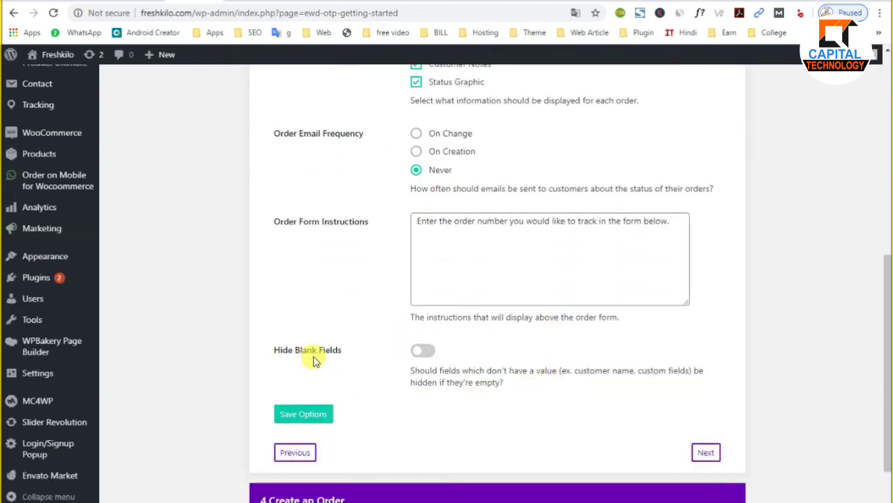
pyautogui.click(711, 455)
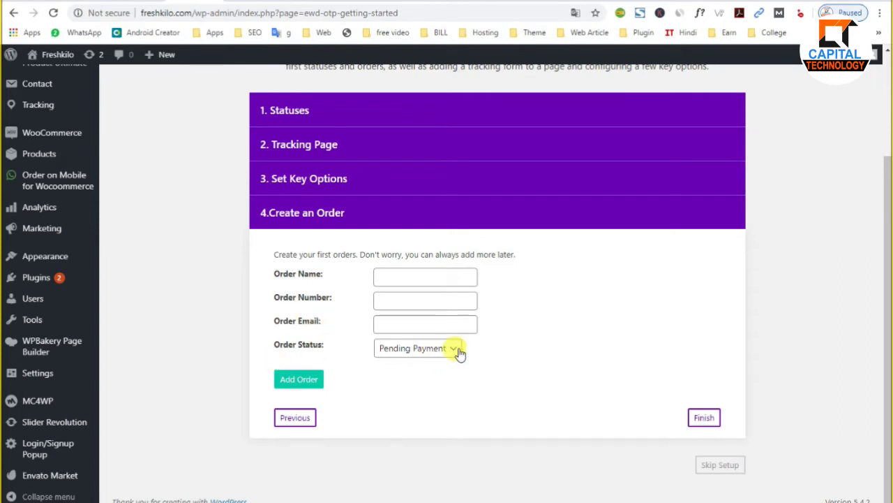
pyautogui.click(705, 419)
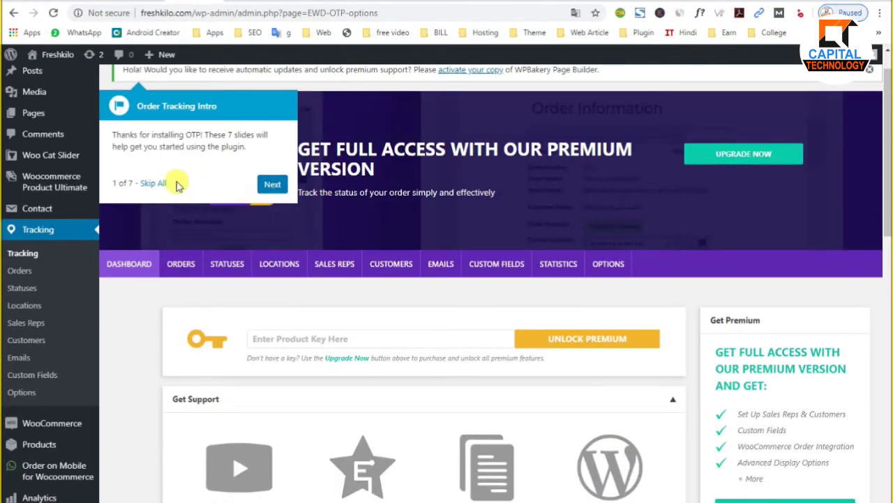
# Step: Skip the plugin's introductory tour and look over the tracking dashboard
pyautogui.click(147, 182)
pyautogui.scroll(-2, 318, 360)
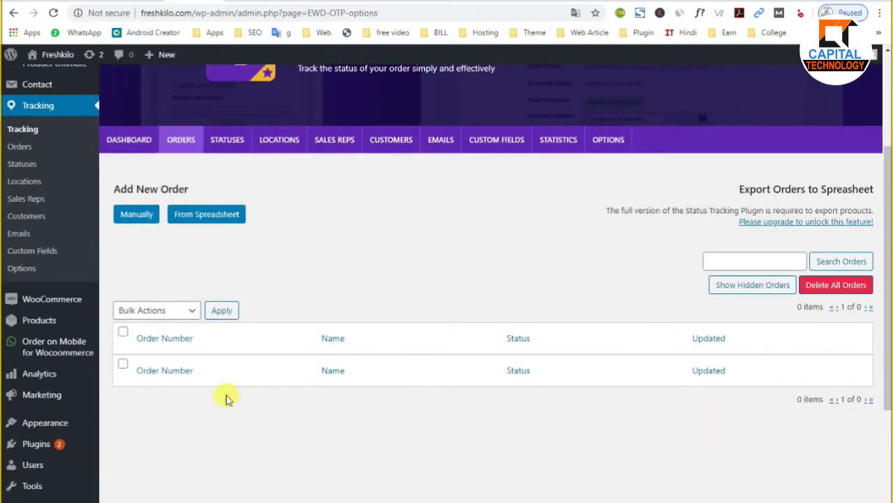
pyautogui.scroll(2, 223, 398)
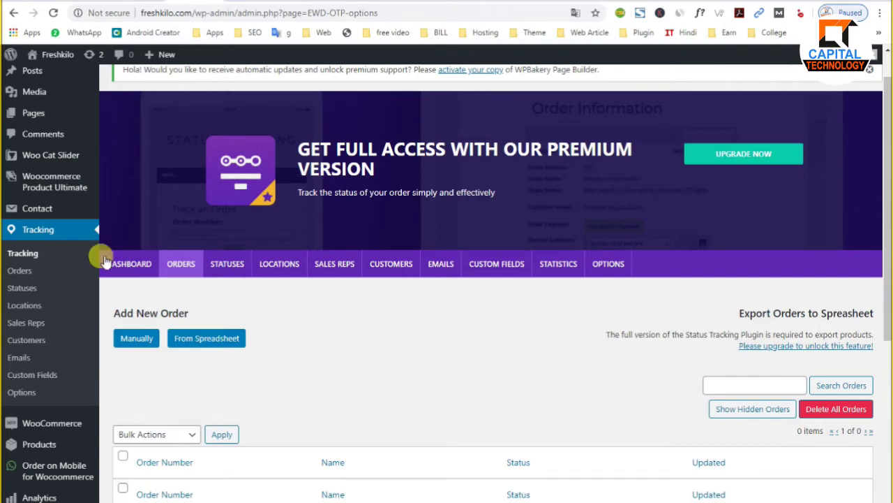
pyautogui.moveTo(58, 183)
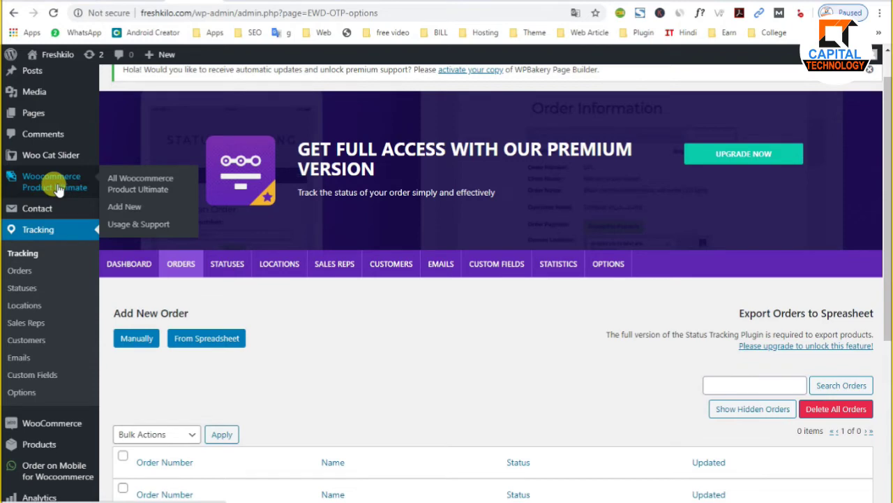
pyautogui.scroll(1, 59, 190)
pyautogui.moveTo(51, 199)
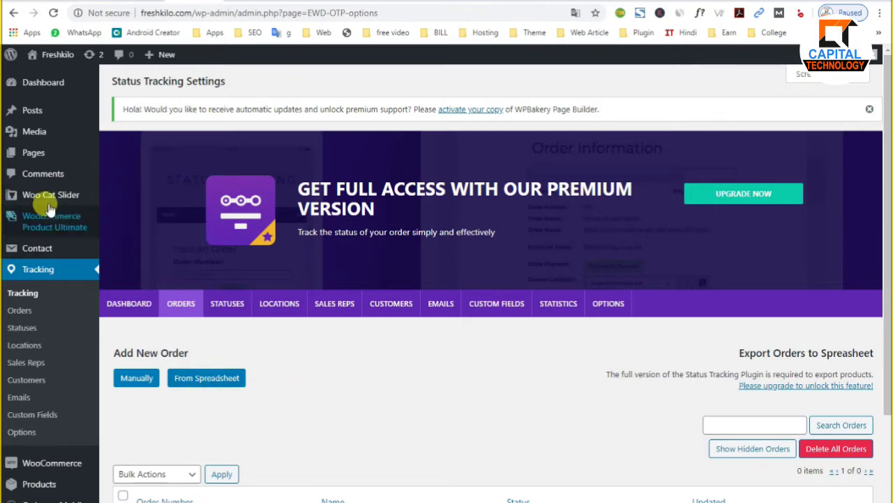
pyautogui.scroll(-3, 44, 333)
# Step: Try the From Spreadsheet order import, which requires the full version, then go to Products
pyautogui.moveTo(35, 360)
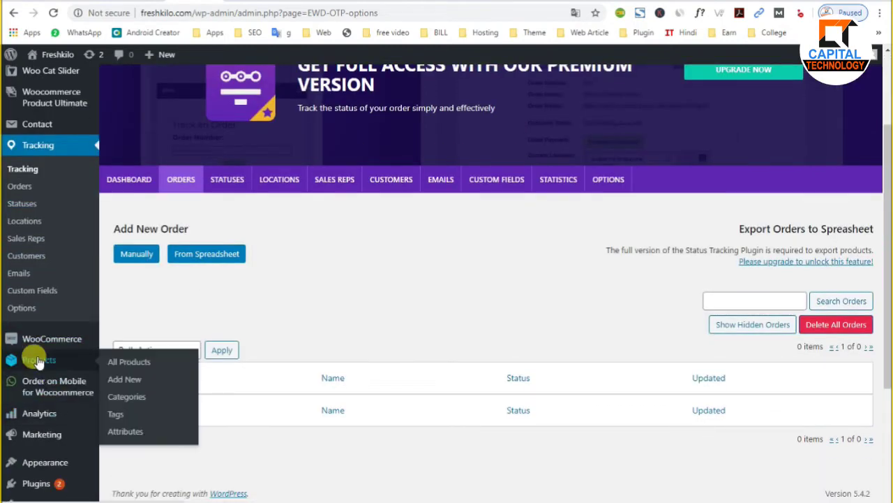
pyautogui.click(196, 254)
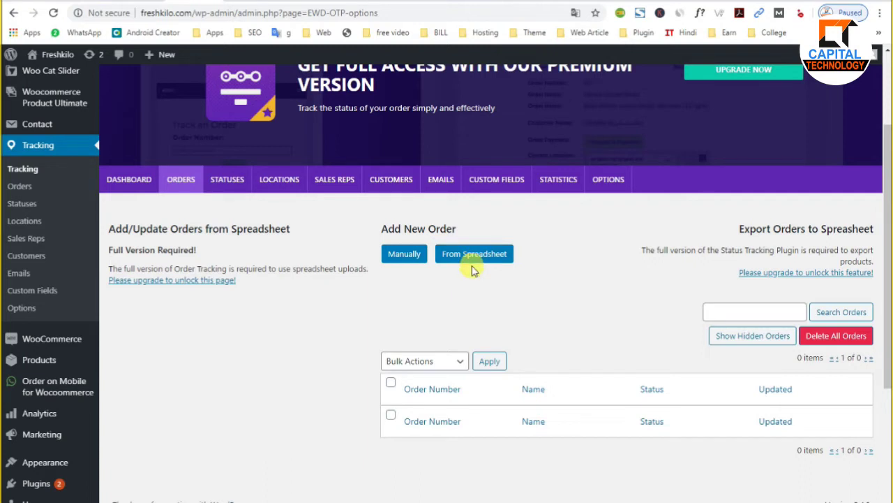
pyautogui.click(21, 189)
pyautogui.moveTo(35, 363)
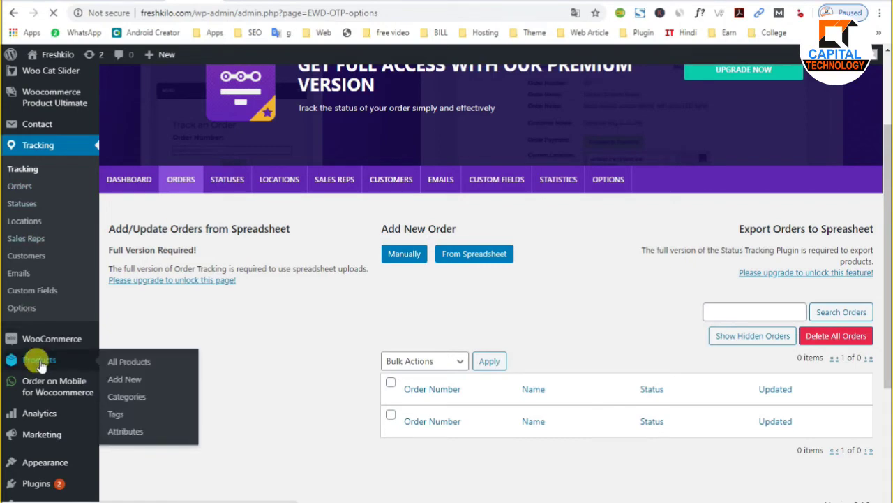
# Step: Open WooCommerce order #179 and inspect its status choices without changing them
pyautogui.click(41, 362)
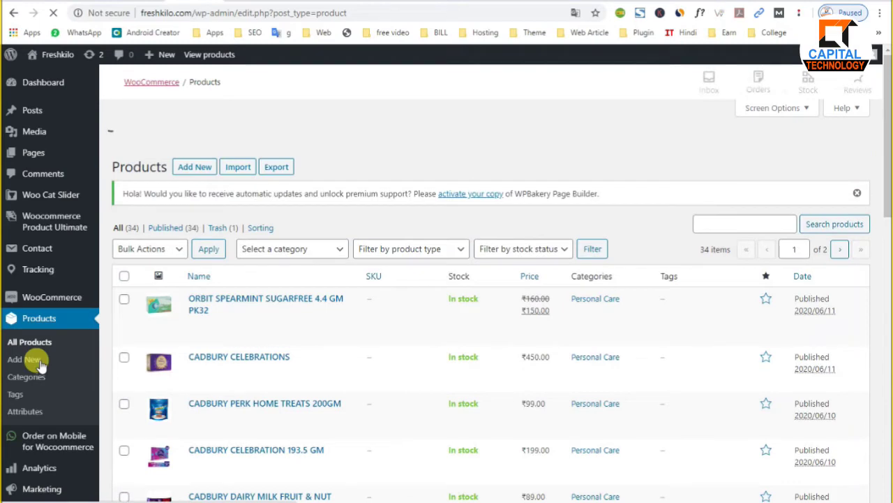
pyautogui.moveTo(60, 296)
pyautogui.click(124, 319)
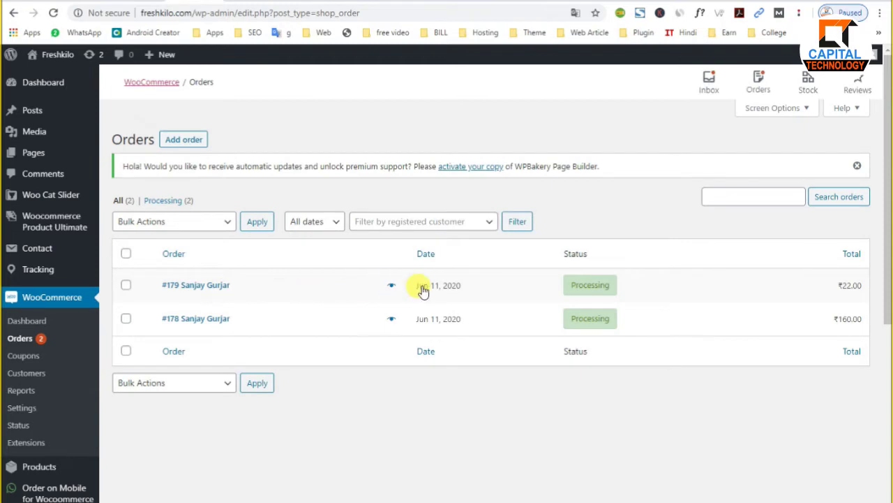
pyautogui.click(190, 291)
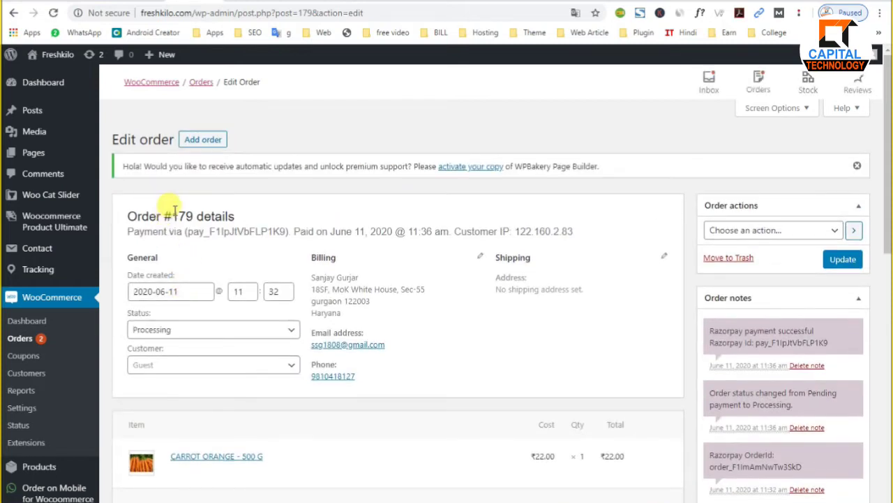
pyautogui.moveTo(165, 217); pyautogui.dragTo(192, 217)
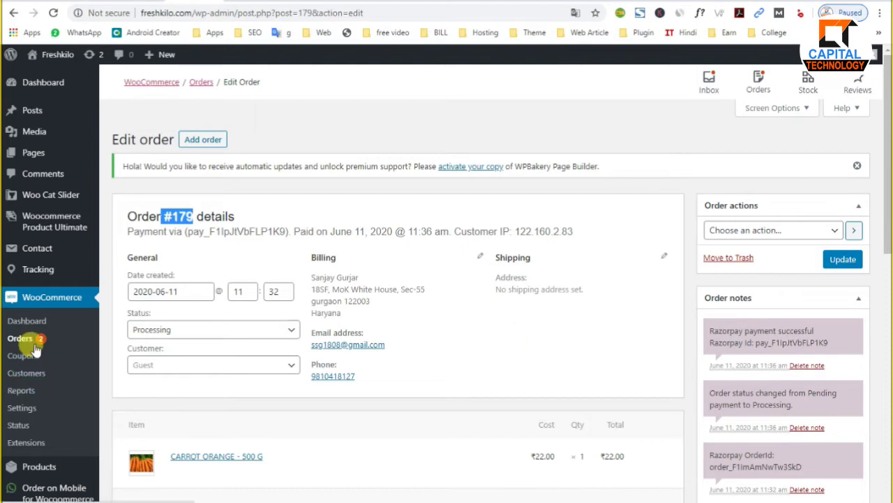
pyautogui.scroll(-2, 231, 355)
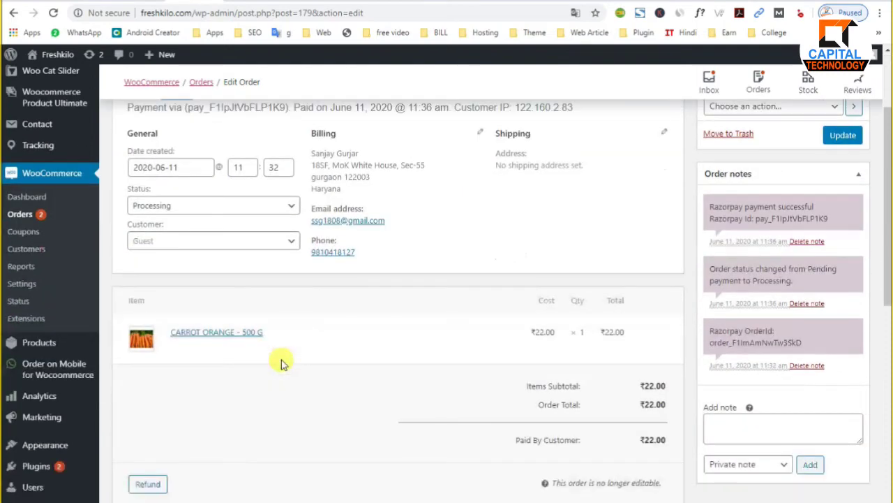
pyautogui.click(181, 207)
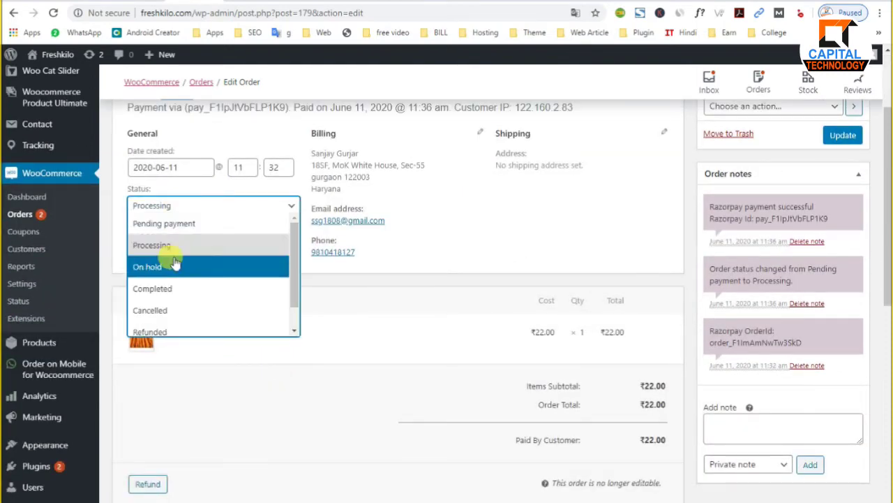
pyautogui.click(498, 256)
# Step: Reload the admin page and return to the Status Tracking settings dashboard
pyautogui.moveTo(31, 351)
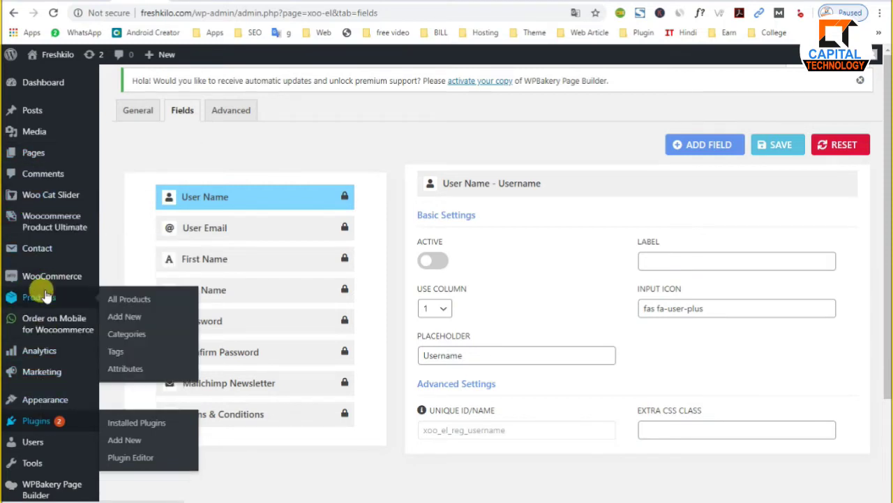
pyautogui.click(51, 14)
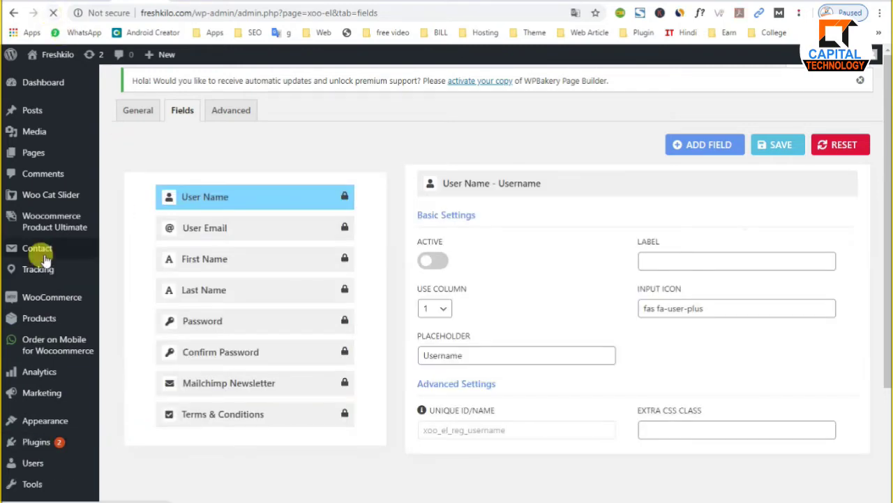
pyautogui.moveTo(42, 274)
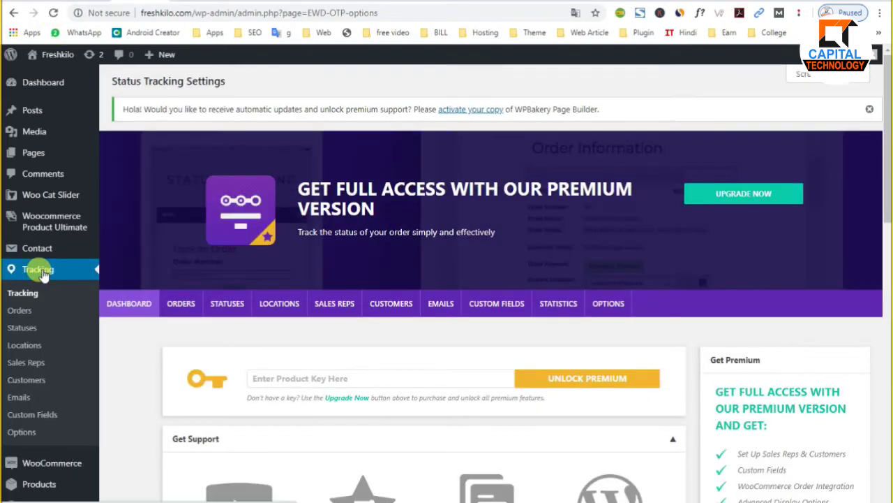
# Step: In the tracking Orders view, start a manual order with order number #179
pyautogui.scroll(-2, 185, 333)
pyautogui.scroll(-4, 185, 334)
pyautogui.scroll(10, 187, 333)
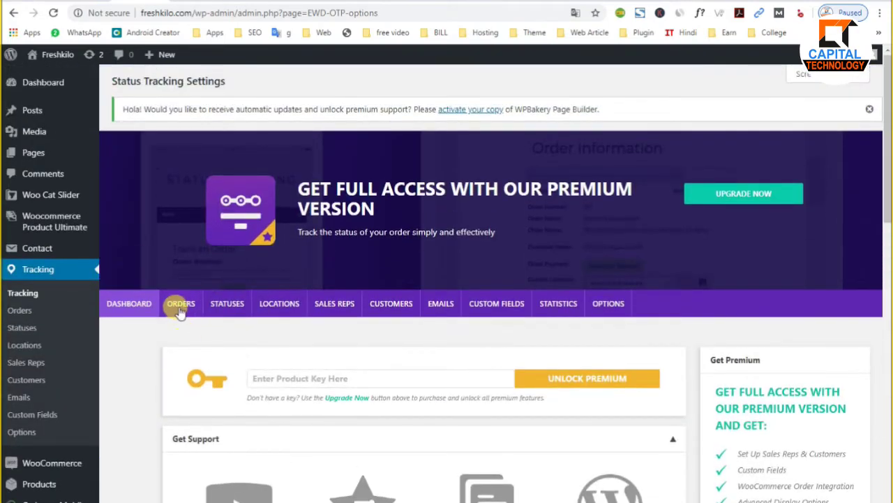
pyautogui.click(180, 310)
pyautogui.scroll(-2, 207, 334)
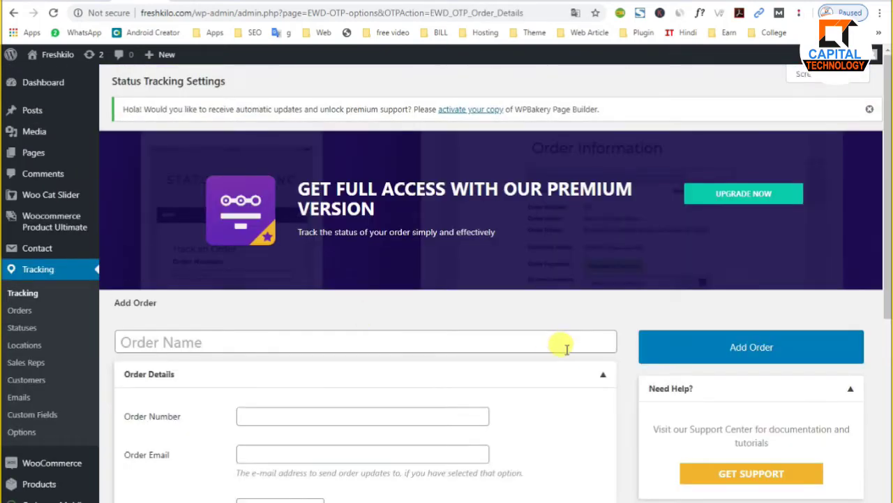
pyautogui.scroll(-3, 222, 244)
pyautogui.click(189, 151)
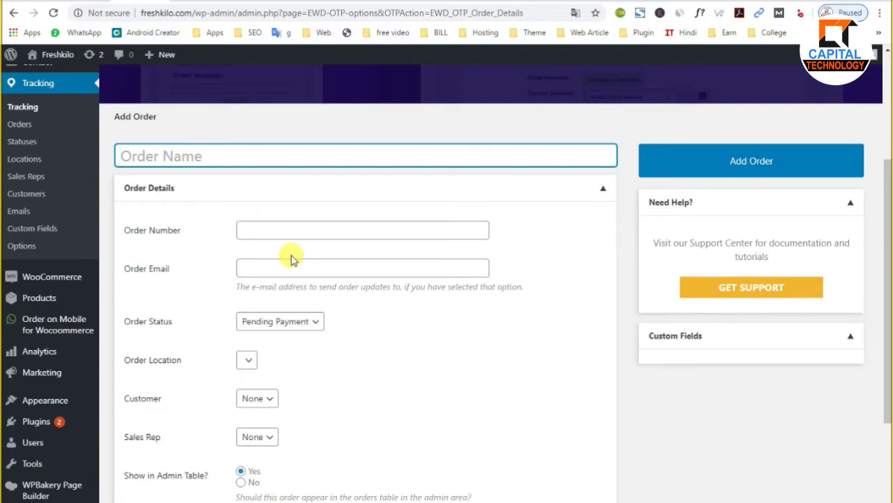
pyautogui.click(267, 230)
pyautogui.write('#179')
# Step: Paste the product name CARROT ORANGE - 500 G as the order name
pyautogui.click(152, 155)
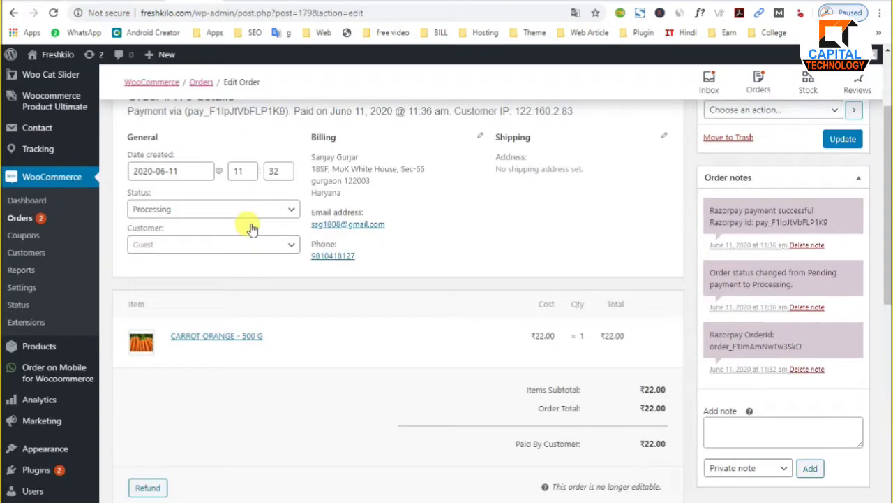
pyautogui.scroll(3, 249, 226)
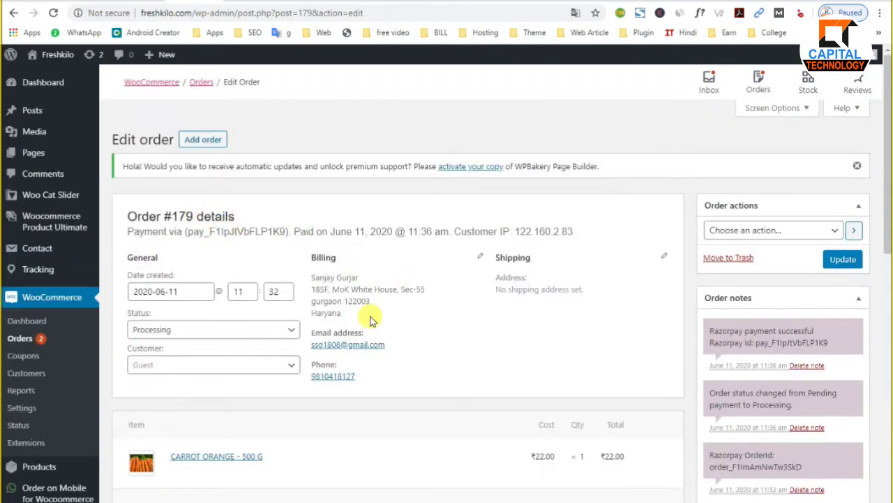
pyautogui.scroll(-3, 235, 354)
pyautogui.tripleClick(300, 269)
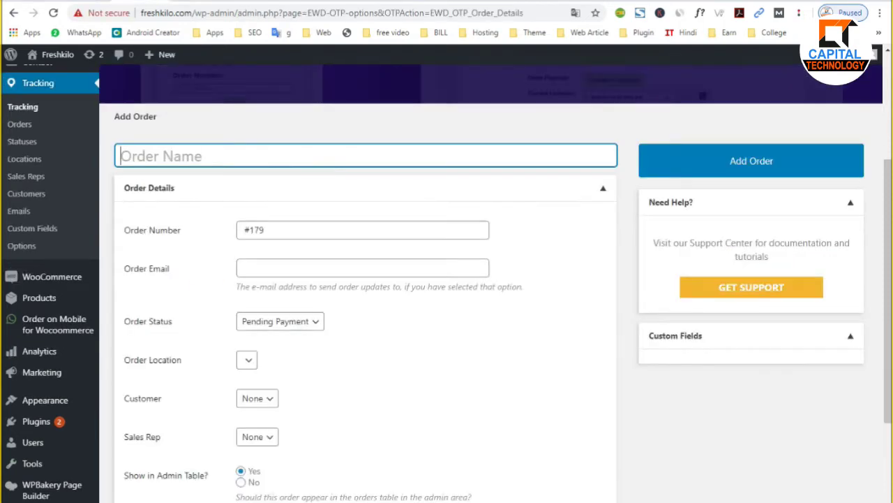
pyautogui.write('CARROT ORANGE - 500 G')
pyautogui.click(255, 267)
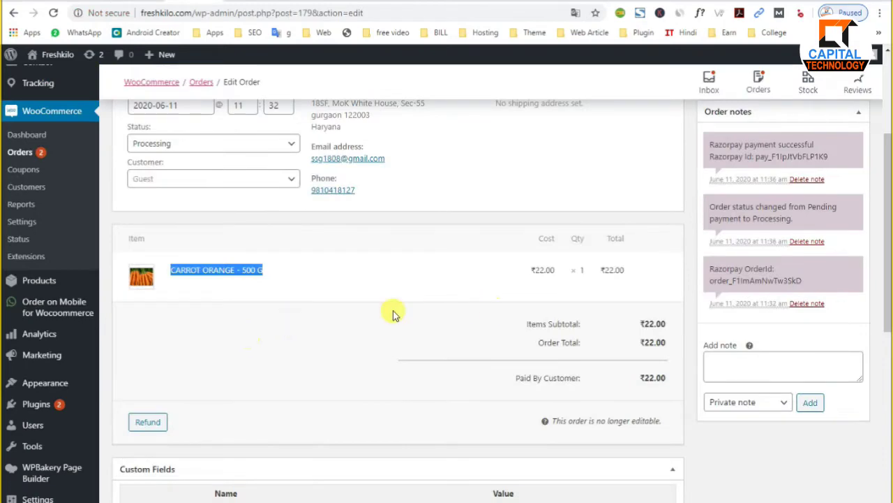
# Step: Paste the customer's e-mail into the order e-mail field and keep Pending Payment status
pyautogui.scroll(2, 391, 307)
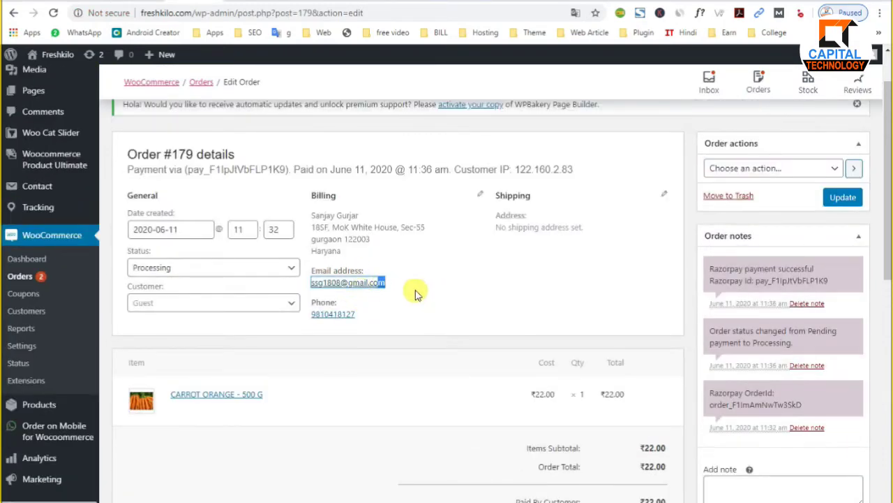
pyautogui.moveTo(405, 286); pyautogui.dragTo(318, 282)
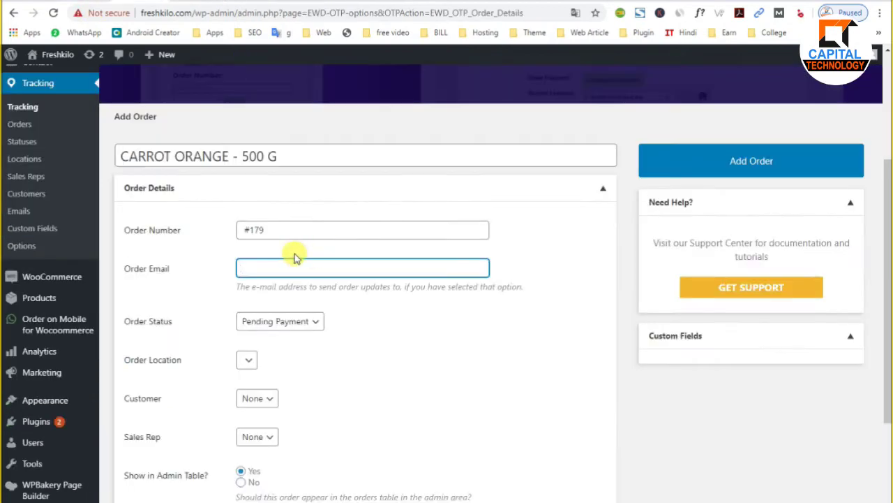
pyautogui.hotkey('ctrl', 'v')
pyautogui.click(453, 351)
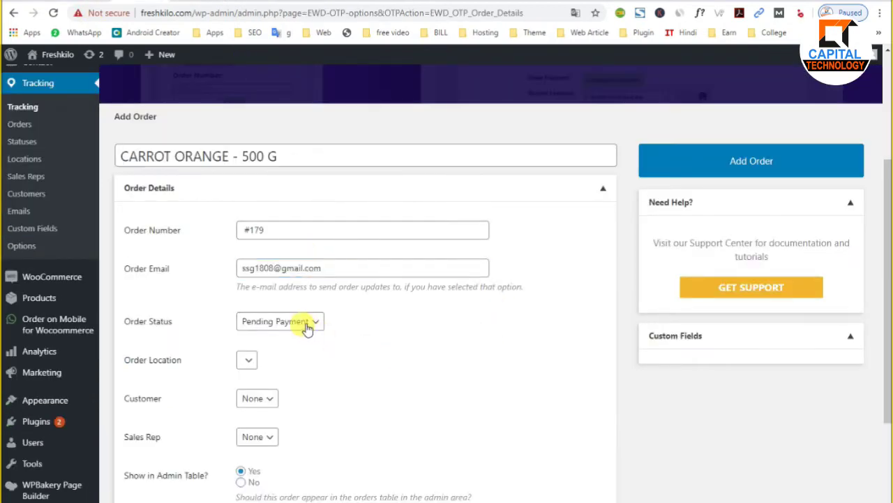
pyautogui.click(308, 323)
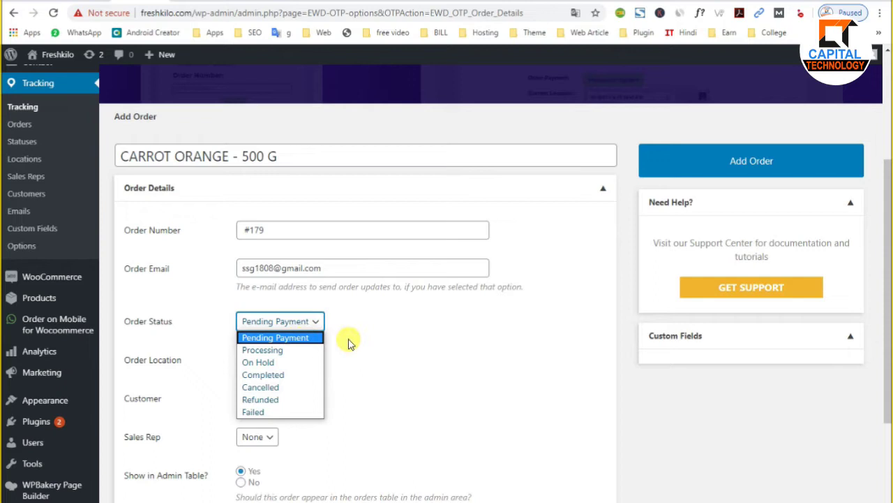
pyautogui.click(349, 342)
# Step: Confirm the Pending Payment status, glance at Order Notes, and recheck the order e-mail
pyautogui.scroll(-2, 352, 342)
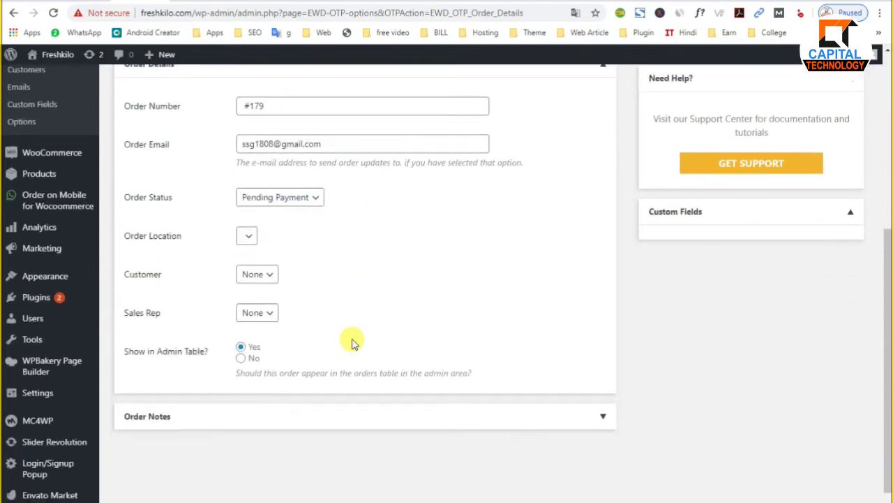
pyautogui.click(280, 198)
pyautogui.click(474, 249)
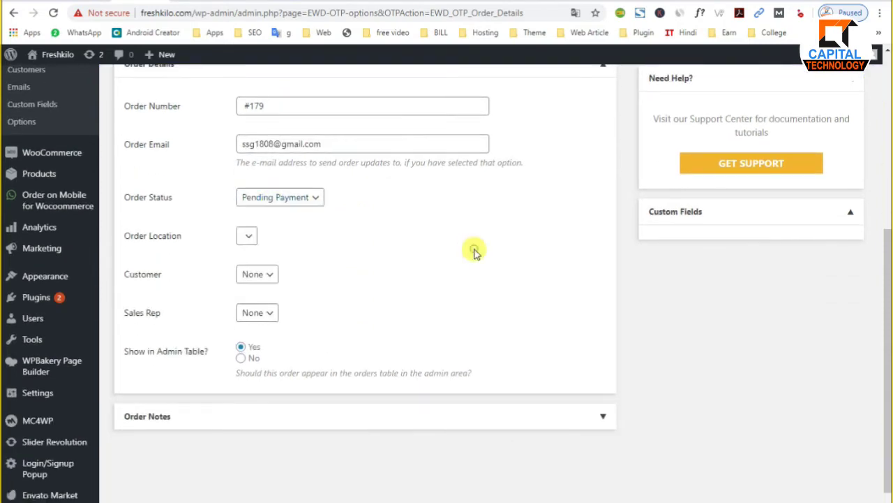
pyautogui.click(248, 198)
pyautogui.click(431, 248)
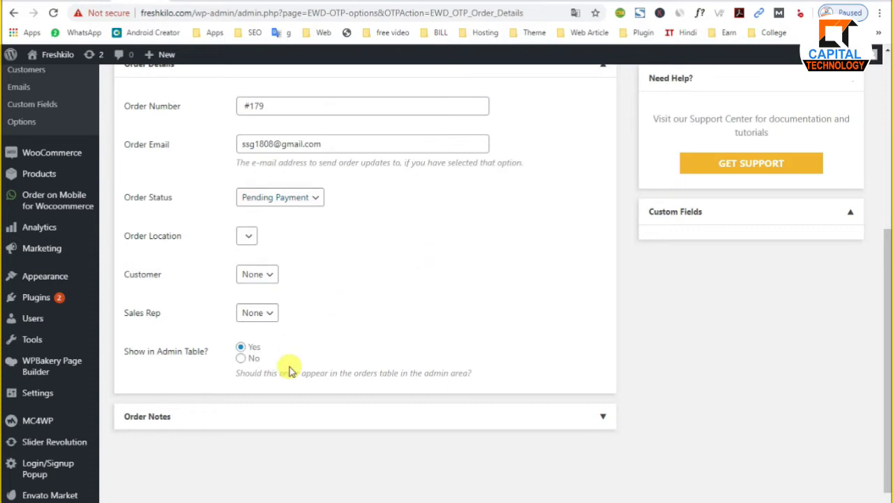
pyautogui.scroll(-1, 290, 370)
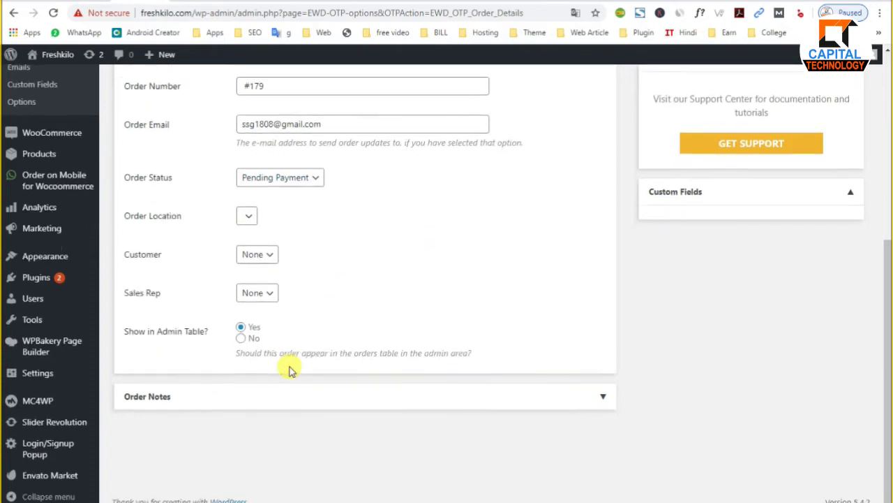
pyautogui.click(522, 407)
pyautogui.scroll(-3, 523, 408)
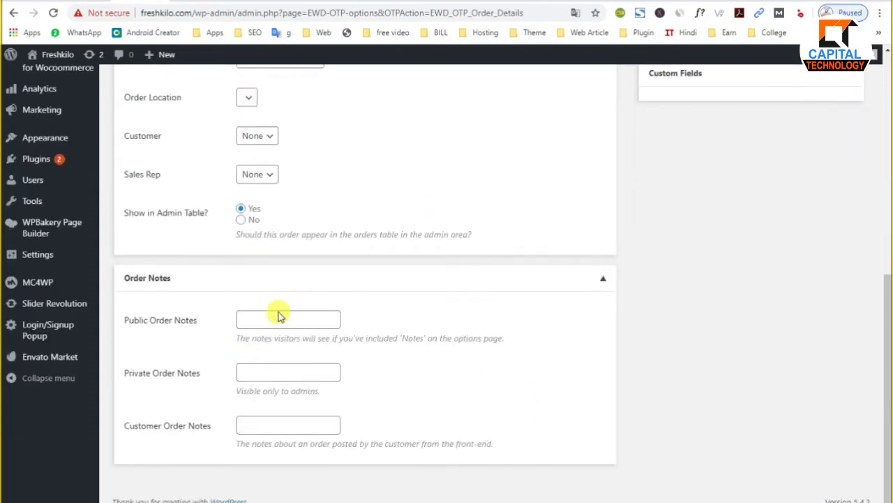
pyautogui.click(603, 279)
pyautogui.scroll(3, 353, 247)
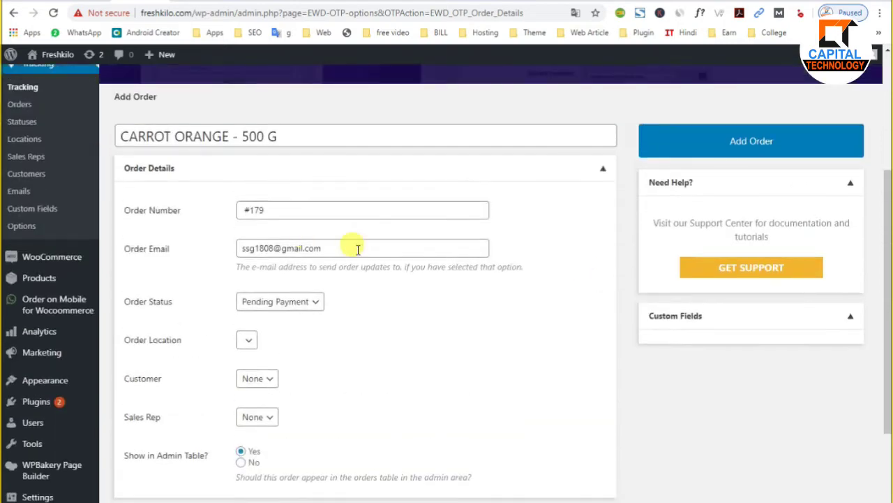
pyautogui.click(292, 247)
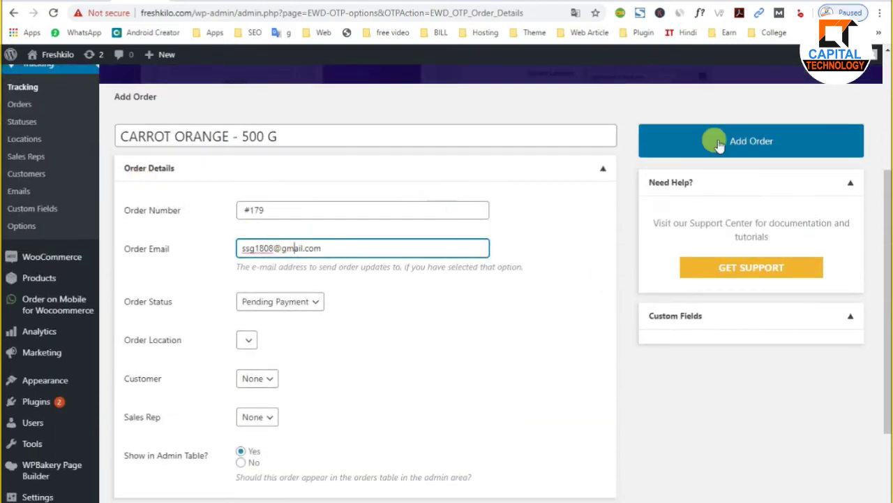
# Step: Add the tracking order and select #179 in the Orders list
pyautogui.click(745, 141)
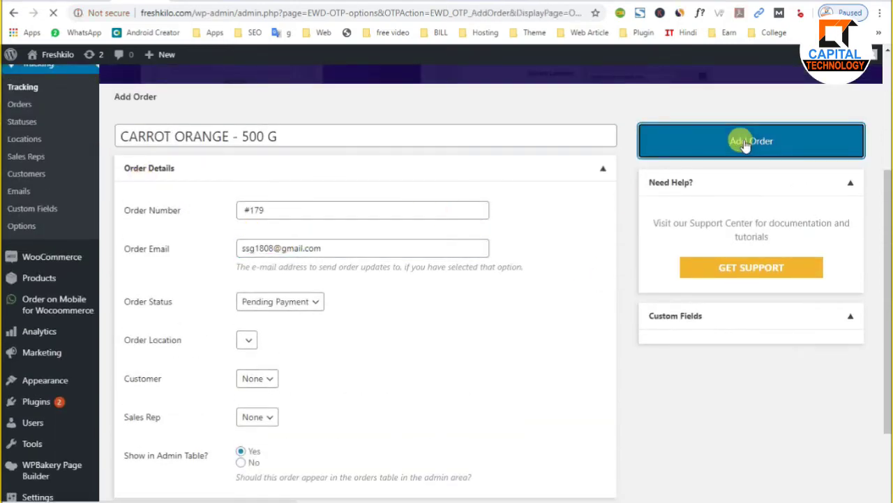
pyautogui.scroll(-5, 309, 349)
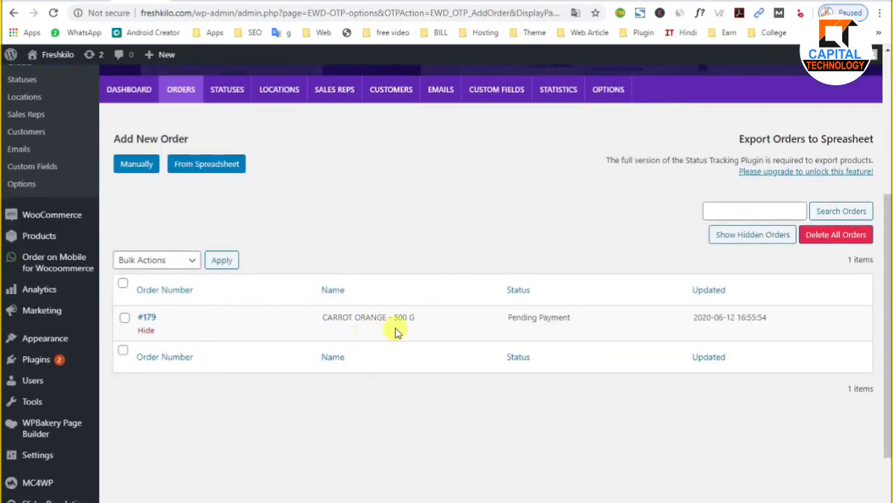
pyautogui.click(145, 324)
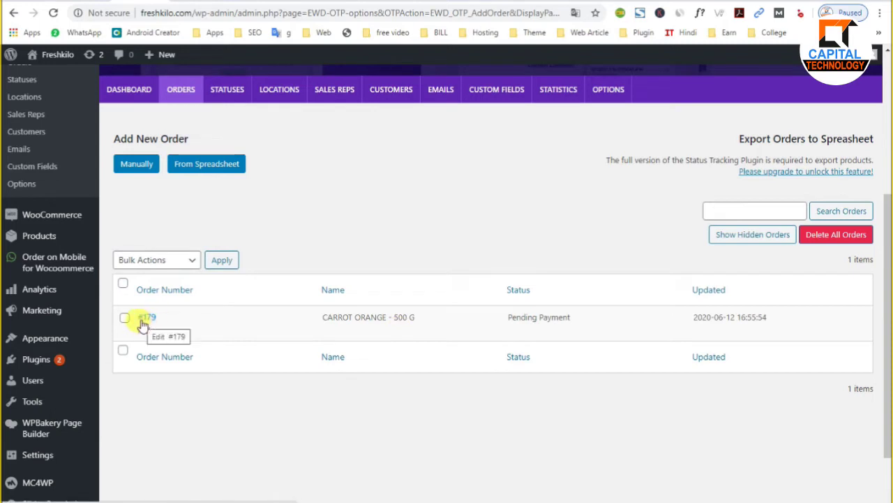
pyautogui.doubleClick(146, 318)
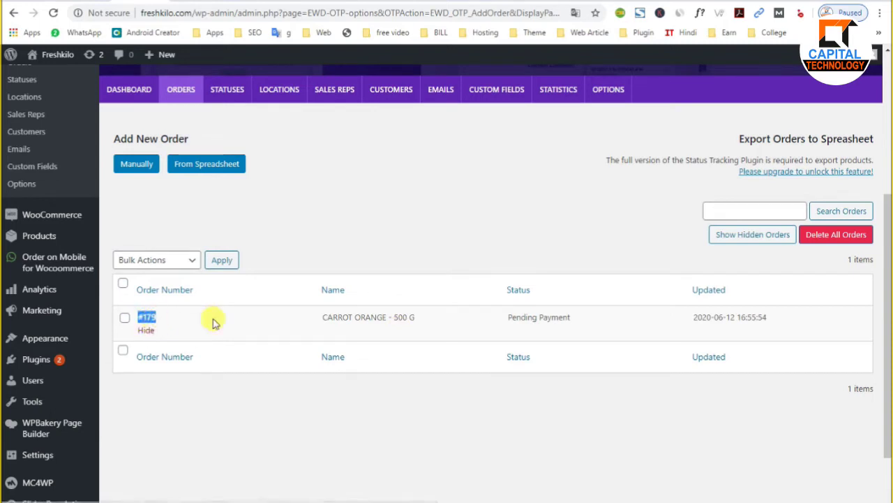
# Step: Load freshkilo.com in a private Chrome window, then return to the WordPress Top Bar menu editor
pyautogui.hotkey('ctrl', 'shift', 'n')
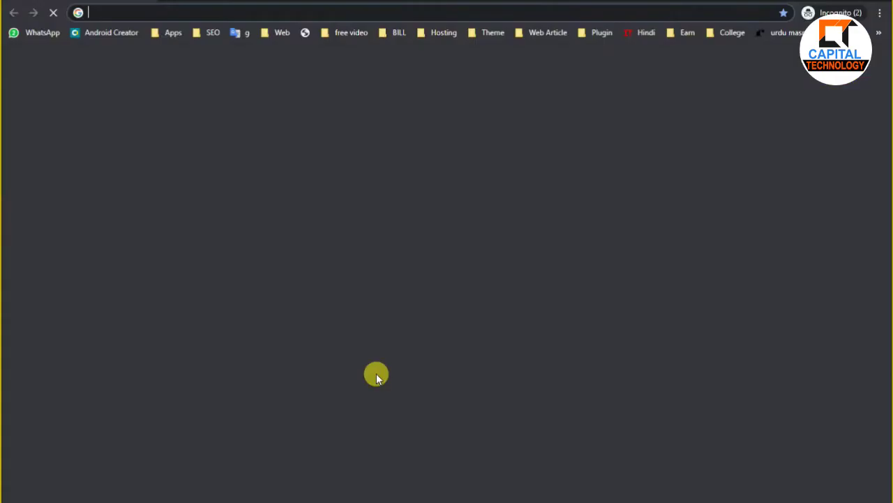
pyautogui.write('f')
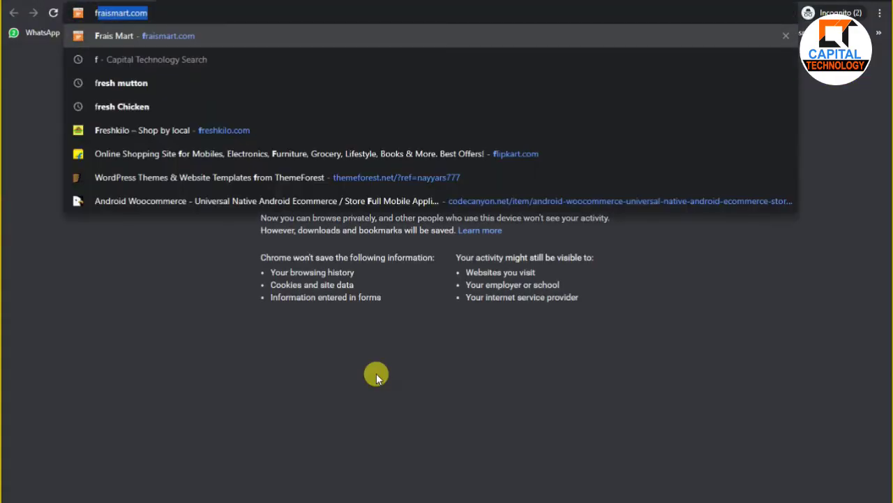
pyautogui.write('re')
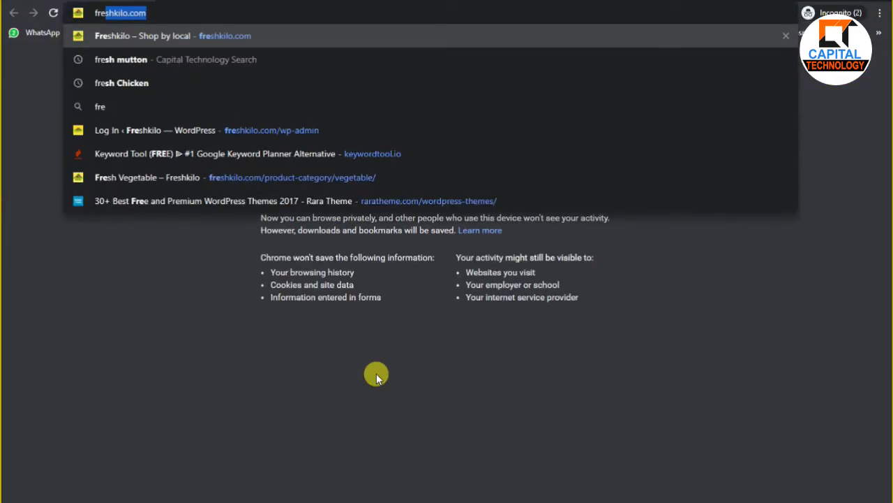
pyautogui.press('Return')
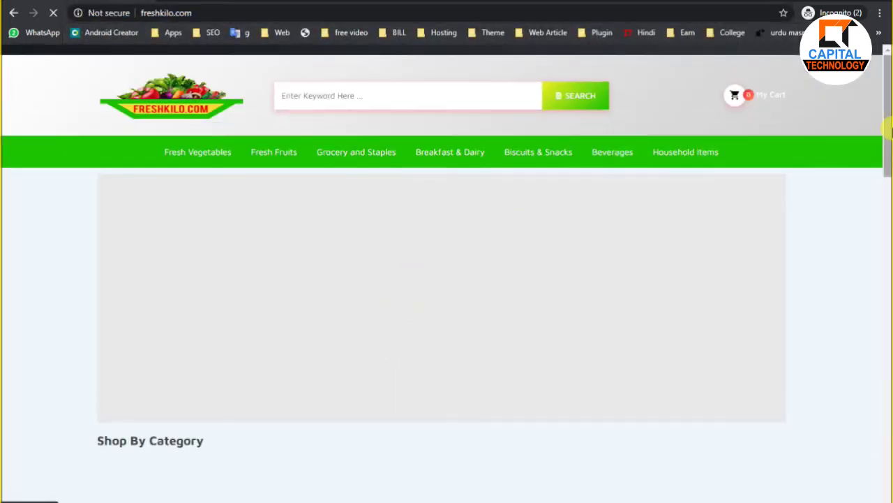
pyautogui.scroll(-4, 630, 216)
pyautogui.scroll(4, 774, 197)
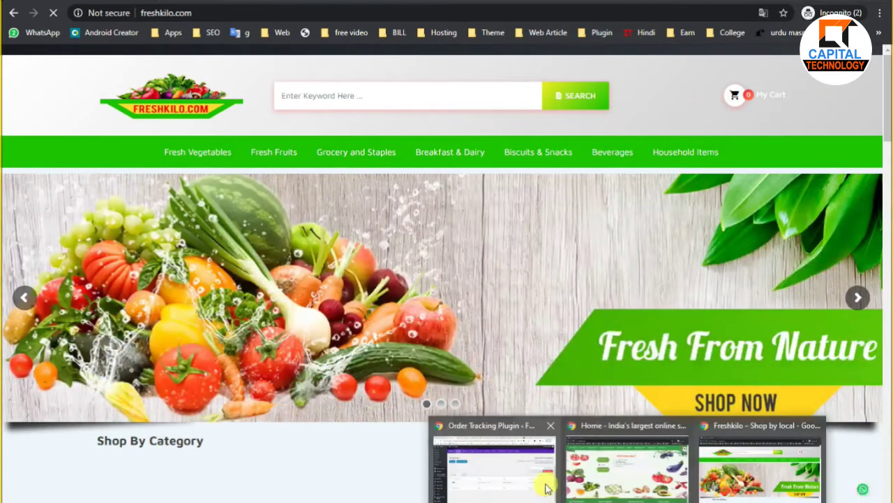
pyautogui.click(547, 488)
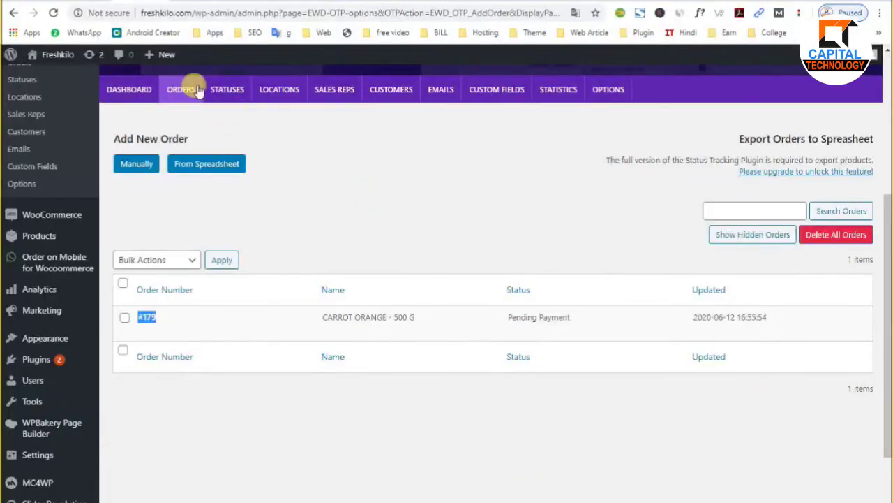
pyautogui.click(101, 2)
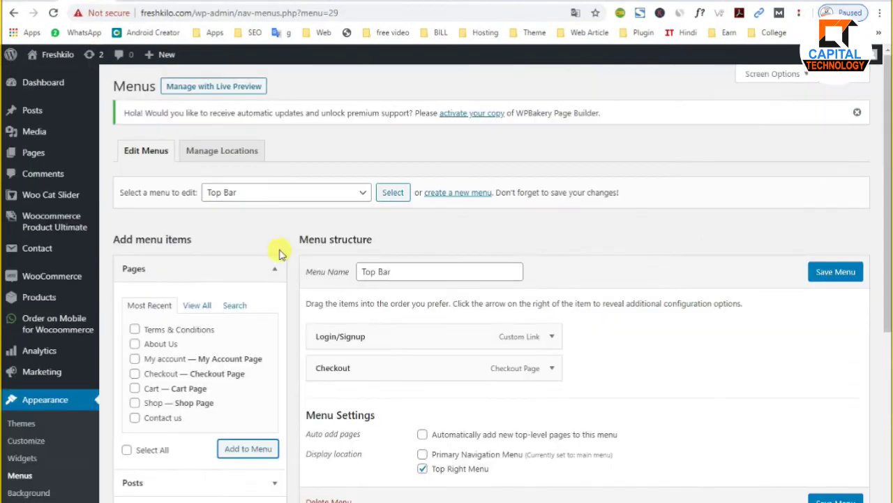
# Step: Save the Top Bar menu and reload the FreshKilo storefront to show the new links
pyautogui.click(830, 277)
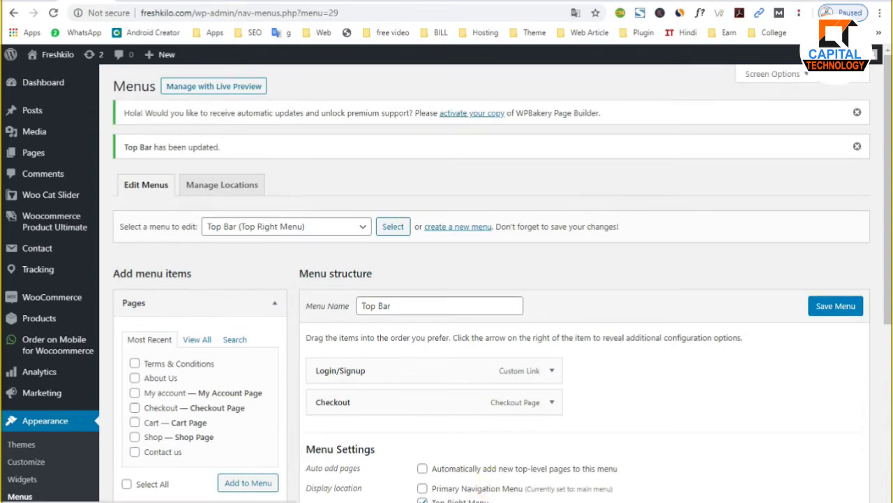
pyautogui.moveTo(635, 488)
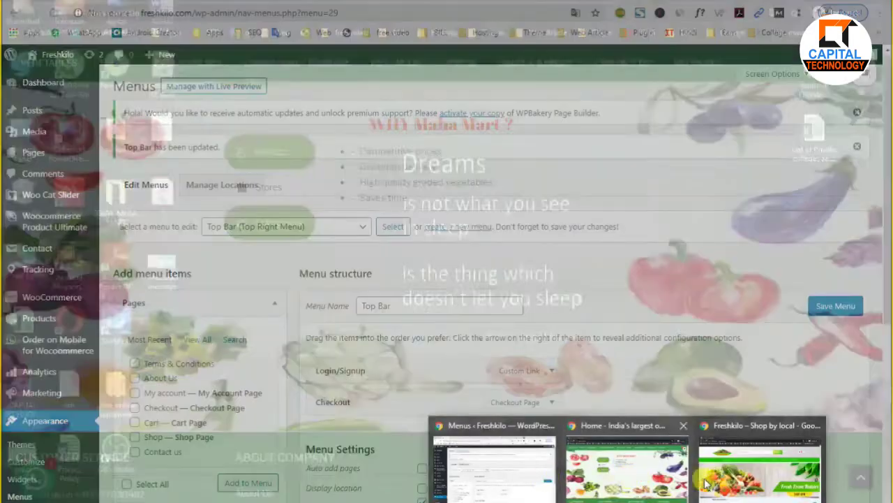
pyautogui.click(701, 478)
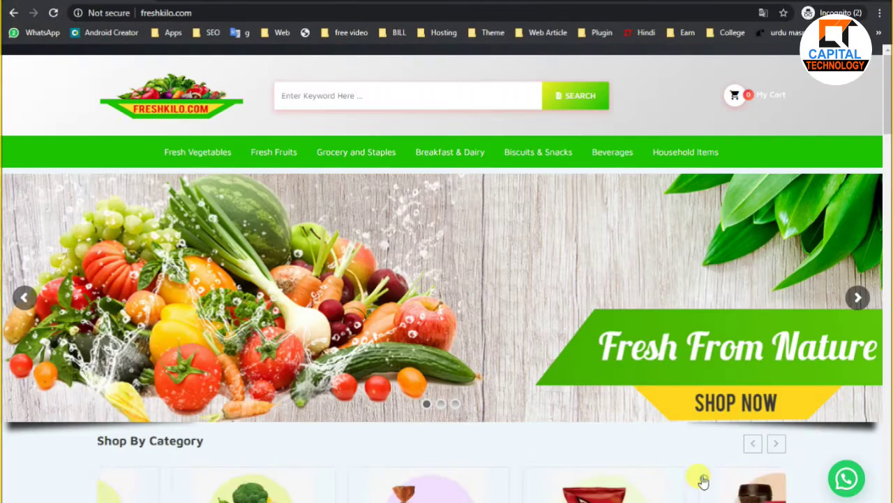
pyautogui.click(53, 12)
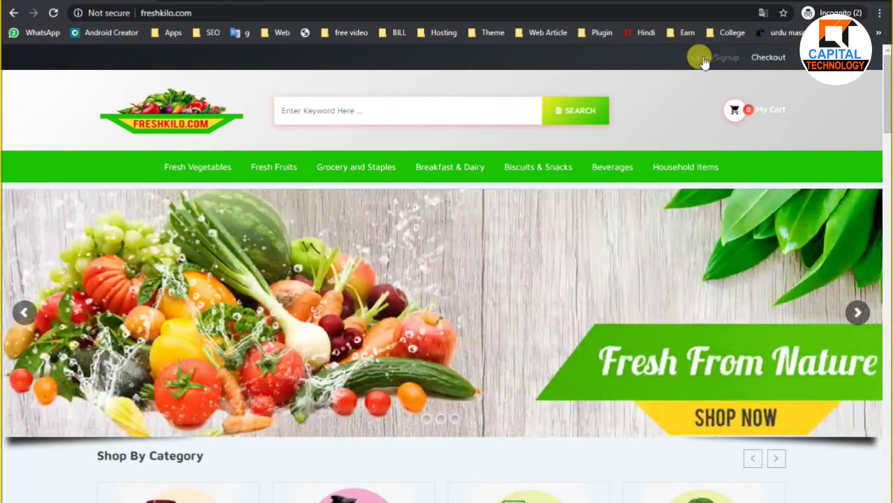
# Step: Check the Login/Signup popup's Sign up form, then return to the menu editor
pyautogui.click(702, 59)
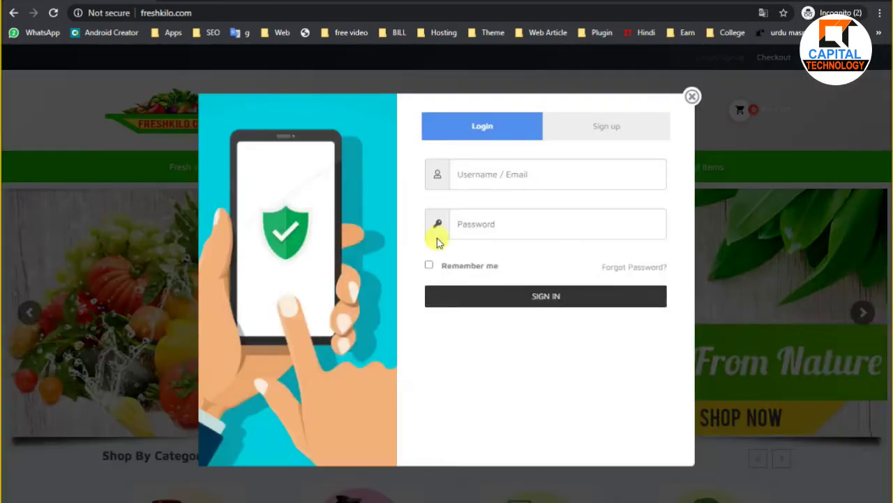
pyautogui.click(621, 127)
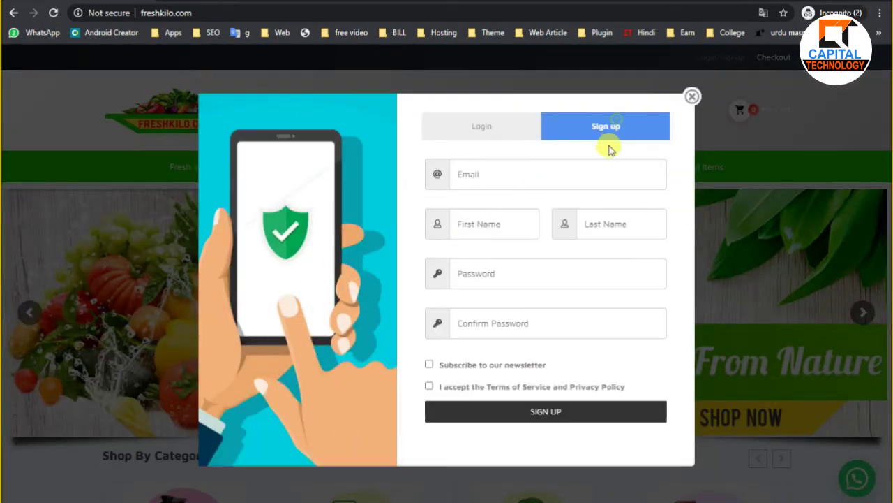
pyautogui.click(691, 97)
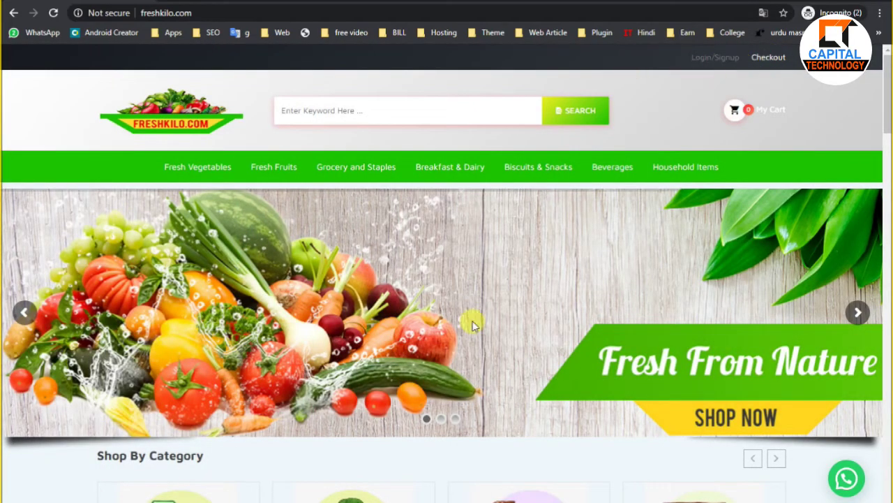
pyautogui.click(533, 485)
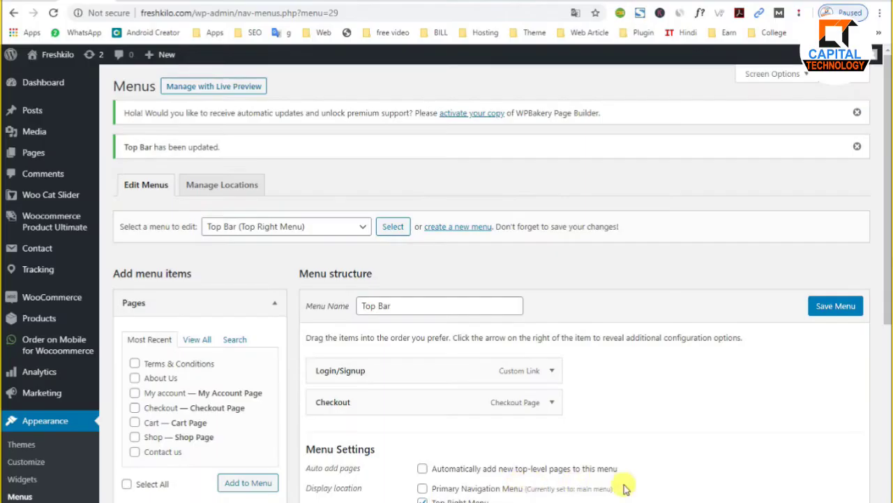
# Step: Browse all site pages in the Pages box's View All list, then switch to the Maha Mart window
pyautogui.scroll(-1, 559, 381)
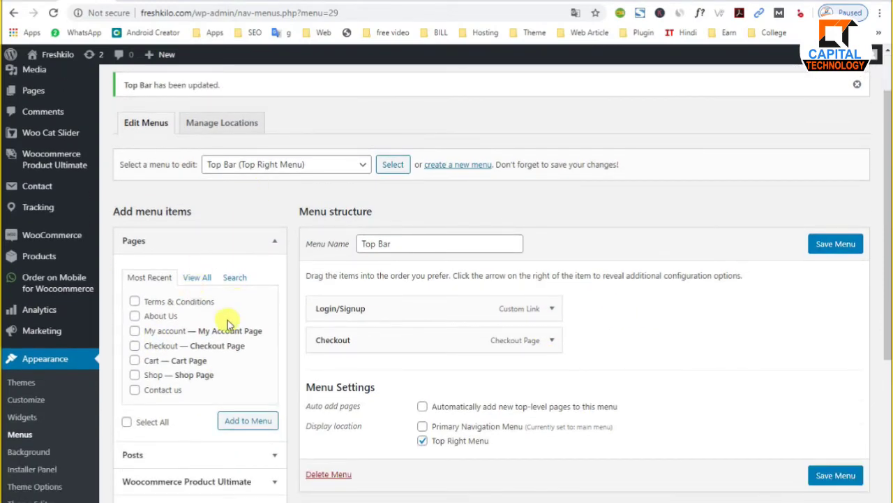
pyautogui.click(197, 277)
pyautogui.scroll(-1, 162, 349)
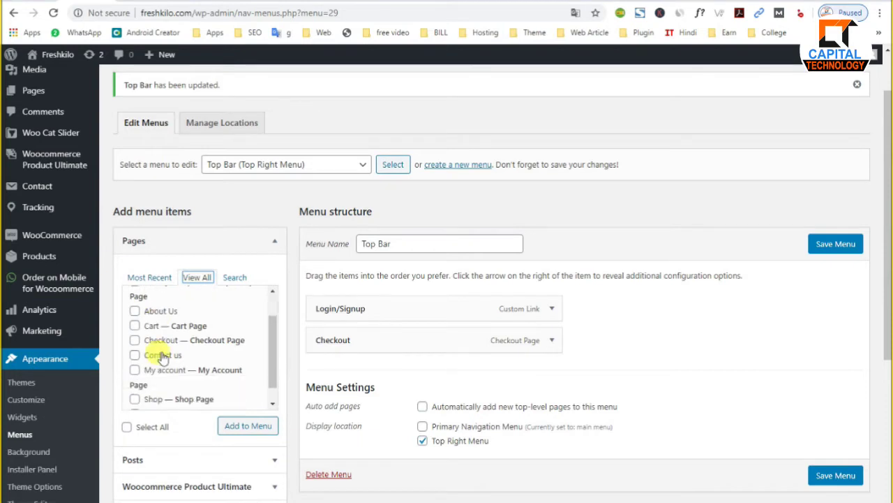
pyautogui.scroll(-2, 162, 358)
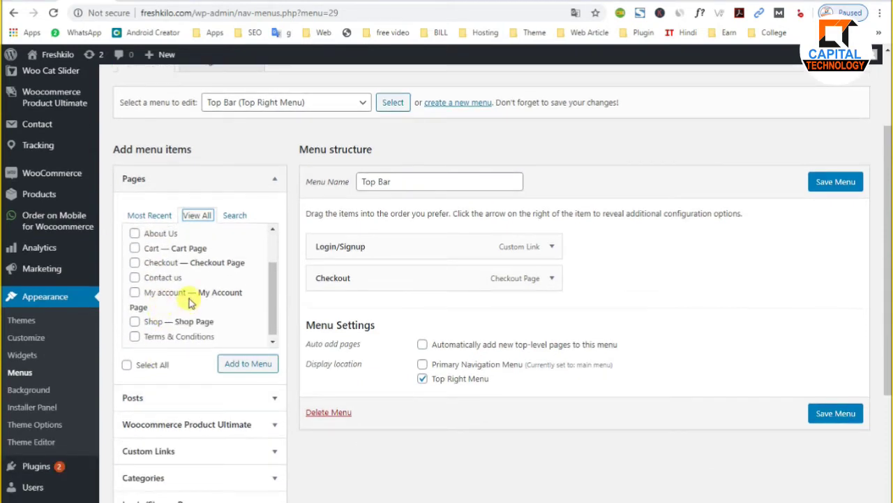
pyautogui.scroll(2, 190, 299)
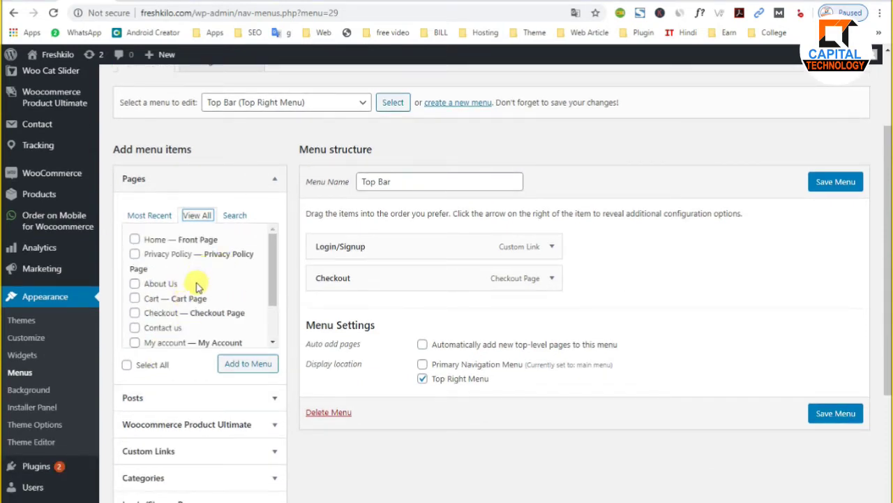
pyautogui.scroll(-2, 196, 286)
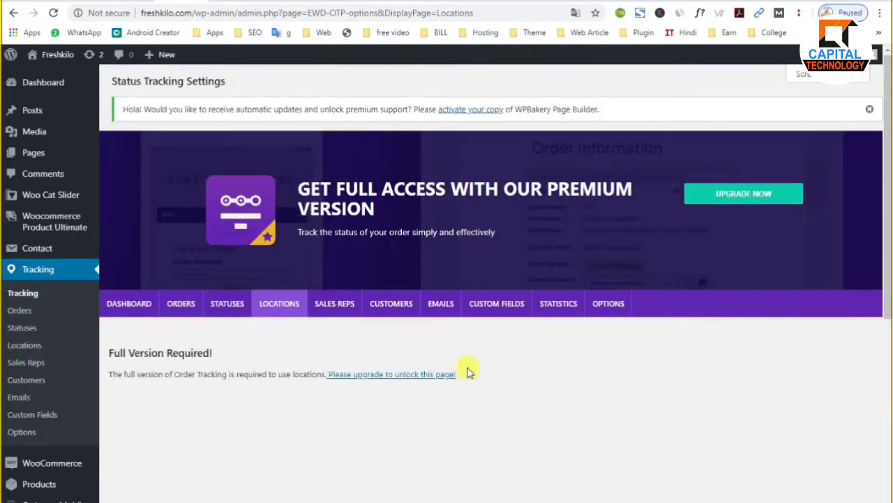
pyautogui.click(624, 481)
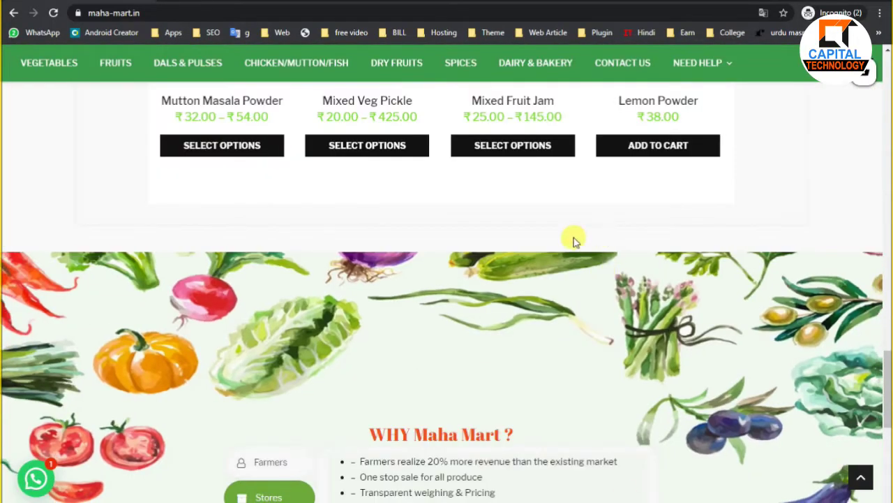
# Step: Track the suggested sample order number twice on maha-mart.in, then return to WordPress tracking settings
pyautogui.scroll(8, 572, 237)
pyautogui.scroll(10, 882, 288)
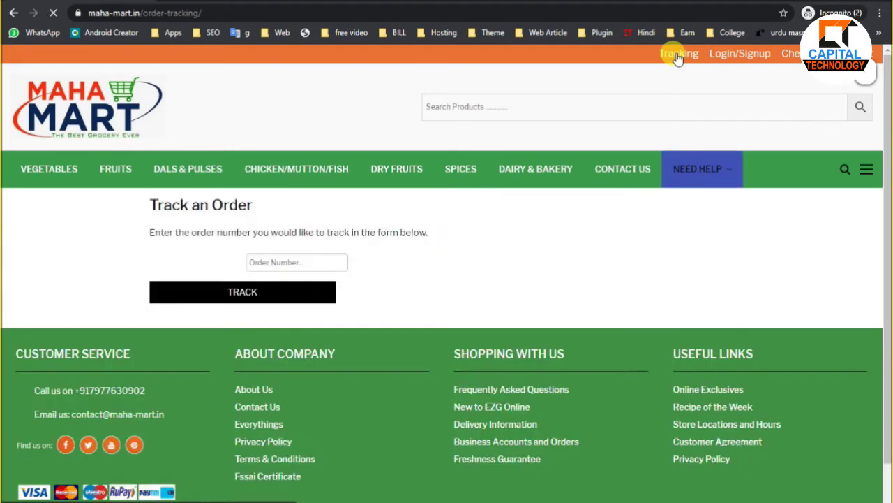
pyautogui.click(261, 263)
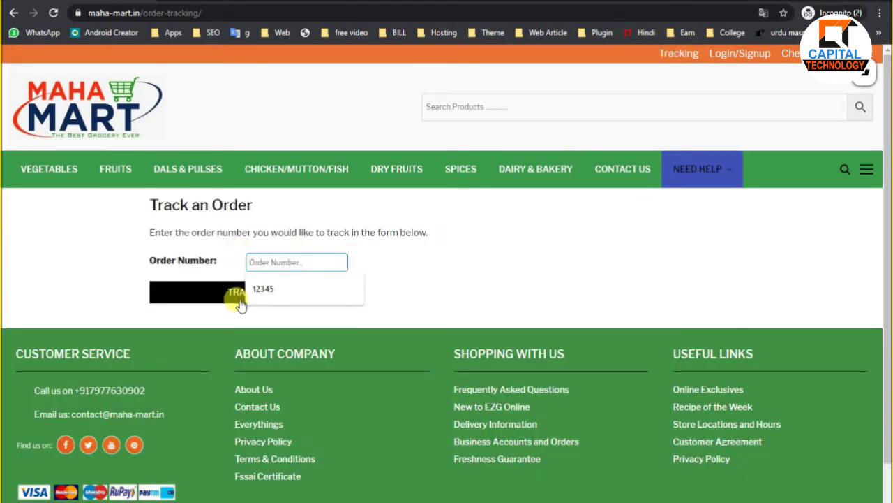
pyautogui.click(255, 286)
pyautogui.click(249, 293)
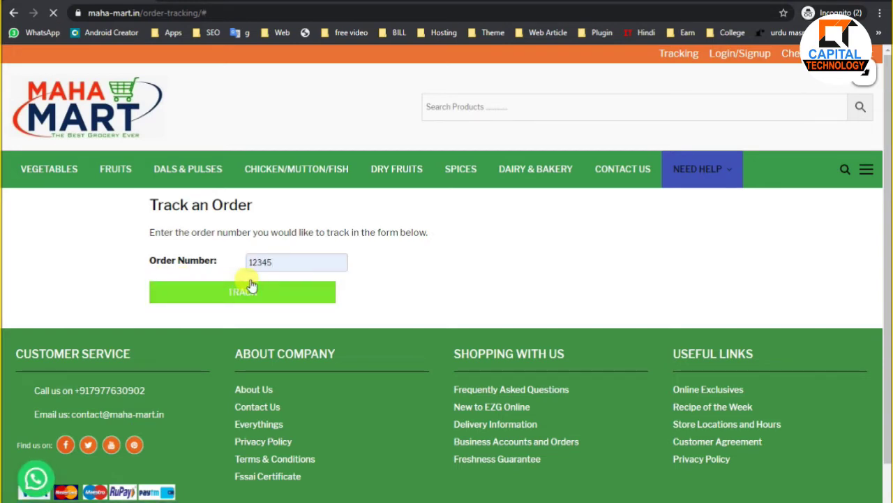
pyautogui.click(294, 303)
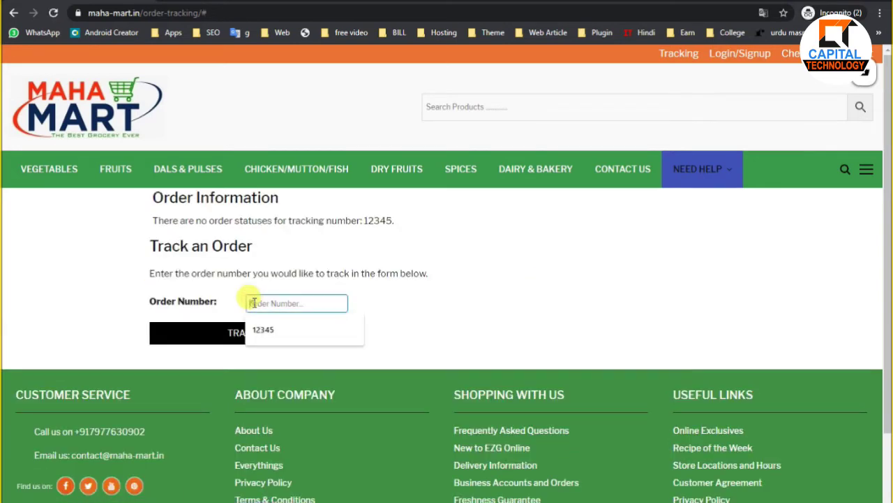
pyautogui.click(273, 332)
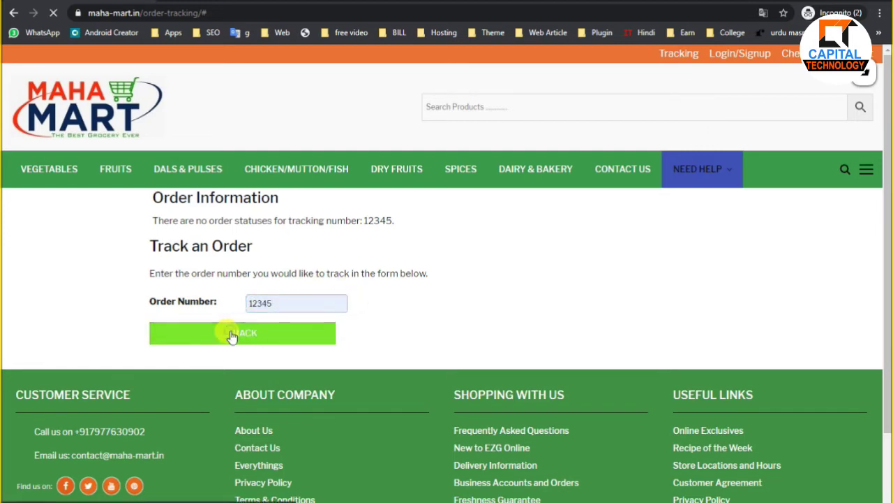
pyautogui.click(240, 334)
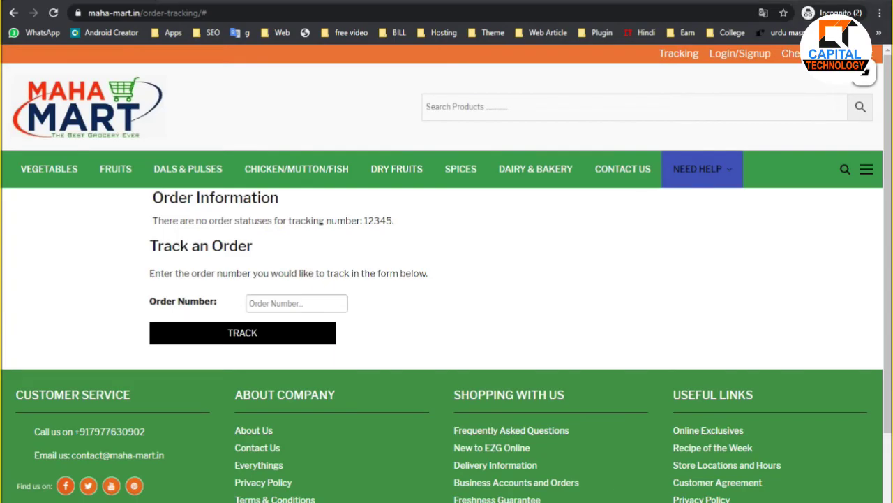
pyautogui.moveTo(631, 501)
pyautogui.click(530, 482)
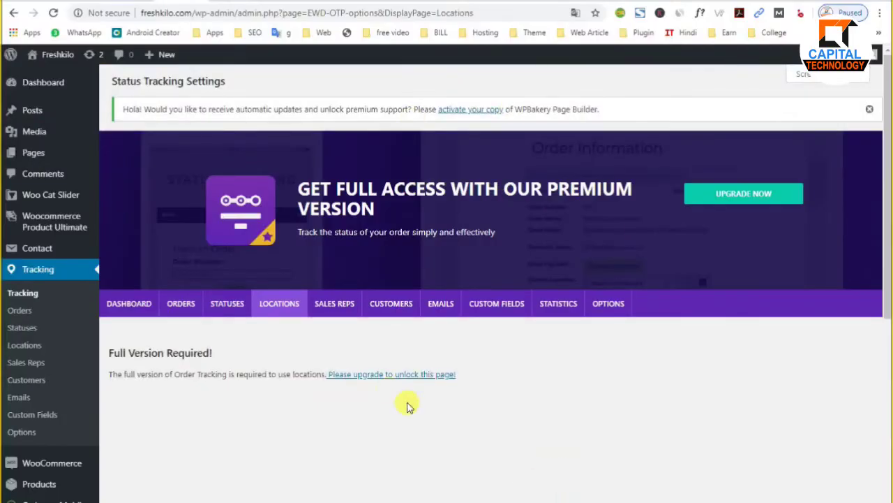
# Step: Check the tracked orders list and the storefront's Login/Signup popup, comparing the login and sign-up forms
pyautogui.click(63, 316)
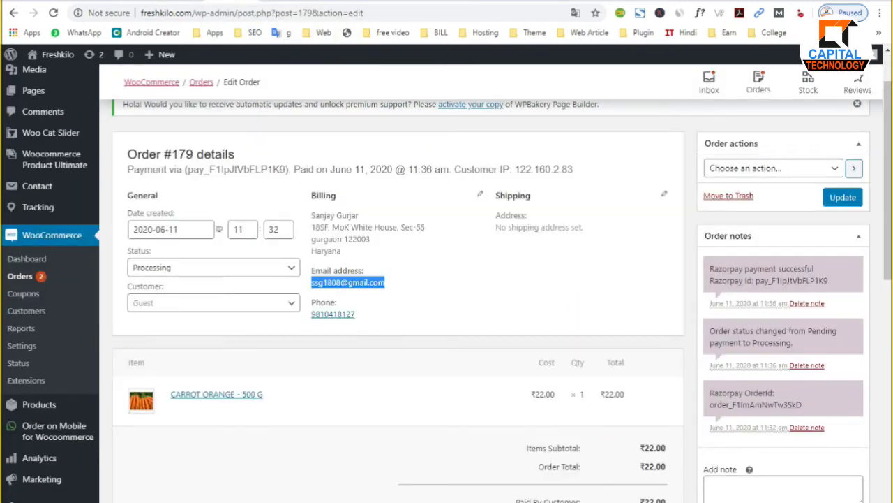
pyautogui.click(716, 490)
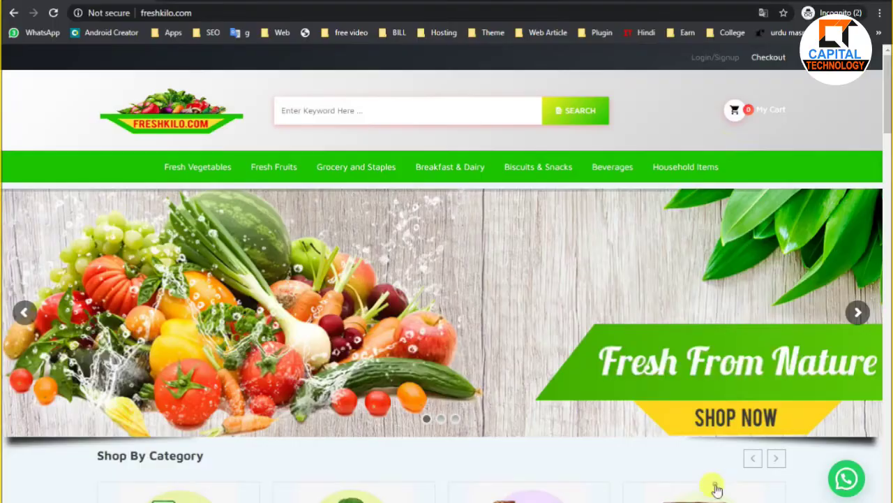
pyautogui.click(705, 59)
pyautogui.click(593, 125)
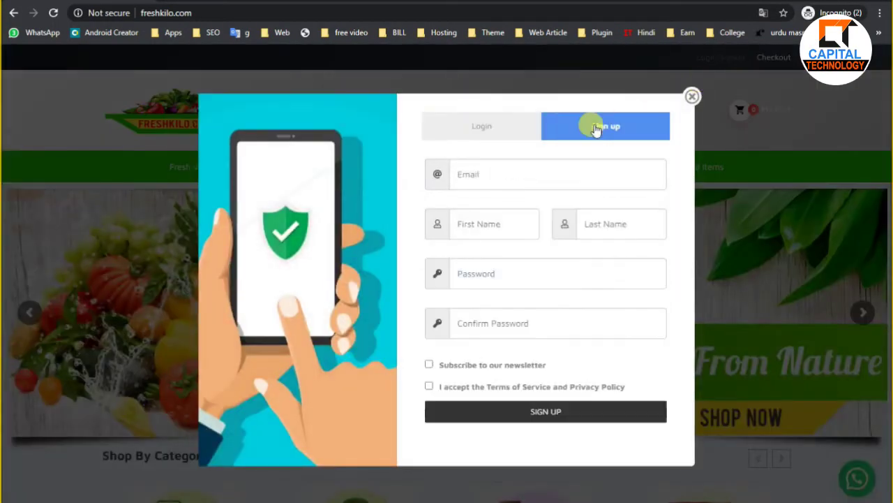
pyautogui.click(474, 131)
pyautogui.click(602, 132)
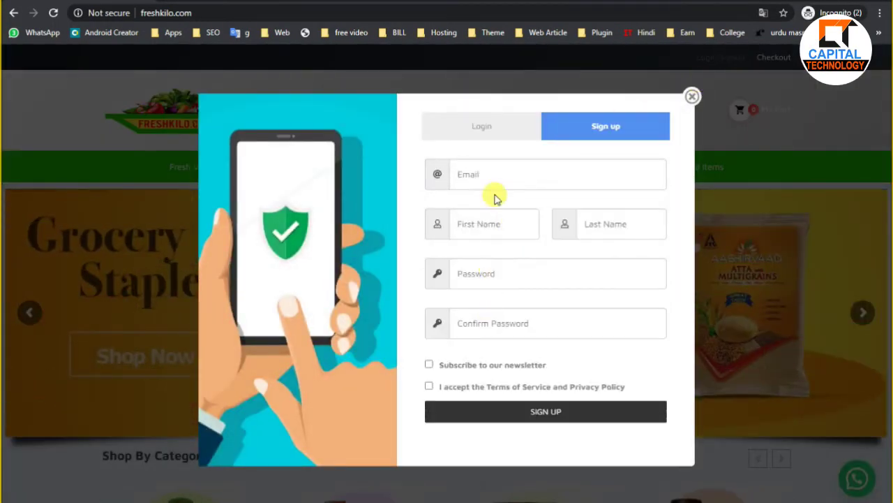
pyautogui.click(482, 133)
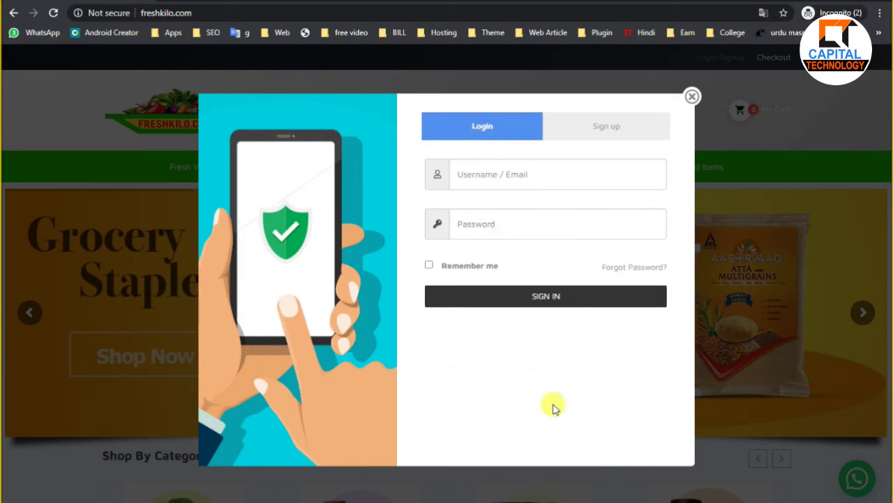
# Step: Review the order edit page and select the Beverages menu text
pyautogui.click(533, 489)
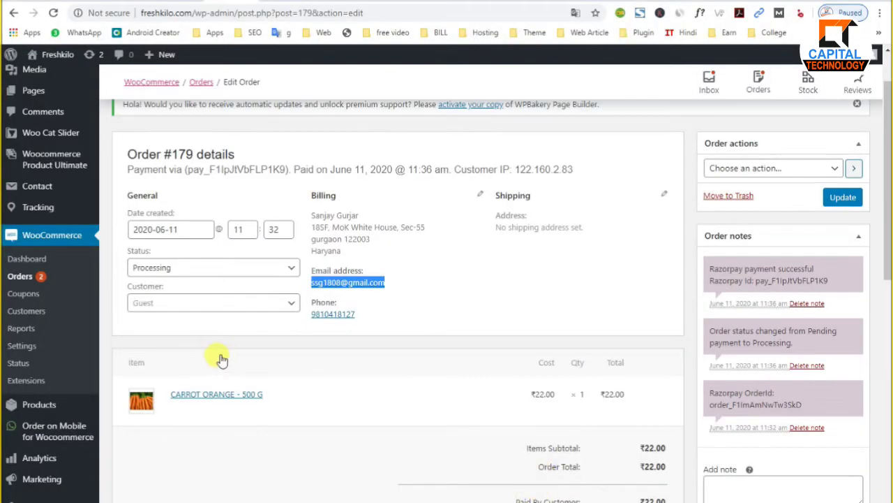
pyautogui.scroll(-3, 24, 379)
pyautogui.scroll(4, 104, 303)
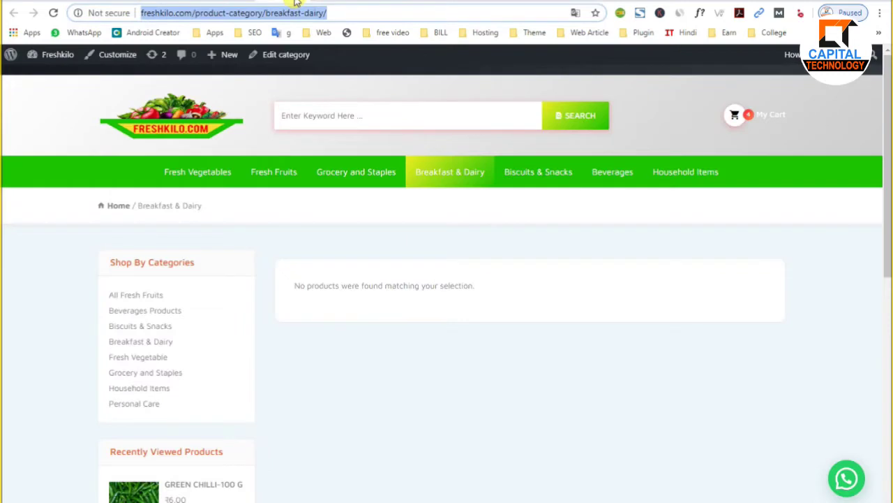
pyautogui.moveTo(633, 171); pyautogui.dragTo(356, 172)
pyautogui.doubleClick(612, 172)
pyautogui.moveTo(580, 171); pyautogui.dragTo(398, 169)
pyautogui.click(109, 215)
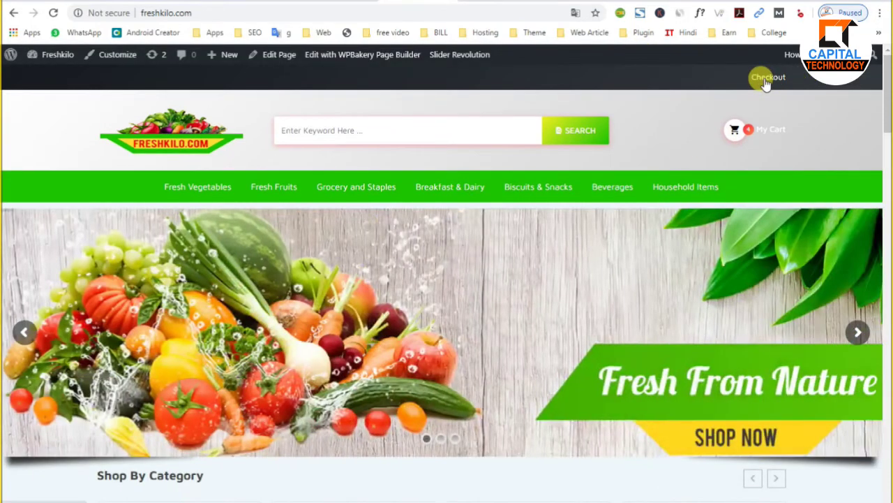
pyautogui.scroll(-1, 316, 242)
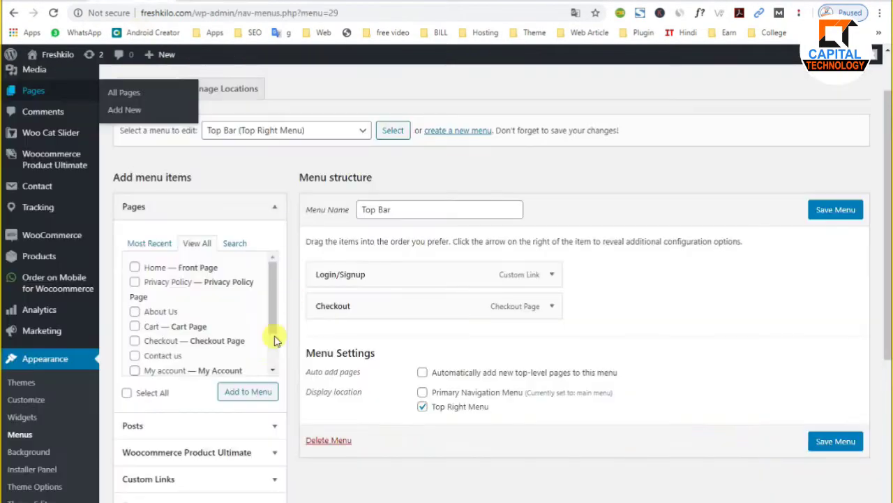
# Step: Go to All Pages and load the Home page in the WPBakery editor
pyautogui.moveTo(61, 175)
pyautogui.scroll(1, 61, 174)
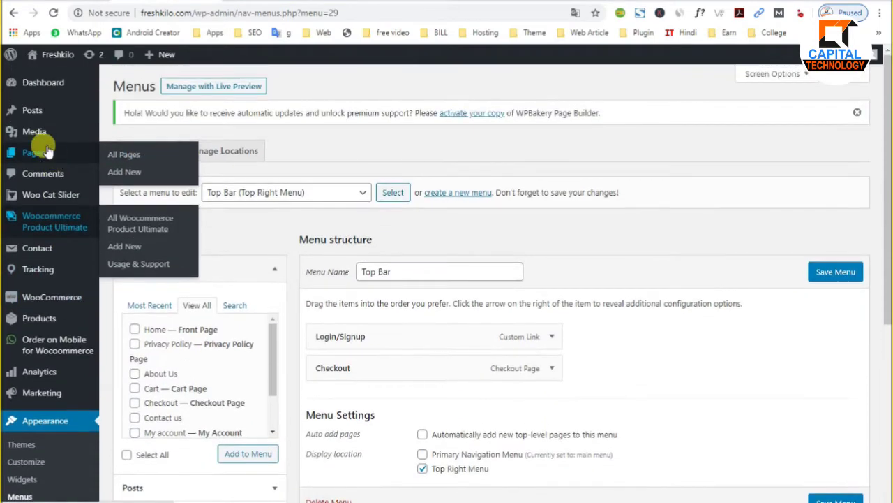
pyautogui.rightClick(35, 152)
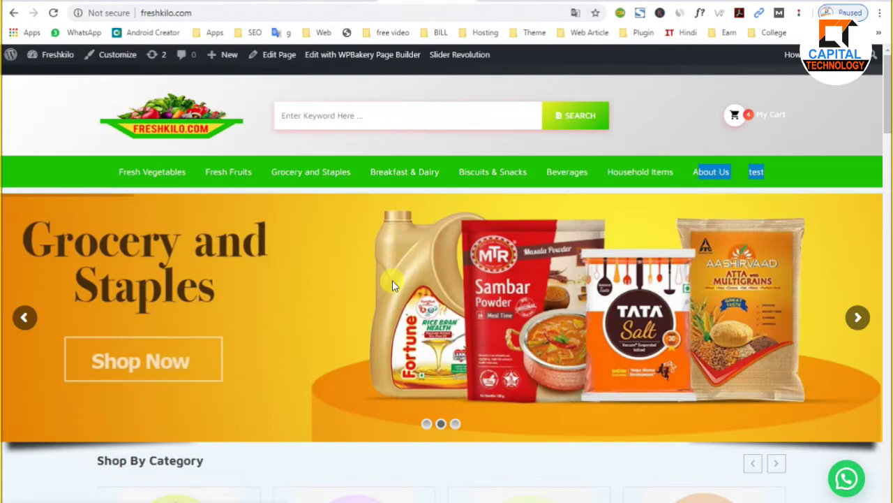
pyautogui.scroll(-3, 392, 281)
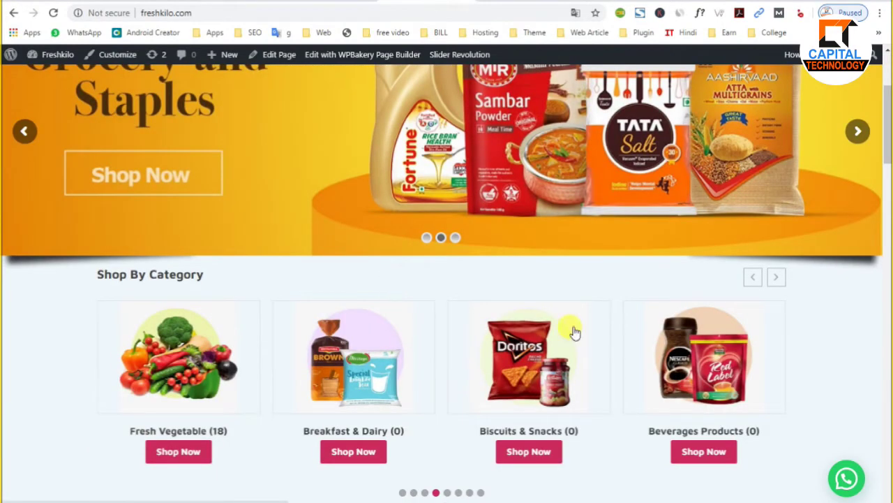
pyautogui.moveTo(90, 268); pyautogui.dragTo(346, 284)
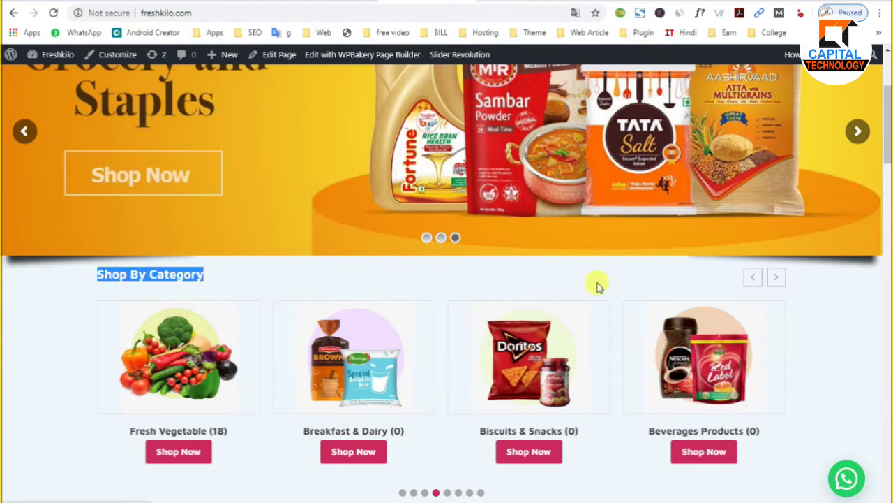
pyautogui.scroll(2, 596, 286)
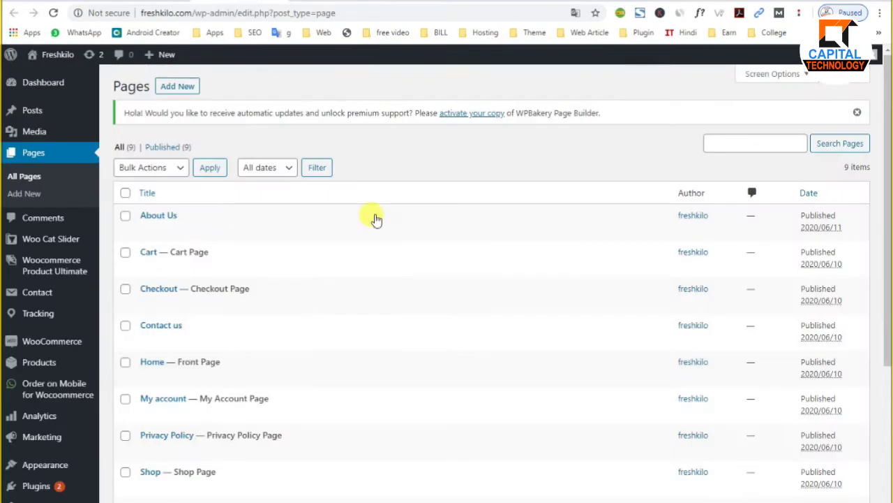
pyautogui.scroll(-1, 289, 319)
pyautogui.rightClick(147, 317)
pyautogui.press('Escape')
pyautogui.click(145, 315)
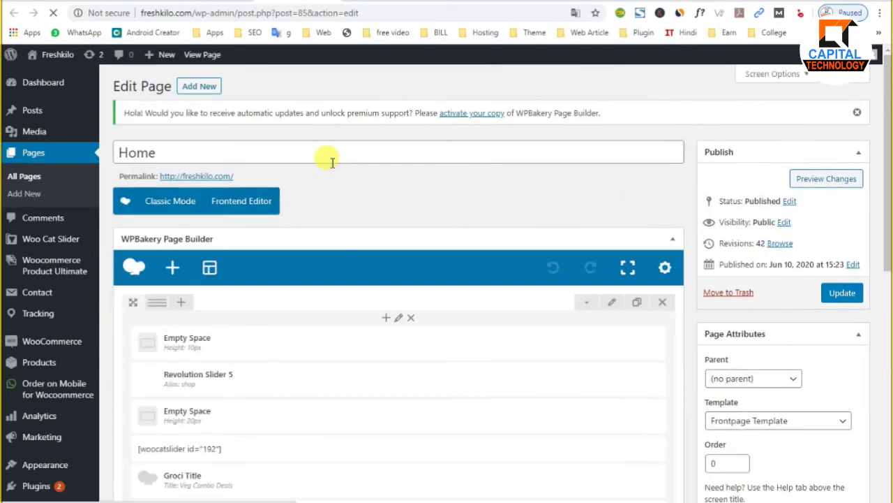
# Step: Compare with the live homepage, advancing the vegetable banner to its next slide
pyautogui.scroll(-1, 299, 310)
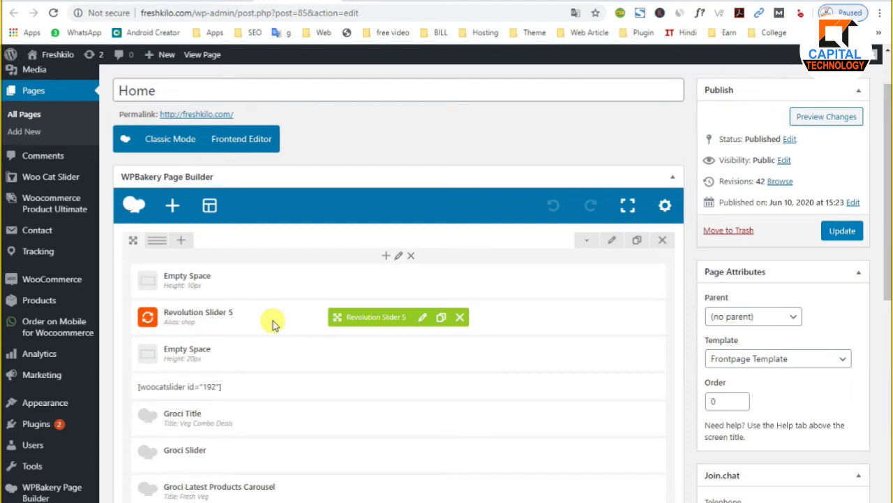
pyautogui.click(196, 114)
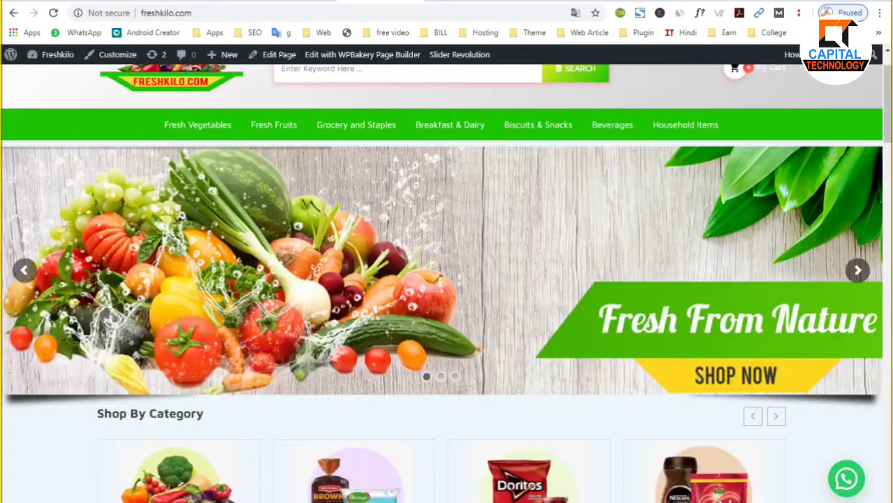
pyautogui.scroll(-10, 446, 346)
pyautogui.scroll(3, 425, 335)
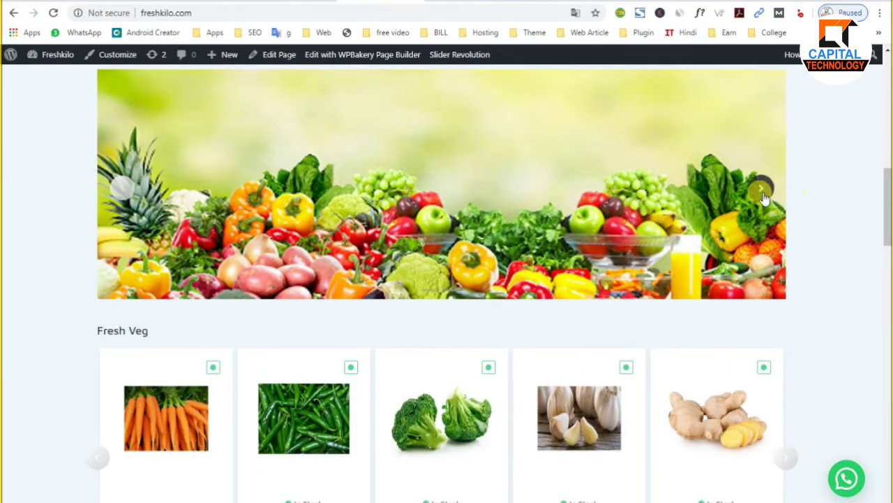
pyautogui.click(763, 195)
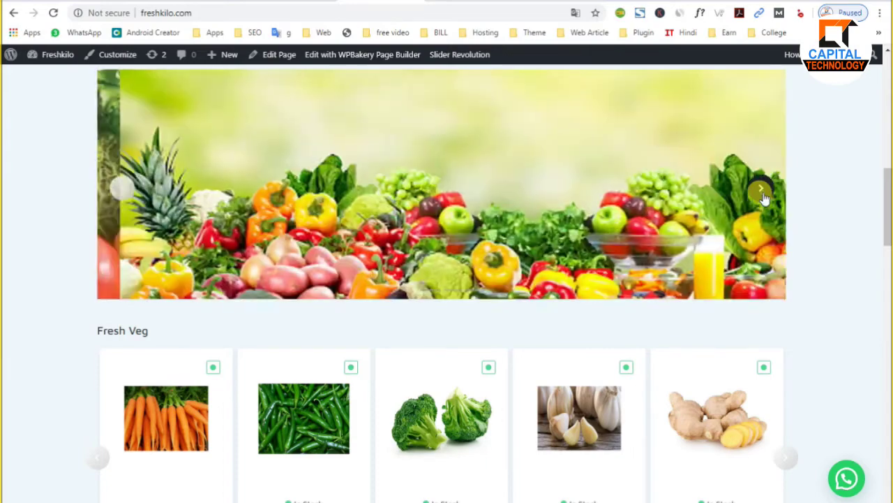
pyautogui.scroll(7, 150, 373)
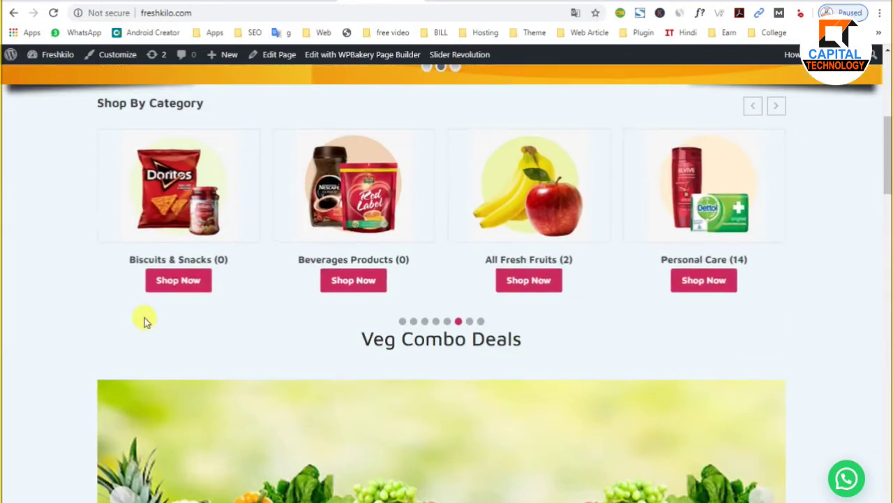
pyautogui.scroll(1, 144, 321)
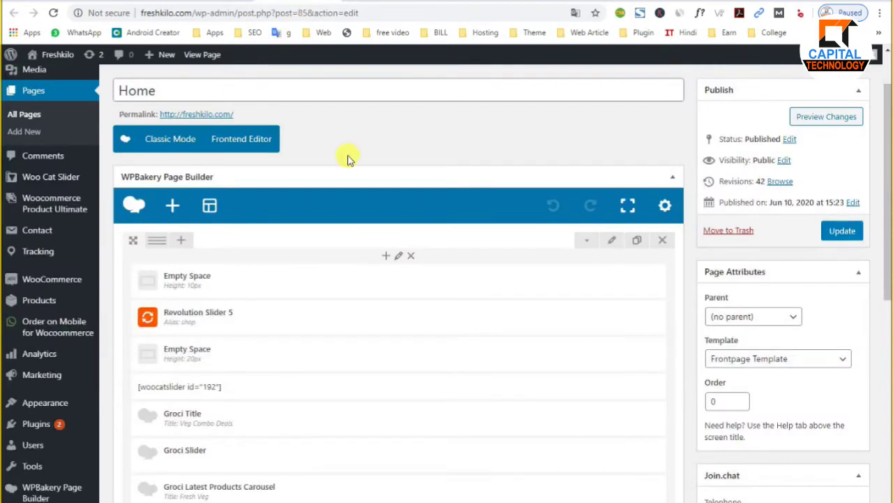
# Step: Check the Revolution Slider 5 element's slider selection dialog, then close it
pyautogui.moveTo(416, 321)
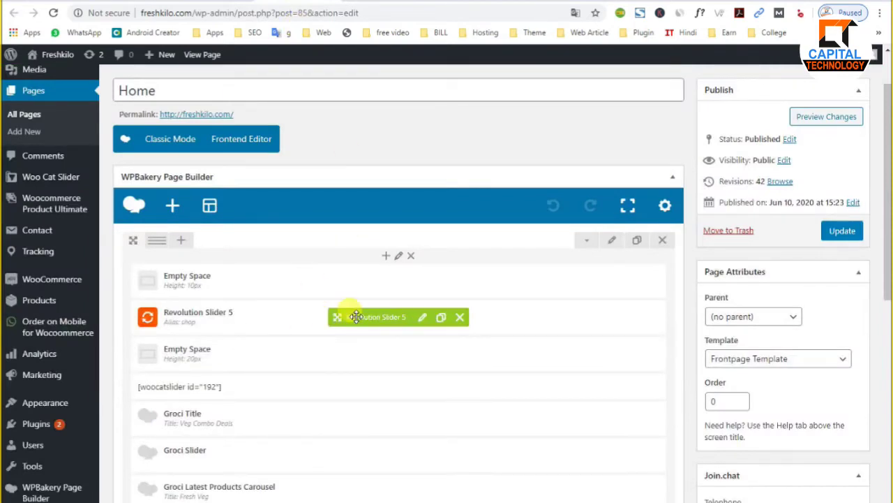
pyautogui.click(423, 320)
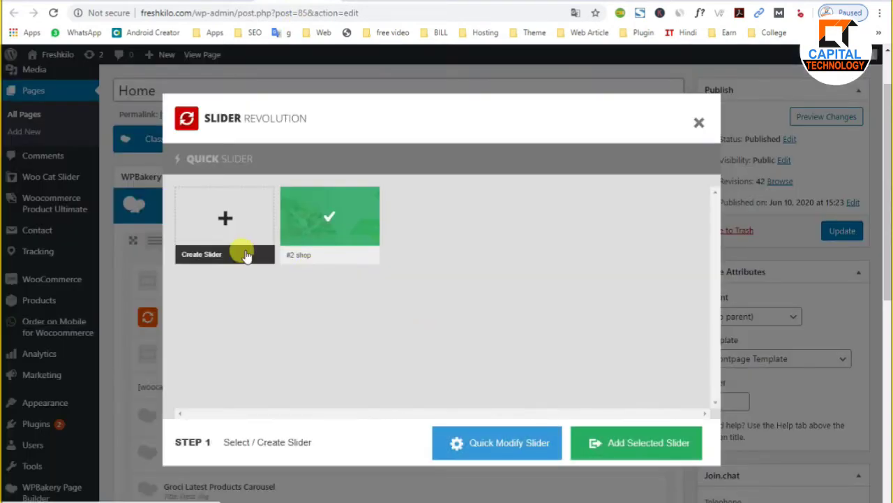
pyautogui.click(697, 125)
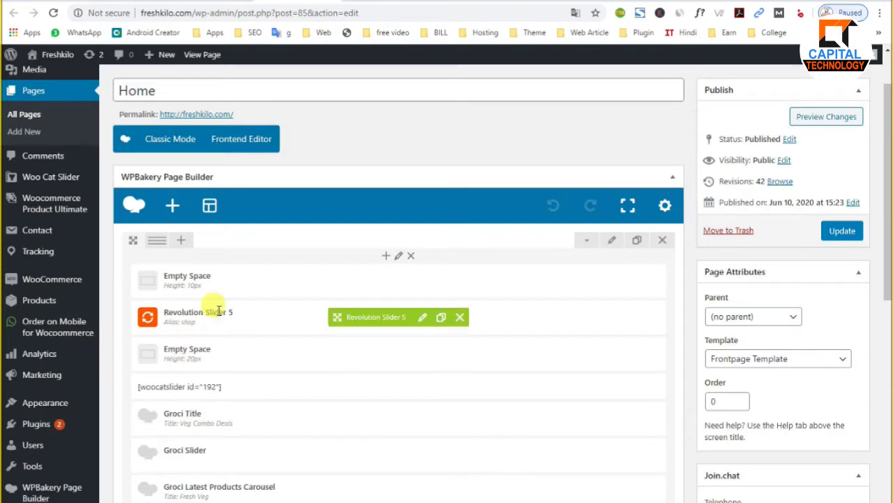
pyautogui.scroll(-1, 217, 312)
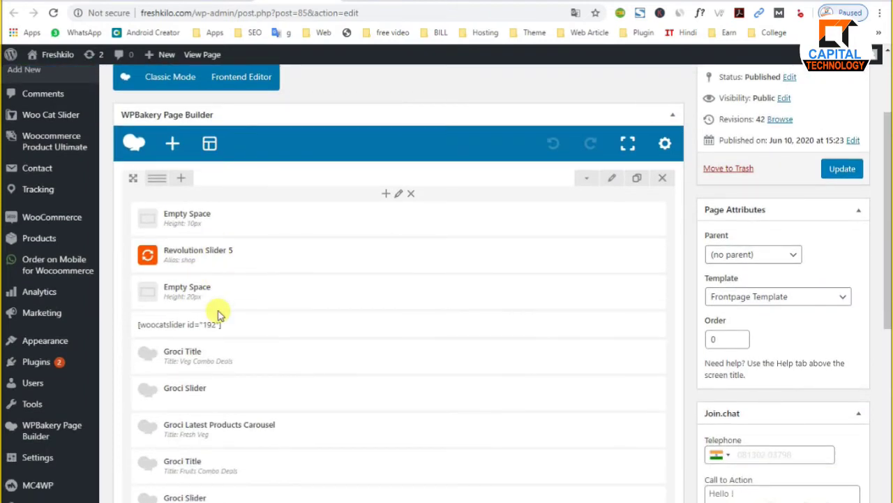
pyautogui.scroll(-2, 218, 314)
# Step: Export the shop slider from Slider Revolution in a new tab, downloading shop.zip
pyautogui.moveTo(74, 447)
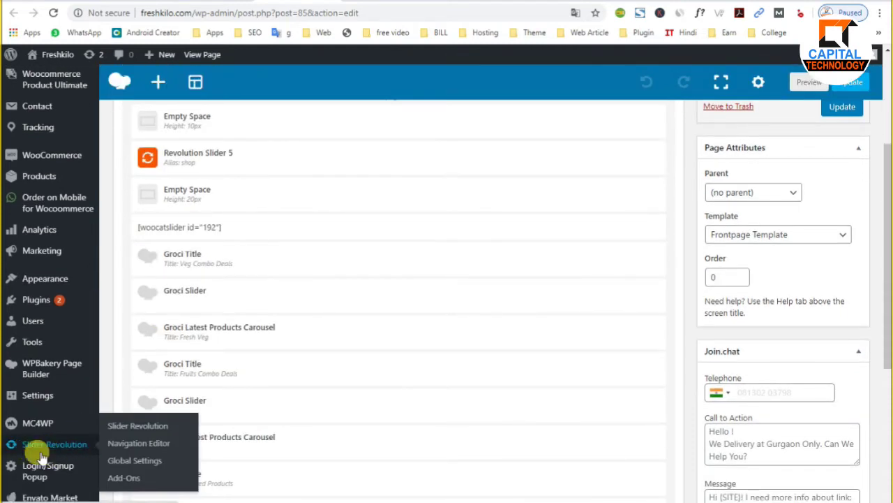
pyautogui.rightClick(70, 445)
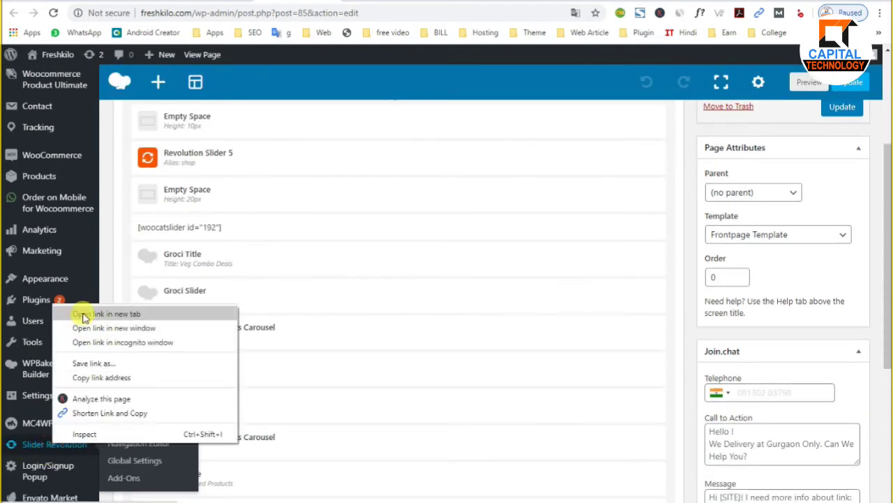
pyautogui.click(80, 313)
pyautogui.hotkey('ctrl', 'Tab')
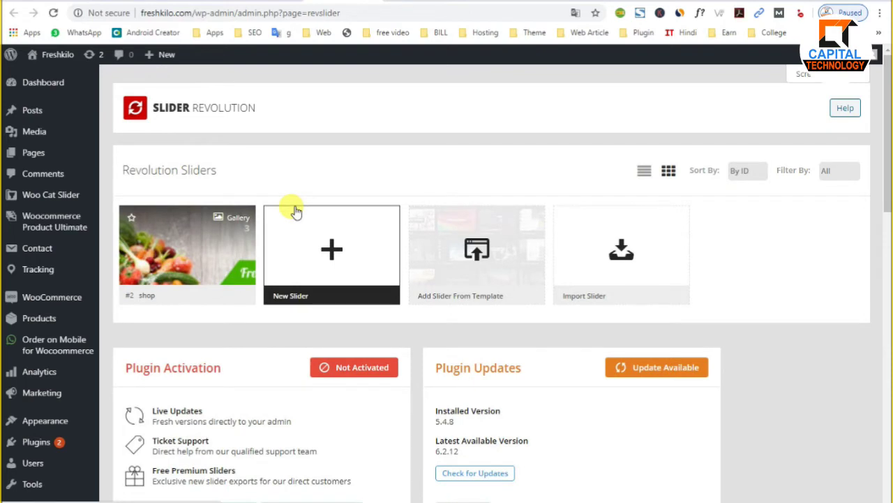
pyautogui.click(203, 295)
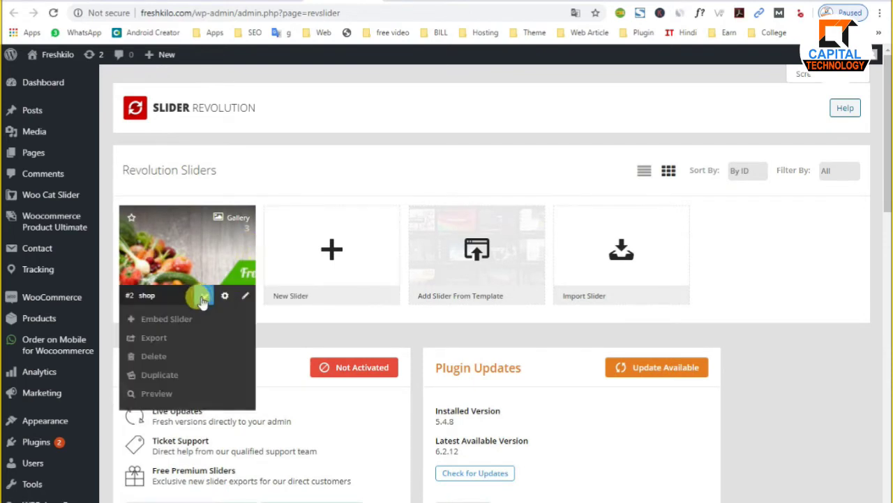
pyautogui.click(155, 338)
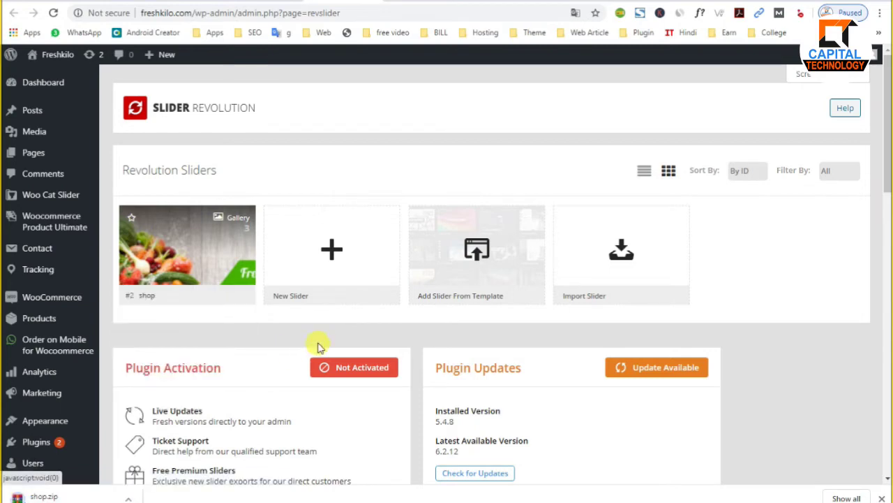
pyautogui.click(16, 498)
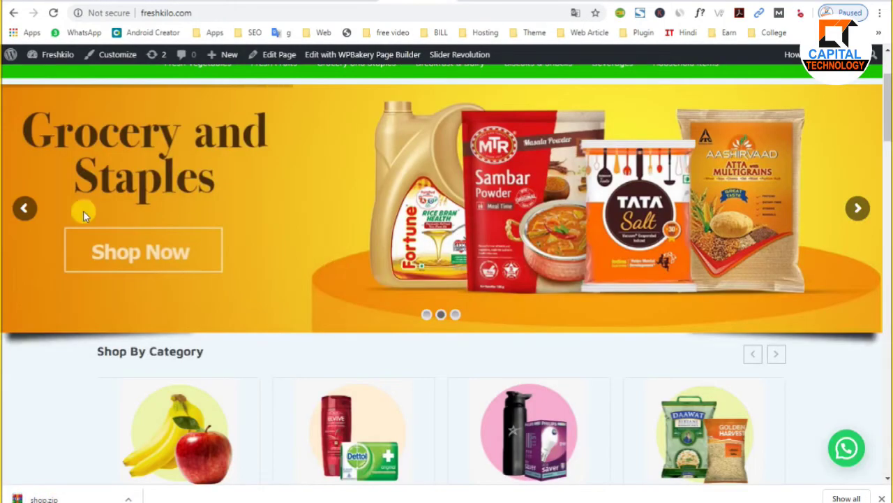
pyautogui.click(23, 211)
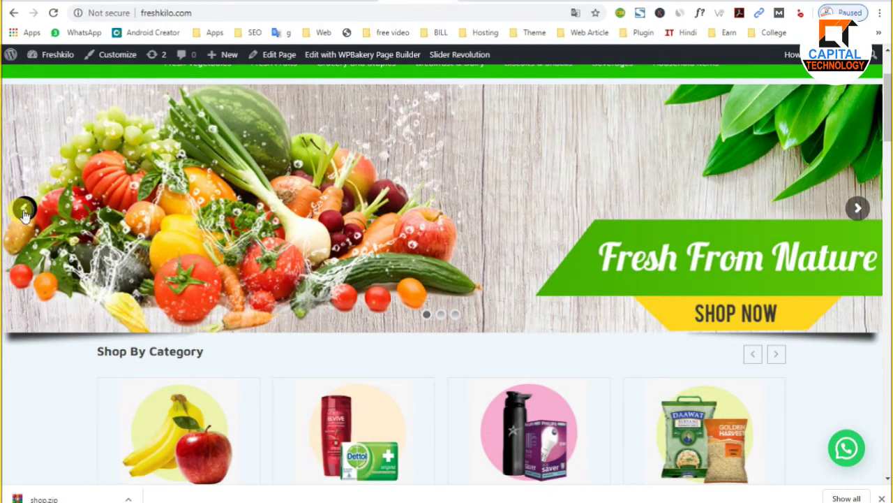
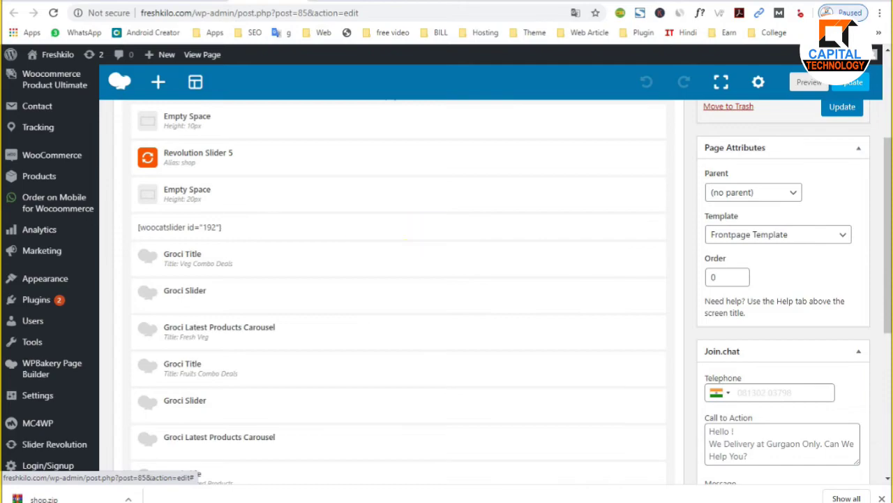
# Step: Check the live Freshkilo homepage, then go to the Installed Plugins list
pyautogui.click(368, 0)
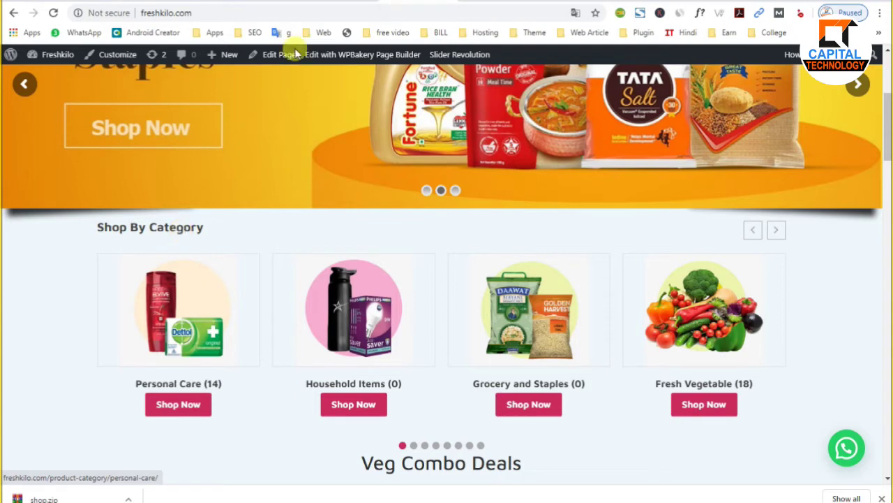
pyautogui.click(273, 1)
pyautogui.rightClick(33, 299)
pyautogui.press('Escape')
pyautogui.click(286, 3)
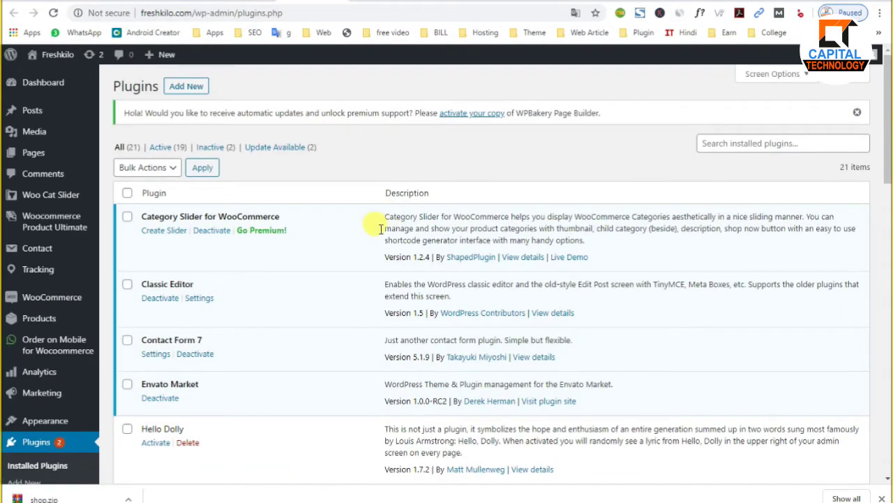
pyautogui.tripleClick(239, 215)
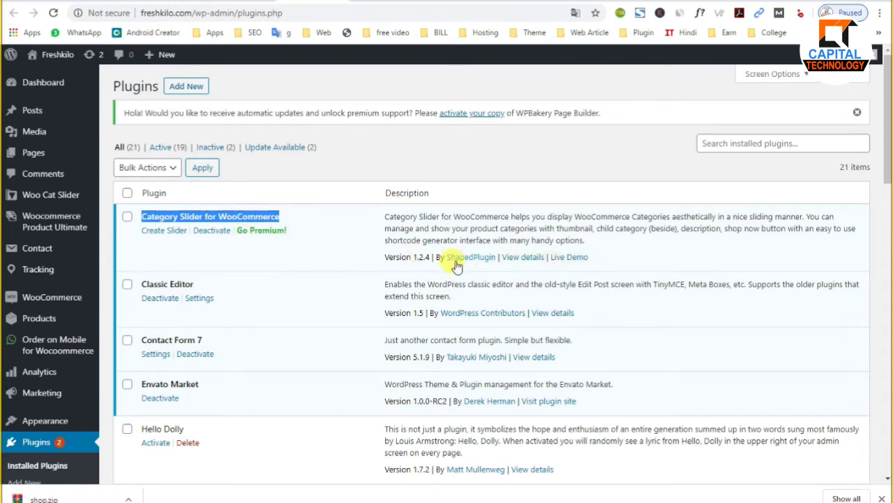
pyautogui.rightClick(525, 261)
pyautogui.press('Escape')
pyautogui.click(525, 258)
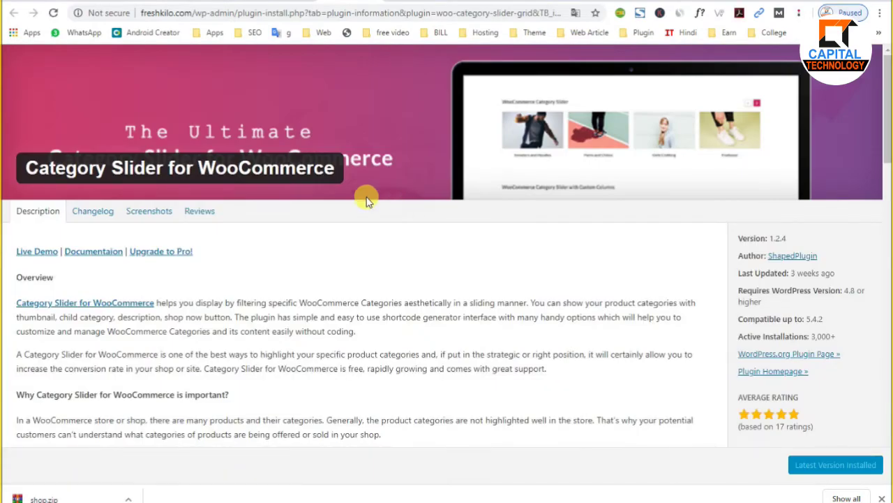
pyautogui.click(137, 217)
pyautogui.scroll(-3, 525, 347)
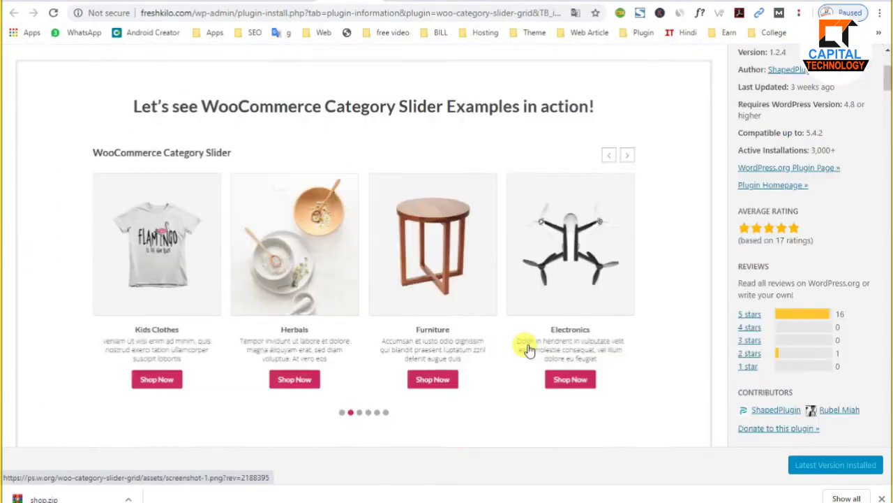
pyautogui.scroll(-2, 483, 260)
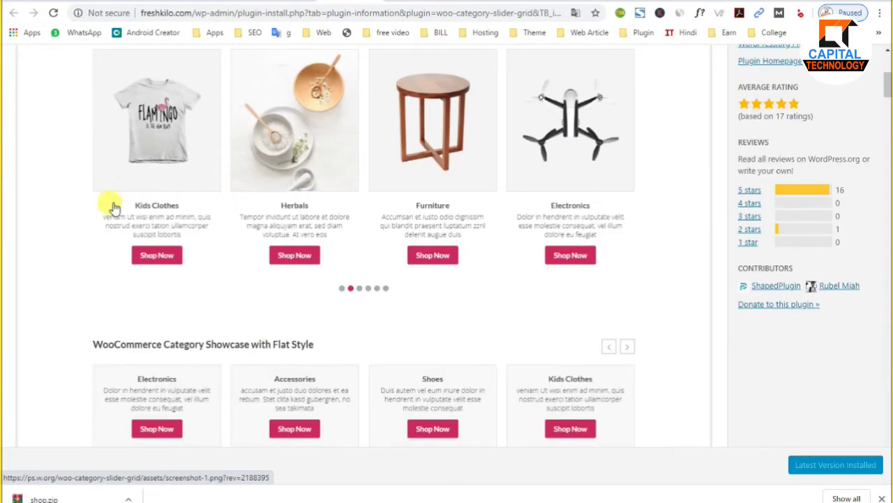
pyautogui.scroll(-3, 457, 160)
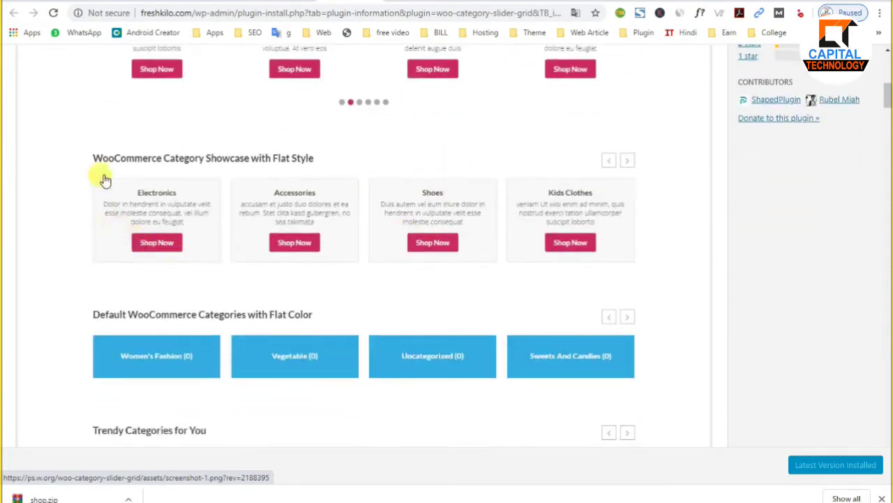
pyautogui.scroll(-2, 598, 205)
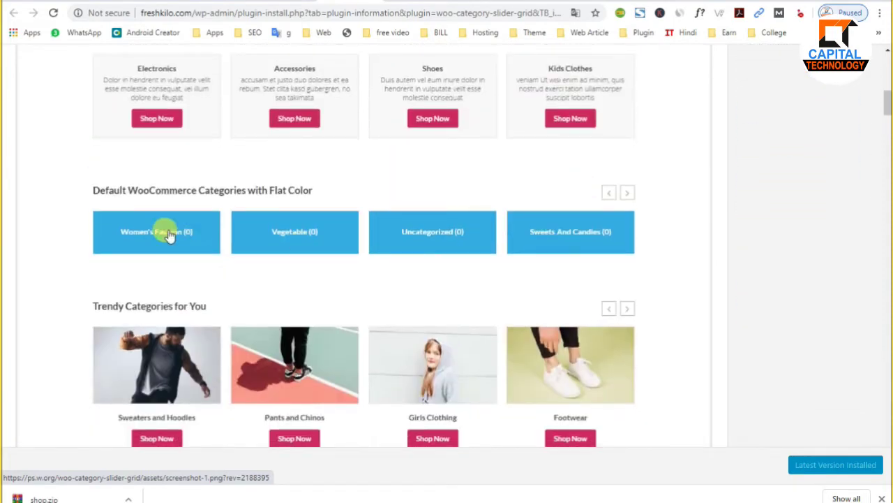
pyautogui.scroll(-3, 608, 247)
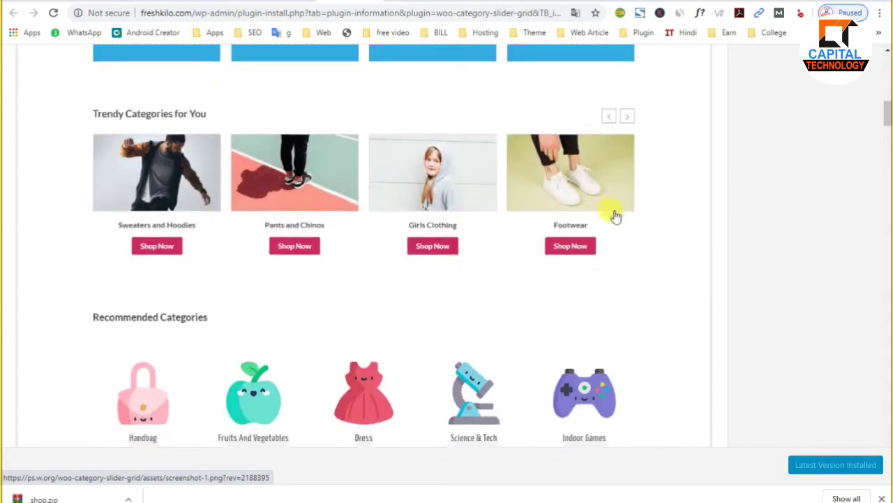
pyautogui.scroll(-2, 615, 217)
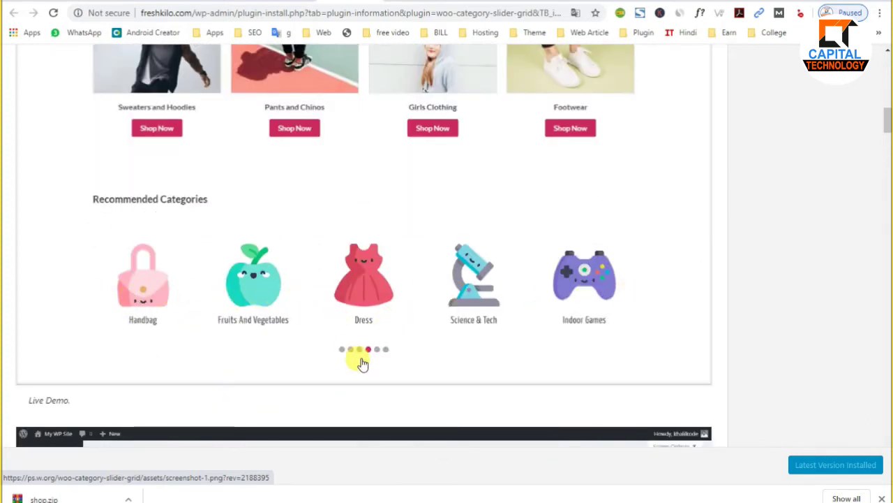
pyautogui.scroll(-4, 361, 362)
pyautogui.scroll(-1, 361, 361)
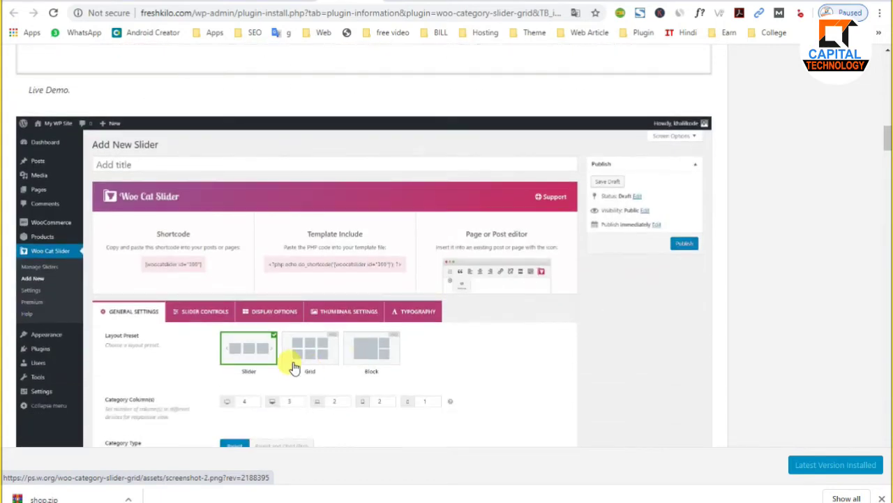
pyautogui.hotkey('alt', 'Left')
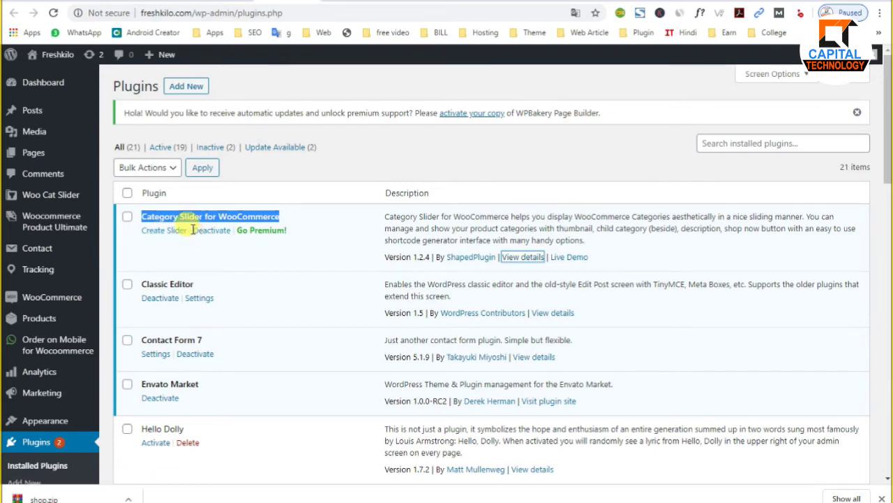
# Step: Browse the plugins page and sidebar menus to reach Woo Cat Slider's Add New Slider form
pyautogui.scroll(-2, 171, 238)
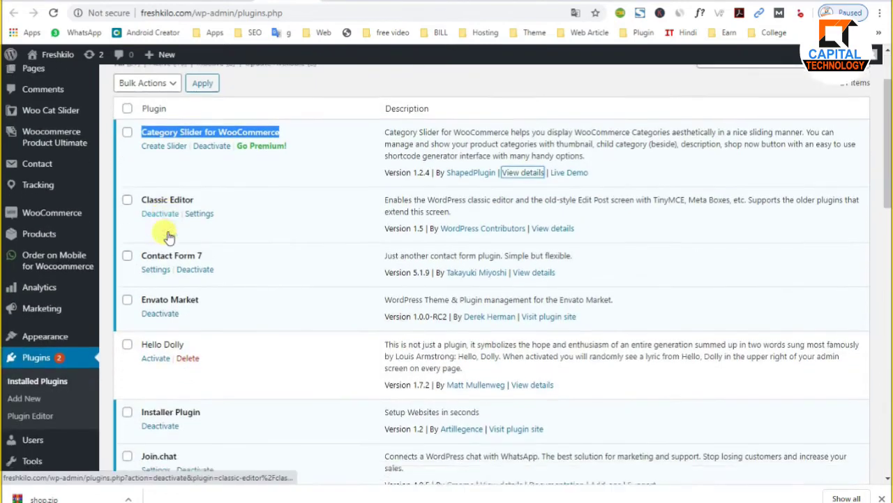
pyautogui.scroll(-1, 170, 238)
pyautogui.moveTo(50, 312)
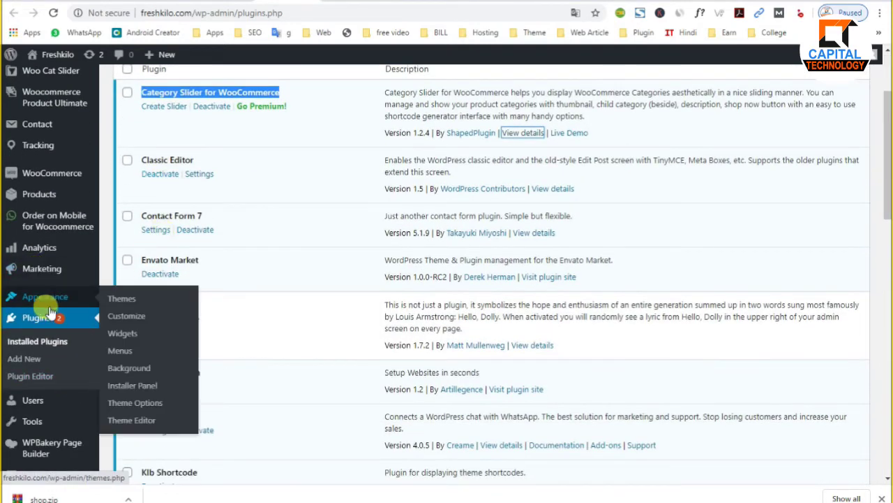
pyautogui.moveTo(42, 429)
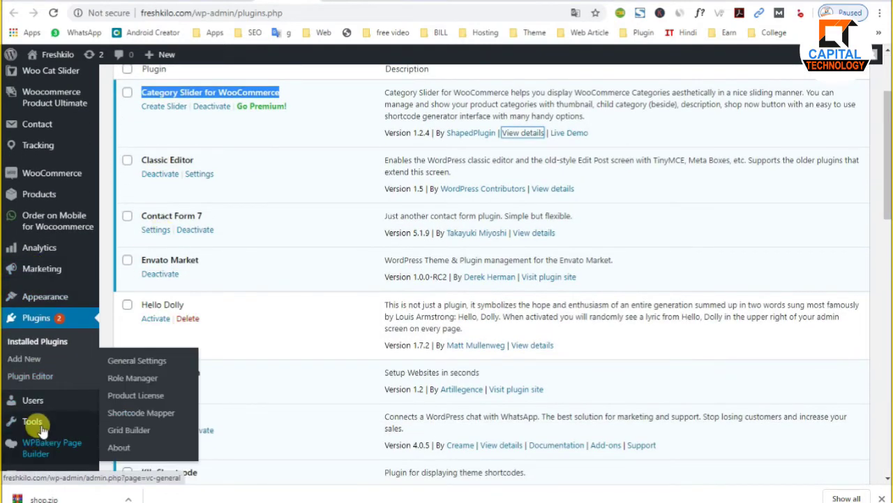
pyautogui.scroll(-5, 39, 391)
pyautogui.scroll(-1, 35, 401)
pyautogui.moveTo(36, 404)
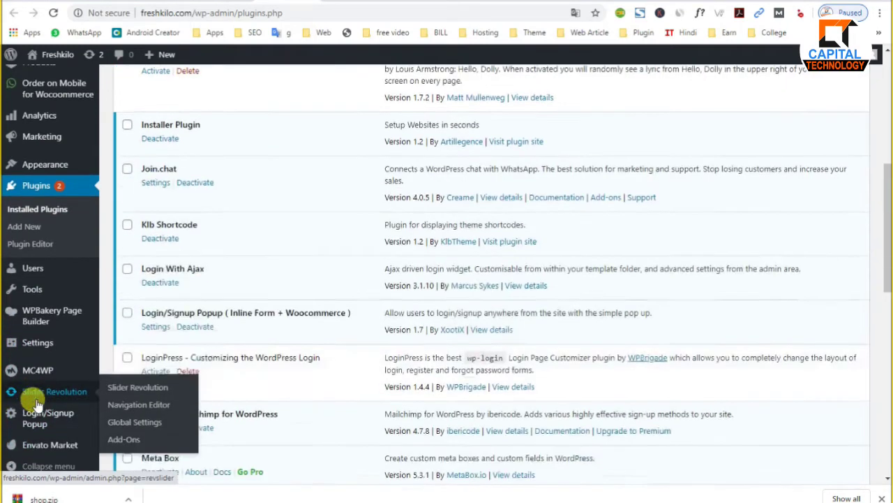
pyautogui.moveTo(39, 346)
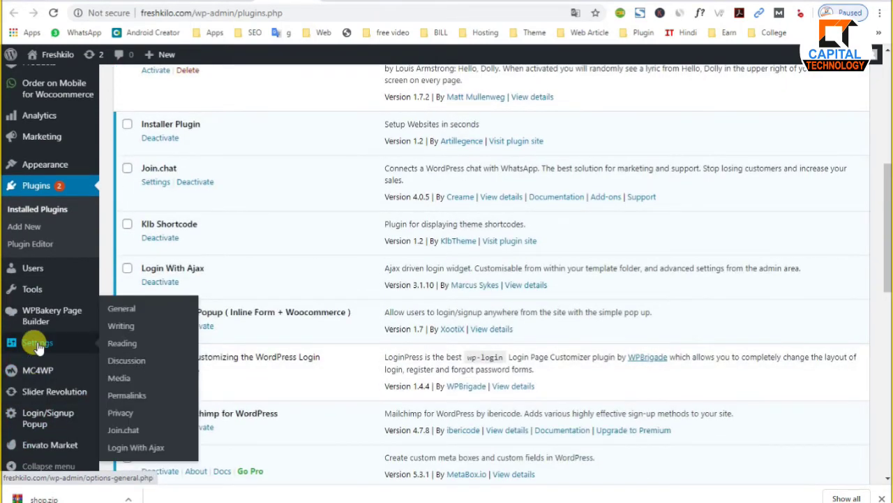
pyautogui.moveTo(21, 289)
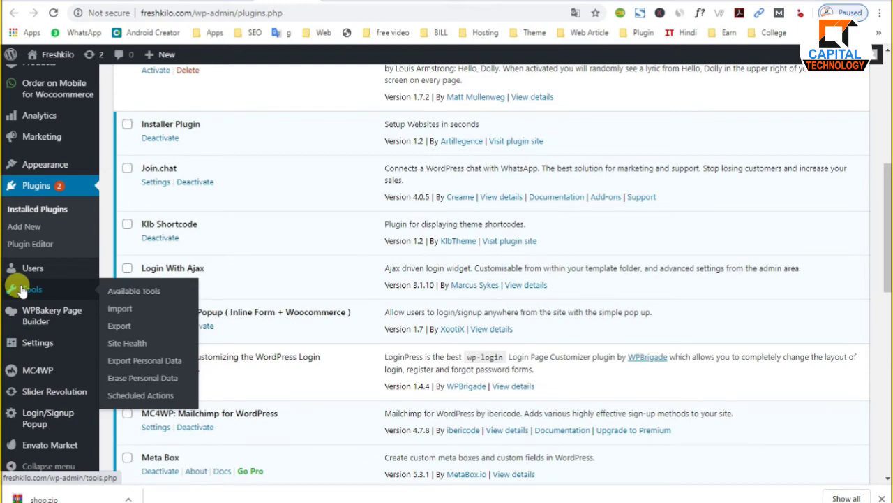
pyautogui.scroll(5, 214, 227)
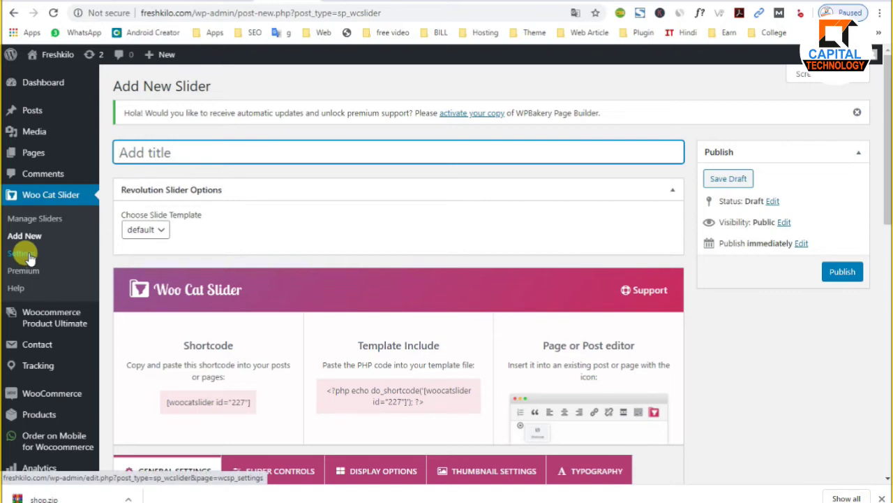
# Step: Review Woo Cat Slider settings, then advance the live homepage's Shop By Category carousel
pyautogui.scroll(-4, 238, 312)
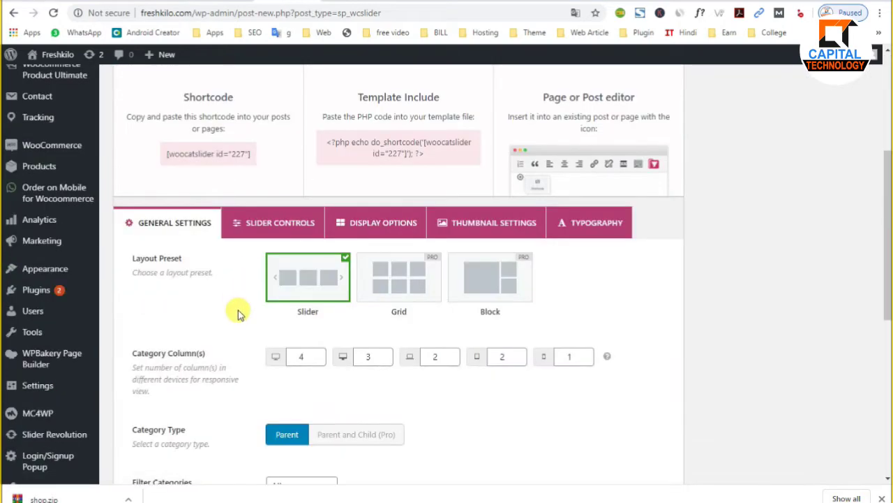
pyautogui.scroll(3, 237, 312)
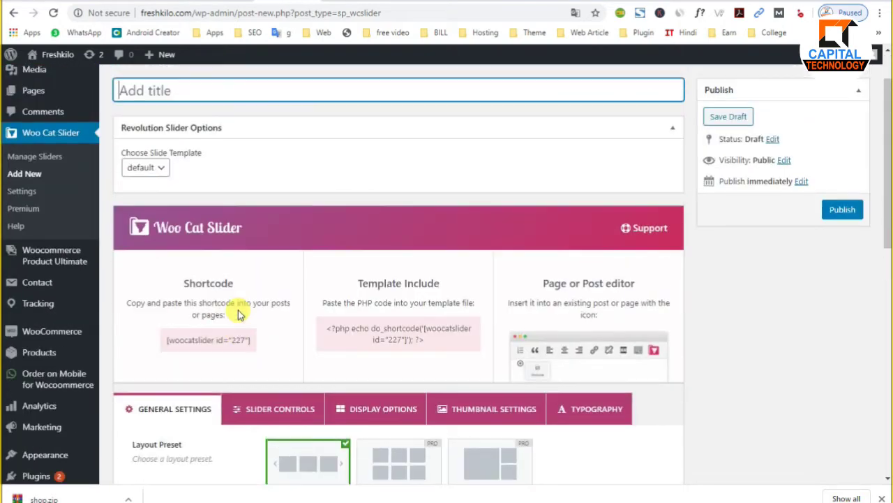
pyautogui.click(18, 198)
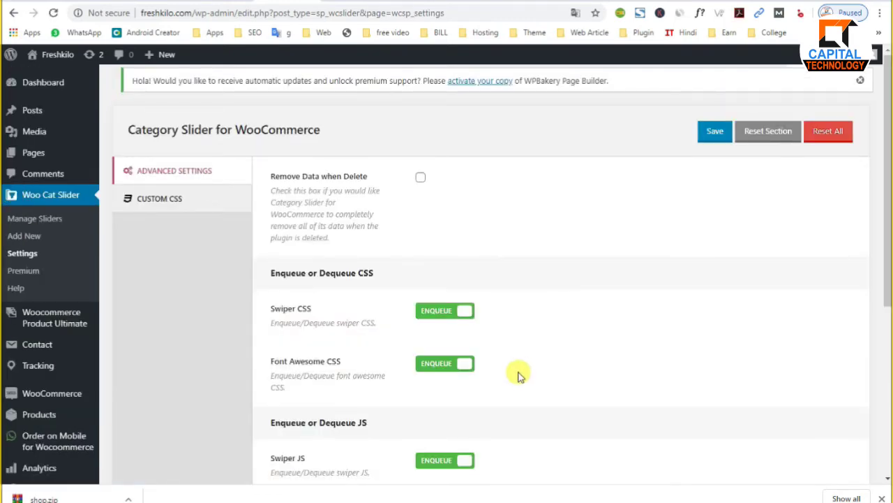
pyautogui.scroll(-4, 518, 373)
pyautogui.scroll(3, 421, 371)
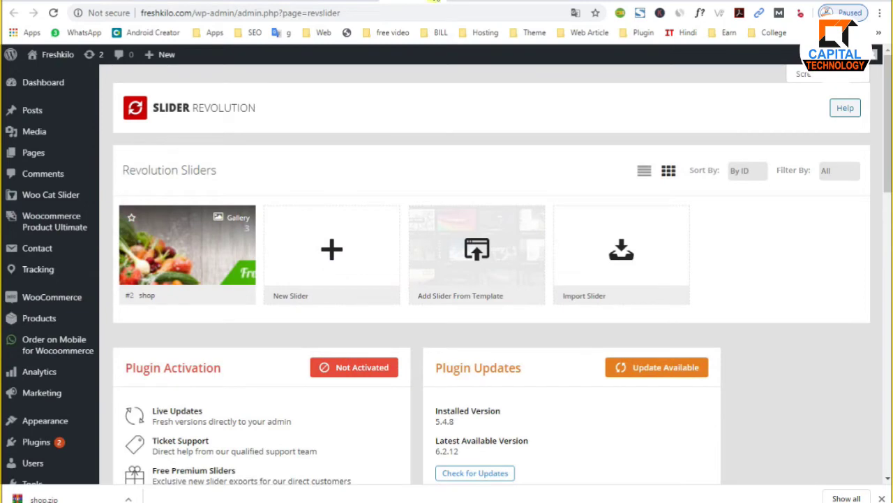
pyautogui.click(434, 1)
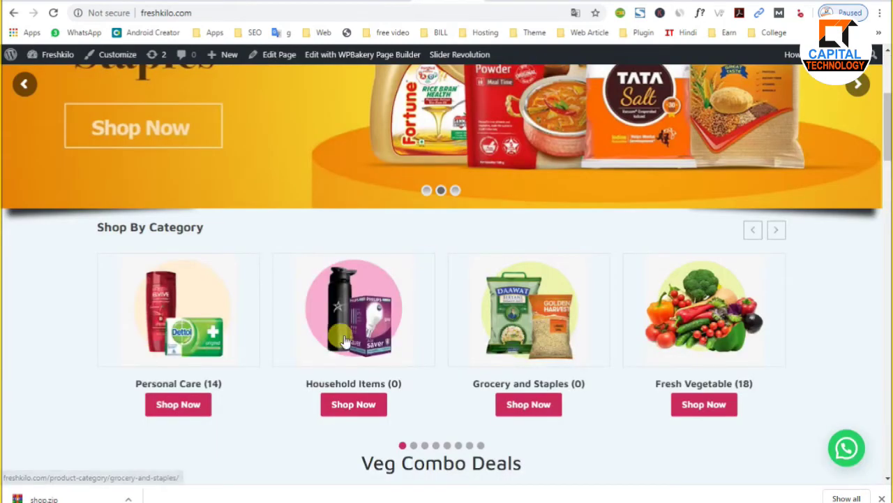
pyautogui.click(777, 232)
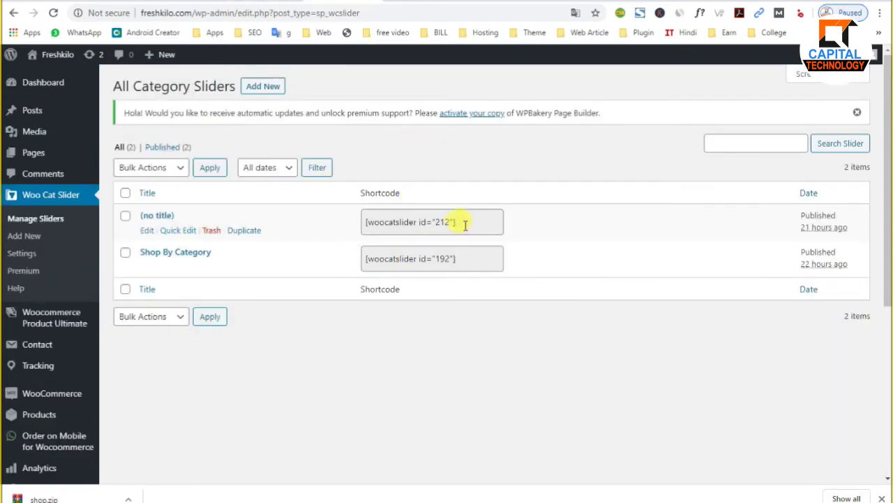
# Step: Trash the untitled slider and open Shop By Category (id 192) for editing
pyautogui.click(465, 225)
pyautogui.click(244, 234)
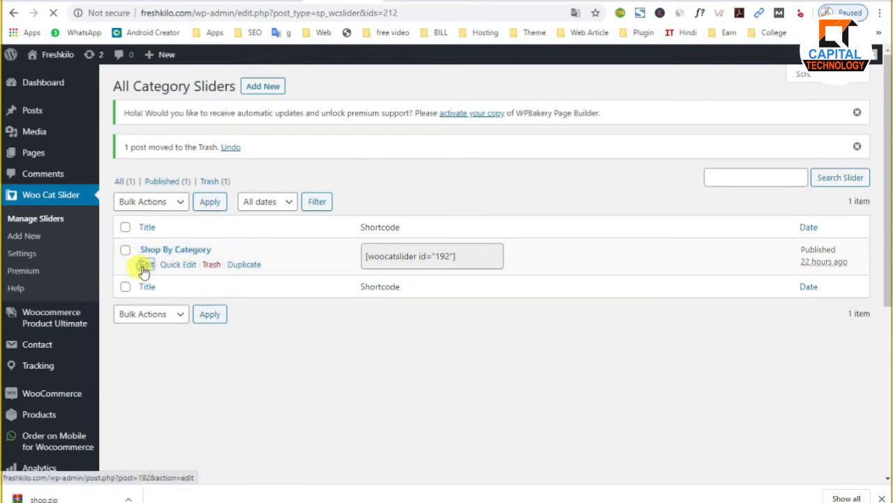
pyautogui.click(145, 268)
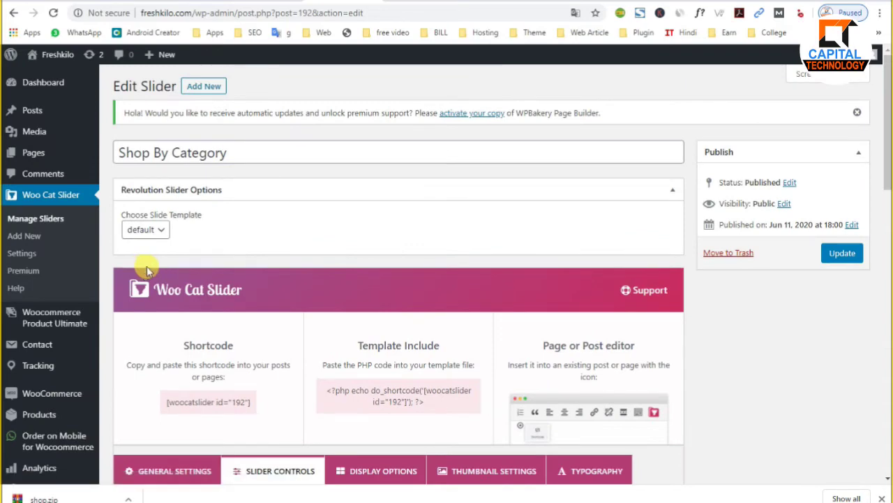
pyautogui.scroll(-3, 147, 268)
pyautogui.scroll(3, 146, 269)
pyautogui.tripleClick(209, 153)
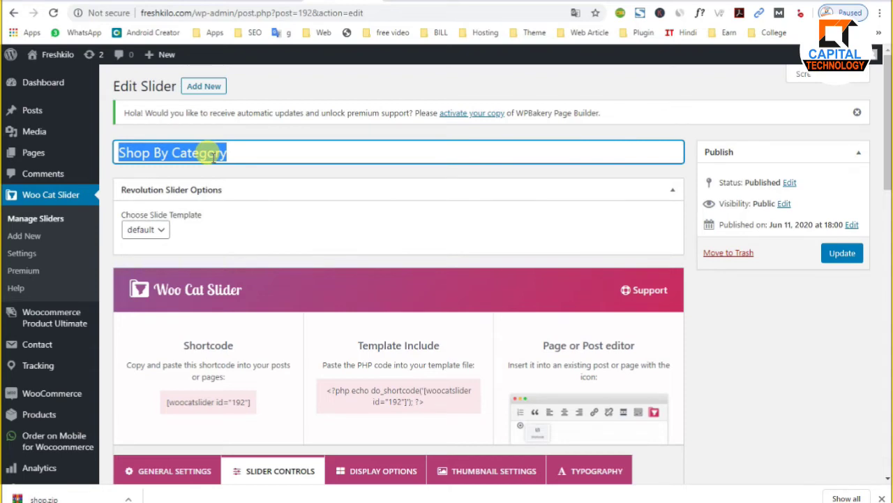
pyautogui.click(211, 88)
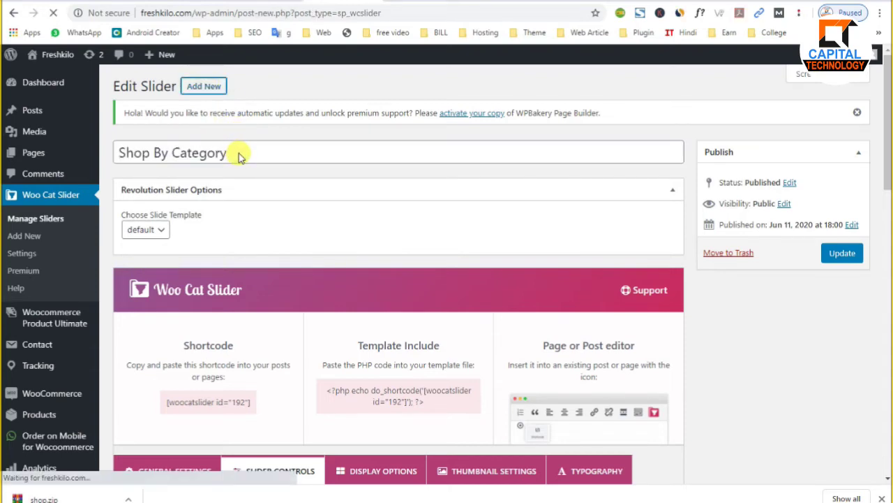
# Step: Title the new slider 'test category', publish it, and copy shortcode [woocatslider id="228"]
pyautogui.write('test cate')
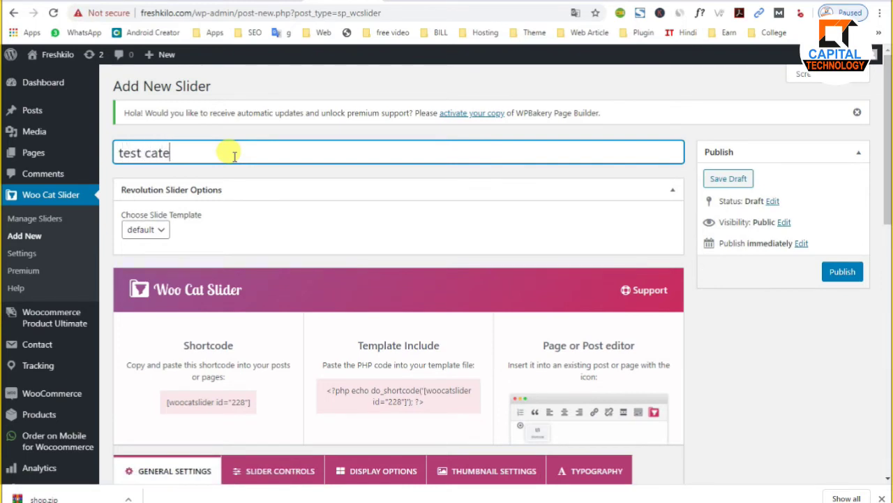
pyautogui.write('gory')
pyautogui.click(254, 235)
pyautogui.scroll(-2, 254, 235)
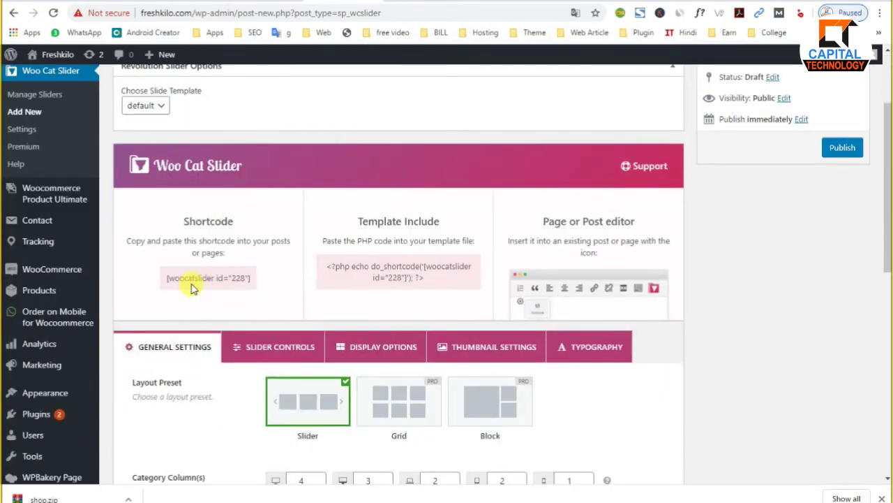
pyautogui.scroll(-2, 522, 447)
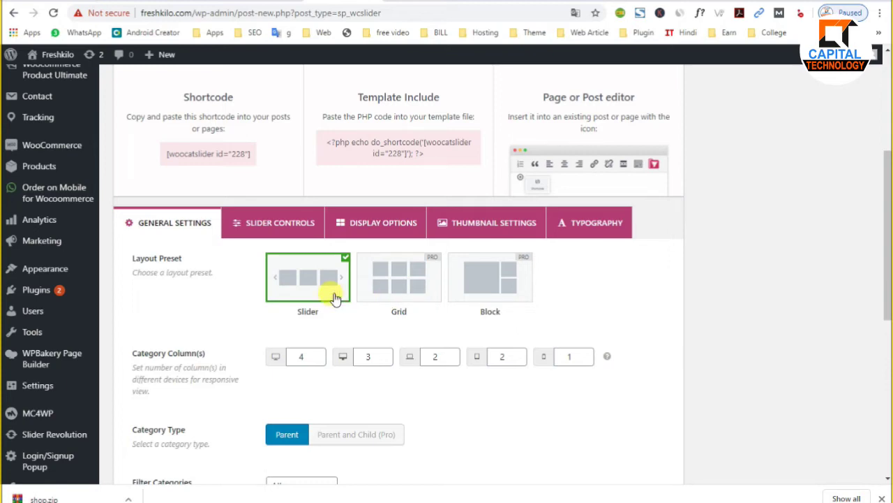
pyautogui.scroll(-6, 333, 298)
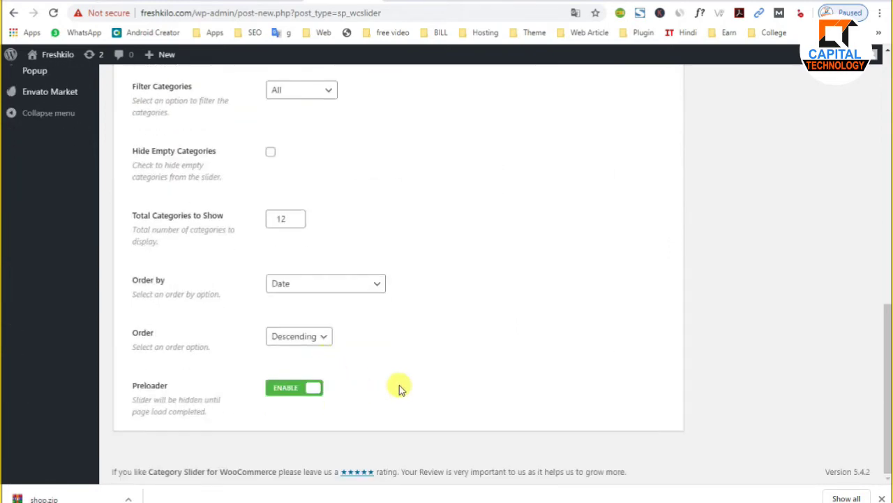
pyautogui.scroll(10, 286, 295)
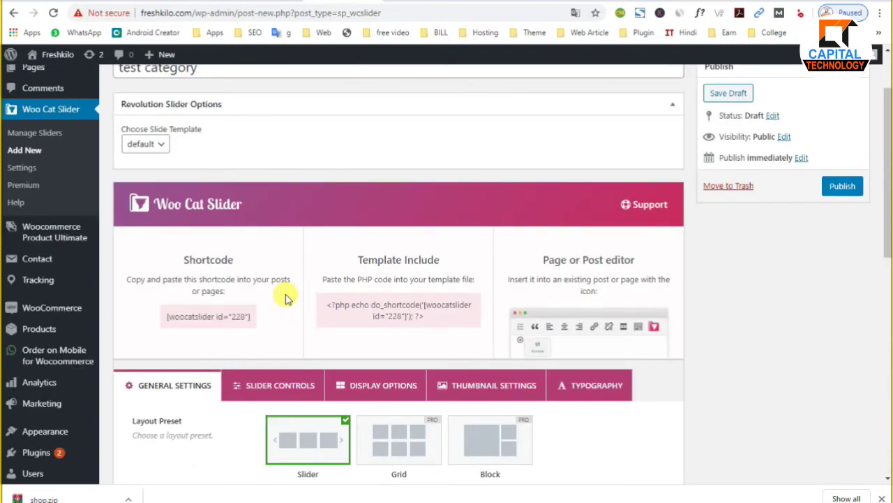
pyautogui.scroll(3, 285, 298)
pyautogui.doubleClick(152, 151)
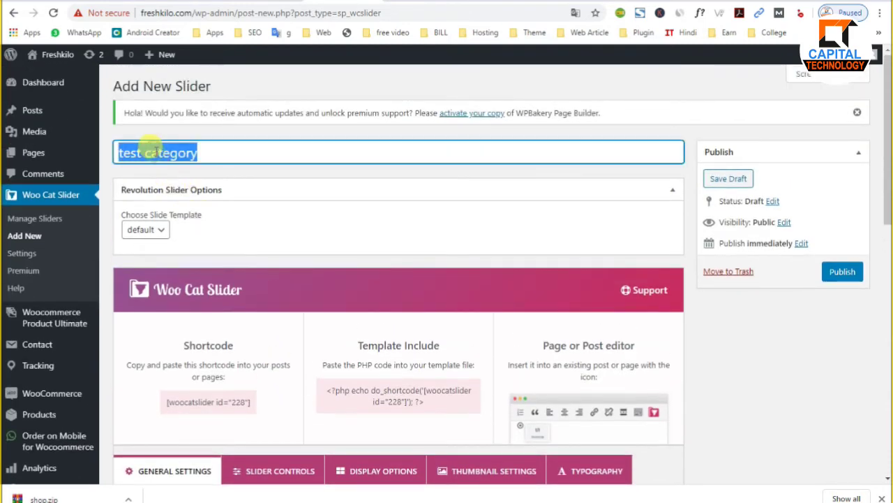
pyautogui.click(841, 272)
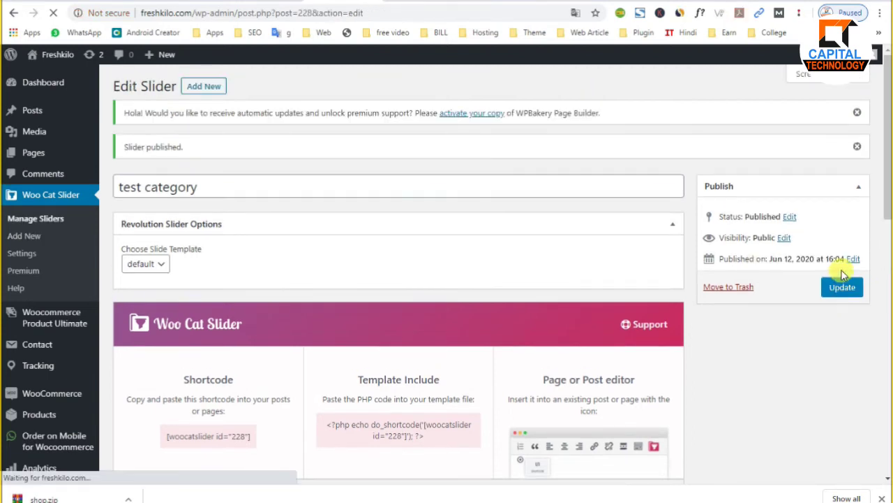
pyautogui.tripleClick(213, 434)
pyautogui.hotkey('ctrl', 'c')
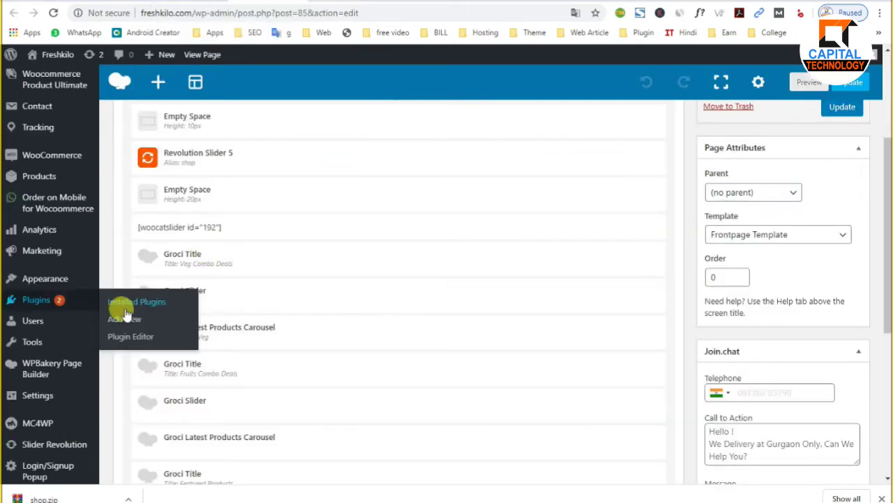
# Step: Clone the category slider Text Block, paste [woocatslider id="228"] into it, and update Home
pyautogui.scroll(1, 234, 255)
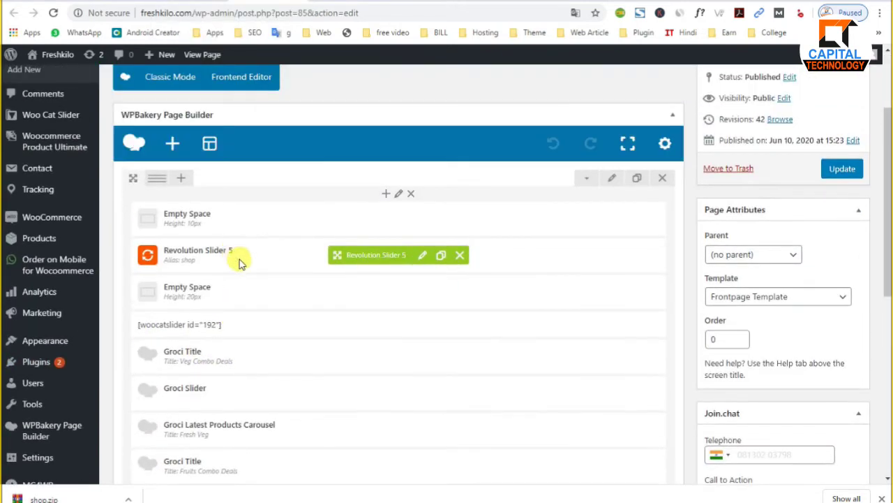
pyautogui.scroll(-1, 238, 266)
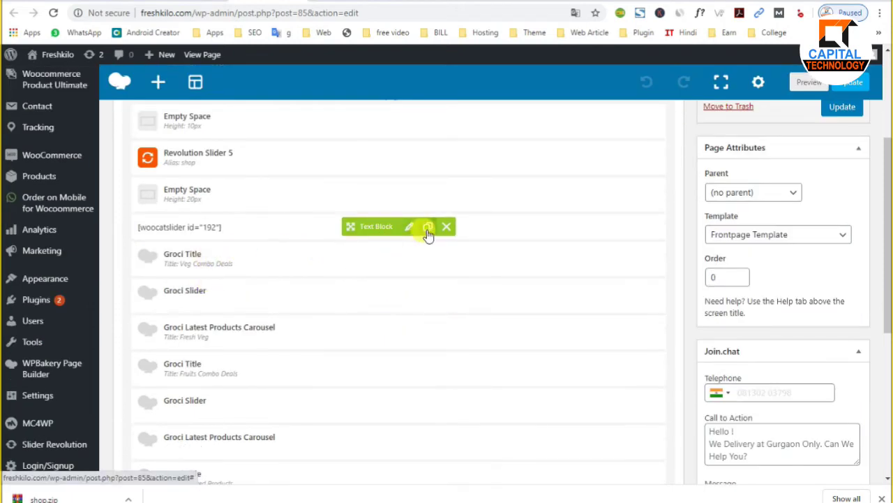
pyautogui.click(428, 230)
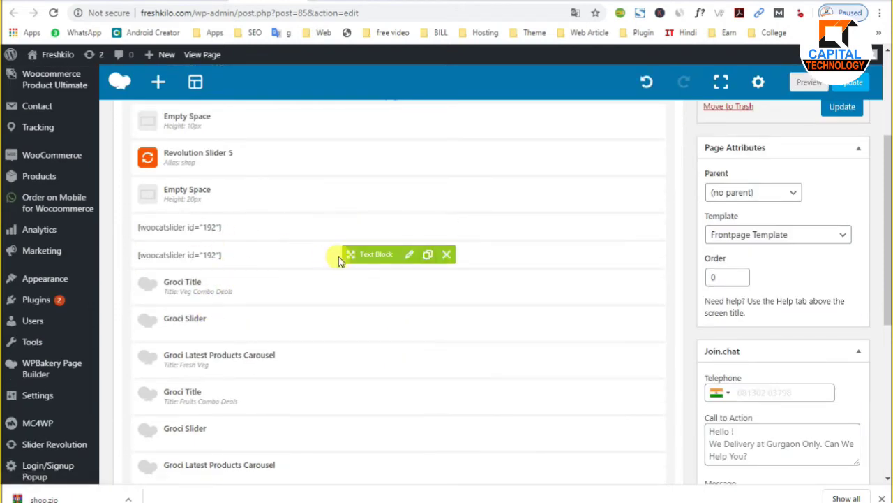
pyautogui.click(409, 257)
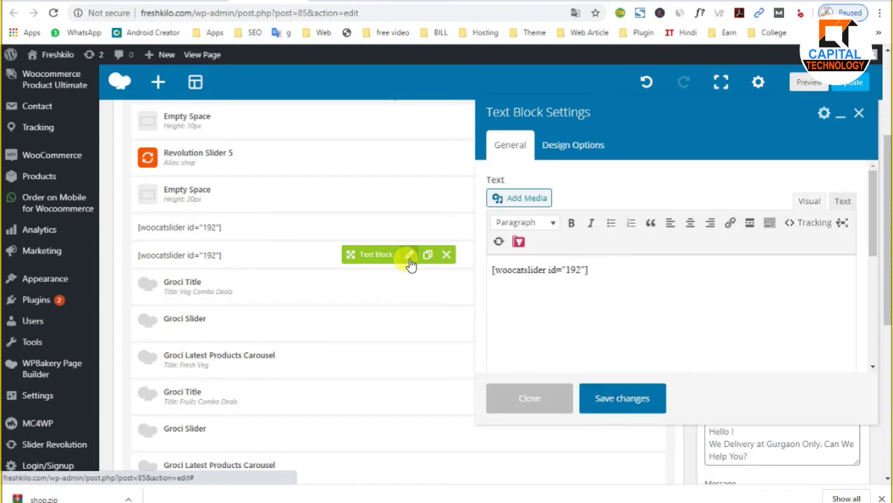
pyautogui.doubleClick(538, 271)
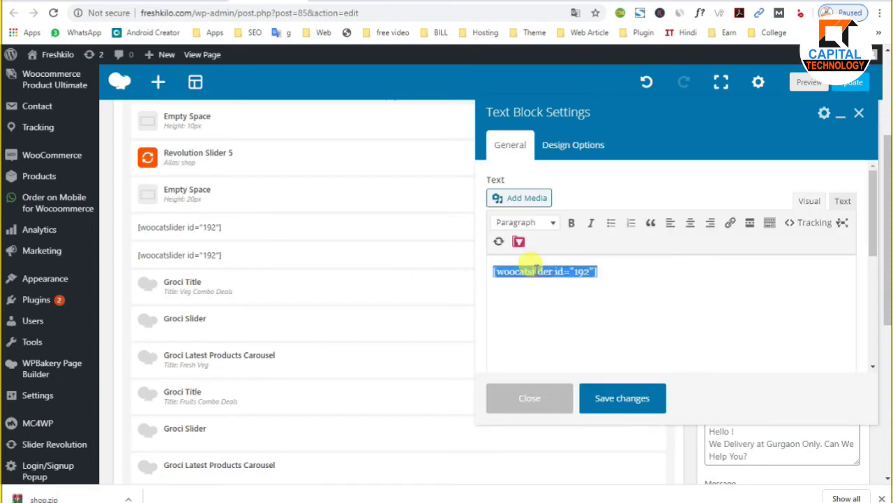
pyautogui.hotkey('ctrl', 'v')
pyautogui.click(612, 397)
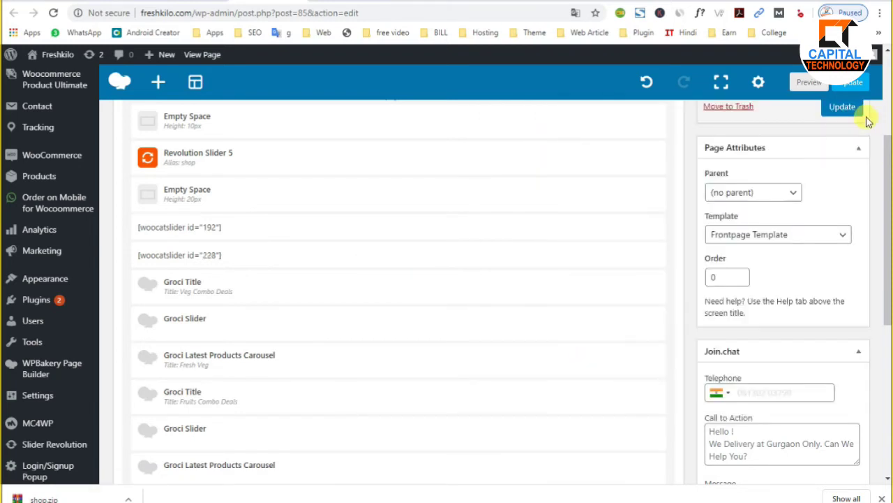
pyautogui.click(842, 115)
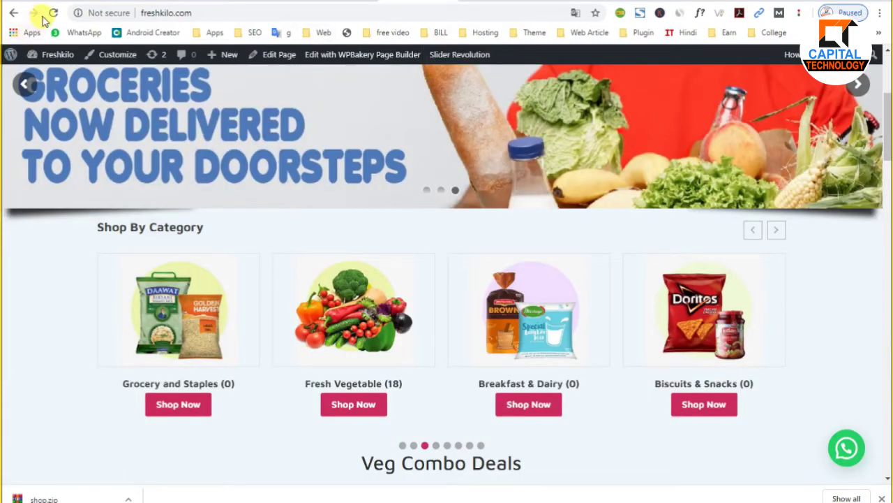
# Step: Reload the homepage to see the test category carousel, then return to its Edit Slider screen
pyautogui.click(53, 14)
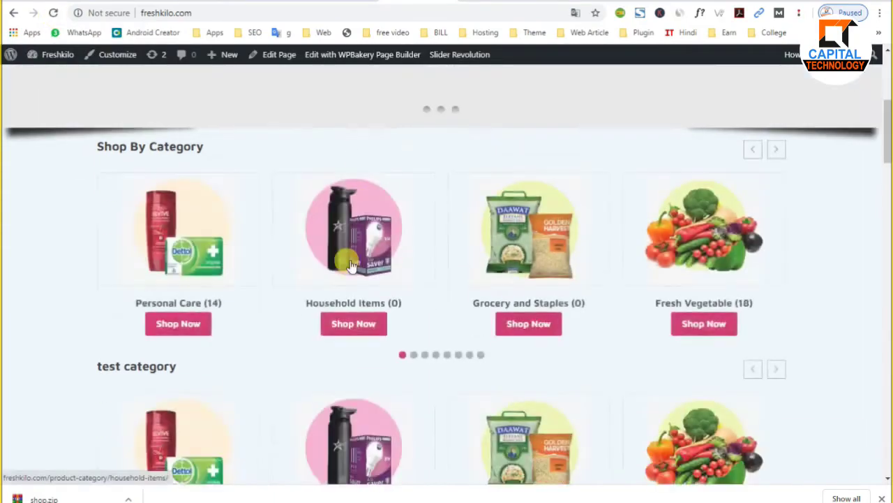
pyautogui.scroll(-2, 135, 342)
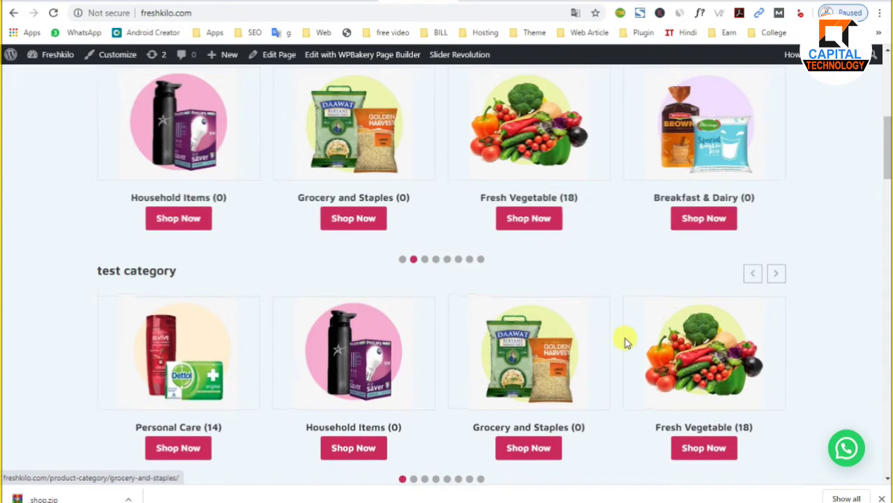
pyautogui.hotkey('ctrl', 'Tab')
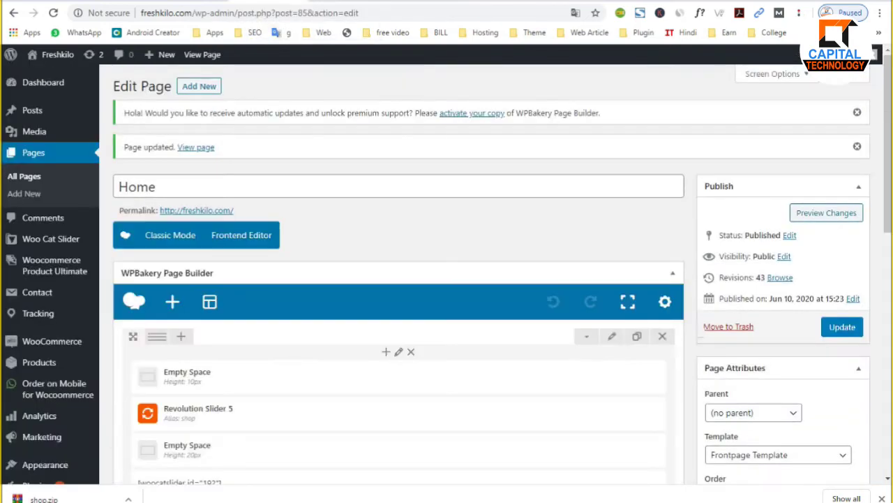
pyautogui.hotkey('ctrl', 'Tab')
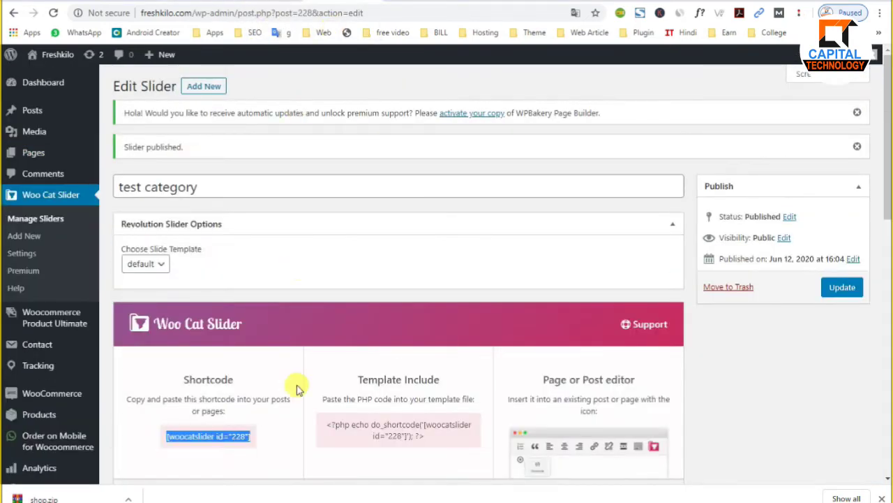
# Step: Review the test category slider's Category Column(s) counts per device: 4, 3, 2, 2, 1
pyautogui.scroll(-5, 297, 388)
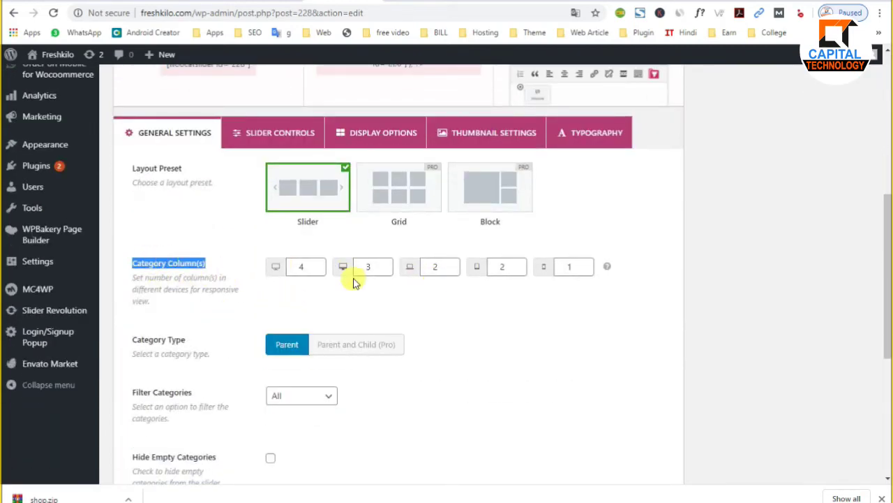
pyautogui.click(304, 267)
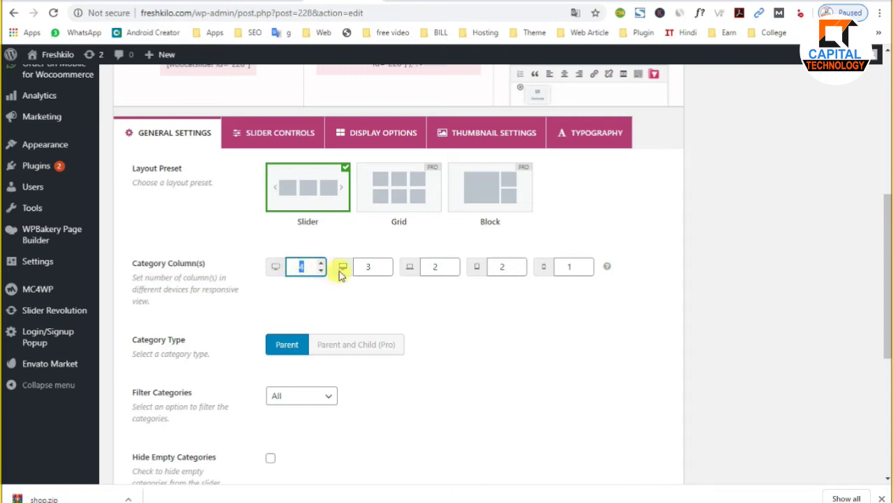
pyautogui.click(377, 269)
pyautogui.click(439, 266)
pyautogui.click(370, 266)
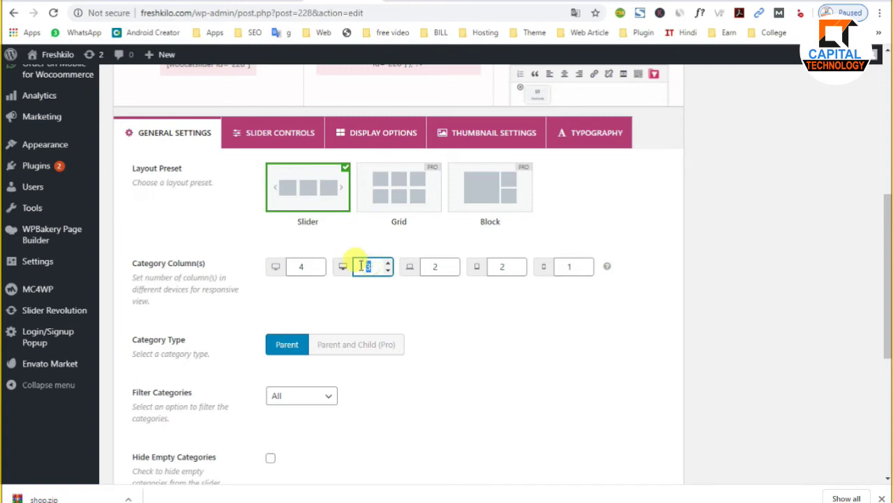
pyautogui.doubleClick(296, 266)
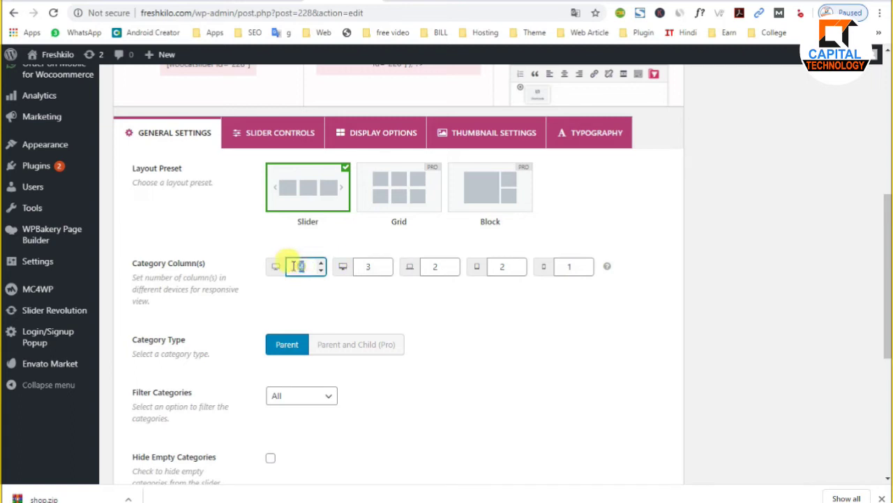
pyautogui.doubleClick(366, 266)
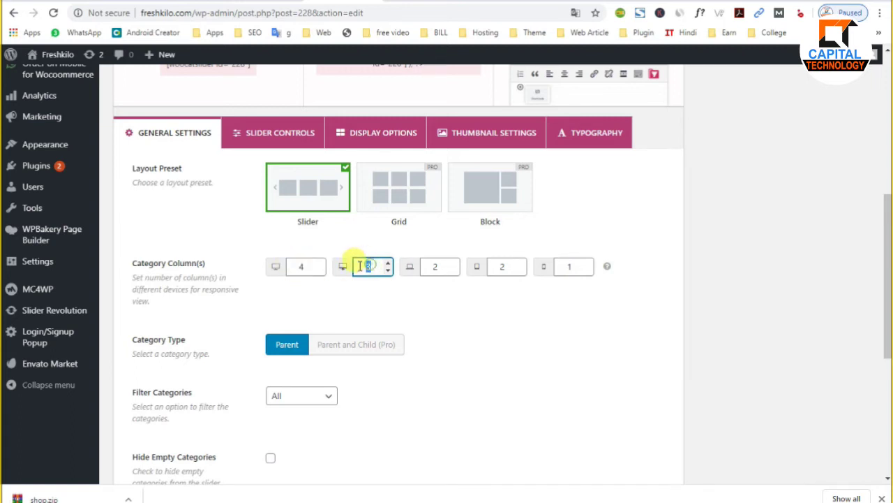
pyautogui.doubleClick(440, 268)
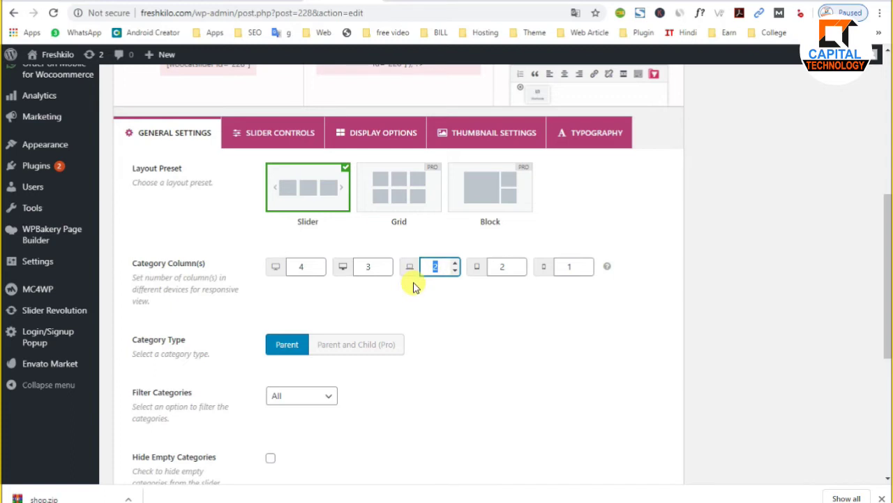
pyautogui.click(510, 268)
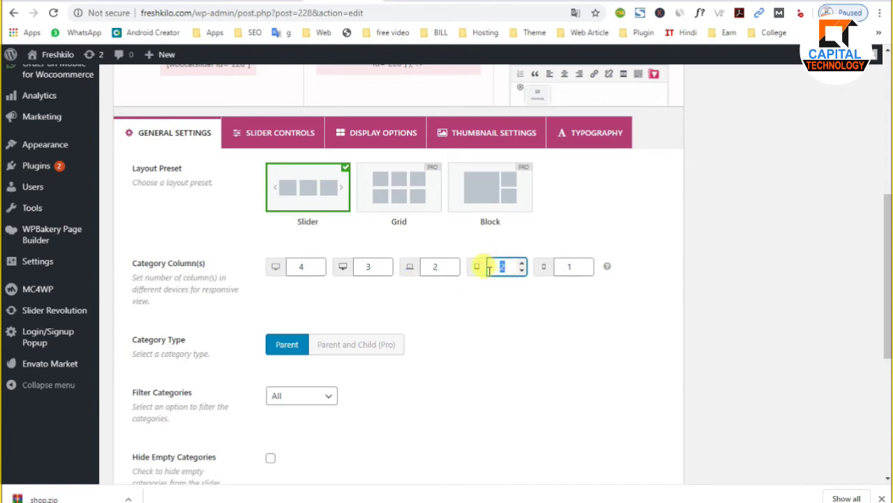
pyautogui.doubleClick(567, 268)
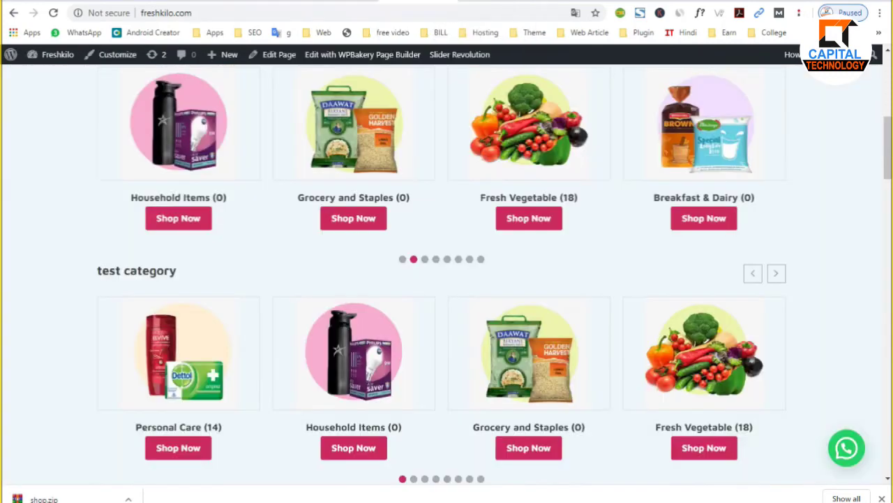
# Step: Scroll the phone-width window to check the two-cards-per-row mobile layout, then restore the browser
pyautogui.click(850, 2)
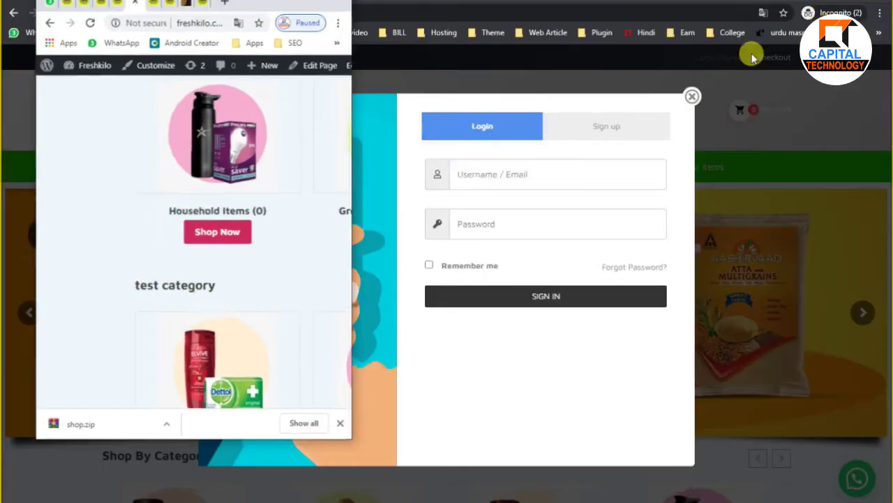
pyautogui.scroll(3, 279, 279)
pyautogui.scroll(5, 238, 256)
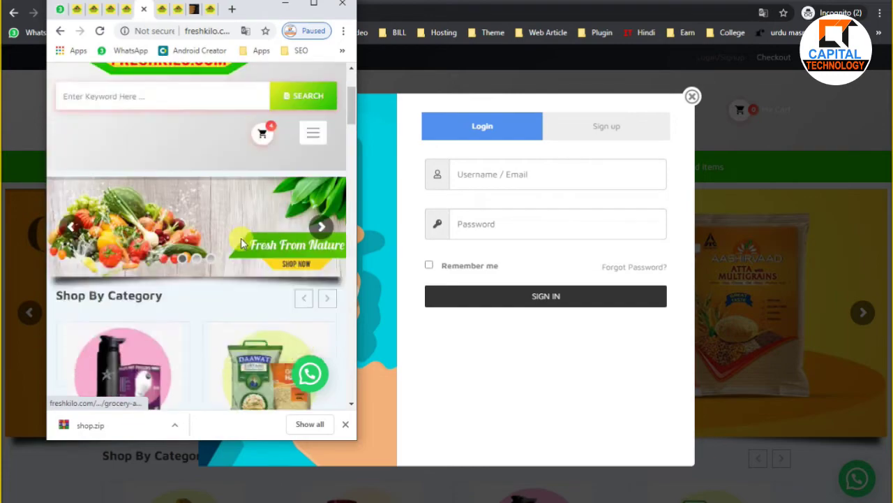
pyautogui.scroll(-10, 238, 216)
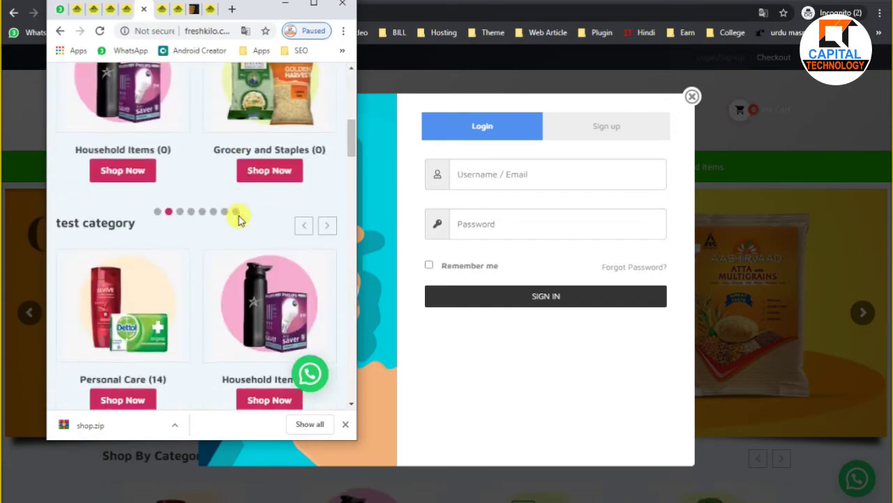
pyautogui.scroll(-10, 238, 219)
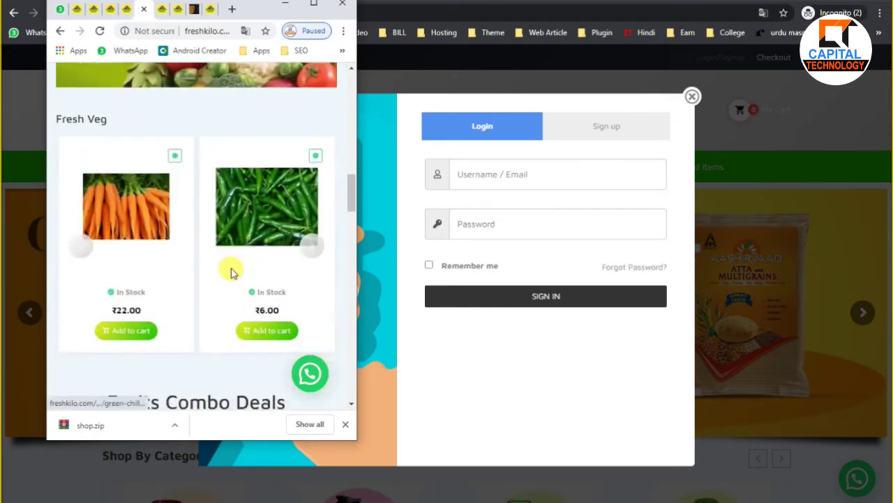
pyautogui.scroll(-10, 233, 272)
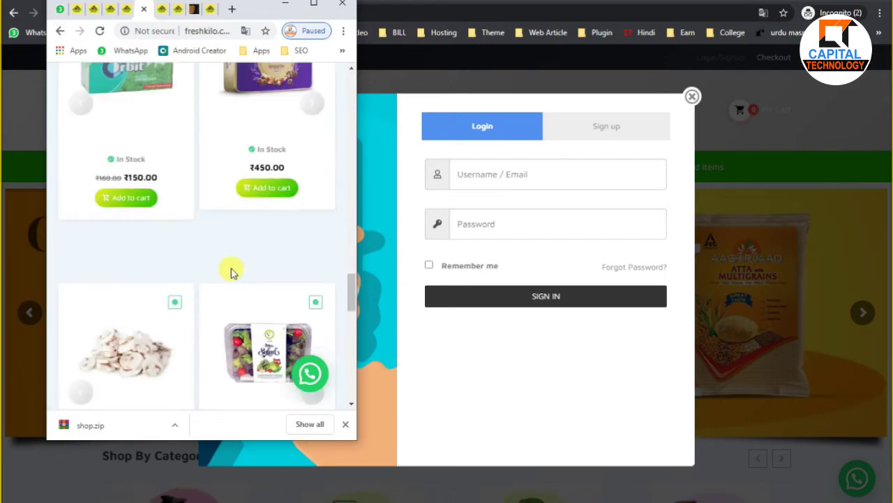
pyautogui.scroll(15, 233, 273)
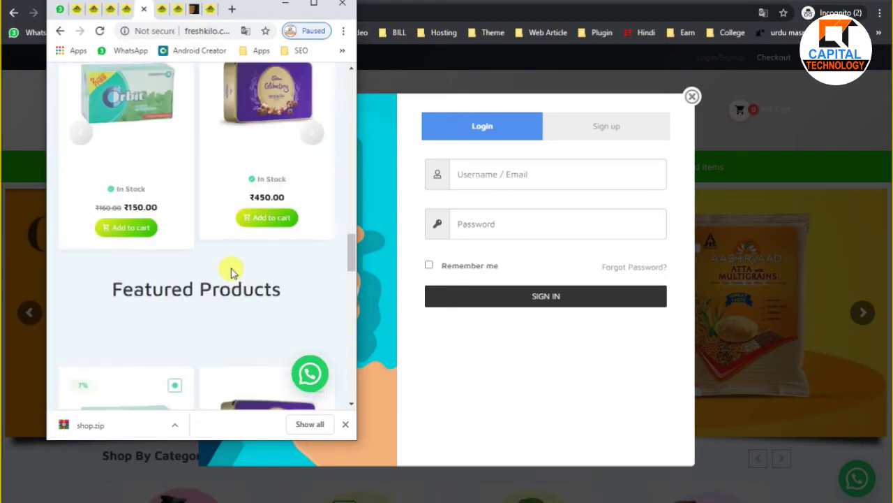
pyautogui.scroll(10, 233, 271)
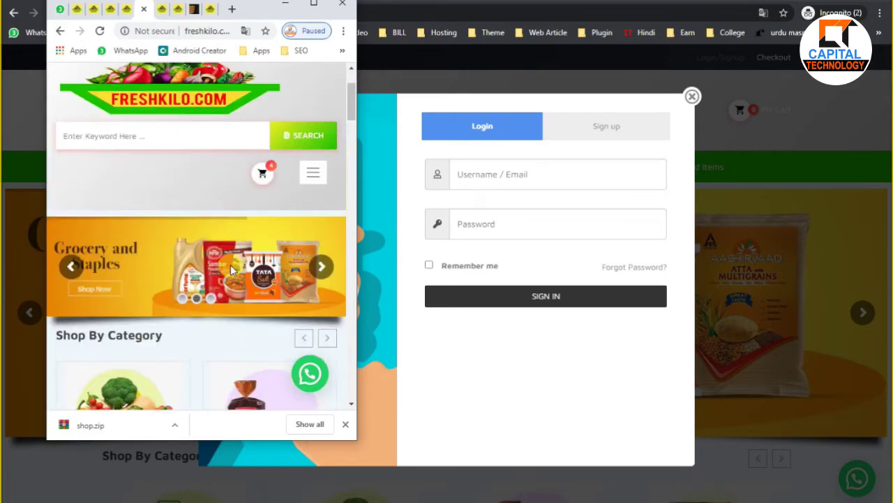
pyautogui.scroll(-3, 233, 271)
pyautogui.scroll(-5, 232, 271)
pyautogui.scroll(6, 232, 271)
pyautogui.scroll(2, 232, 271)
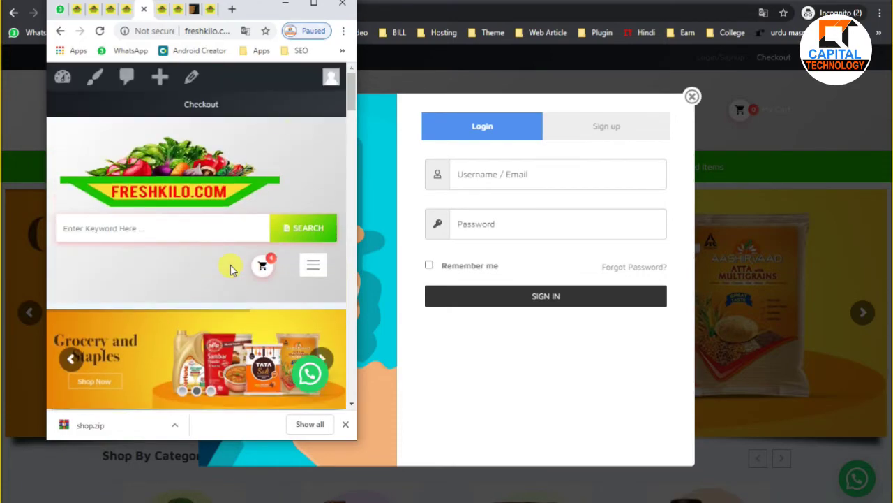
pyautogui.click(312, 7)
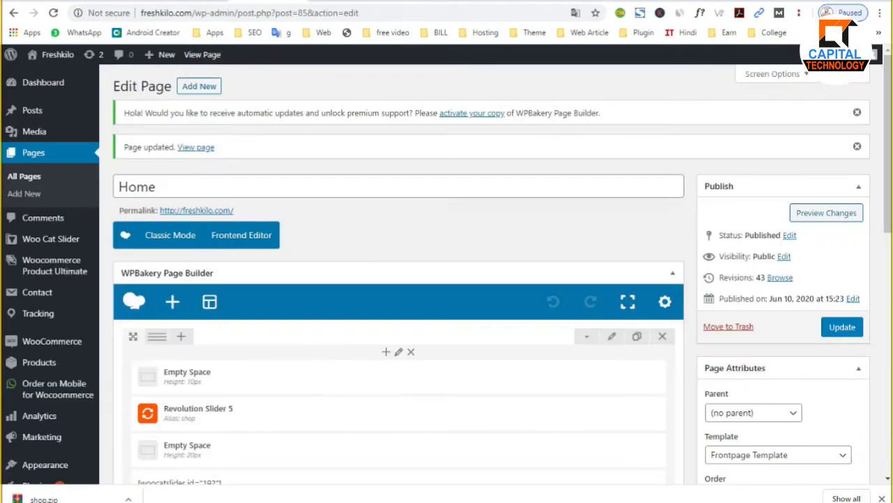
# Step: Edit the fourth device's Category Column(s) count, update the test category slider, and view the storefront
pyautogui.hotkey('alt', 'Left')
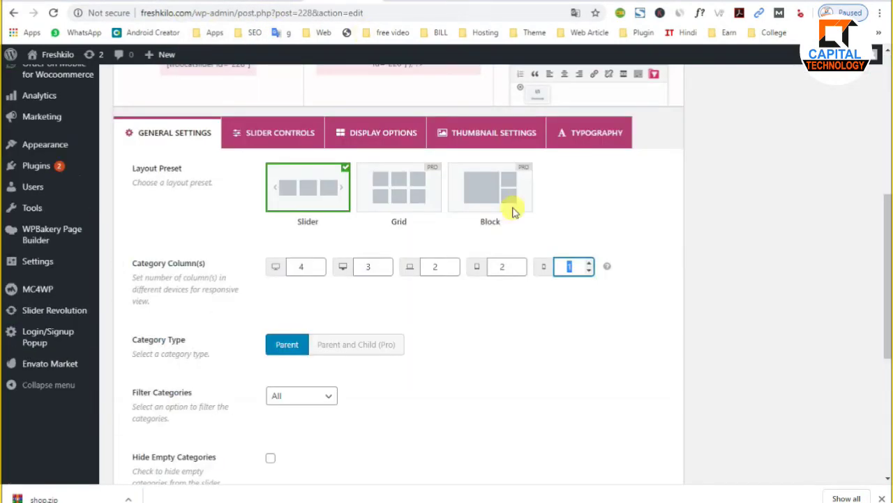
pyautogui.click(508, 267)
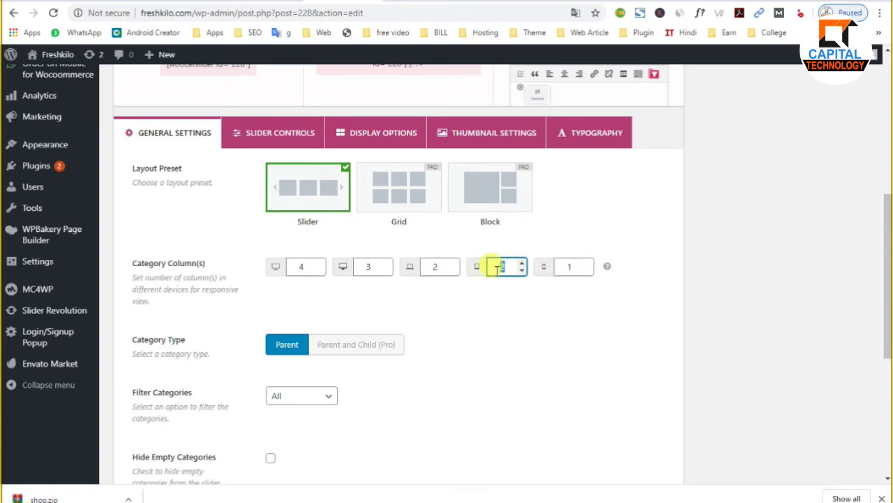
pyautogui.scroll(-4, 470, 351)
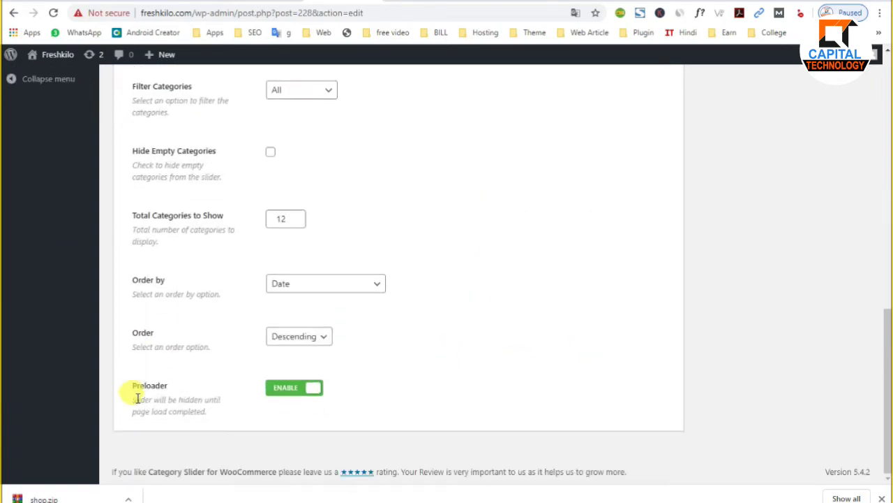
pyautogui.scroll(10, 328, 342)
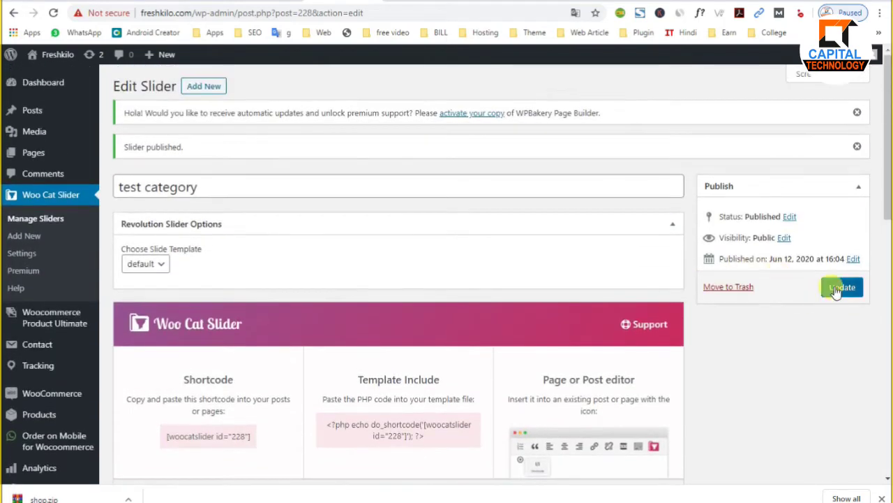
pyautogui.click(841, 286)
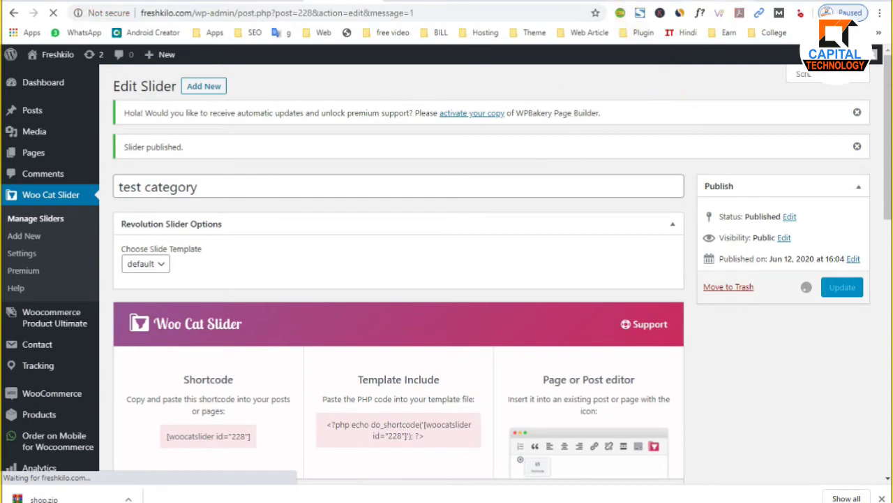
pyautogui.click(598, 1)
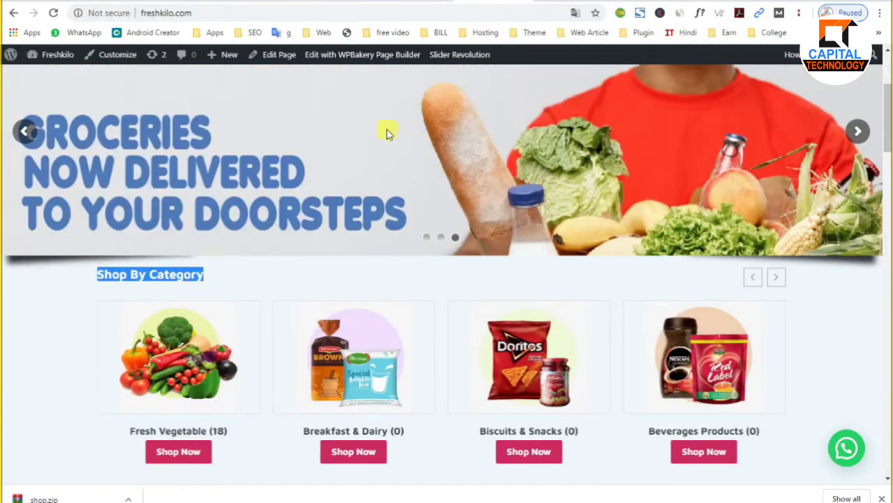
# Step: Reload the storefront and page the test category carousel both ways to confirm three cards per row
pyautogui.click(53, 14)
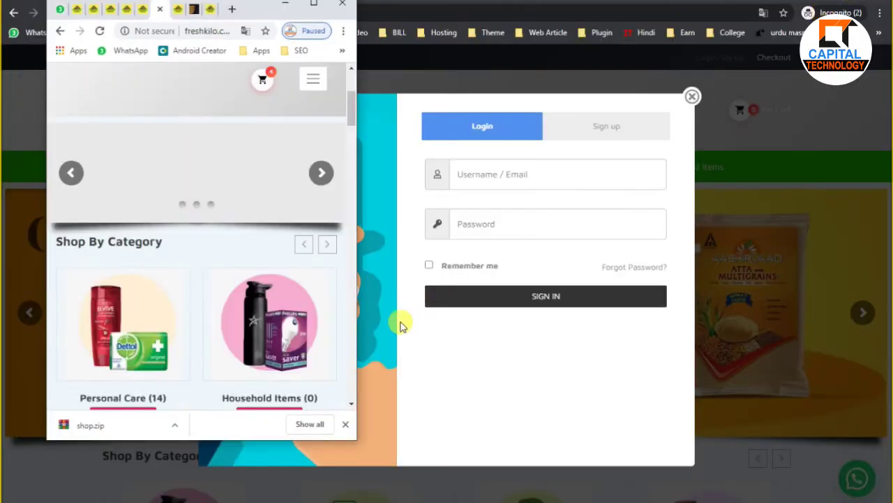
pyautogui.scroll(-6, 225, 312)
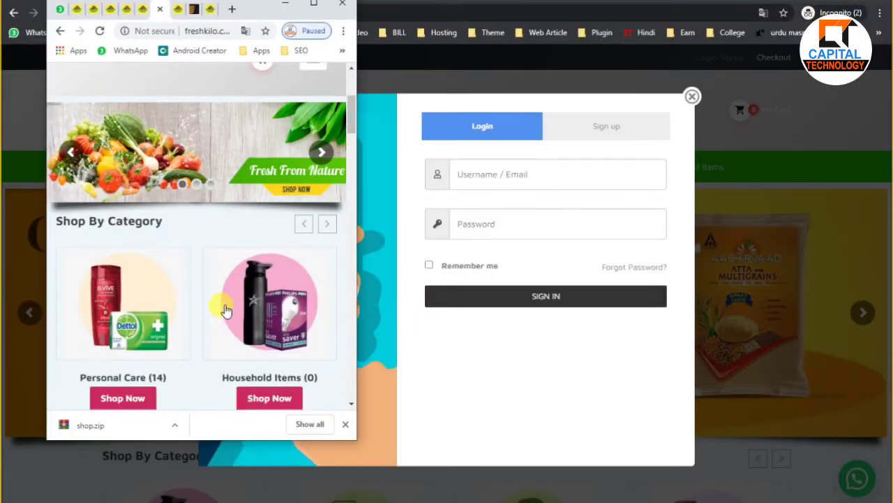
pyautogui.scroll(2, 225, 305)
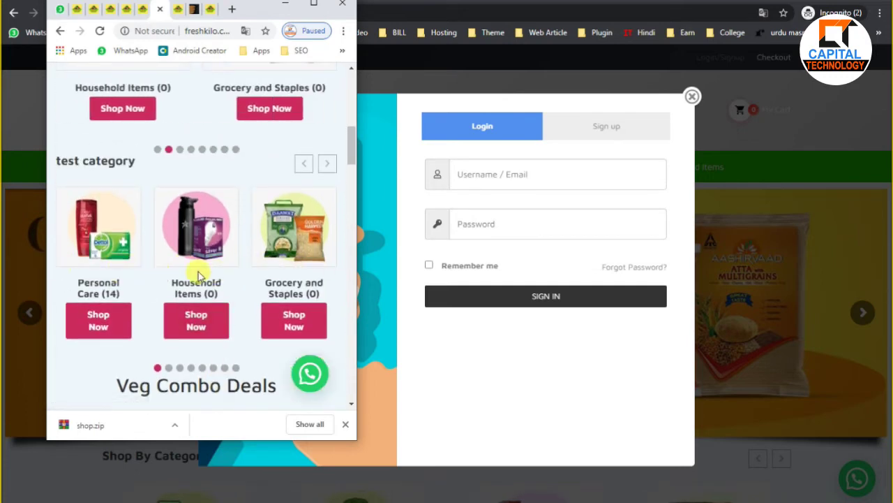
pyautogui.click(327, 163)
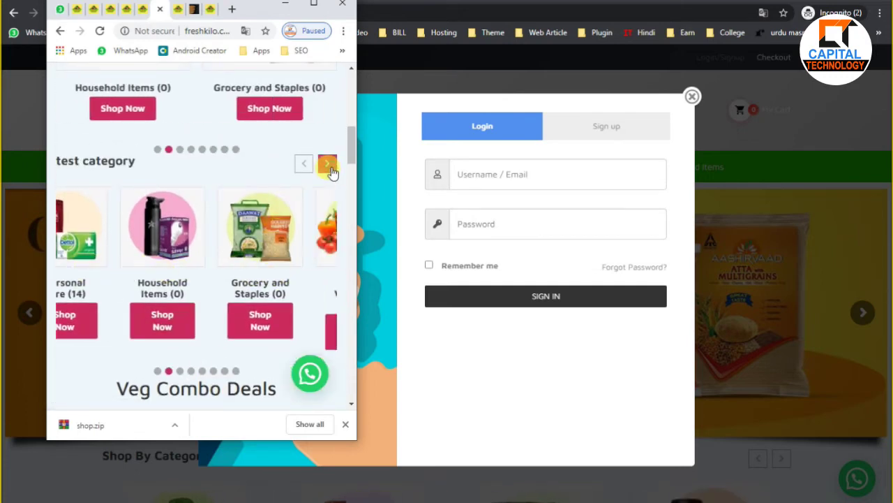
pyautogui.click(327, 163)
pyautogui.click(305, 166)
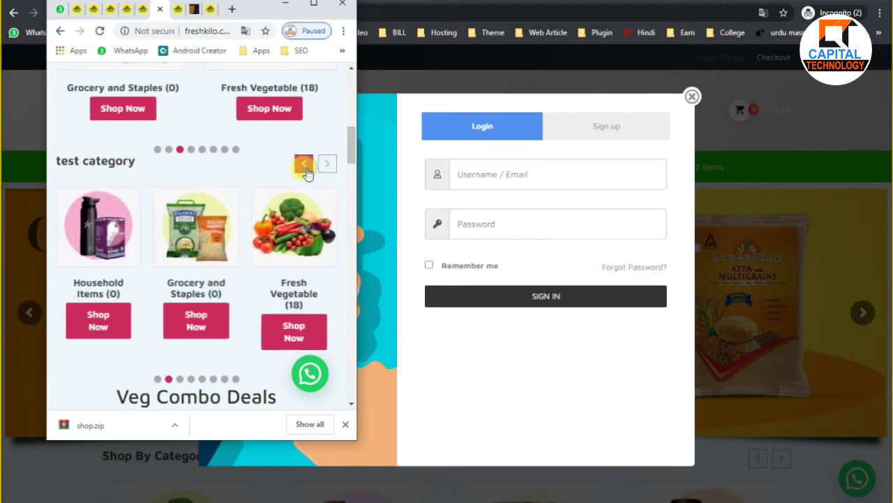
pyautogui.click(305, 166)
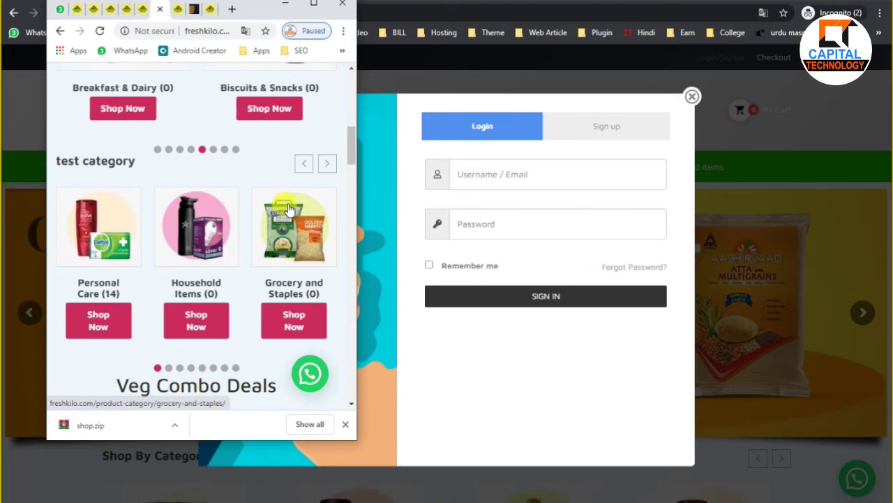
pyautogui.click(325, 163)
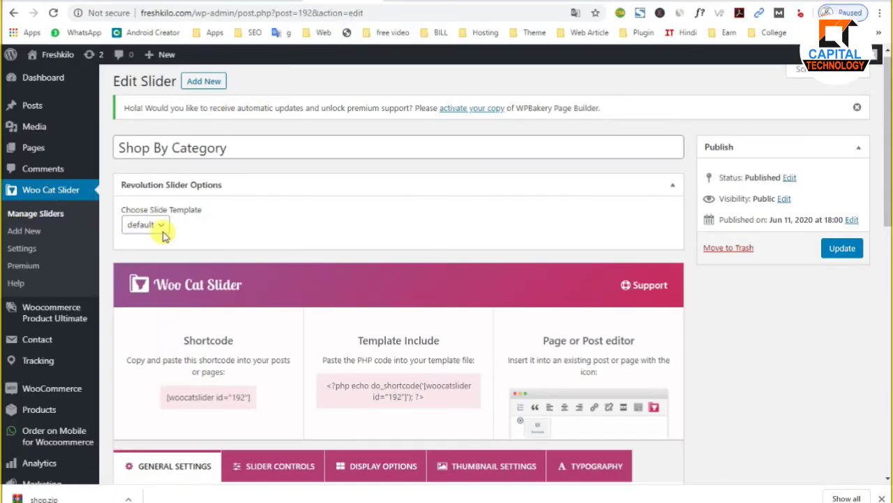
# Step: Trash the test category slider and delete its [woocatslider id="228"] Text Block from the Home page
pyautogui.click(32, 217)
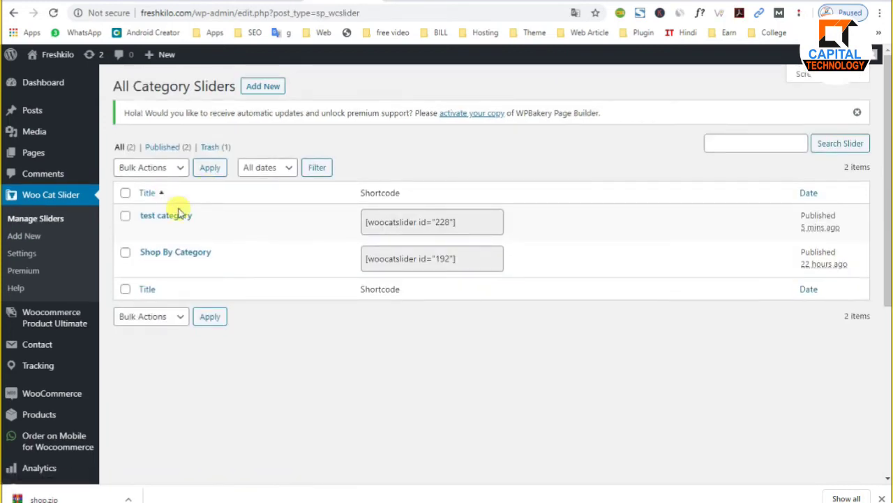
pyautogui.click(218, 233)
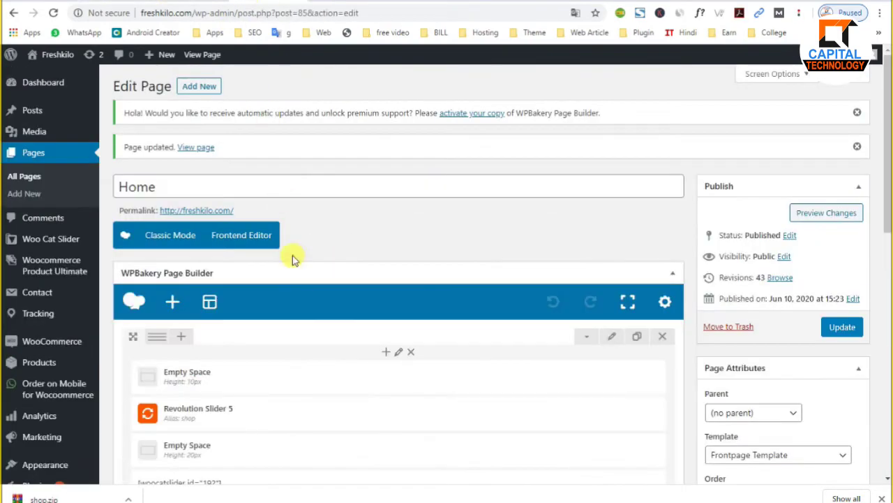
pyautogui.scroll(-3, 245, 387)
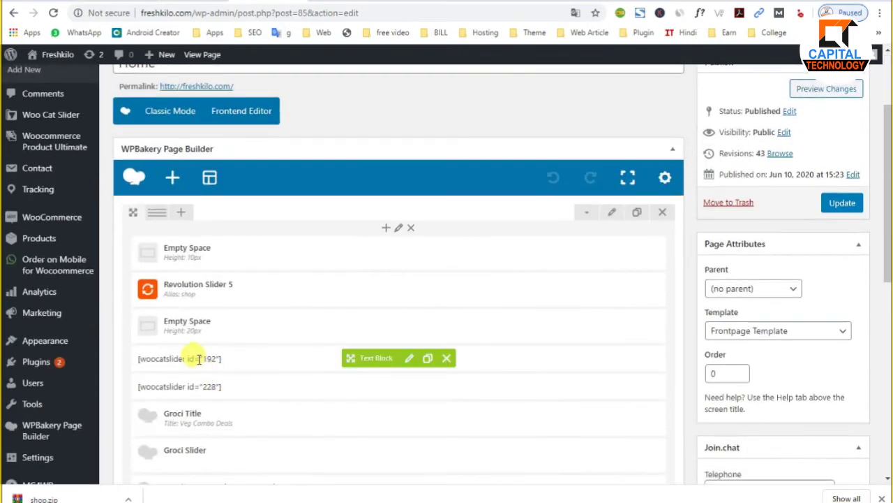
pyautogui.click(447, 388)
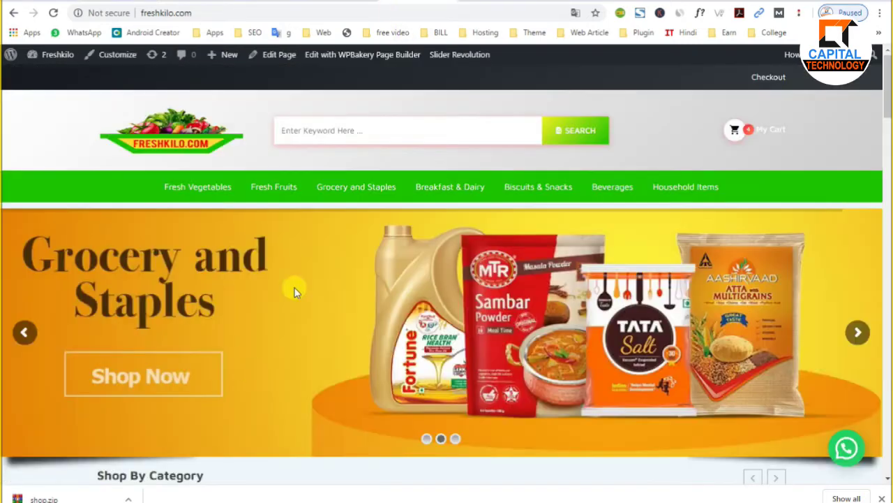
pyautogui.scroll(-7, 295, 291)
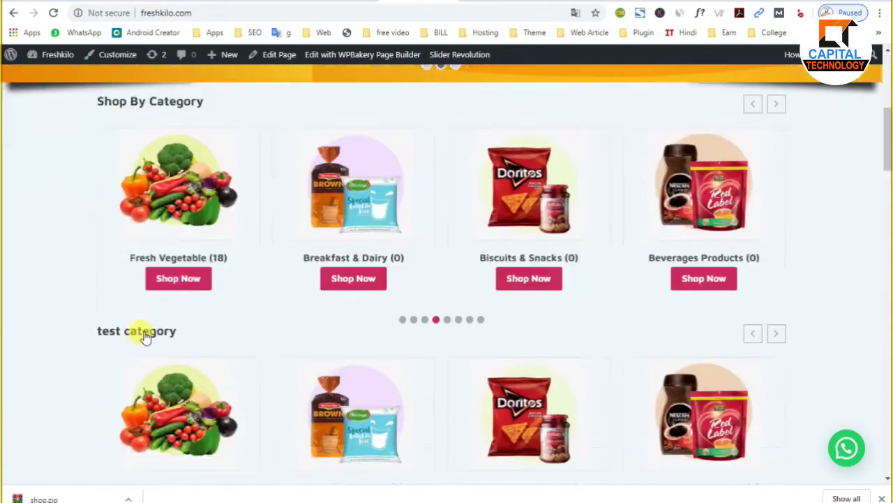
pyautogui.scroll(-3, 109, 286)
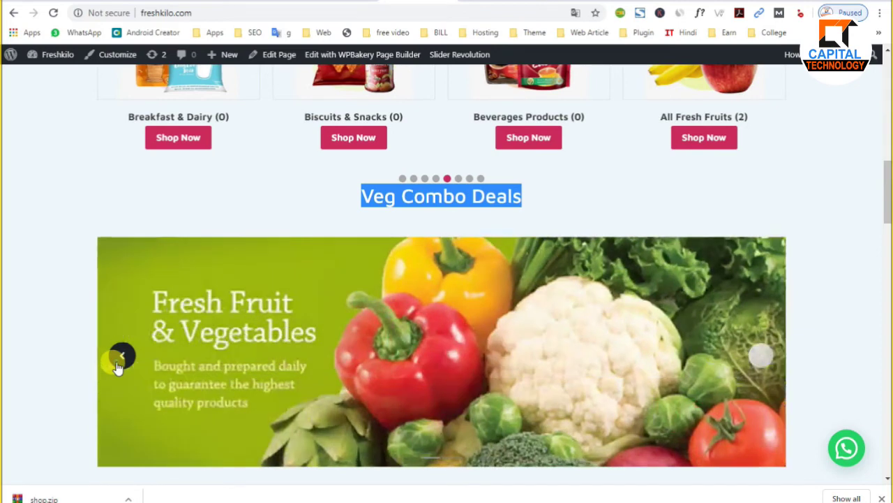
pyautogui.hotkey('ctrl', 'Tab')
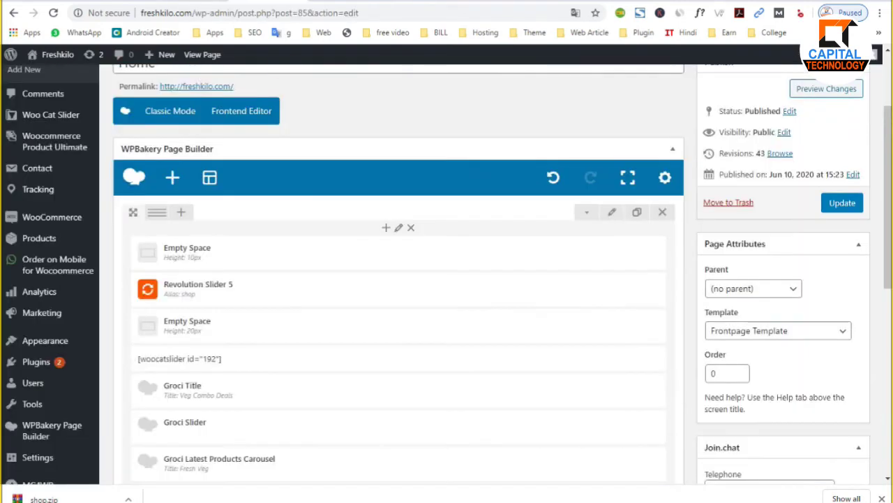
# Step: At the end of the builder layout, search elements for 'sli' and add a Groci Slider
pyautogui.scroll(-1, 295, 393)
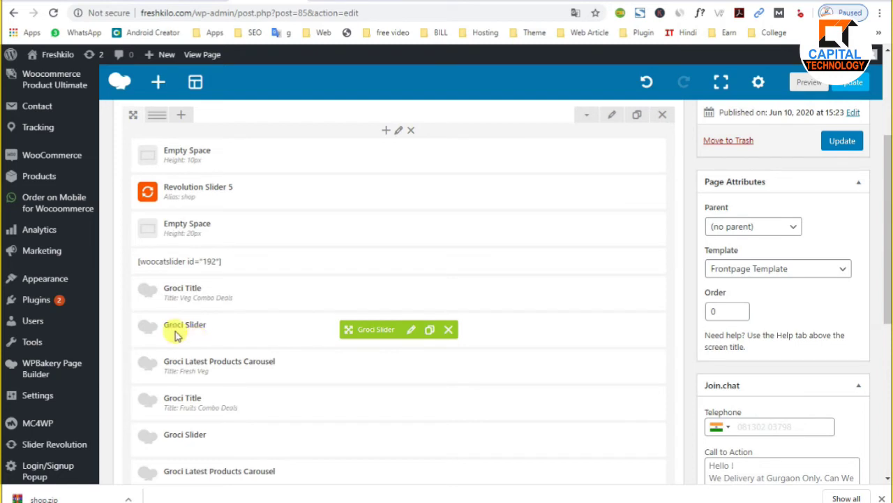
pyautogui.moveTo(167, 324); pyautogui.dragTo(176, 340)
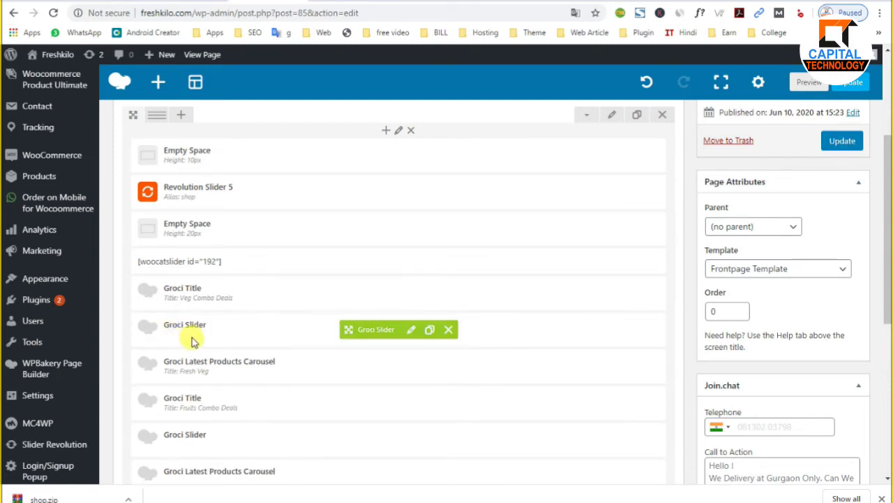
pyautogui.scroll(-5, 271, 336)
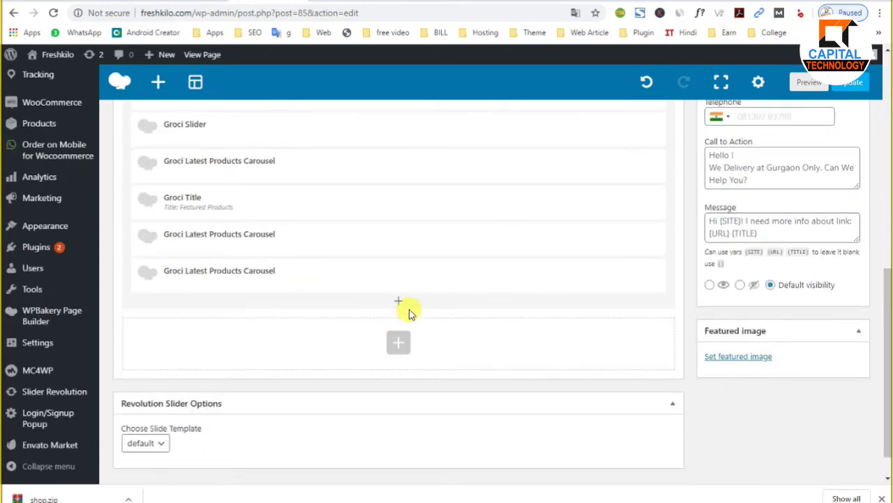
pyautogui.click(398, 302)
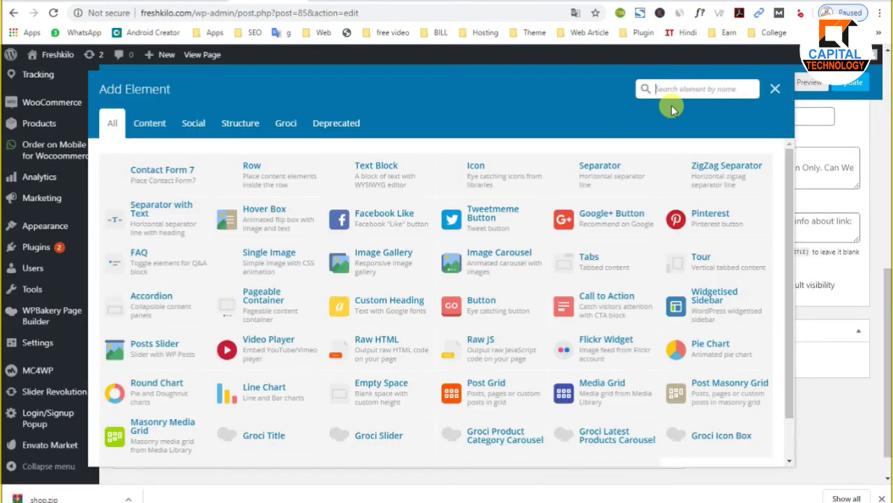
pyautogui.write('spa')
pyautogui.press('BackSpace')
pyautogui.press('BackSpace')
pyautogui.write('l')
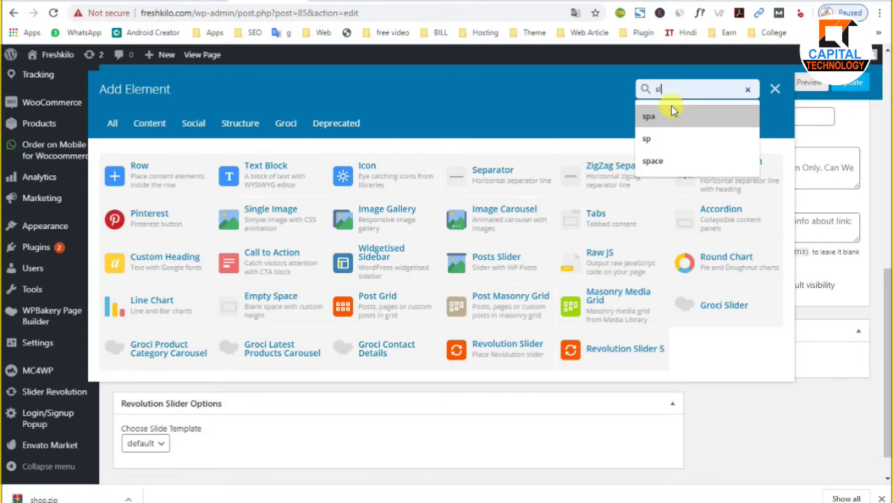
pyautogui.write('i')
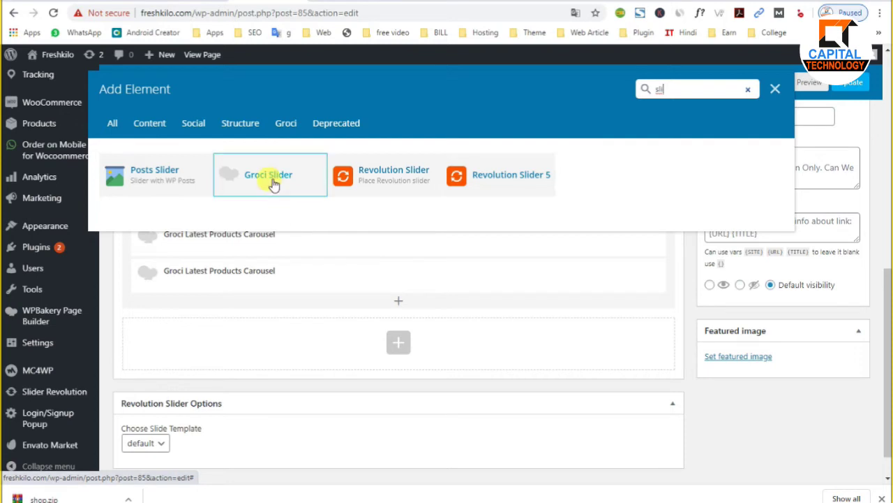
pyautogui.click(272, 181)
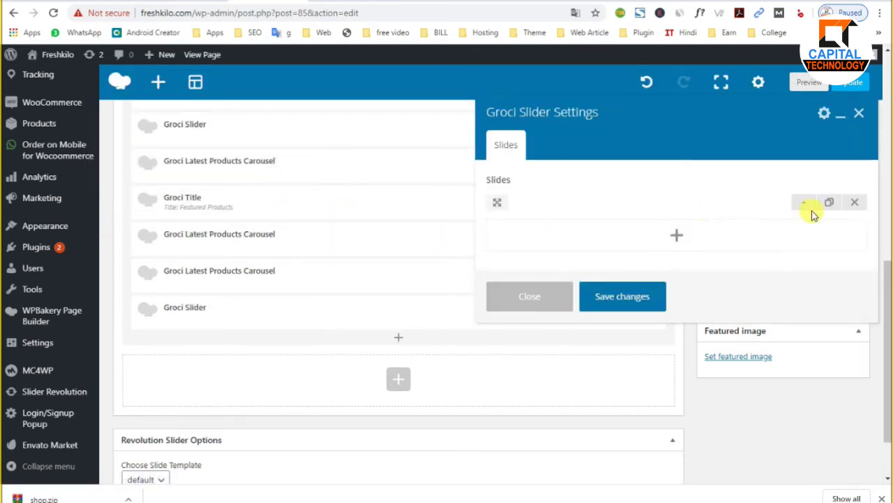
# Step: Duplicate the slide and set the first slide's image to the dark Gurgaon-delivery banner
pyautogui.click(829, 203)
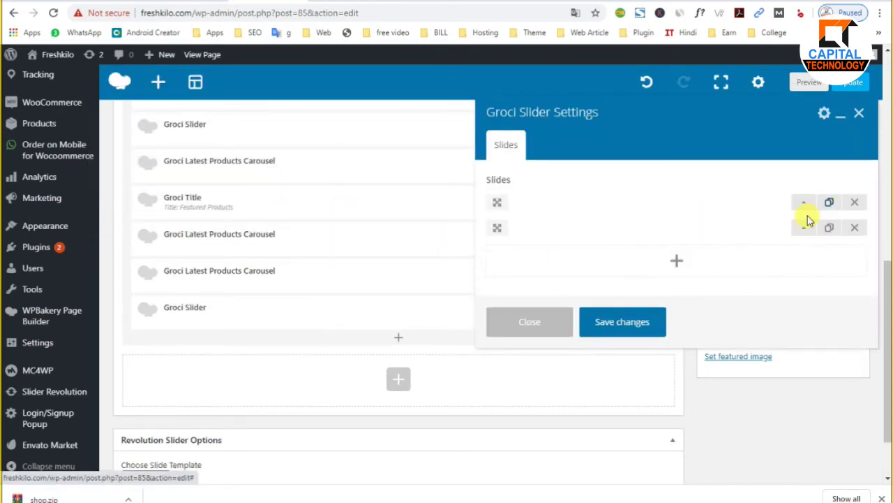
pyautogui.click(804, 208)
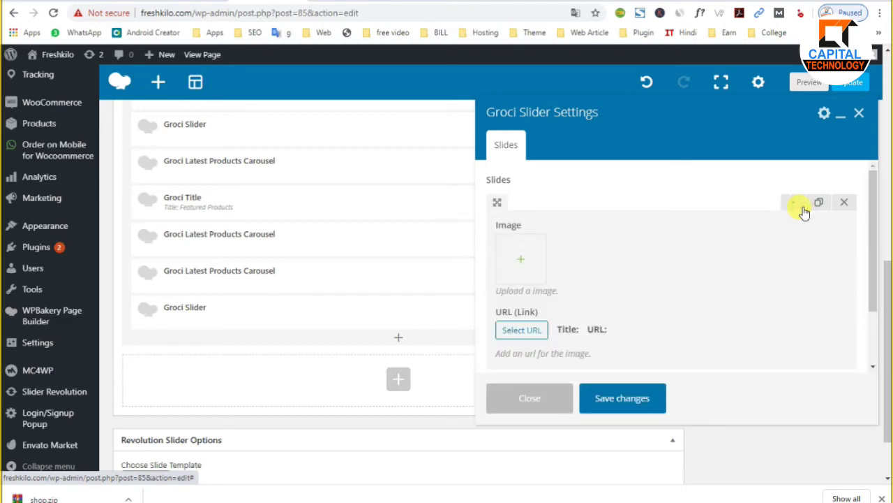
pyautogui.click(526, 266)
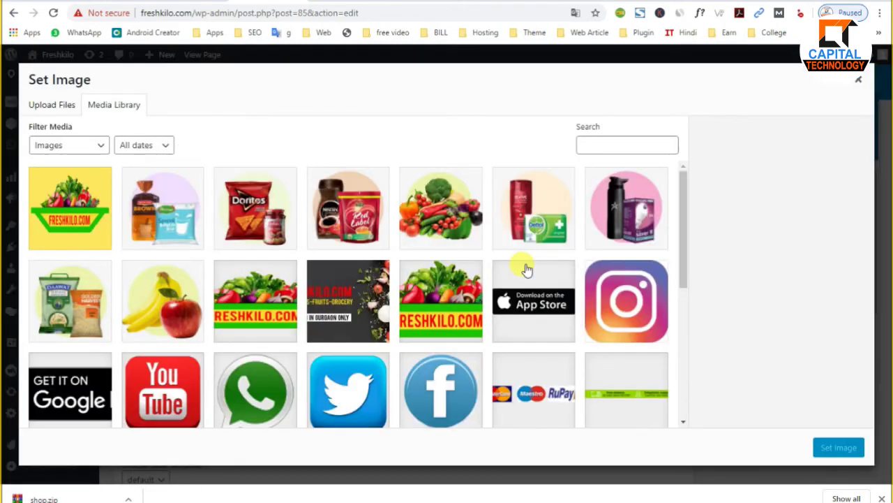
pyautogui.click(255, 321)
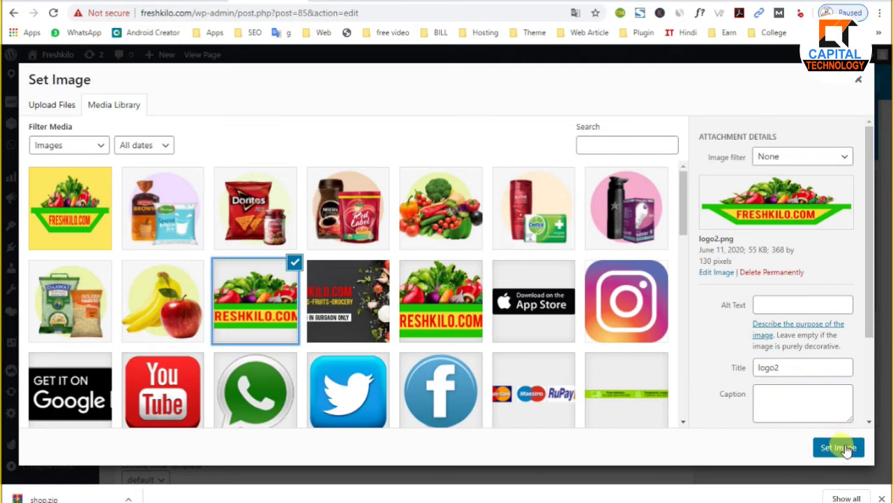
pyautogui.click(347, 307)
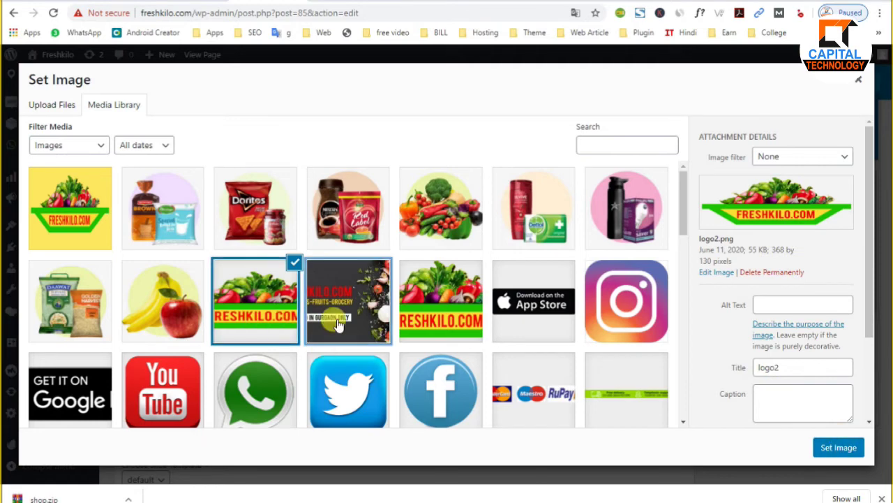
pyautogui.click(826, 448)
# Step: Set the second slide's image to the Freshkilo logo and save the slider settings
pyautogui.scroll(-1, 519, 300)
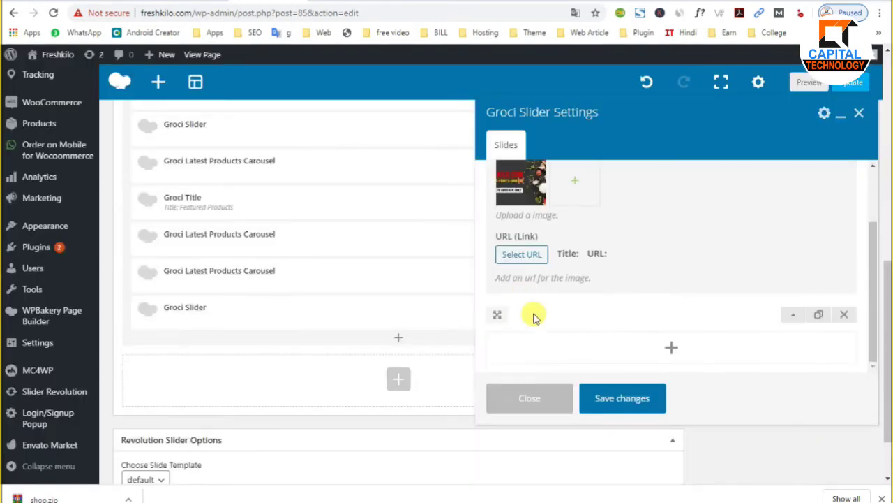
pyautogui.click(794, 315)
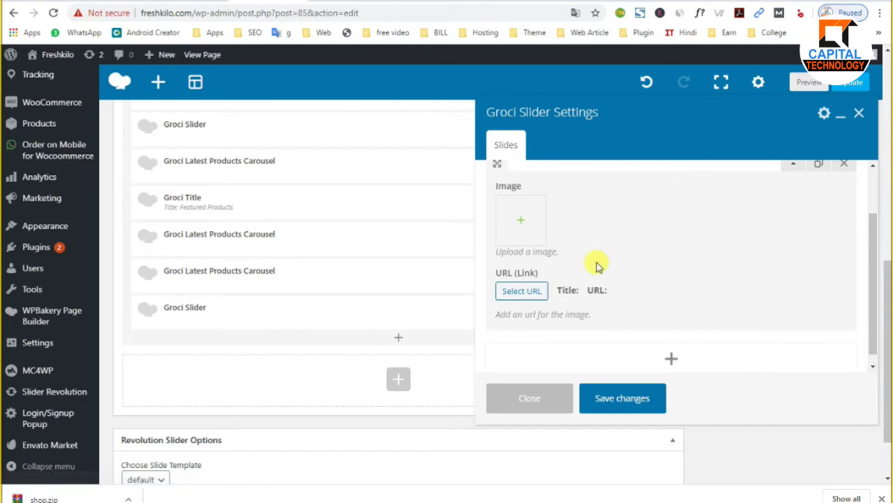
pyautogui.click(528, 222)
pyautogui.click(235, 325)
pyautogui.click(826, 448)
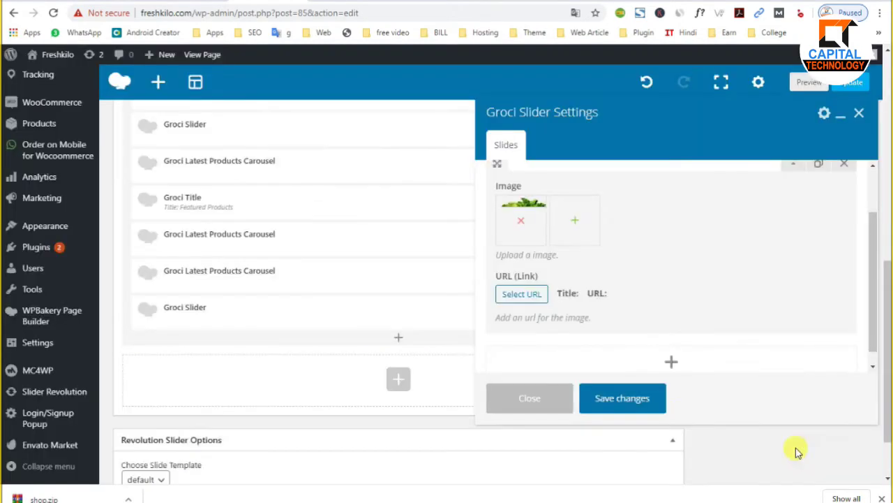
pyautogui.click(612, 400)
pyautogui.moveTo(242, 316)
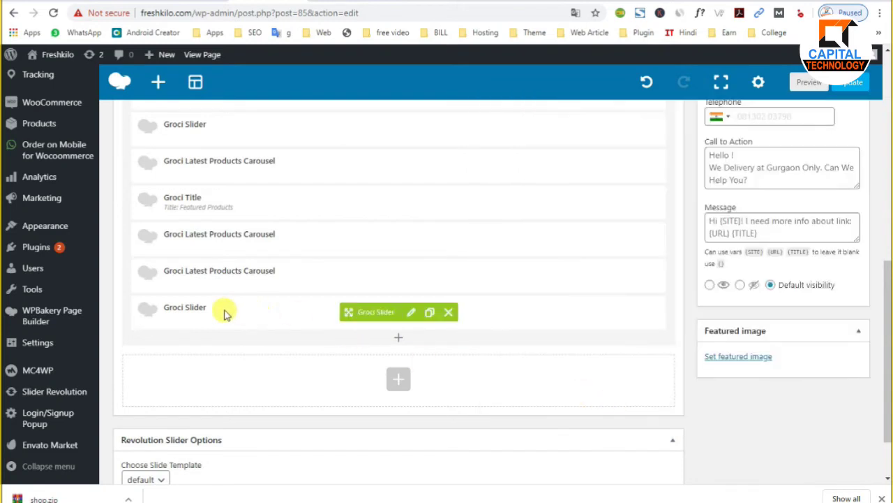
# Step: Update the Home page, reload the live site, and flip the new slider between banner and logo
pyautogui.click(850, 82)
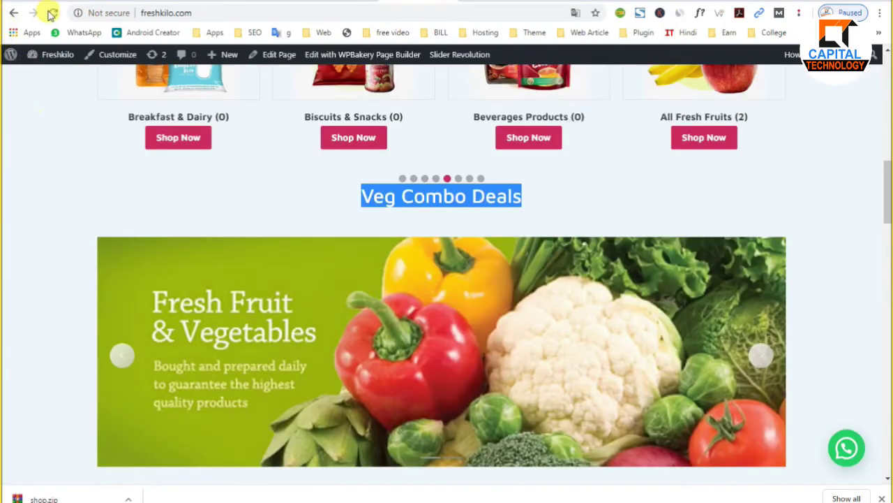
pyautogui.click(52, 14)
pyautogui.scroll(-15, 369, 368)
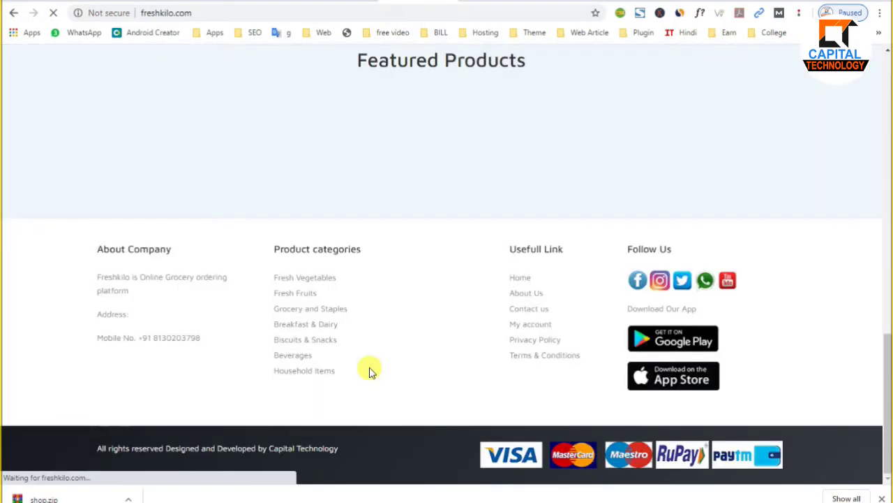
pyautogui.scroll(-9, 369, 369)
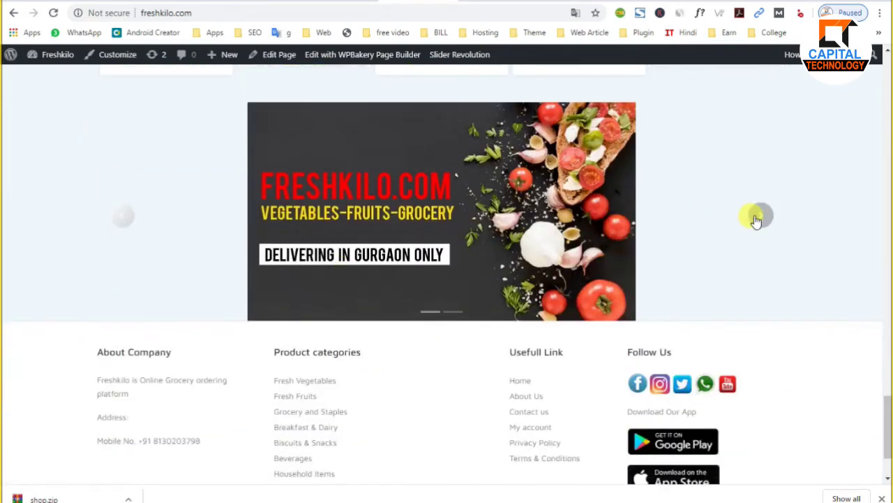
pyautogui.click(758, 218)
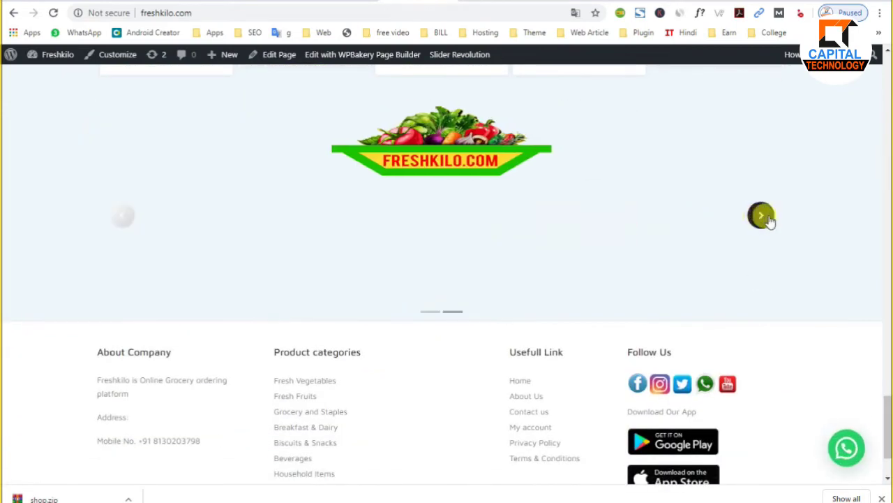
pyautogui.click(760, 217)
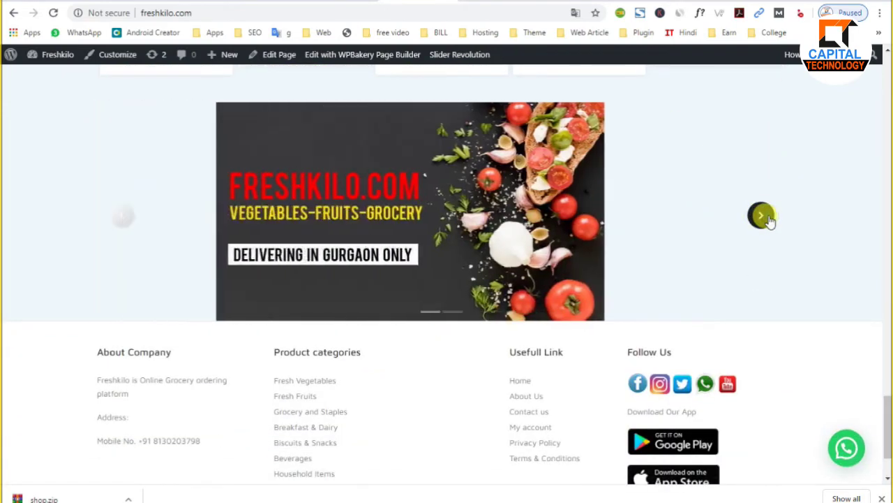
pyautogui.click(761, 216)
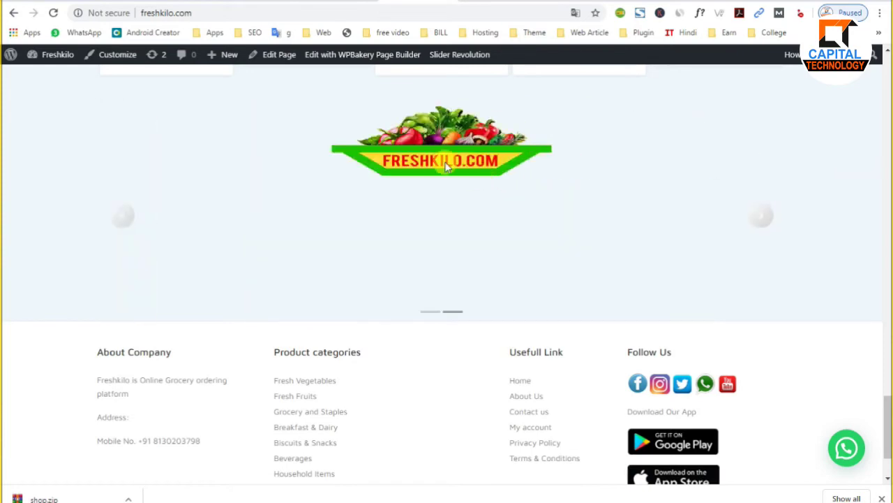
# Step: Remove the bottom Groci Slider element from the Home page layout and save the page
pyautogui.click(264, 3)
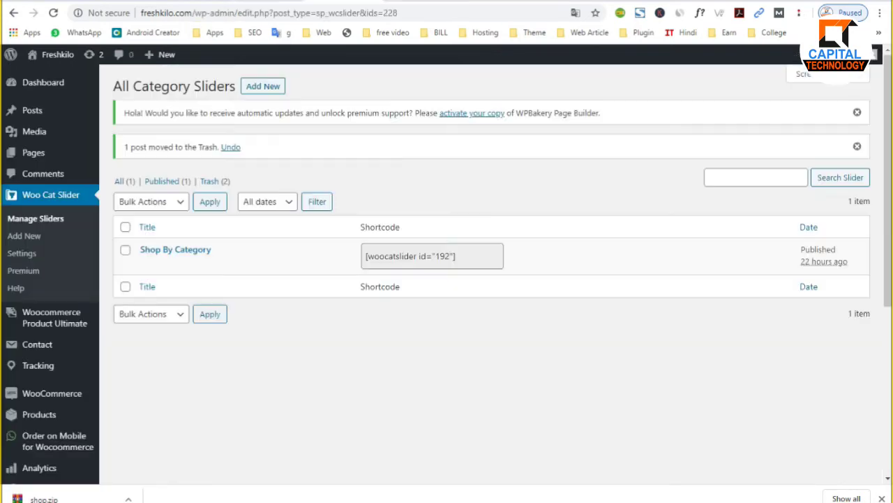
pyautogui.click(263, 6)
pyautogui.scroll(-10, 314, 402)
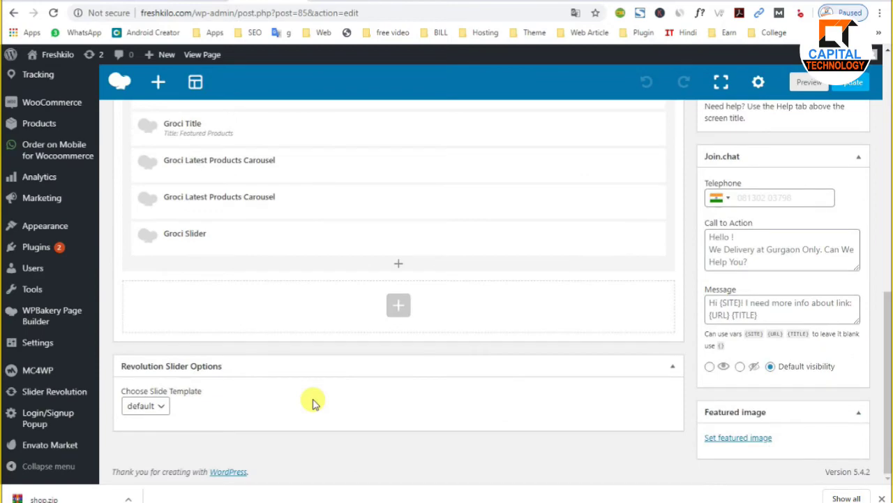
pyautogui.scroll(1, 272, 334)
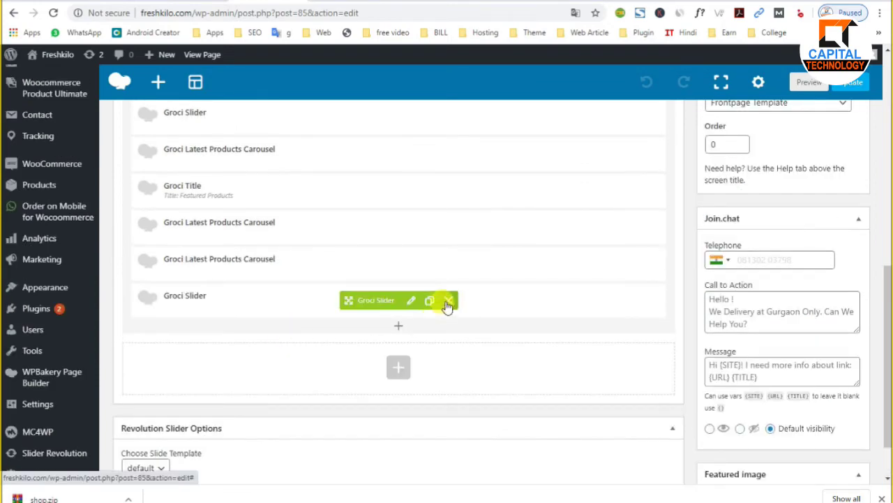
pyautogui.click(446, 305)
pyautogui.scroll(3, 439, 404)
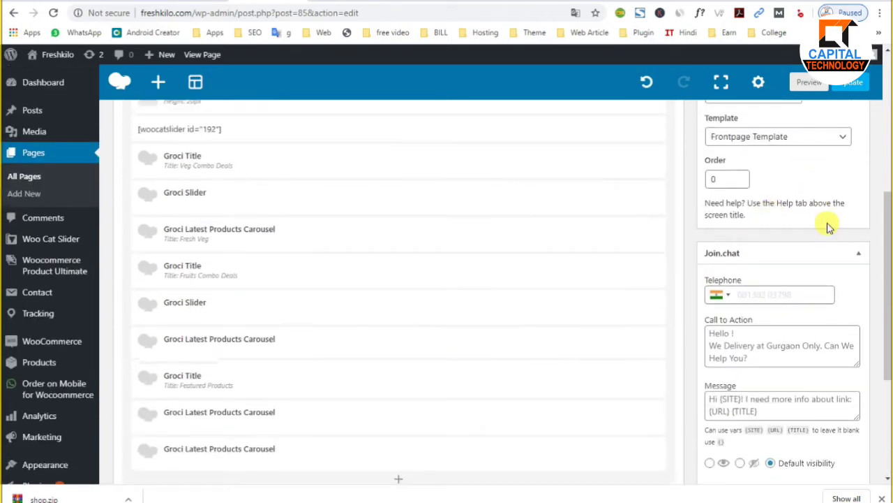
pyautogui.scroll(3, 847, 211)
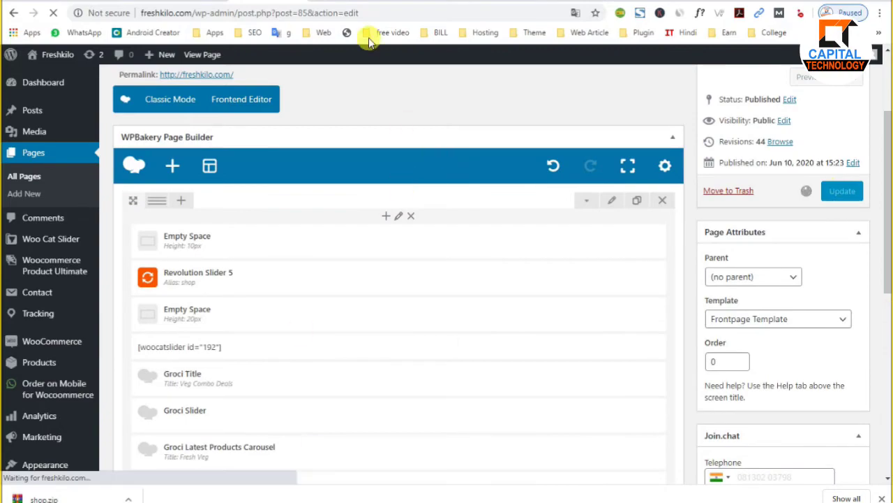
pyautogui.click(377, 2)
# Step: Select the Fresh Veg heading text, then scroll back down the Home page layout
pyautogui.scroll(3, 355, 301)
pyautogui.scroll(10, 355, 301)
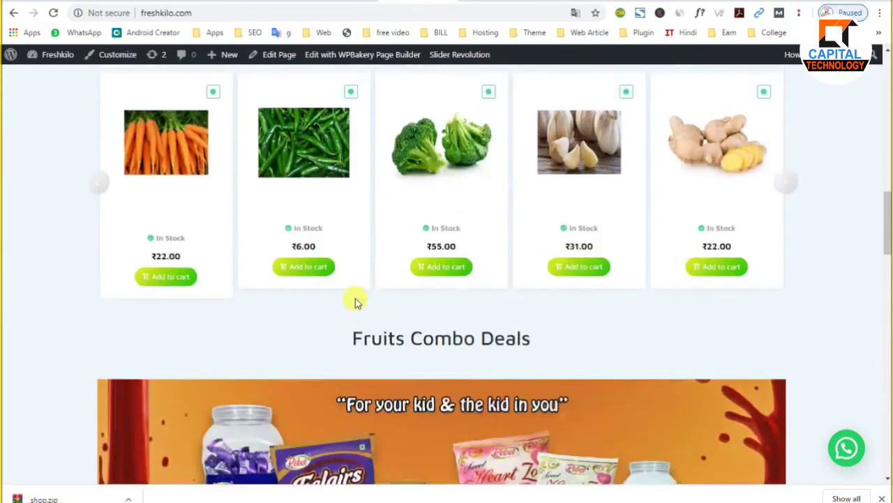
pyautogui.scroll(4, 355, 301)
pyautogui.tripleClick(97, 305)
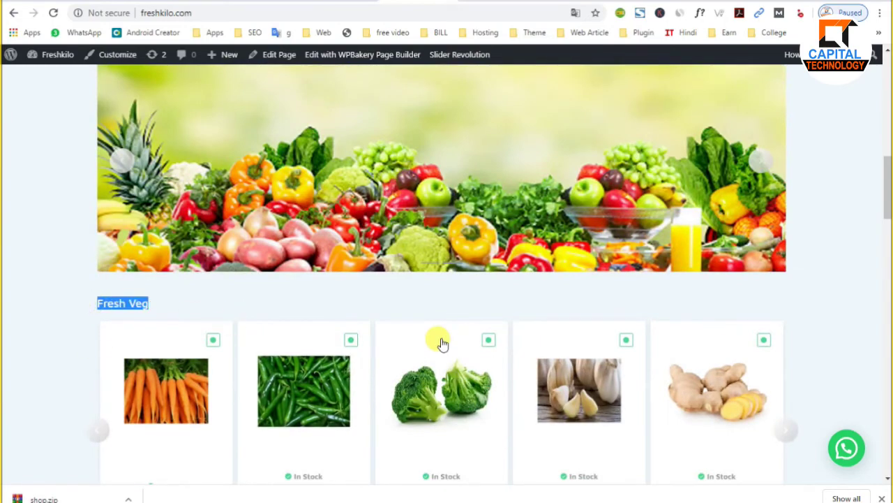
pyautogui.scroll(4, 441, 342)
pyautogui.scroll(-5, 475, 343)
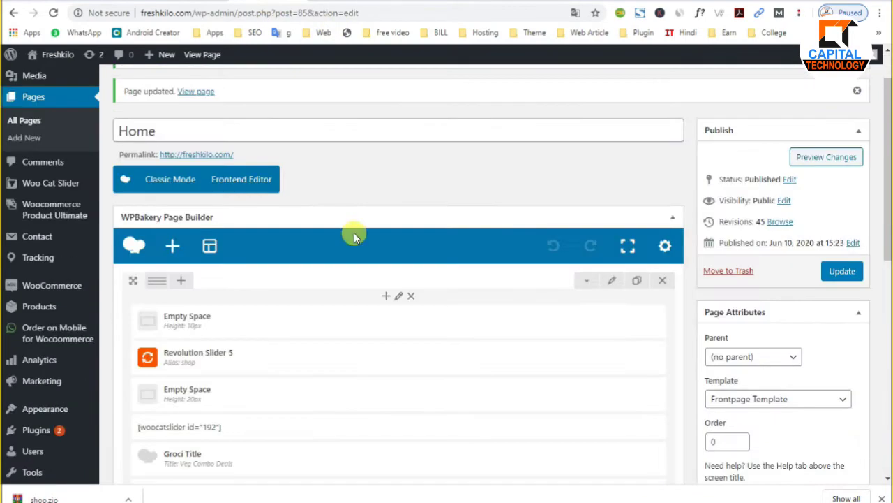
pyautogui.scroll(-10, 388, 407)
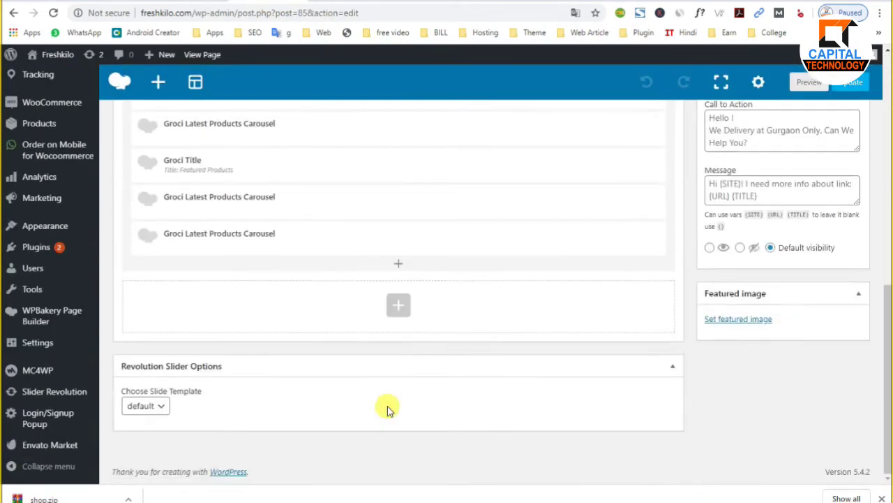
# Step: Add an Empty Space element, then browse the 'pro' elements without adding any
pyautogui.click(398, 388)
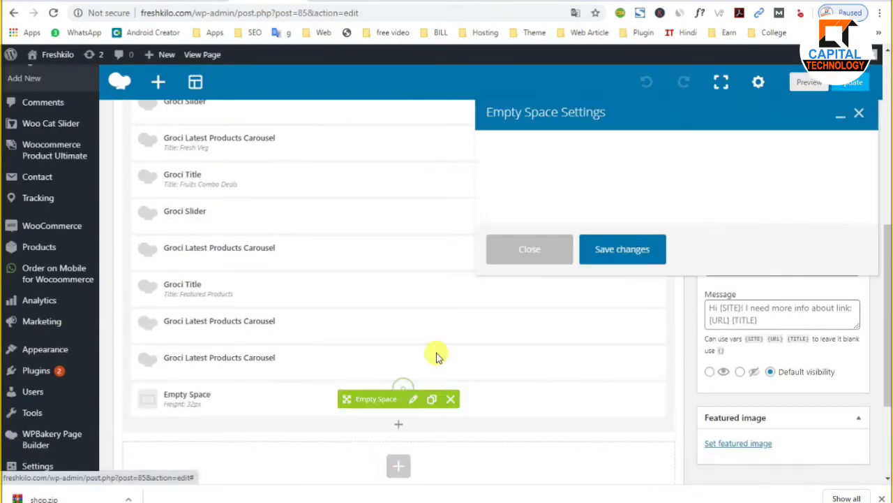
pyautogui.click(527, 402)
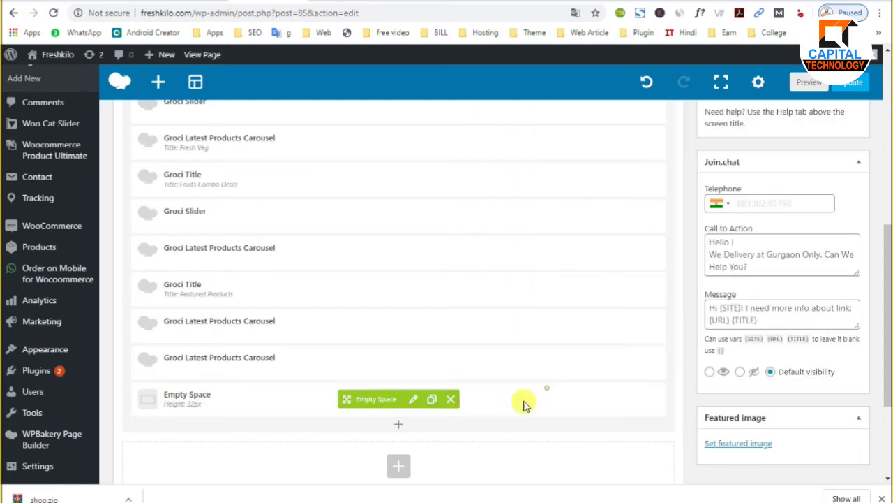
pyautogui.click(398, 426)
pyautogui.write('pro')
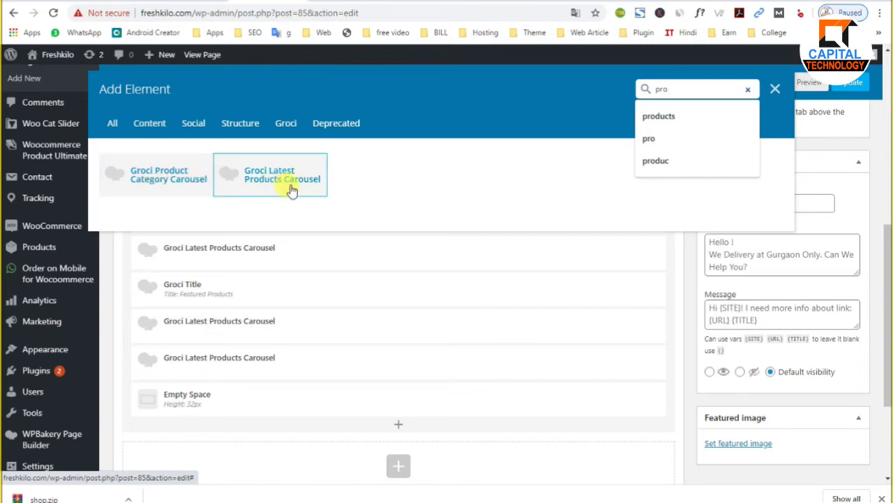
pyautogui.click(775, 92)
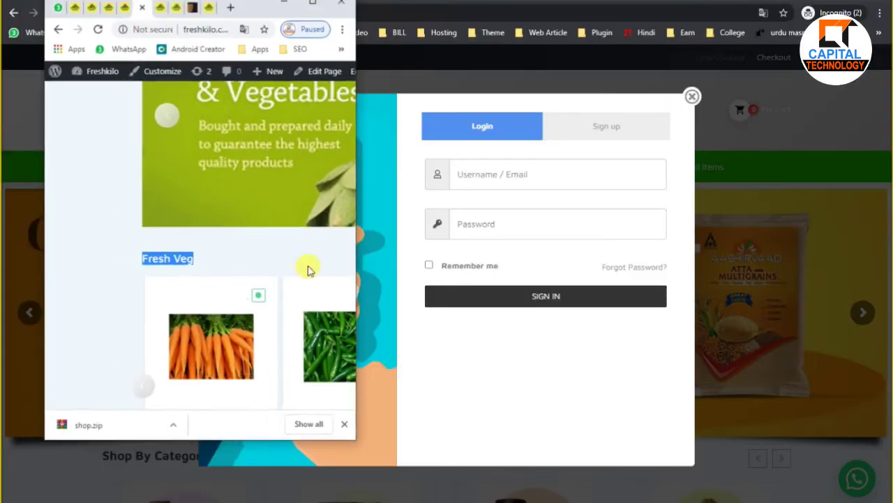
# Step: Scroll the phone-width homepage to check the Fresh Veg carousel, then maximize and reload it
pyautogui.scroll(-10, 251, 267)
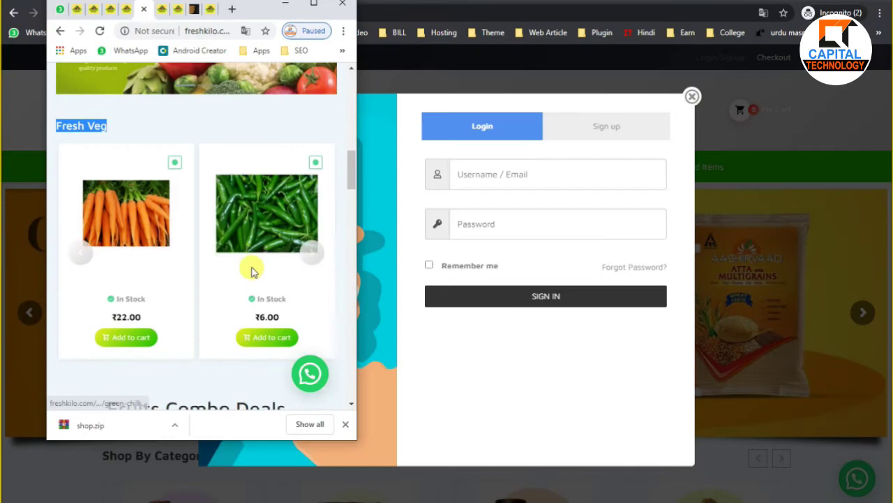
pyautogui.scroll(-10, 251, 270)
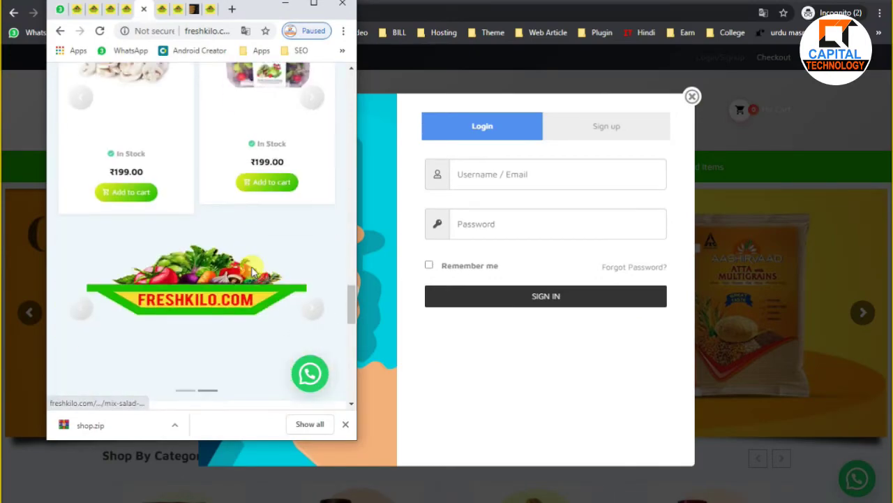
pyautogui.scroll(4, 251, 271)
pyautogui.scroll(10, 252, 271)
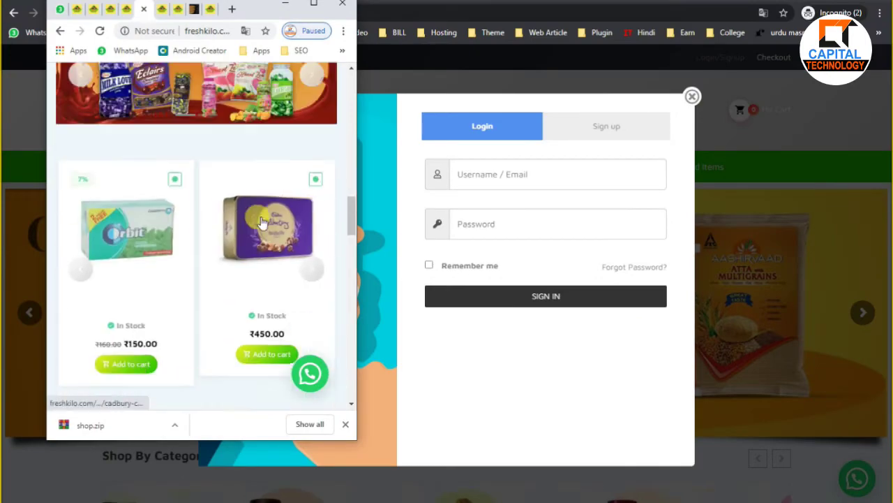
pyautogui.scroll(8, 260, 219)
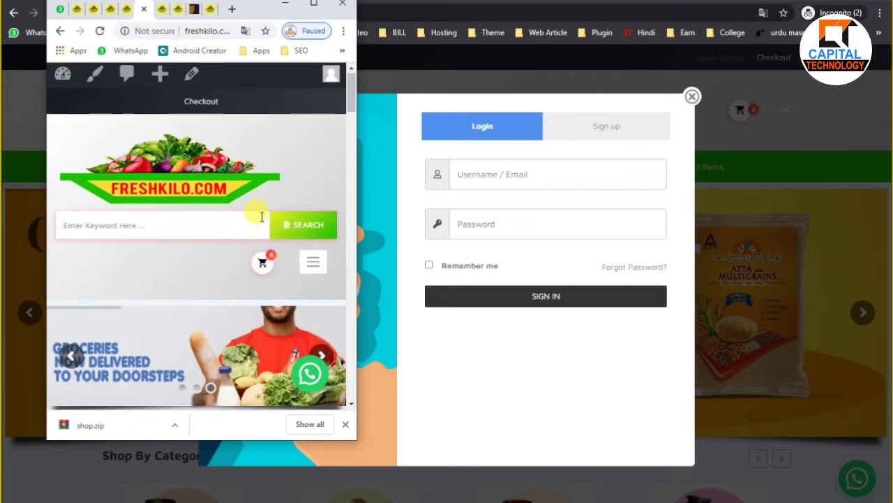
pyautogui.click(315, 5)
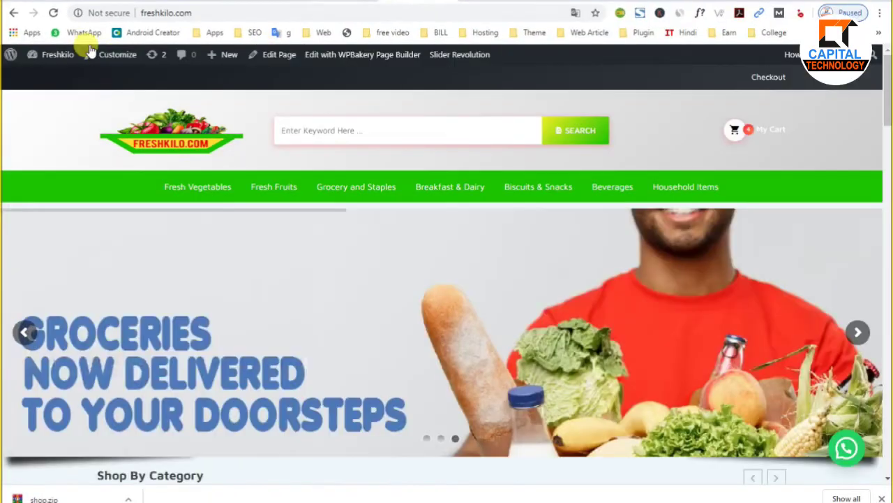
pyautogui.click(46, 17)
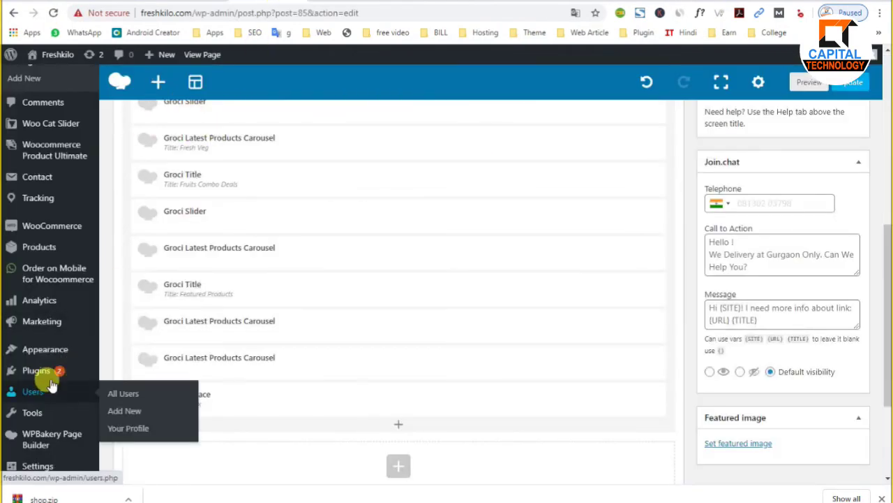
# Step: Open the Plugins page in a new tab and scroll through the admin menu
pyautogui.rightClick(43, 375)
pyautogui.click(70, 381)
pyautogui.hotkey('ctrl', 'Tab')
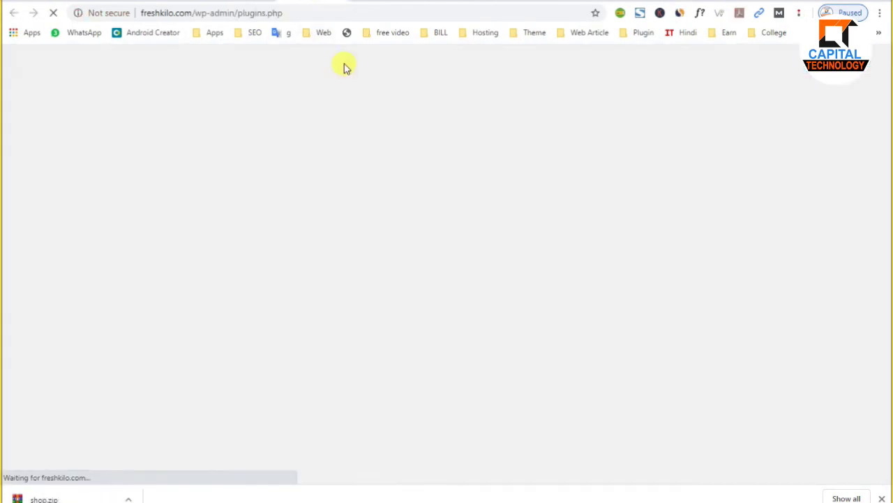
pyautogui.scroll(-2, 312, 291)
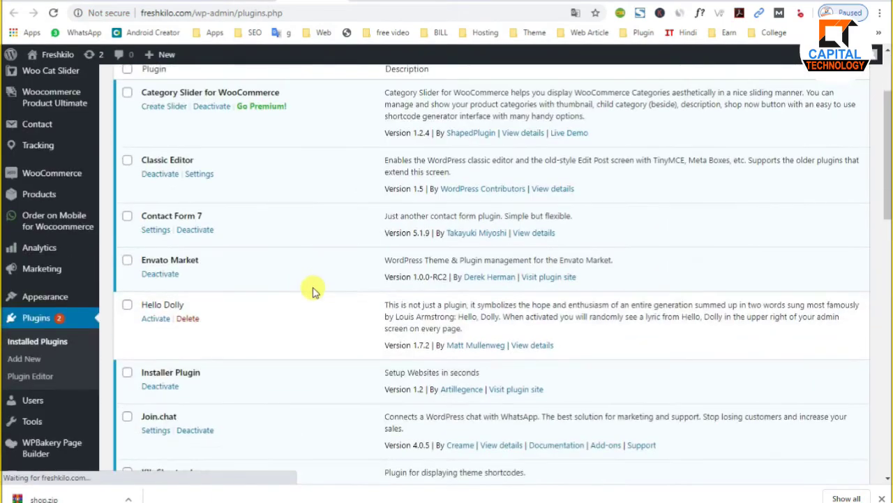
pyautogui.scroll(-2, 312, 292)
pyautogui.scroll(3, 312, 292)
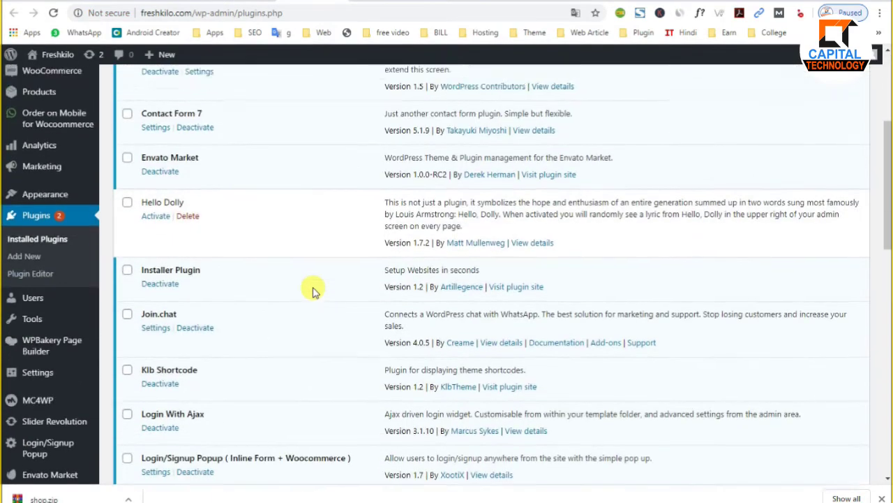
pyautogui.scroll(-2, 312, 291)
pyautogui.scroll(-4, 312, 292)
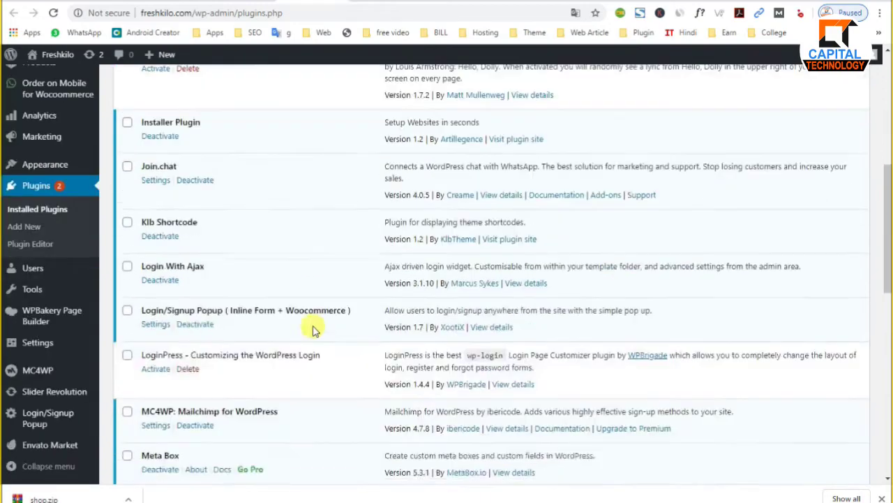
pyautogui.scroll(-1, 311, 357)
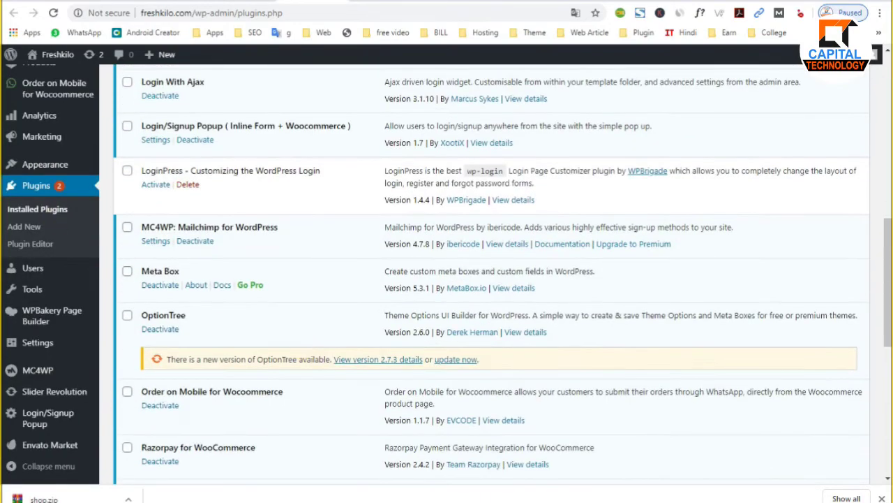
pyautogui.scroll(4, 24, 205)
# Step: Copy the [wcpcsu id="209"] shortcode from Woocommerce Product Ultimate and bring up the editor's element list
pyautogui.moveTo(63, 239)
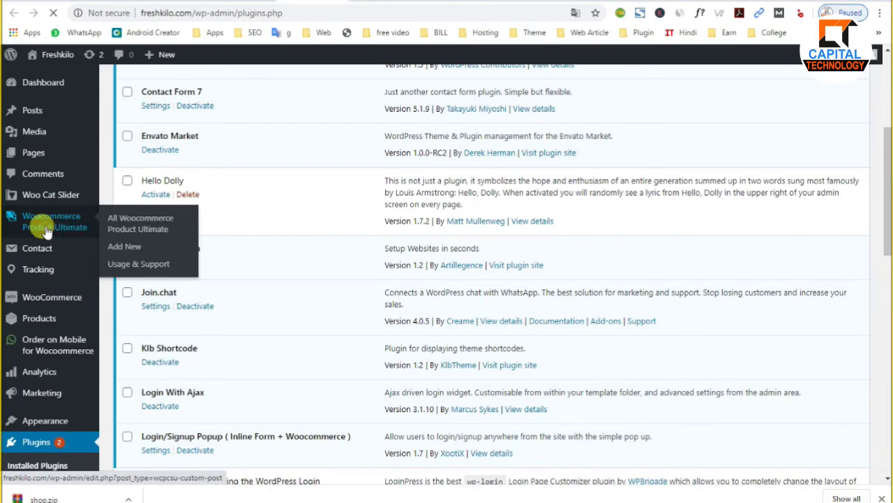
pyautogui.click(46, 231)
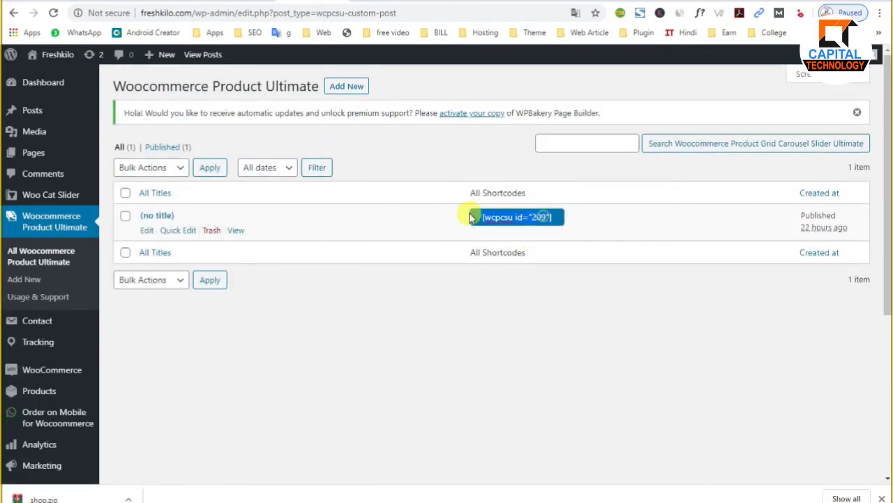
pyautogui.rightClick(489, 222)
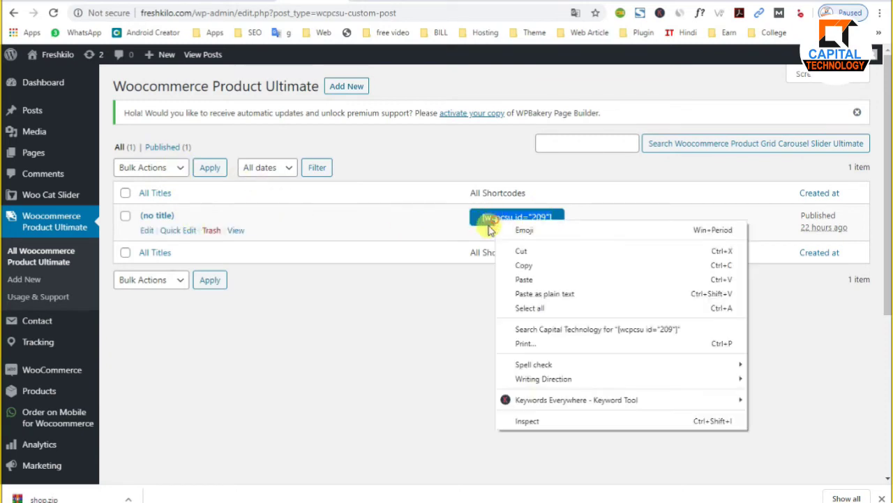
pyautogui.click(525, 262)
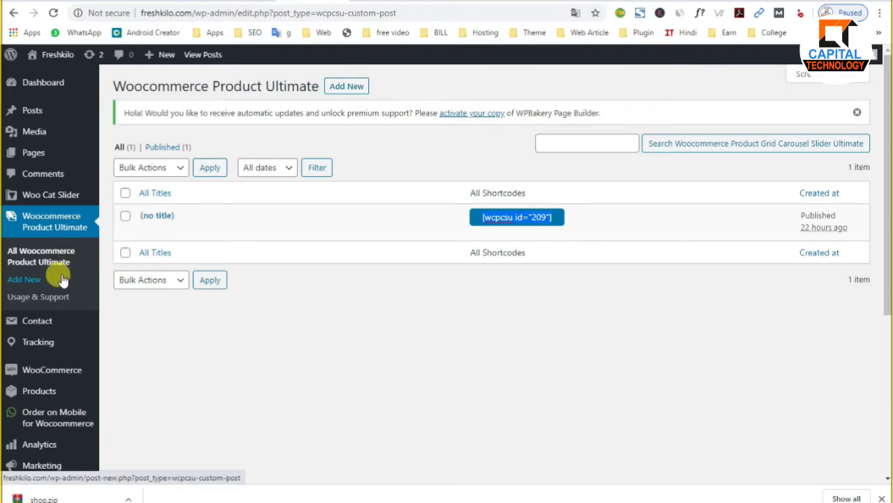
pyautogui.scroll(-1, 70, 368)
pyautogui.moveTo(55, 317)
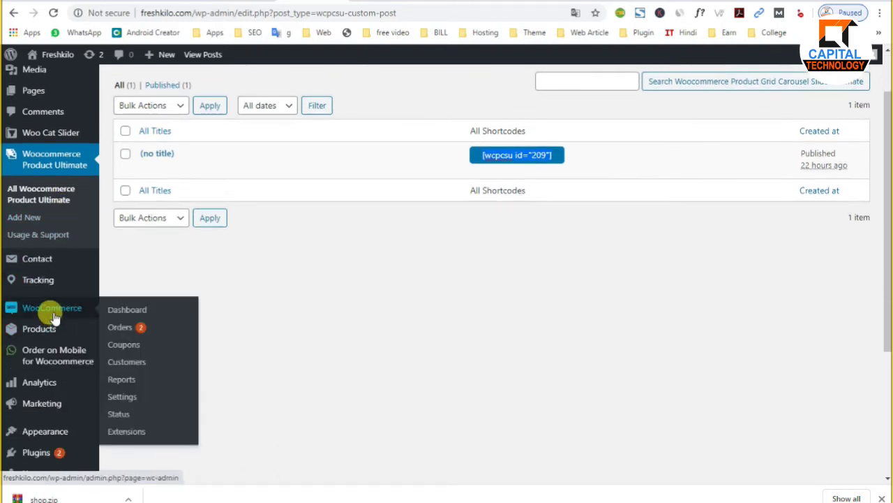
pyautogui.hotkey('alt', 'Left')
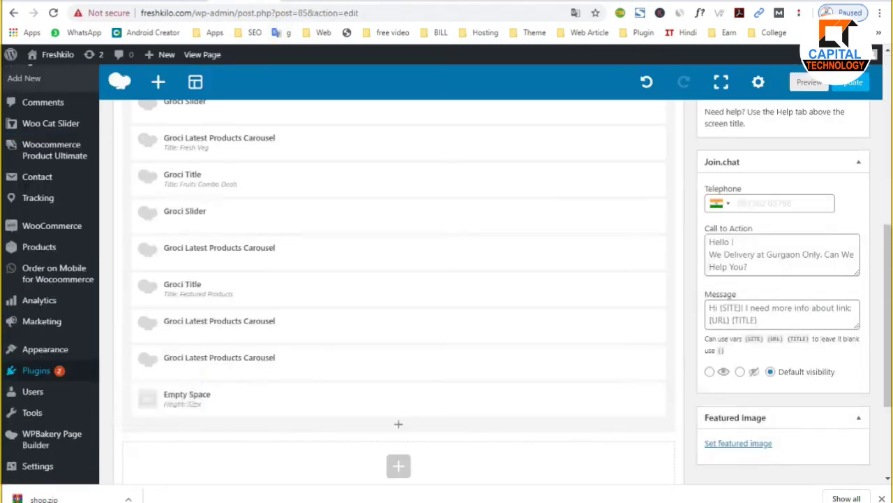
pyautogui.click(400, 424)
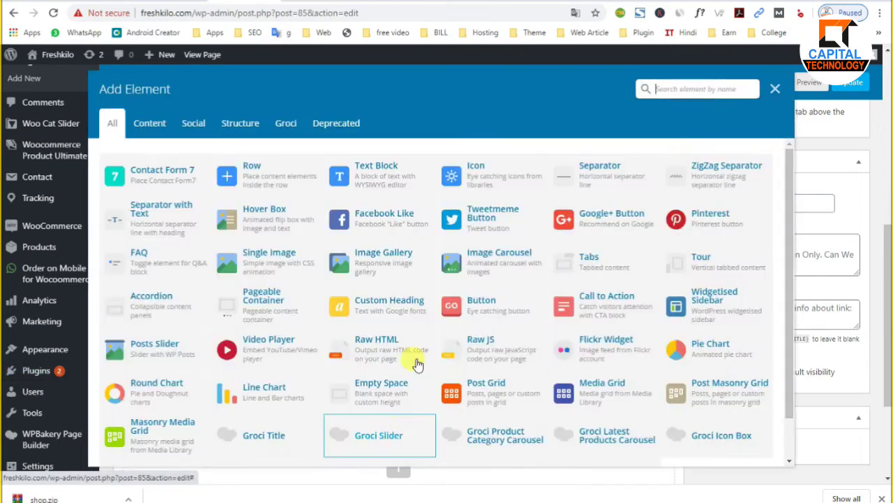
# Step: Add a Text Block holding the pasted [wcpcsu id="209"] shortcode and update the Home page
pyautogui.click(370, 183)
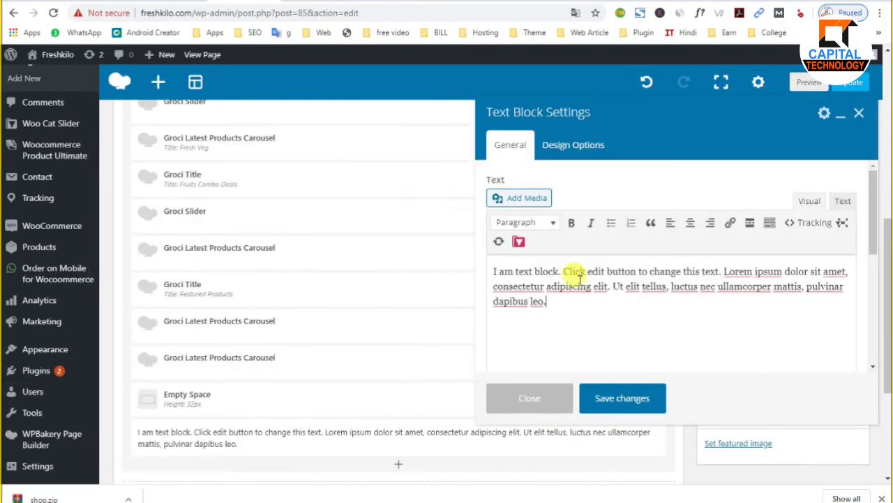
pyautogui.tripleClick(572, 272)
pyautogui.hotkey('ctrl', 'v')
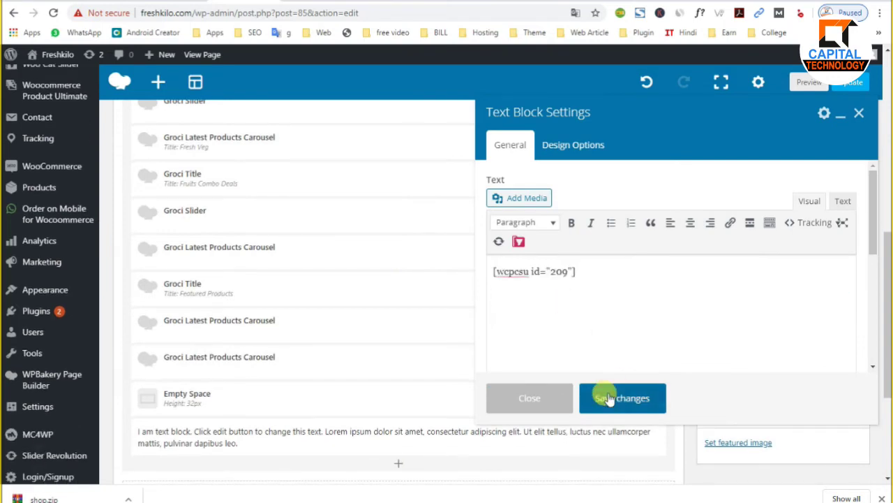
pyautogui.click(609, 398)
pyautogui.click(853, 84)
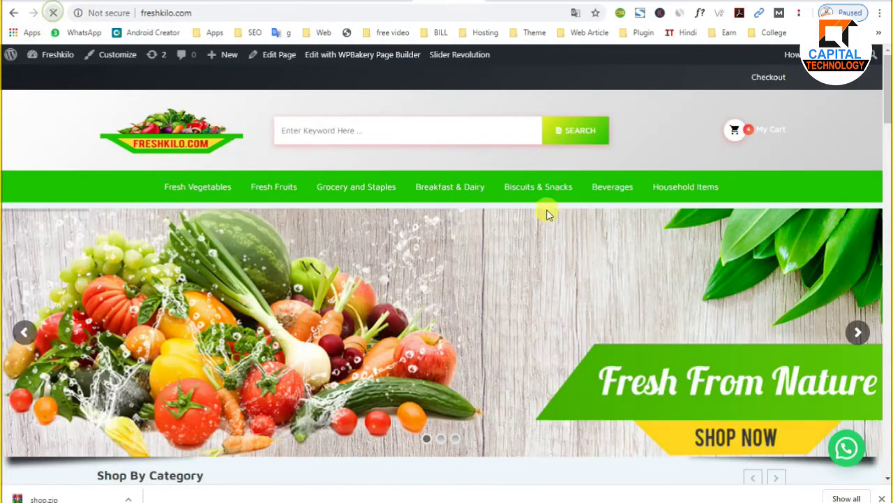
# Step: Review the new Latest Products grid above the footer on the live homepage, then return to the WordPress admin window
pyautogui.scroll(-15, 511, 255)
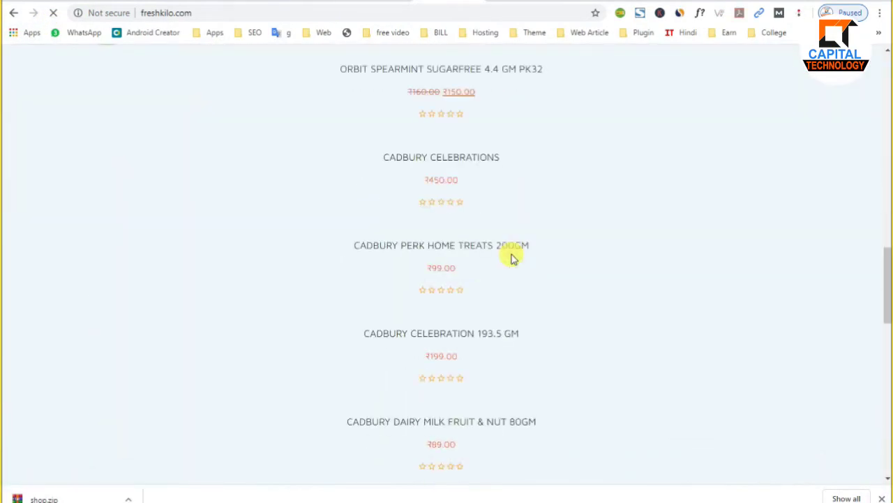
pyautogui.scroll(-4, 389, 309)
pyautogui.scroll(7, 389, 309)
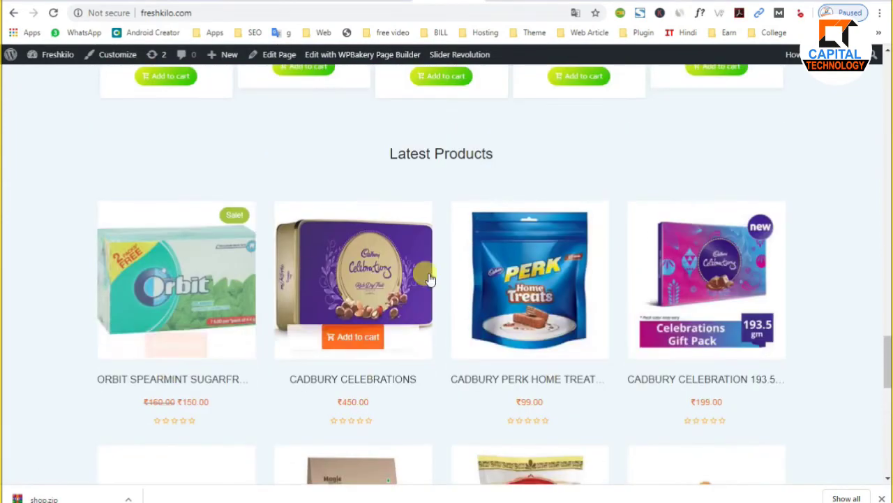
pyautogui.scroll(-2, 842, 304)
pyautogui.scroll(-5, 843, 305)
pyautogui.scroll(-2, 716, 307)
pyautogui.scroll(3, 712, 328)
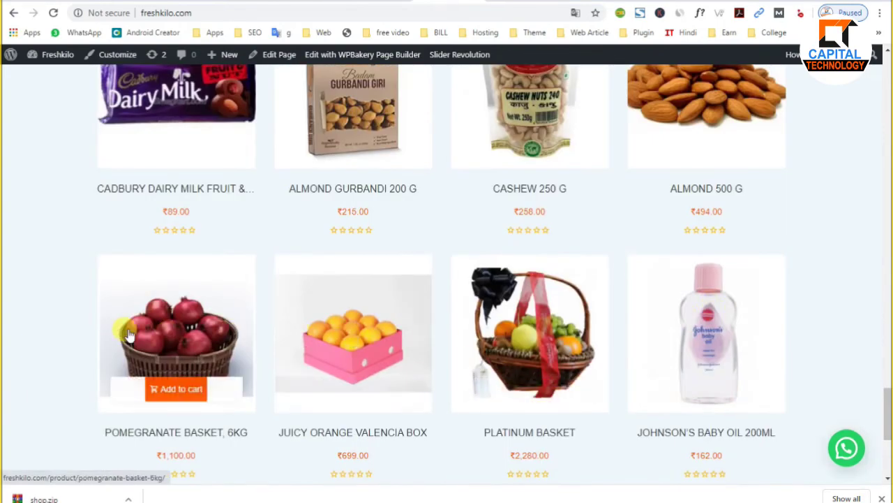
pyautogui.scroll(3, 128, 335)
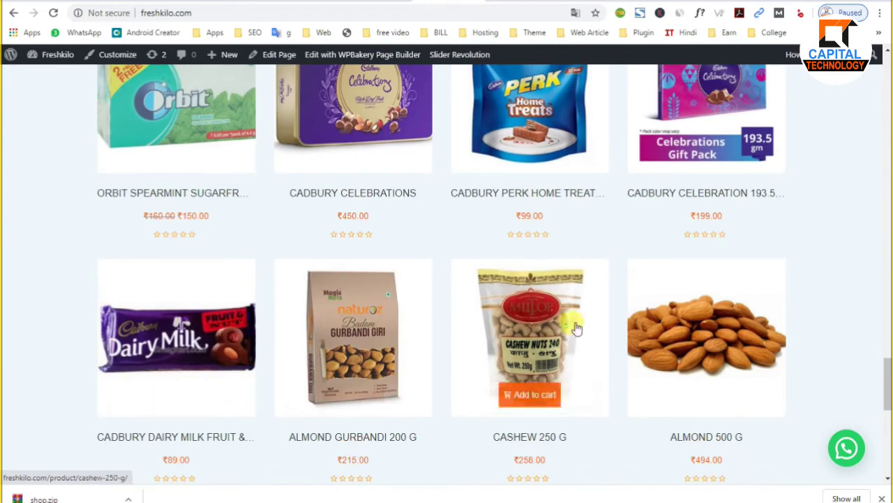
pyautogui.scroll(3, 857, 245)
pyautogui.scroll(-2, 558, 293)
pyautogui.scroll(6, 239, 150)
pyautogui.scroll(-3, 780, 185)
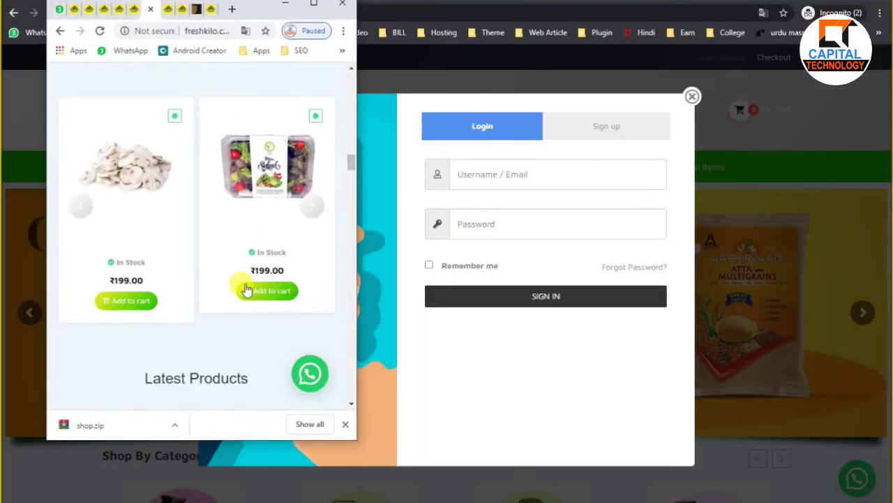
pyautogui.scroll(-6, 245, 289)
pyautogui.scroll(-10, 245, 289)
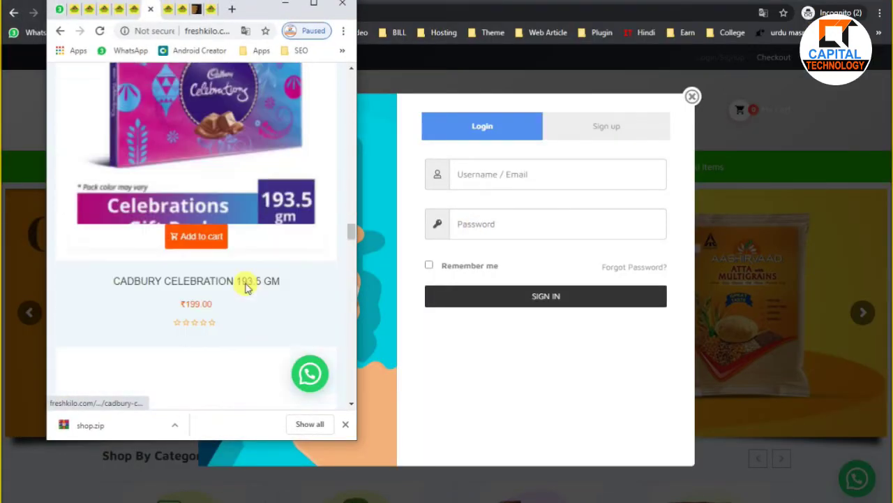
pyautogui.scroll(-10, 245, 289)
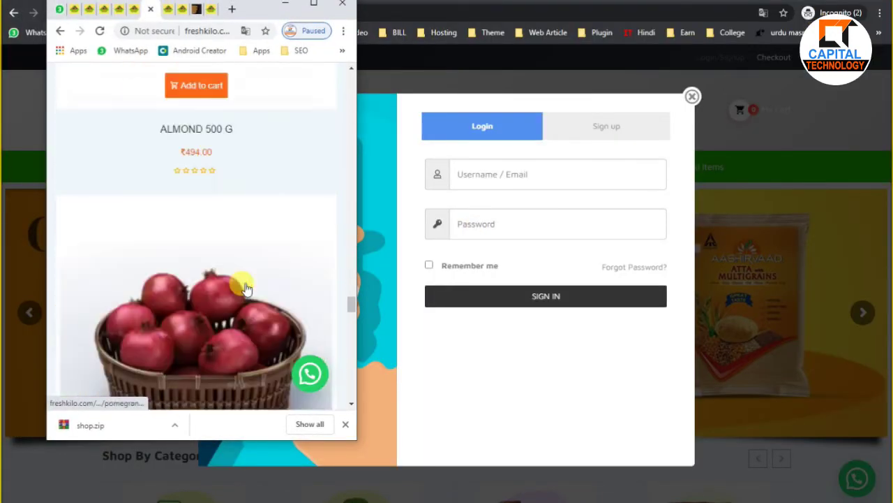
pyautogui.scroll(-8, 245, 286)
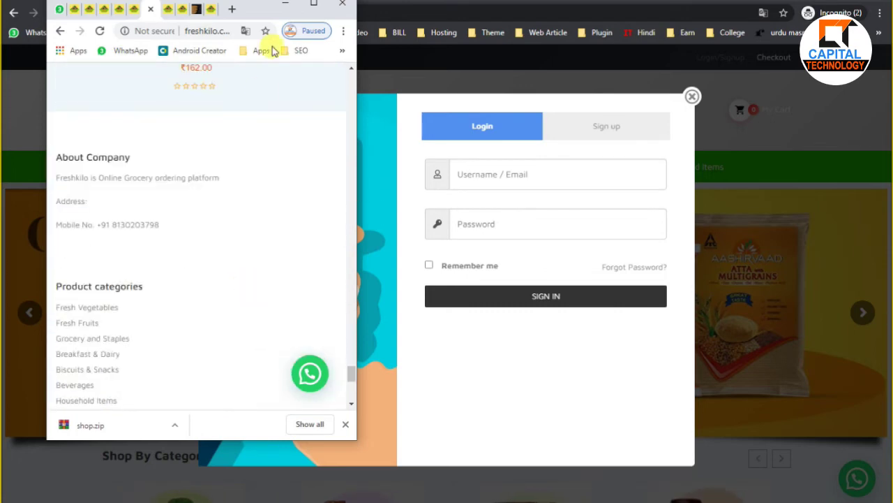
pyautogui.click(304, 6)
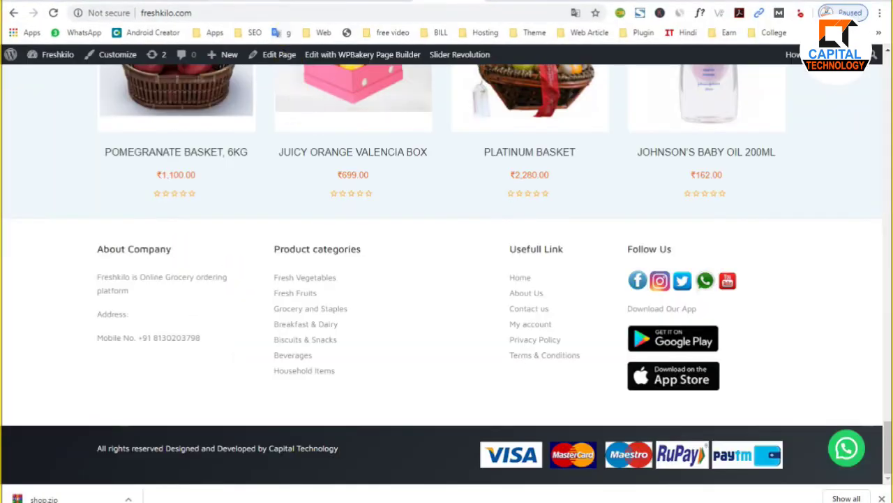
pyautogui.hotkey('alt', 'Tab')
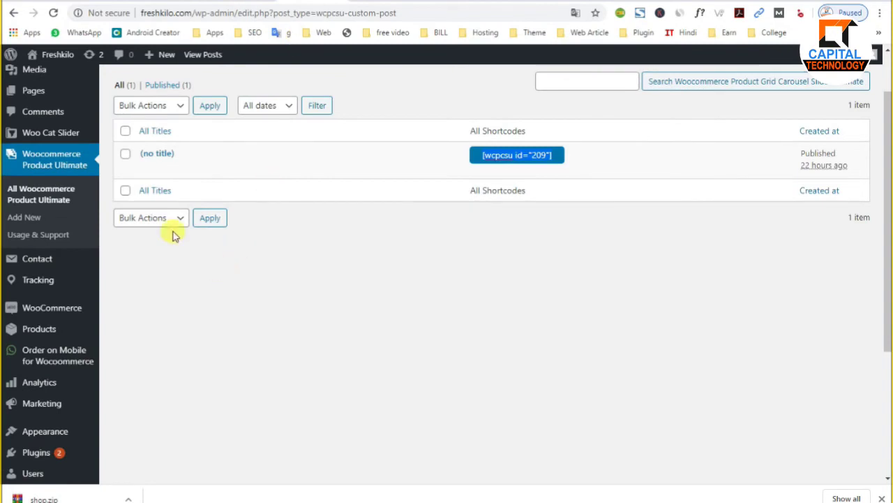
# Step: Change the 'test' product entry's Layout from Grid to Carousel and update it
pyautogui.click(147, 170)
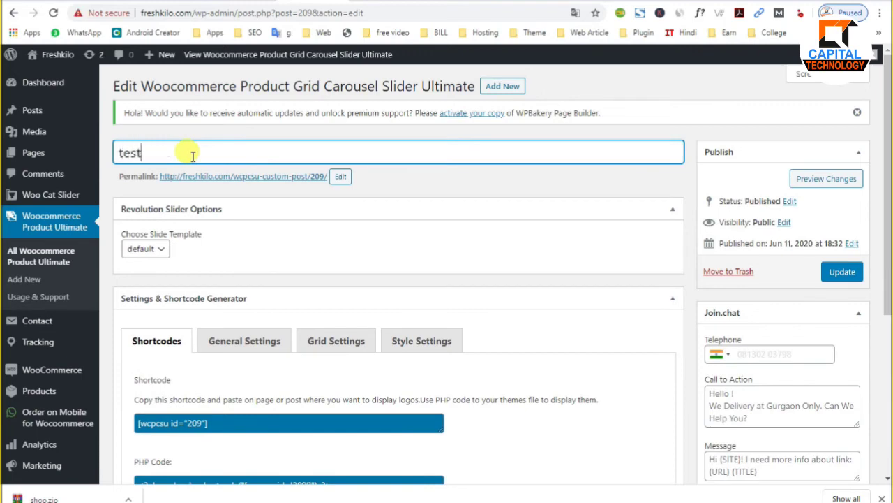
pyautogui.scroll(-2, 367, 402)
pyautogui.scroll(1, 323, 393)
pyautogui.click(236, 278)
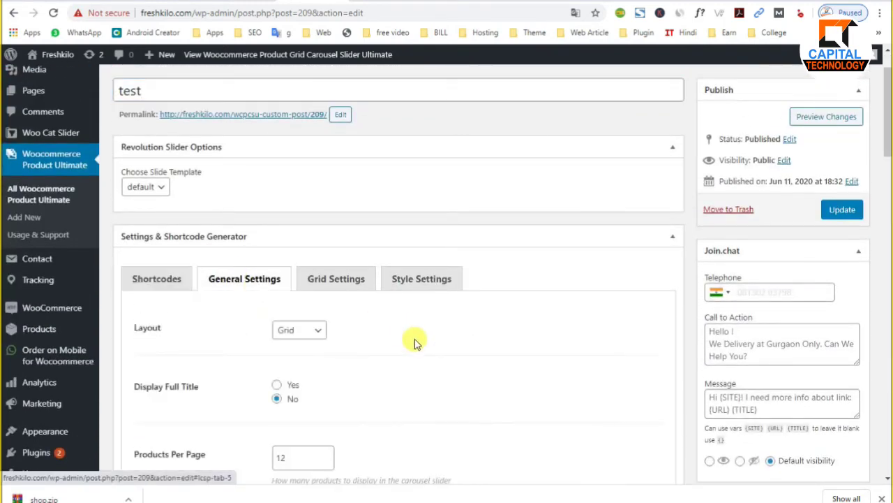
pyautogui.click(320, 327)
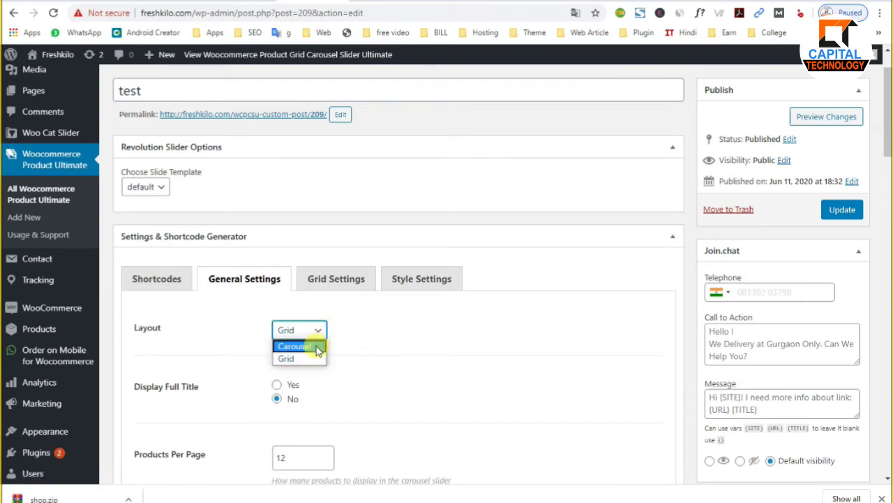
pyautogui.click(296, 346)
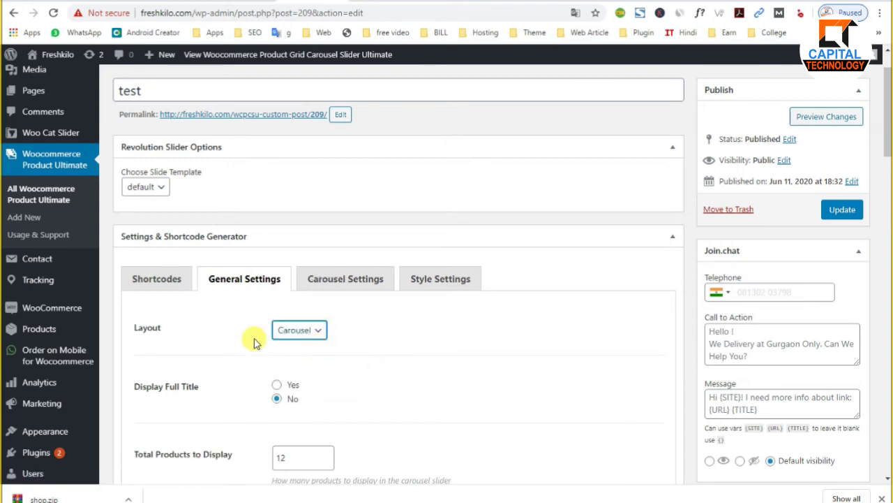
pyautogui.click(842, 209)
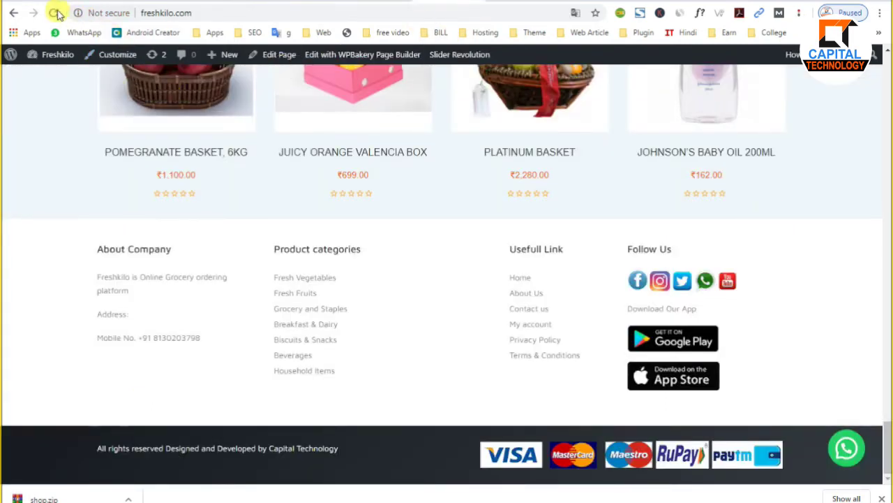
# Step: Reload the homepage and step the Latest Products carousel forward through several products
pyautogui.click(56, 13)
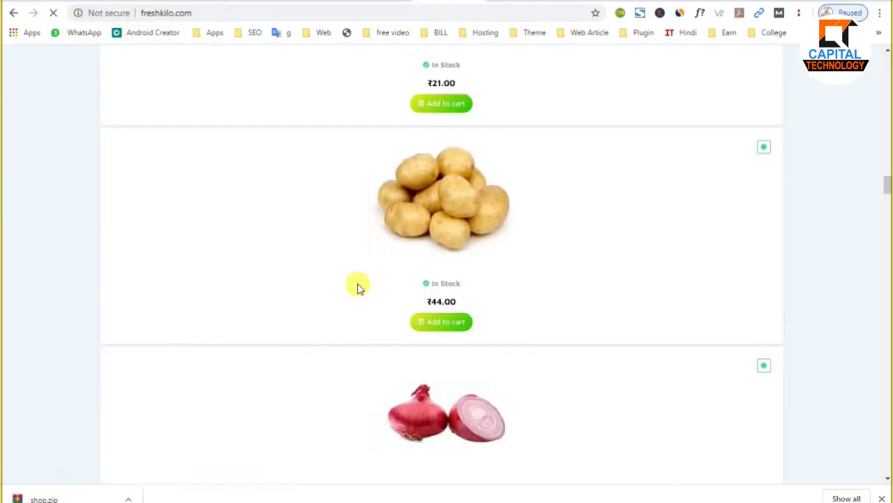
pyautogui.scroll(4, 475, 292)
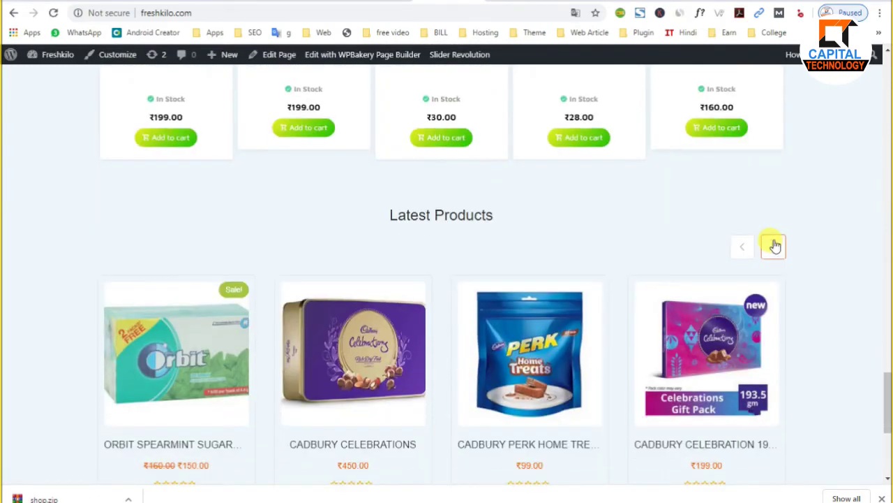
pyautogui.click(774, 245)
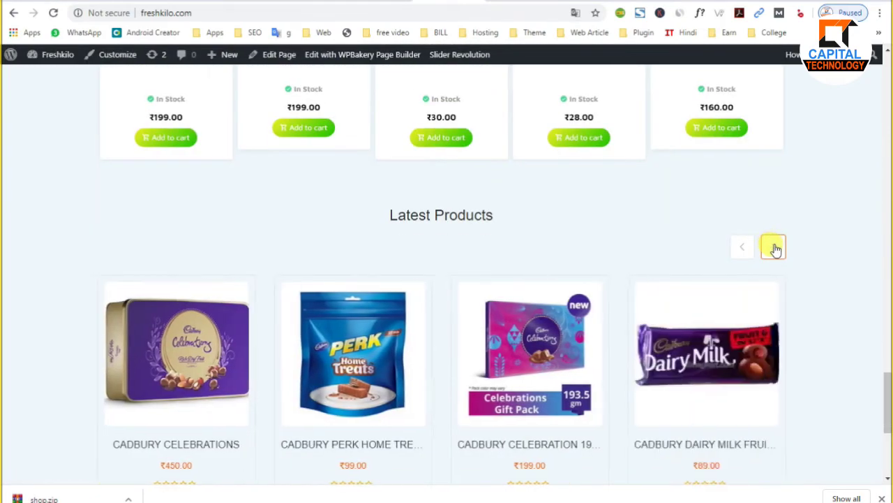
pyautogui.click(775, 246)
pyautogui.click(775, 245)
pyautogui.click(774, 247)
pyautogui.click(774, 247)
pyautogui.click(774, 246)
pyautogui.click(774, 246)
pyautogui.scroll(-1, 460, 324)
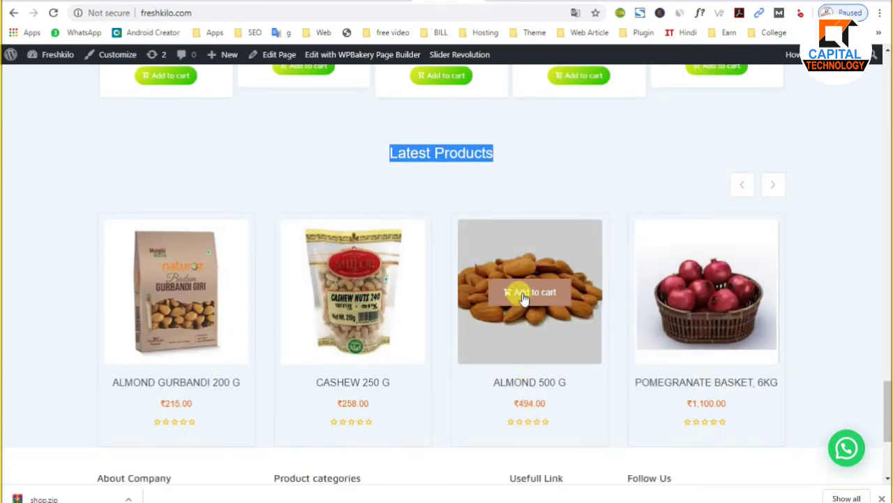
# Step: Set the product carousel's theme to Theme-1 in Carousel Settings
pyautogui.click(314, 1)
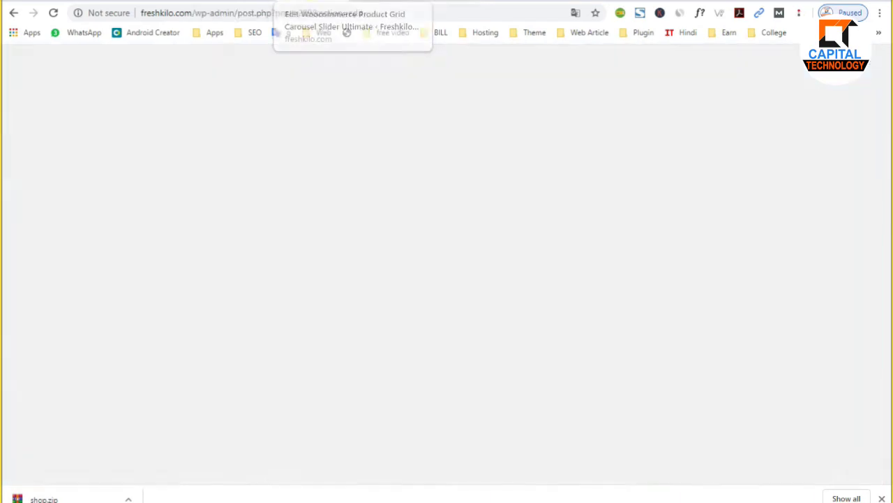
pyautogui.scroll(-1, 246, 356)
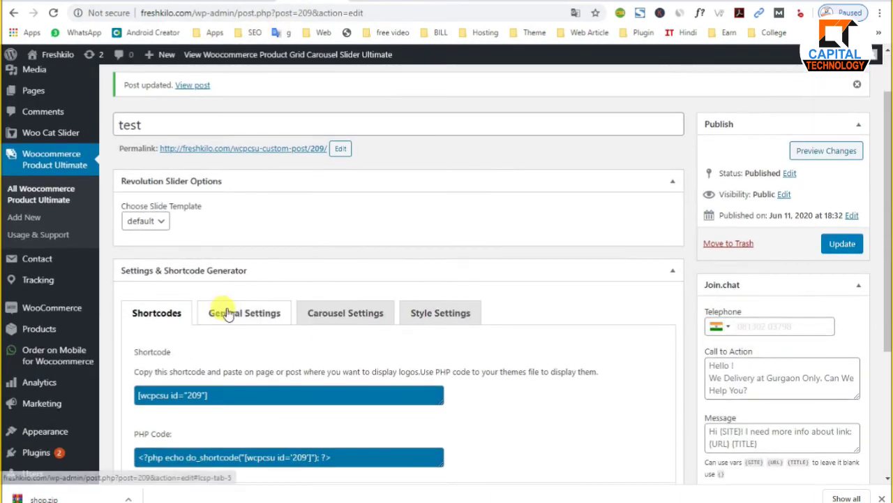
pyautogui.scroll(-3, 365, 339)
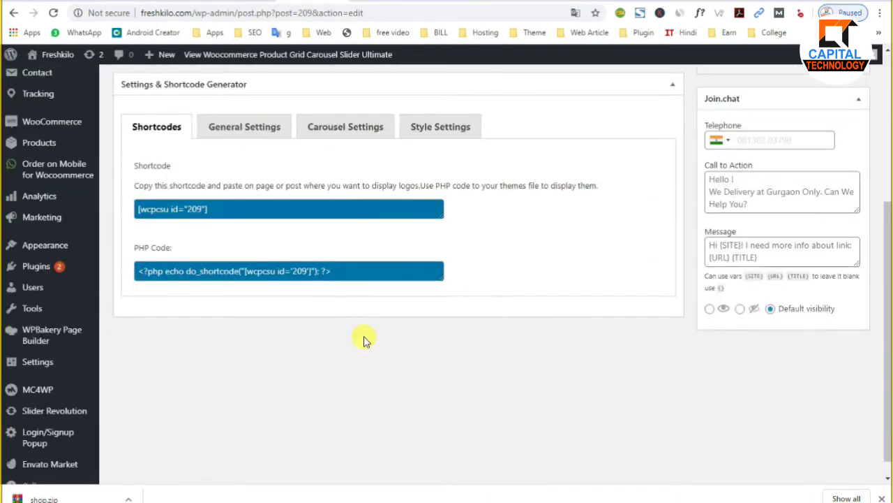
pyautogui.click(248, 126)
pyautogui.click(323, 132)
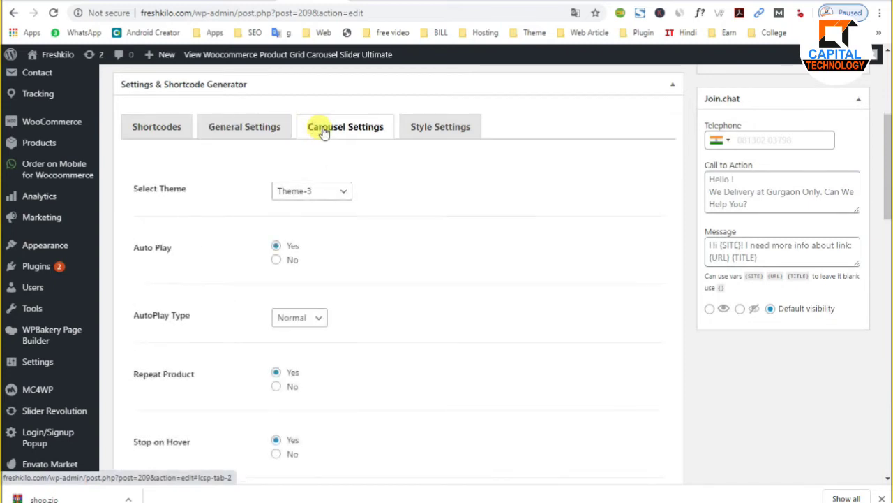
pyautogui.click(331, 196)
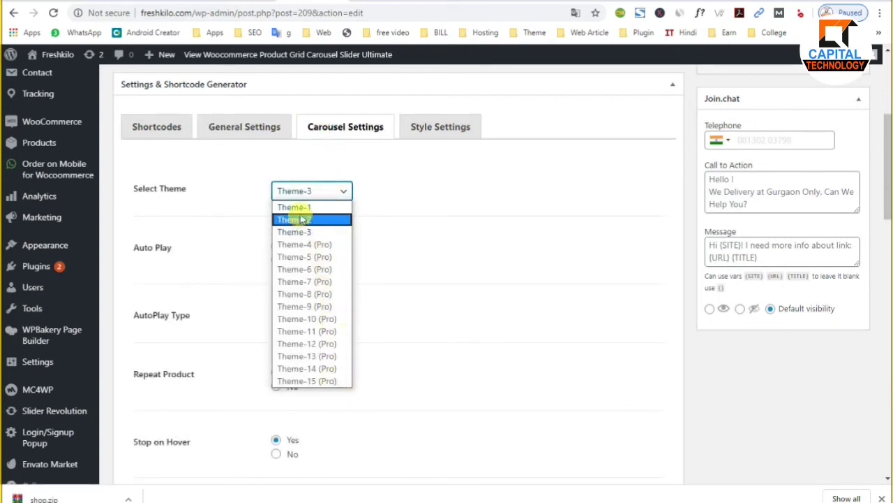
pyautogui.click(309, 207)
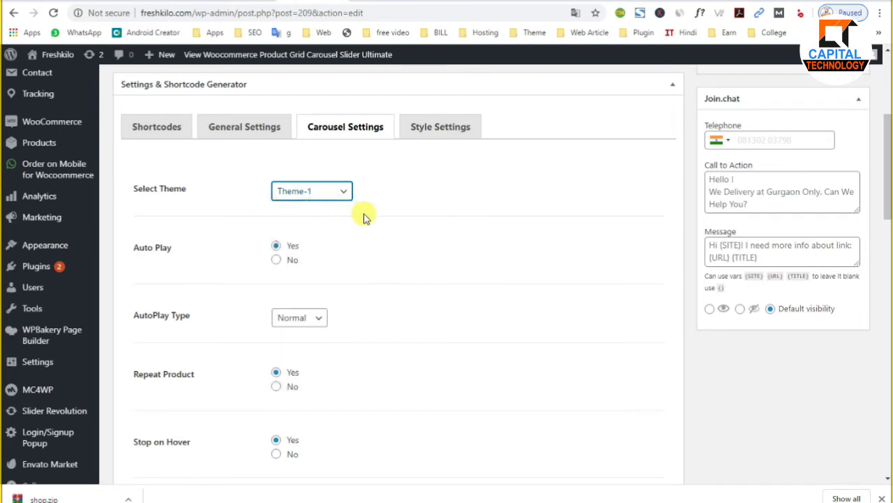
# Step: Look over the carousel's general settings down to the image height value
pyautogui.click(265, 137)
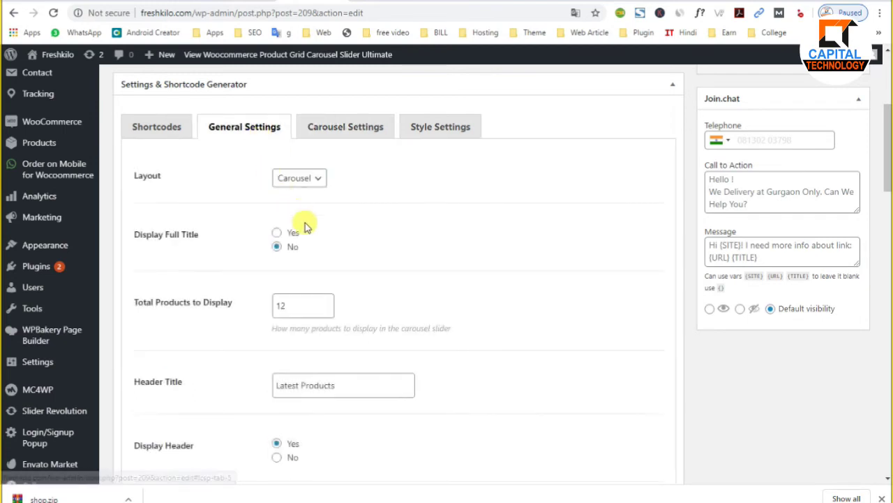
pyautogui.scroll(-3, 314, 237)
pyautogui.scroll(-5, 321, 252)
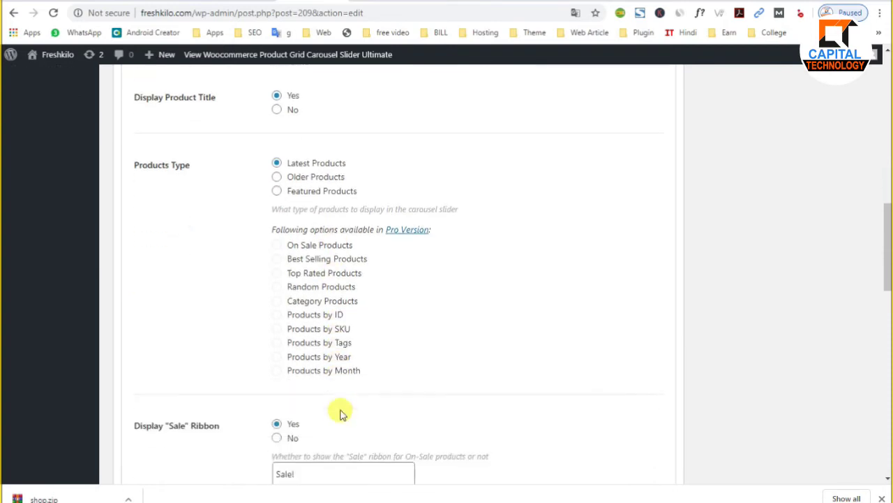
pyautogui.scroll(-10, 341, 416)
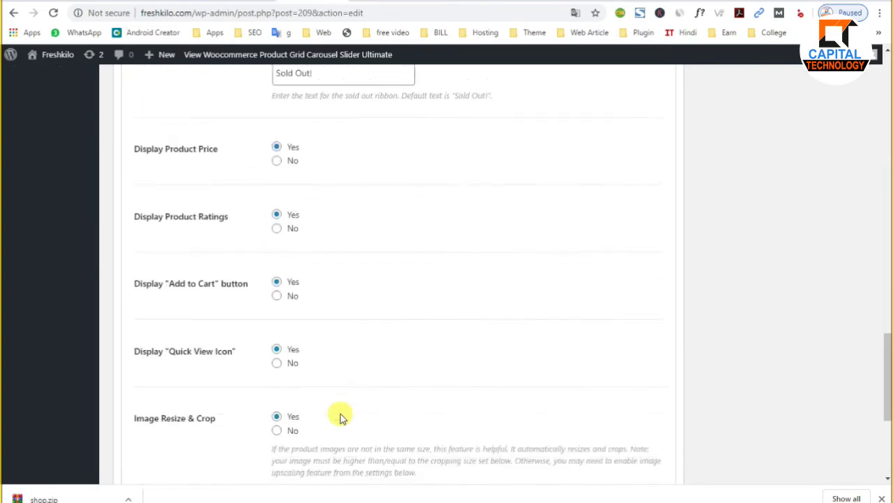
pyautogui.scroll(1, 341, 417)
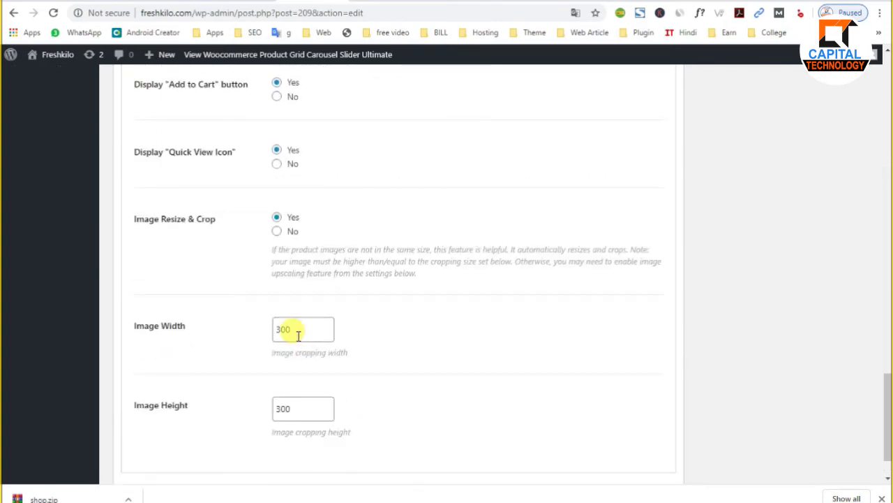
pyautogui.press('Tab')
pyautogui.scroll(10, 275, 355)
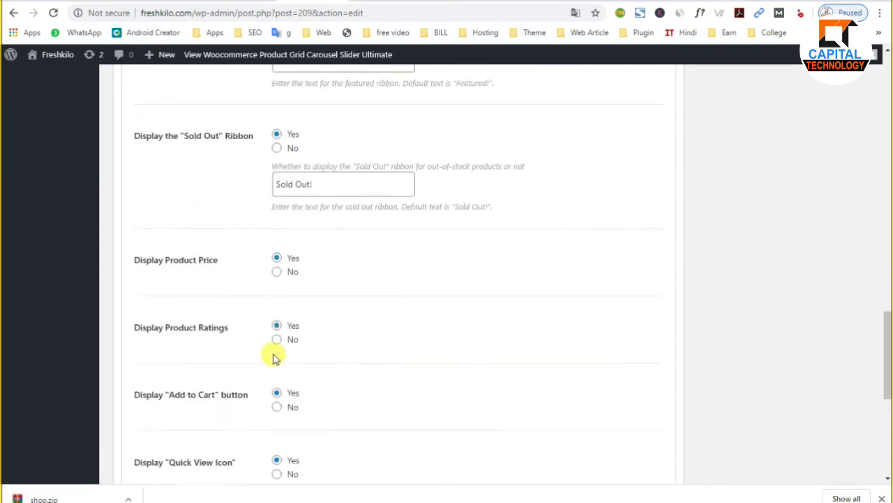
pyautogui.scroll(9, 275, 356)
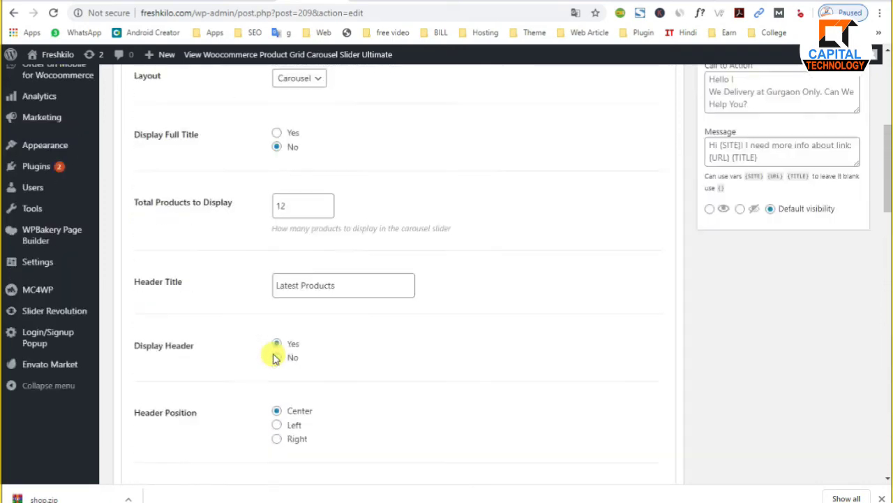
# Step: Recheck Carousel Settings and keep Theme-1 as the carousel theme
pyautogui.click(342, 149)
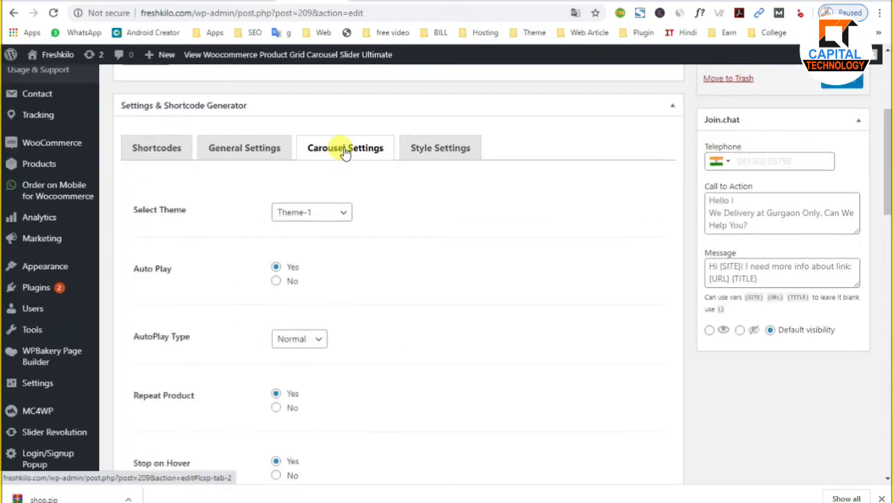
pyautogui.scroll(-3, 419, 356)
pyautogui.scroll(4, 394, 355)
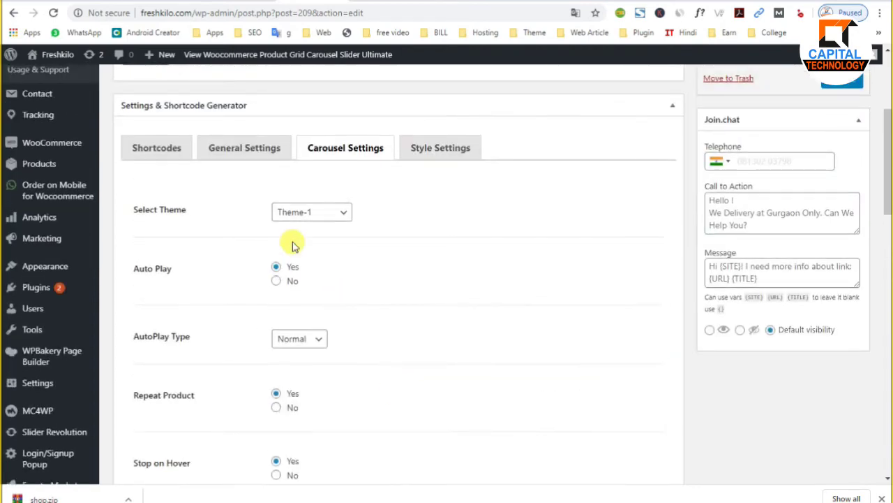
pyautogui.click(311, 213)
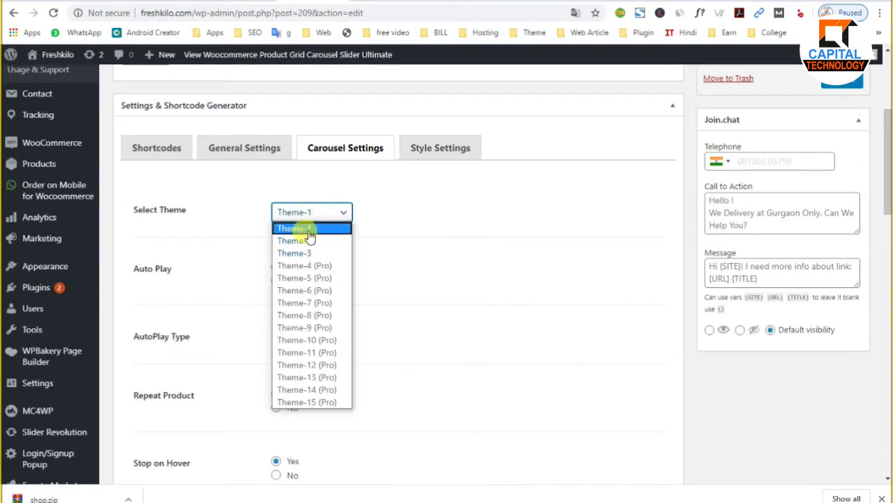
pyautogui.click(309, 229)
pyautogui.scroll(-4, 136, 427)
pyautogui.scroll(-10, 136, 427)
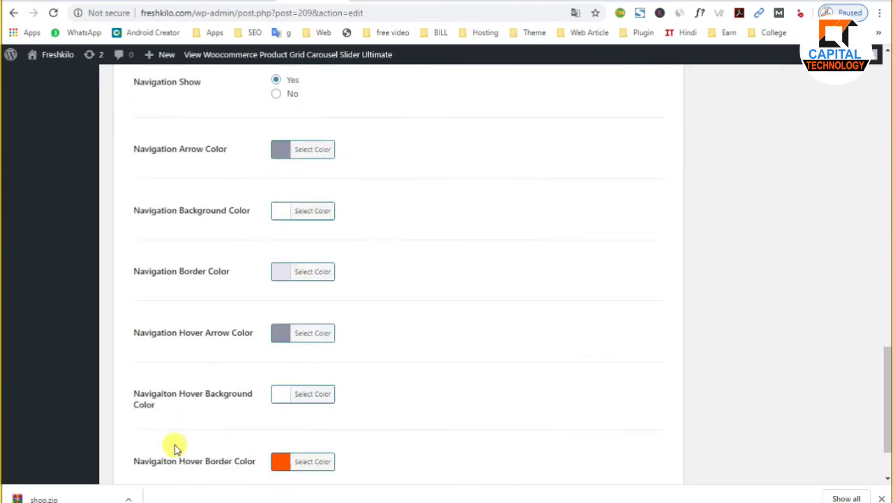
pyautogui.scroll(12, 303, 411)
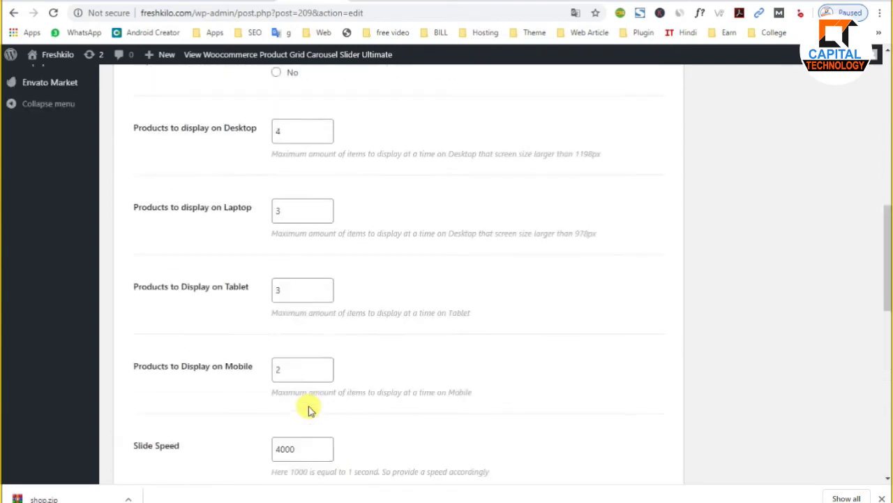
pyautogui.scroll(3, 311, 411)
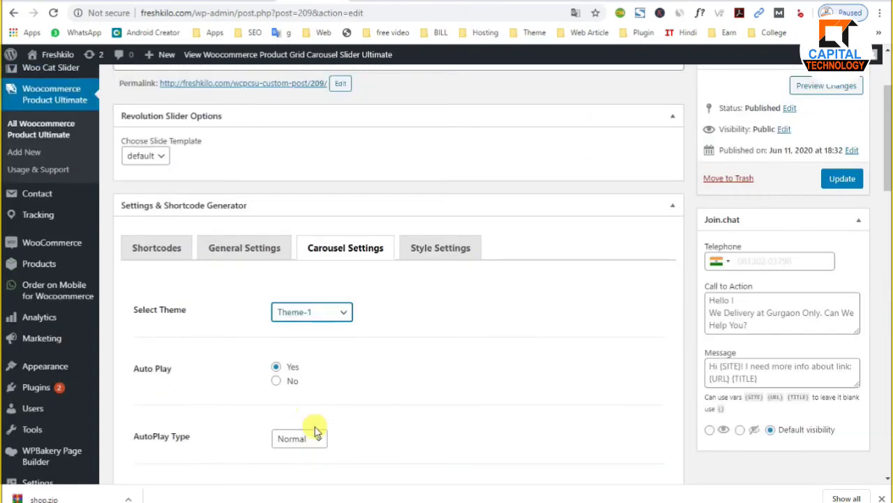
# Step: Set AutoPlay Type to Marquee, save the carousel, and reload the Freshkilo homepage
pyautogui.click(316, 437)
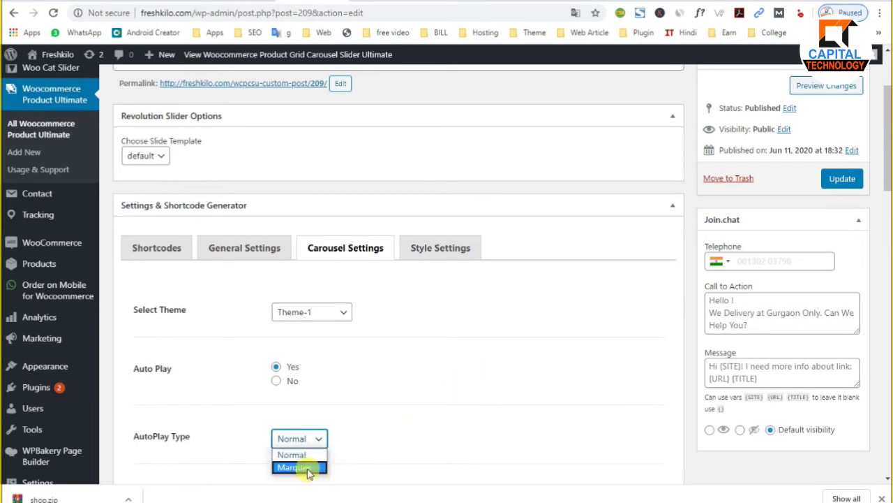
pyautogui.click(310, 468)
pyautogui.click(841, 180)
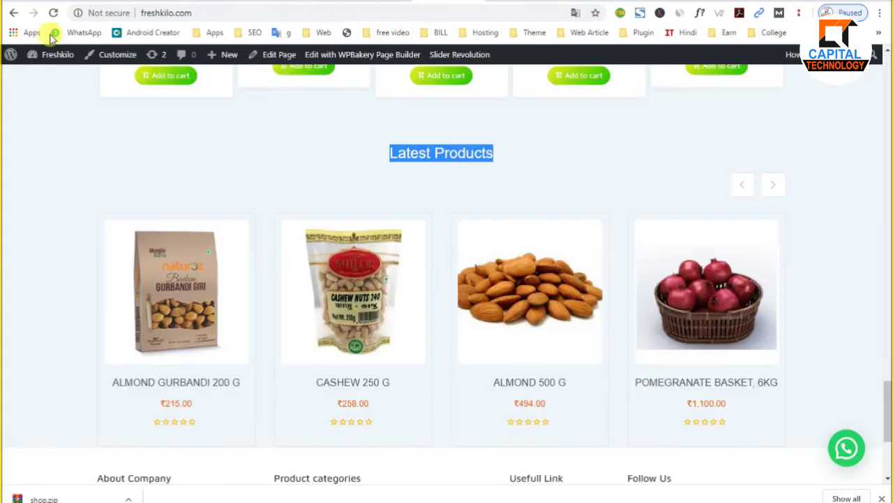
pyautogui.click(55, 13)
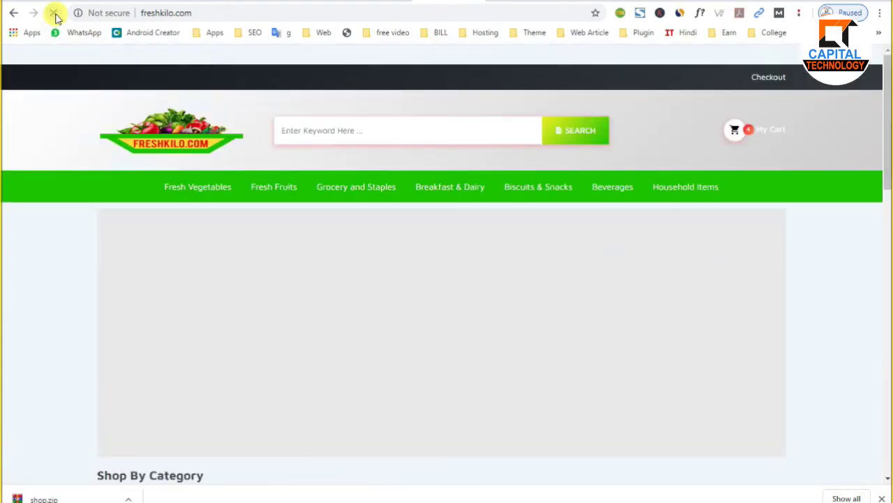
pyautogui.scroll(-5, 493, 300)
pyautogui.scroll(3, 492, 299)
pyautogui.press('super+Down')
pyautogui.scroll(-10, 214, 335)
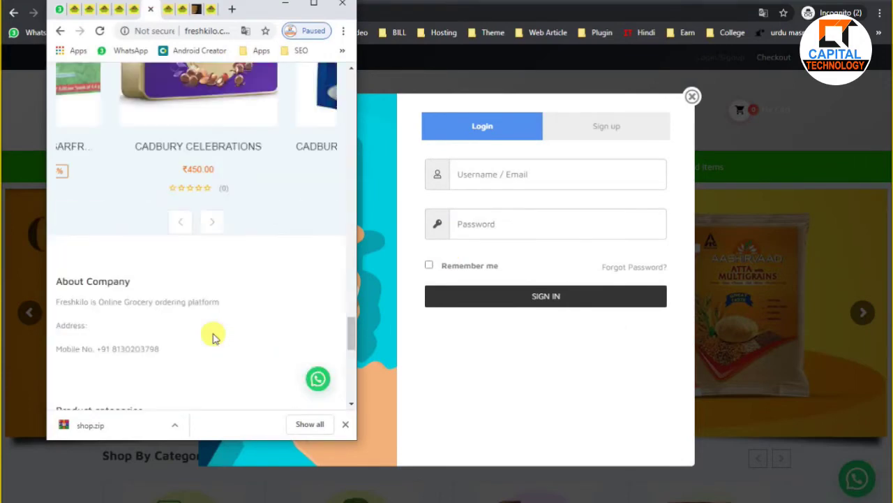
pyautogui.scroll(3, 214, 338)
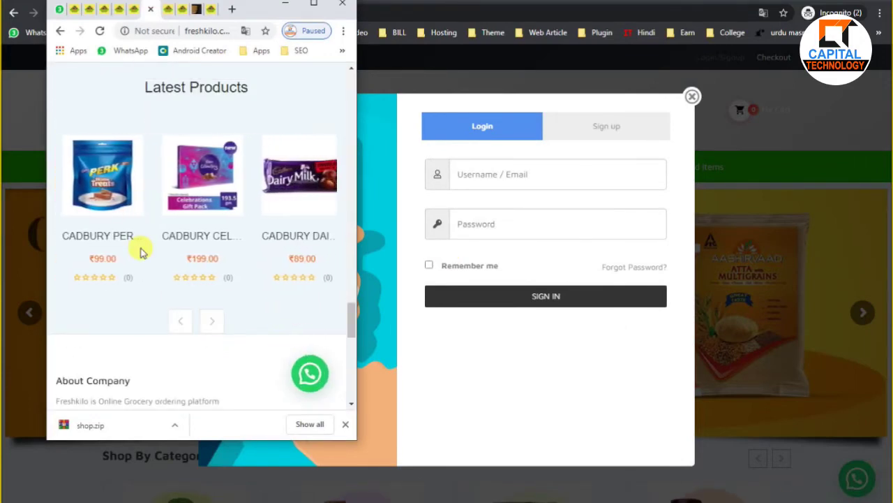
pyautogui.moveTo(143, 85); pyautogui.dragTo(295, 111)
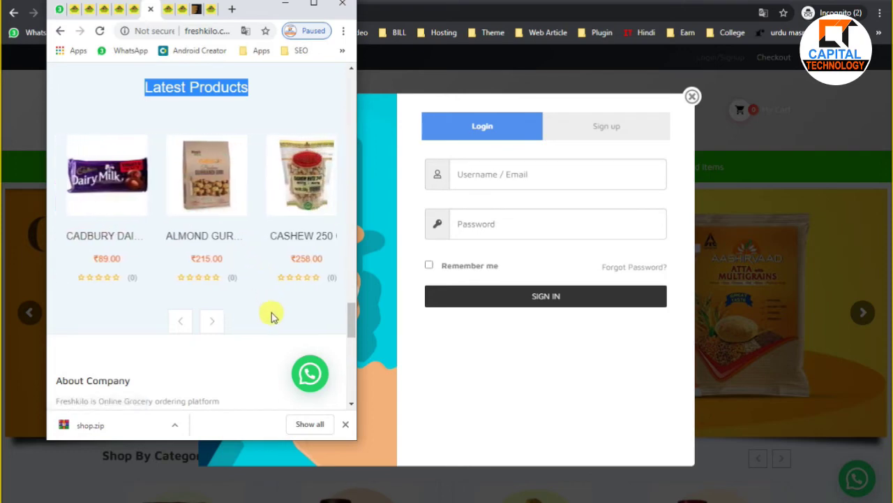
pyautogui.click(211, 322)
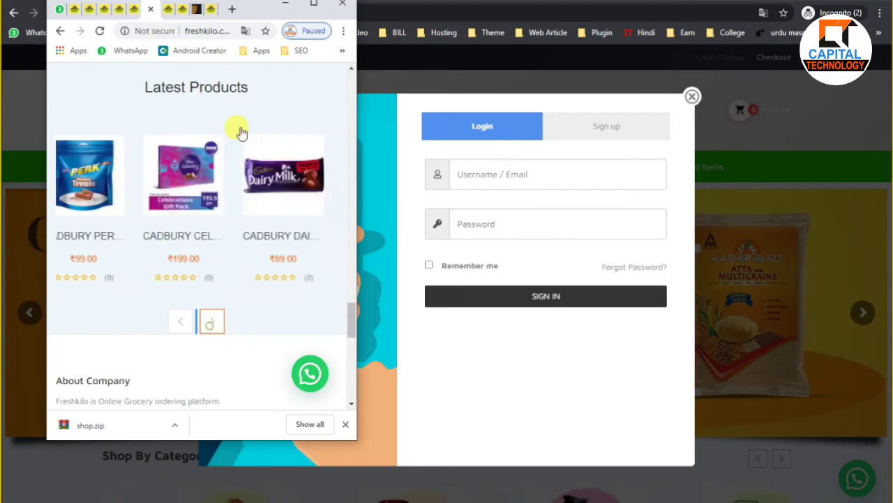
pyautogui.click(313, 4)
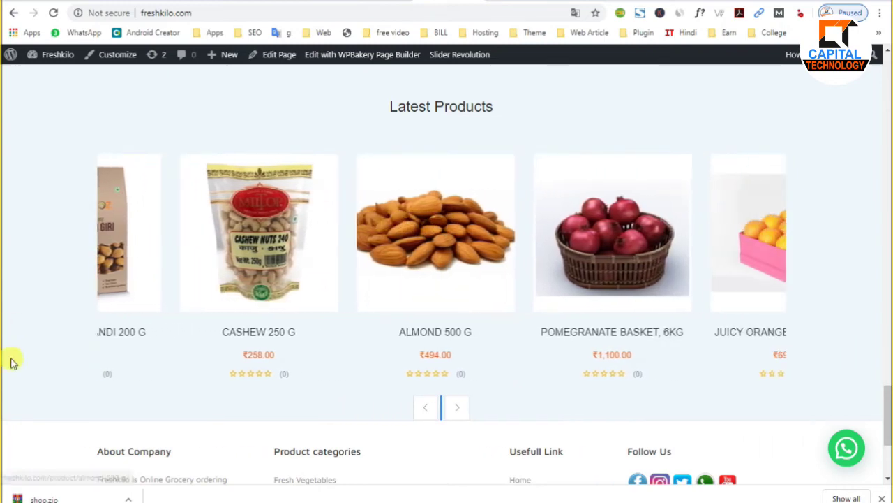
pyautogui.scroll(3, 129, 360)
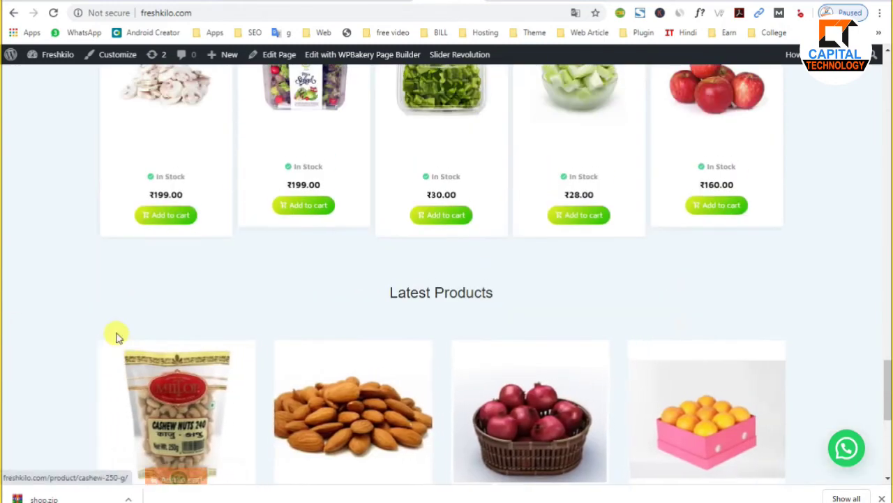
pyautogui.scroll(8, 116, 335)
pyautogui.scroll(8, 117, 337)
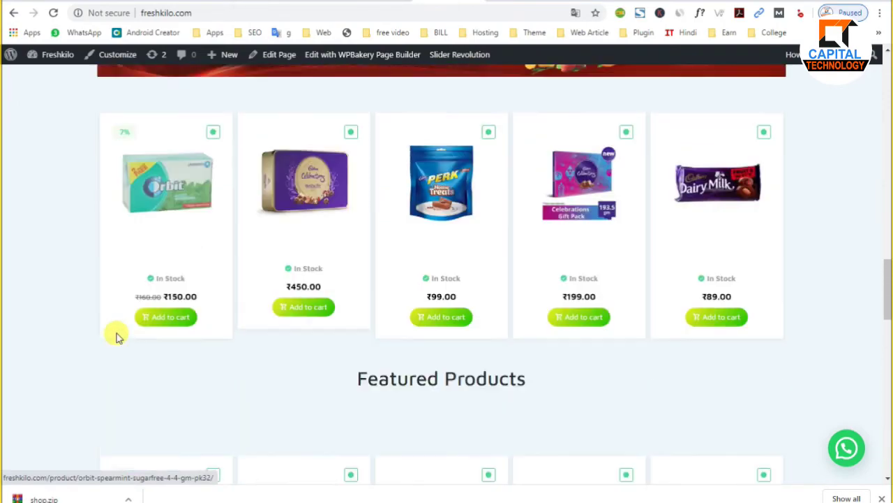
pyautogui.scroll(1, 116, 337)
pyautogui.scroll(-10, 117, 337)
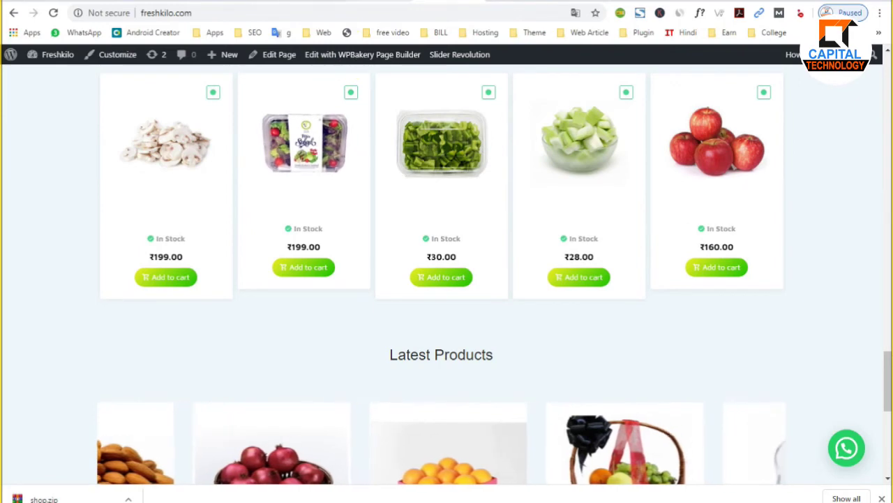
pyautogui.click(372, 6)
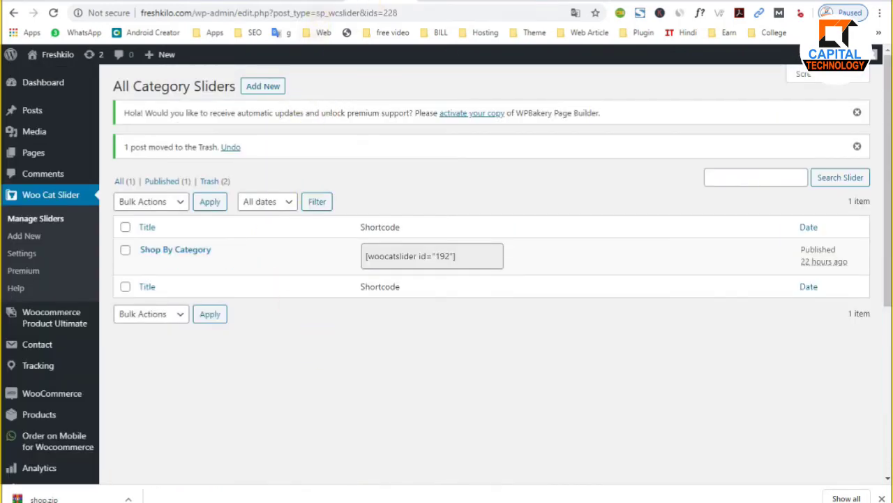
pyautogui.hotkey('ctrl', 'Tab')
pyautogui.scroll(2, 356, 300)
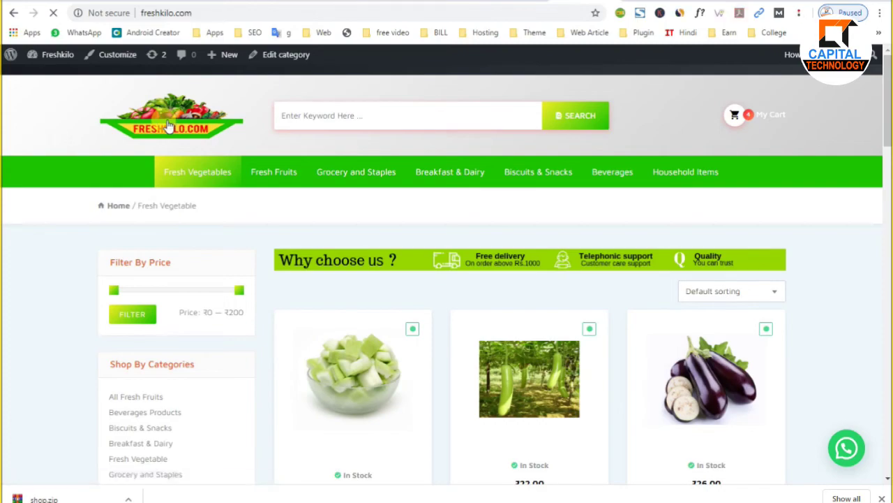
pyautogui.scroll(-10, 257, 314)
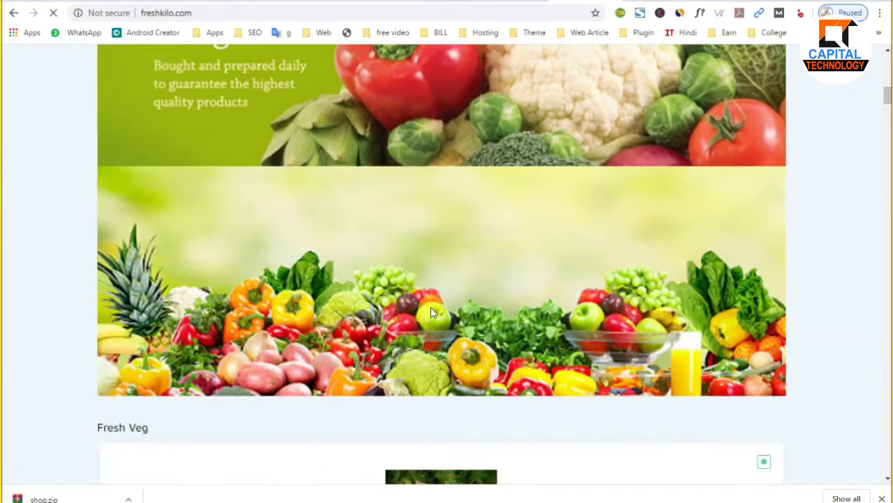
pyautogui.scroll(-1, 429, 302)
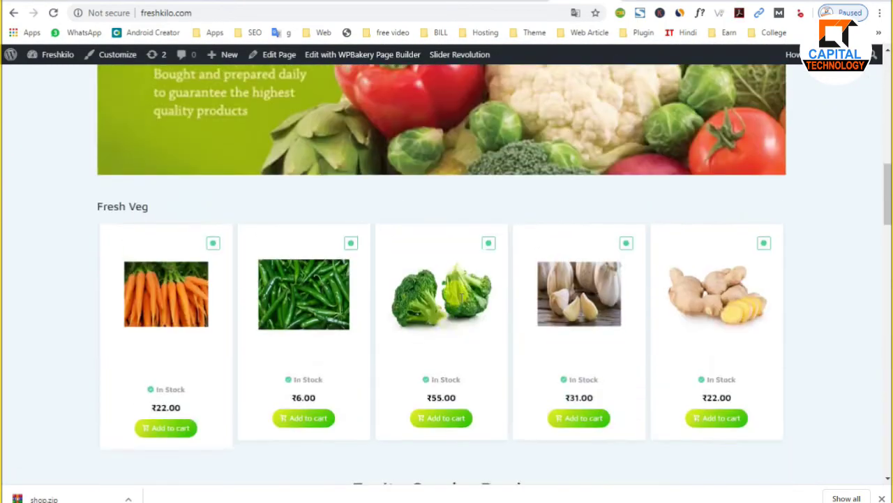
pyautogui.scroll(5, 459, 296)
pyautogui.scroll(-15, 348, 373)
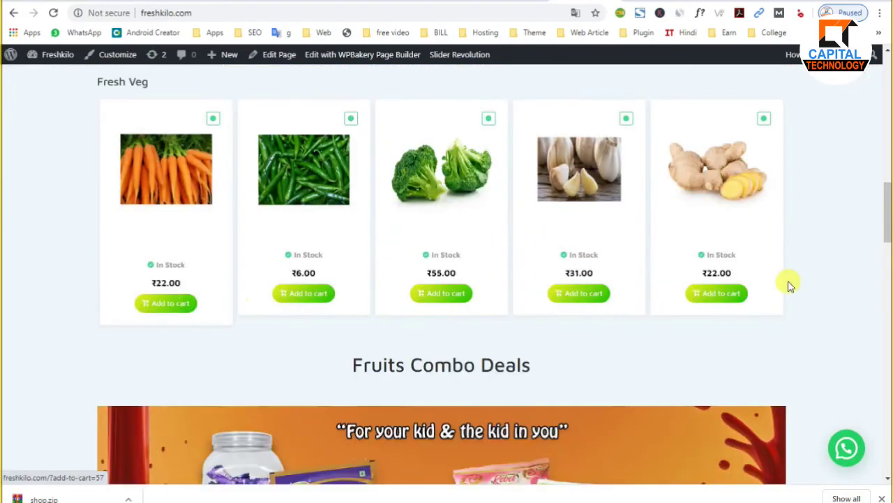
pyautogui.scroll(-12, 381, 342)
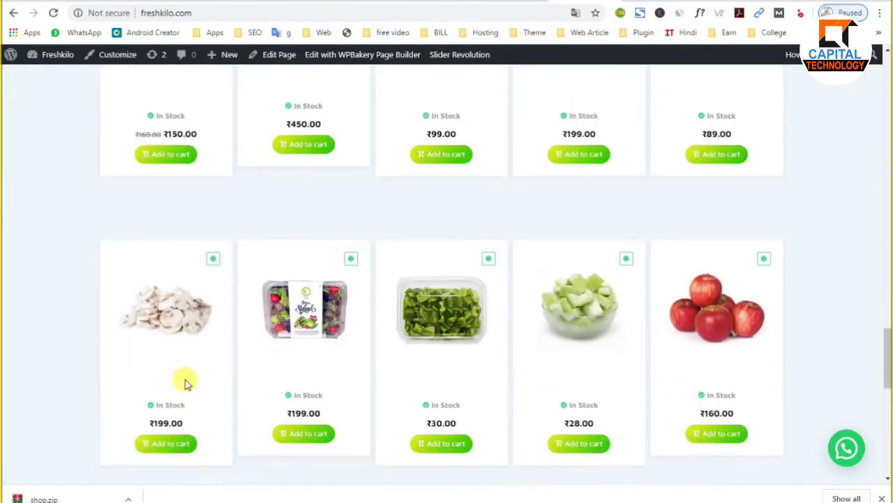
pyautogui.scroll(-2, 200, 333)
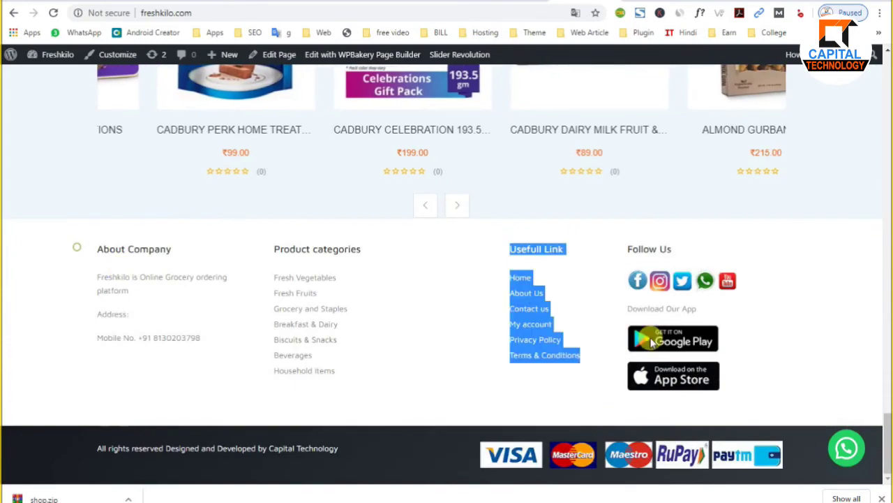
pyautogui.scroll(5, 354, 352)
pyautogui.scroll(3, 354, 353)
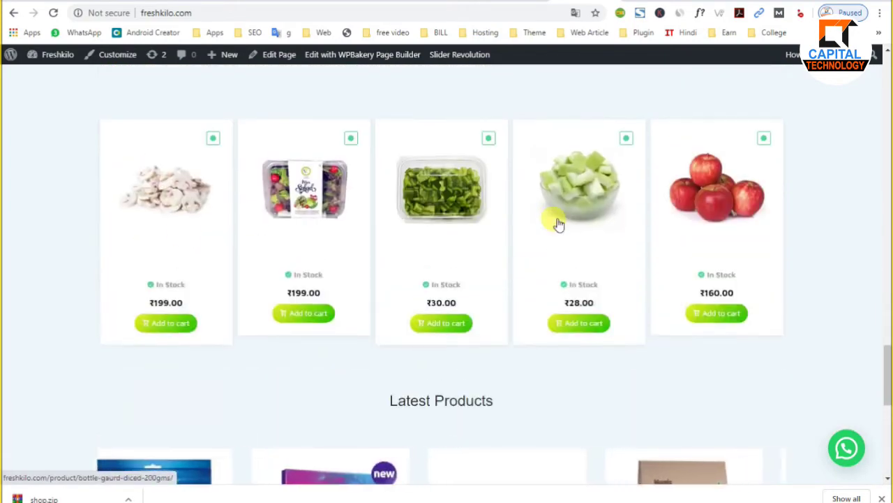
pyautogui.scroll(4, 555, 223)
pyautogui.scroll(-4, 548, 311)
pyautogui.scroll(-7, 488, 349)
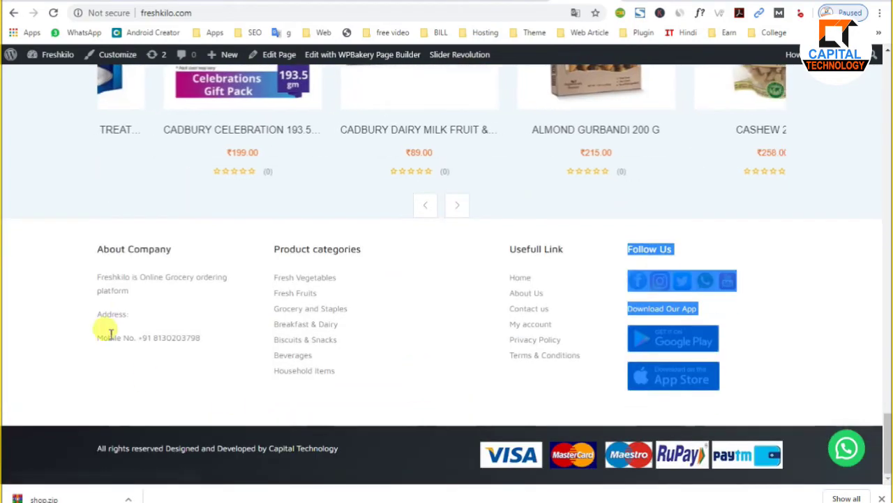
pyautogui.moveTo(90, 235); pyautogui.dragTo(528, 379)
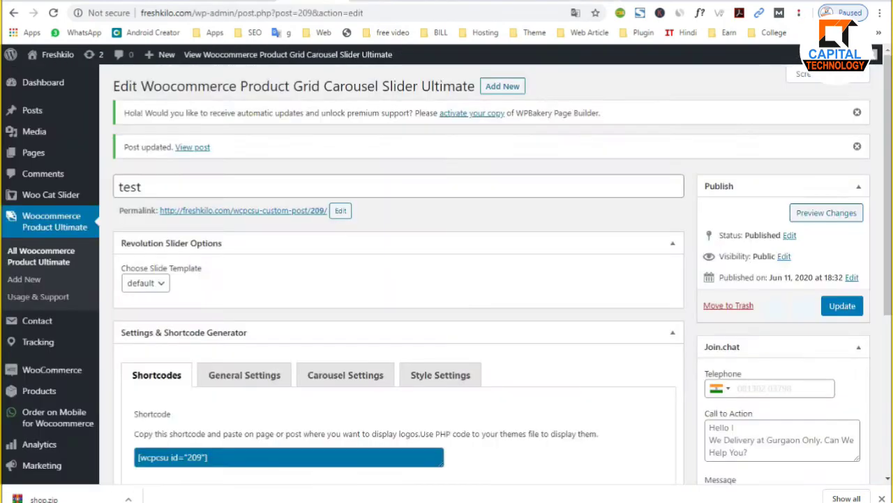
# Step: Open the Widgets management page from the admin menu
pyautogui.scroll(-2, 21, 321)
pyautogui.moveTo(41, 356)
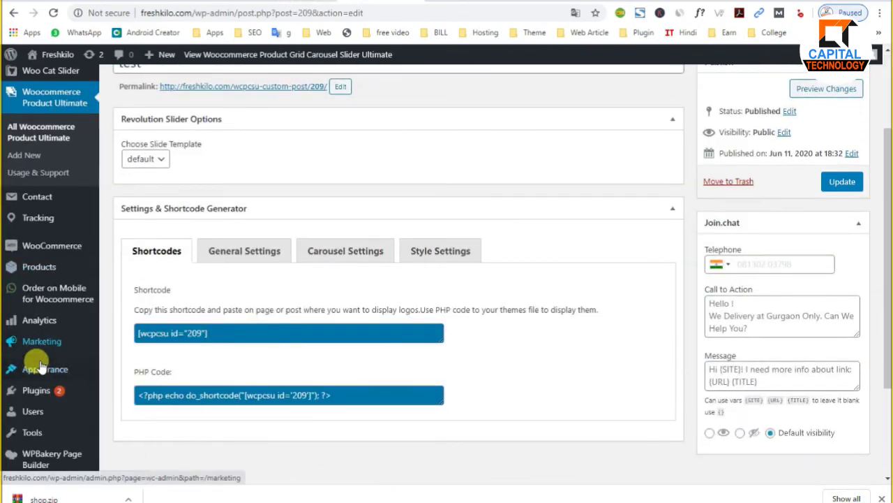
pyautogui.click(123, 361)
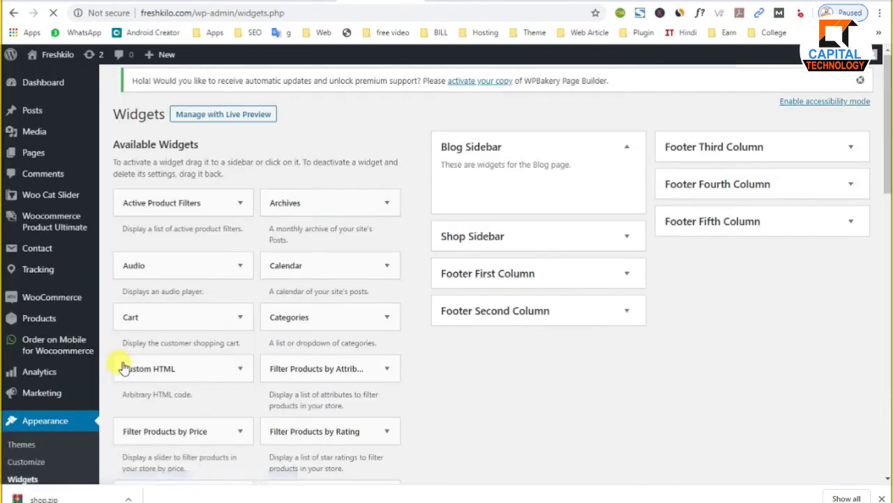
# Step: Expand the five Footer Column widget areas and review the widgets they hold
pyautogui.click(626, 284)
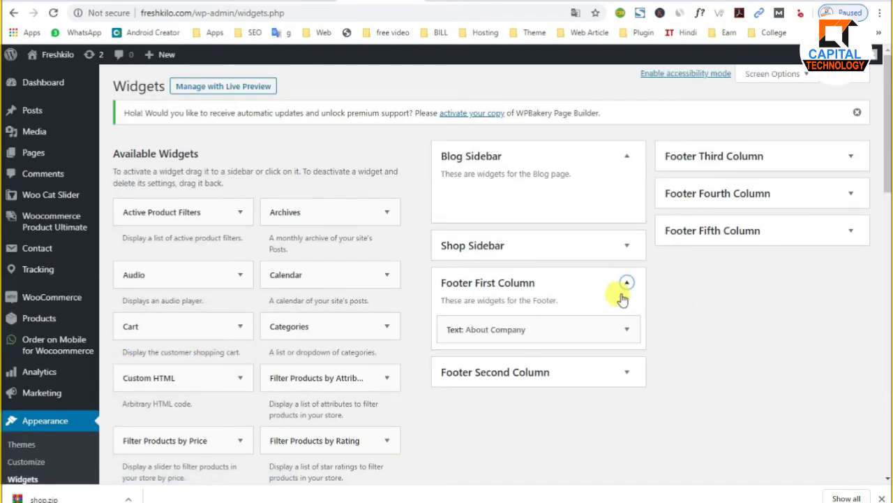
pyautogui.click(623, 373)
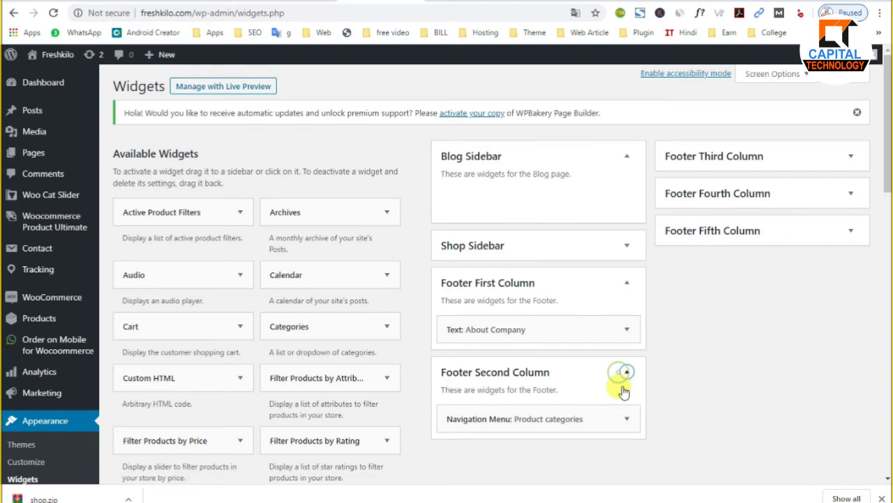
pyautogui.click(846, 159)
pyautogui.click(851, 246)
pyautogui.click(850, 334)
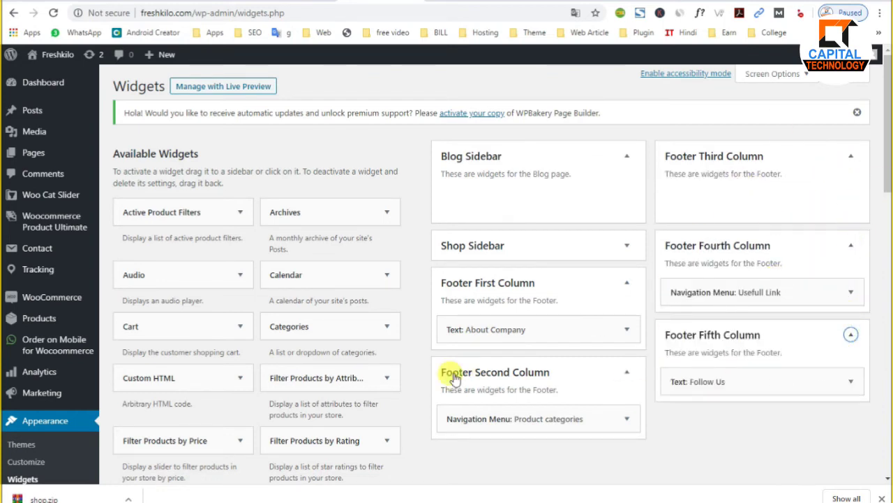
pyautogui.scroll(-3, 149, 372)
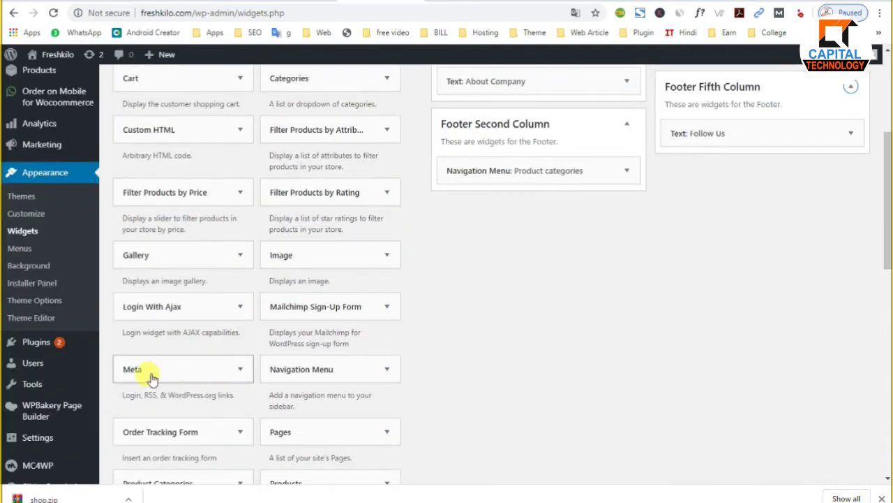
pyautogui.scroll(-2, 308, 438)
pyautogui.scroll(5, 299, 325)
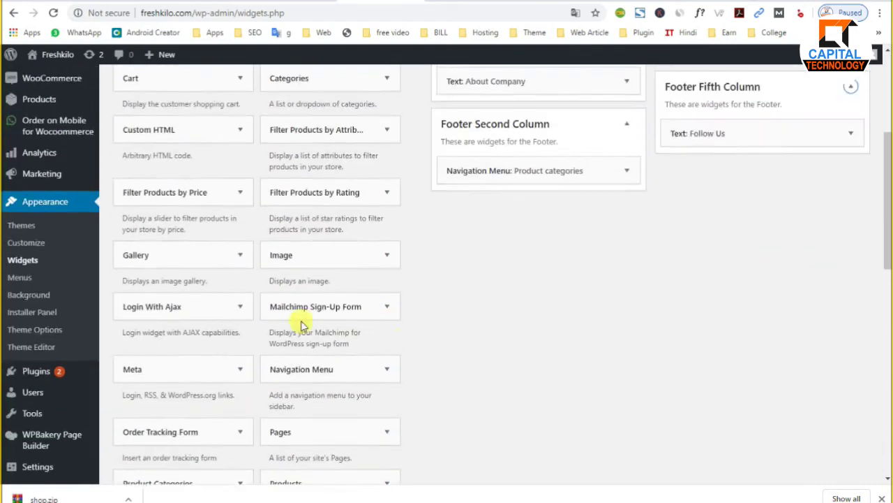
# Step: Scroll the live storefront homepage to the Featured Products section
pyautogui.hotkey('ctrl', 'Tab')
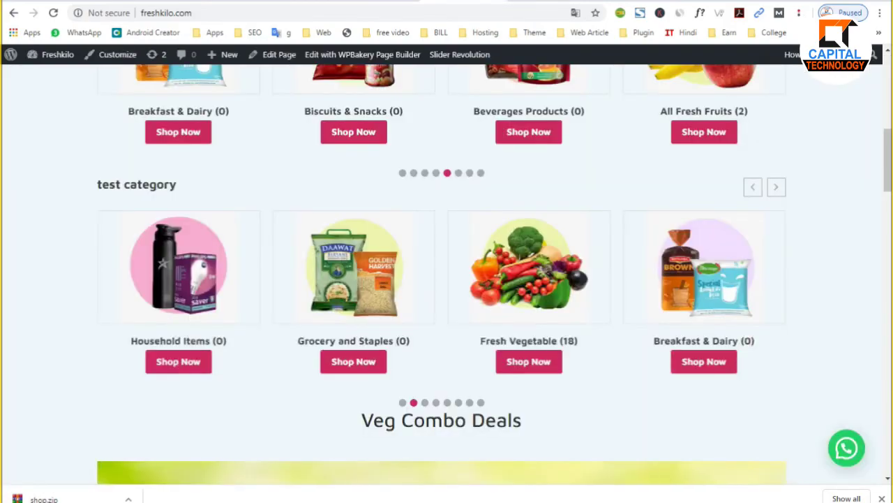
pyautogui.scroll(-20, 548, 398)
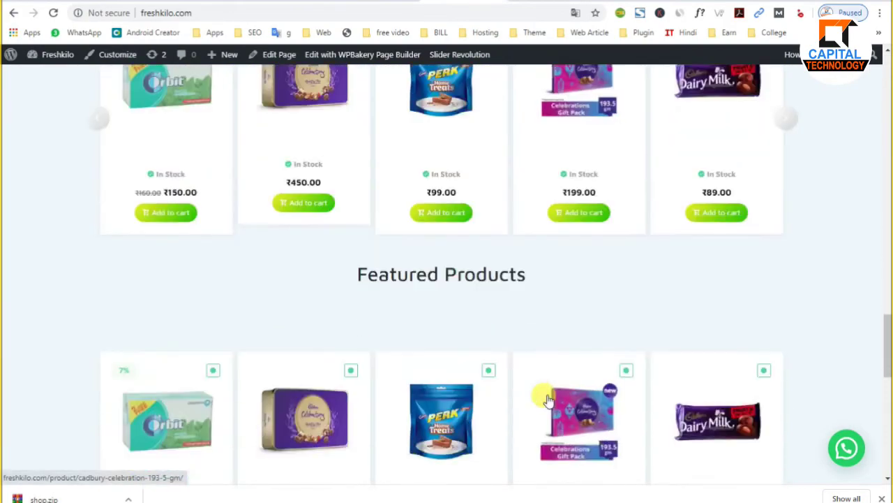
pyautogui.scroll(10, 547, 397)
pyautogui.scroll(-4, 546, 397)
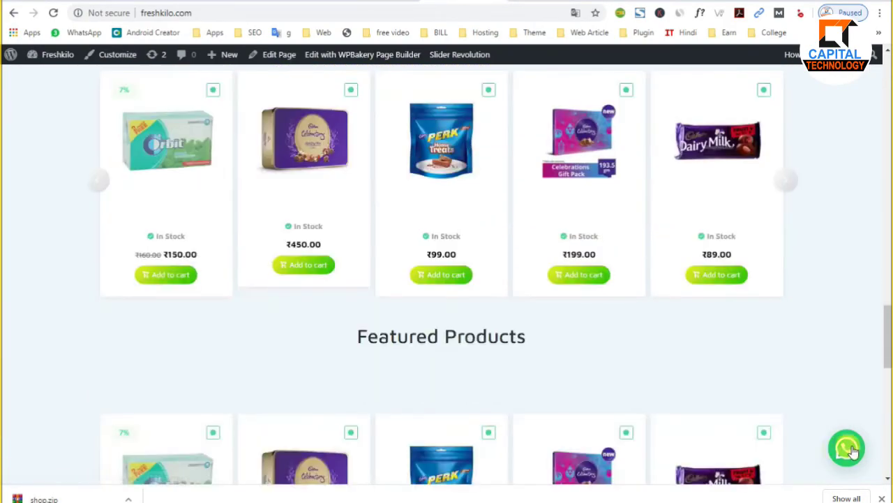
pyautogui.scroll(-3, 370, 365)
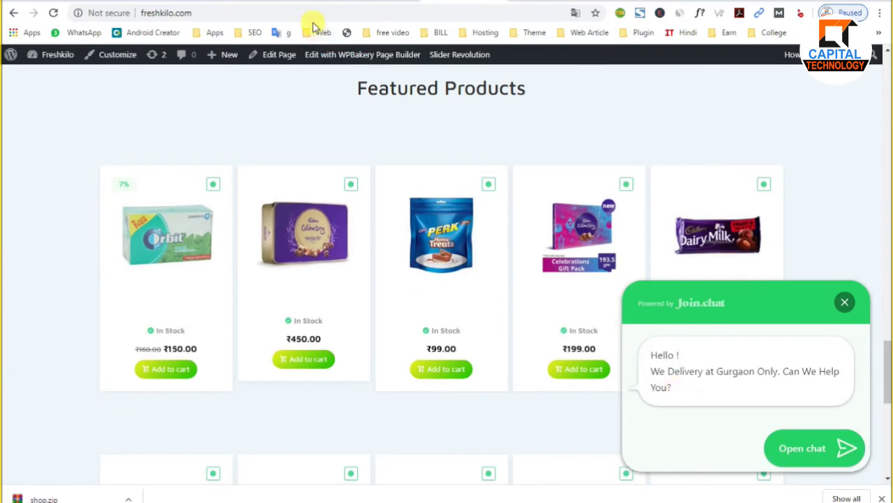
# Step: Go back to the admin's All Pages list and bring up the Plugins menu link's options
pyautogui.click(296, 1)
pyautogui.click(200, 4)
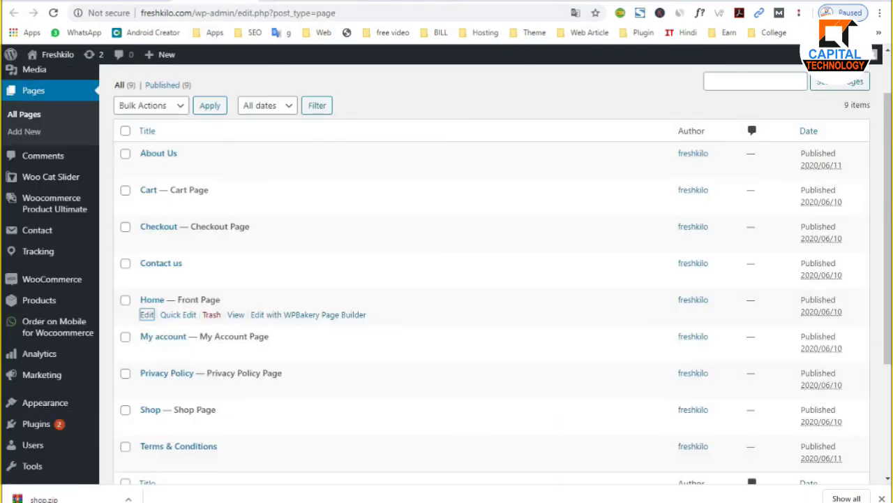
pyautogui.moveTo(43, 431)
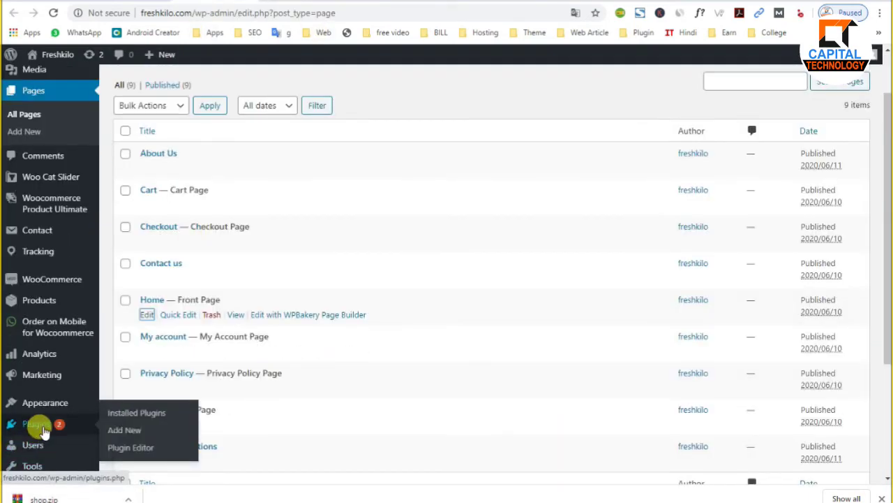
pyautogui.scroll(-2, 35, 422)
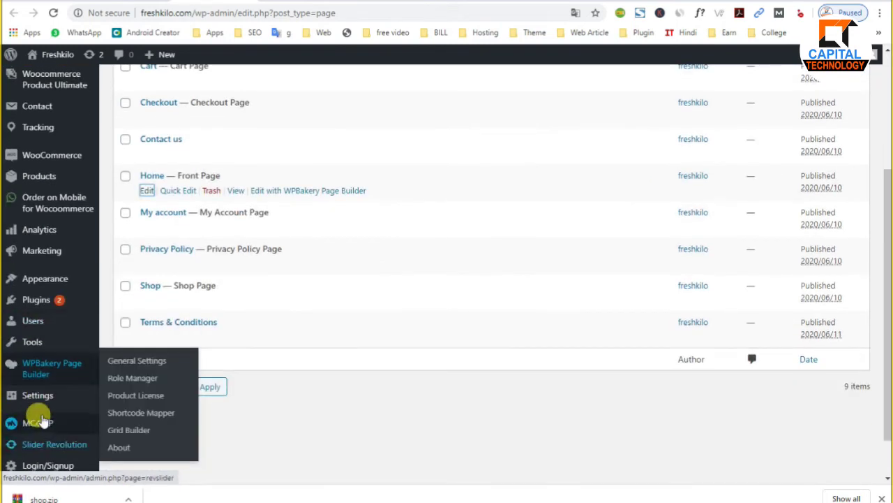
pyautogui.moveTo(44, 397)
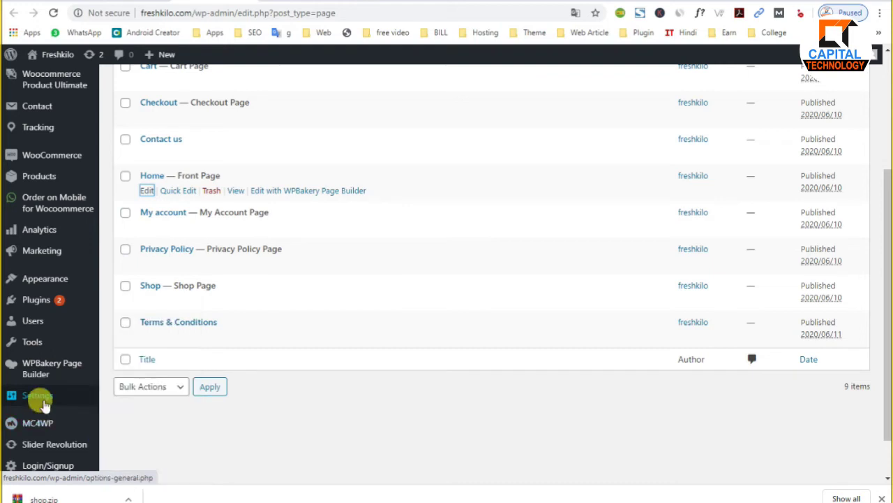
pyautogui.rightClick(31, 304)
# Step: Delete the unused Hello Dolly plugin from Installed Plugins
pyautogui.click(52, 312)
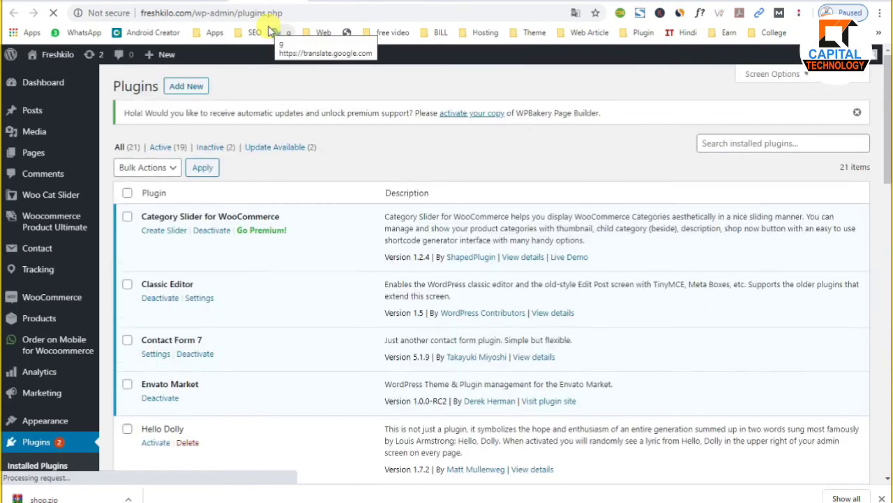
pyautogui.scroll(-3, 239, 265)
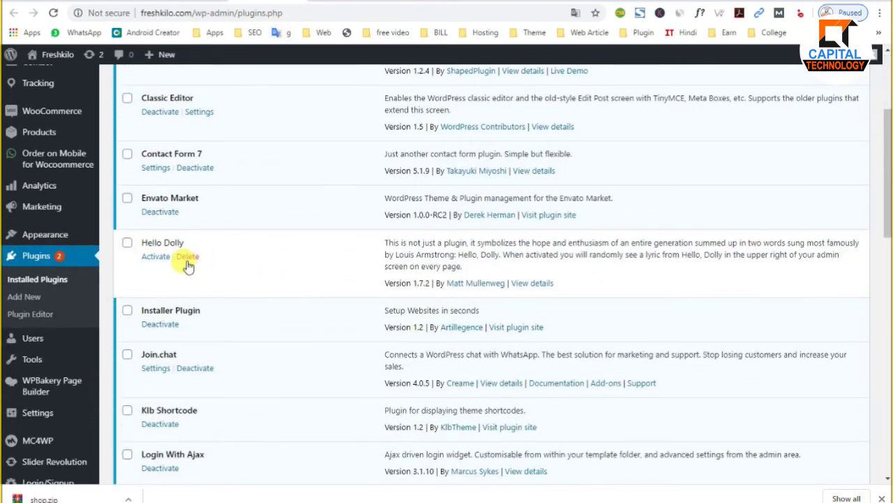
pyautogui.click(189, 257)
pyautogui.click(509, 82)
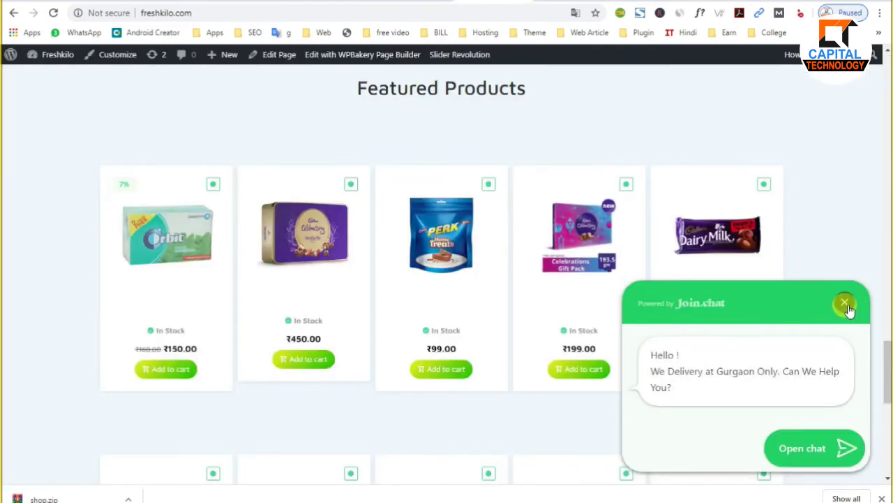
# Step: Dismiss Join.chat, open the Cadbury Celebration 193.5 gm product page, and reopen Join.chat
pyautogui.click(844, 302)
pyautogui.click(565, 271)
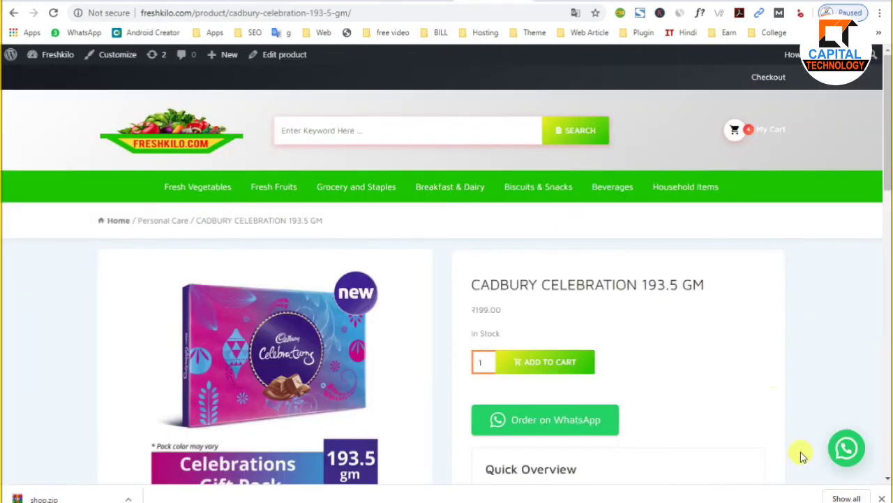
pyautogui.click(843, 448)
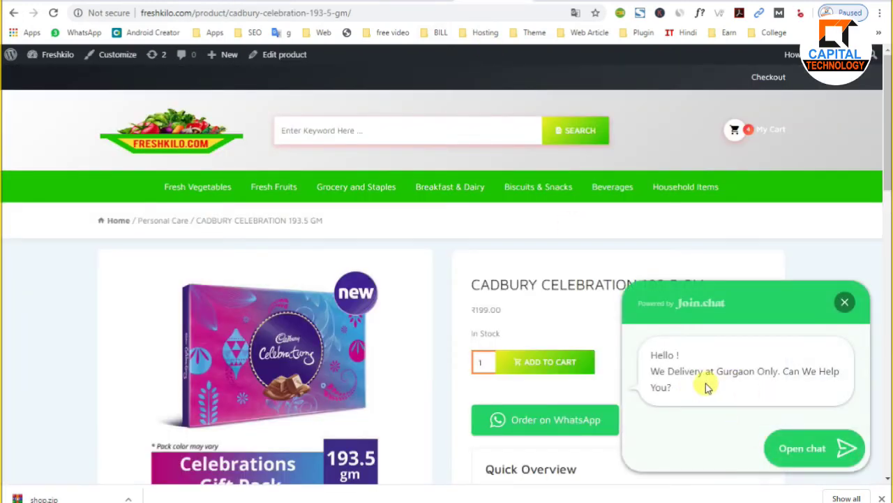
# Step: Order Cadbury Celebration via WhatsApp, check the greeting, product details and link, then continue to WhatsApp Web
pyautogui.click(550, 421)
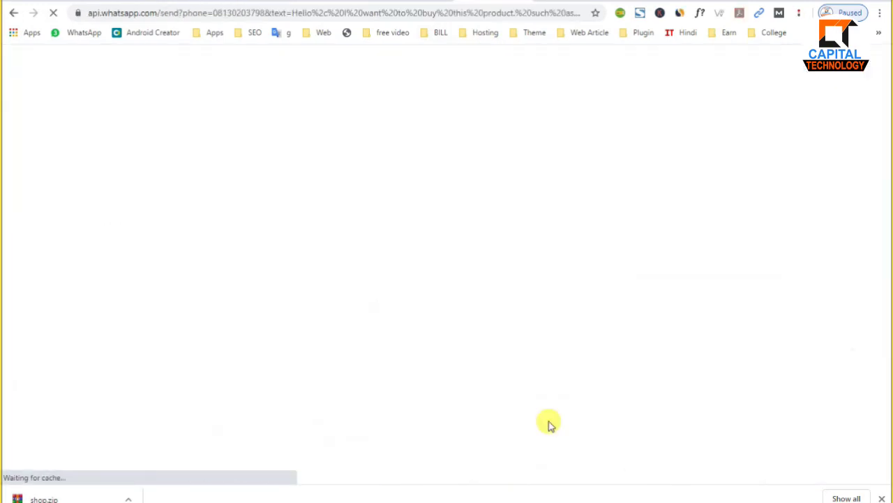
pyautogui.moveTo(496, 285); pyautogui.dragTo(175, 222)
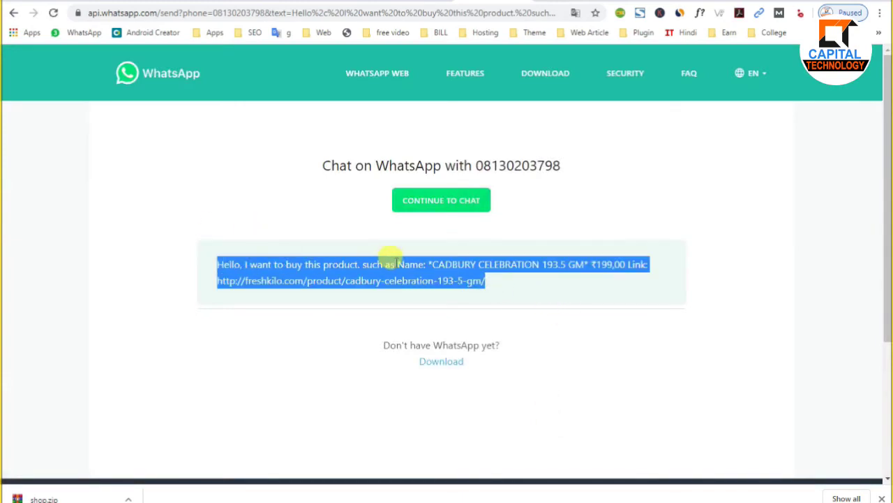
pyautogui.click(221, 265)
pyautogui.moveTo(217, 267); pyautogui.dragTo(400, 268)
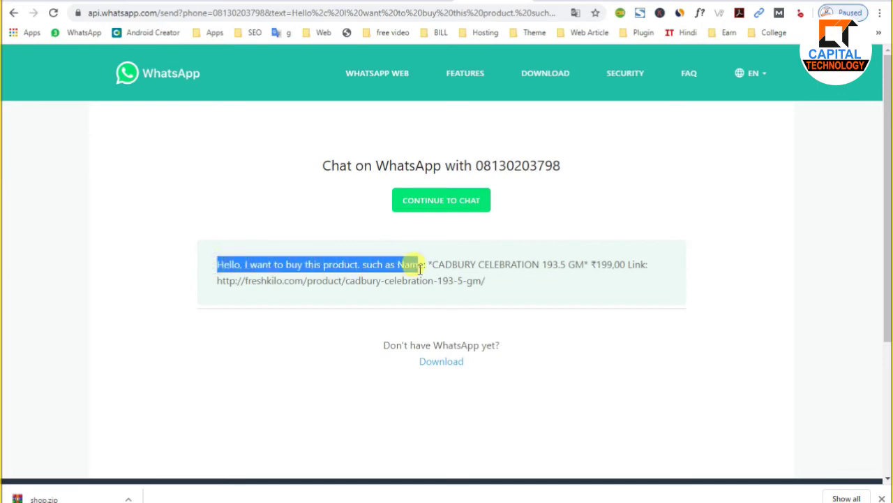
pyautogui.moveTo(438, 264); pyautogui.dragTo(626, 264)
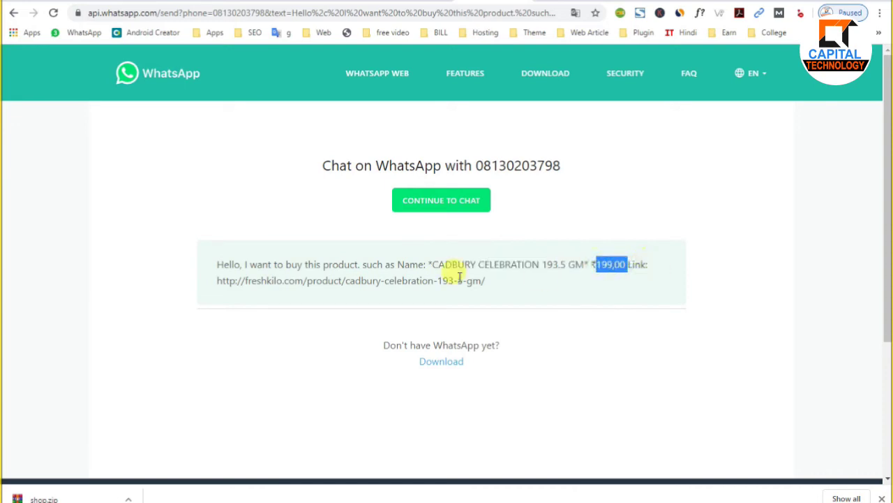
pyautogui.moveTo(218, 281); pyautogui.dragTo(358, 282)
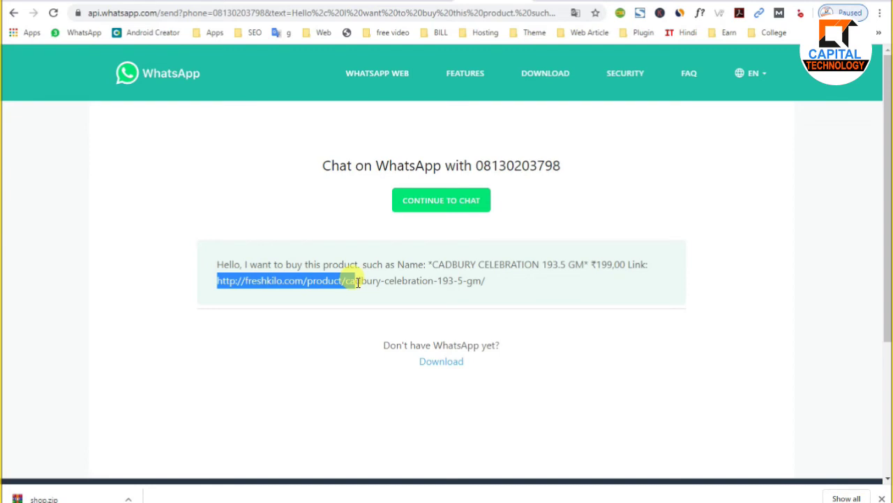
pyautogui.click(444, 203)
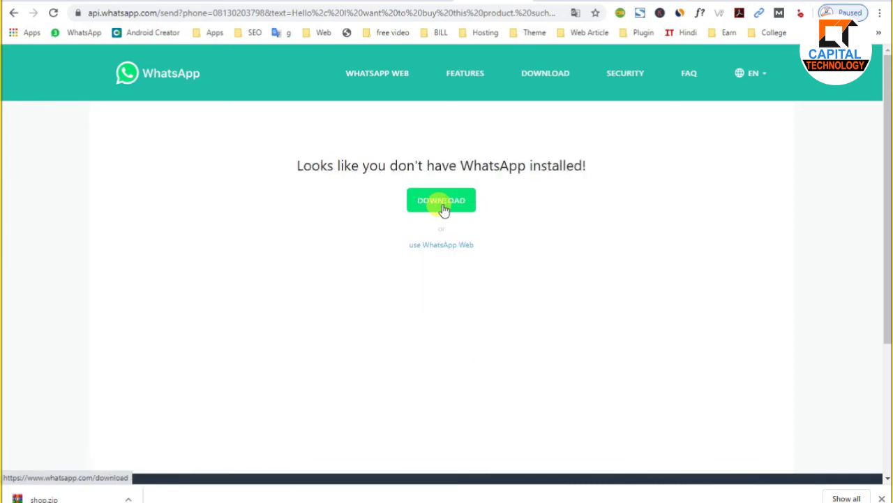
pyautogui.click(448, 245)
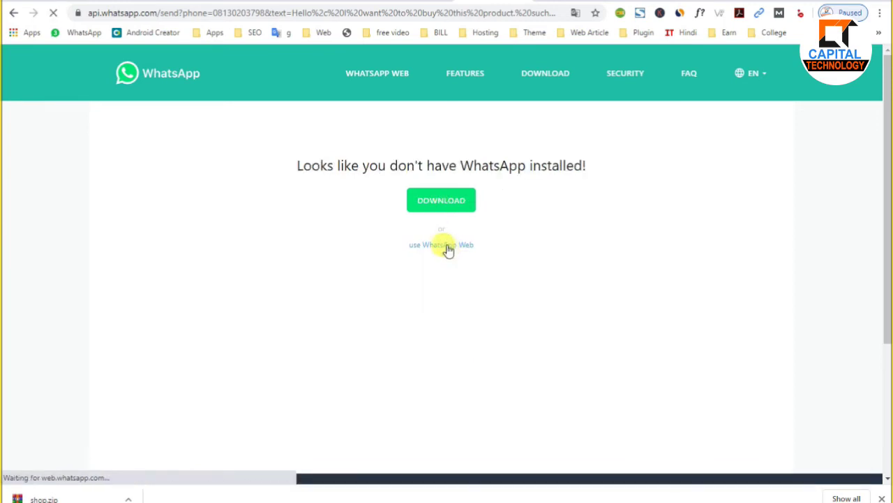
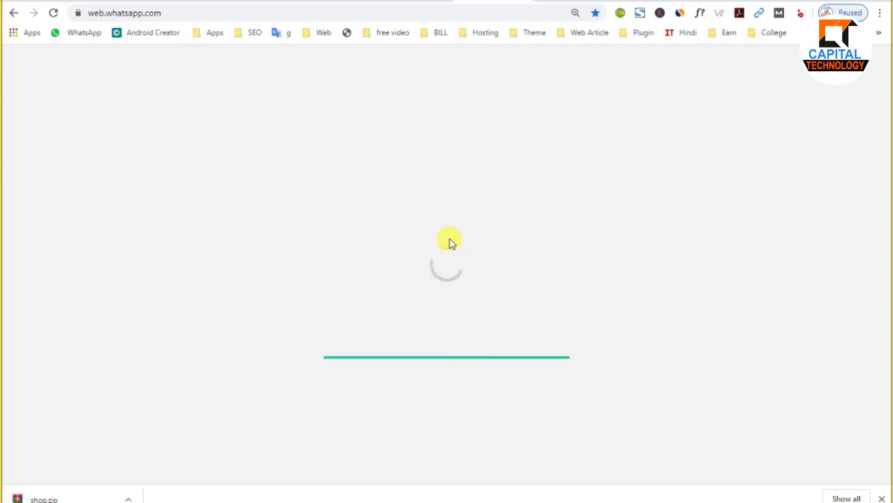
# Step: Open the Join.chat settings from the Settings menu in a new browser tab
pyautogui.click(432, 5)
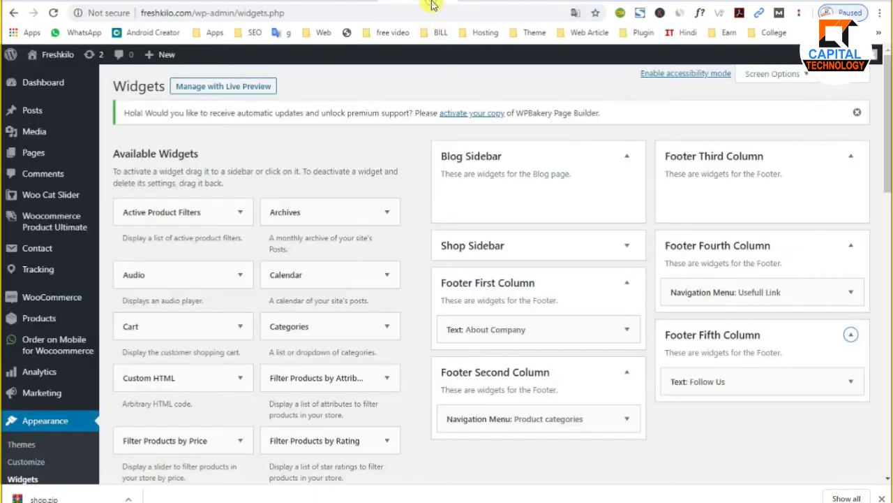
pyautogui.hotkey('ctrl', 'Tab')
pyautogui.hotkey('ctrl', 'Tab')
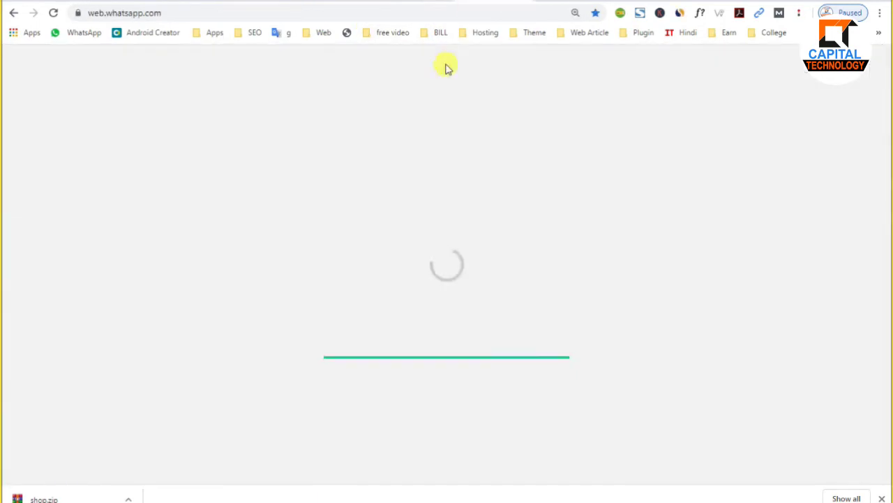
pyautogui.click(335, 2)
pyautogui.click(438, 2)
pyautogui.click(241, 2)
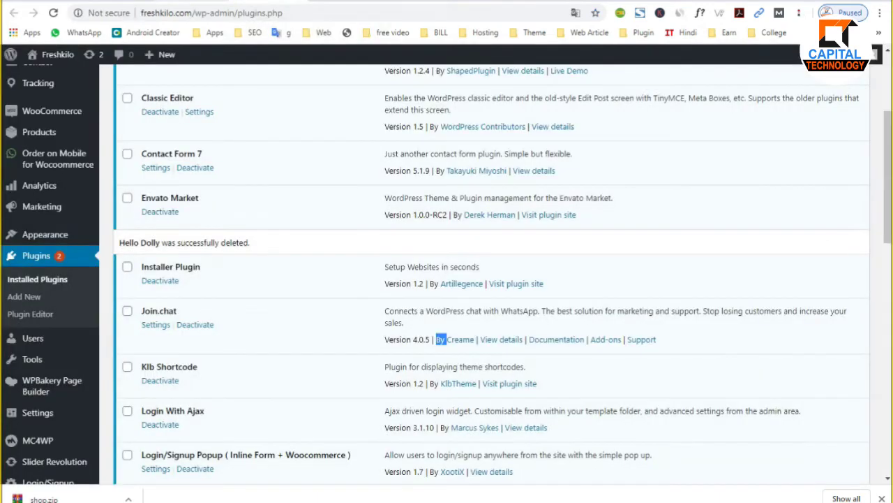
pyautogui.click(335, 2)
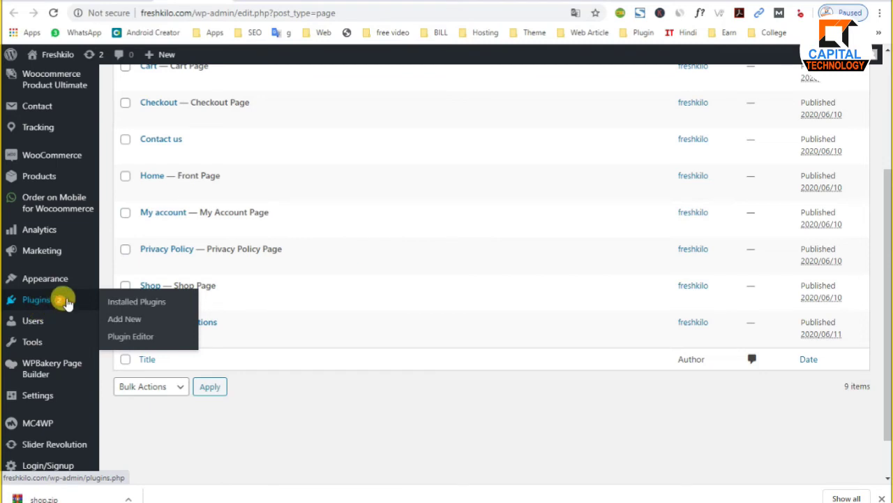
pyautogui.moveTo(41, 395)
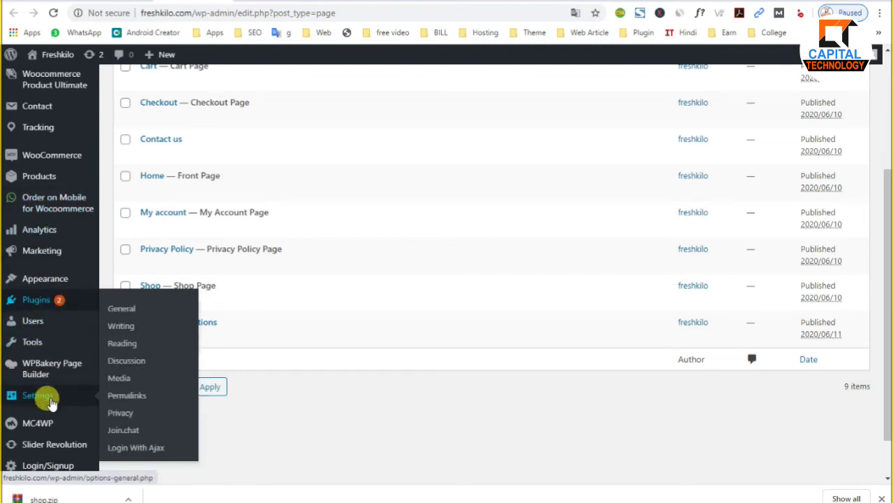
pyautogui.rightClick(126, 436)
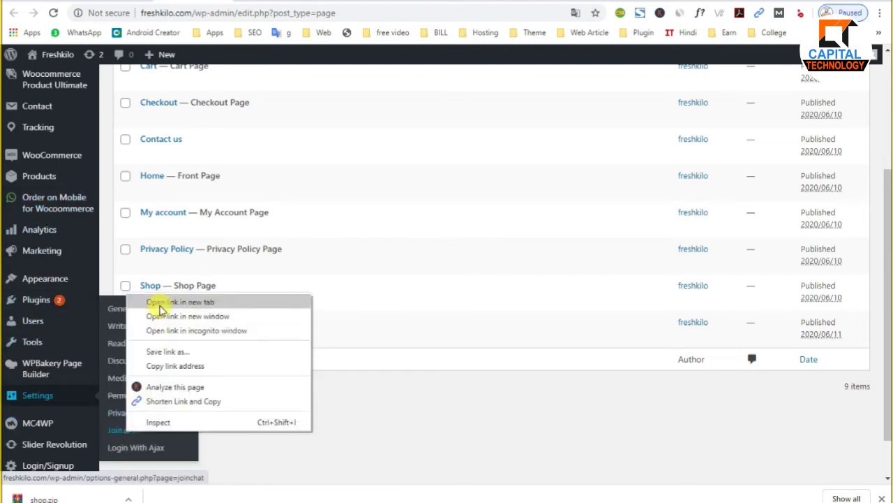
pyautogui.click(130, 302)
pyautogui.click(27, 202)
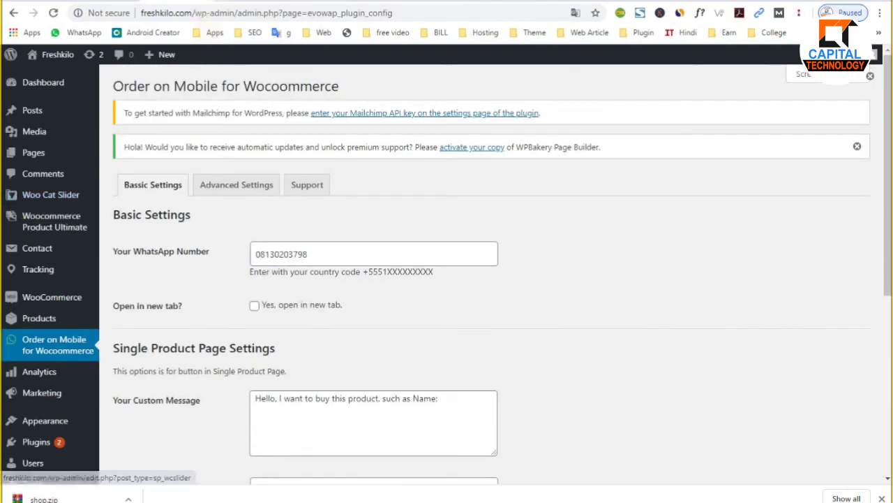
pyautogui.hotkey('ctrl', 'Tab')
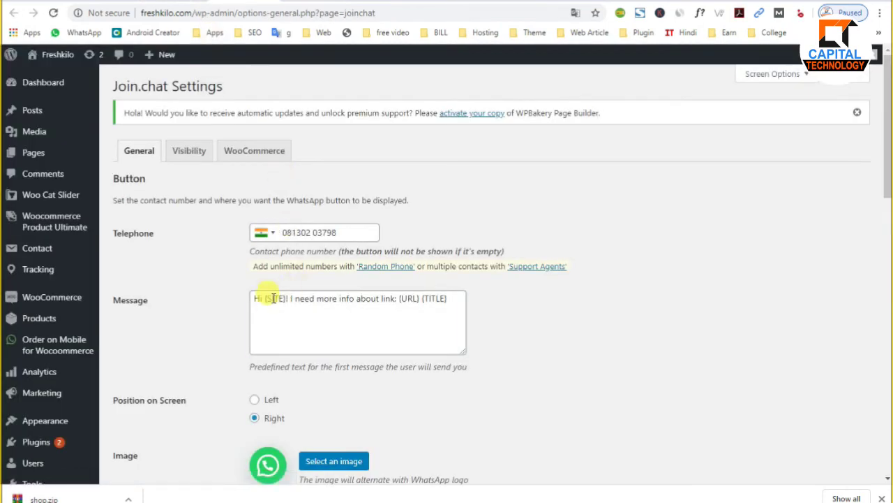
# Step: Select the Join.chat greeting Message line and the delivery line of the Call to Action
pyautogui.click(269, 298)
pyautogui.moveTo(304, 298); pyautogui.dragTo(310, 298)
pyautogui.moveTo(455, 301); pyautogui.dragTo(254, 297)
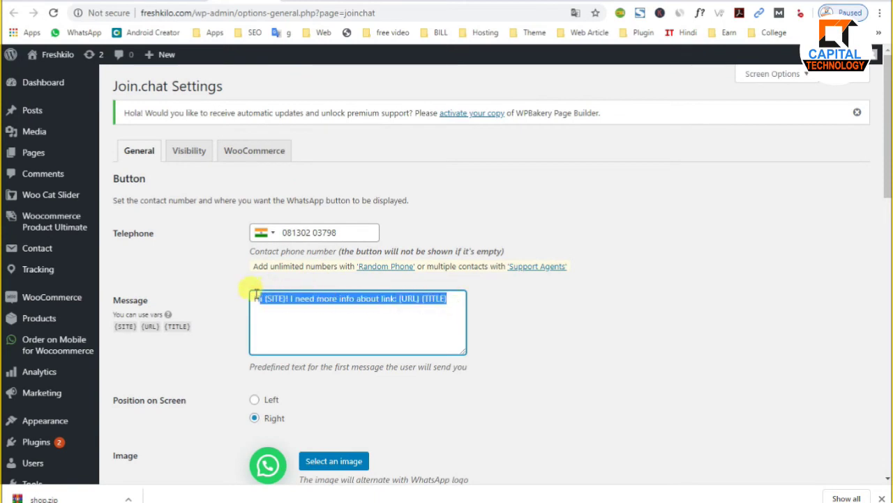
pyautogui.click(256, 298)
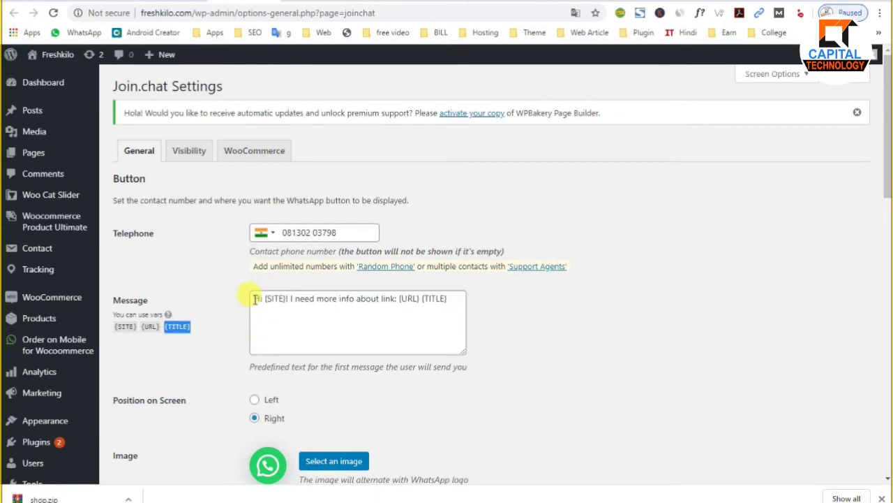
pyautogui.moveTo(254, 298); pyautogui.dragTo(450, 298)
pyautogui.scroll(-4, 457, 303)
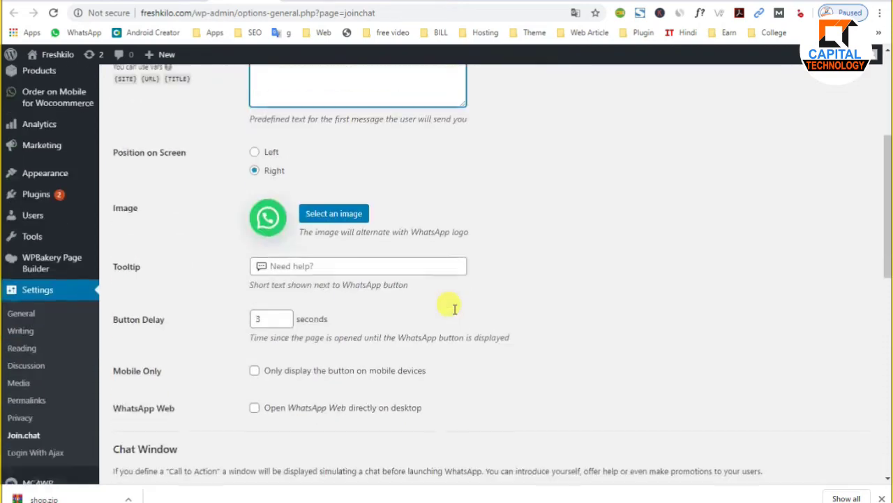
pyautogui.scroll(-4, 454, 307)
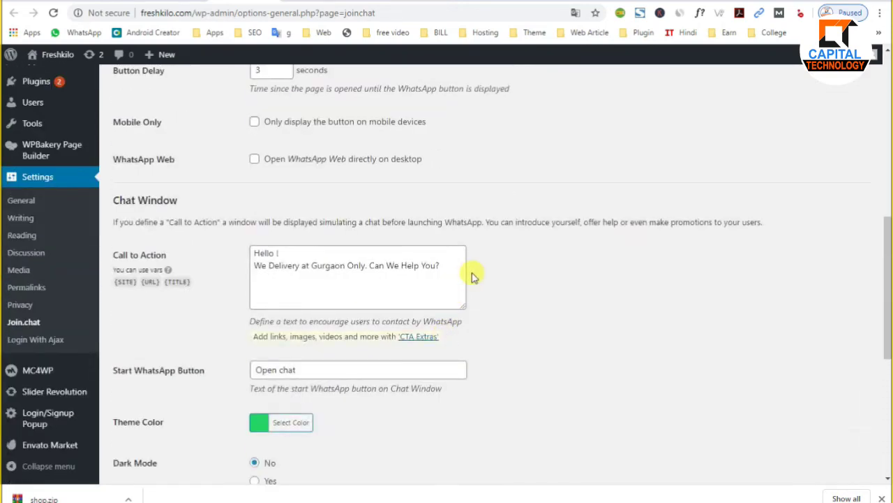
pyautogui.moveTo(450, 263); pyautogui.dragTo(253, 266)
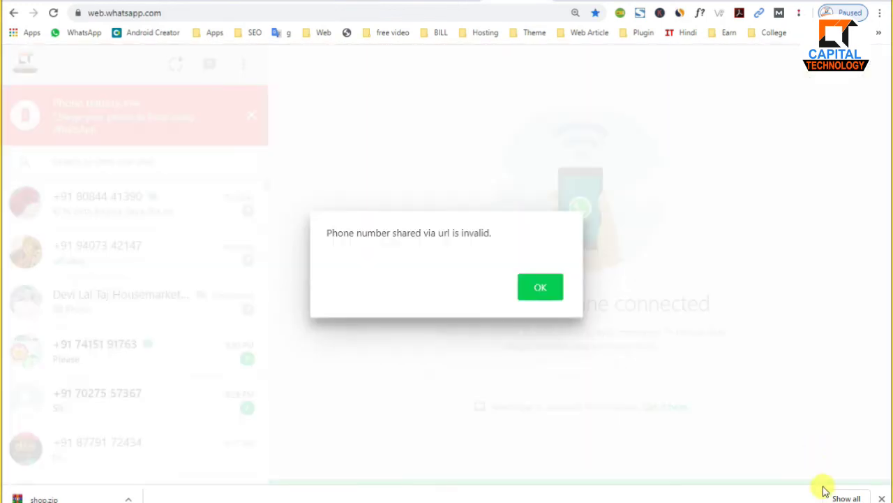
# Step: Check the storefront's Gurgaon delivery chat popup, then go to Order on Mobile for Woocommerce settings
pyautogui.click(550, 3)
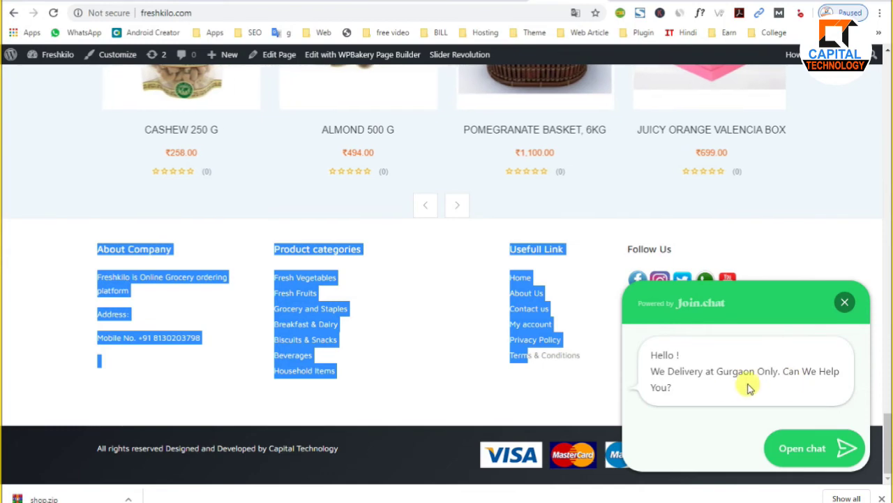
pyautogui.click(264, 6)
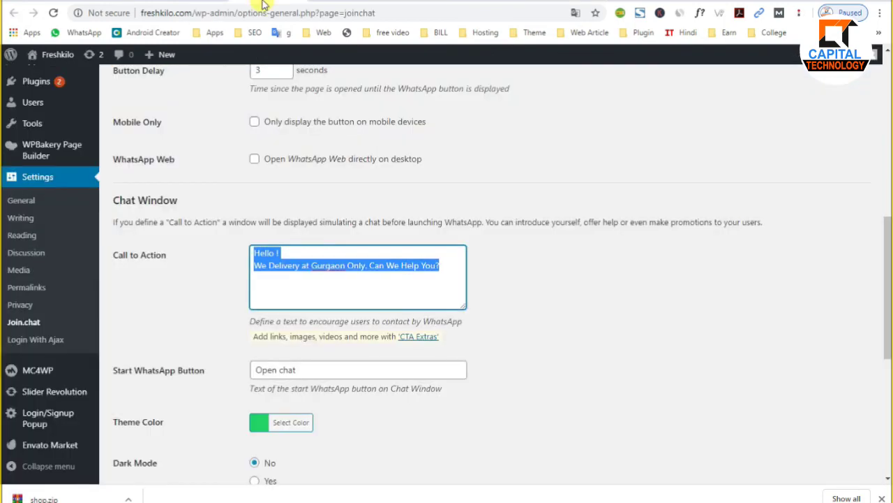
pyautogui.click(300, 258)
pyautogui.scroll(2, 253, 136)
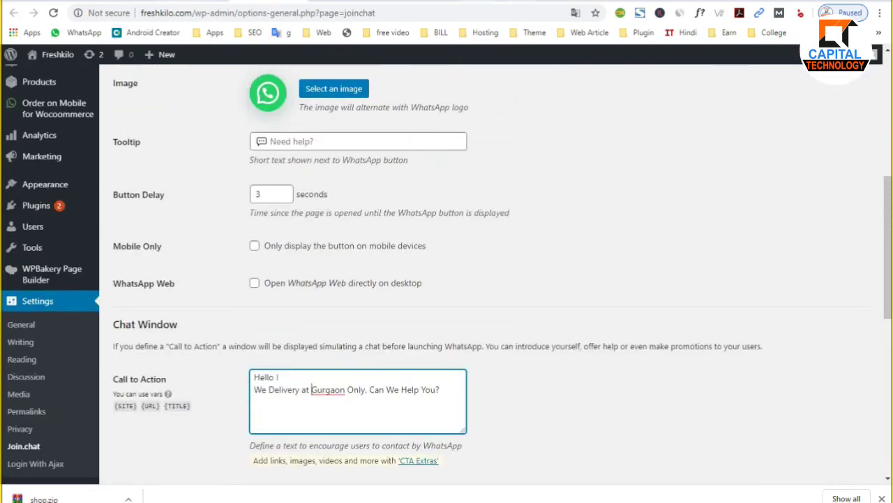
pyautogui.hotkey('ctrl', 'Tab')
pyautogui.scroll(6, 447, 280)
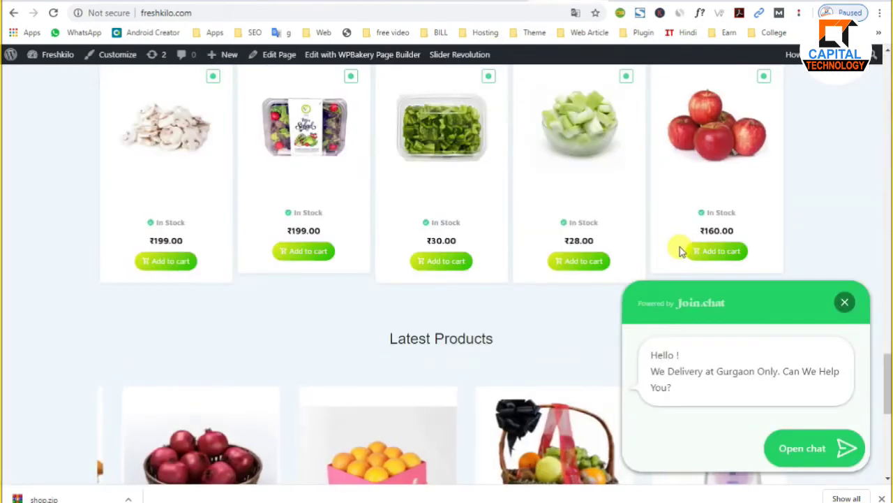
pyautogui.scroll(-6, 679, 246)
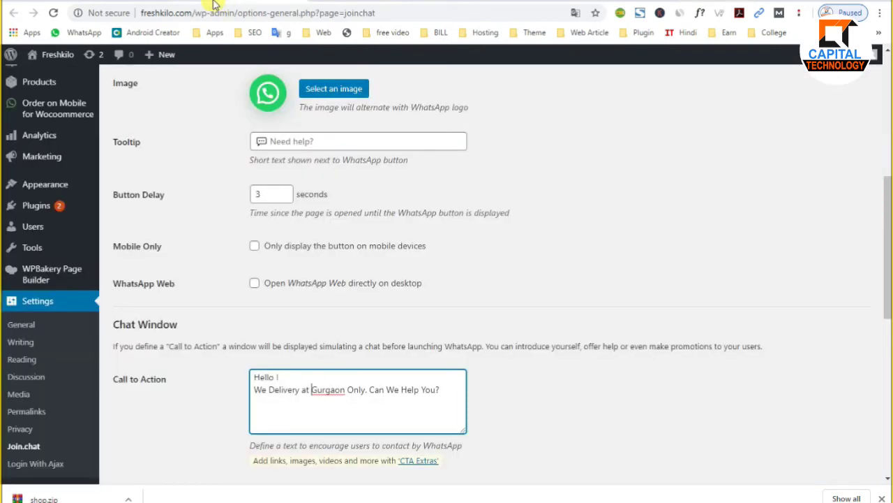
pyautogui.scroll(2, 76, 295)
pyautogui.click(35, 233)
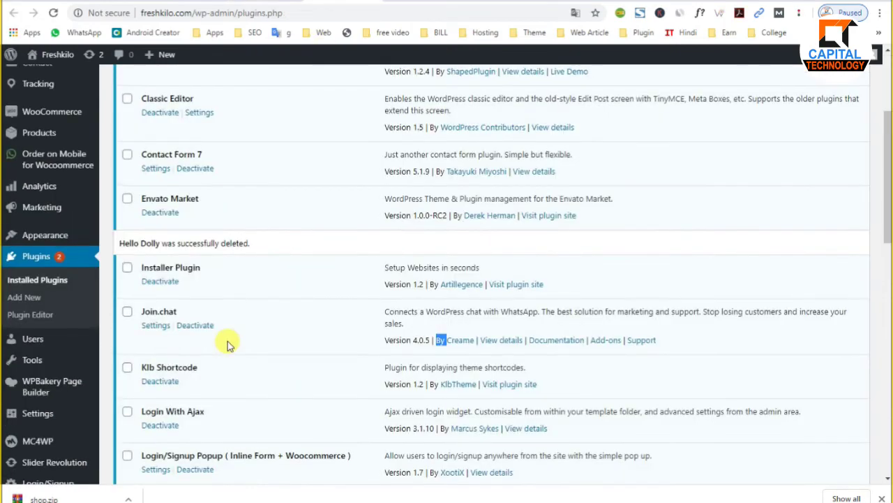
# Step: Locate Order on Mobile for Woocommerce by EVCODE in the Installed Plugins list
pyautogui.scroll(3, 228, 341)
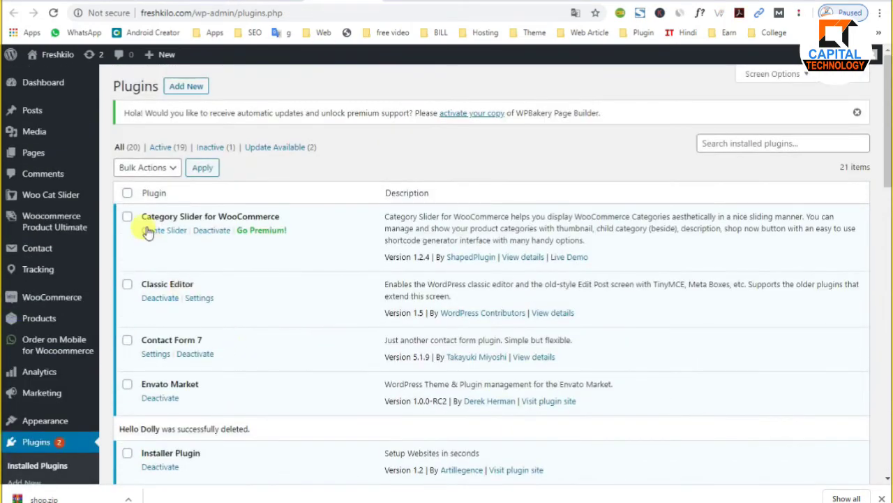
pyautogui.scroll(-3, 189, 345)
pyautogui.scroll(-7, 196, 365)
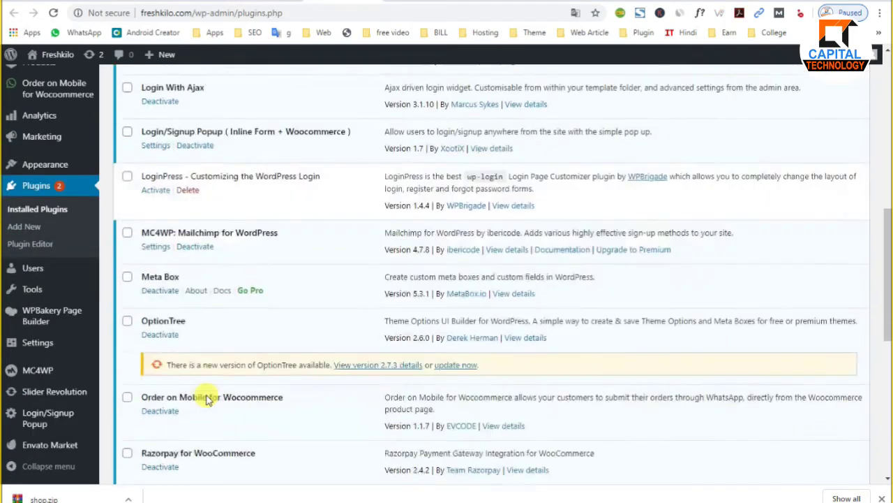
pyautogui.tripleClick(204, 285)
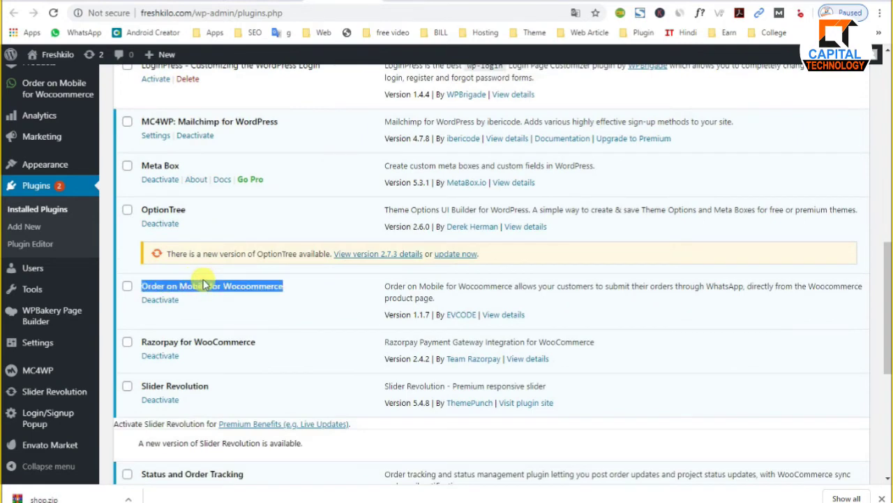
pyautogui.moveTo(436, 314); pyautogui.dragTo(478, 316)
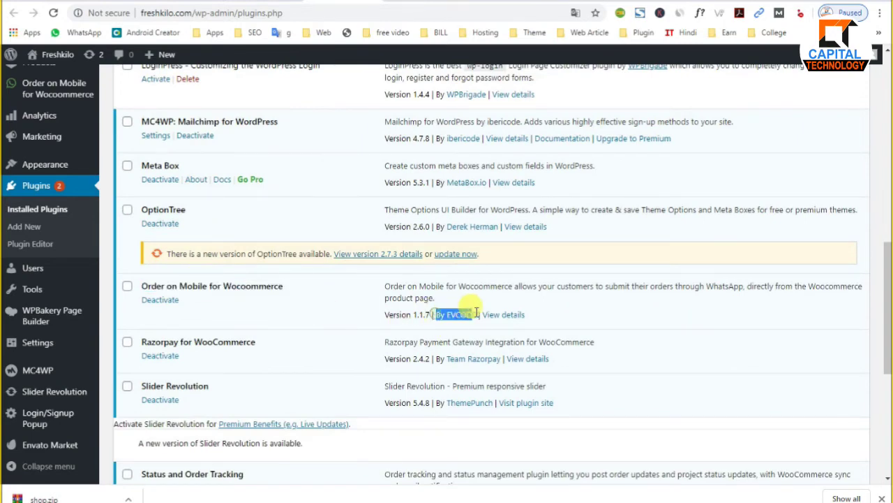
pyautogui.doubleClick(194, 285)
pyautogui.click(194, 286)
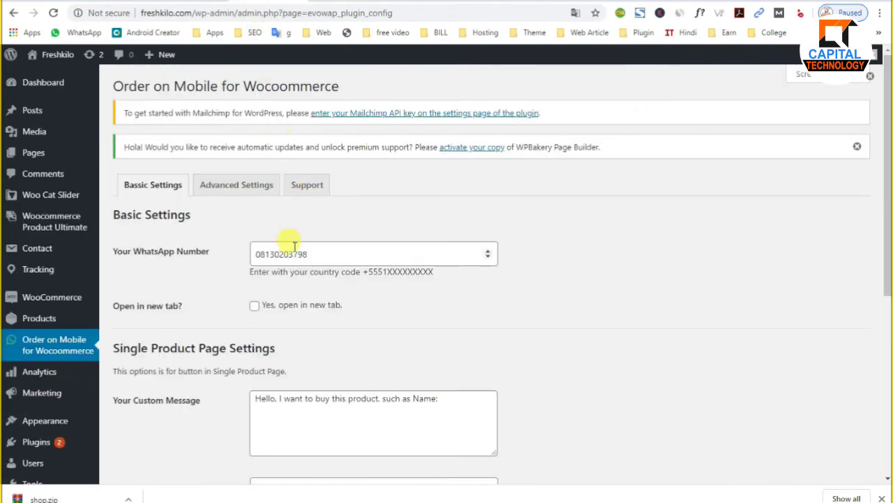
# Step: Change the product page Button Text from 'Order on WhatsApp' to 'Buy on WhatsApp' and save
pyautogui.click(294, 248)
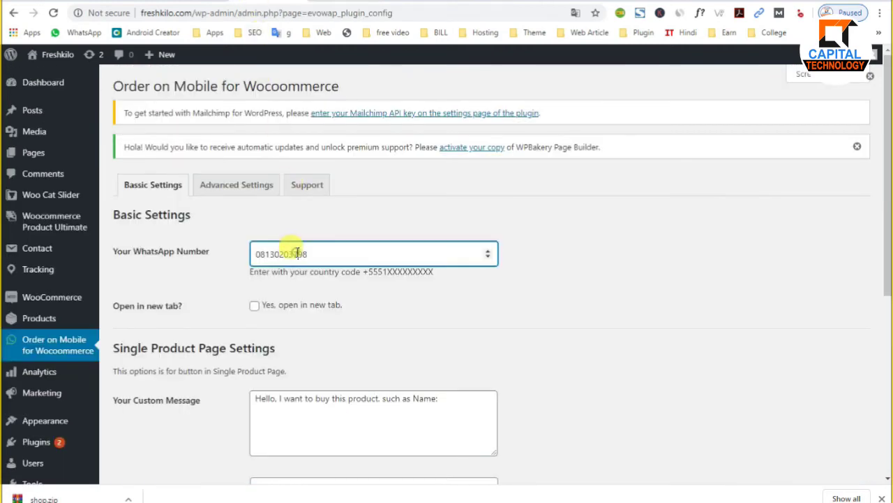
pyautogui.click(293, 396)
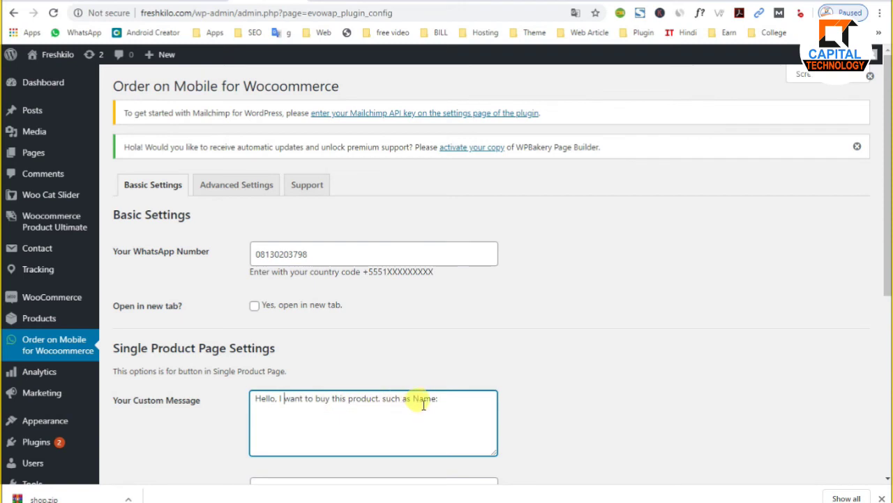
pyautogui.moveTo(443, 398); pyautogui.dragTo(249, 397)
pyautogui.scroll(-3, 392, 283)
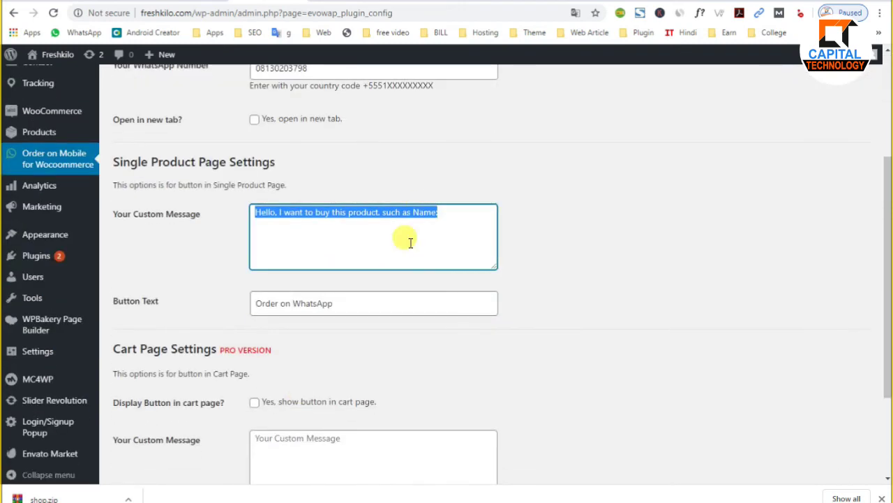
pyautogui.click(458, 211)
pyautogui.doubleClick(267, 303)
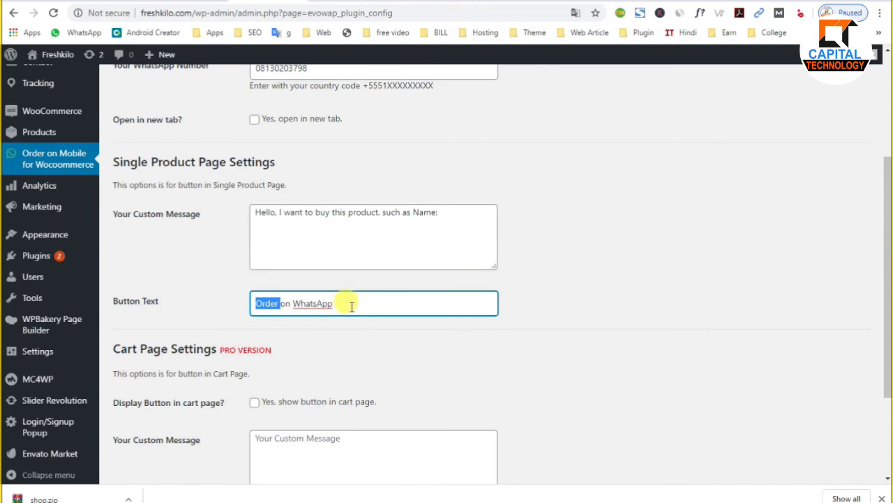
pyautogui.write('Buy')
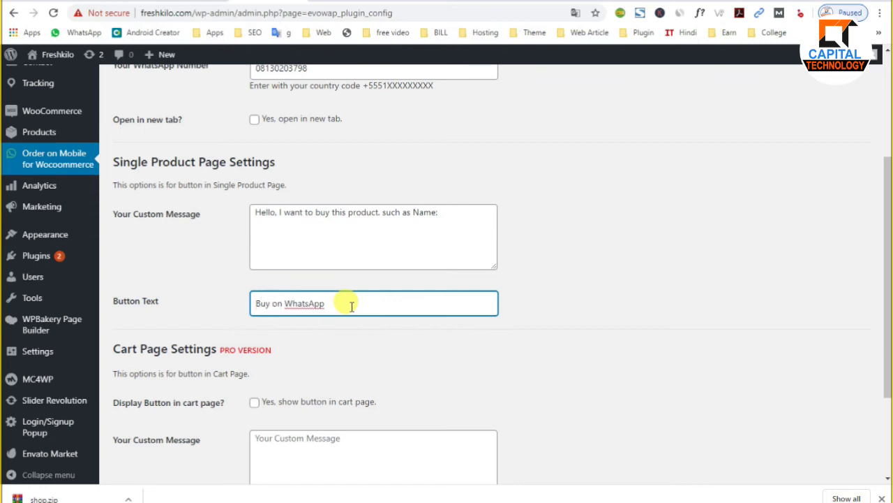
pyautogui.scroll(-2, 351, 305)
pyautogui.click(143, 434)
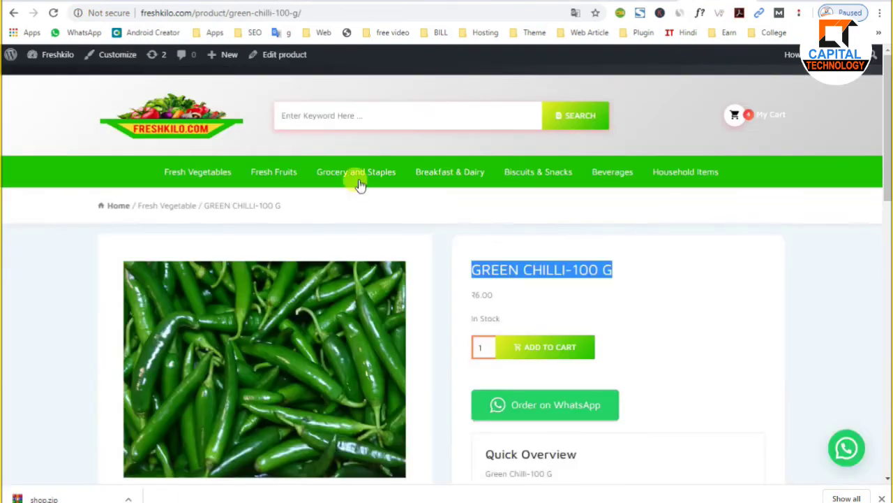
# Step: Reload the product page to confirm, then restore Button Text to 'Order on WhatsApp' and save
pyautogui.click(53, 13)
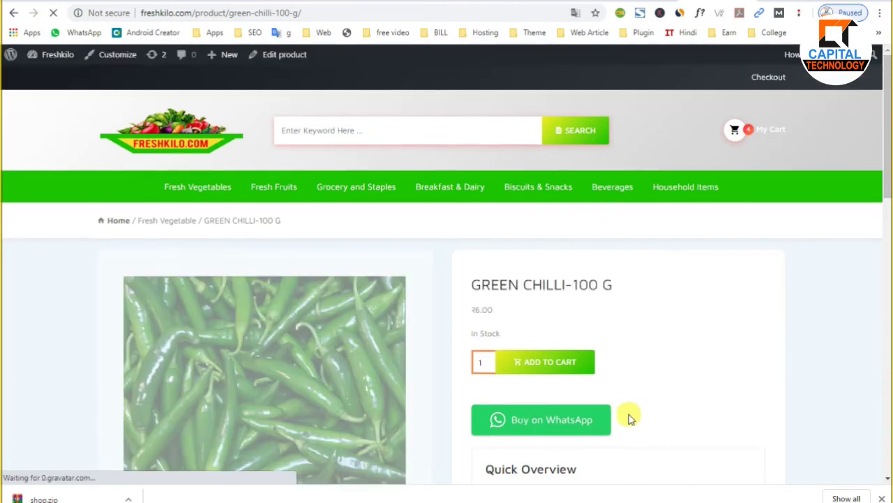
pyautogui.hotkey('ctrl', 'Tab')
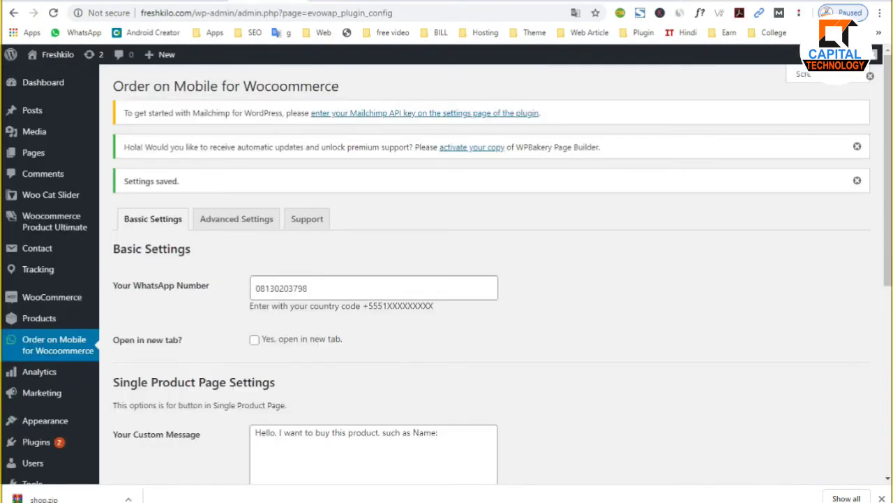
pyautogui.scroll(-5, 289, 419)
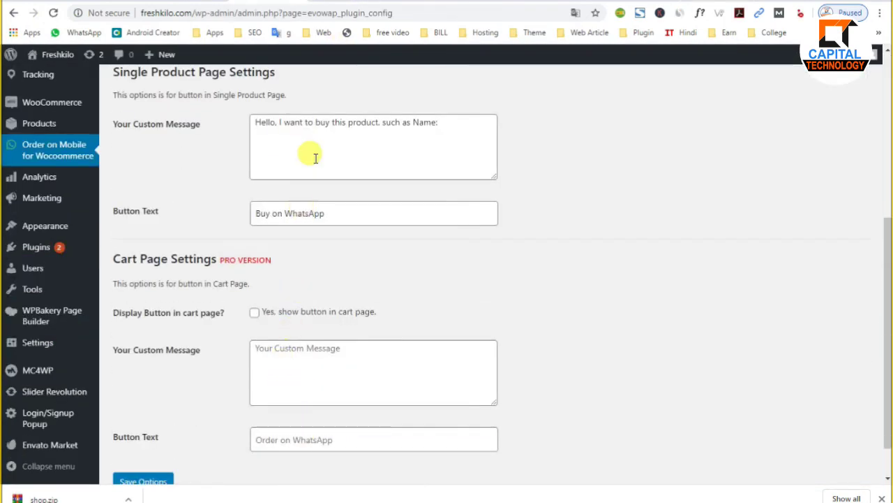
pyautogui.moveTo(269, 215); pyautogui.dragTo(221, 217)
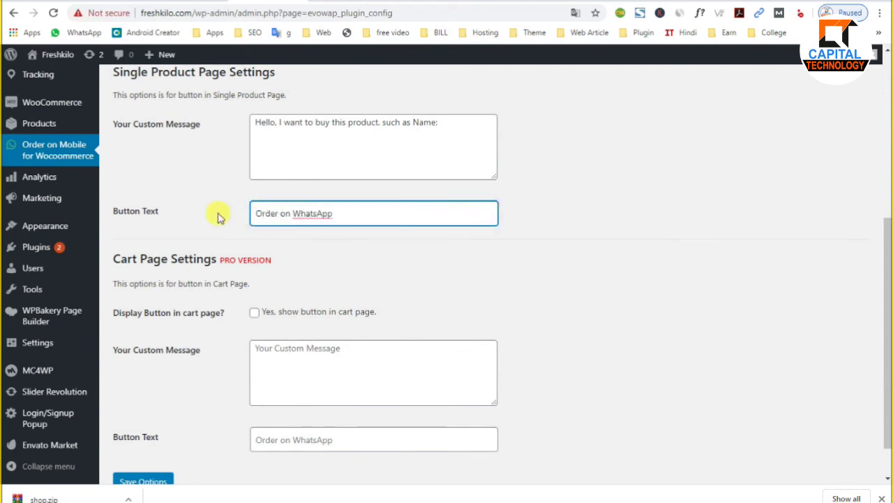
pyautogui.click(143, 481)
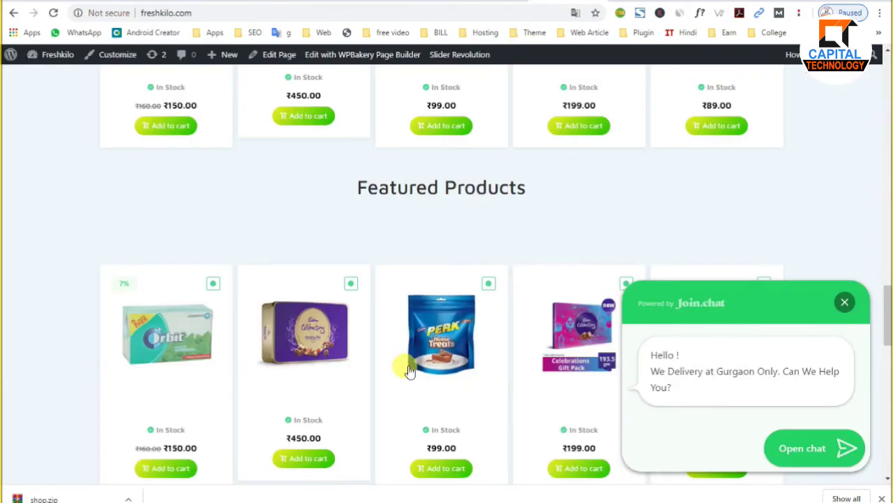
# Step: Close the storefront chat popup and browse the Fresh Fruits category page
pyautogui.scroll(4, 409, 370)
pyautogui.click(846, 304)
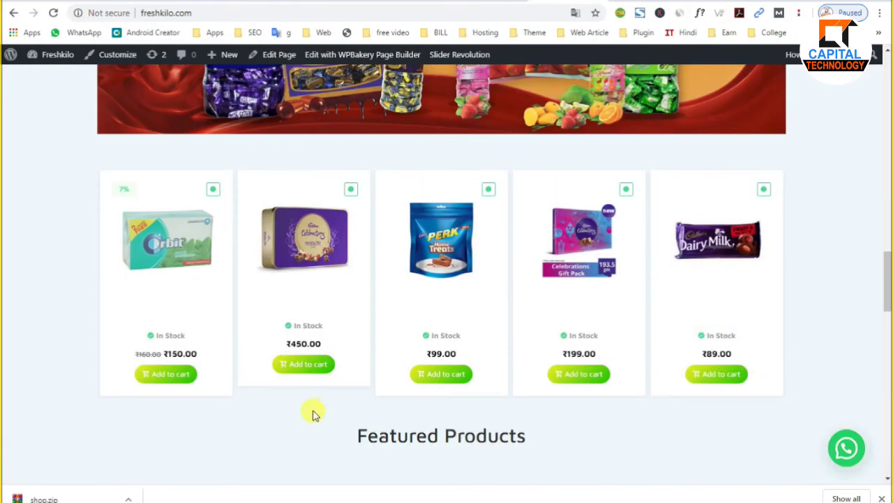
pyautogui.scroll(-10, 313, 412)
pyautogui.scroll(10, 313, 414)
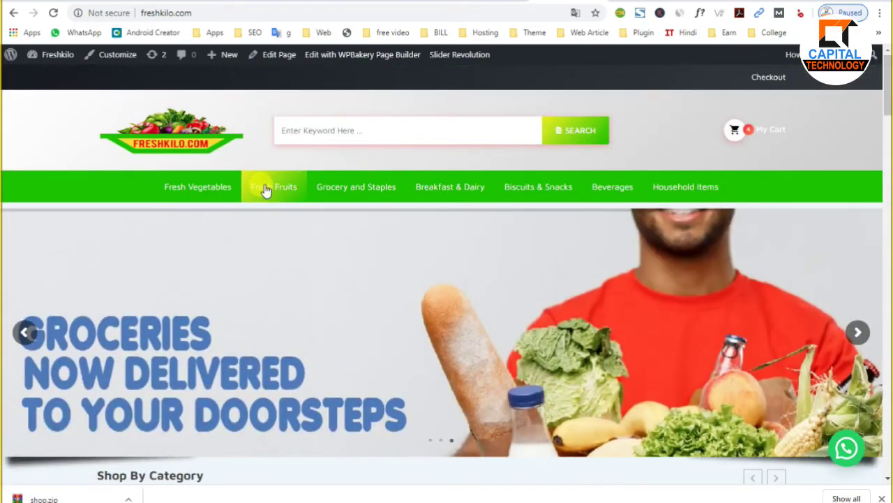
pyautogui.click(265, 189)
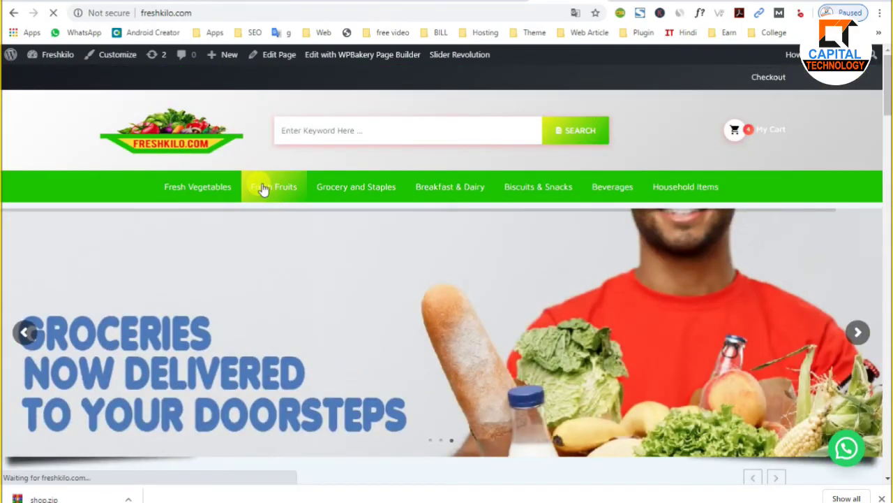
pyautogui.scroll(-4, 638, 323)
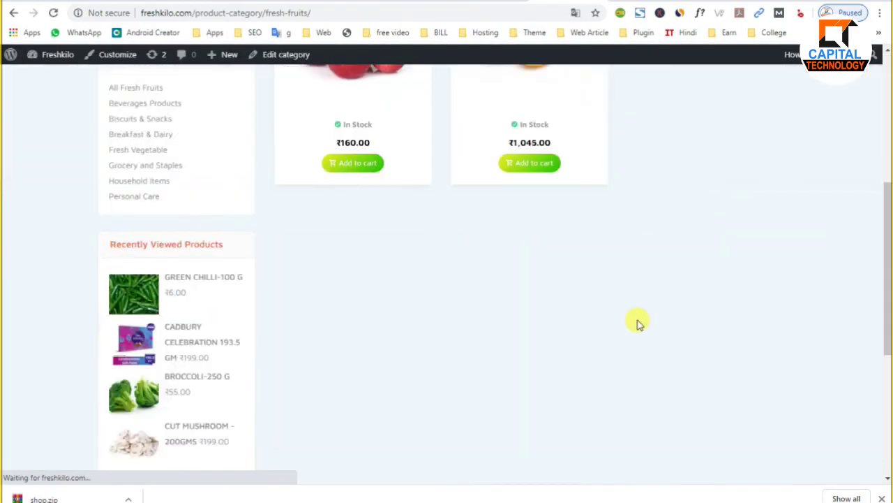
pyautogui.scroll(3, 385, 359)
pyautogui.scroll(2, 279, 391)
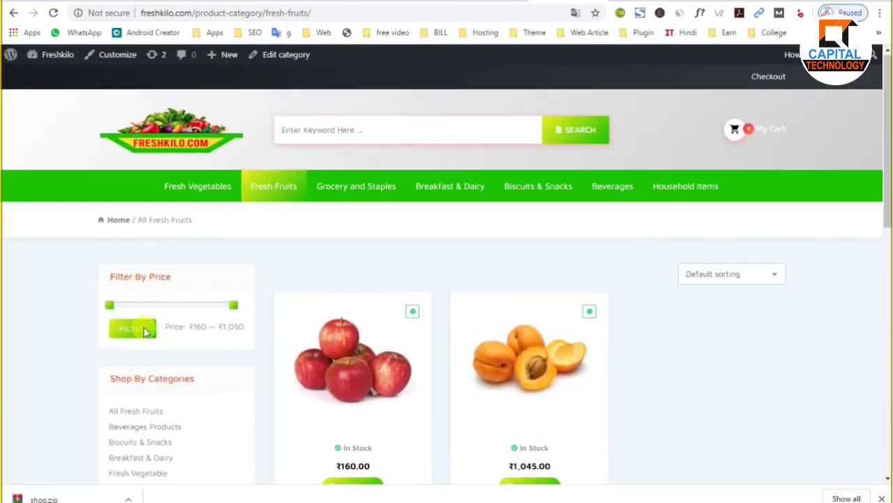
pyautogui.scroll(-3, 140, 279)
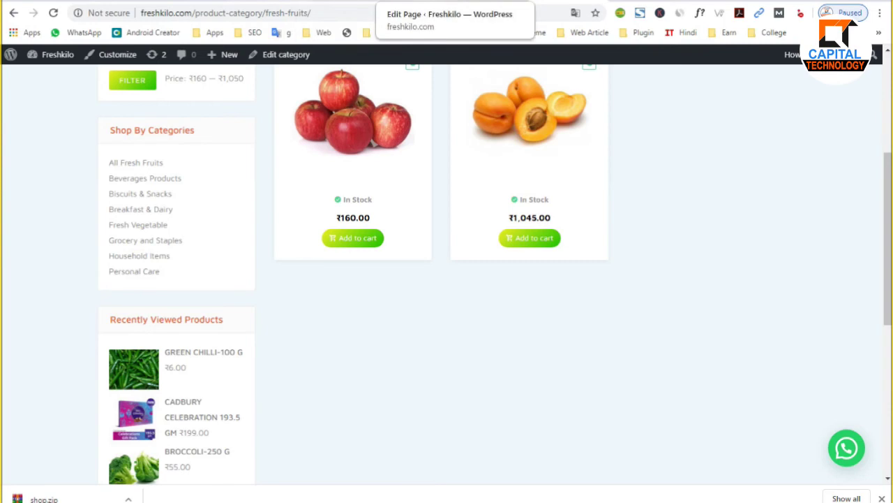
pyautogui.click(614, 2)
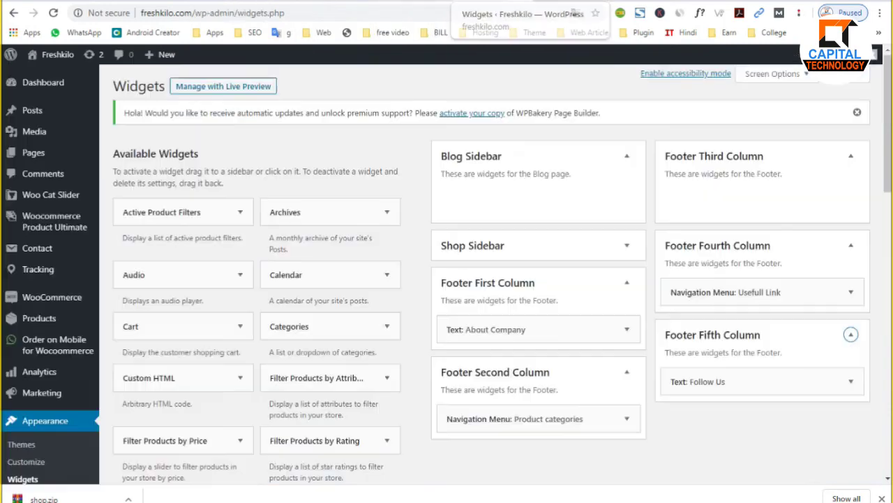
# Step: Expand the Shop Sidebar and add the Filter Products by Rating widget to it
pyautogui.click(501, 255)
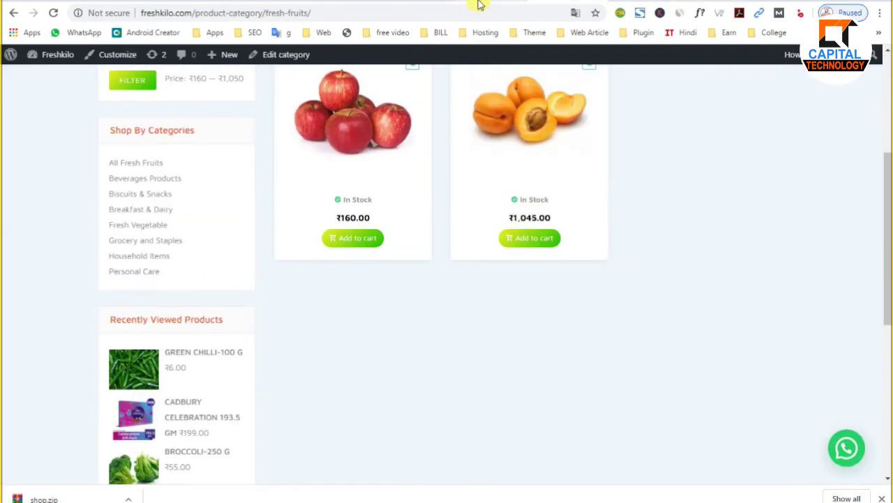
pyautogui.scroll(-3, 163, 279)
pyautogui.scroll(6, 172, 349)
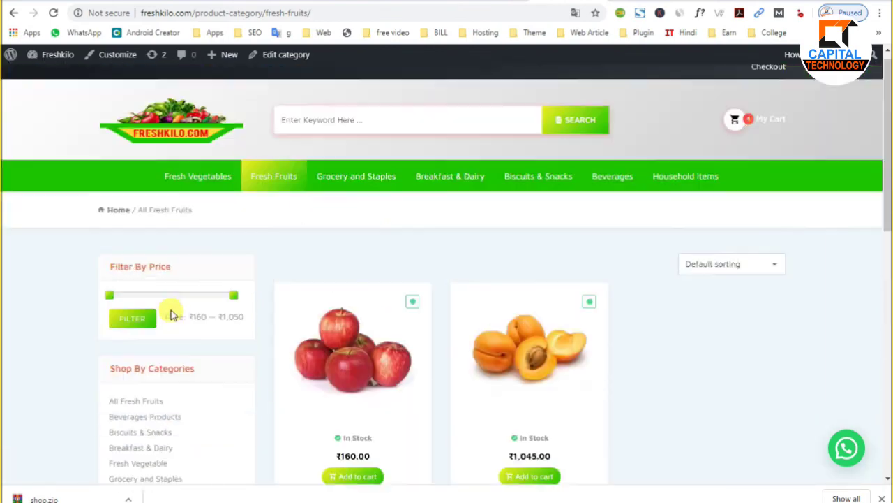
pyautogui.scroll(-3, 173, 314)
pyautogui.scroll(1, 215, 140)
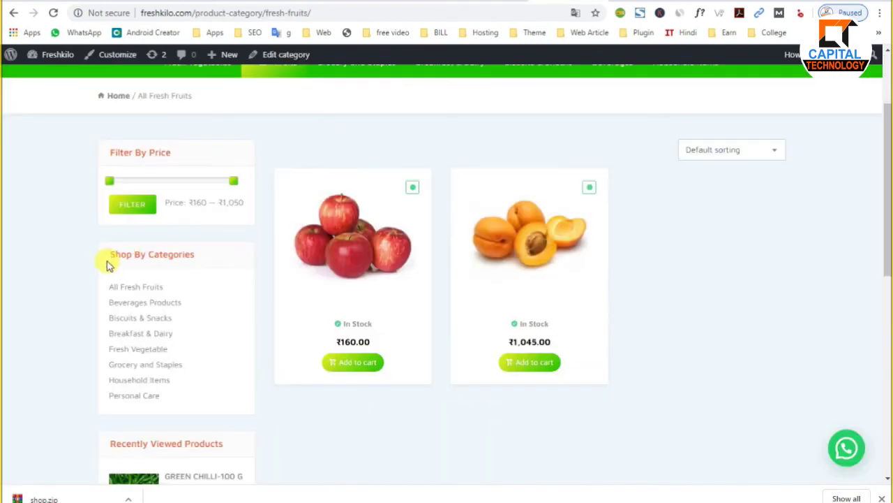
pyautogui.moveTo(108, 264); pyautogui.dragTo(212, 261)
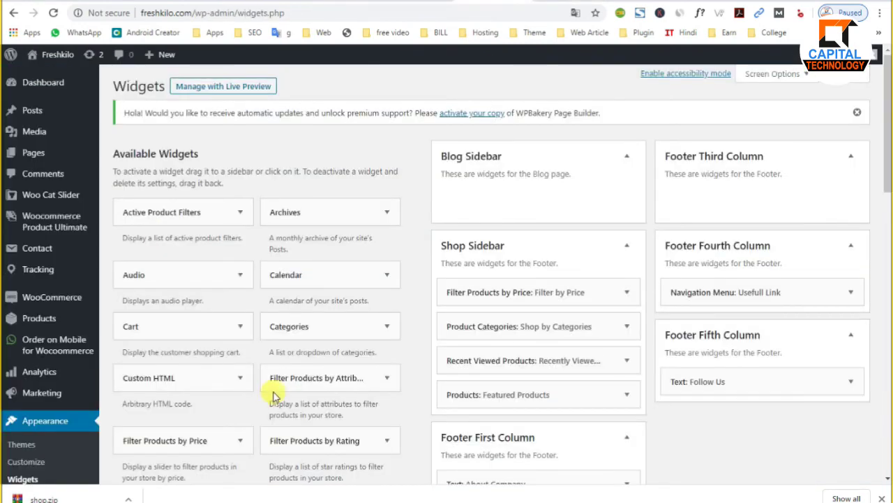
pyautogui.scroll(-1, 266, 355)
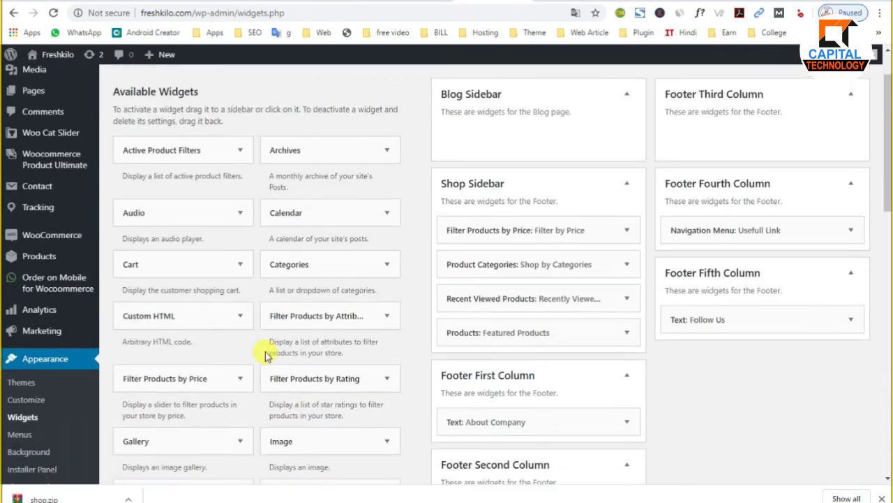
pyautogui.click(384, 317)
pyautogui.click(386, 316)
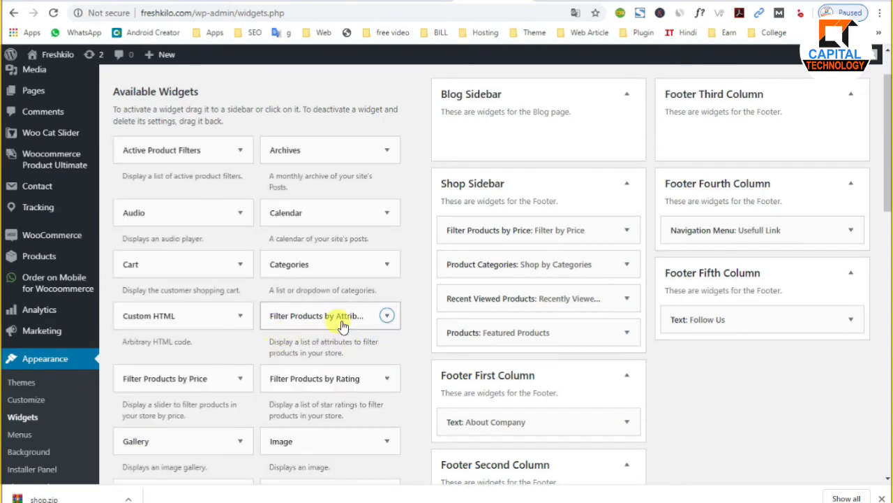
pyautogui.moveTo(297, 386); pyautogui.dragTo(485, 356)
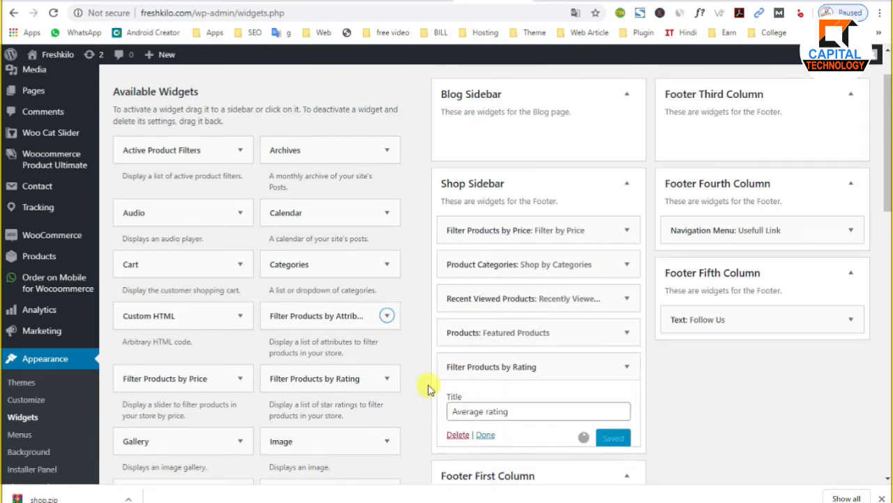
pyautogui.click(499, 437)
# Step: Add the Order Tracking Form widget to the Shop Sidebar
pyautogui.scroll(-1, 509, 393)
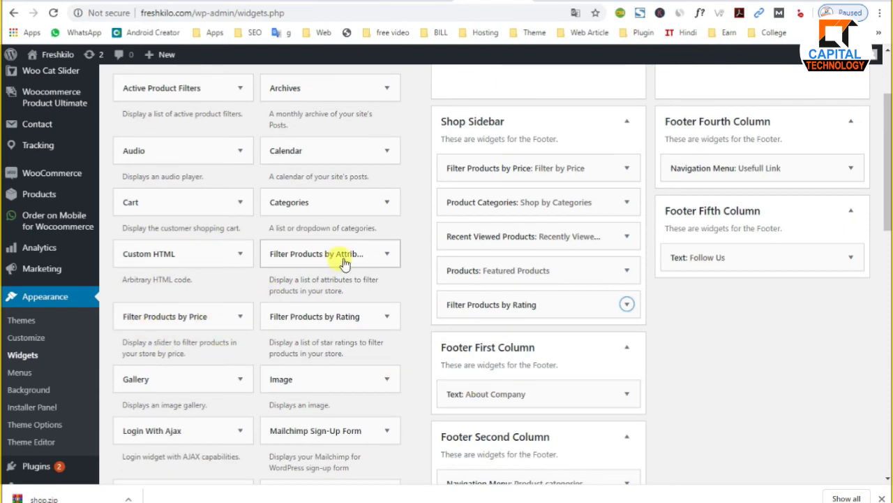
pyautogui.scroll(-3, 345, 262)
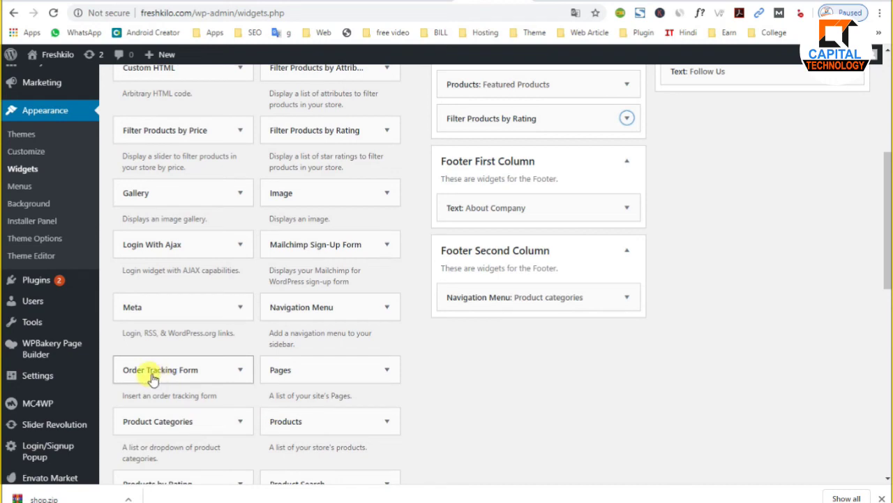
pyautogui.moveTo(152, 373); pyautogui.dragTo(492, 159)
# Step: Add the Woo Category Slider widget and move it out of Footer First Column into the sidebar
pyautogui.scroll(-2, 166, 429)
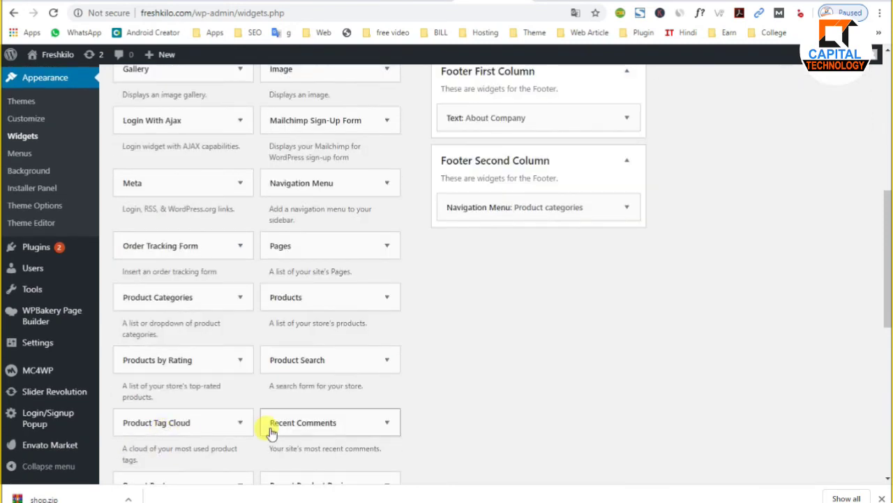
pyautogui.scroll(-3, 269, 425)
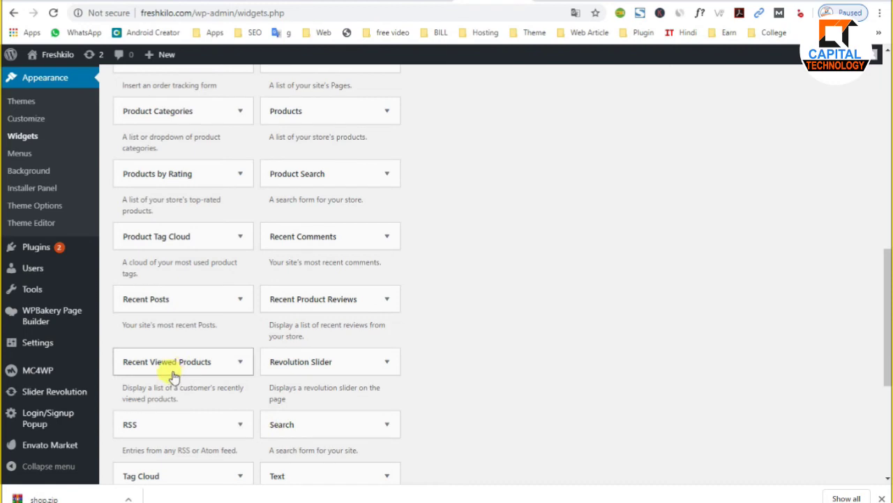
pyautogui.scroll(-3, 328, 380)
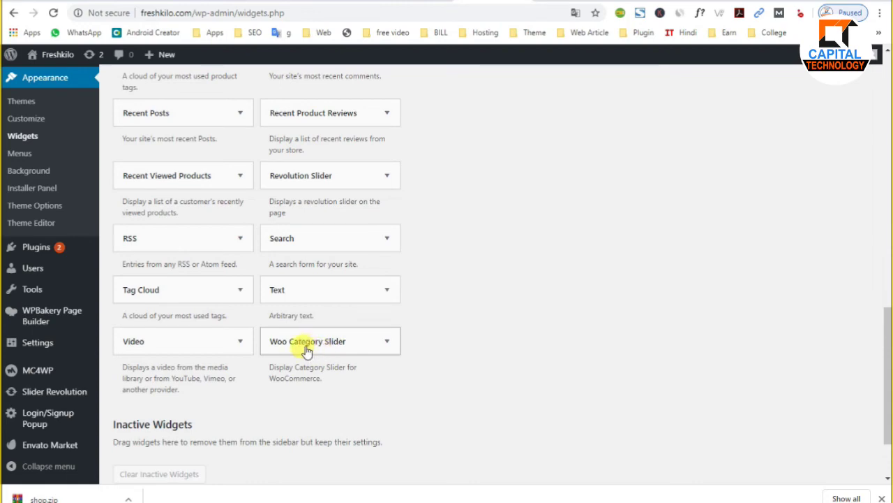
pyautogui.moveTo(305, 349); pyautogui.dragTo(484, 135)
pyautogui.scroll(3, 479, 295)
pyautogui.scroll(4, 483, 298)
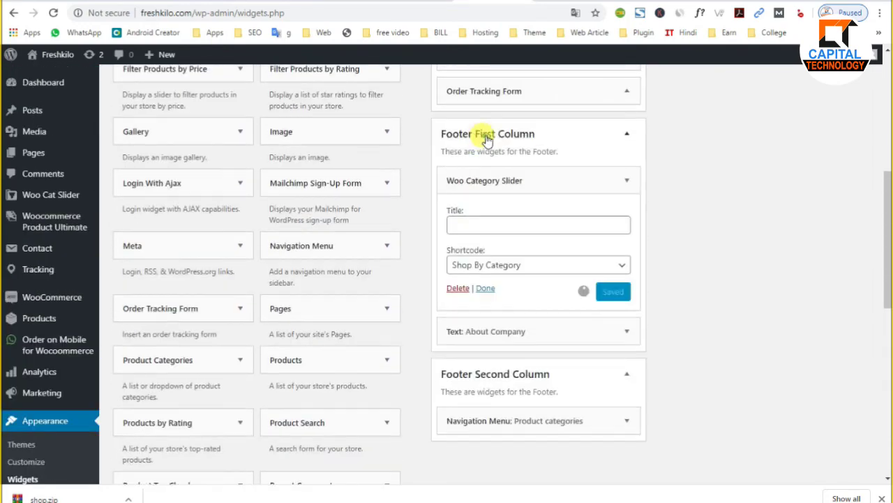
pyautogui.scroll(3, 504, 151)
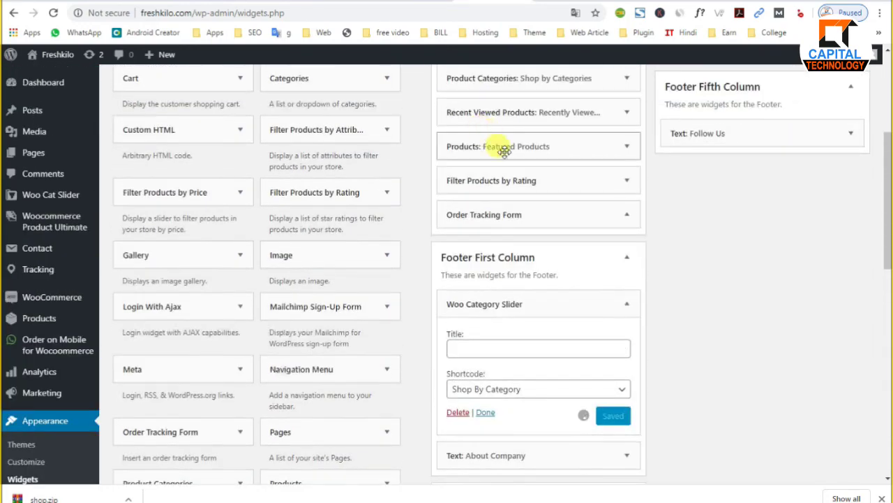
pyautogui.click(625, 304)
pyautogui.moveTo(484, 304); pyautogui.dragTo(489, 241)
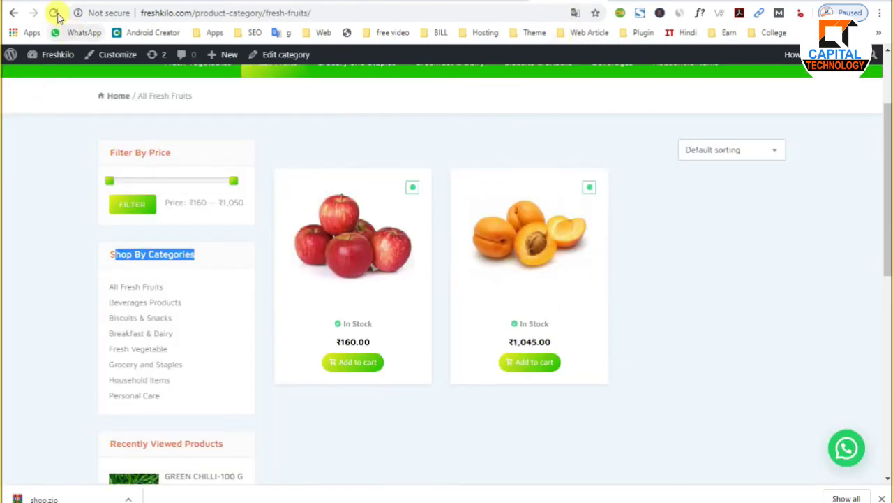
# Step: Reload the Fresh Fruits page and step through the Shop By Category carousel
pyautogui.click(56, 13)
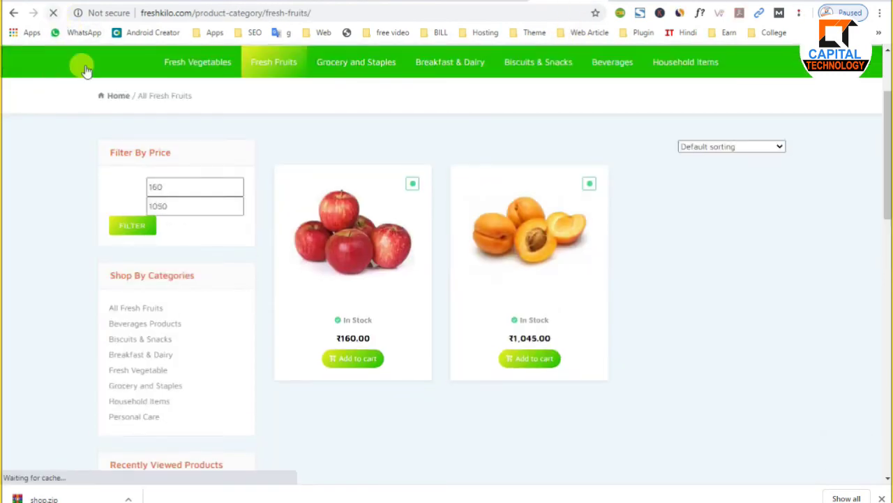
pyautogui.scroll(-9, 275, 299)
pyautogui.scroll(1, 234, 314)
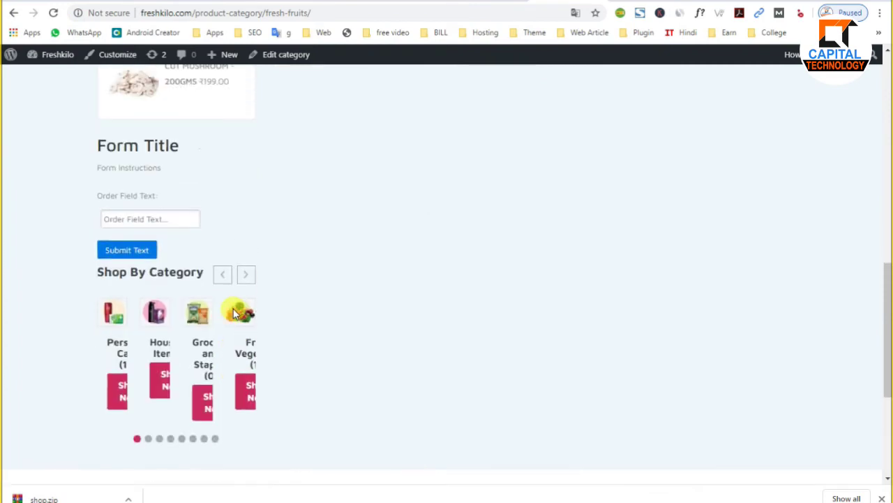
pyautogui.click(248, 277)
pyautogui.click(248, 276)
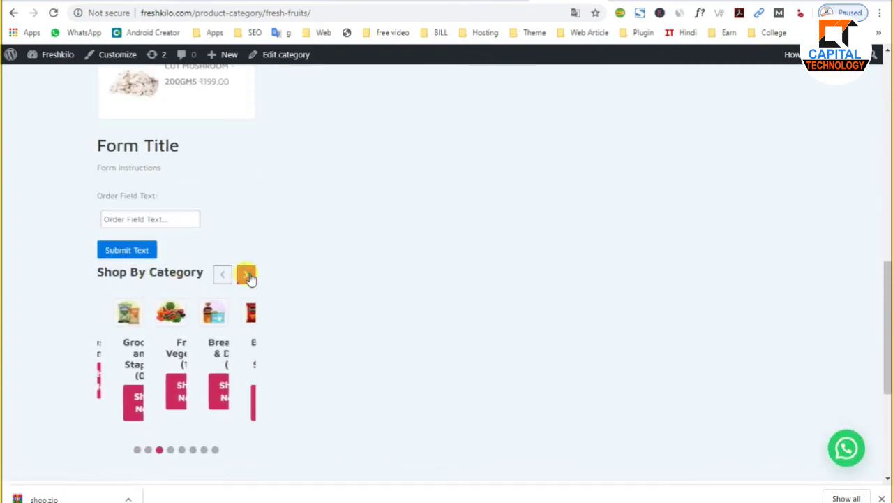
pyautogui.click(226, 279)
# Step: Enter an order number in the order tracking form and submit it
pyautogui.click(114, 218)
pyautogui.click(286, 201)
pyautogui.click(119, 220)
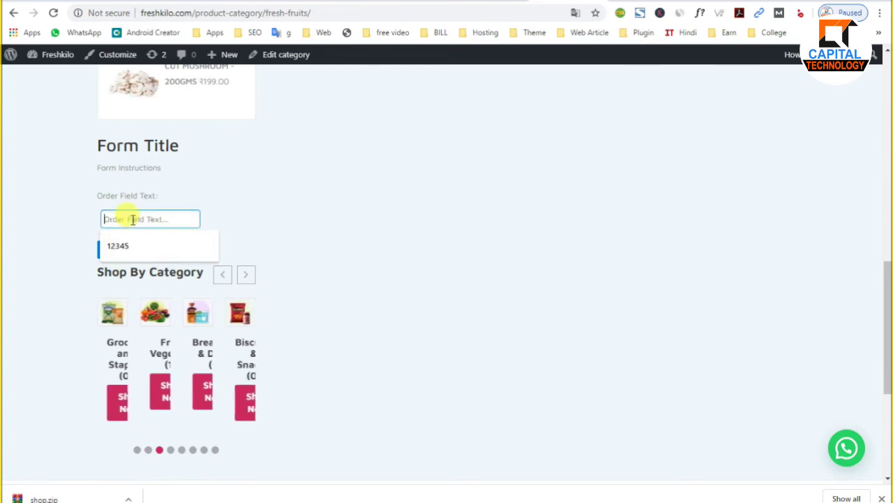
pyautogui.write('178')
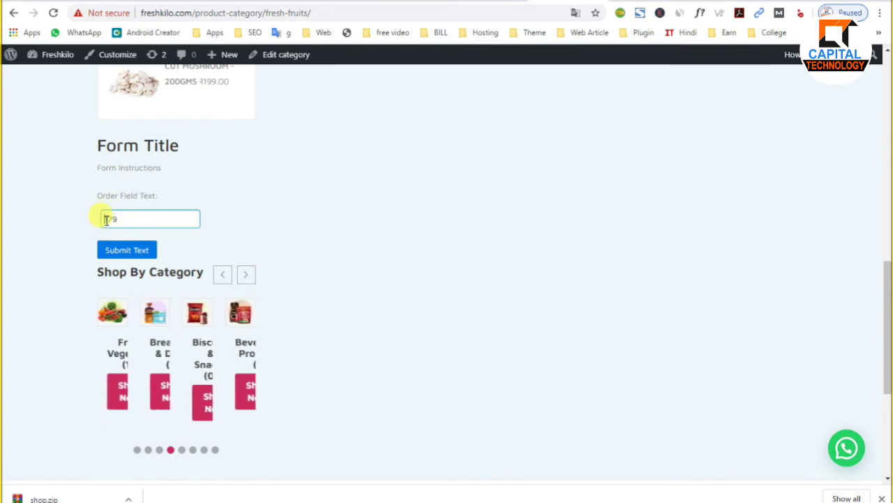
pyautogui.write('#')
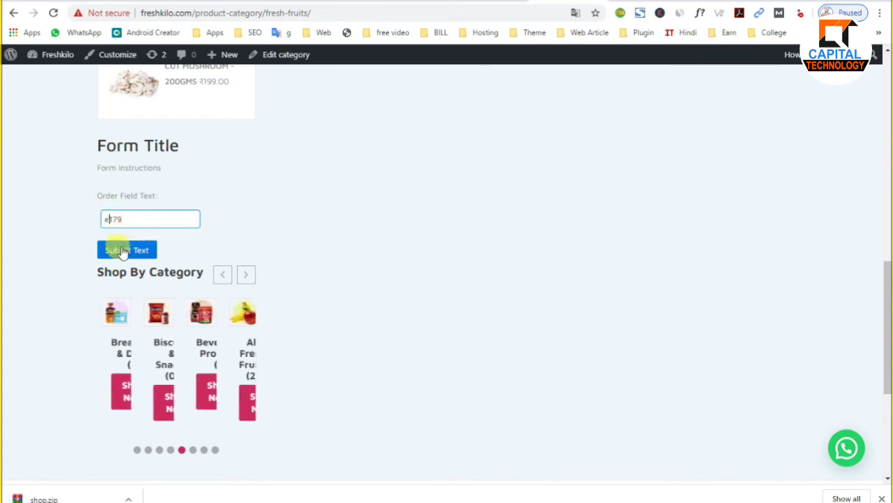
pyautogui.click(120, 251)
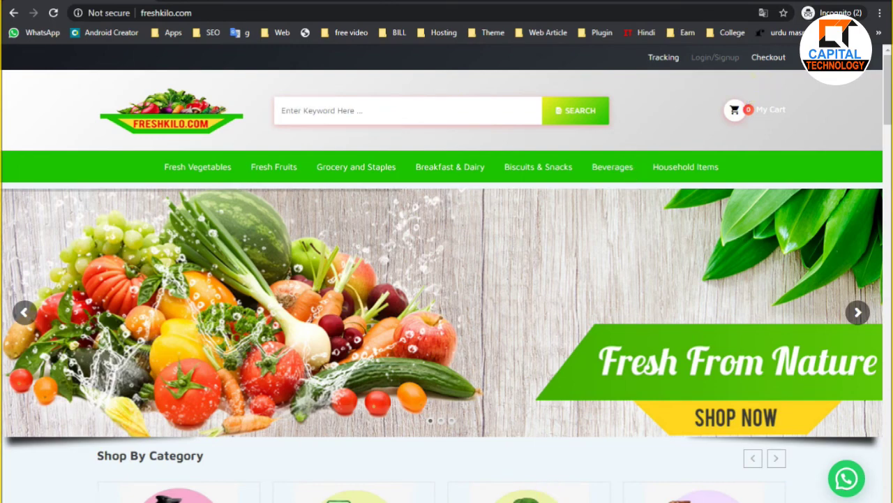
# Step: Open Theme Options and browse to the Header Settings for the top bar
pyautogui.click(509, 485)
pyautogui.scroll(-3, 28, 370)
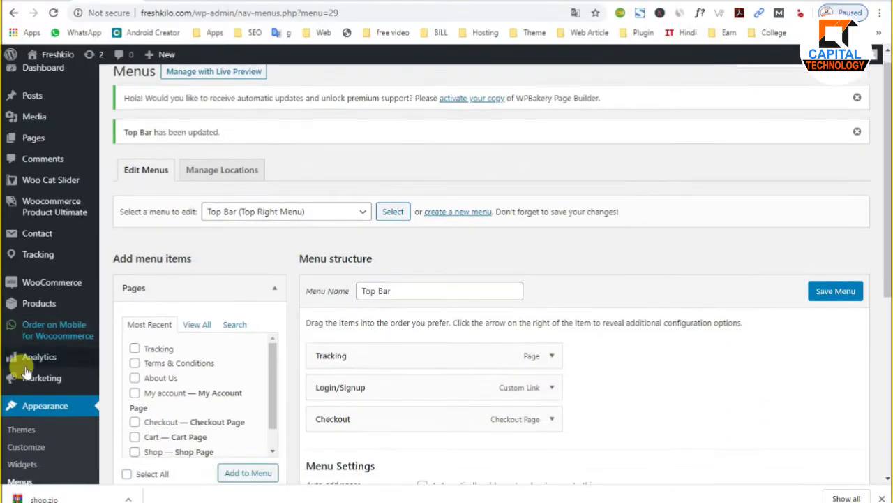
pyautogui.scroll(-3, 62, 402)
pyautogui.scroll(2, 74, 409)
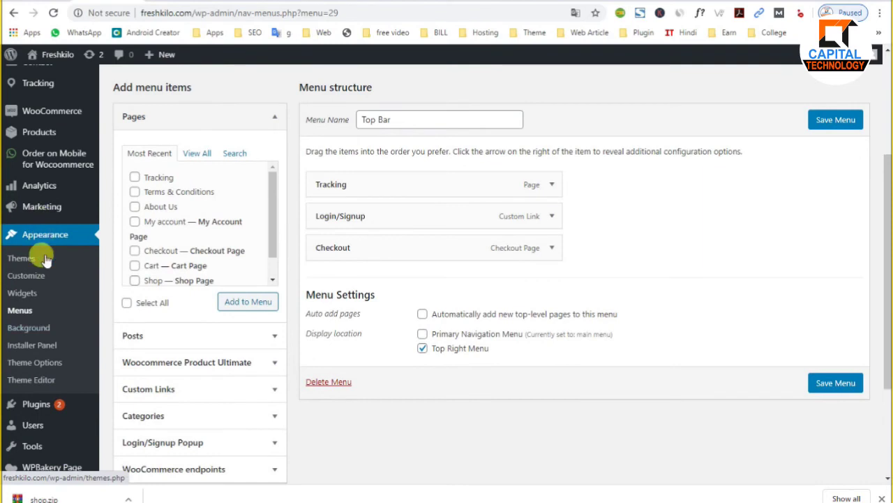
pyautogui.click(40, 368)
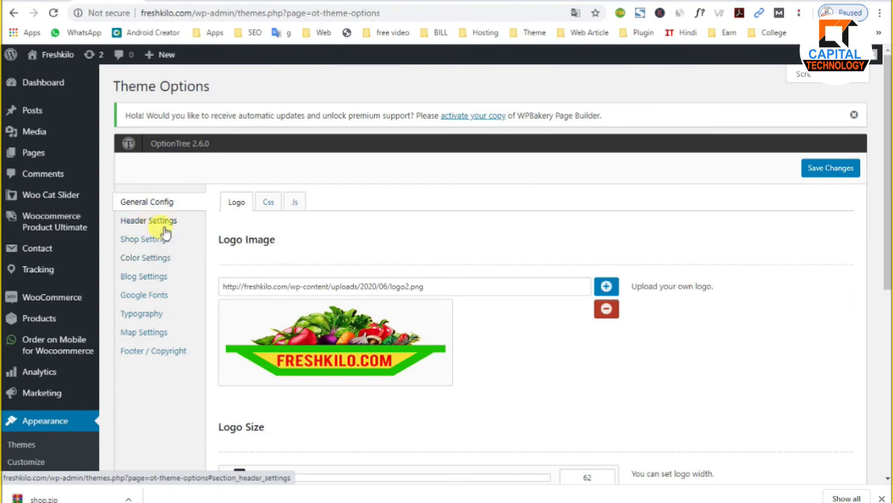
pyautogui.click(164, 262)
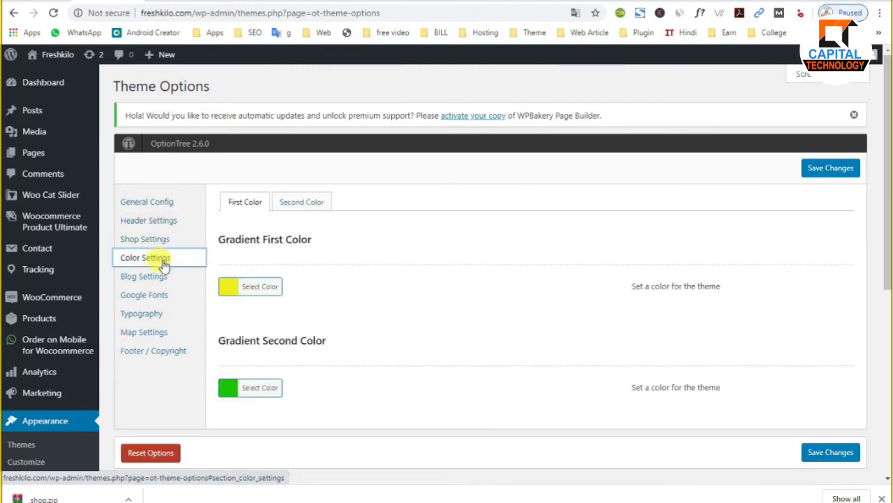
pyautogui.click(159, 293)
pyautogui.click(158, 279)
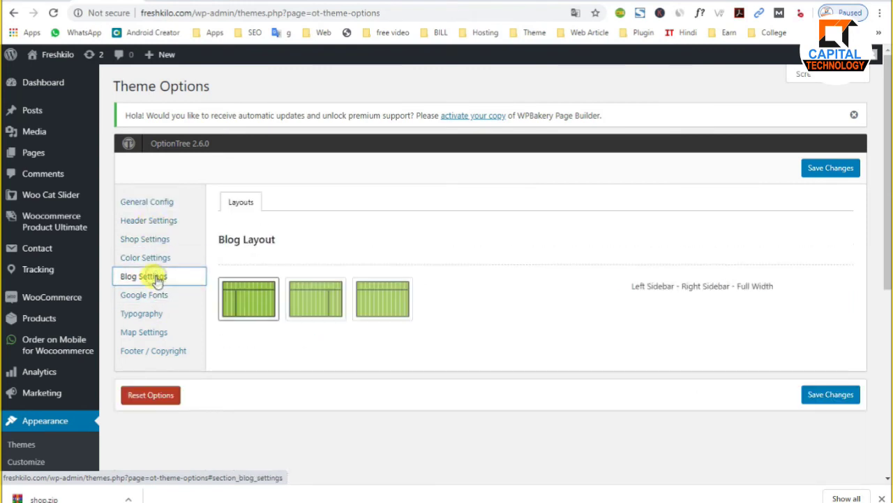
pyautogui.click(150, 220)
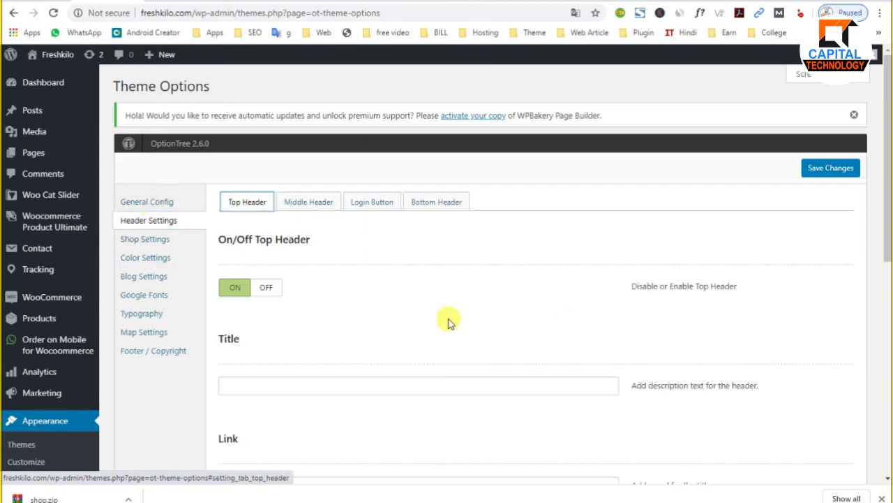
pyautogui.scroll(-3, 434, 343)
pyautogui.scroll(3, 435, 343)
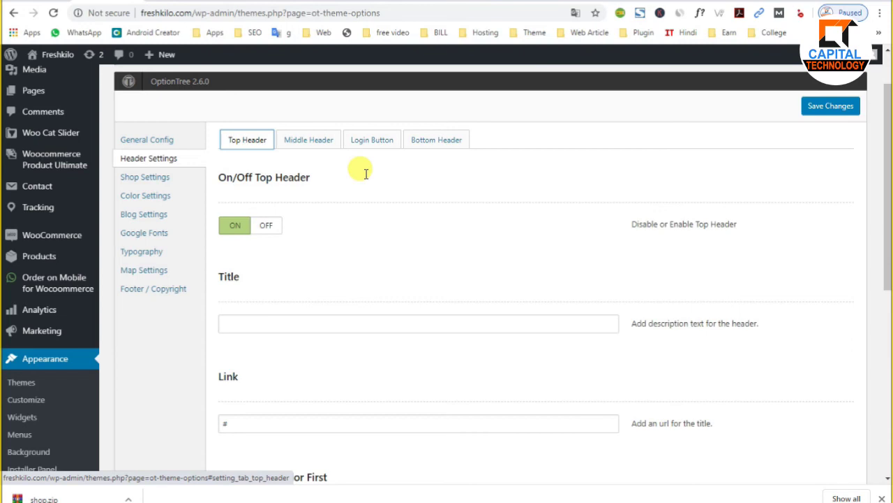
pyautogui.scroll(-2, 356, 251)
# Step: Autofill the top header Title and delete the code part, leaving '20% cashback for all users'
pyautogui.click(243, 196)
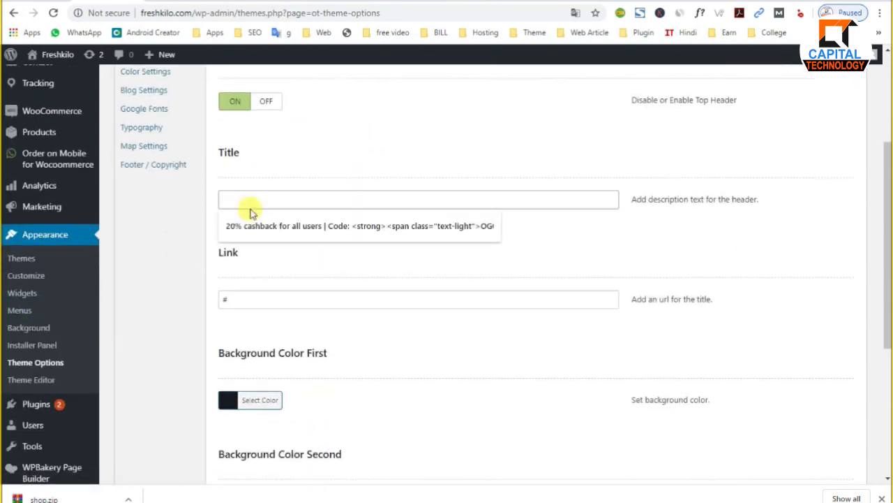
pyautogui.click(252, 225)
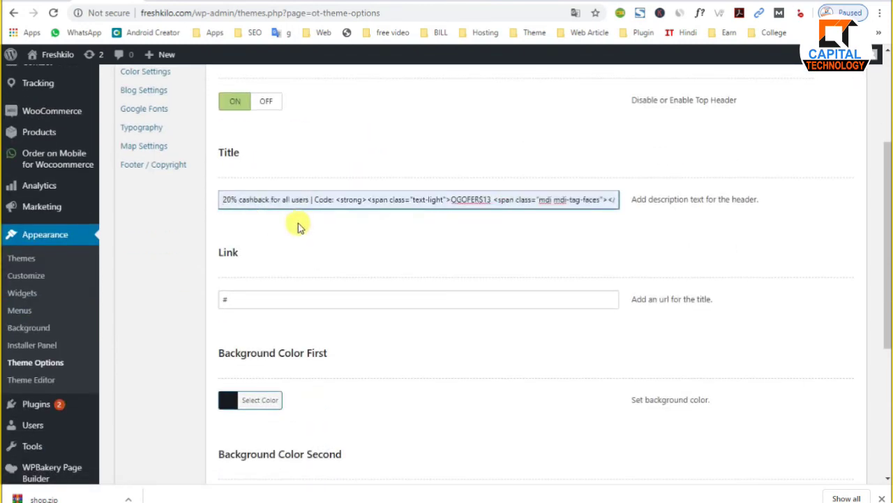
pyautogui.hotkey('ctrl', 'a')
pyautogui.click(284, 201)
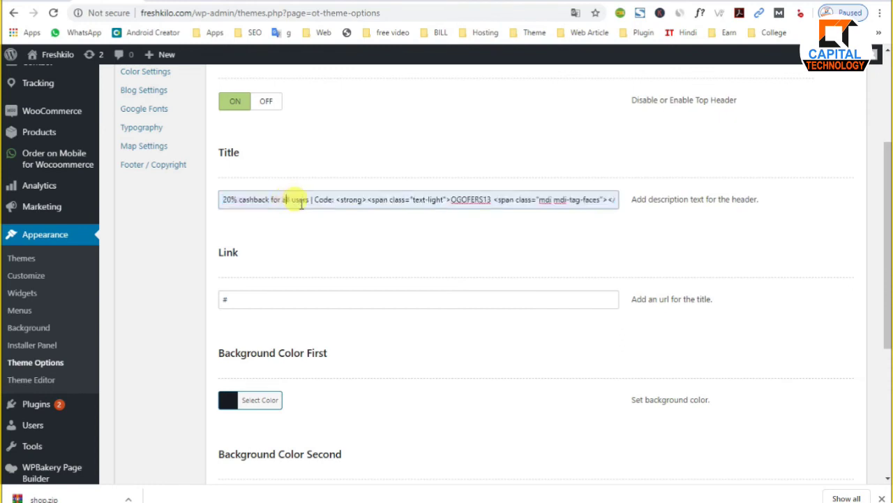
pyautogui.moveTo(311, 200); pyautogui.dragTo(674, 229)
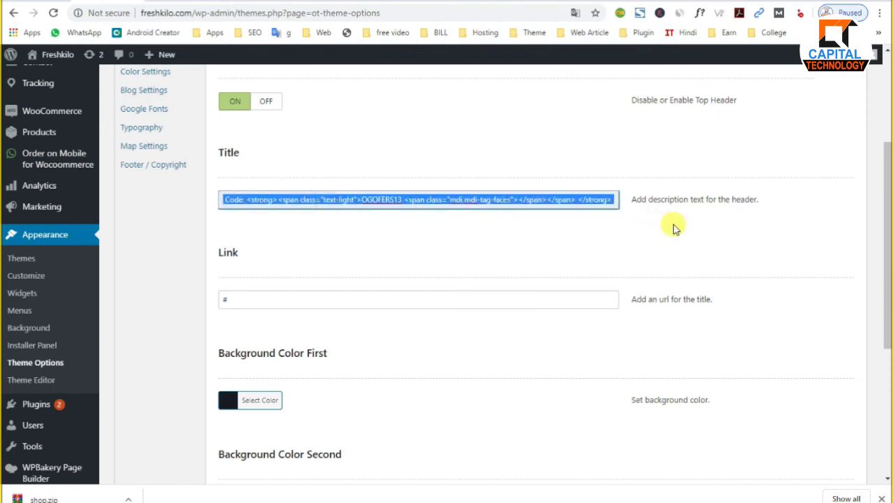
pyautogui.press('BackSpace')
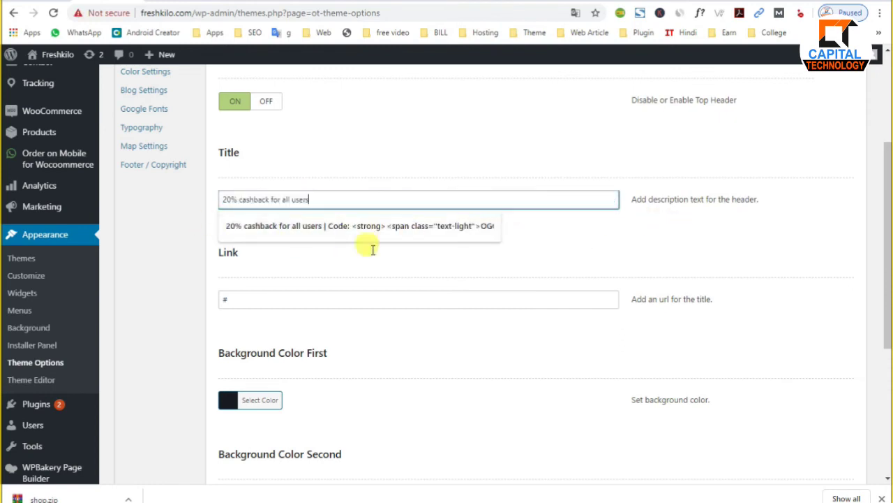
pyautogui.click(339, 260)
# Step: Review the top header Link field and the Background Color Second setting
pyautogui.doubleClick(244, 304)
pyautogui.scroll(-2, 209, 370)
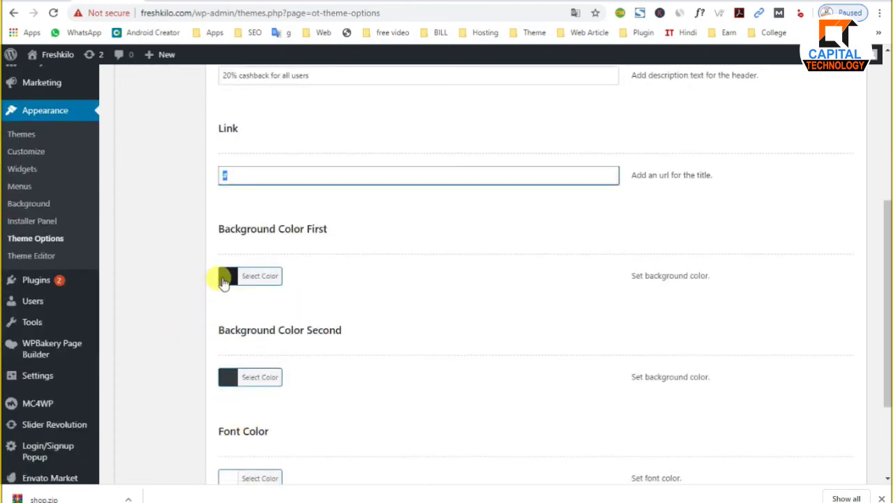
pyautogui.click(276, 228)
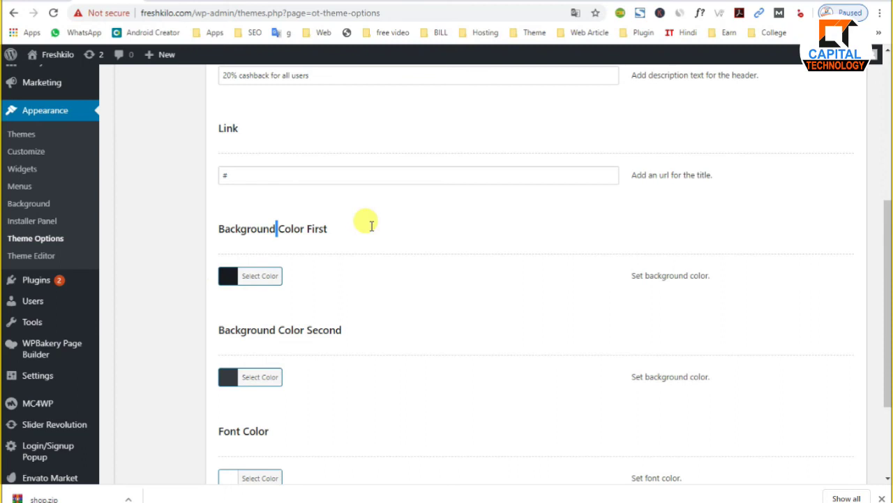
pyautogui.click(302, 329)
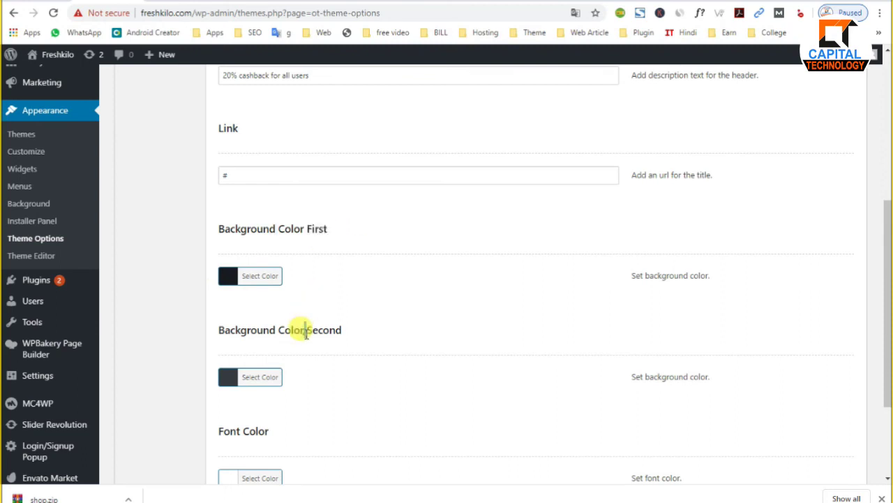
pyautogui.tripleClick(330, 332)
pyautogui.scroll(-2, 328, 335)
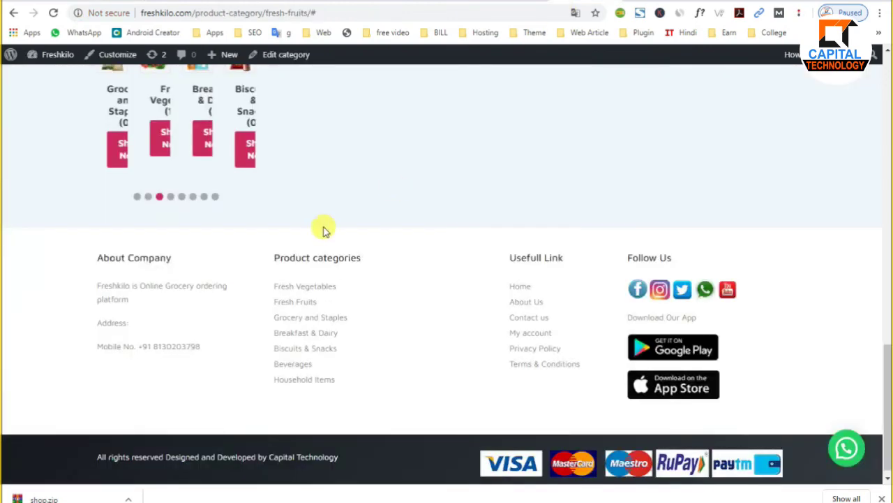
# Step: Reload the Fresh Fruits storefront with form resubmission so the top bar shows Tracking and Checkout links
pyautogui.scroll(10, 323, 231)
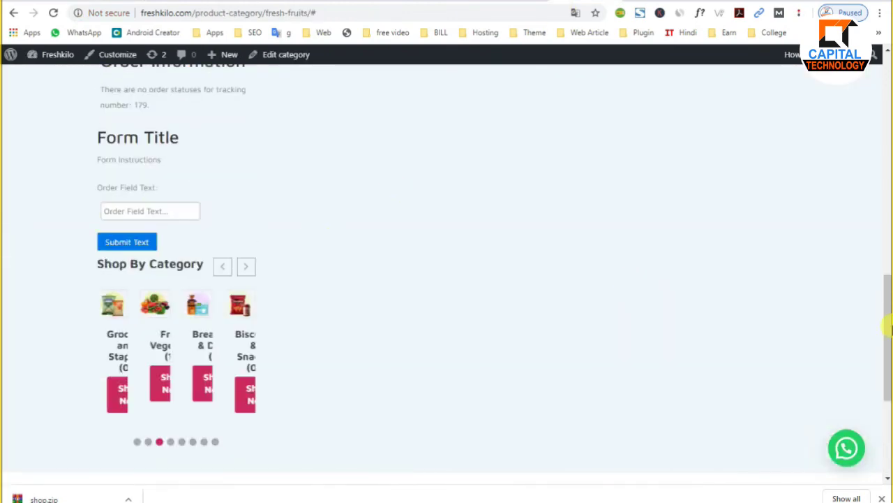
pyautogui.click(53, 12)
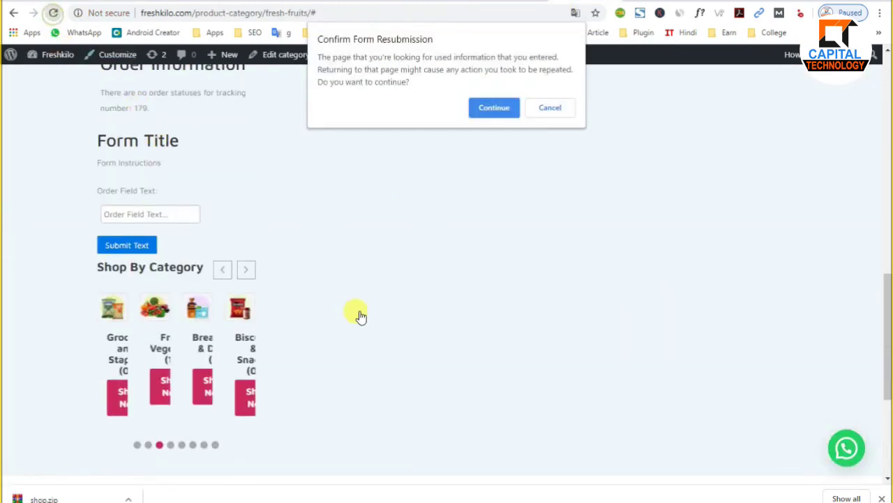
pyautogui.click(487, 103)
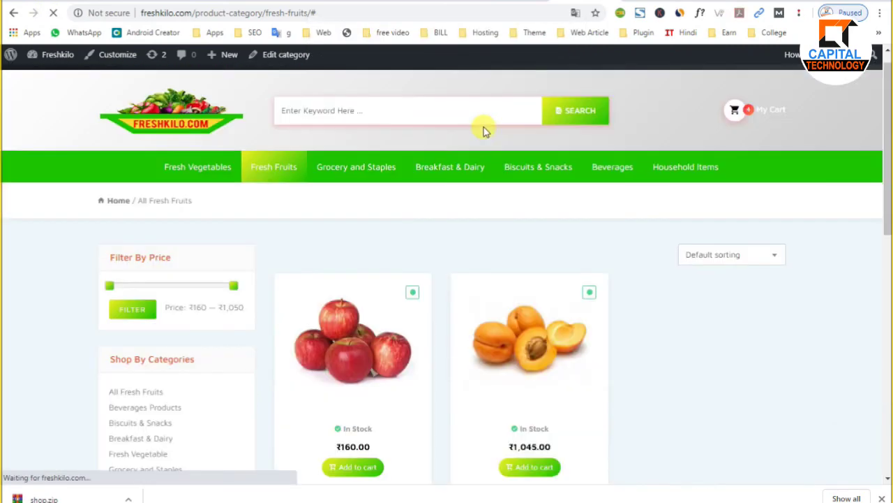
pyautogui.scroll(10, 277, 298)
pyautogui.scroll(3, 277, 298)
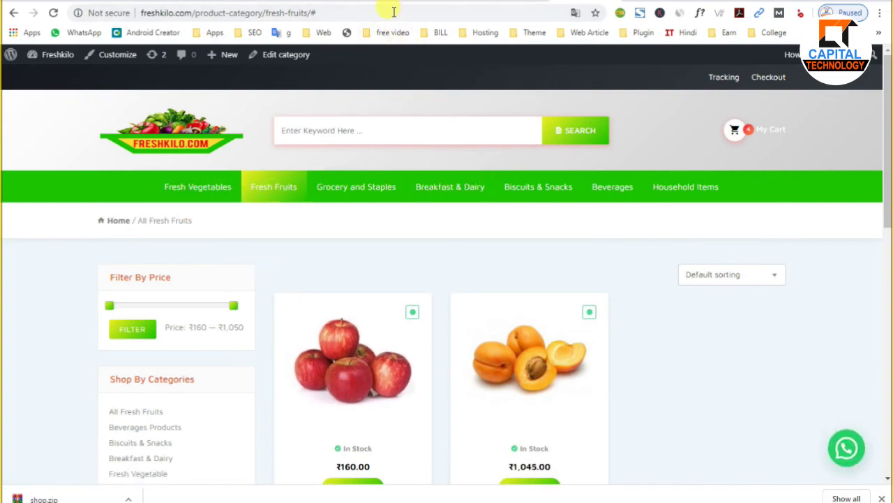
pyautogui.hotkey('ctrl', 'Tab')
# Step: Cycle through the open admin tabs until Theme Options Header Settings with the header colours is showing
pyautogui.click(436, 4)
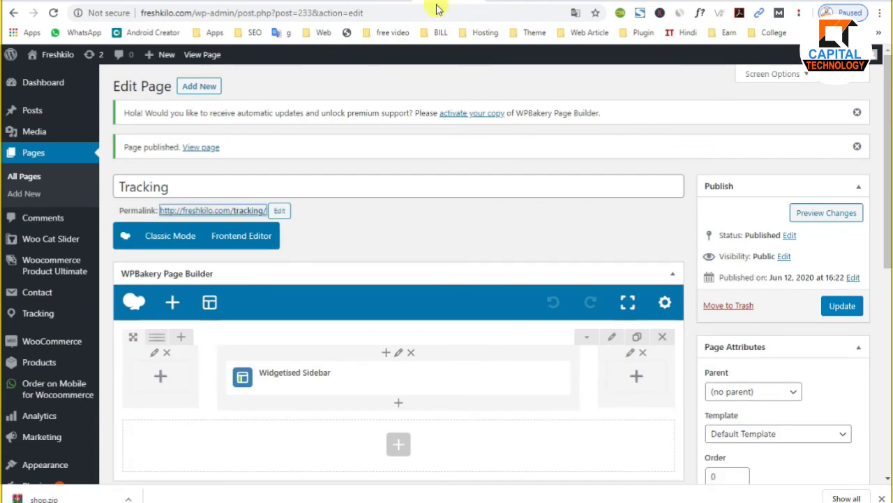
pyautogui.click(245, 3)
pyautogui.click(241, 4)
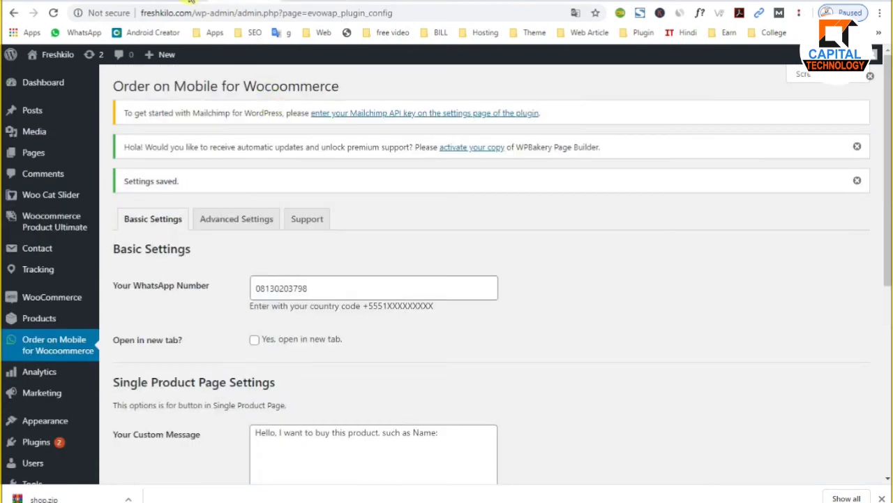
pyautogui.click(374, 3)
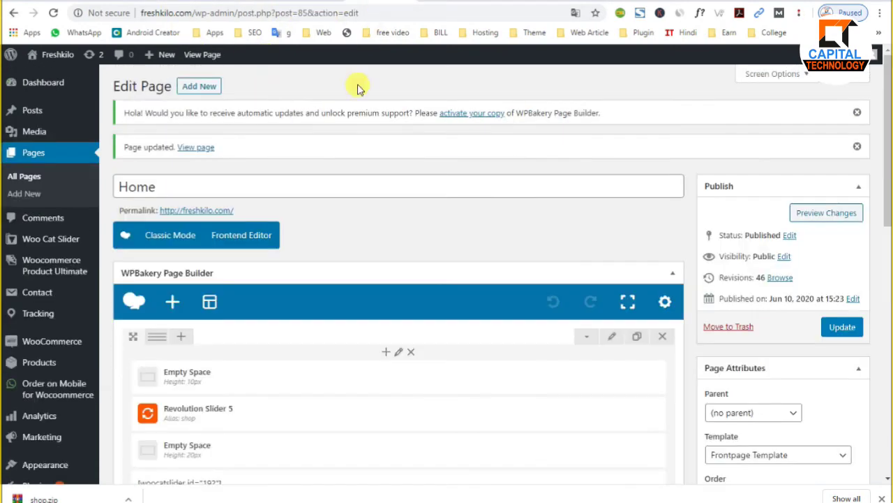
pyautogui.click(122, 1)
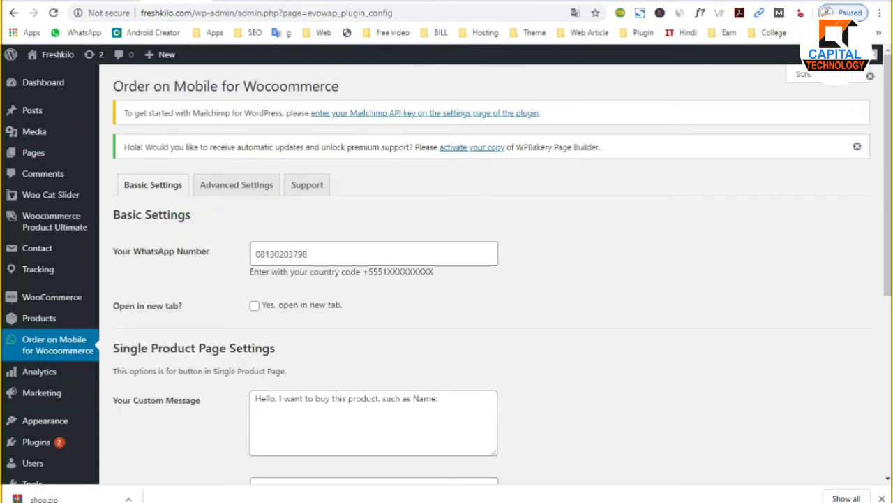
pyautogui.hotkey('ctrl', 'Tab')
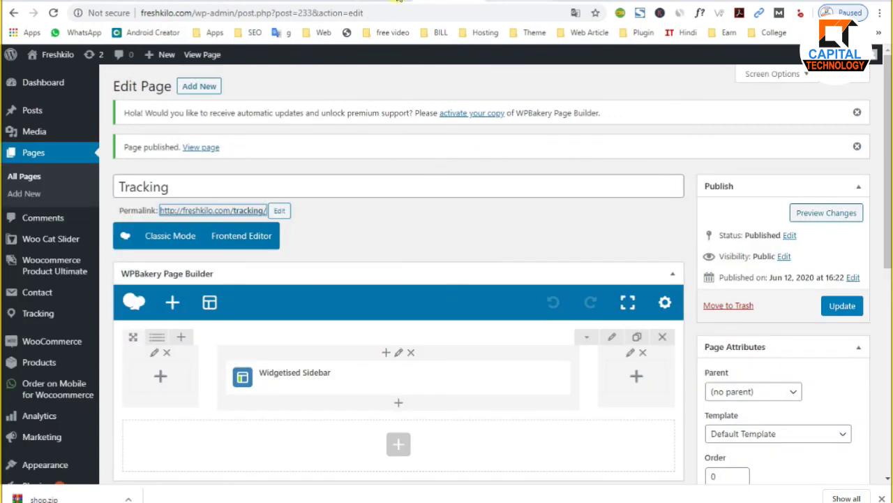
pyautogui.hotkey('ctrl', 'Tab')
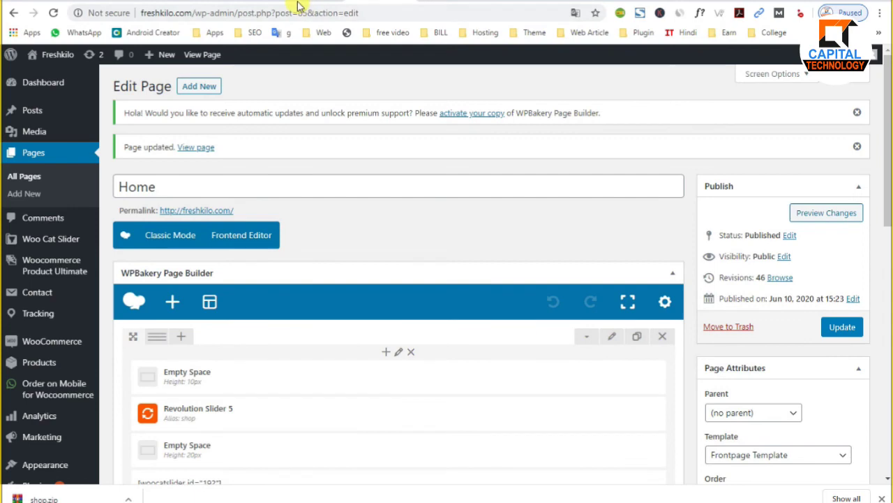
pyautogui.hotkey('ctrl', 'Tab')
pyautogui.hotkey('ctrl', 'Tab')
# Step: Set the header's Background Color First to yellow #f4e622
pyautogui.scroll(1, 292, 251)
pyautogui.click(223, 279)
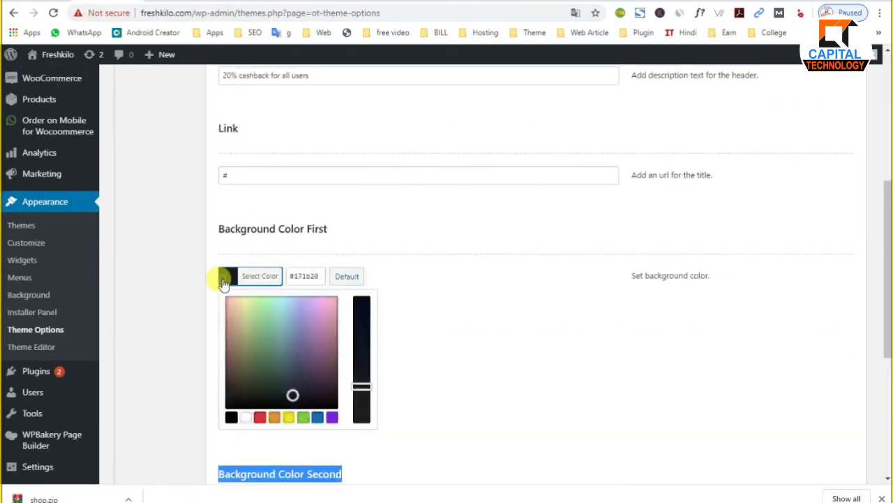
pyautogui.click(287, 417)
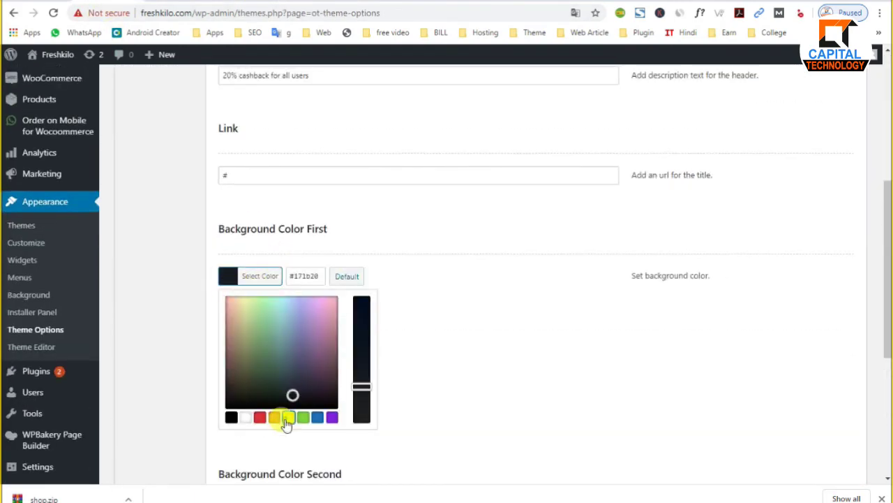
pyautogui.click(238, 301)
pyautogui.moveTo(238, 300); pyautogui.dragTo(244, 299)
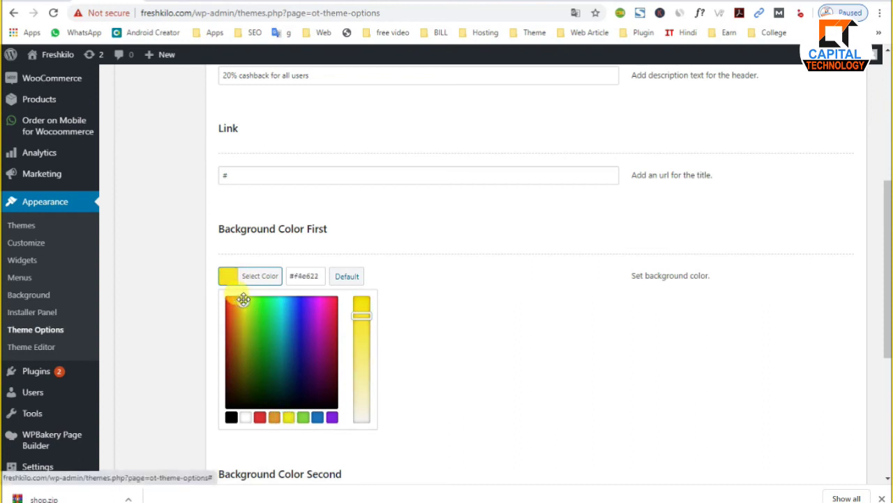
pyautogui.click(524, 300)
# Step: Set the header's Background Color Second to a bright green
pyautogui.scroll(-1, 419, 328)
pyautogui.click(236, 318)
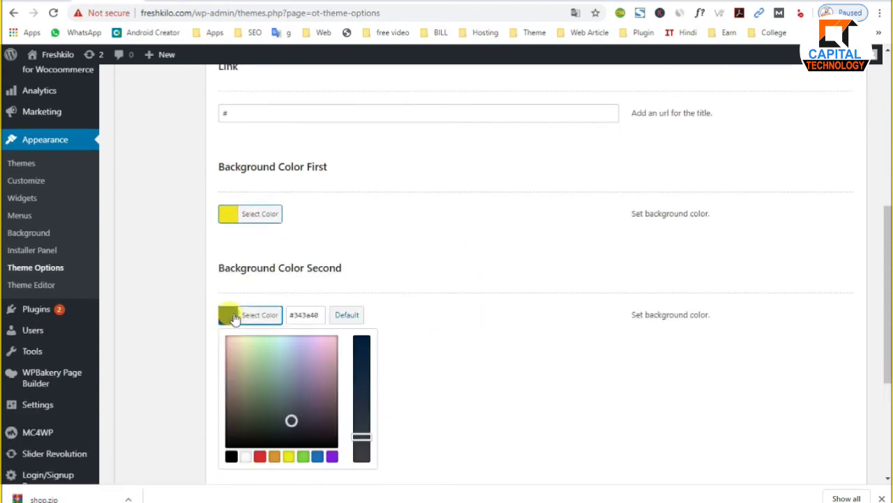
pyautogui.scroll(-2, 303, 385)
pyautogui.click(303, 331)
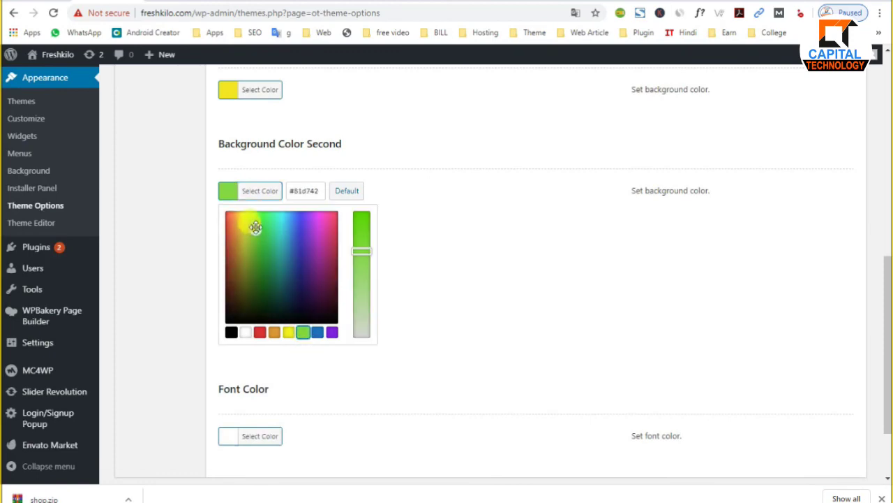
pyautogui.moveTo(255, 229); pyautogui.dragTo(261, 225)
pyautogui.click(535, 269)
pyautogui.scroll(7, 444, 319)
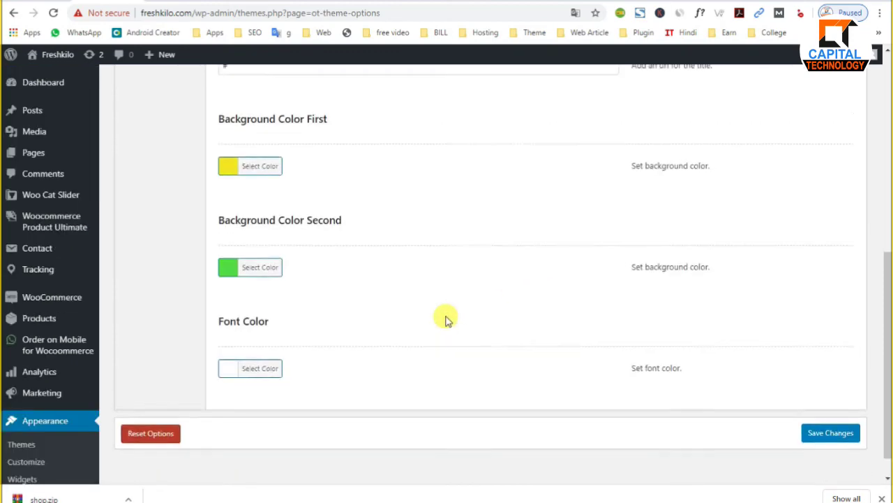
pyautogui.click(163, 244)
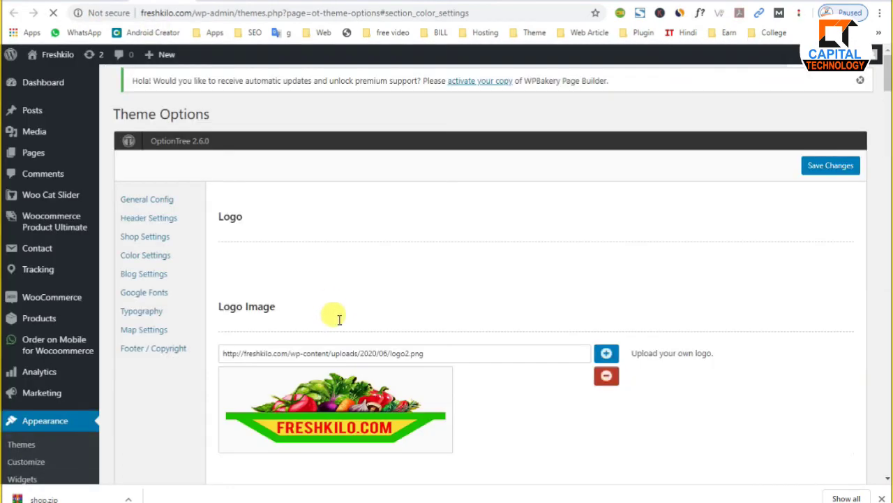
# Step: Paste #efef21 into Background Color First to match the Color Settings gradient first colour
pyautogui.scroll(-4, 340, 319)
pyautogui.scroll(4, 179, 235)
pyautogui.click(155, 256)
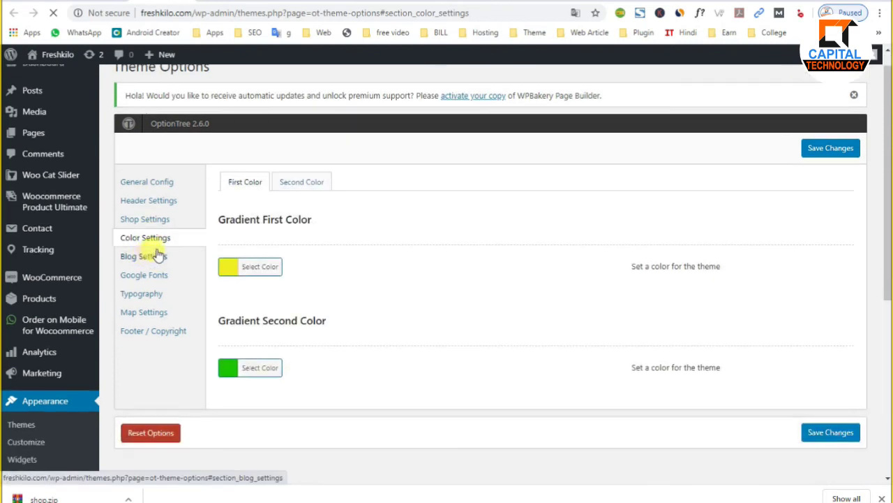
pyautogui.click(241, 266)
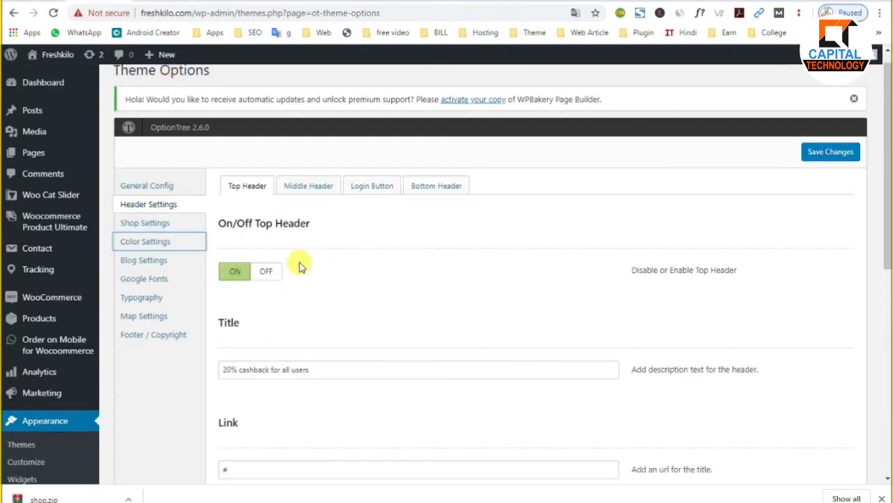
pyautogui.scroll(-3, 295, 379)
pyautogui.click(252, 321)
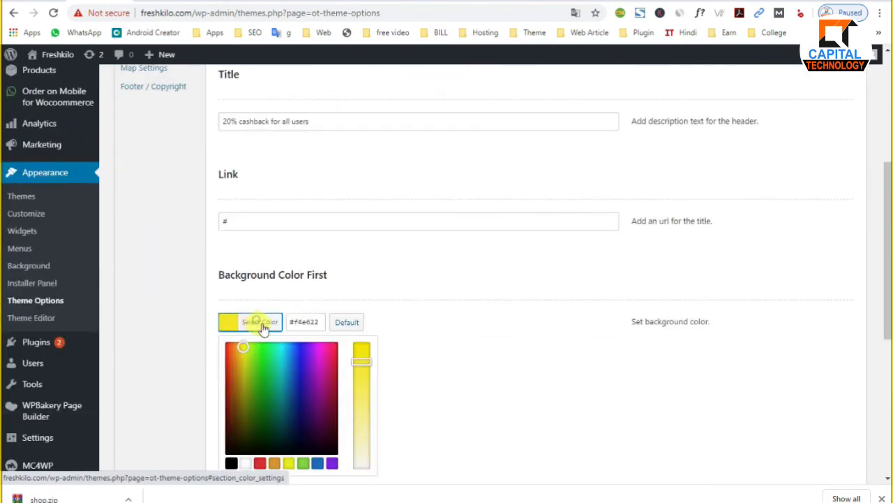
pyautogui.write('#efef21')
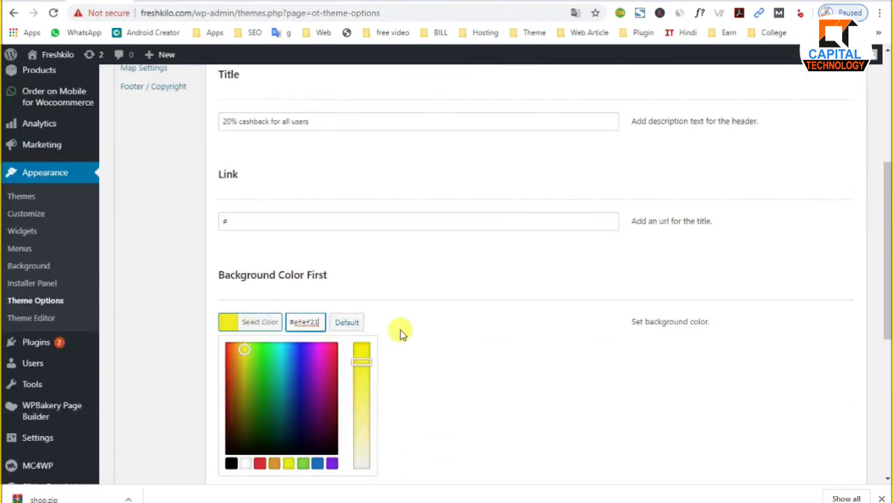
pyautogui.click(400, 333)
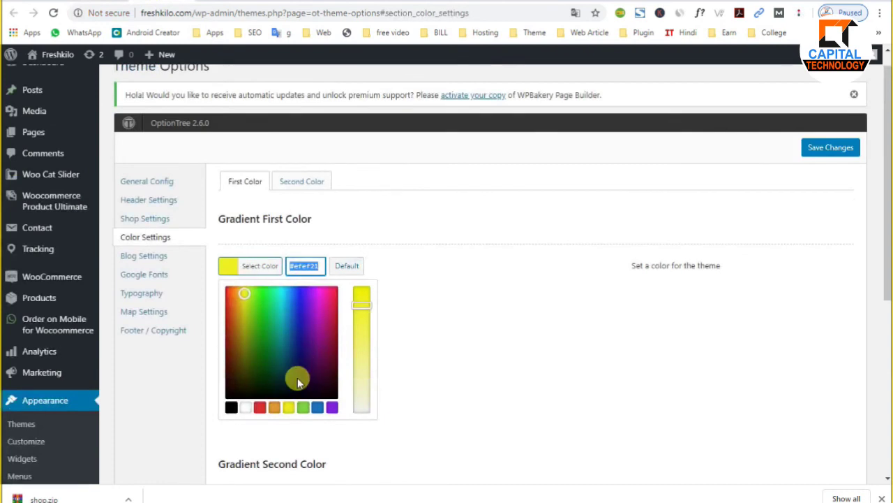
pyautogui.click(419, 326)
# Step: Compare the gradient second colour with Background Color Second and save the theme options
pyautogui.scroll(-2, 333, 347)
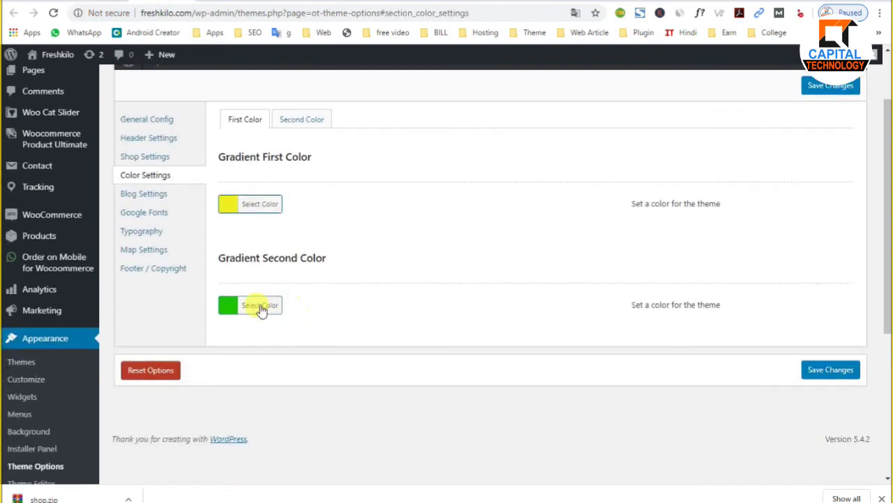
pyautogui.click(260, 306)
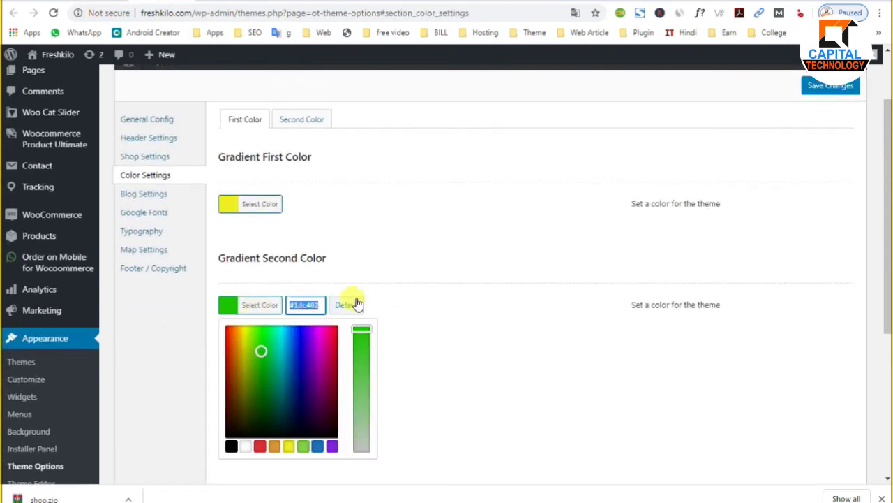
pyautogui.click(502, 287)
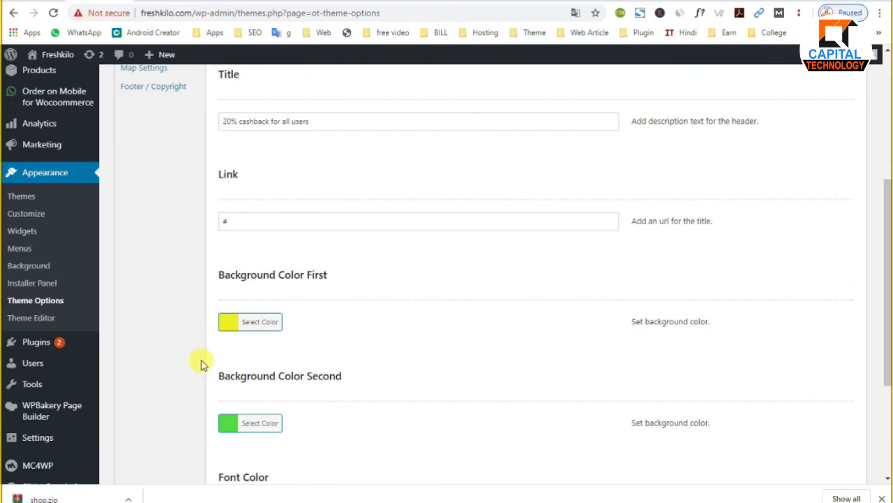
pyautogui.scroll(-1, 230, 384)
pyautogui.scroll(-2, 254, 403)
pyautogui.click(225, 241)
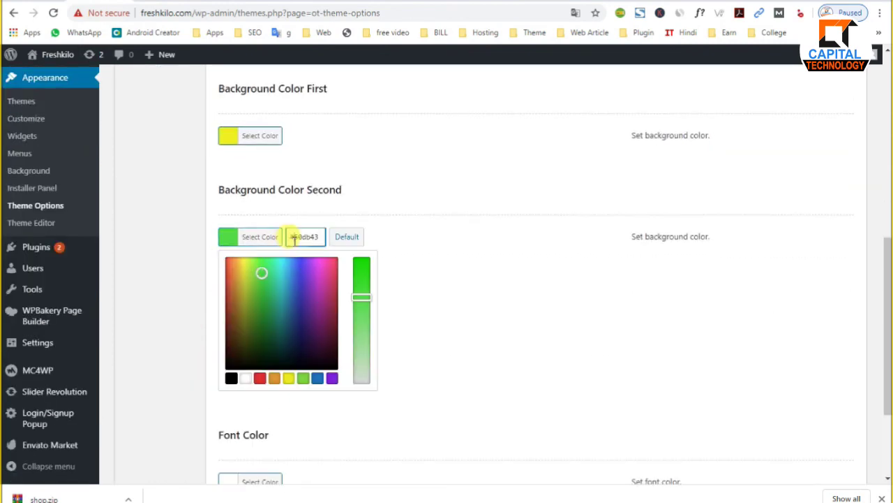
pyautogui.click(428, 249)
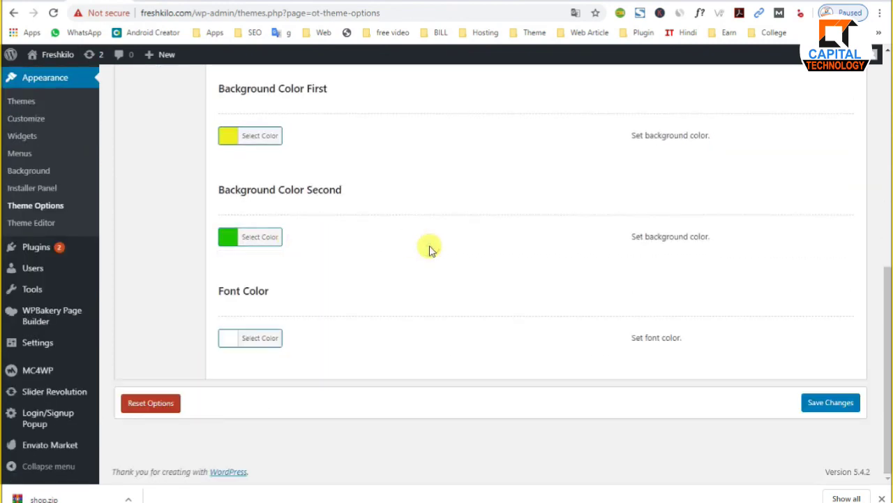
pyautogui.click(820, 409)
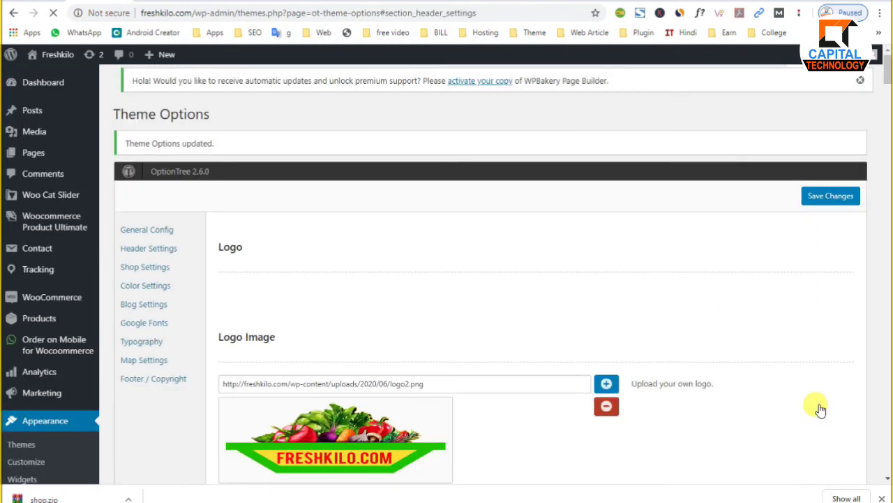
# Step: Reload the Fresh Fruits storefront to see the yellow-to-green top bar, then move to the private window
pyautogui.click(607, 2)
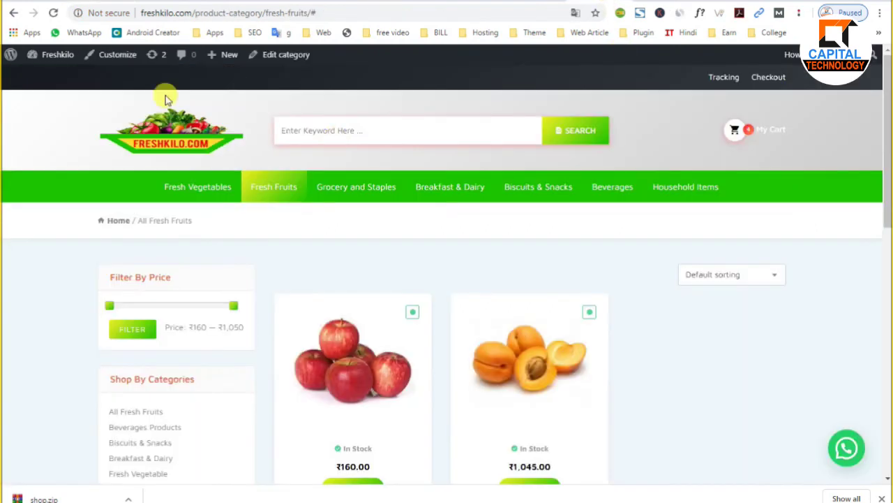
pyautogui.click(52, 16)
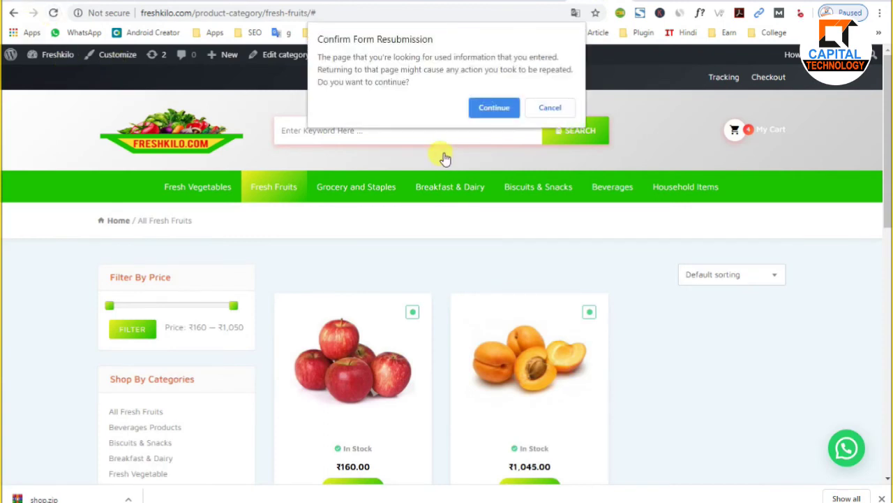
pyautogui.click(492, 106)
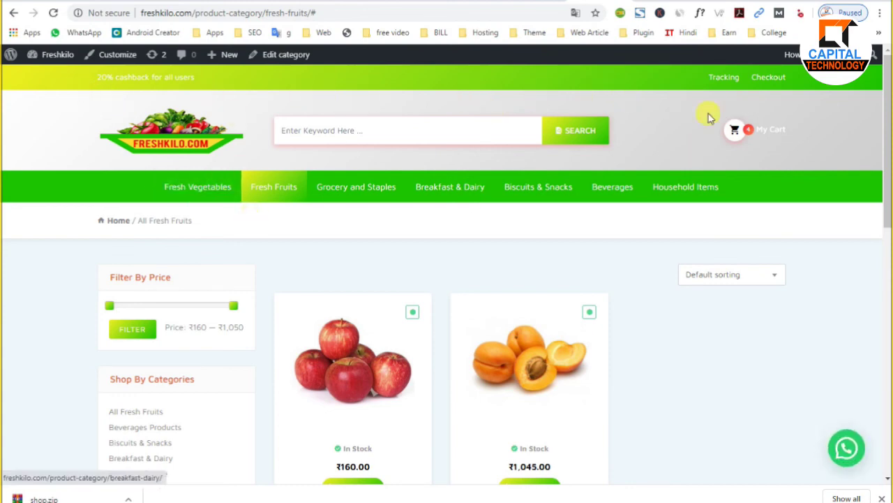
pyautogui.moveTo(806, 74); pyautogui.dragTo(698, 79)
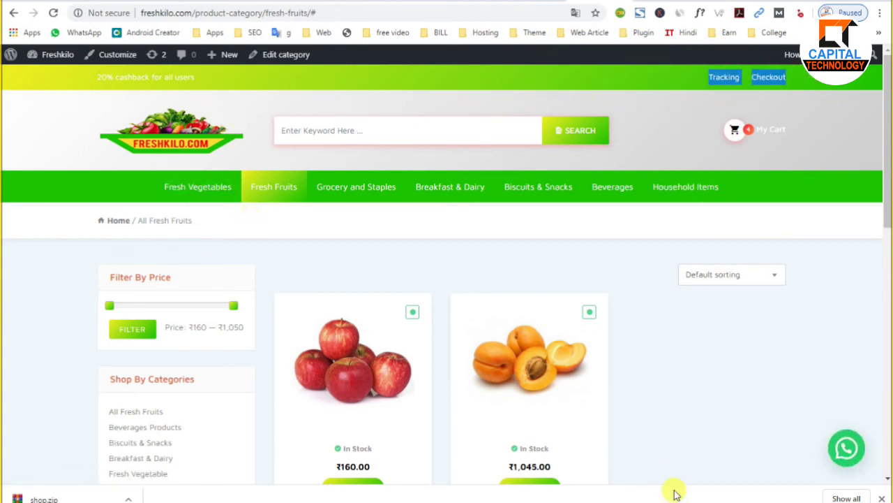
pyautogui.click(758, 461)
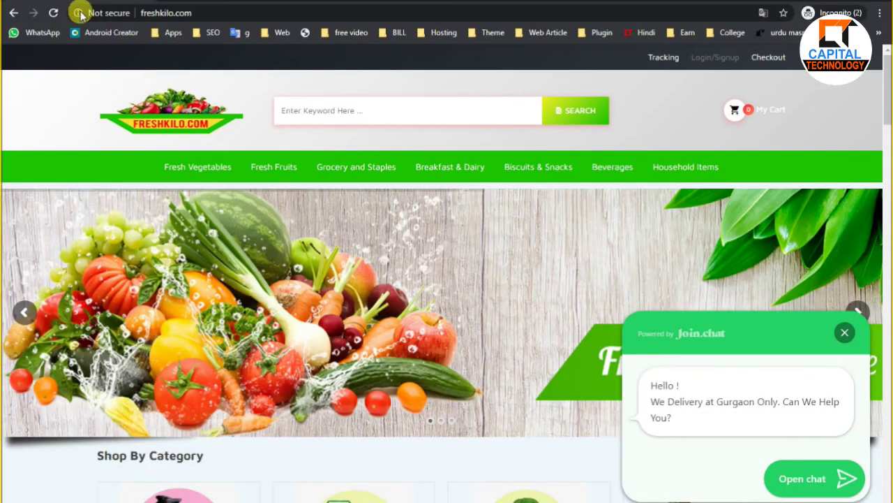
# Step: Reload the home page, open and close the login popup, then open the order Tracking page
pyautogui.click(53, 13)
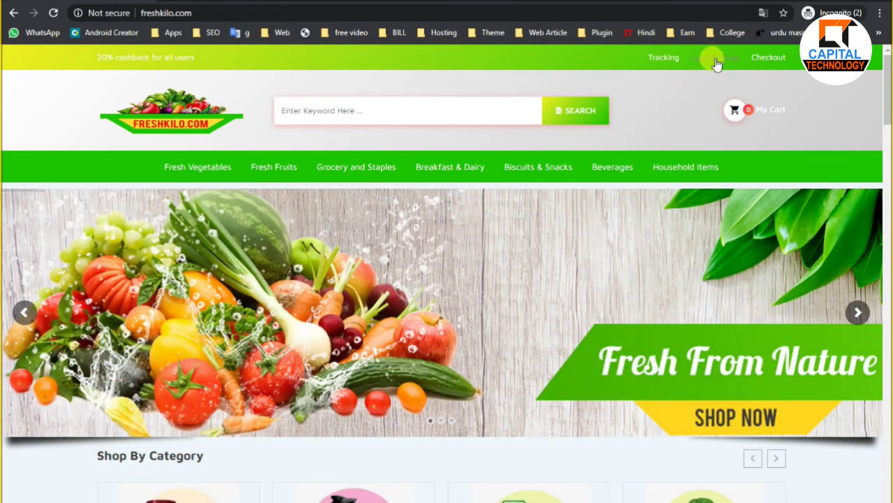
pyautogui.click(717, 60)
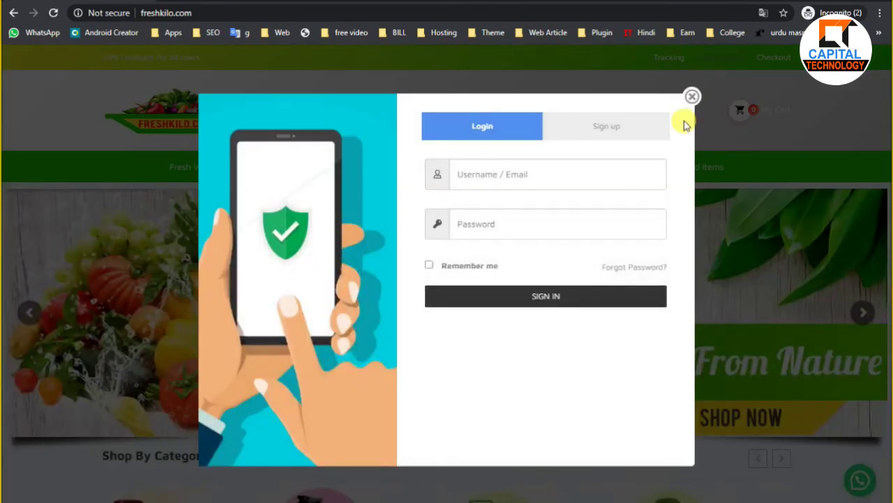
pyautogui.click(691, 96)
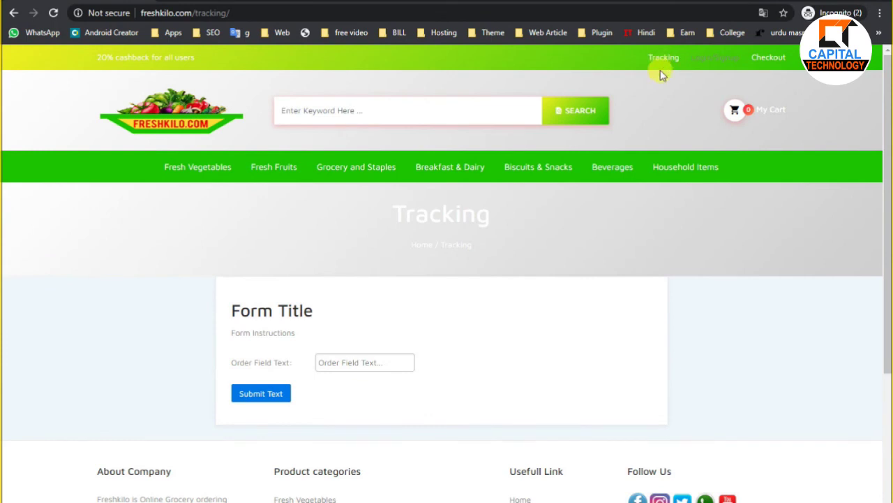
pyautogui.click(662, 62)
# Step: Clear the cashback text from the header Title field in Theme Options
pyautogui.moveTo(489, 501)
pyautogui.click(489, 467)
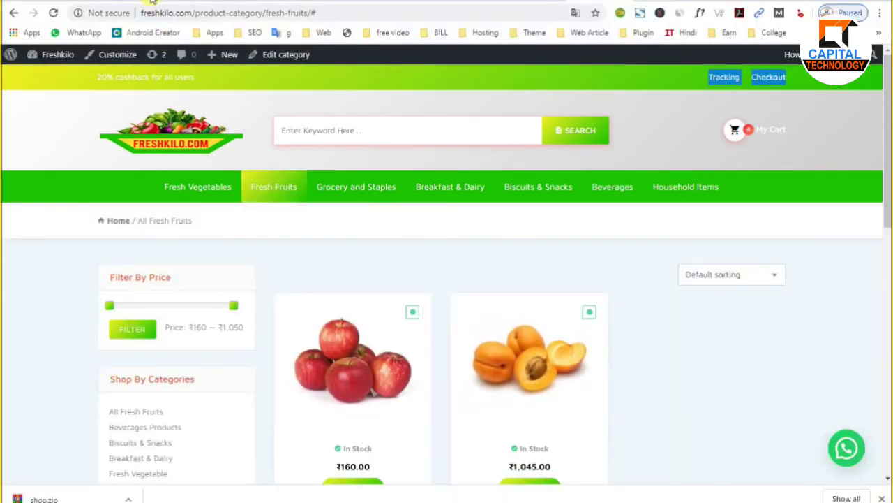
pyautogui.hotkey('alt', 'Tab')
pyautogui.scroll(-2, 289, 314)
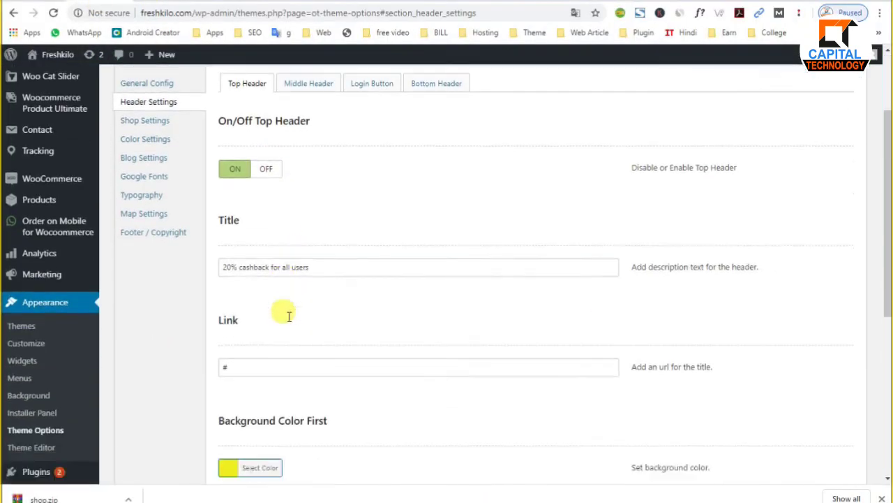
pyautogui.scroll(-2, 305, 338)
pyautogui.click(268, 137)
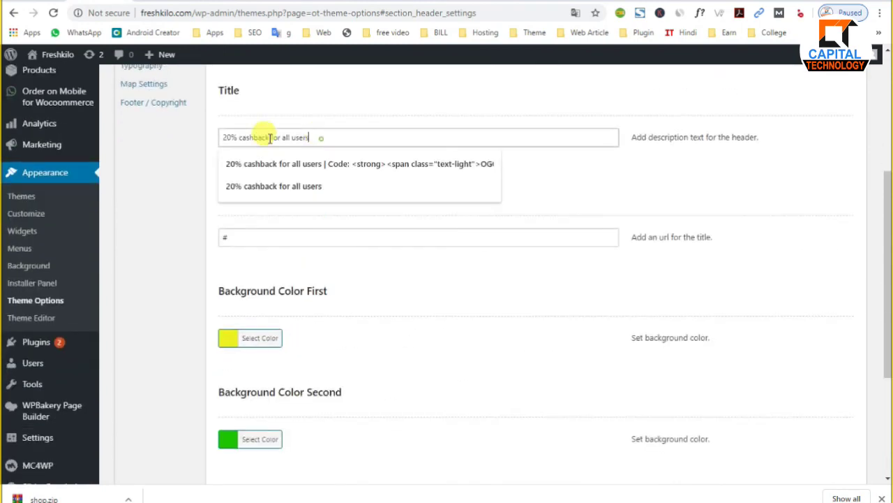
pyautogui.hotkey('ctrl', 'a')
pyautogui.press('BackSpace')
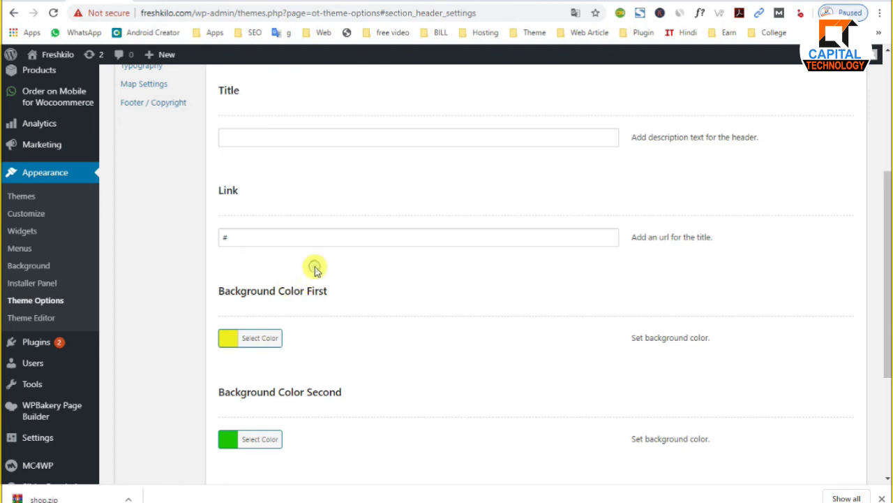
# Step: Copy green #1dc402 from Background Color Second into Background Color First and save
pyautogui.scroll(-2, 315, 265)
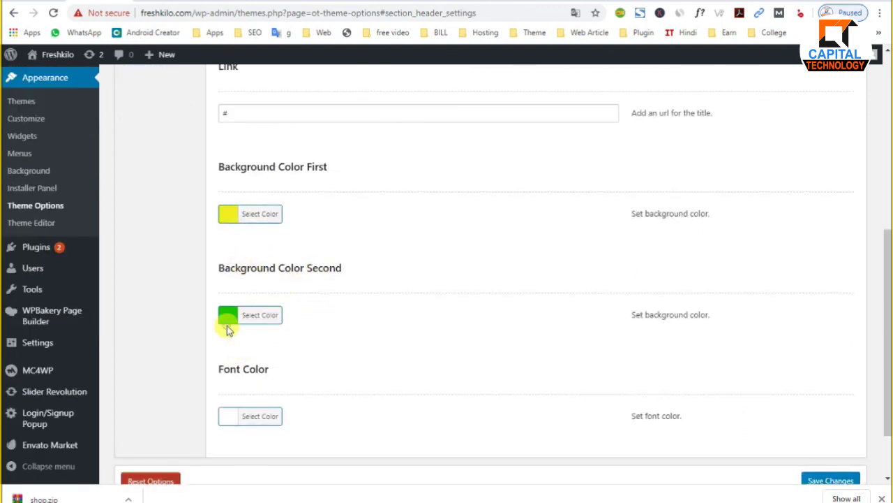
pyautogui.click(227, 319)
pyautogui.click(323, 315)
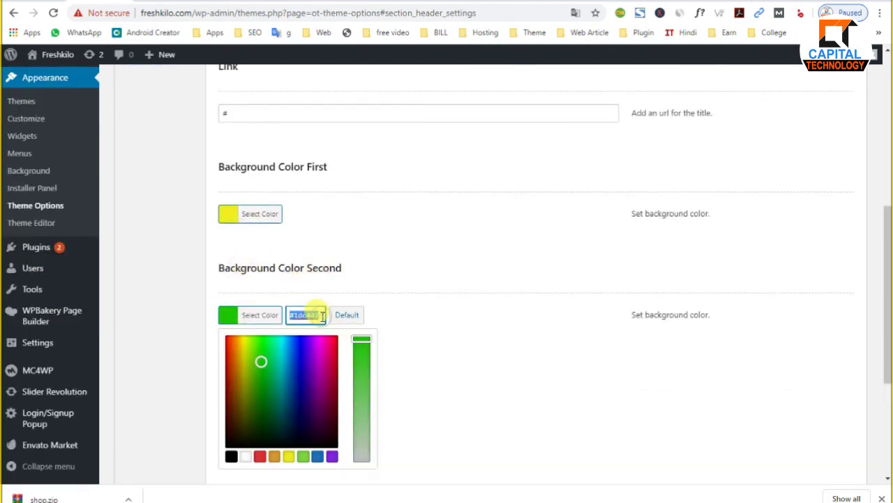
pyautogui.click(430, 319)
pyautogui.click(228, 215)
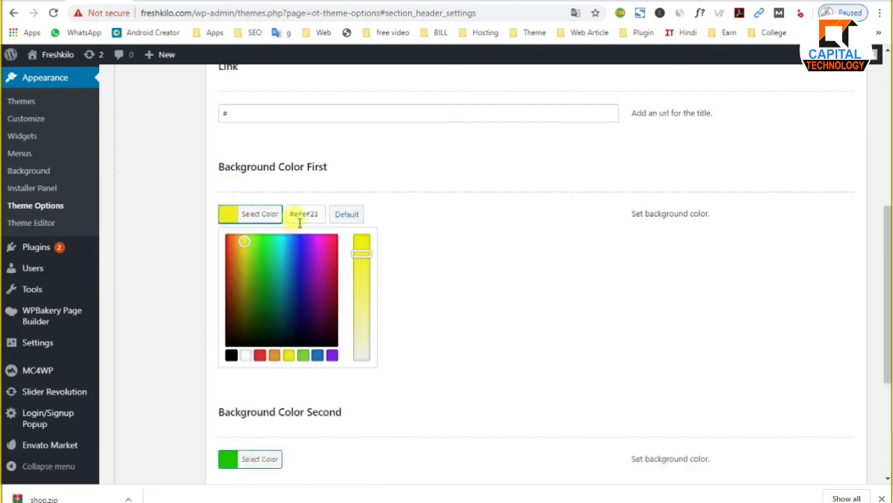
pyautogui.click(423, 215)
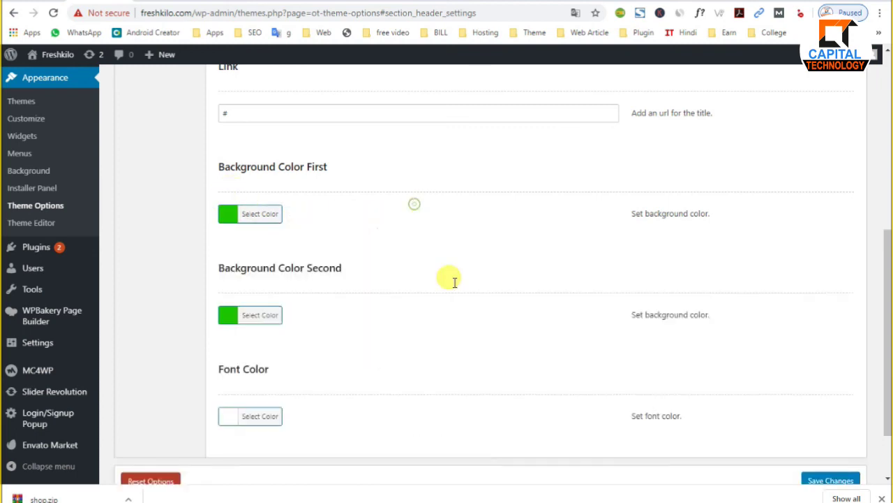
pyautogui.scroll(-1, 440, 328)
pyautogui.scroll(6, 275, 381)
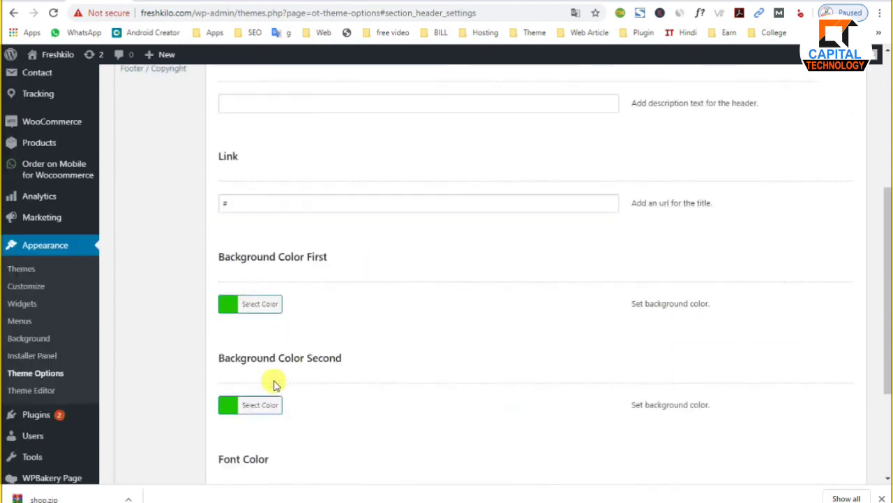
pyautogui.scroll(-7, 275, 362)
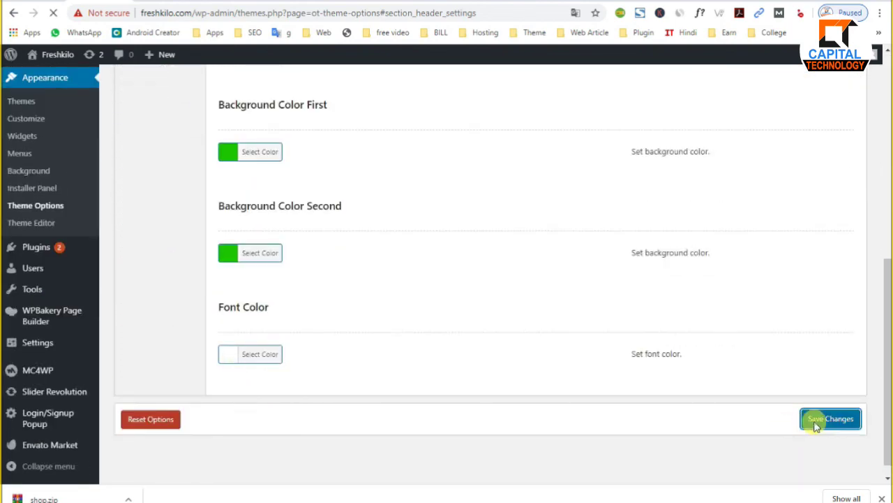
pyautogui.click(814, 424)
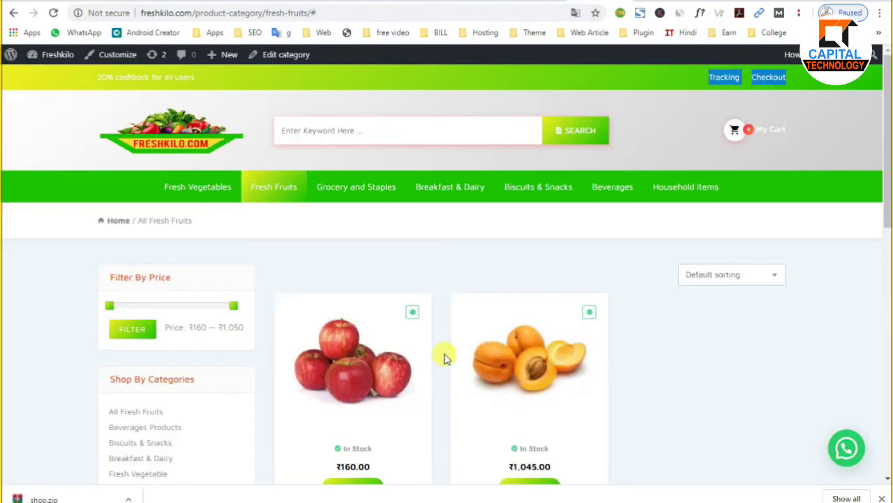
# Step: Reload the Fresh Fruits page with form resubmission to show the solid green top bar, then move to the private window
pyautogui.click(55, 15)
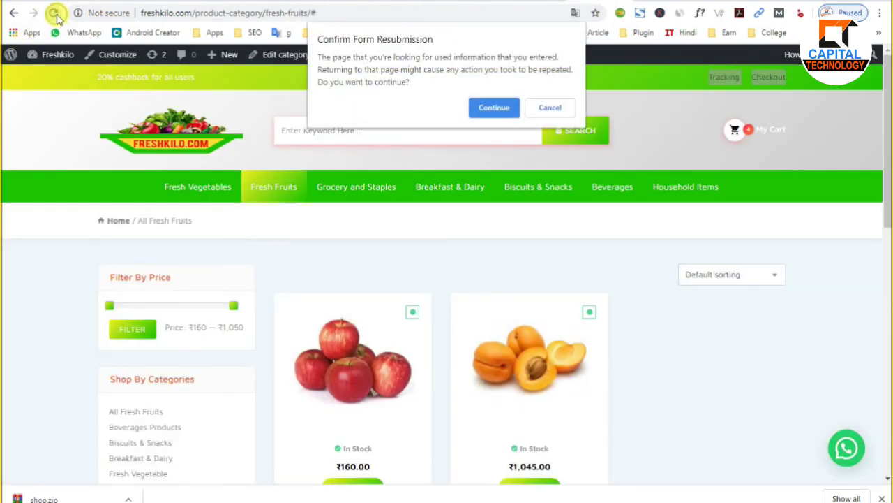
pyautogui.click(491, 112)
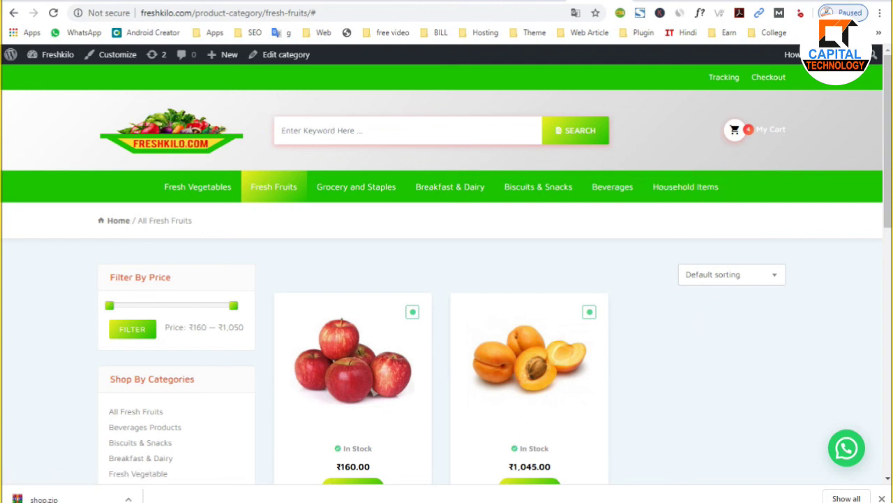
pyautogui.moveTo(698, 479)
pyautogui.click(731, 478)
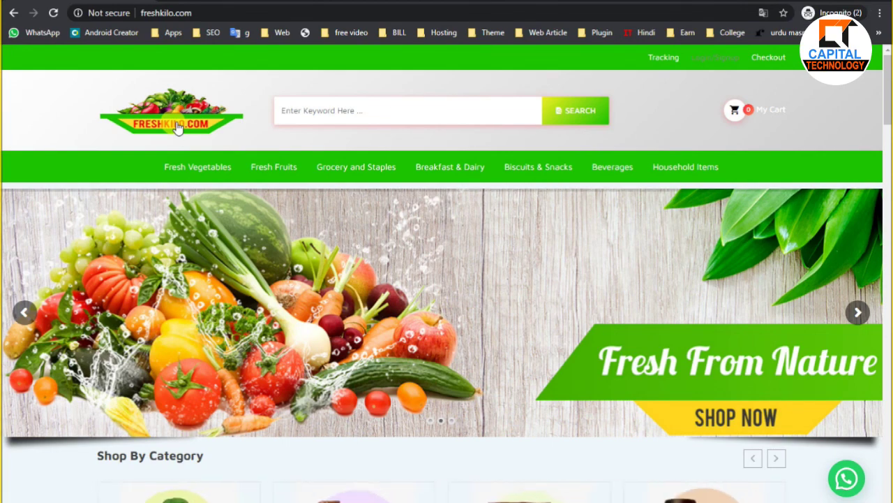
# Step: Dismiss the chat popup, add BROCCOLI-250 G (₹55.00) to the cart and proceed to checkout
pyautogui.scroll(-10, 418, 369)
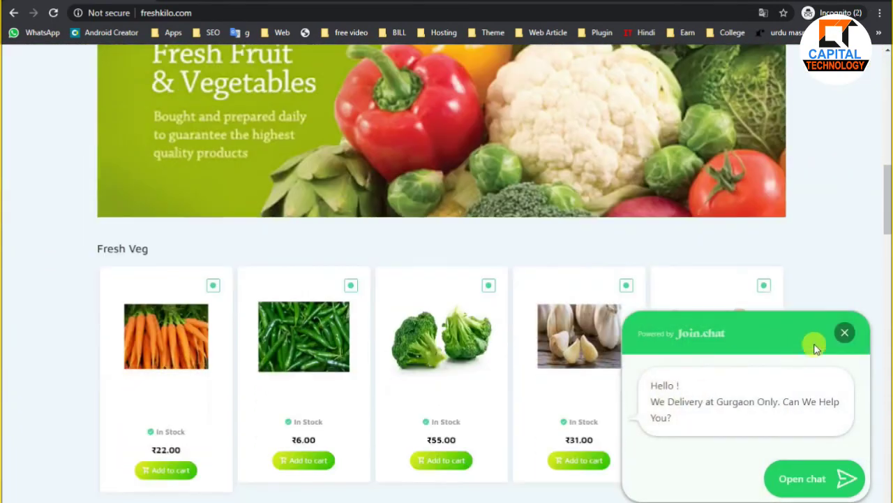
pyautogui.click(845, 332)
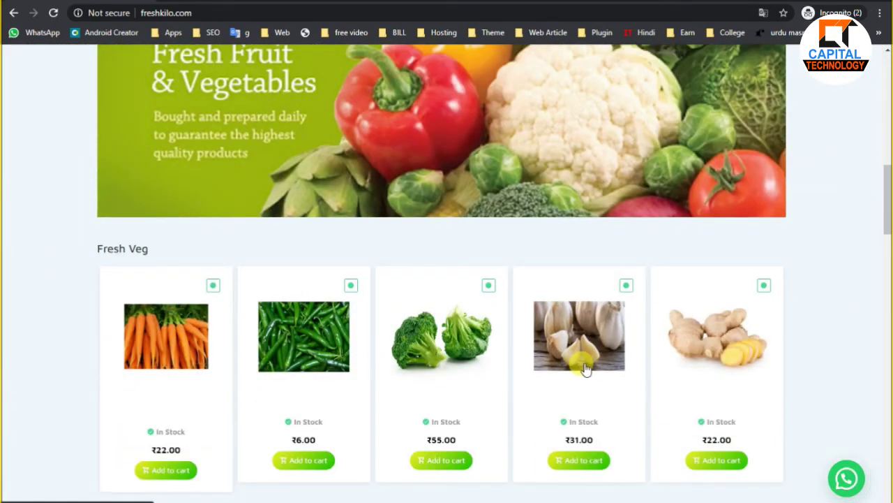
pyautogui.click(415, 360)
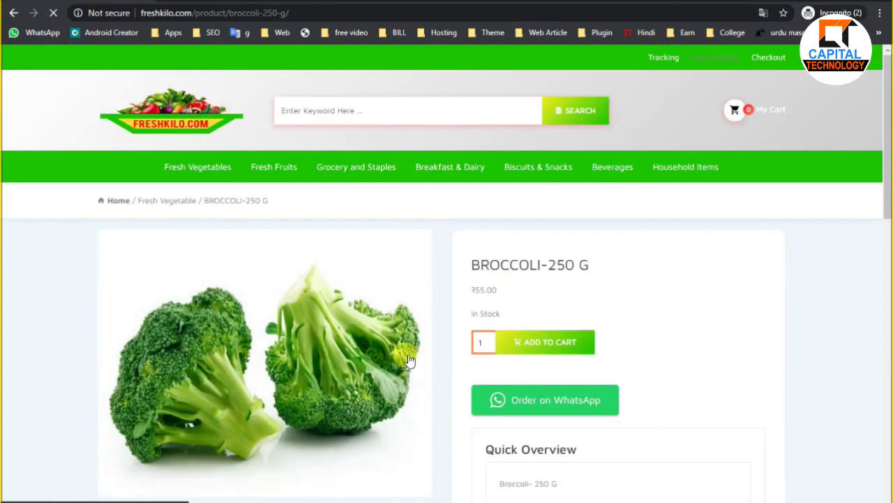
pyautogui.scroll(-5, 253, 385)
pyautogui.scroll(5, 253, 385)
pyautogui.click(539, 290)
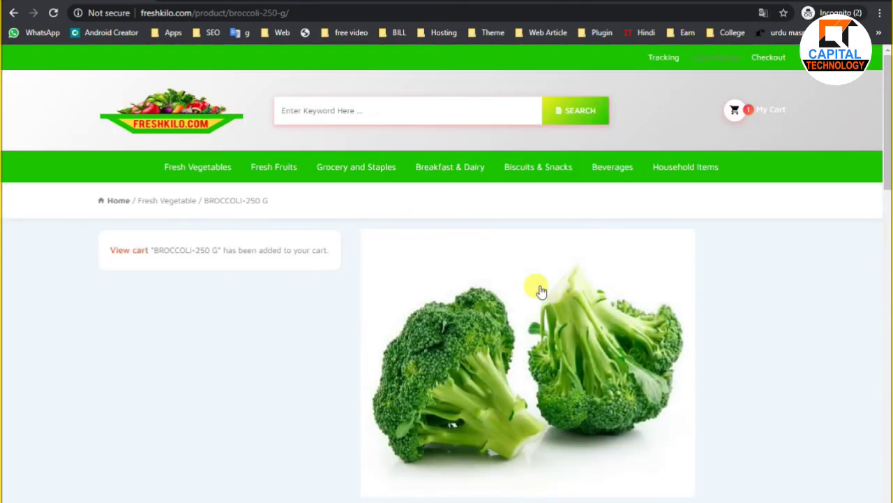
pyautogui.scroll(-3, 537, 289)
pyautogui.scroll(3, 509, 299)
pyautogui.click(759, 117)
pyautogui.click(837, 462)
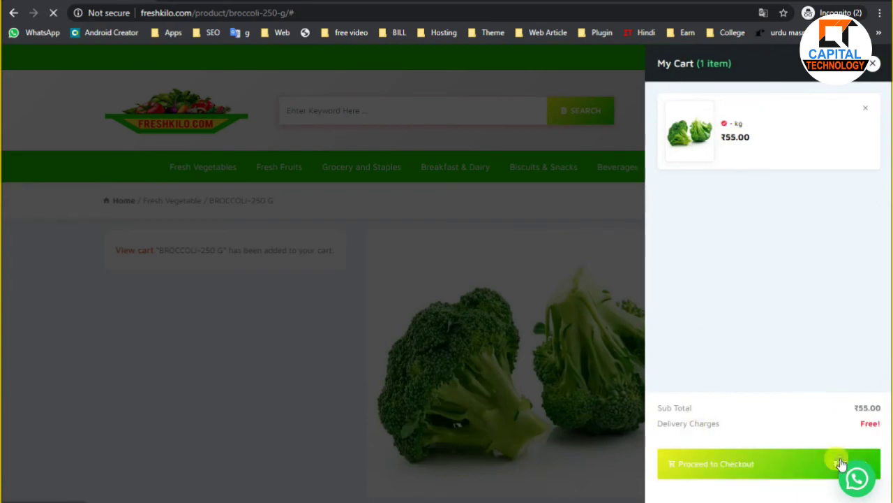
# Step: Autofill billing details from a saved address, choose Cash on delivery and place the order
pyautogui.scroll(-3, 318, 356)
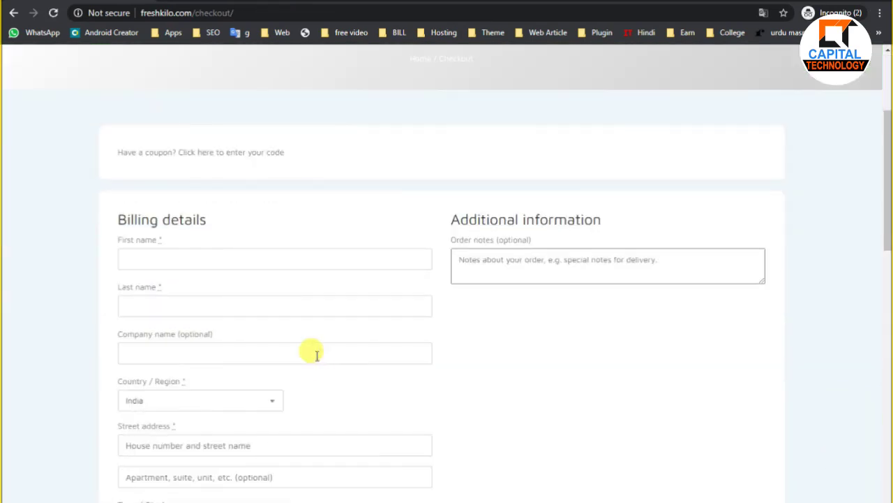
pyautogui.click(169, 257)
pyautogui.click(161, 309)
pyautogui.scroll(-4, 161, 308)
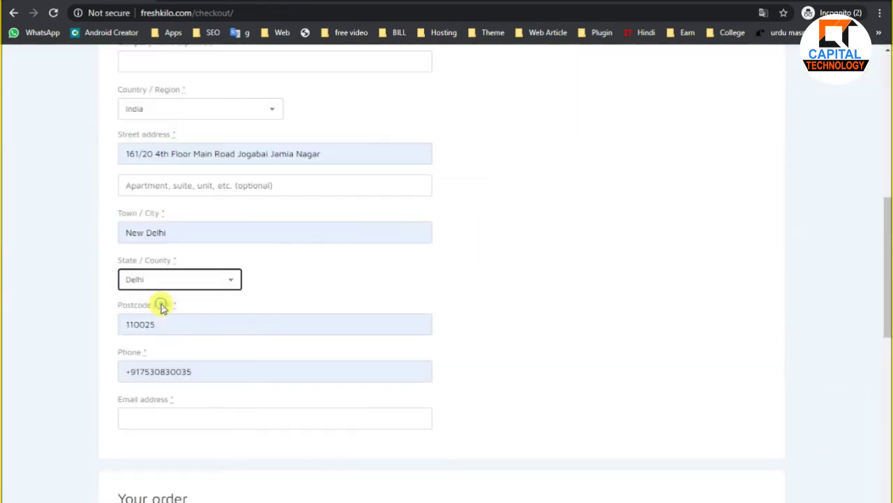
pyautogui.scroll(2, 163, 231)
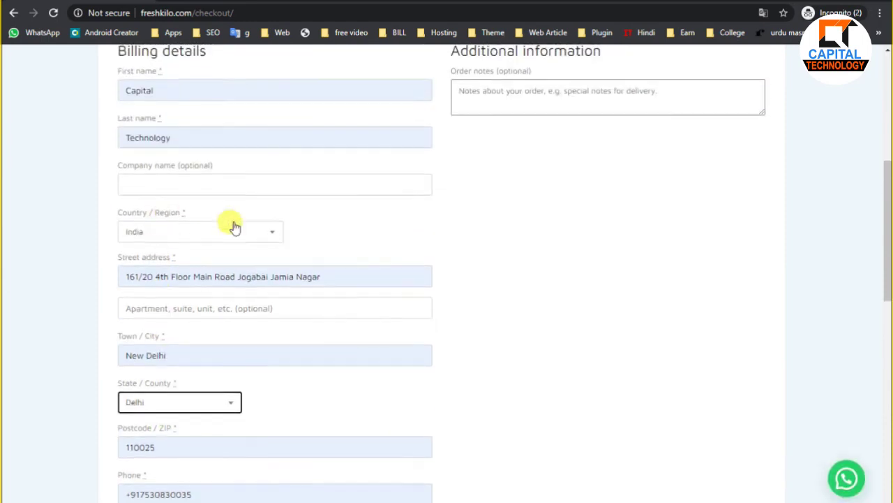
pyautogui.scroll(-4, 226, 210)
pyautogui.scroll(-3, 264, 305)
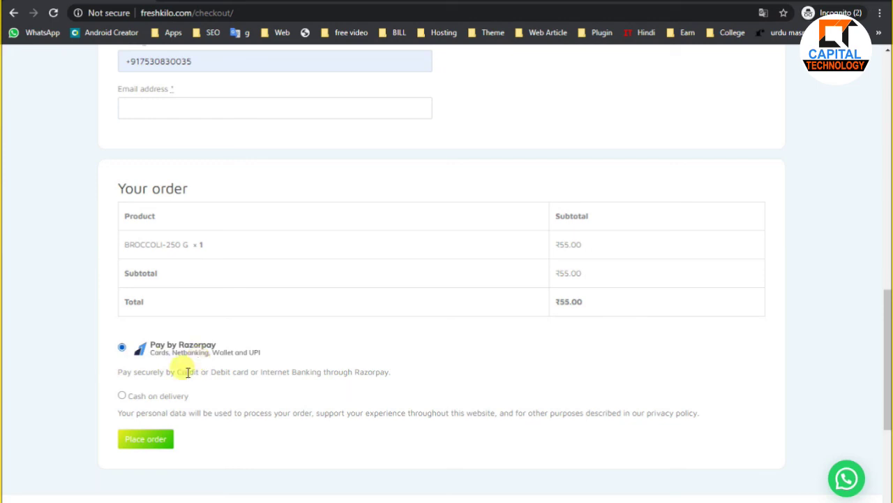
pyautogui.click(122, 395)
pyautogui.click(122, 348)
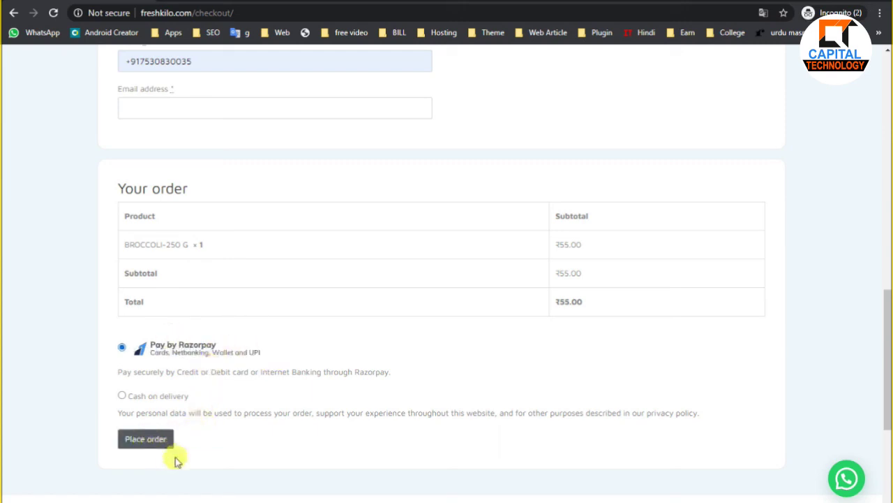
pyautogui.click(124, 397)
pyautogui.click(144, 438)
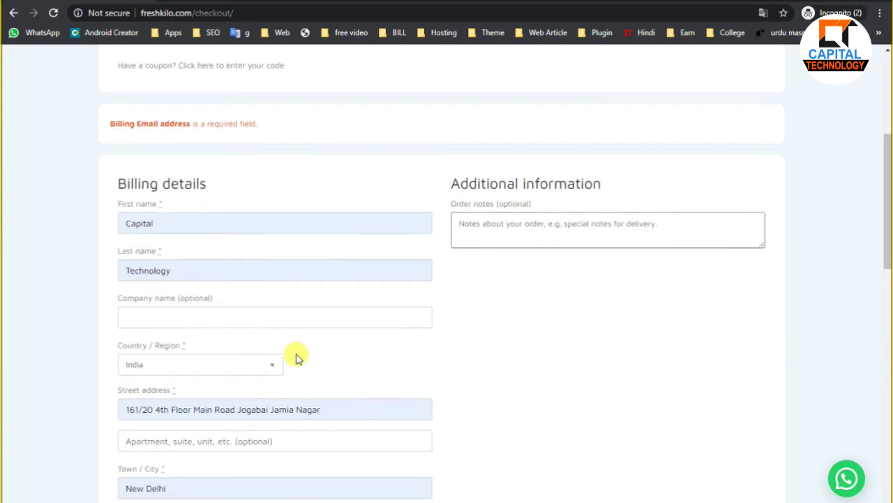
# Step: Fill in the missing billing e-mail from the browser suggestion and place the cash-on-delivery order
pyautogui.scroll(-3, 296, 358)
pyautogui.click(155, 488)
pyautogui.scroll(-1, 214, 415)
pyautogui.click(152, 429)
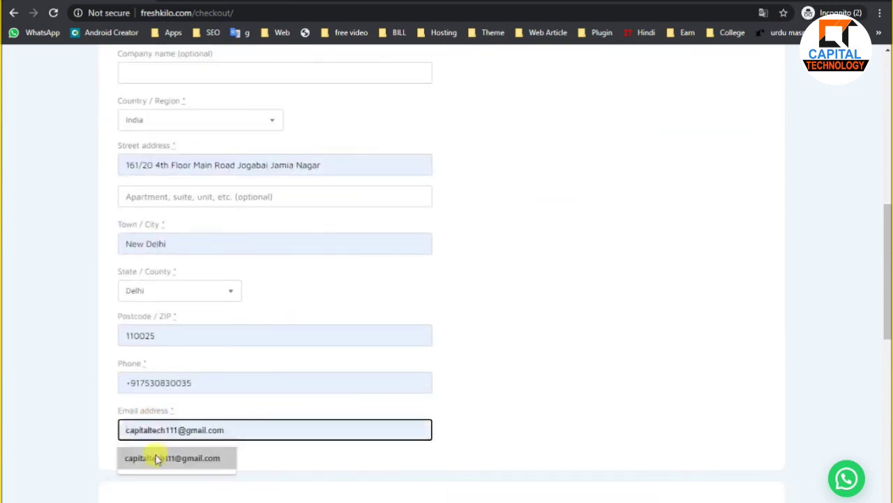
pyautogui.click(155, 458)
pyautogui.scroll(-8, 285, 423)
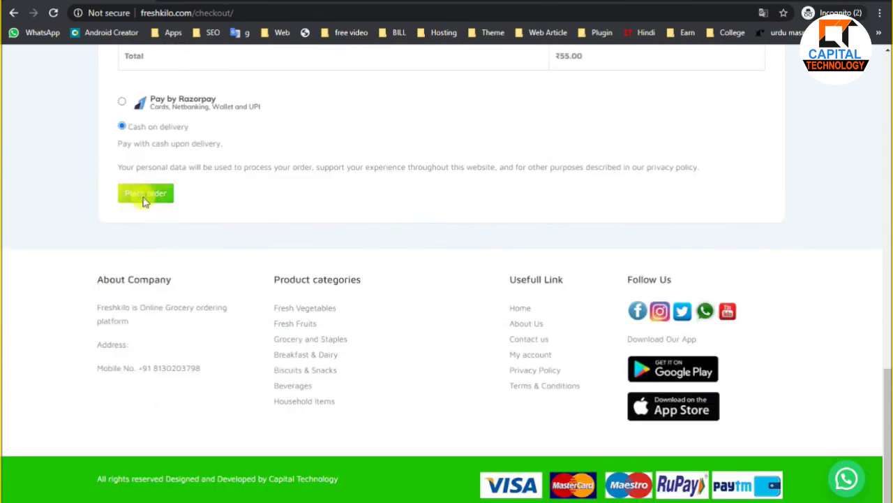
pyautogui.click(144, 195)
# Step: In a new incognito tab, search Google for rozaypay and open Razorpay's payment gateway site
pyautogui.click(249, 7)
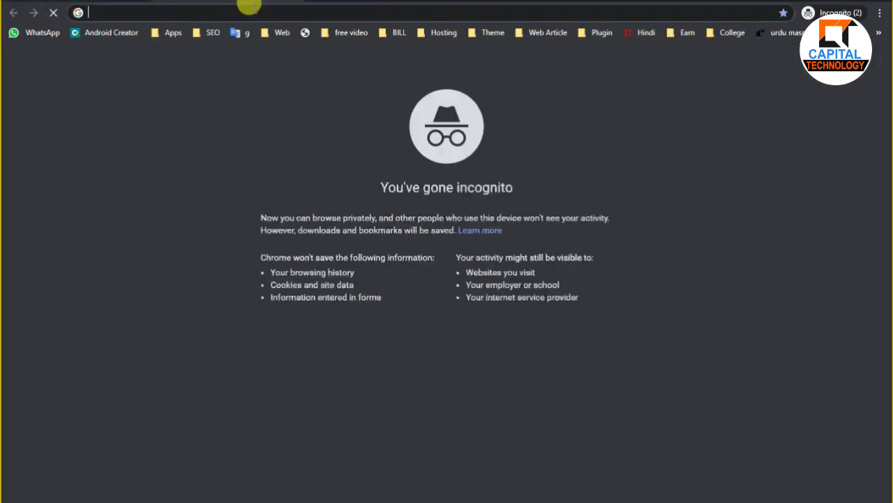
pyautogui.write('ro')
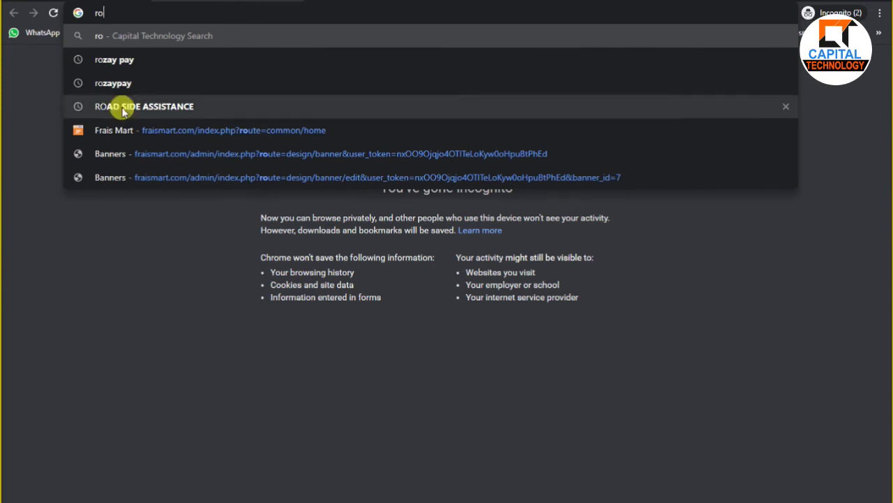
pyautogui.click(112, 83)
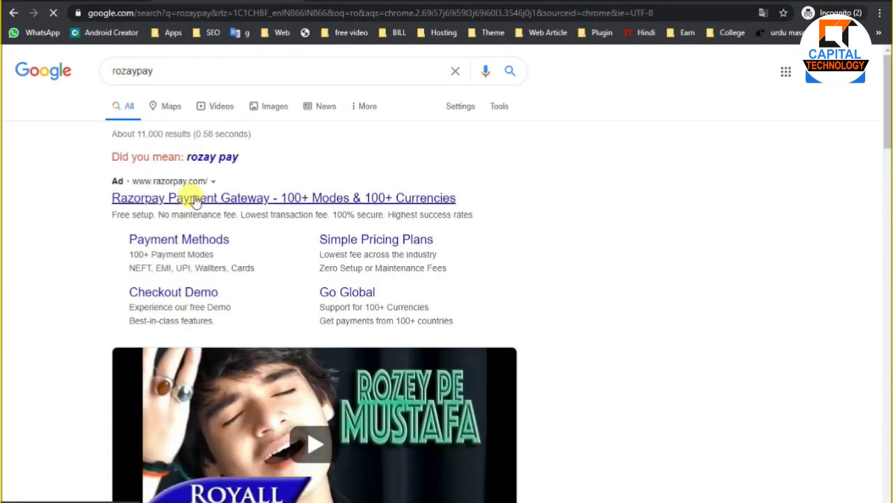
pyautogui.scroll(-7, 176, 210)
pyautogui.scroll(7, 195, 369)
pyautogui.click(203, 203)
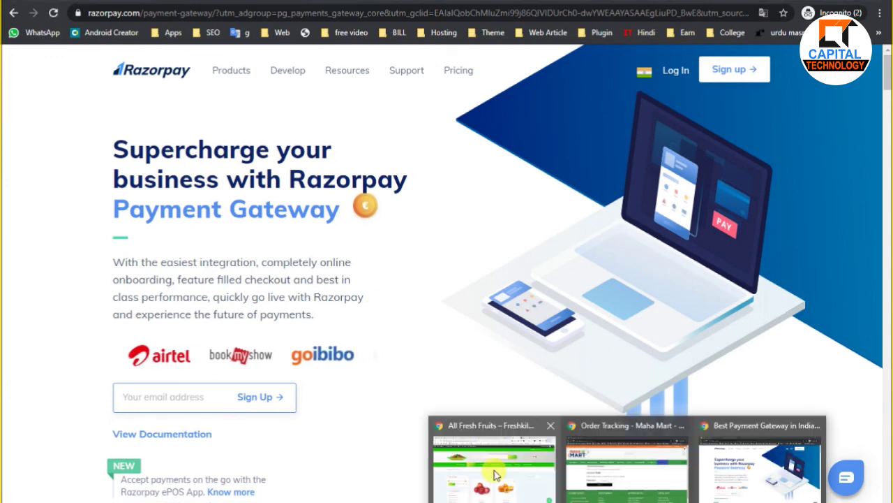
pyautogui.click(494, 474)
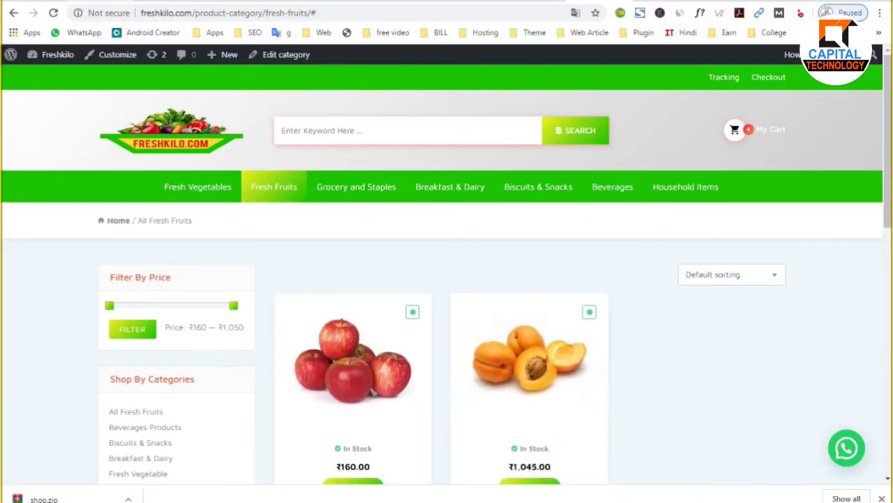
# Step: Switch between the Freshkilo theme colour options and the WooCommerce dashboard
pyautogui.click(140, 3)
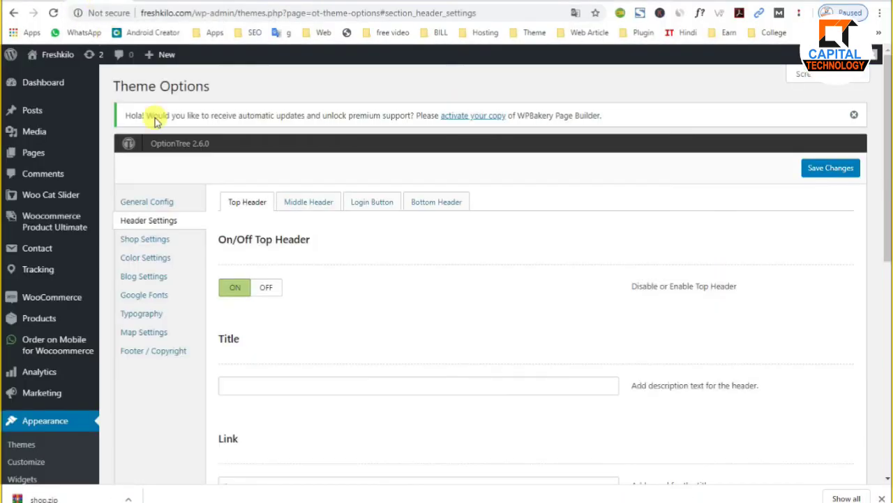
pyautogui.click(56, 300)
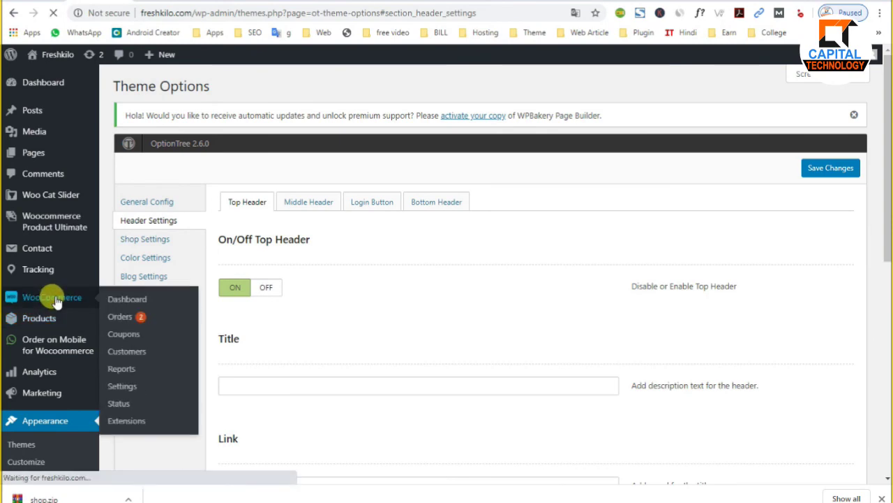
pyautogui.scroll(-2, 90, 429)
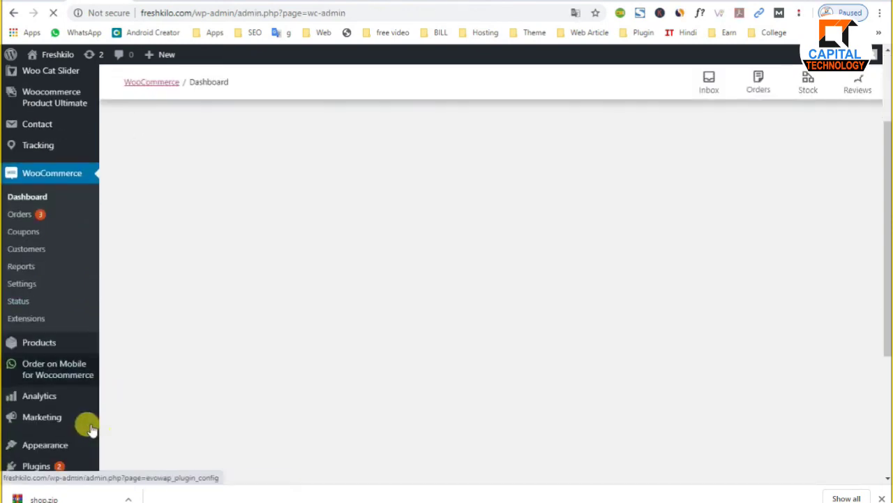
pyautogui.click(140, 3)
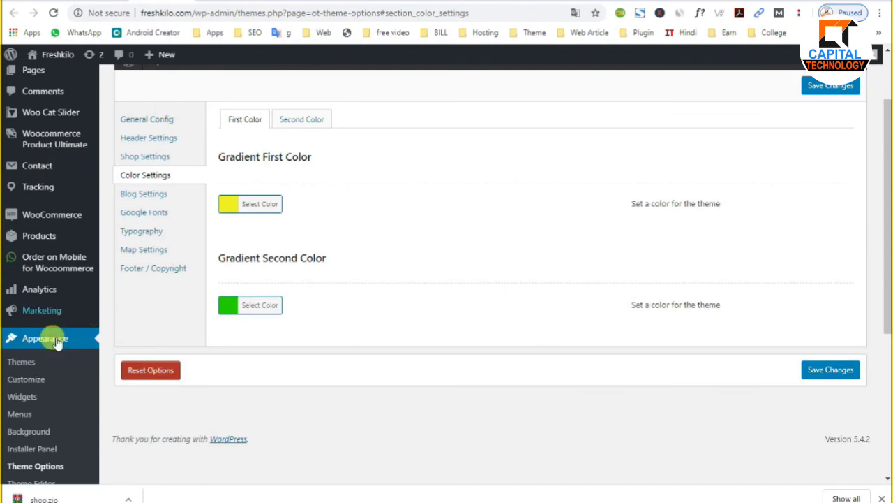
pyautogui.scroll(-3, 34, 349)
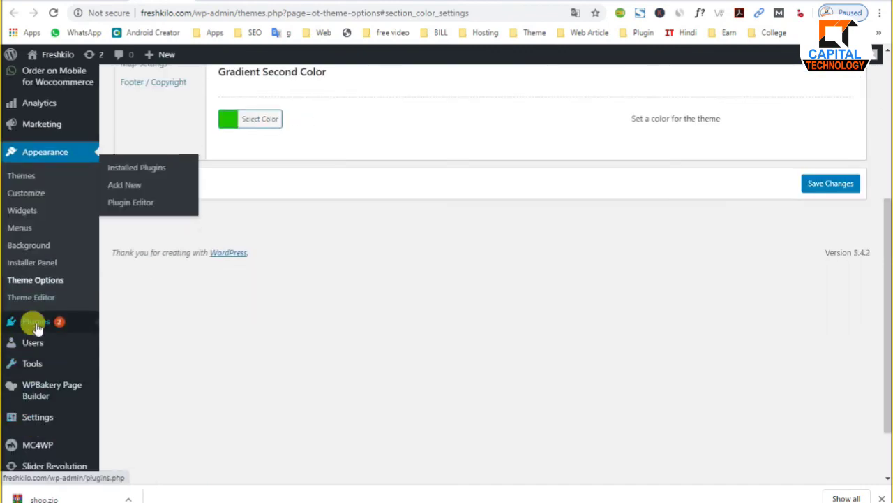
# Step: Locate the active Razorpay for WooCommerce plugin among the installed plugins, then go to WooCommerce Settings
pyautogui.click(37, 323)
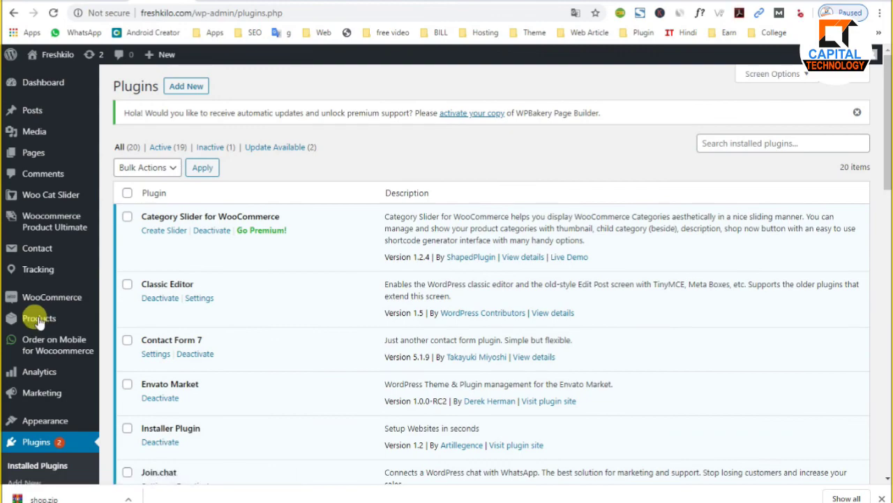
pyautogui.scroll(-5, 409, 226)
pyautogui.scroll(5, 281, 220)
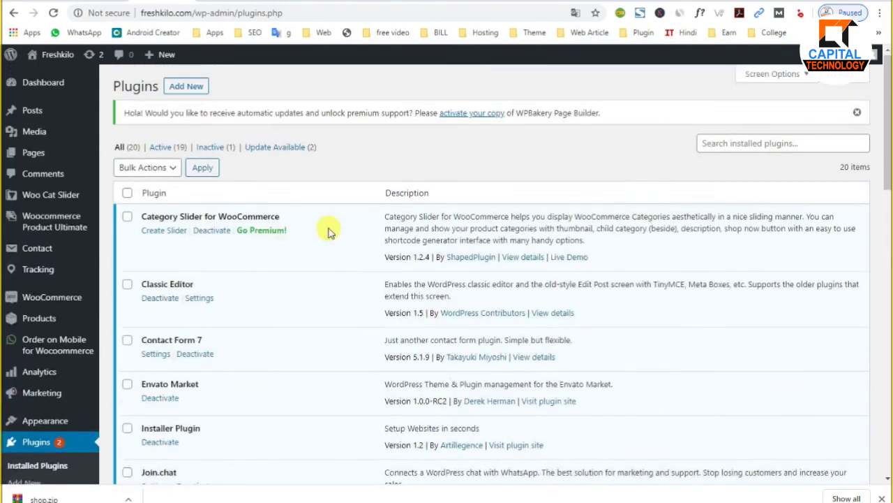
pyautogui.scroll(-3, 189, 269)
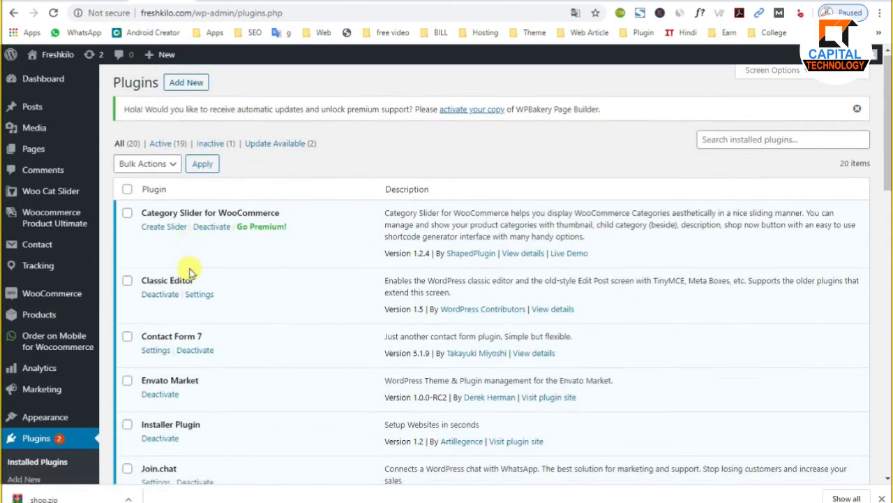
pyautogui.scroll(-9, 294, 354)
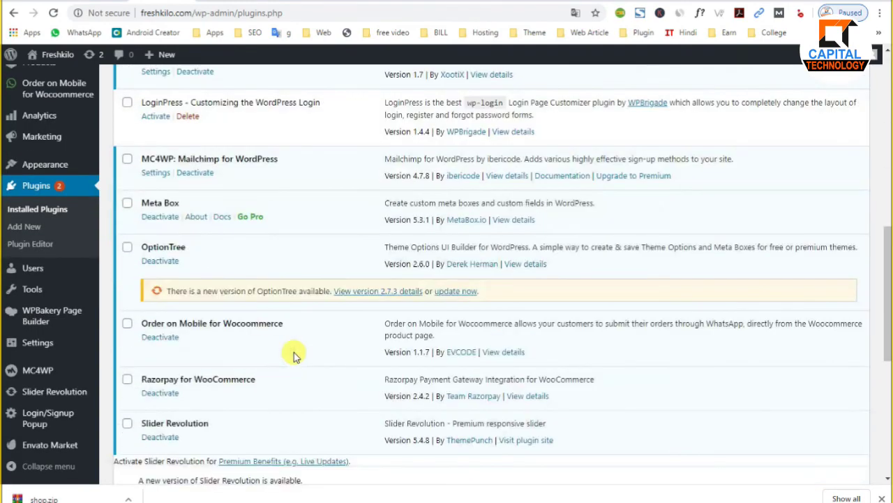
pyautogui.scroll(-2, 293, 356)
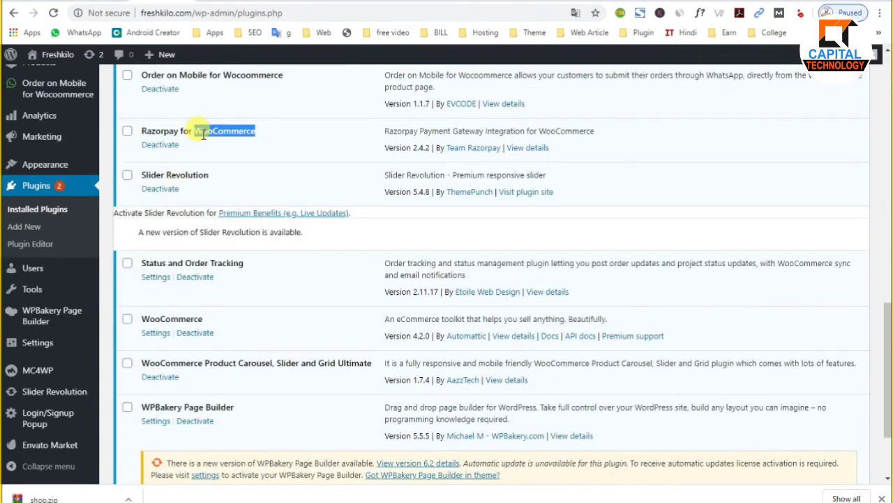
pyautogui.tripleClick(203, 135)
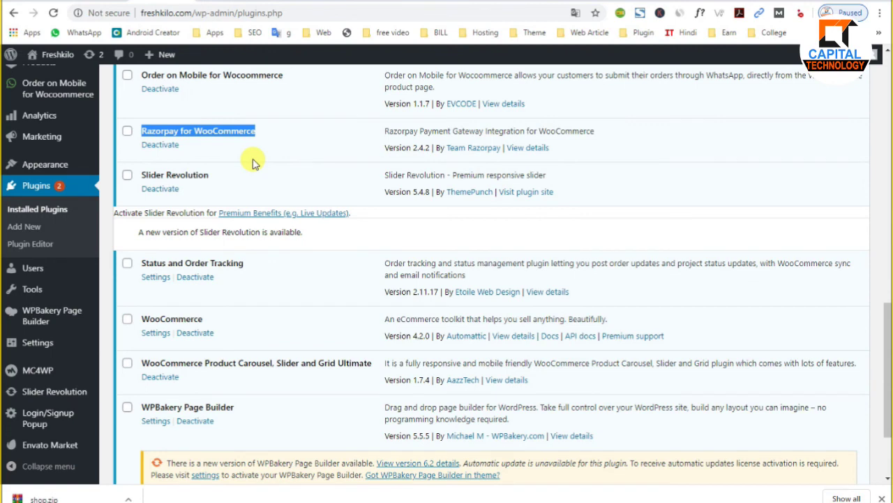
pyautogui.scroll(1, 253, 163)
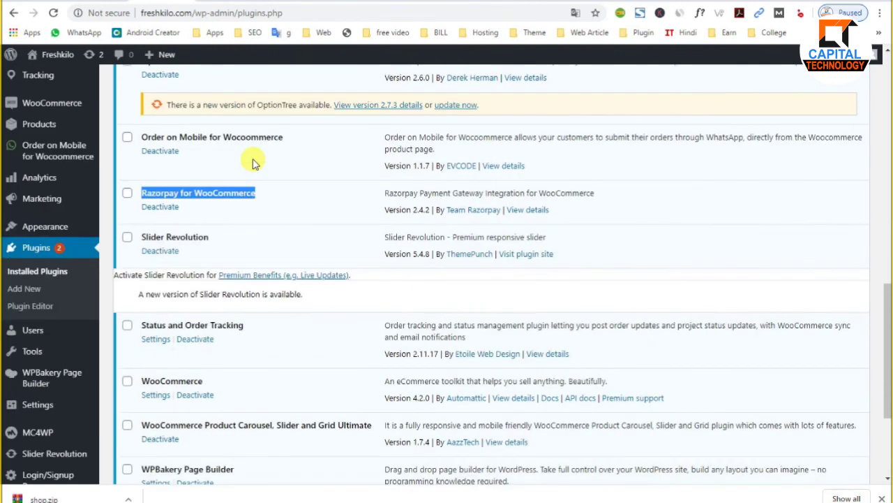
pyautogui.scroll(3, 271, 224)
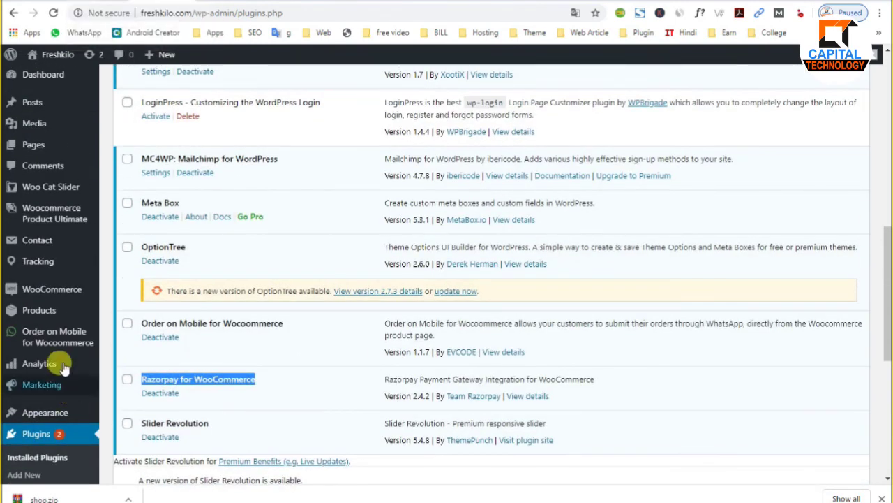
pyautogui.moveTo(51, 289)
pyautogui.click(125, 378)
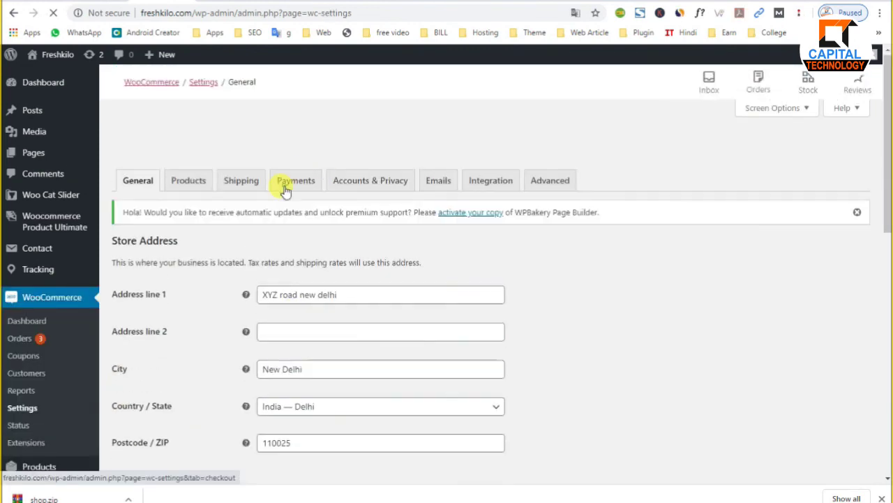
# Step: Check the Payments tab's payment methods, confirming Razorpay and Cash on delivery are enabled
pyautogui.click(285, 189)
pyautogui.scroll(-5, 296, 377)
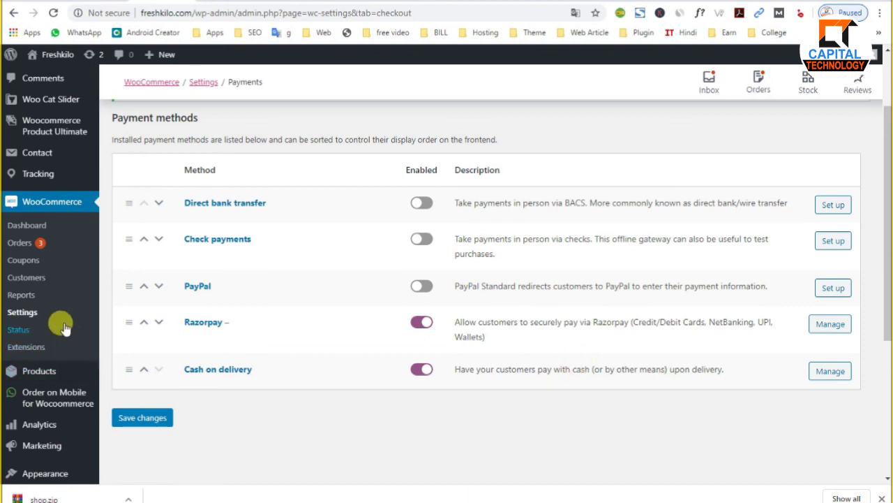
pyautogui.scroll(2, 246, 359)
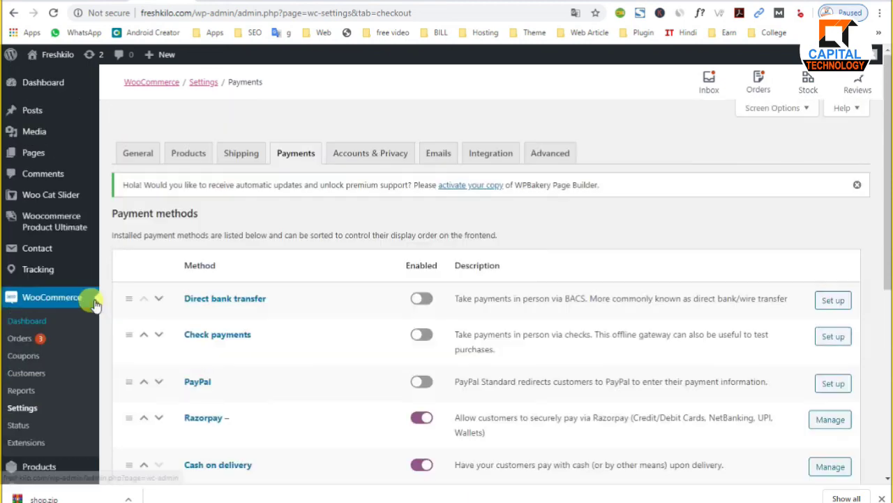
pyautogui.tripleClick(158, 206)
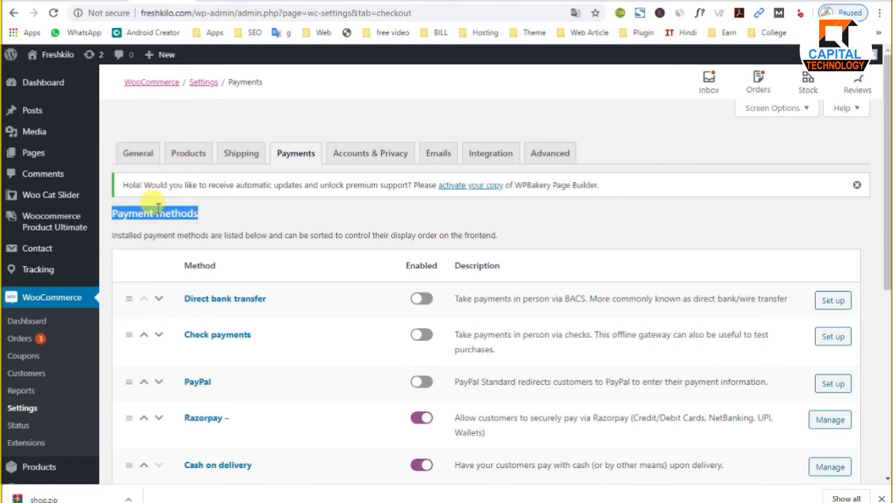